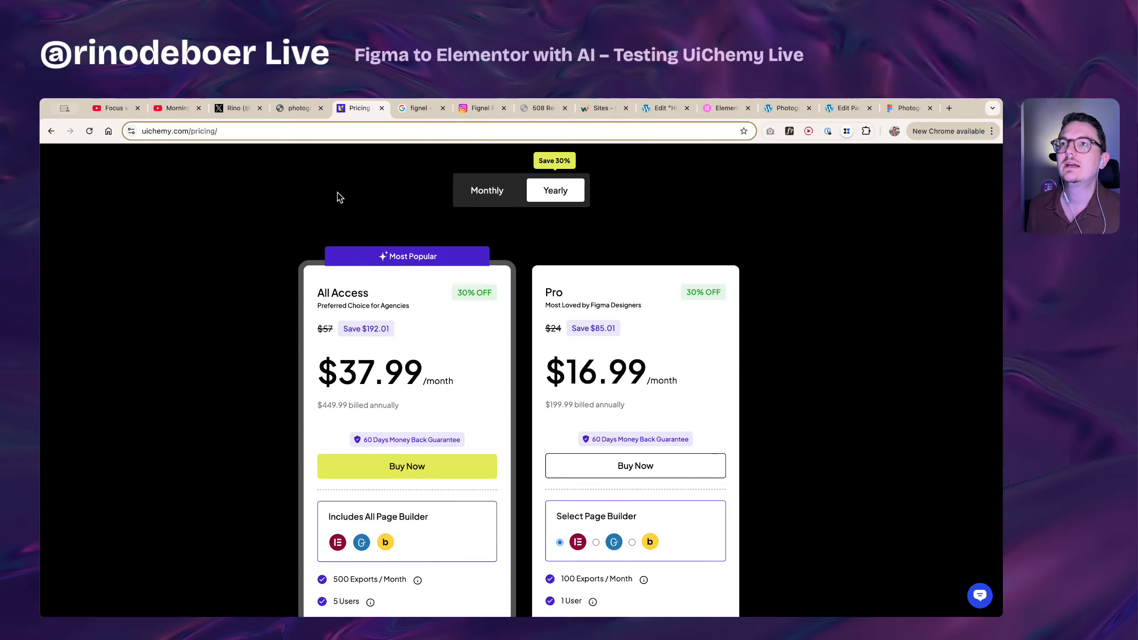
# - Switch to the uichemy-test1 site's Home page and exit the Elementor editor to the WordPress admin
pyautogui.click(601, 108)
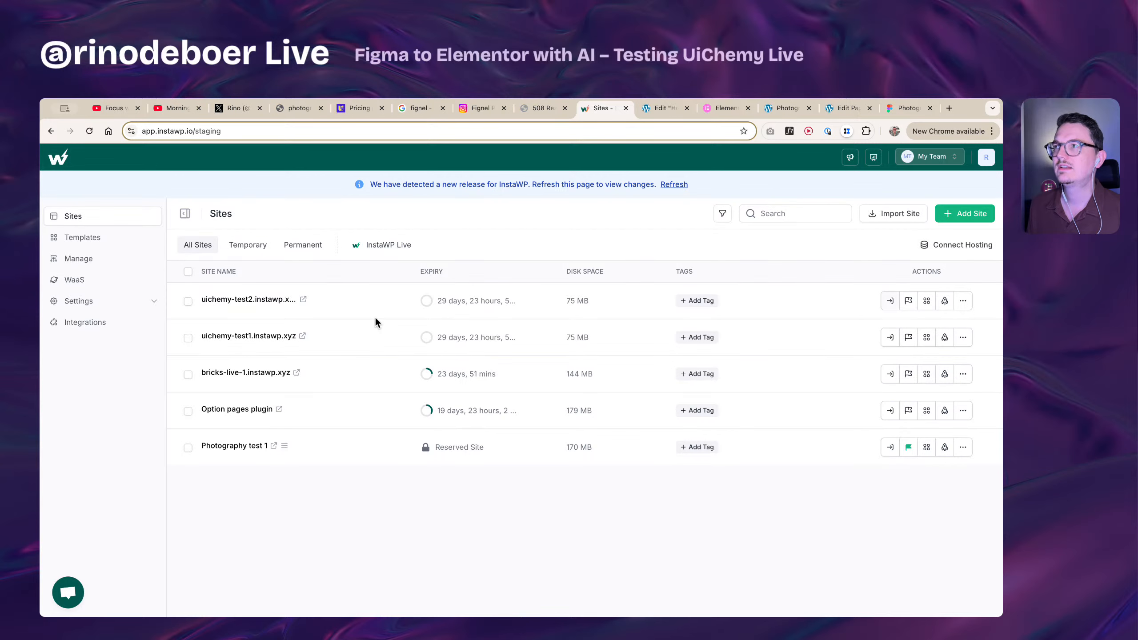
pyautogui.click(660, 109)
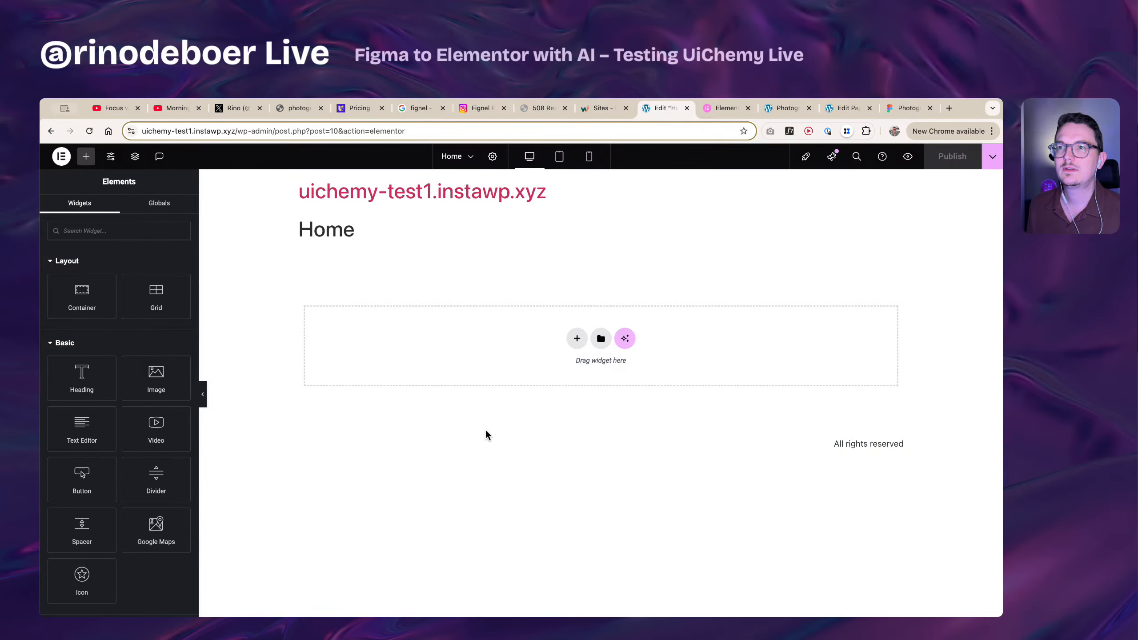
pyautogui.click(62, 157)
pyautogui.click(84, 266)
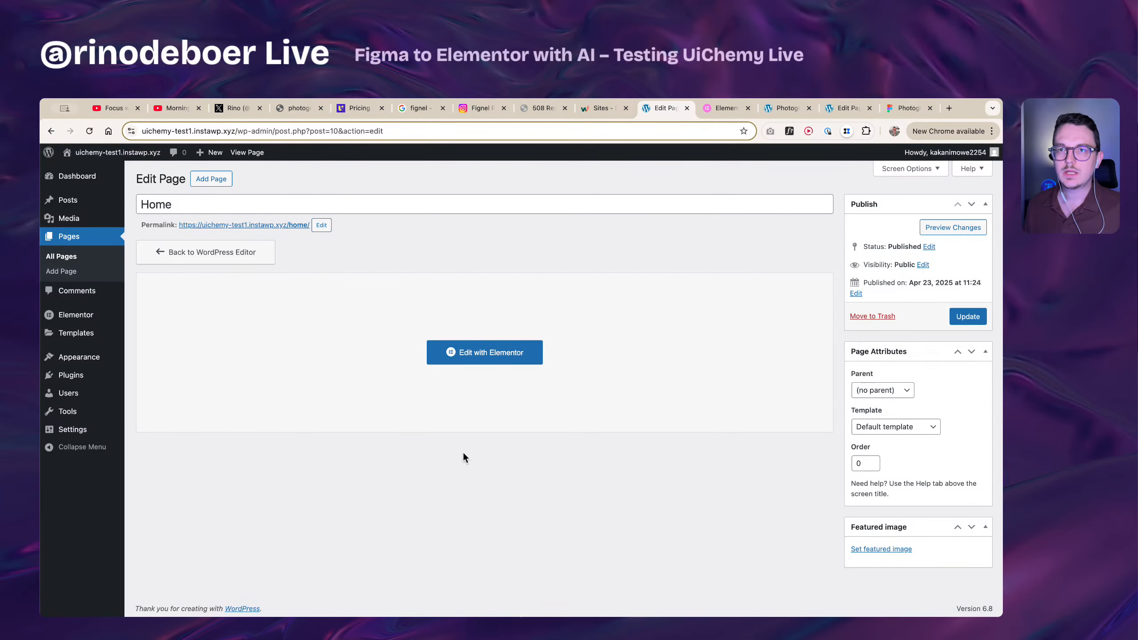
# - Review the test site's installed plugins and its active theme
pyautogui.moveTo(71, 374)
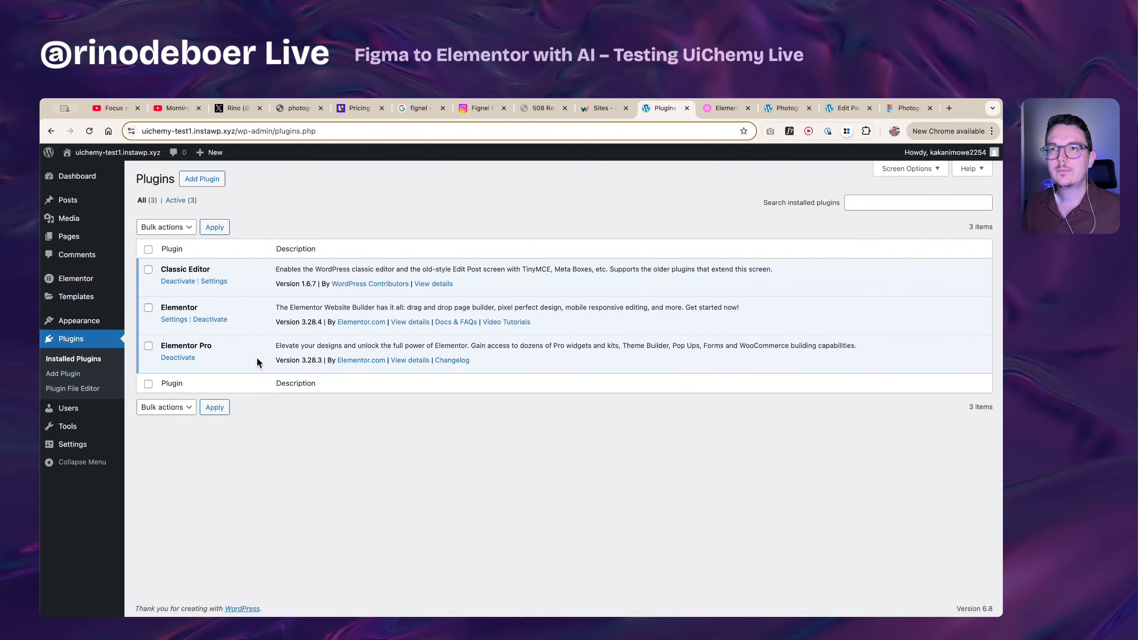
pyautogui.moveTo(163, 270); pyautogui.dragTo(211, 269)
pyautogui.click(112, 269)
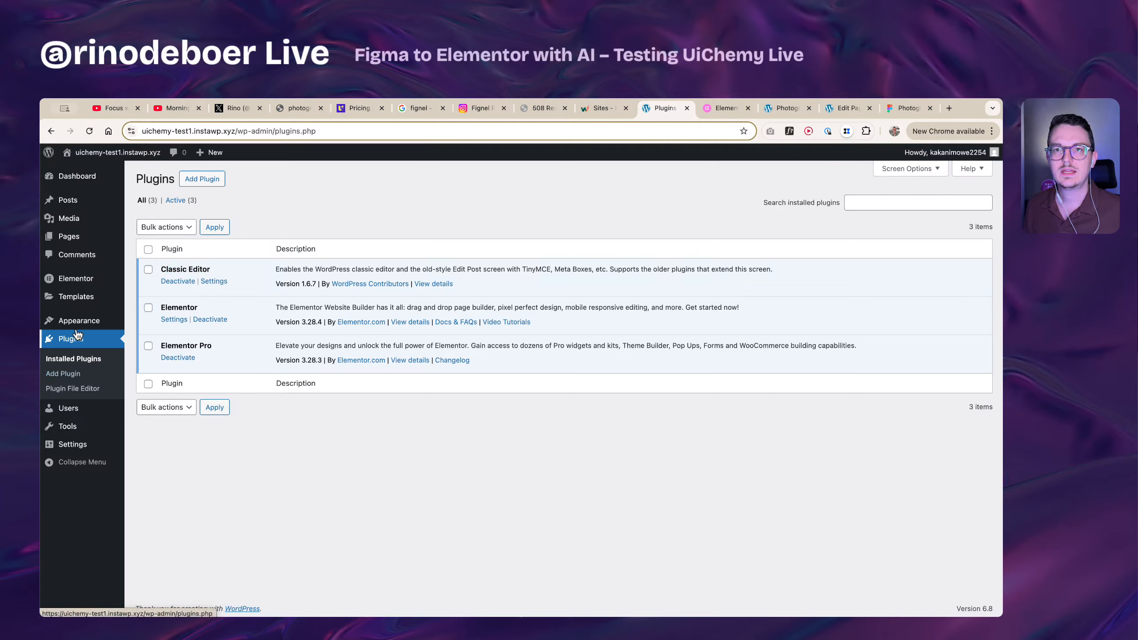
pyautogui.moveTo(83, 327)
pyautogui.click(148, 326)
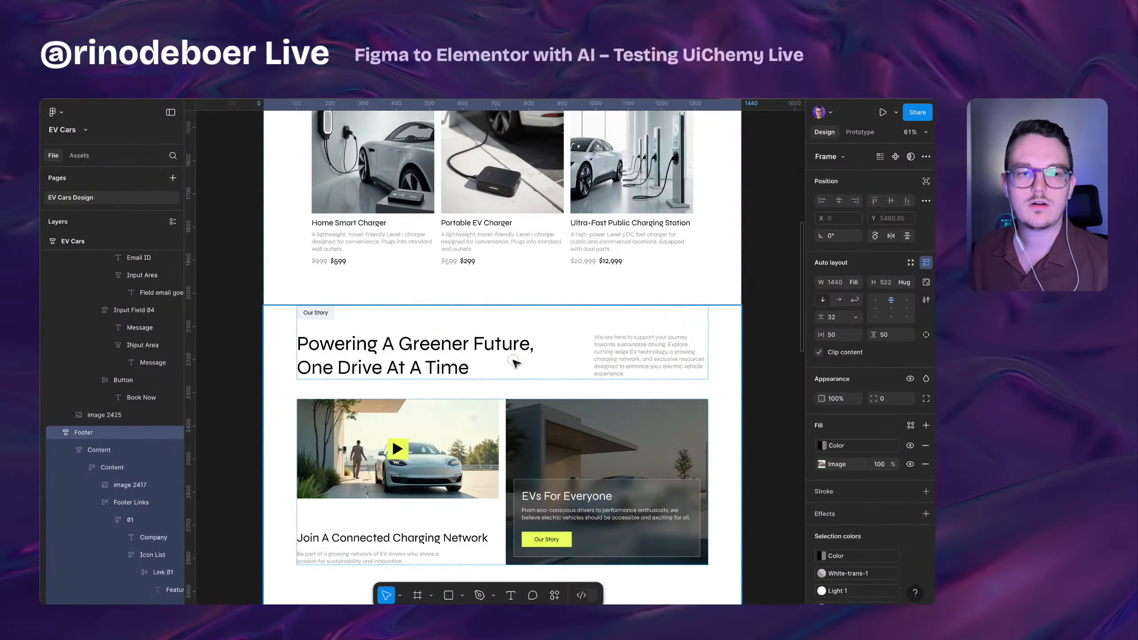
# - Switch to the EV Cars design in Figma, return to its hero section and clear the selection
pyautogui.scroll(5, 535, 385)
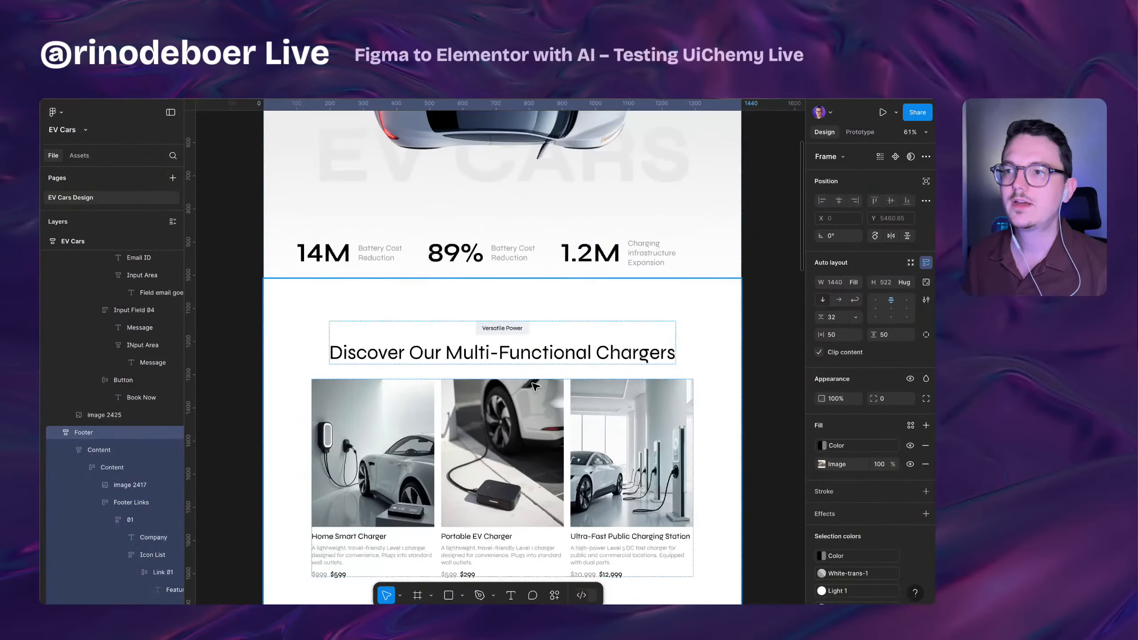
pyautogui.scroll(6, 536, 386)
pyautogui.scroll(-3, 535, 389)
pyautogui.scroll(2, 628, 359)
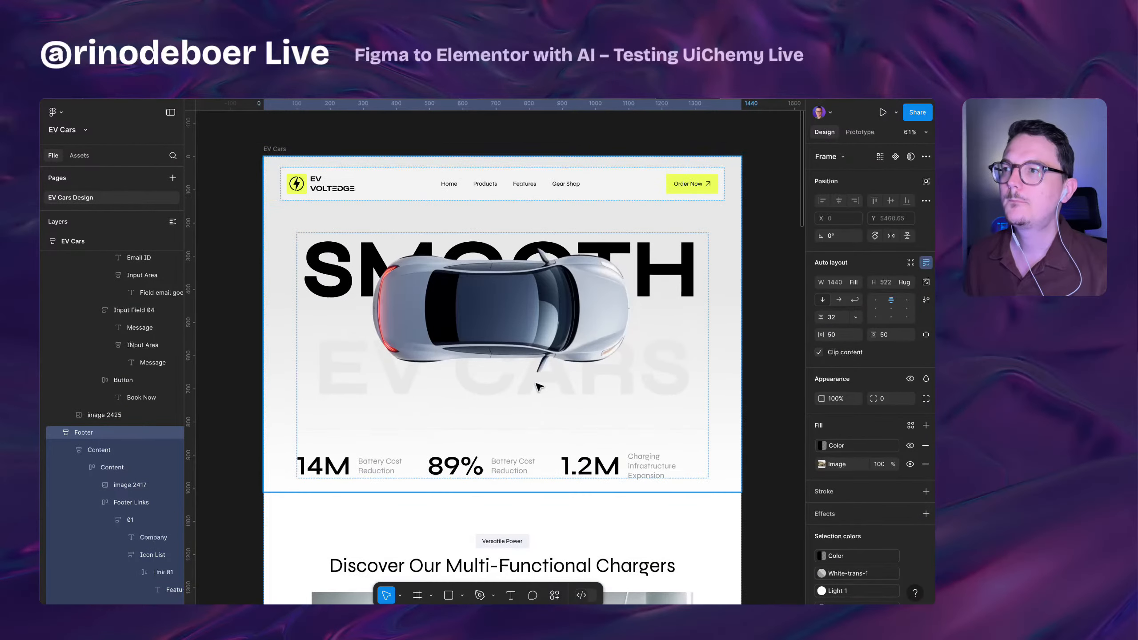
pyautogui.click(764, 350)
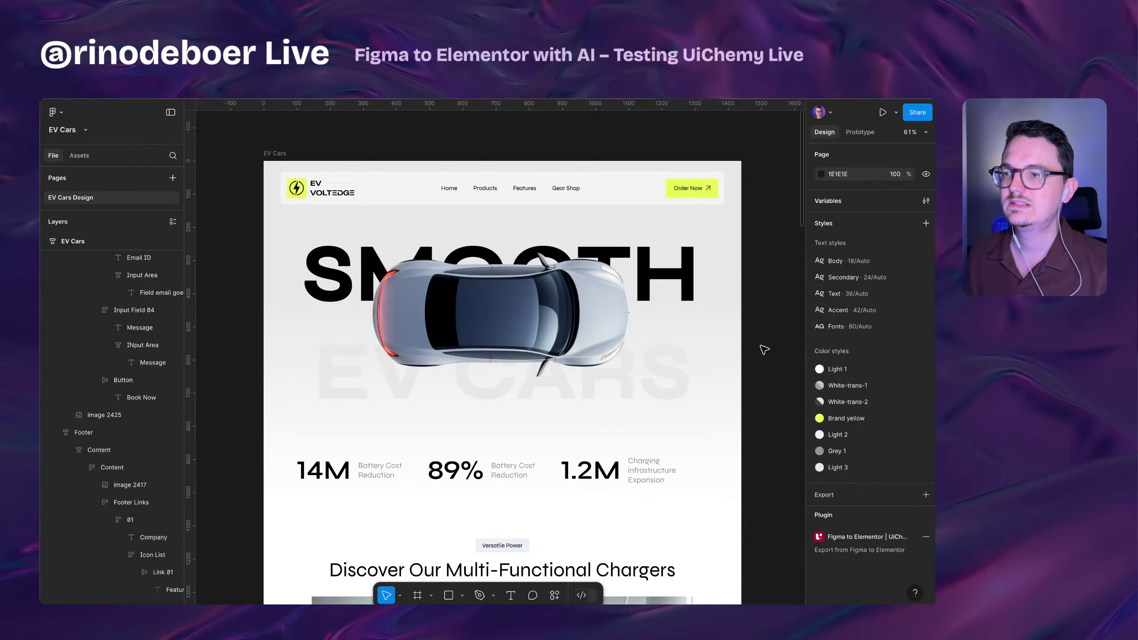
# - Inspect the EV Cars layout frames for the navbar and hero, the multi-functional chargers and the Our Story section
pyautogui.click(677, 380)
pyautogui.scroll(-5, 690, 354)
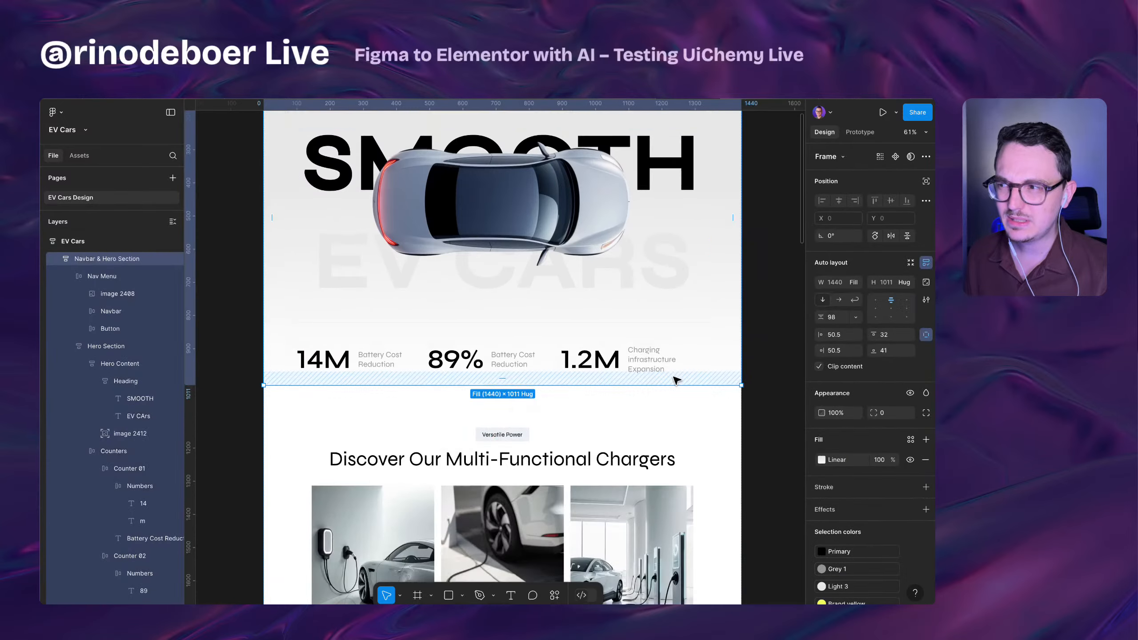
pyautogui.click(730, 306)
pyautogui.scroll(-4, 724, 314)
pyautogui.scroll(-3, 723, 314)
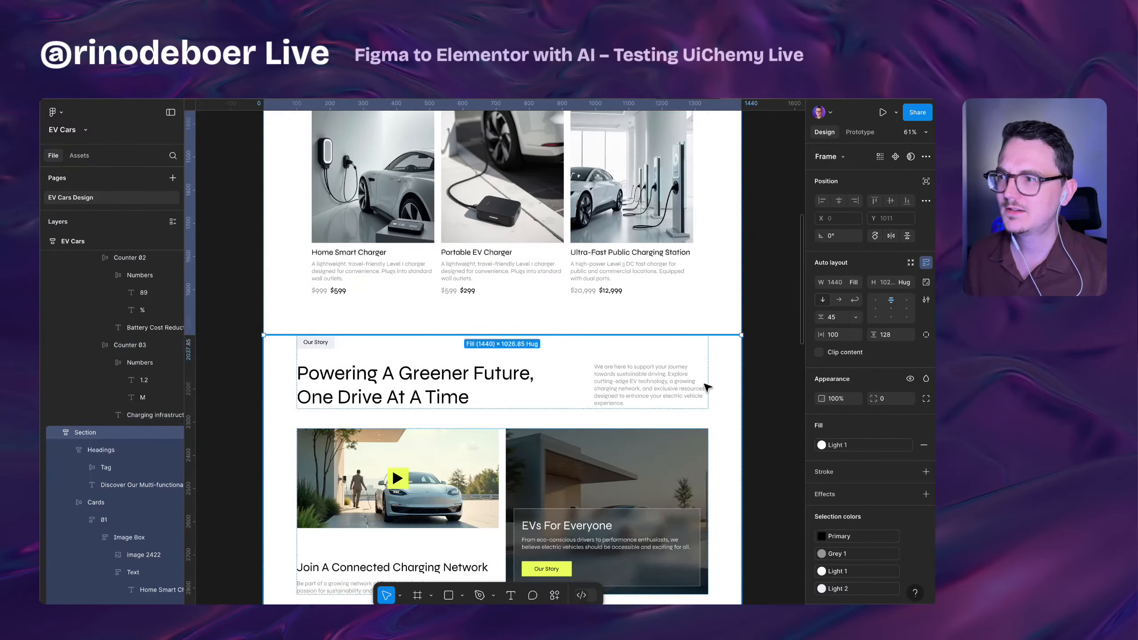
pyautogui.click(714, 368)
pyautogui.scroll(-5, 714, 368)
pyautogui.scroll(5, 714, 370)
pyautogui.scroll(10, 712, 374)
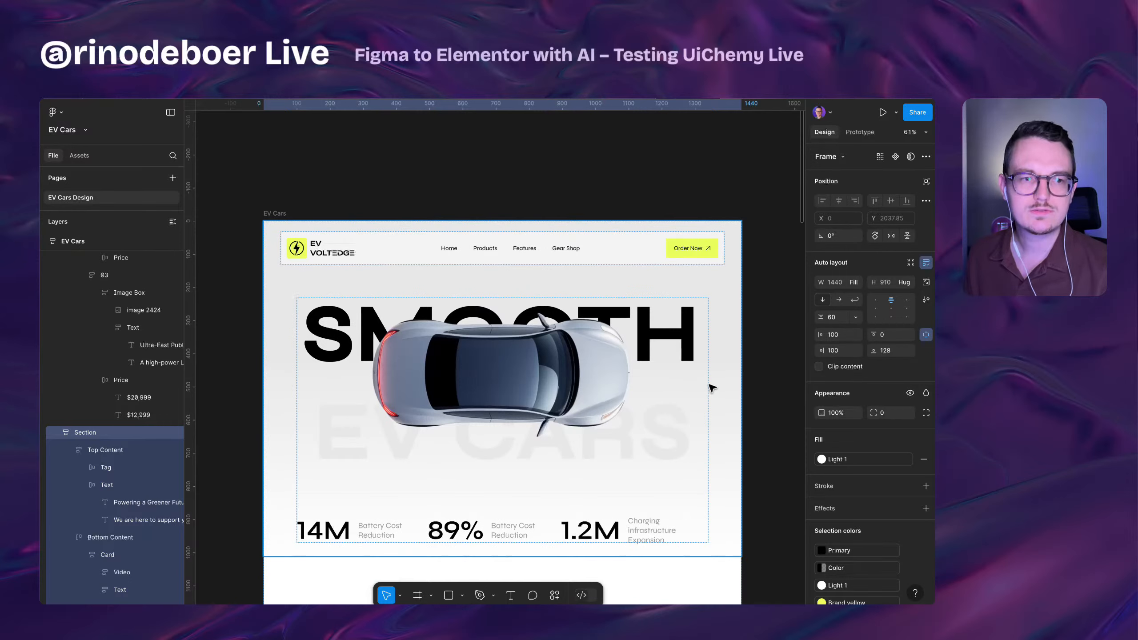
pyautogui.click(720, 361)
pyautogui.scroll(-1, 720, 361)
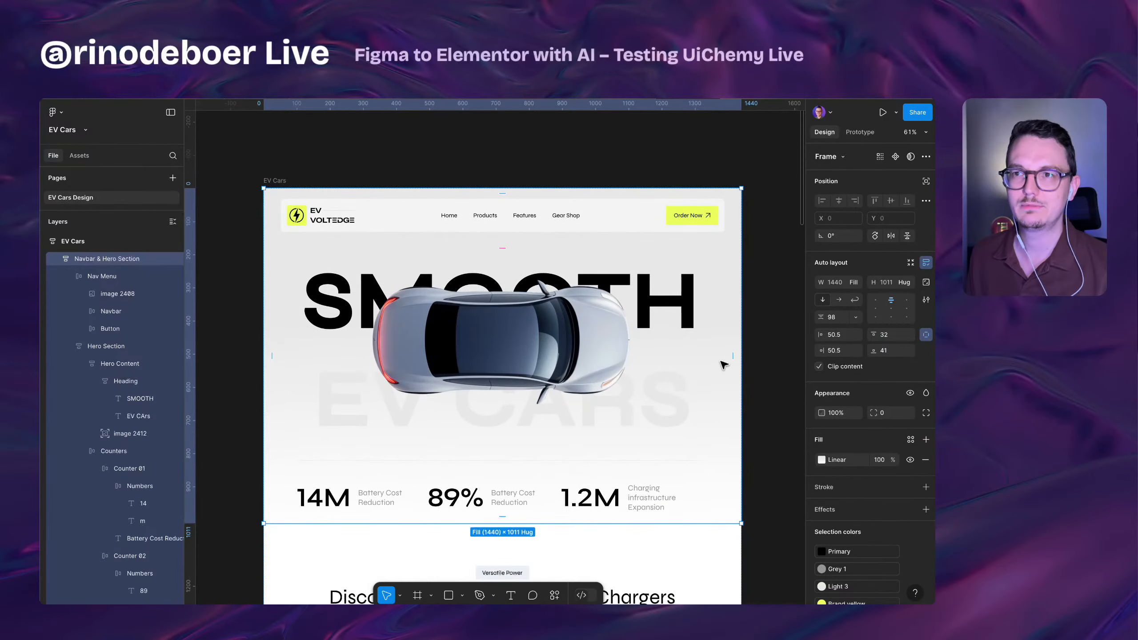
pyautogui.scroll(-1, 698, 357)
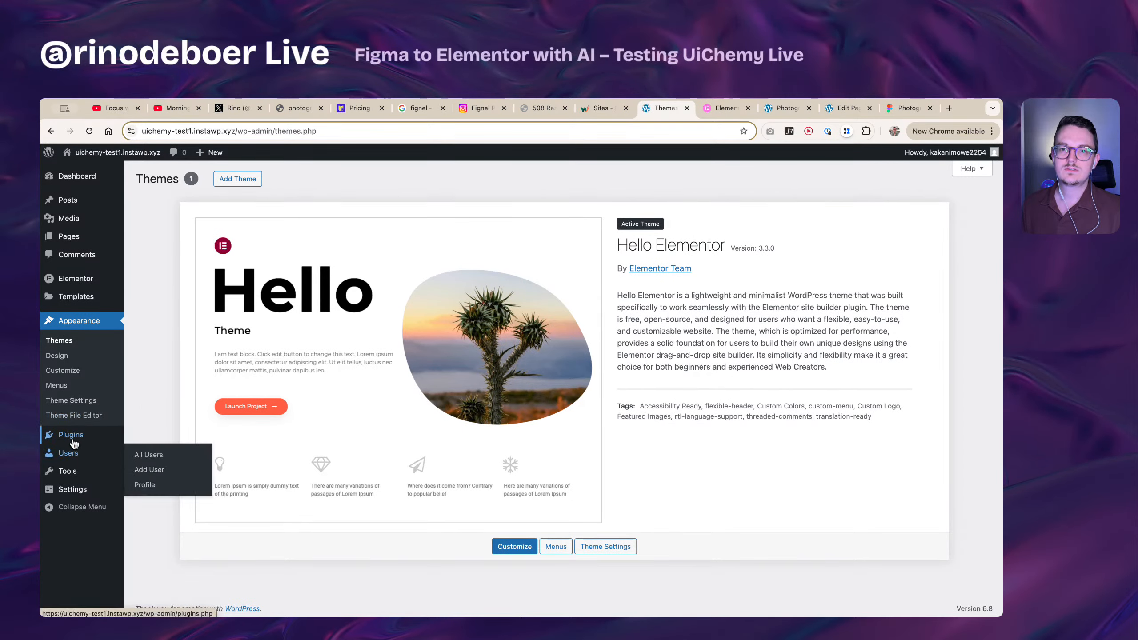
# - Back in the test site's WordPress admin, search for "uichemy" among the plugins available to add
pyautogui.click(150, 449)
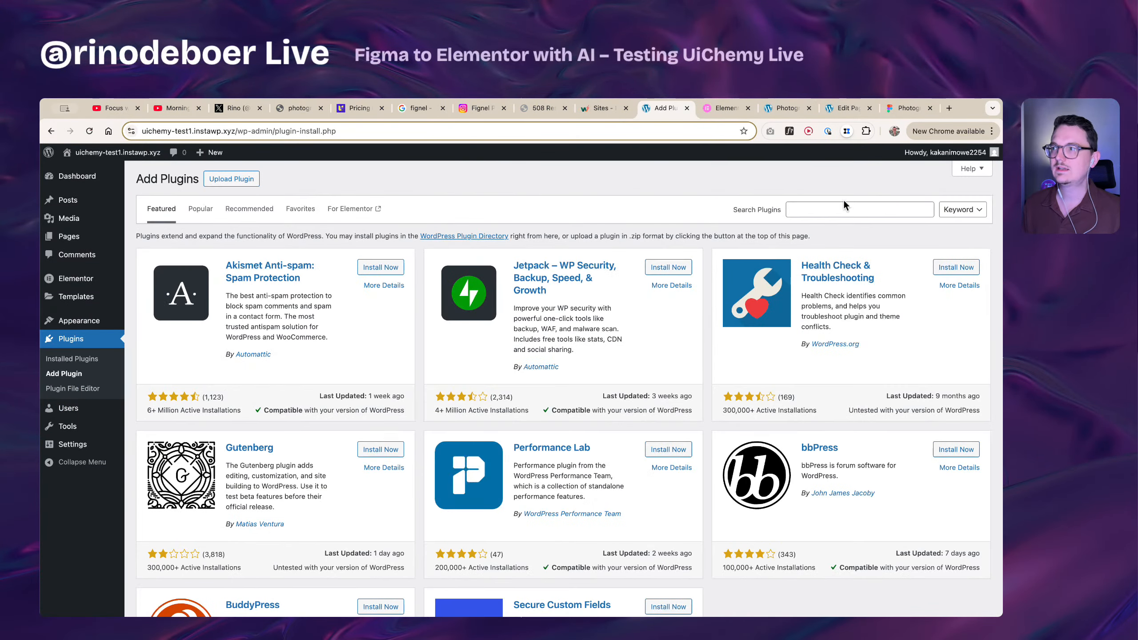
pyautogui.click(841, 207)
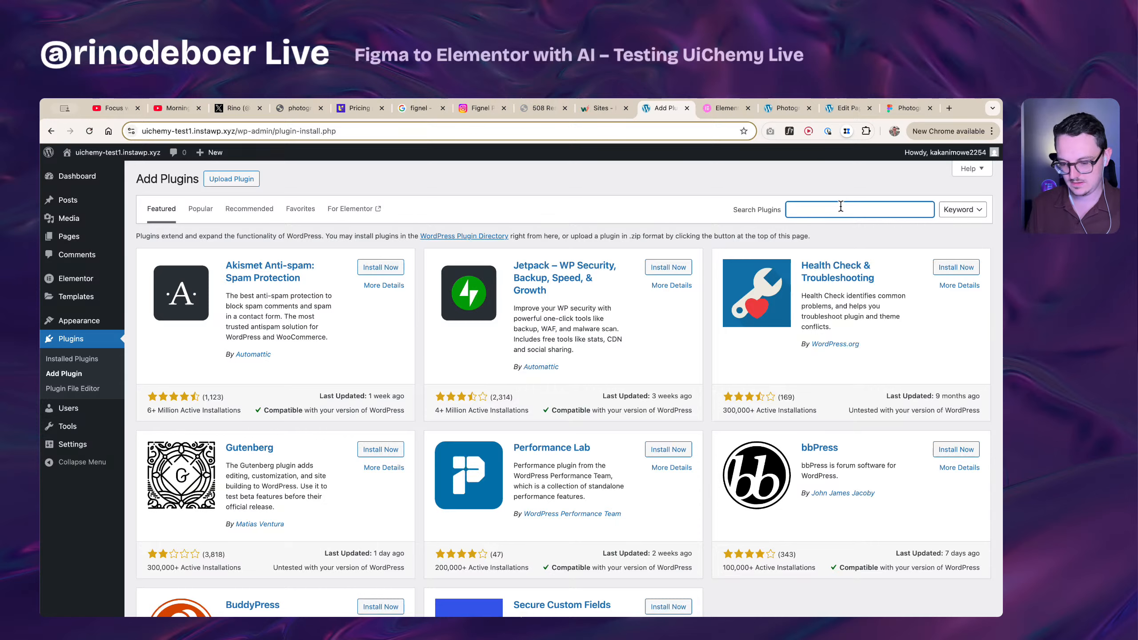
pyautogui.write('ui chemy')
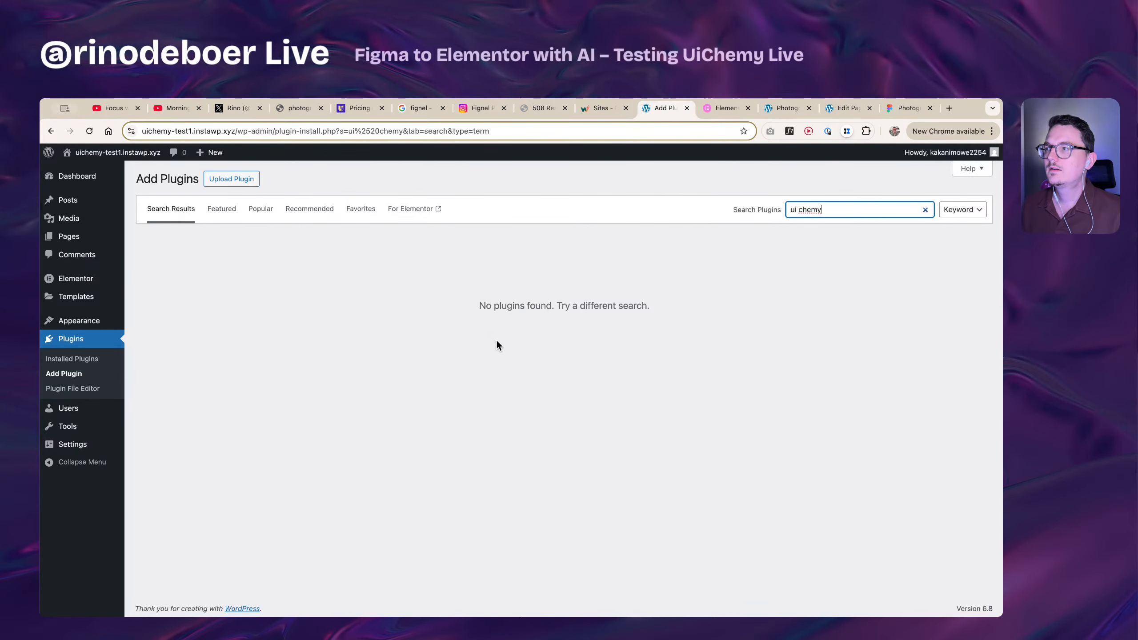
pyautogui.click(800, 209)
pyautogui.press('BackSpace')
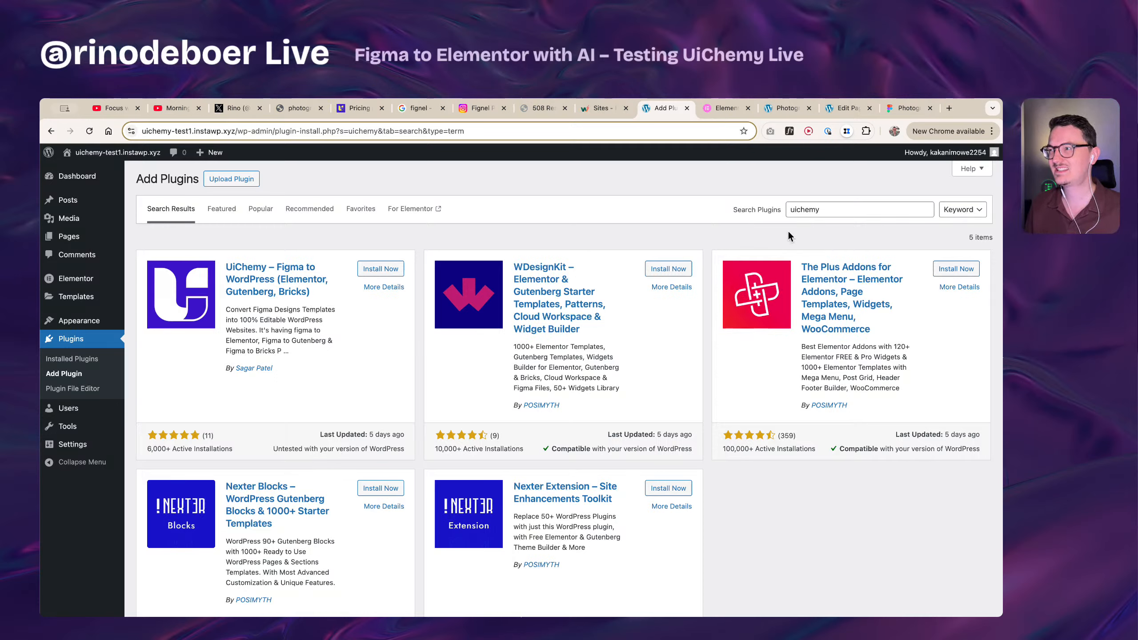
# - Try a plugin search for "a c f" and return to the "uichemy" search
pyautogui.doubleClick(806, 209)
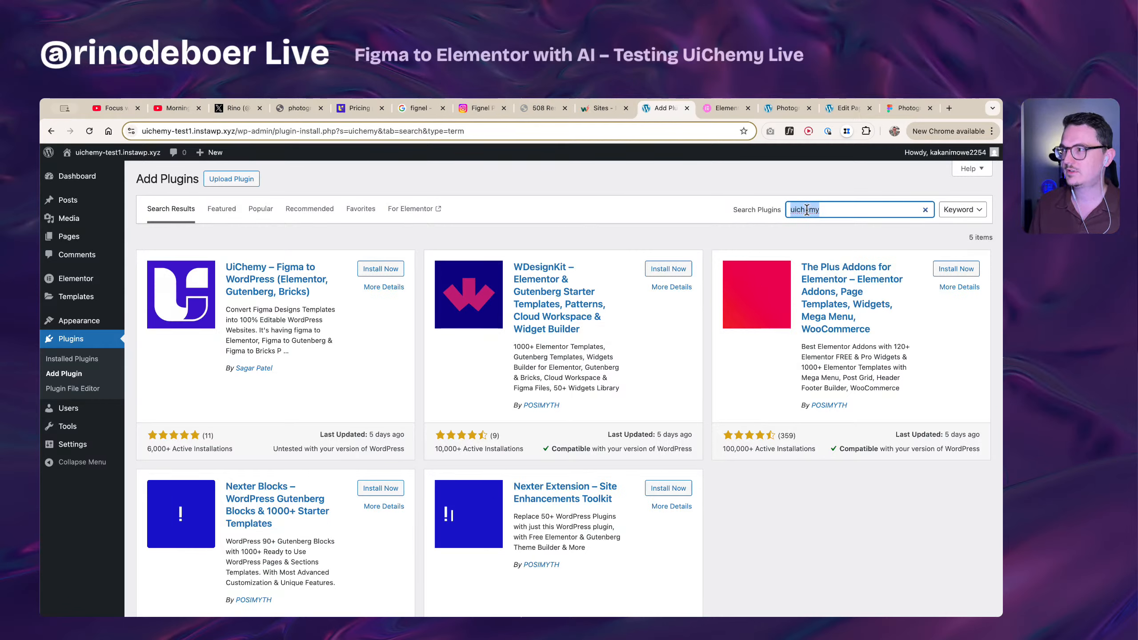
pyautogui.write('acf')
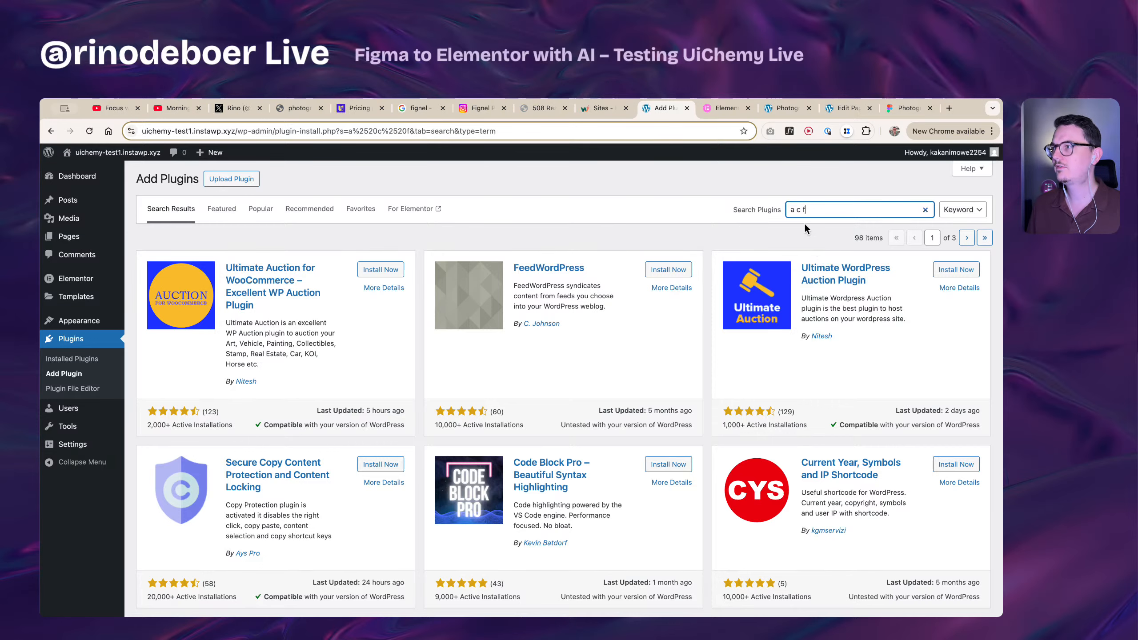
pyautogui.press('BackSpace')
pyautogui.press('BackSpace')
pyautogui.press('BackSpace')
pyautogui.press('BackSpace')
pyautogui.press('BackSpace')
pyautogui.write('u')
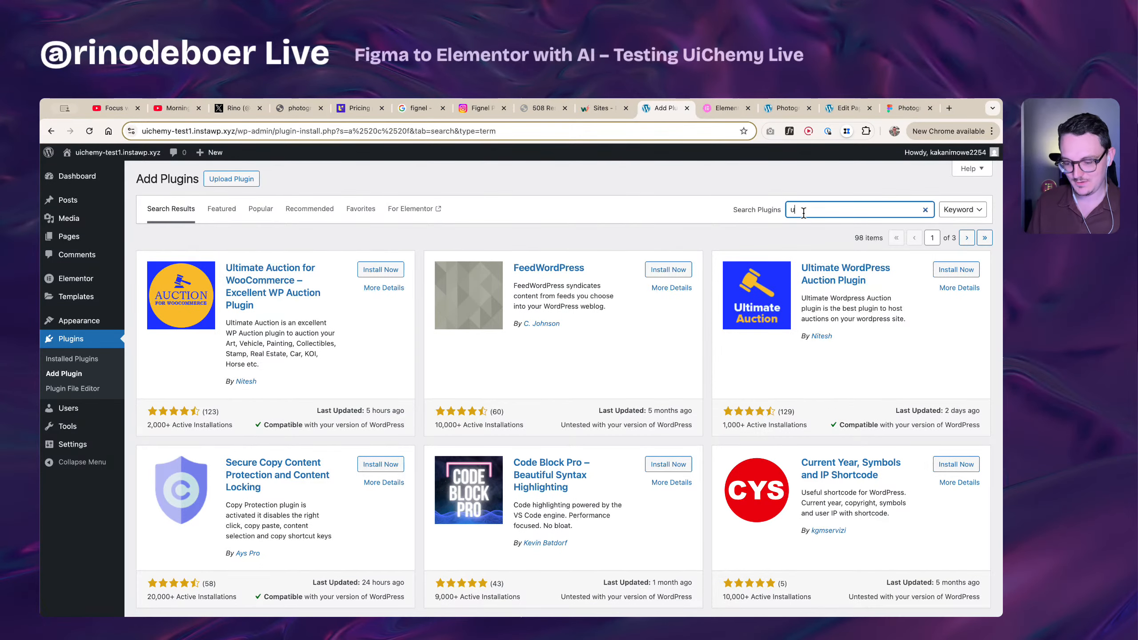
pyautogui.write('ichemy')
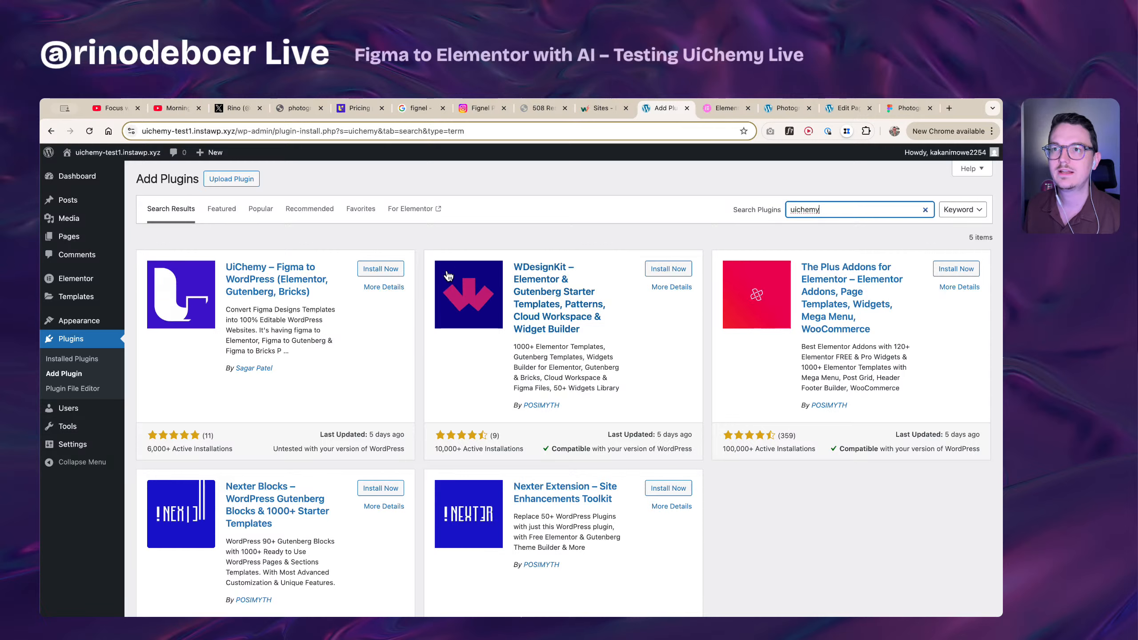
# - Install and activate the UiChemy – Figma to WordPress plugin and open its settings
pyautogui.click(392, 275)
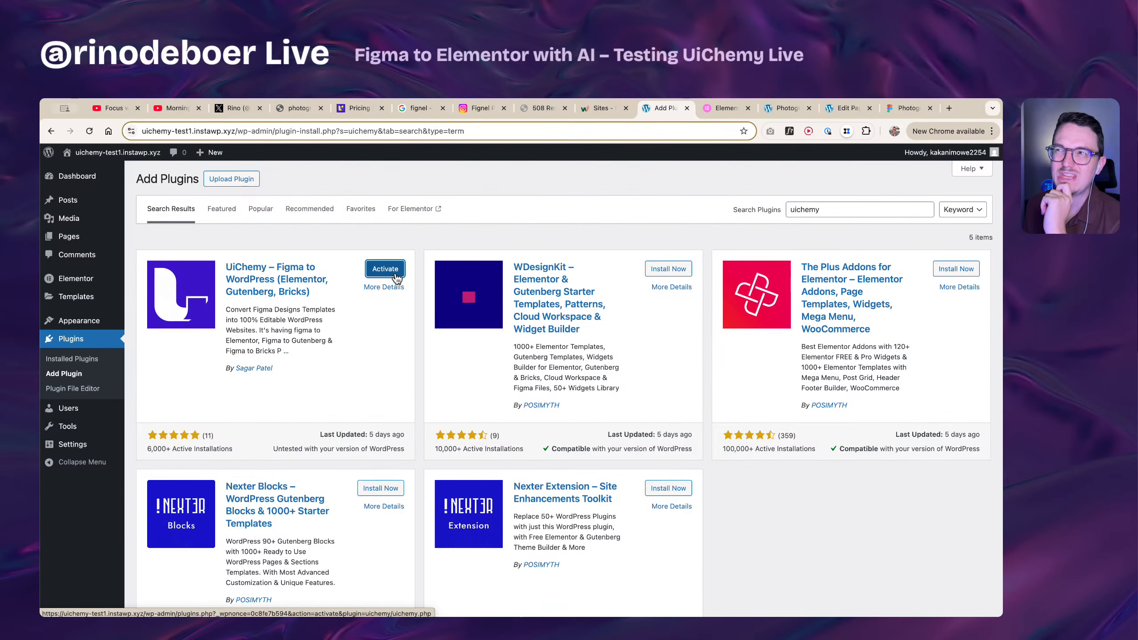
pyautogui.click(397, 272)
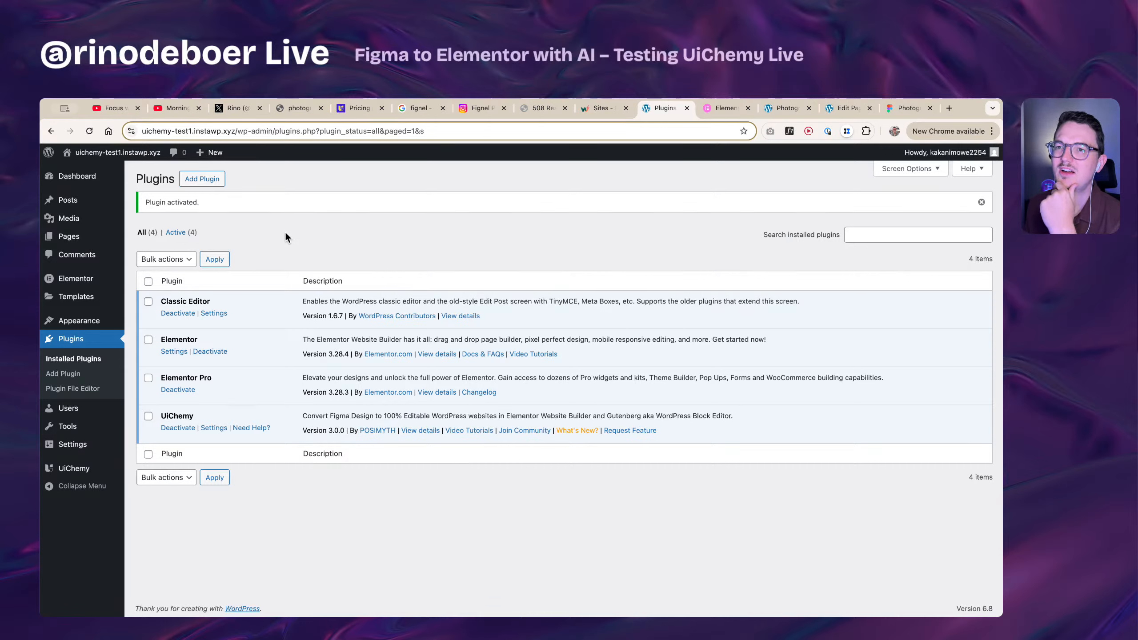
pyautogui.click(209, 430)
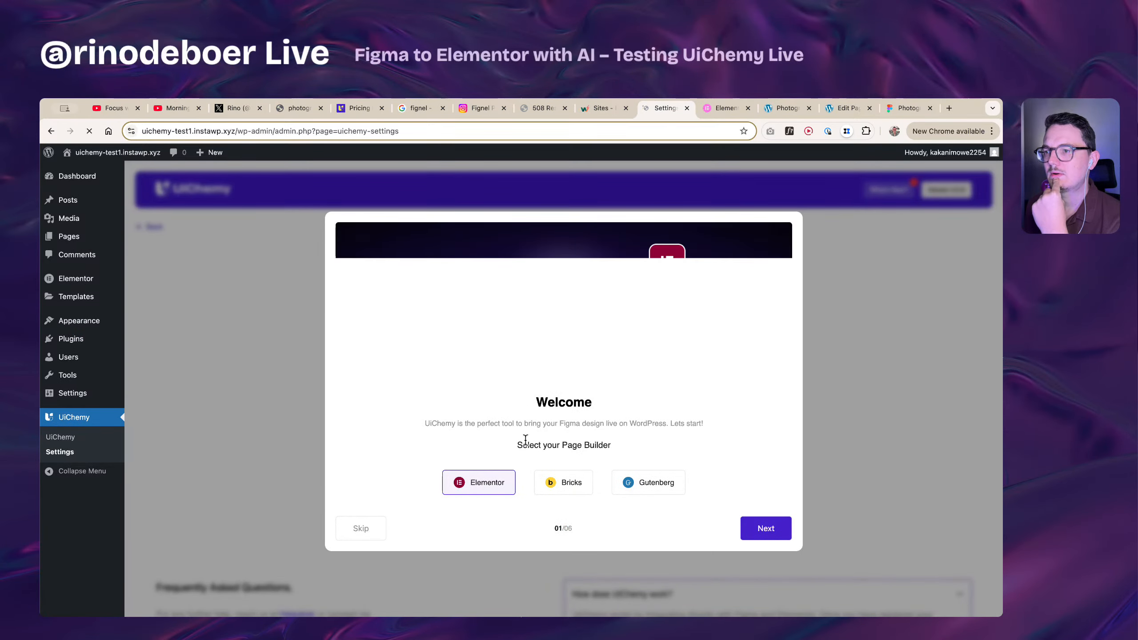
# - Choose Elementor as the page builder in the UiChemy welcome wizard and continue to the registration page
pyautogui.moveTo(441, 422); pyautogui.dragTo(679, 431)
pyautogui.click(498, 485)
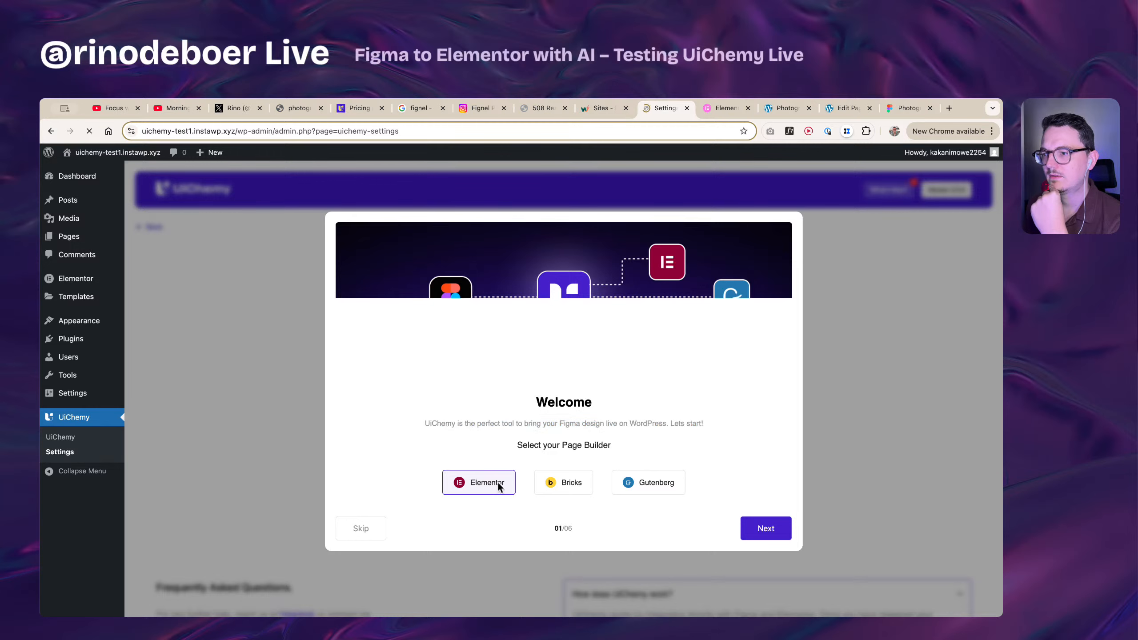
pyautogui.click(583, 484)
pyautogui.click(498, 485)
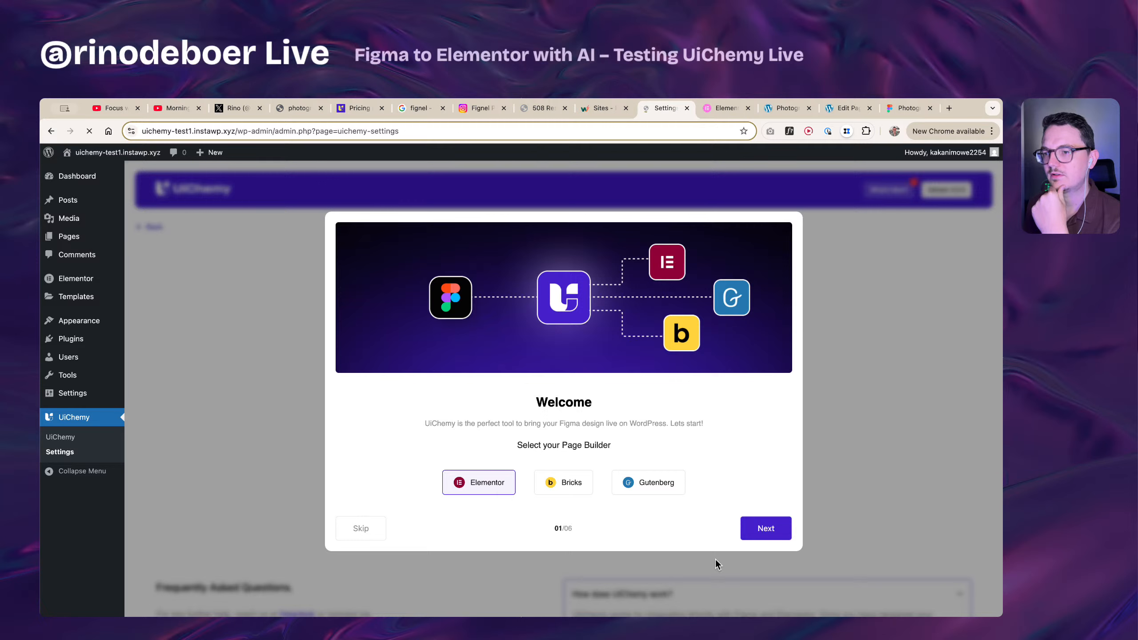
pyautogui.click(765, 527)
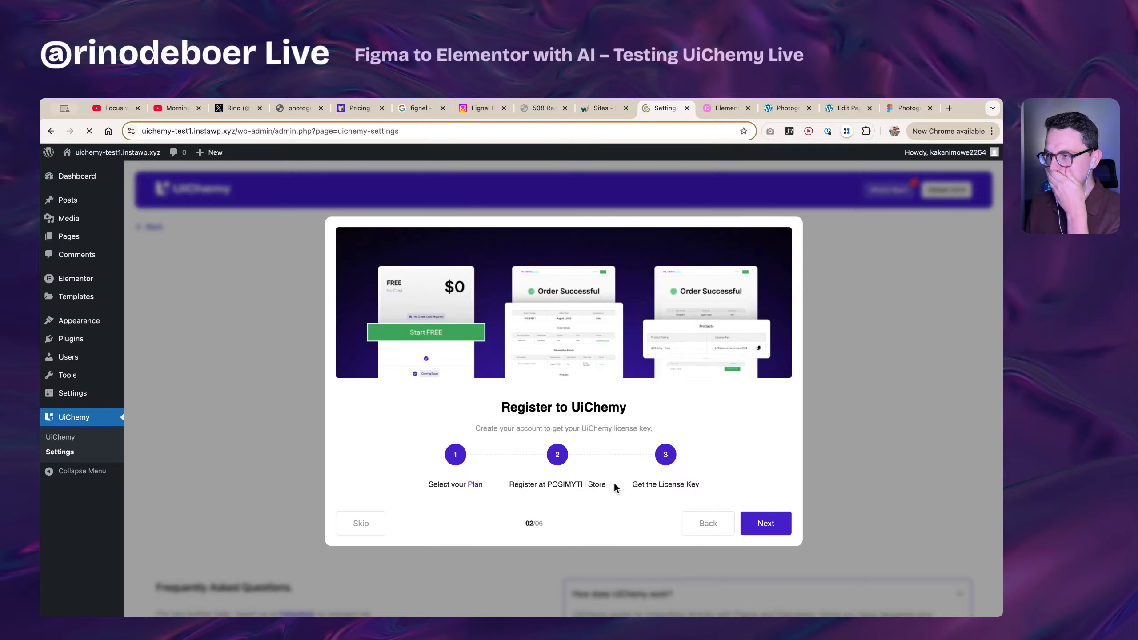
# - Continue past the wizard's registration and Figma plugin installation pages to the WordPress connection instructions
pyautogui.click(778, 526)
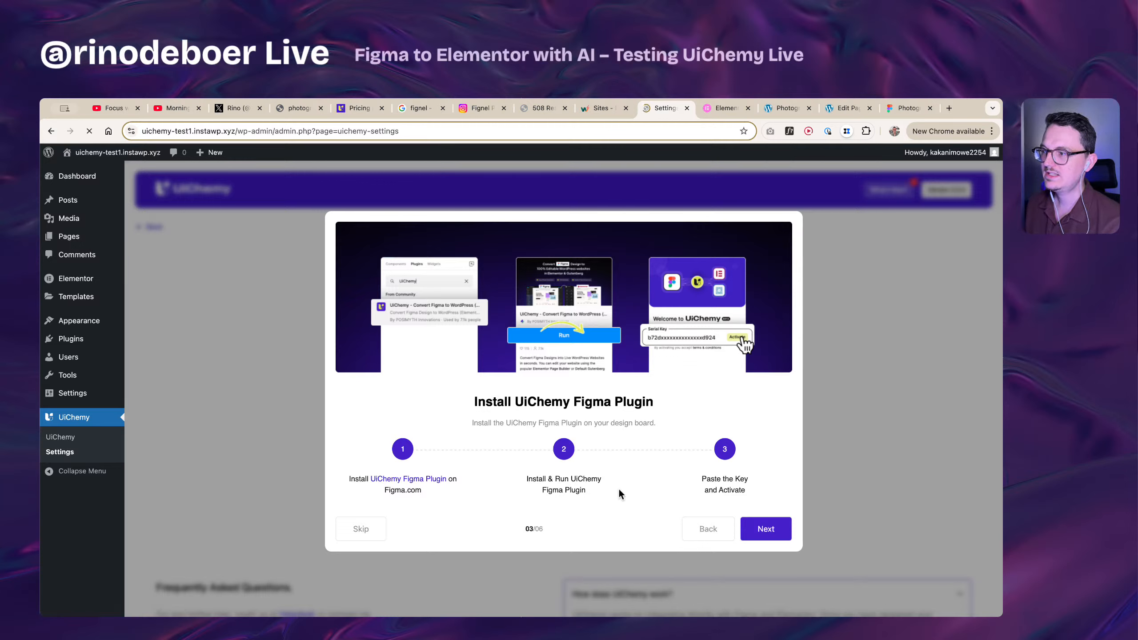
pyautogui.moveTo(702, 477); pyautogui.dragTo(744, 489)
pyautogui.click(750, 500)
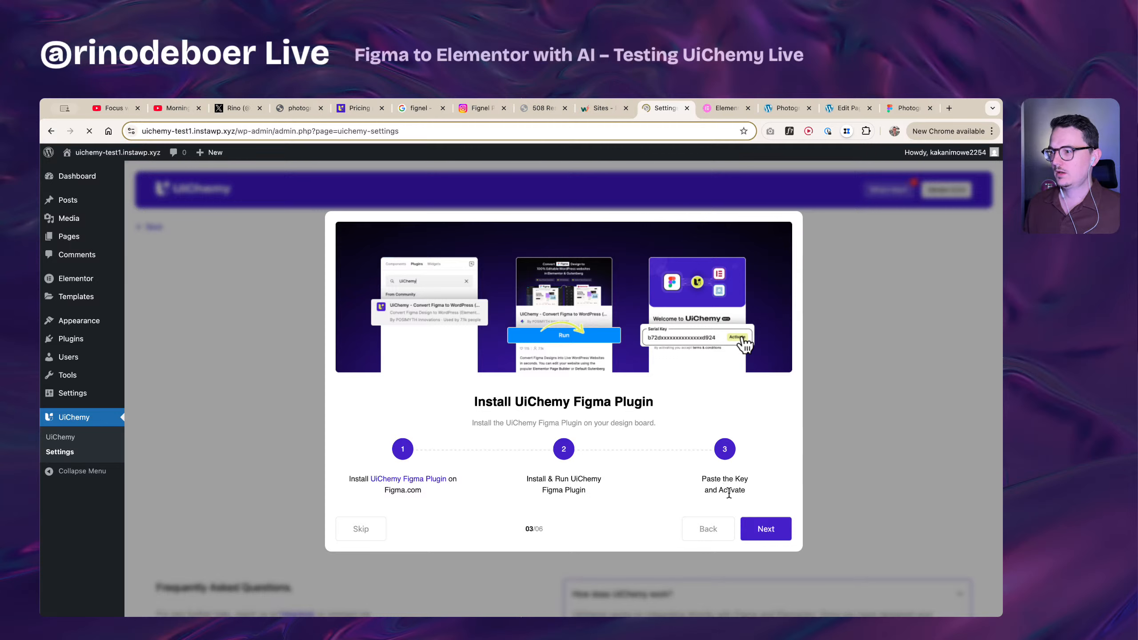
pyautogui.click(765, 540)
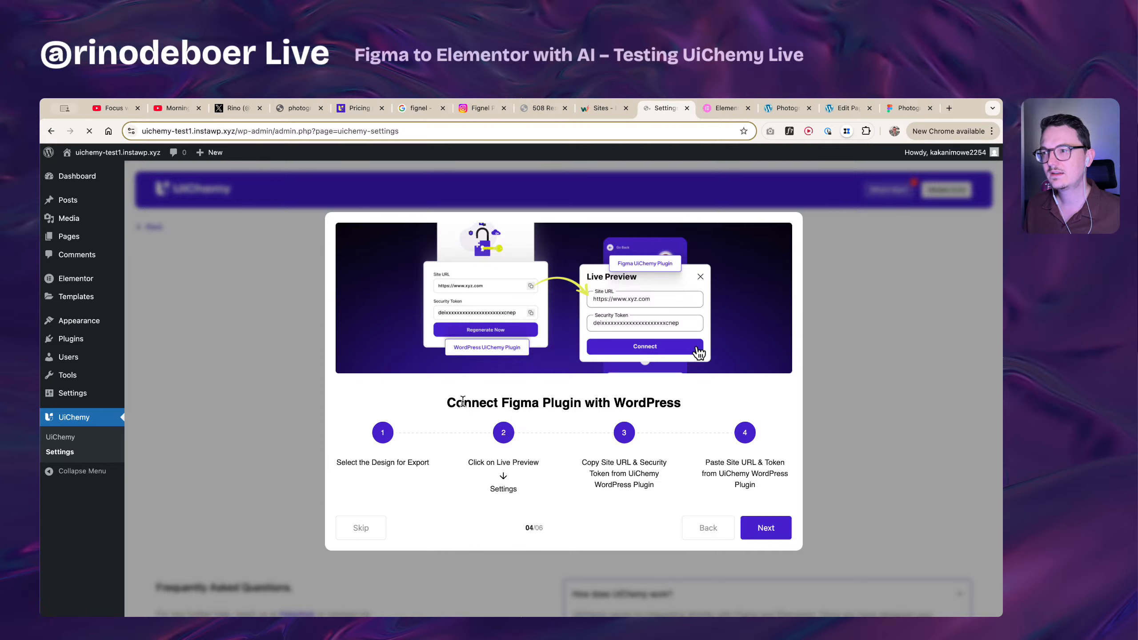
# - Read the four instructions for connecting the Figma plugin with WordPress using the site URL and security token
pyautogui.moveTo(462, 402); pyautogui.dragTo(661, 403)
pyautogui.click(605, 415)
pyautogui.moveTo(346, 465); pyautogui.dragTo(522, 473)
pyautogui.click(440, 469)
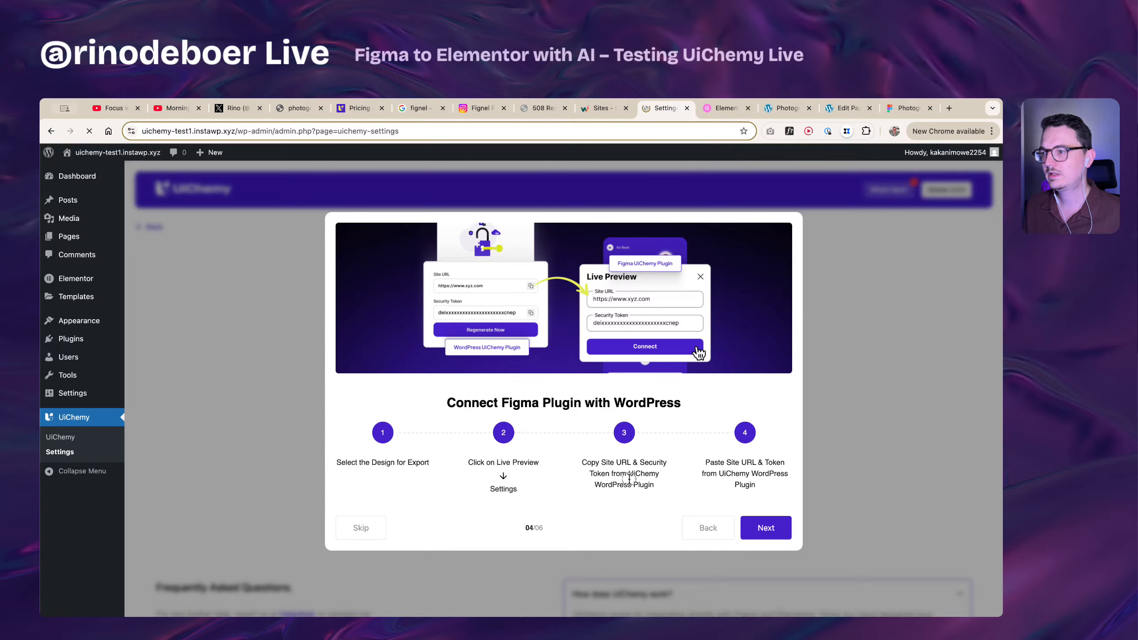
pyautogui.moveTo(647, 487); pyautogui.dragTo(610, 463)
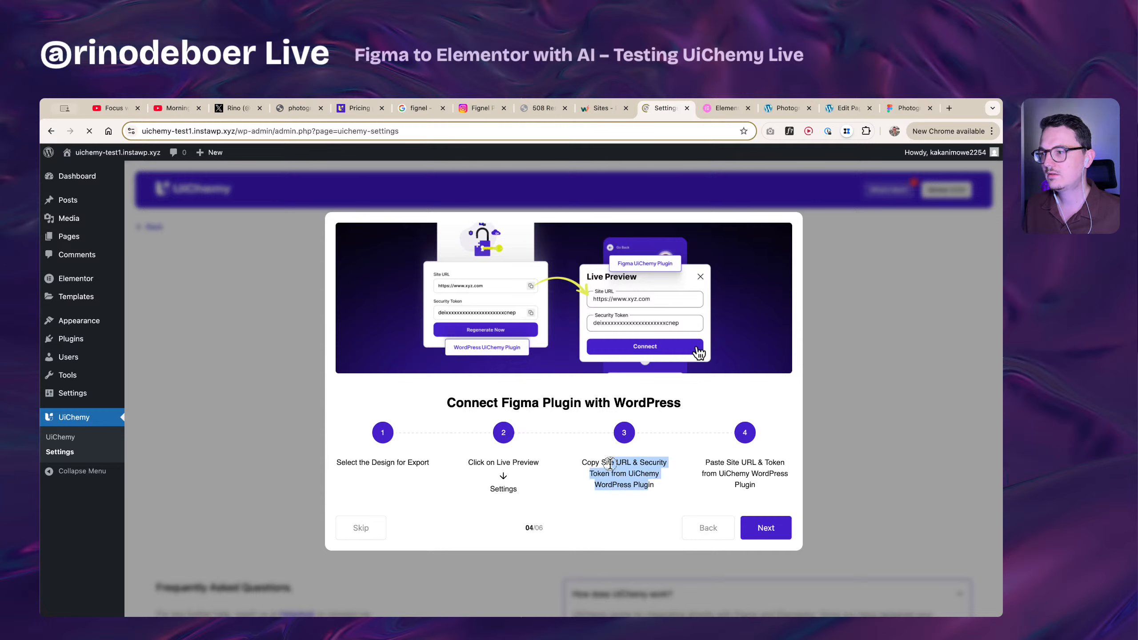
pyautogui.moveTo(720, 465)
pyautogui.mouseDown()
pyautogui.moveTo(749, 486)
pyautogui.moveTo(730, 468)
pyautogui.mouseUp()
pyautogui.click(717, 466)
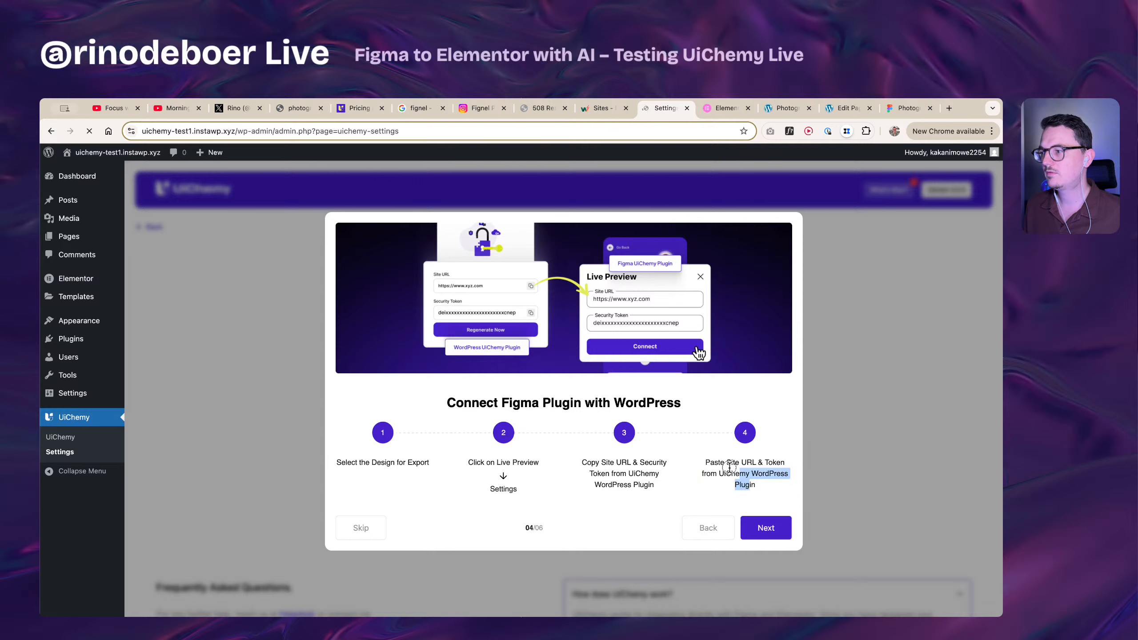
pyautogui.click(729, 474)
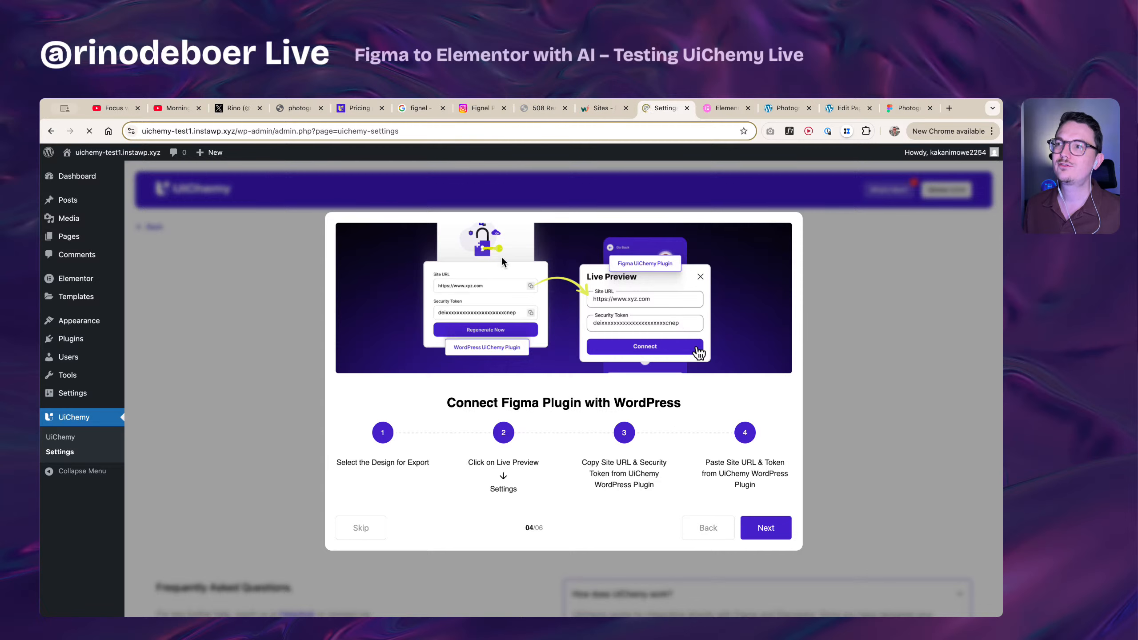
# - Activate the Flexbox (Container) and unfiltered SVG uploads requirements in the UiChemy wizard and continue to its final page
pyautogui.click(791, 531)
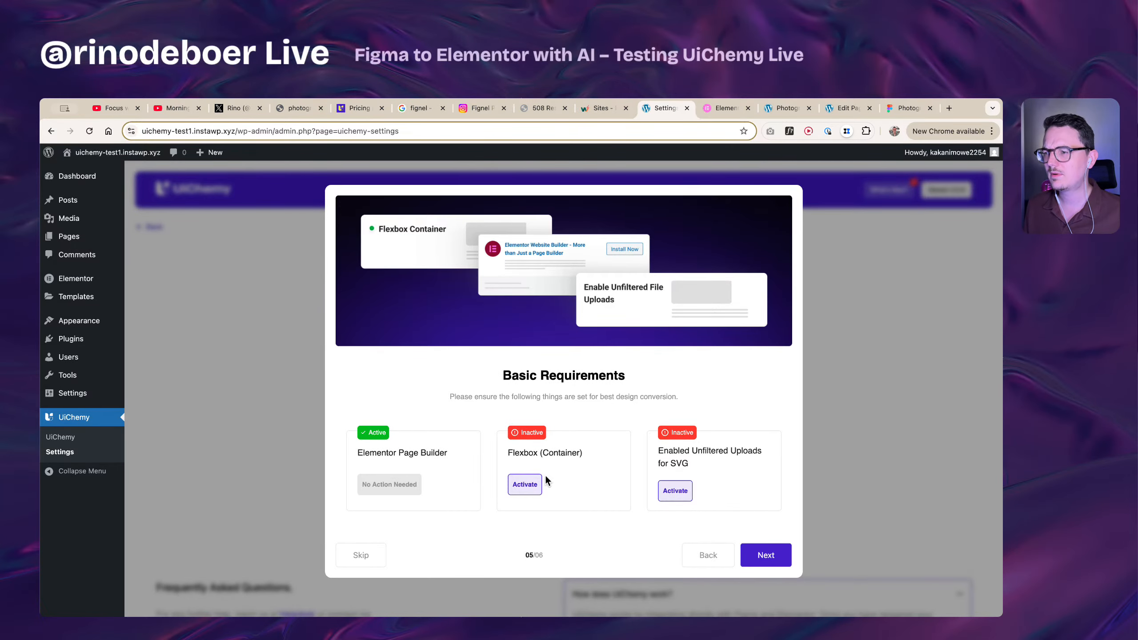
pyautogui.click(522, 488)
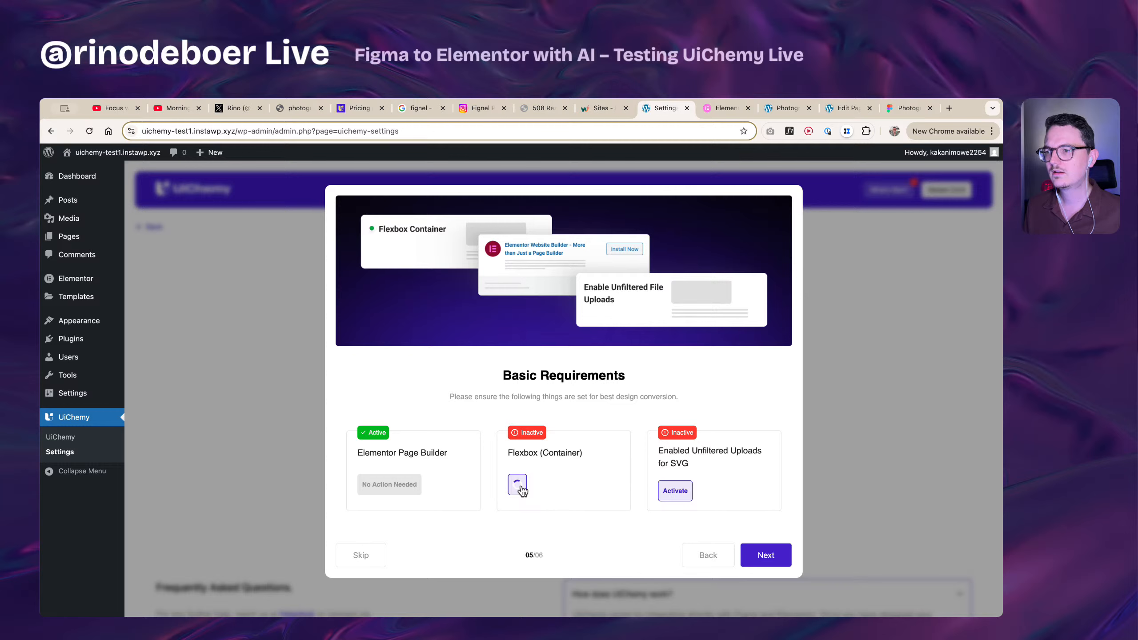
pyautogui.click(681, 492)
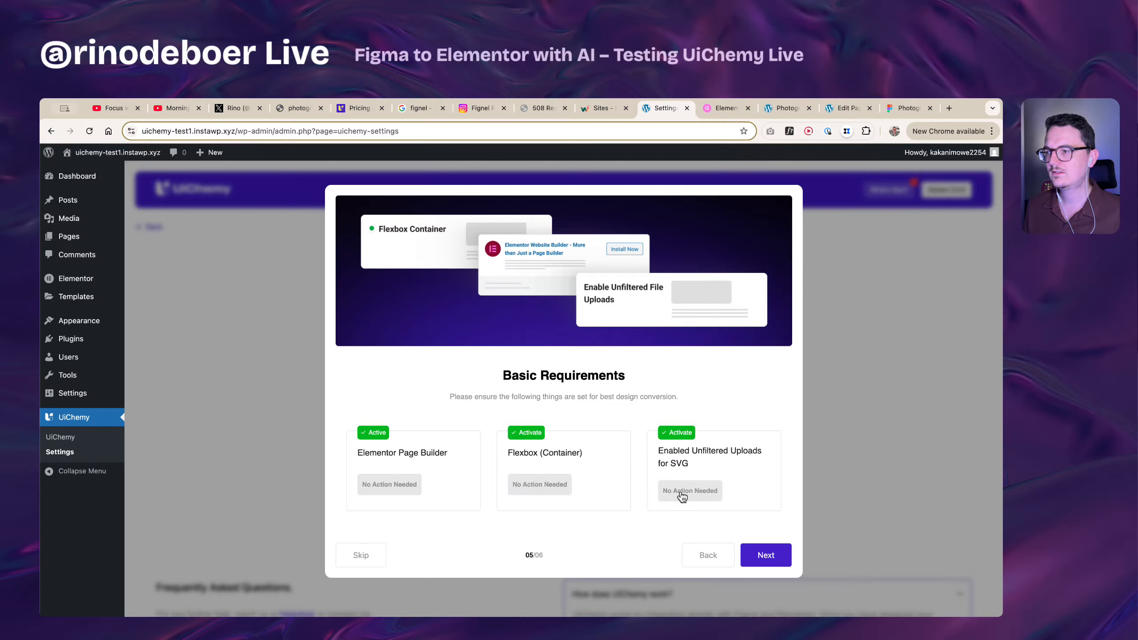
pyautogui.click(762, 555)
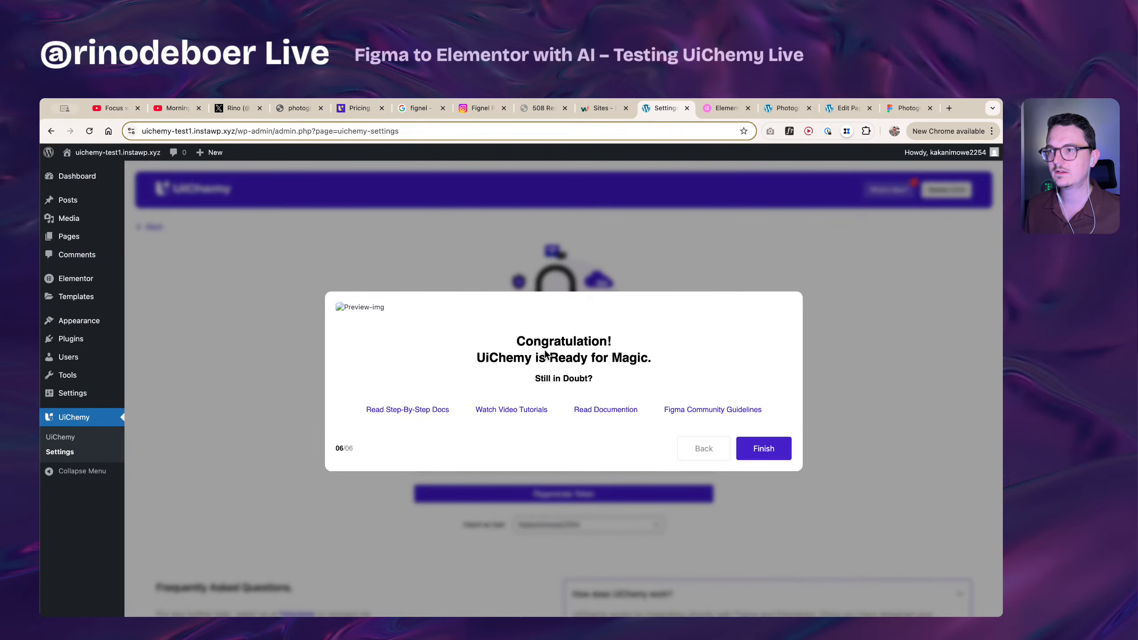
# - Open the wizard's video tutorials link in a new browser tab and finish the UiChemy setup wizard
pyautogui.moveTo(525, 348); pyautogui.dragTo(632, 359)
pyautogui.click(631, 359)
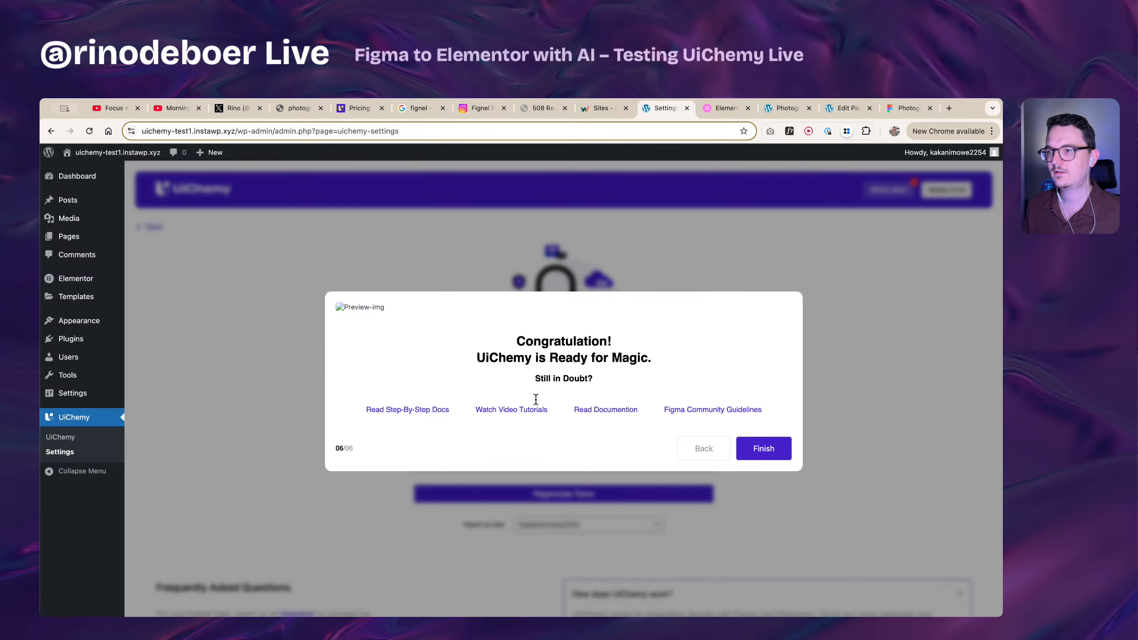
pyautogui.rightClick(526, 410)
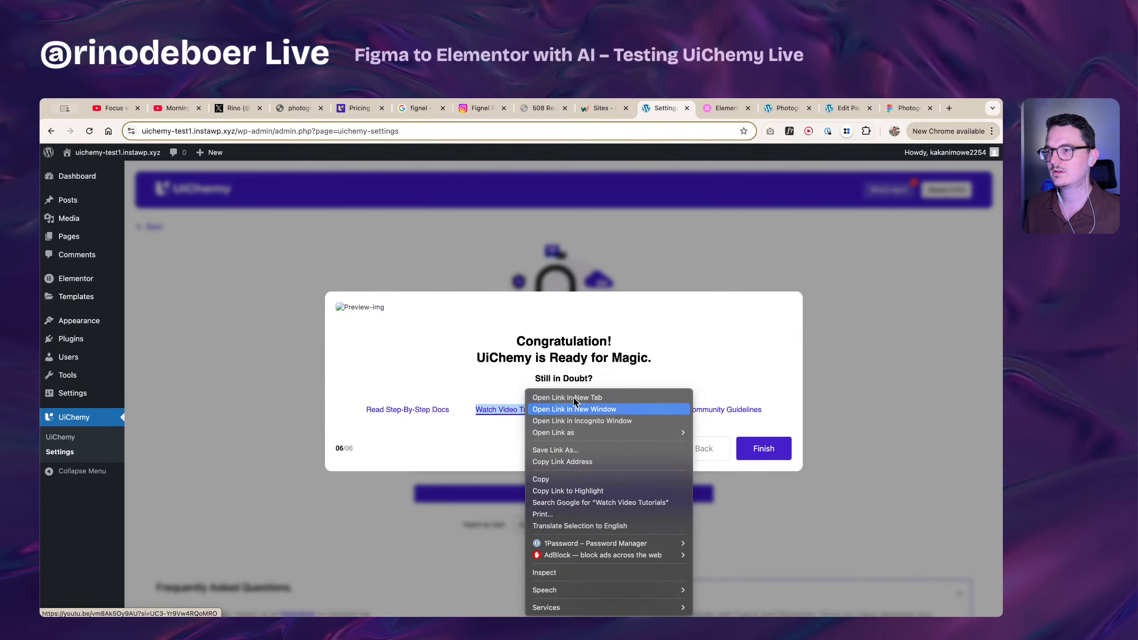
pyautogui.click(577, 398)
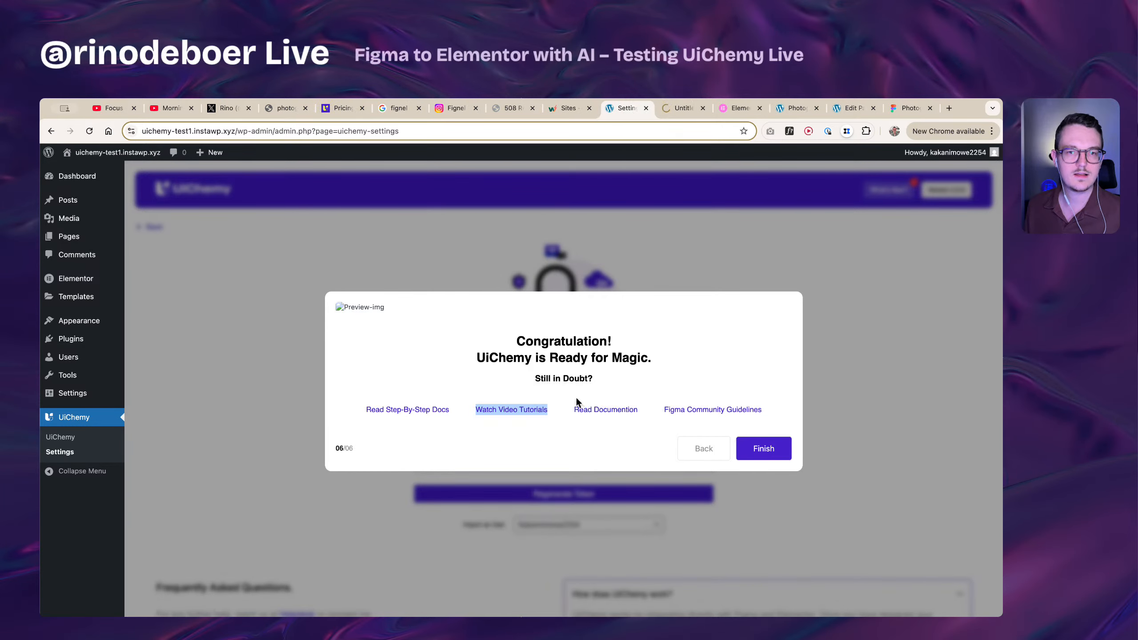
pyautogui.click(765, 450)
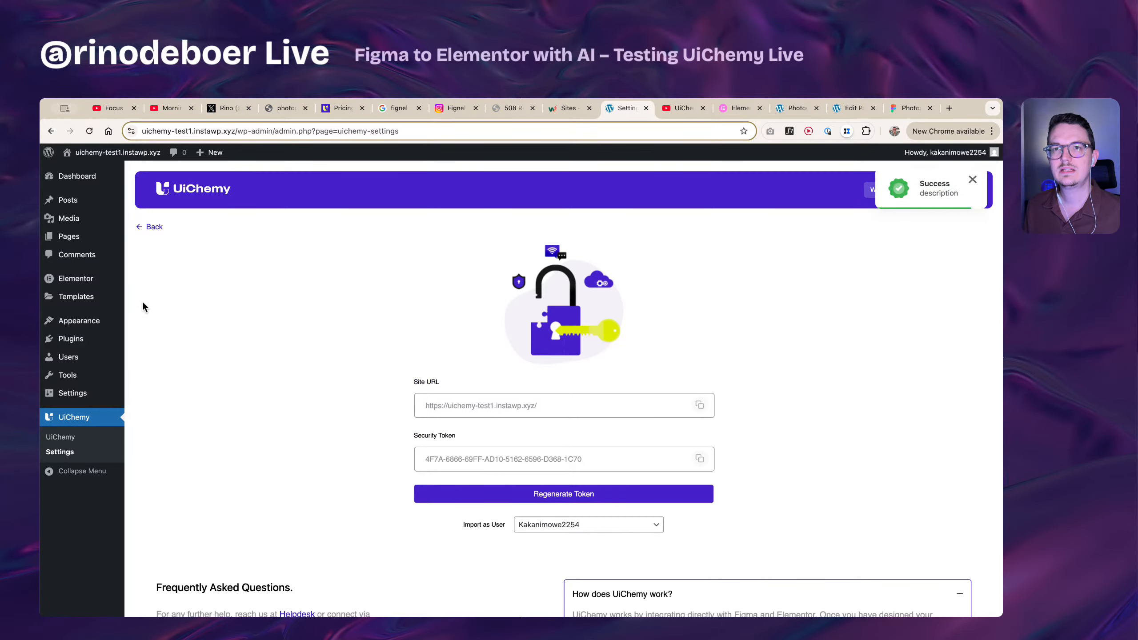
# - Go to the Features section of Elementor's settings and set the Menu experiment to Active
pyautogui.moveTo(80, 279)
pyautogui.click(148, 295)
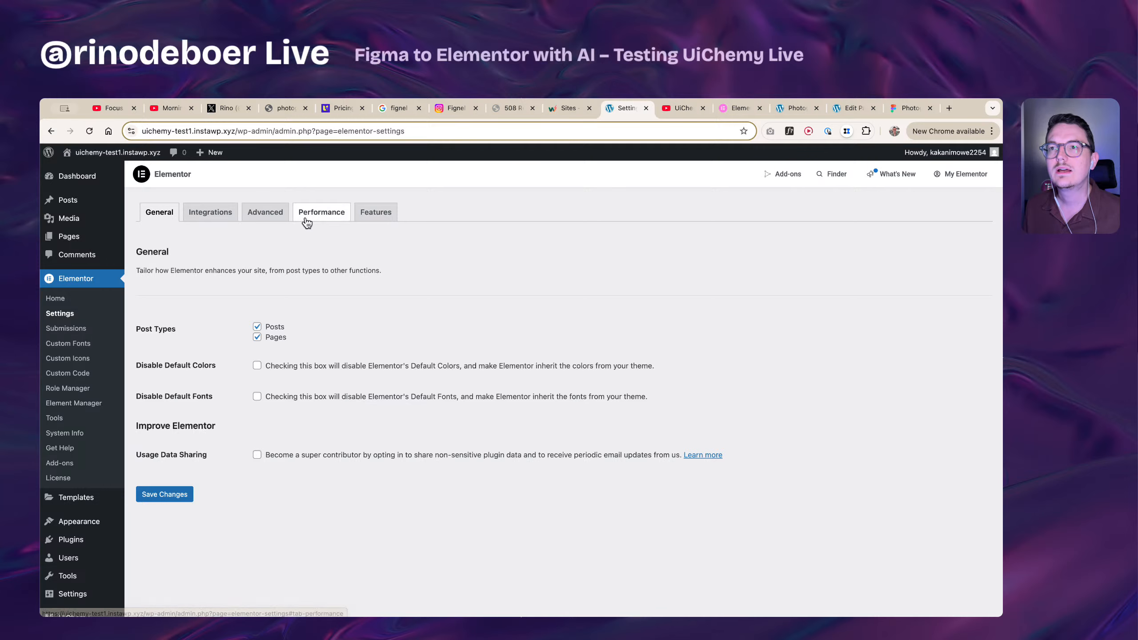
pyautogui.click(215, 219)
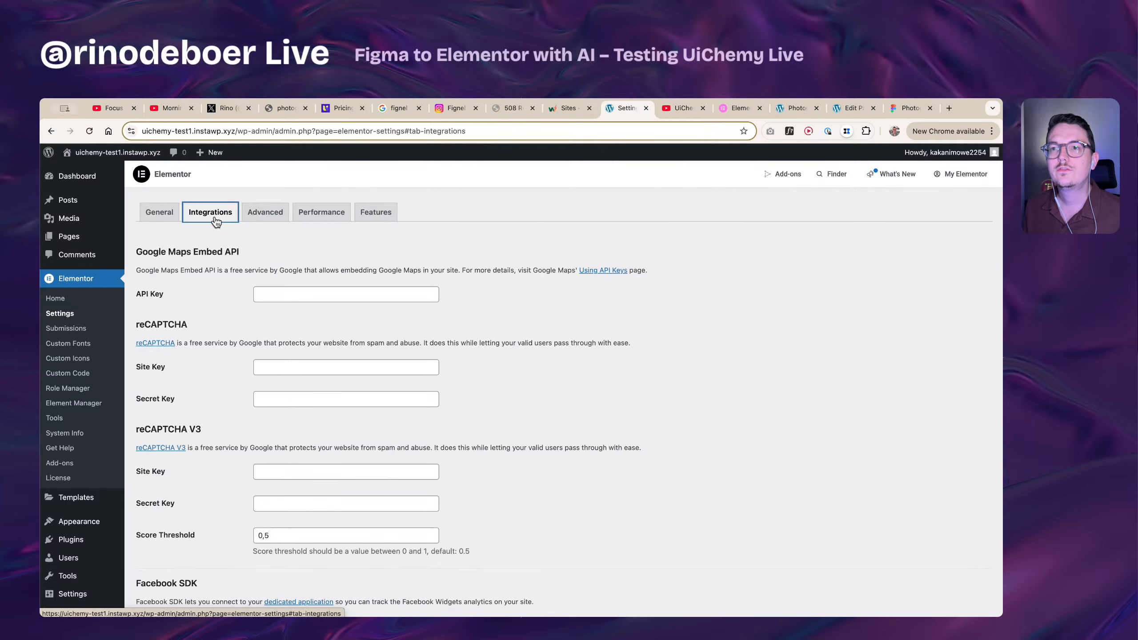
pyautogui.click(264, 217)
pyautogui.click(308, 217)
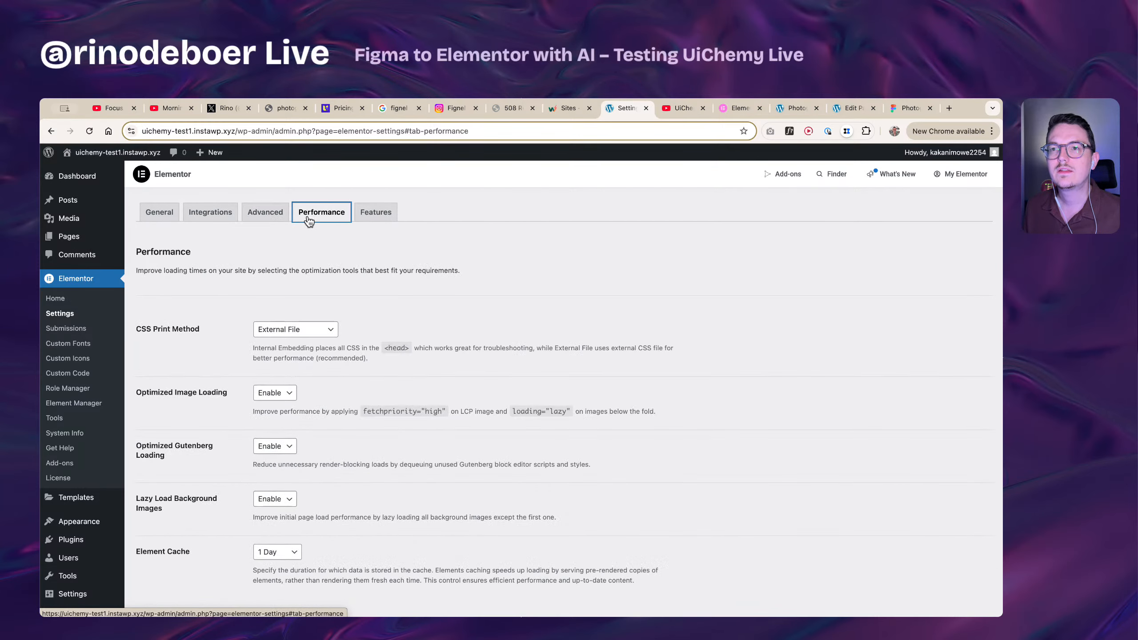
pyautogui.scroll(-1, 360, 314)
pyautogui.scroll(1, 367, 269)
pyautogui.click(375, 211)
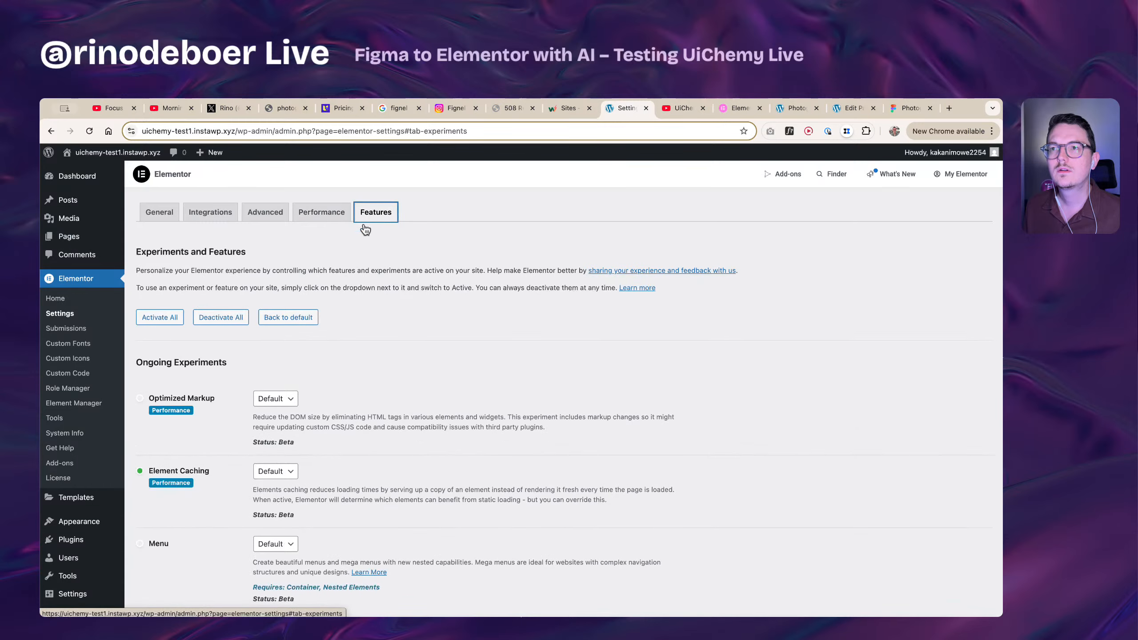
pyautogui.scroll(-3, 269, 399)
pyautogui.scroll(-5, 241, 377)
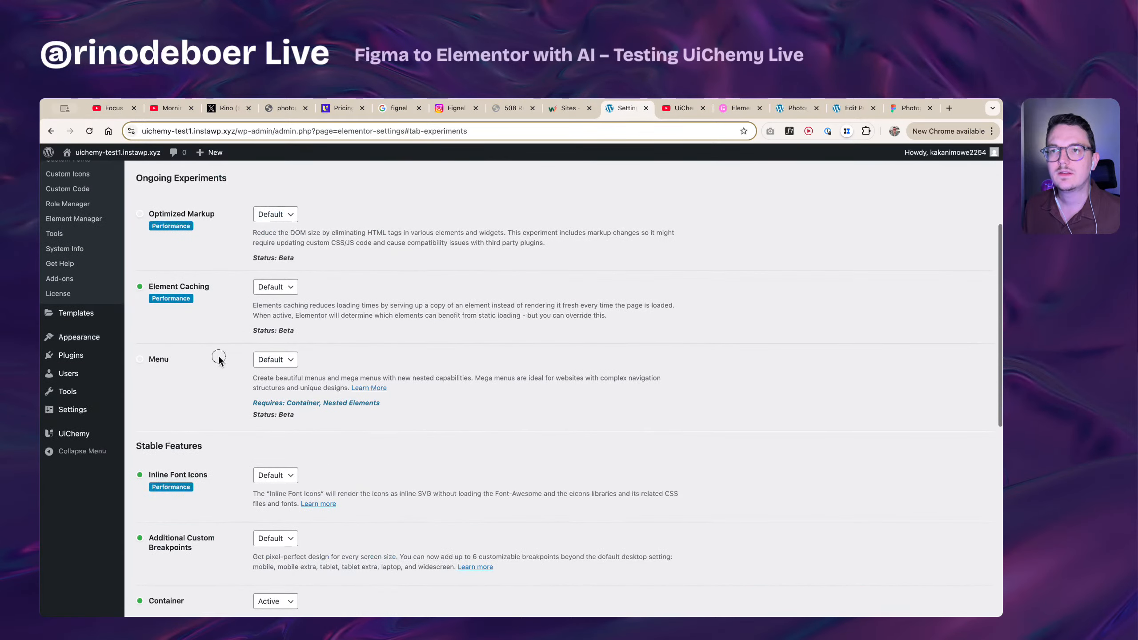
pyautogui.click(275, 286)
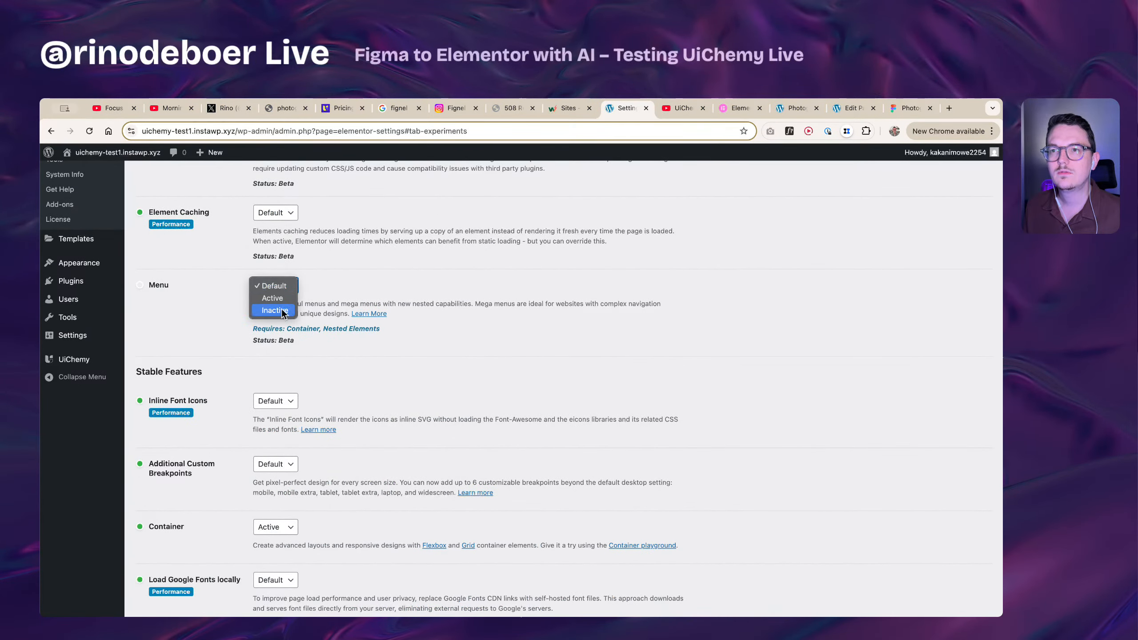
pyautogui.click(273, 298)
# - Set Default to New Theme Builder to Inactive and Editor Top Bar to Active, and save the Elementor settings
pyautogui.scroll(-3, 220, 355)
pyautogui.scroll(-3, 223, 365)
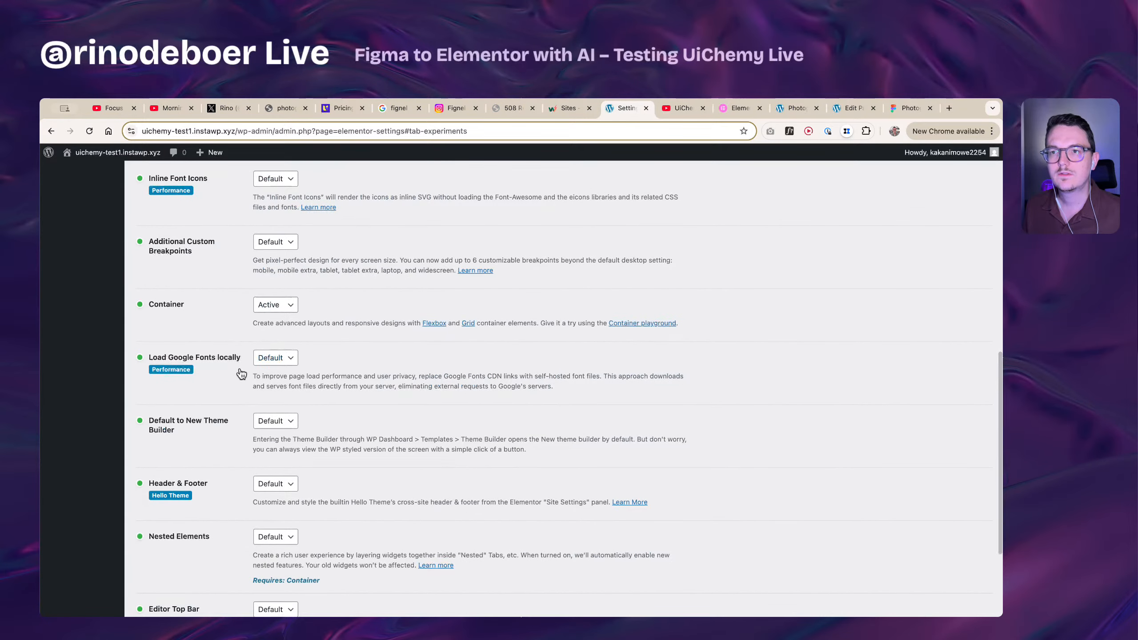
pyautogui.scroll(-2, 236, 375)
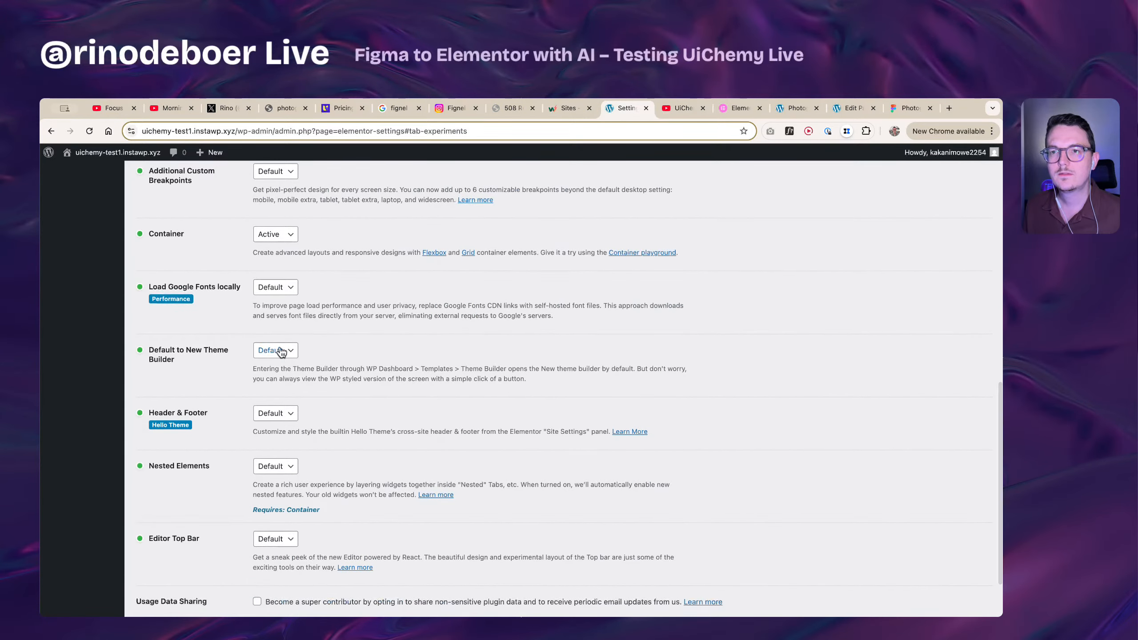
pyautogui.click(274, 352)
pyautogui.click(282, 376)
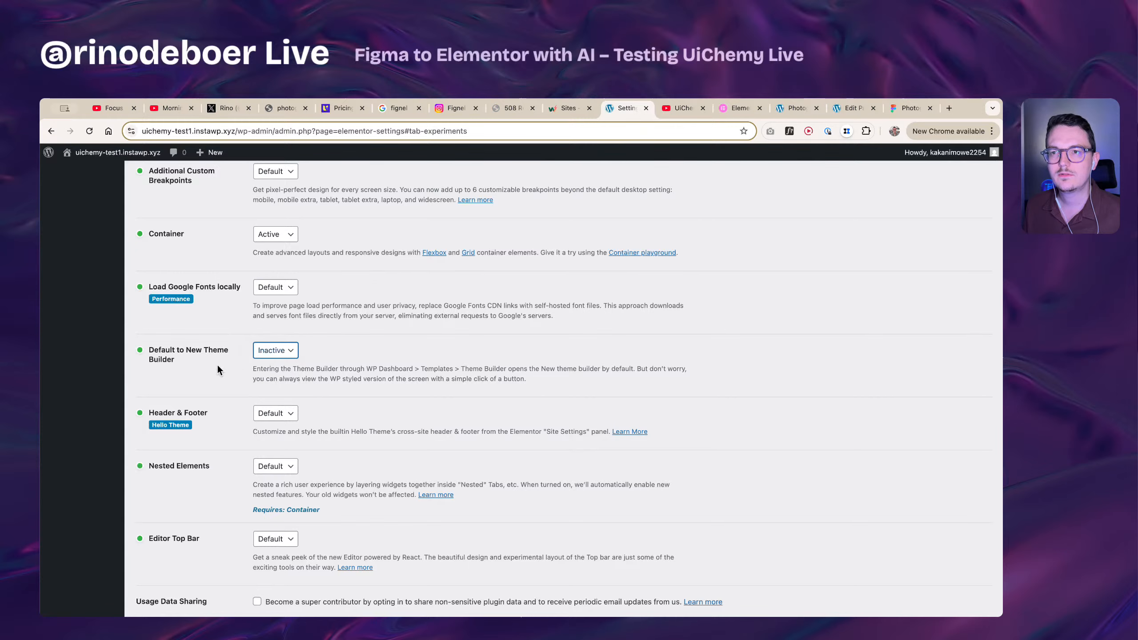
pyautogui.scroll(-2, 222, 374)
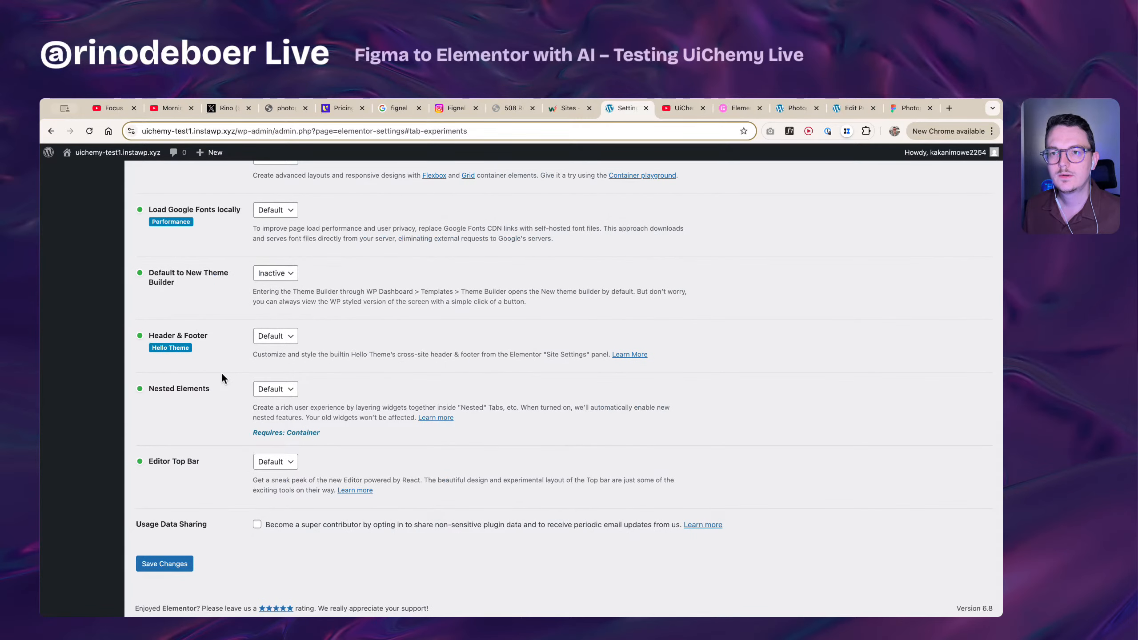
pyautogui.click(270, 461)
pyautogui.click(275, 476)
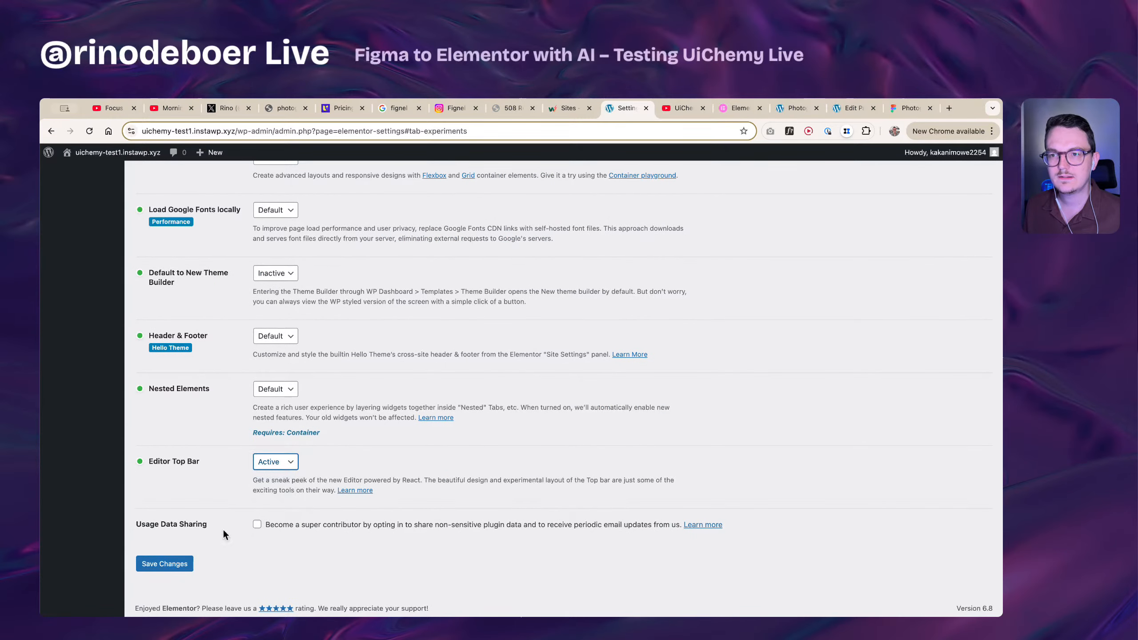
pyautogui.click(181, 564)
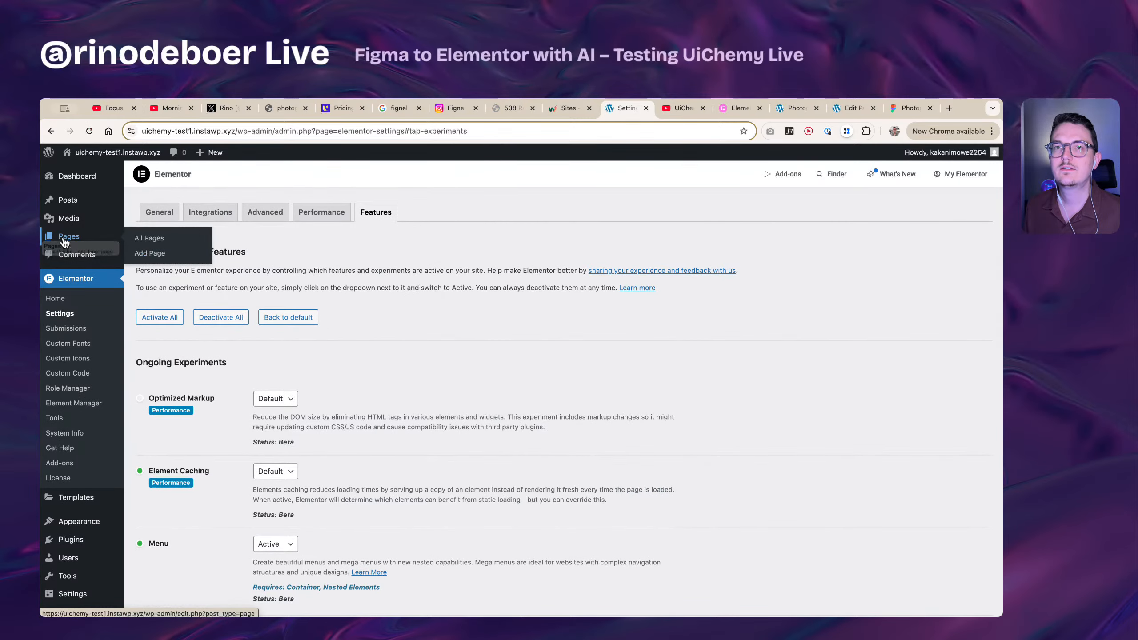
# - Open the Home page from the WordPress pages list for editing with Elementor
pyautogui.click(65, 240)
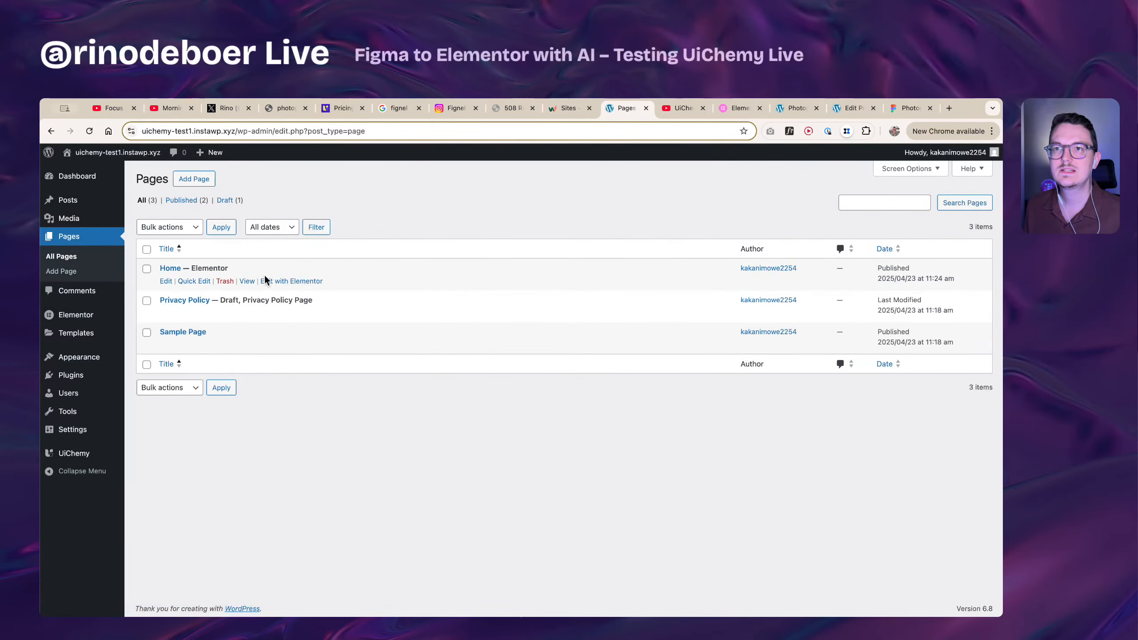
pyautogui.click(283, 280)
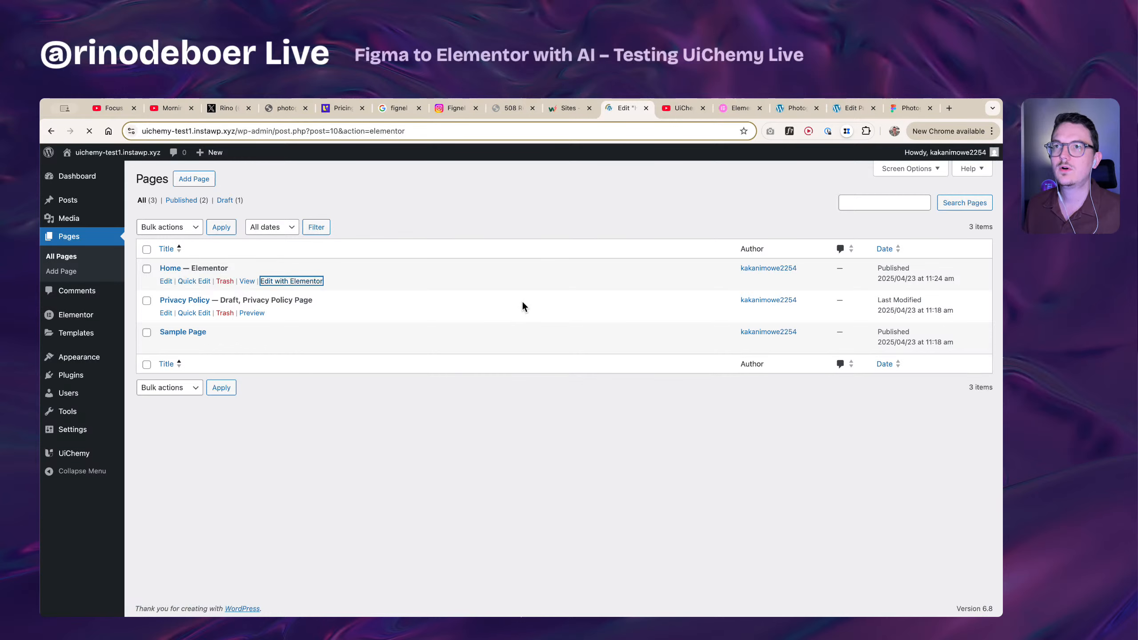
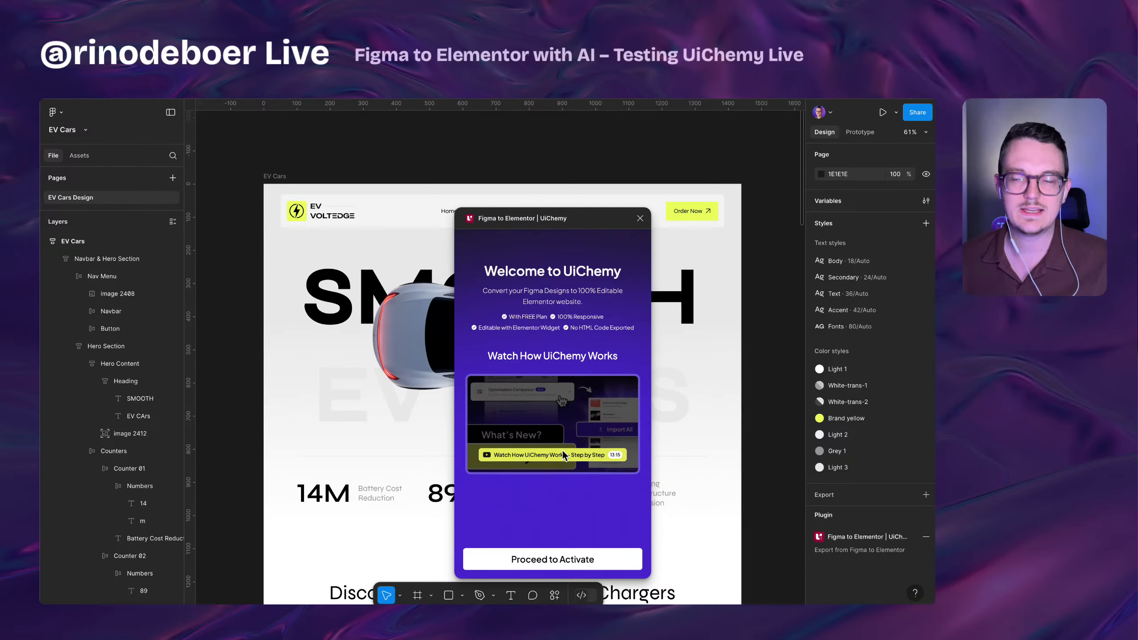
# - In Figma, proceed to the UiChemy plugin's activation page and activate the plugin with the serial key
pyautogui.click(505, 452)
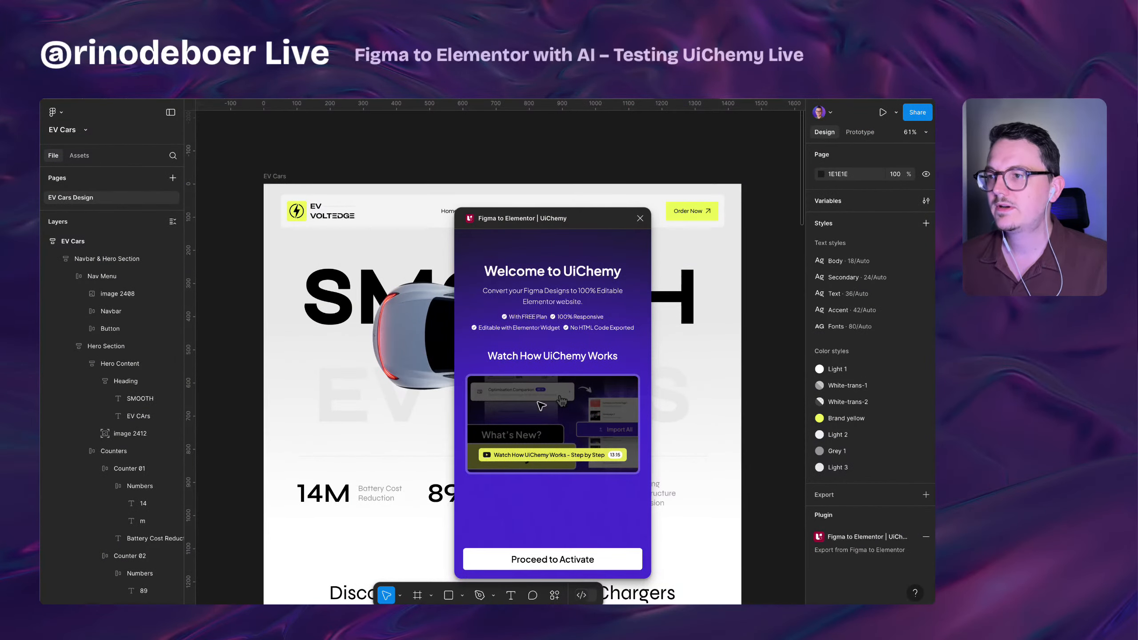
pyautogui.click(570, 563)
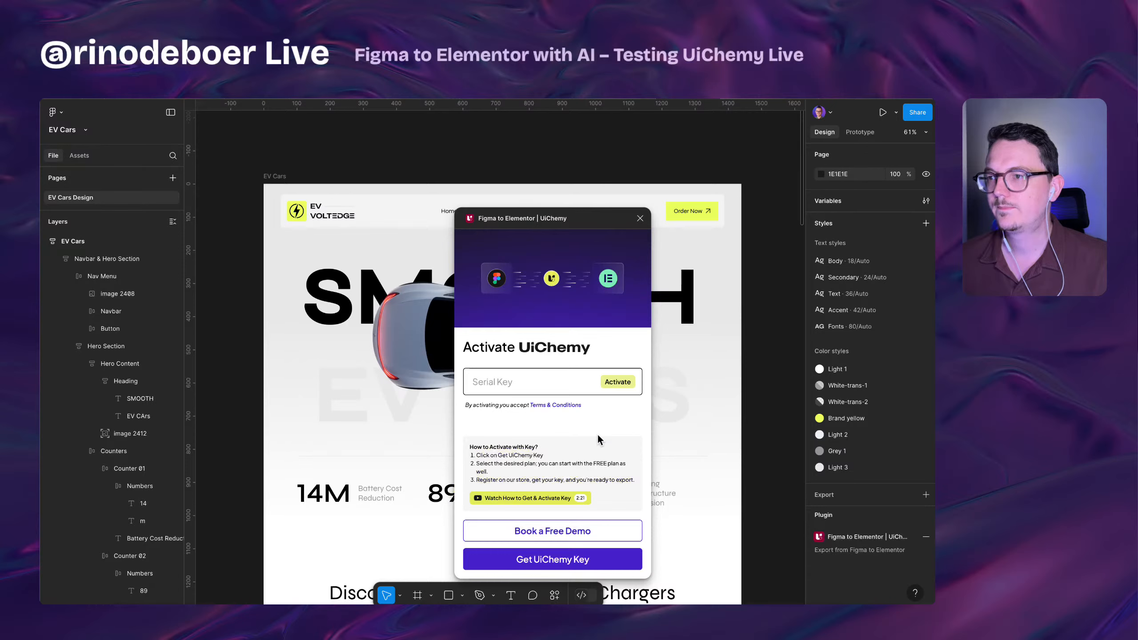
pyautogui.click(562, 385)
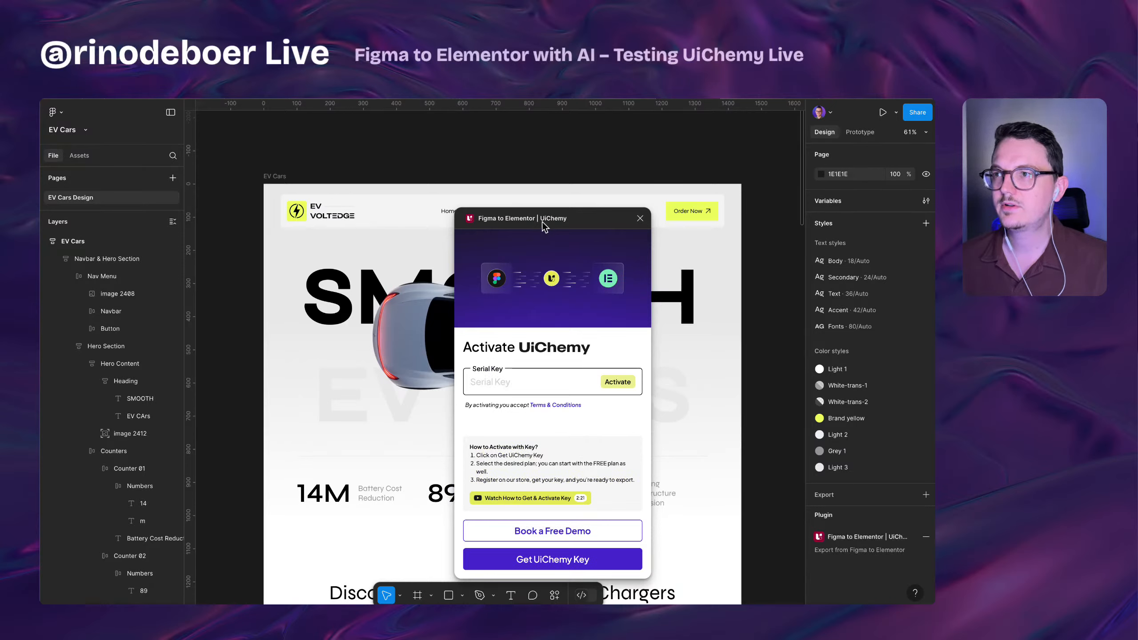
pyautogui.moveTo(543, 225); pyautogui.dragTo(0, 323)
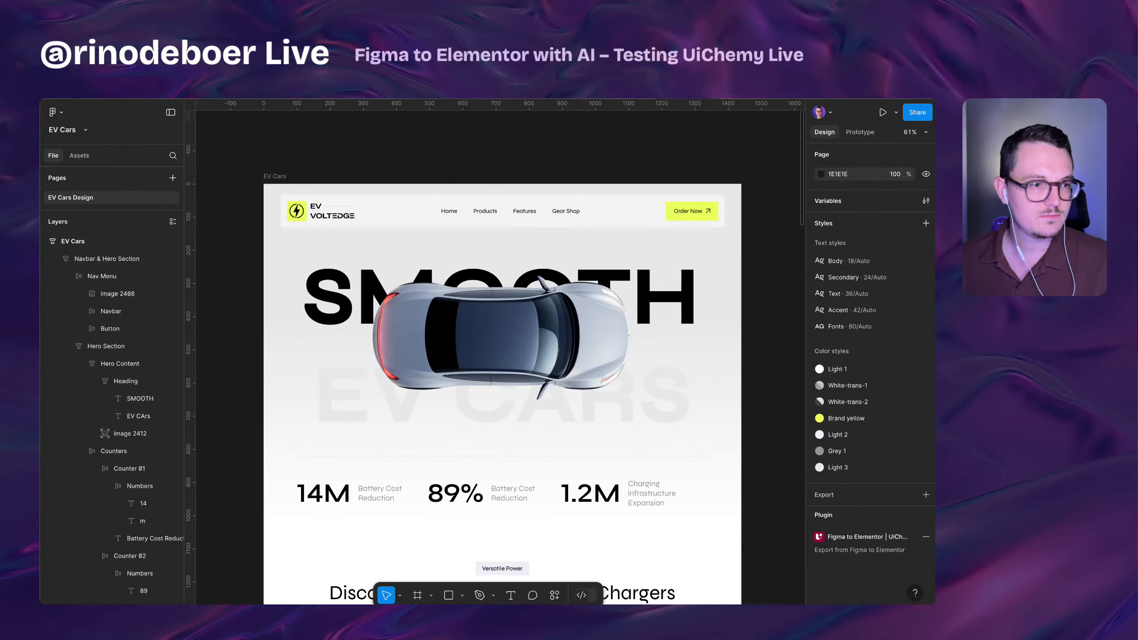
pyautogui.moveTo(40, 282); pyautogui.dragTo(327, 451)
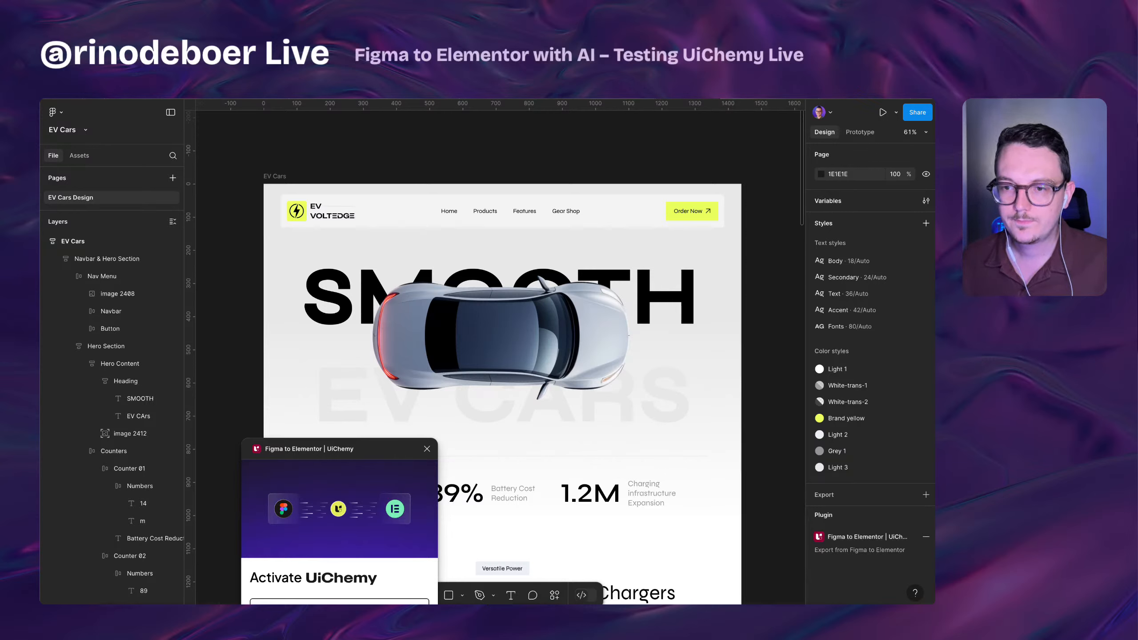
pyautogui.click(339, 602)
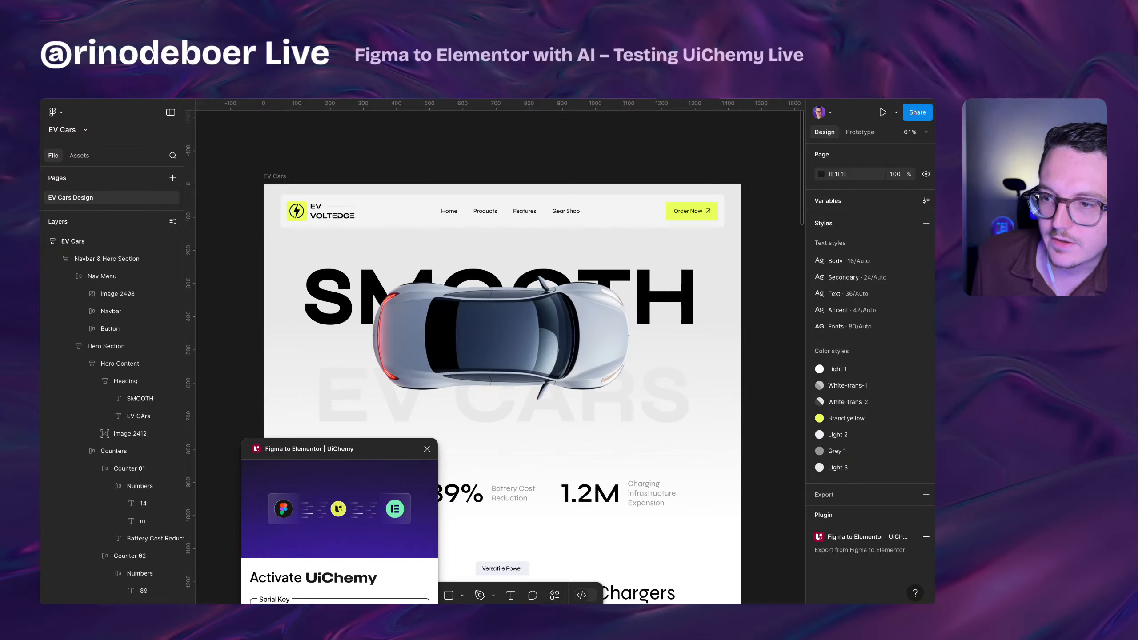
pyautogui.moveTo(323, 447); pyautogui.dragTo(408, 196)
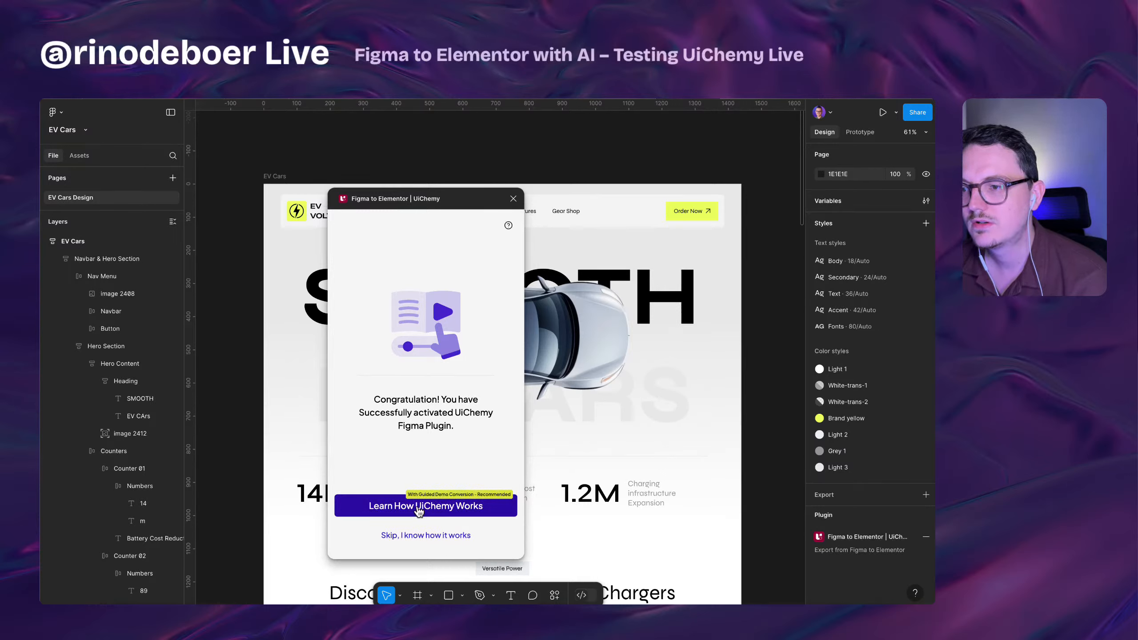
# - Start UiChemy's guided demo conversion, open its templates and import the suggested Trial Section template into the EV Cars file
pyautogui.click(434, 514)
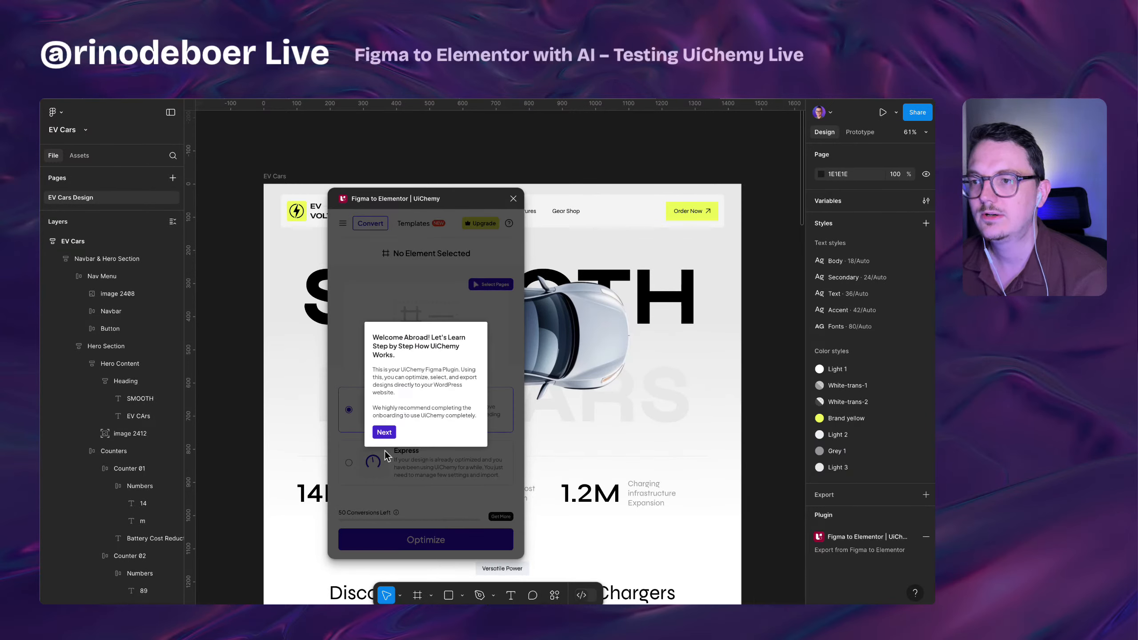
pyautogui.click(387, 432)
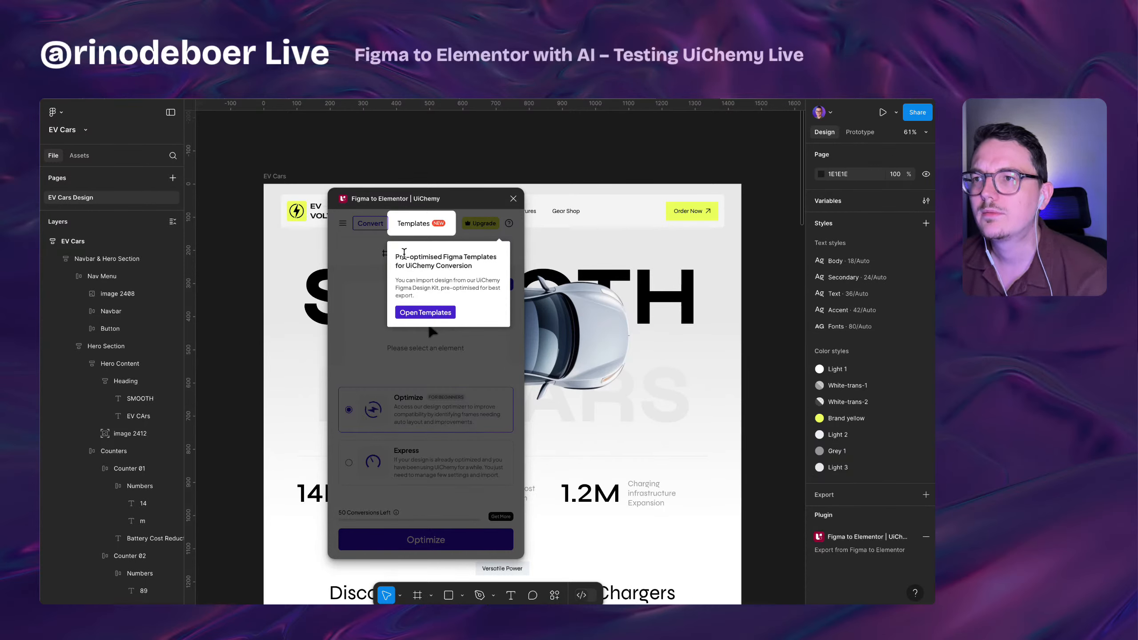
pyautogui.moveTo(401, 257); pyautogui.dragTo(457, 266)
pyautogui.click(457, 266)
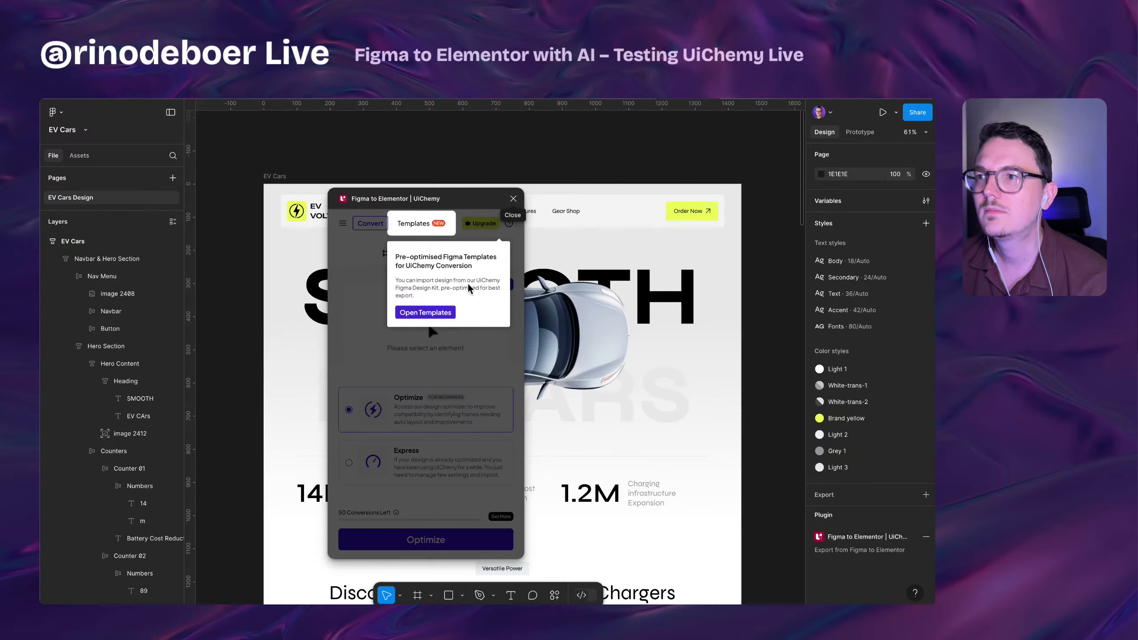
pyautogui.click(424, 313)
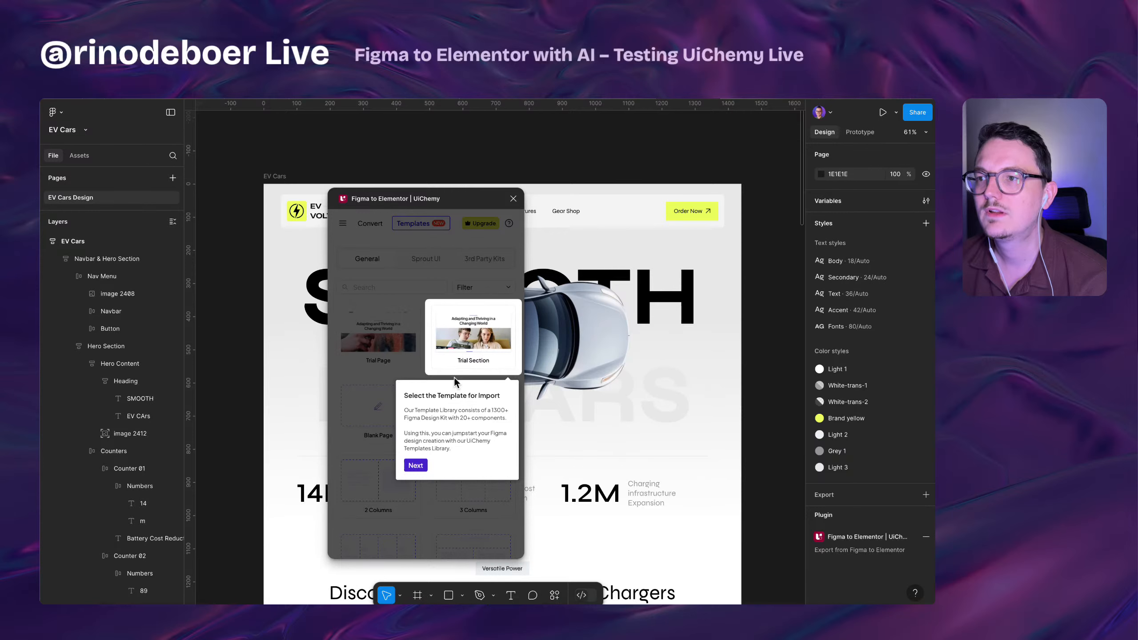
pyautogui.click(416, 465)
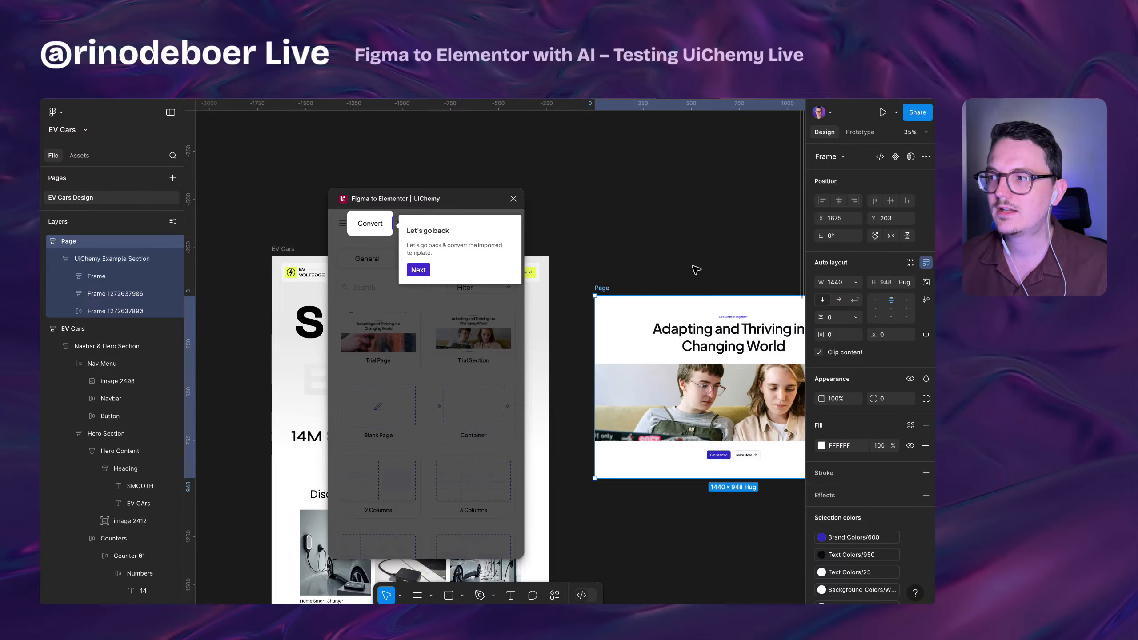
# - Follow UiChemy's guide from the templates back to converting the imported demo page and open its Optimize & Convert mode
pyautogui.moveTo(684, 271); pyautogui.dragTo(622, 246)
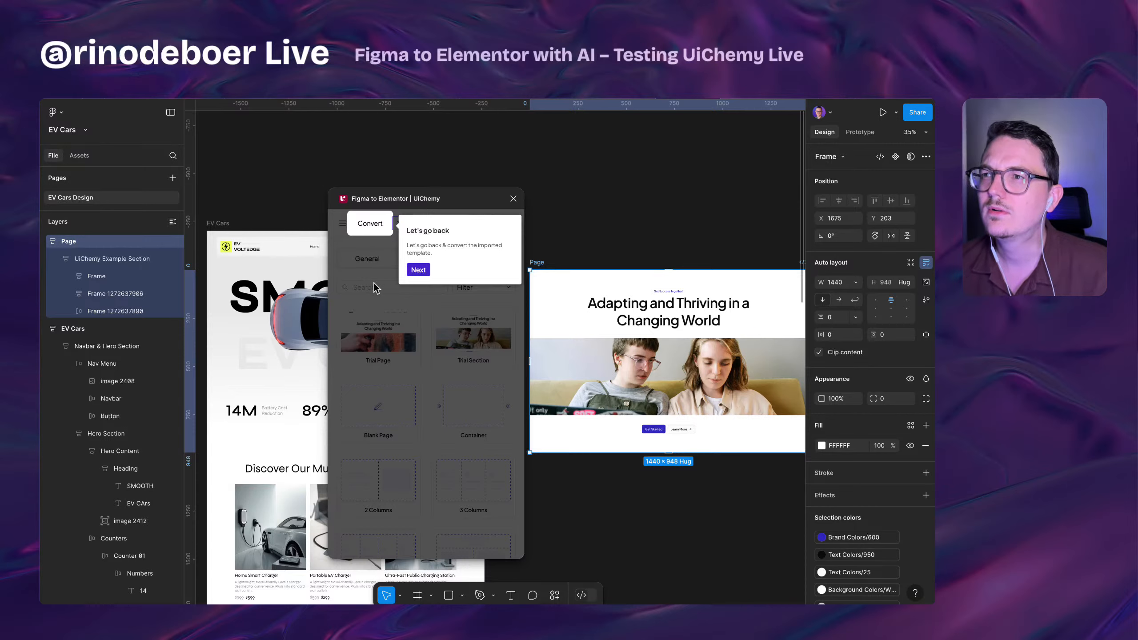
pyautogui.click(423, 275)
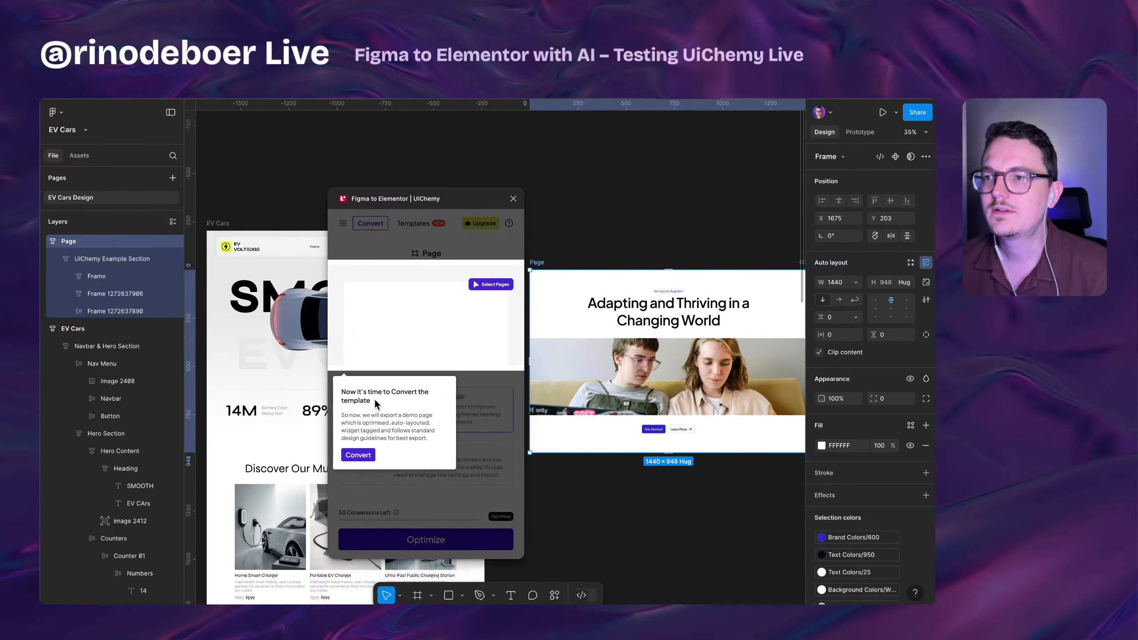
pyautogui.click(358, 456)
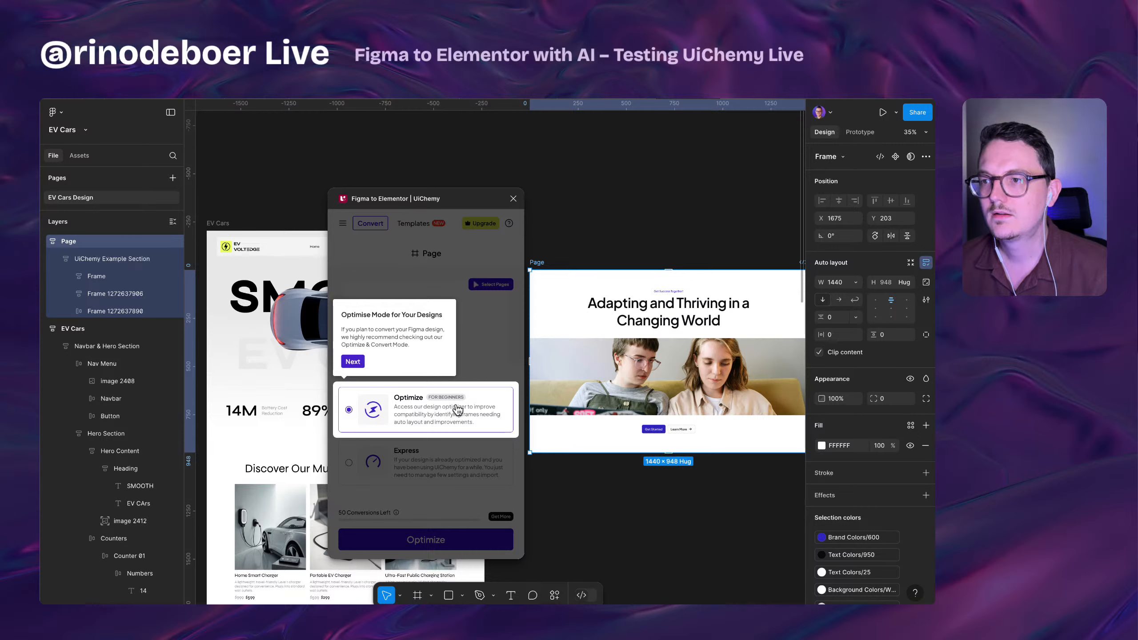
pyautogui.click(355, 362)
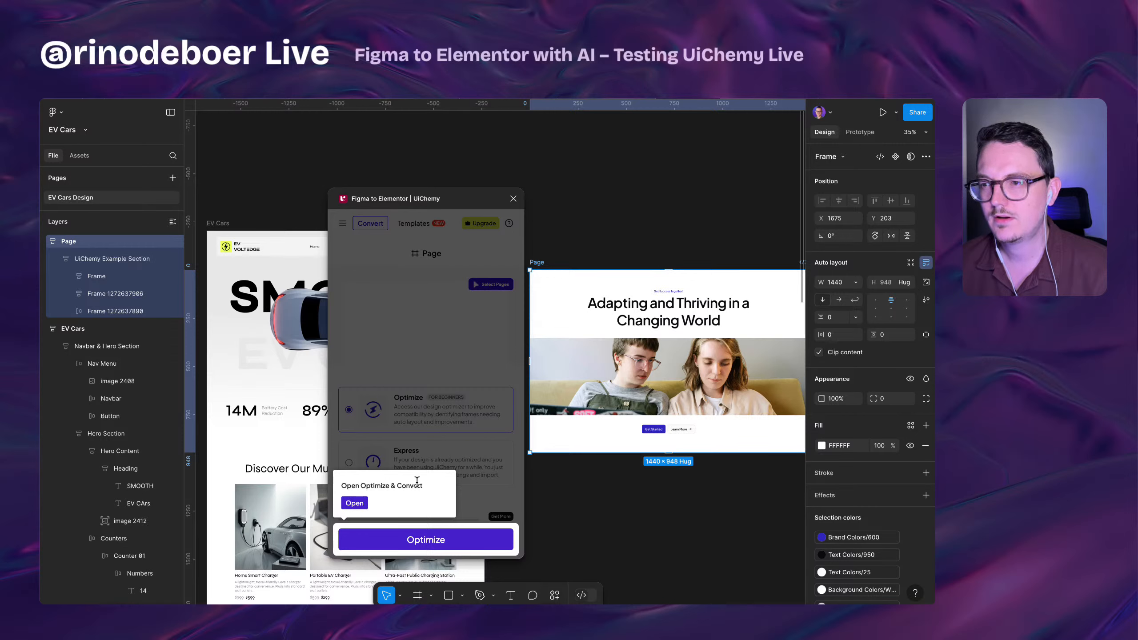
pyautogui.click(354, 504)
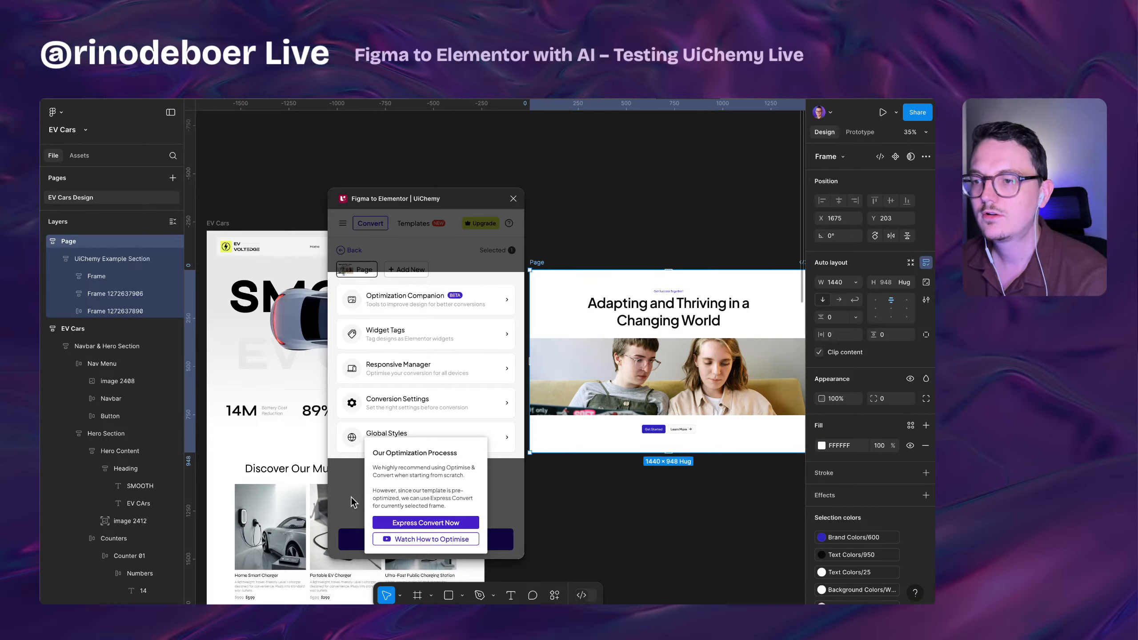
# - Choose Express Convert for the pre-optimized demo page and continue the guide to the design export modes
pyautogui.click(393, 523)
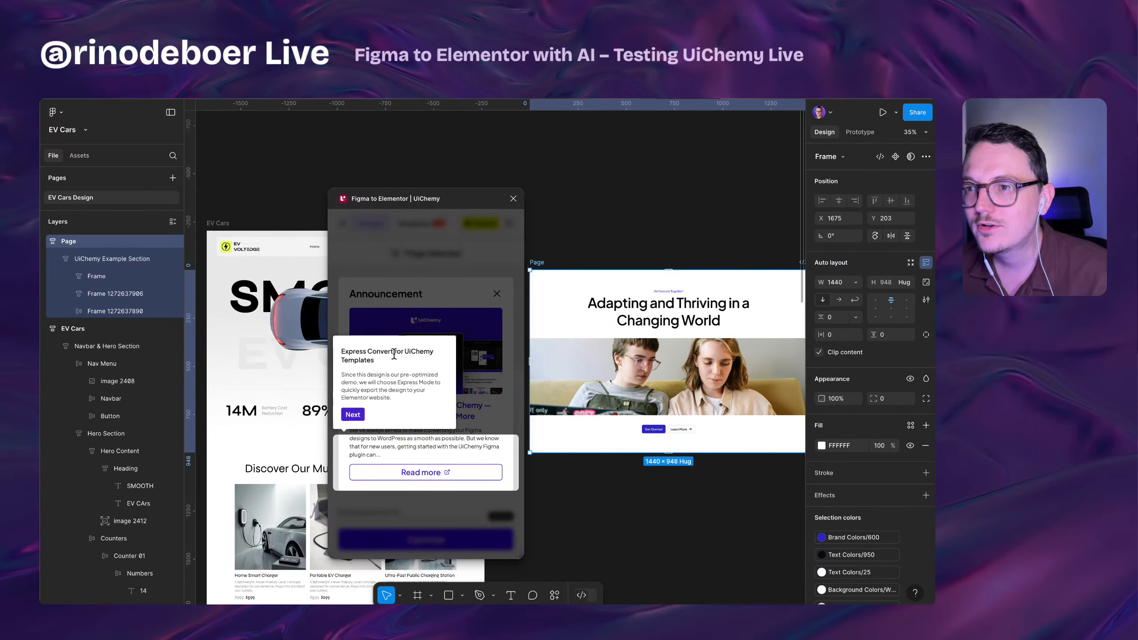
pyautogui.click(352, 415)
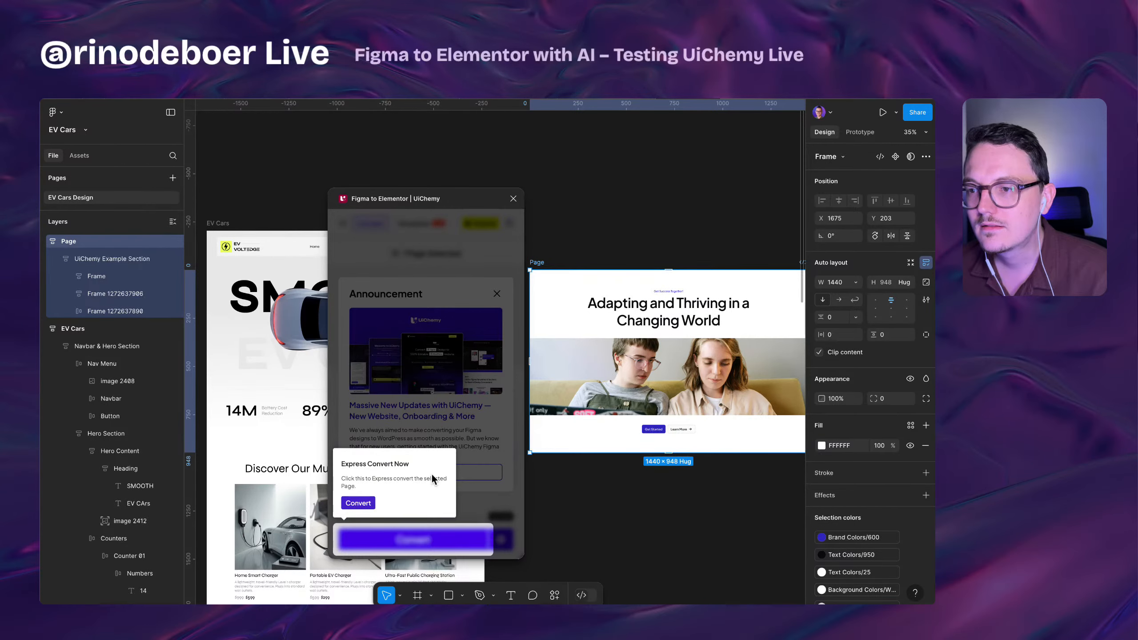
pyautogui.click(358, 503)
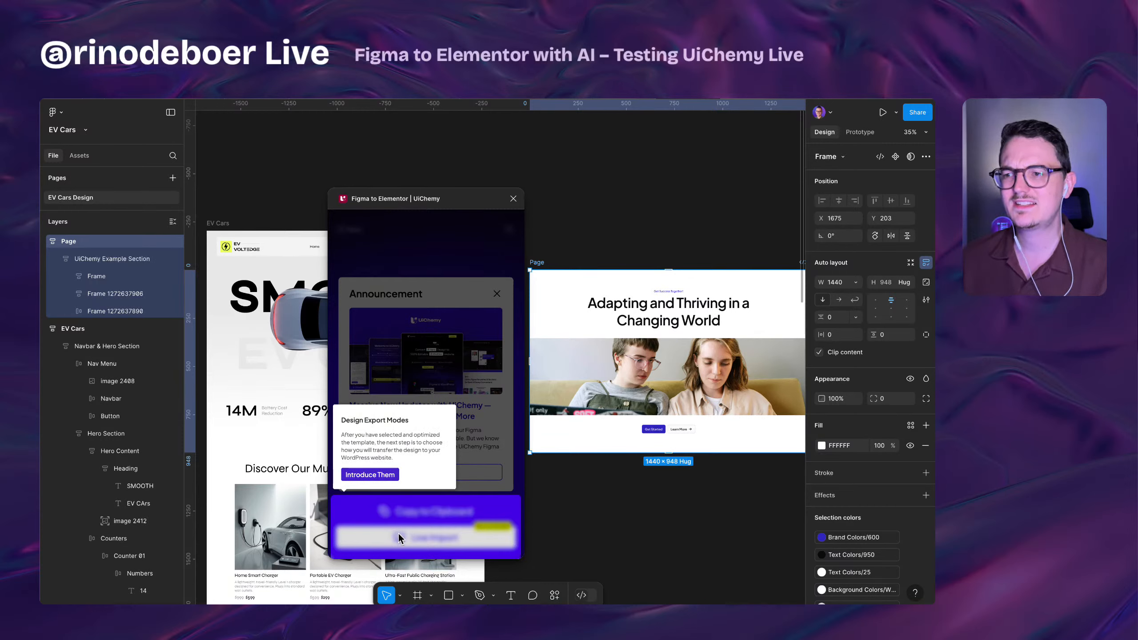
# - Read the guide's comparison of Copy Mode and Import Mode and try to convert the design from the mode selection
pyautogui.click(379, 477)
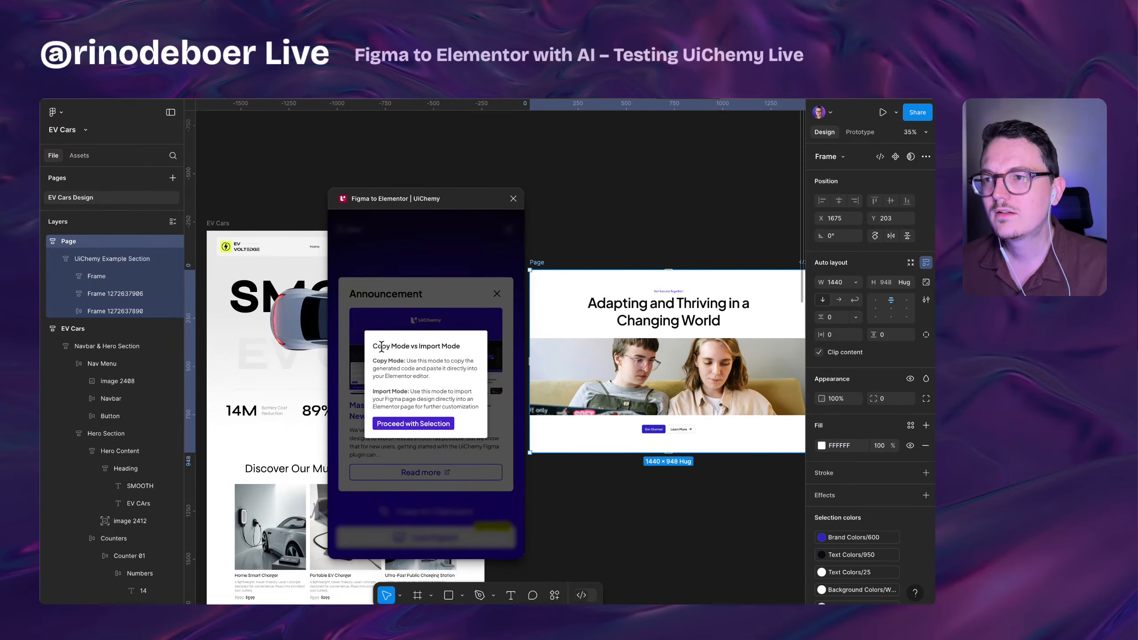
pyautogui.moveTo(381, 345); pyautogui.dragTo(445, 348)
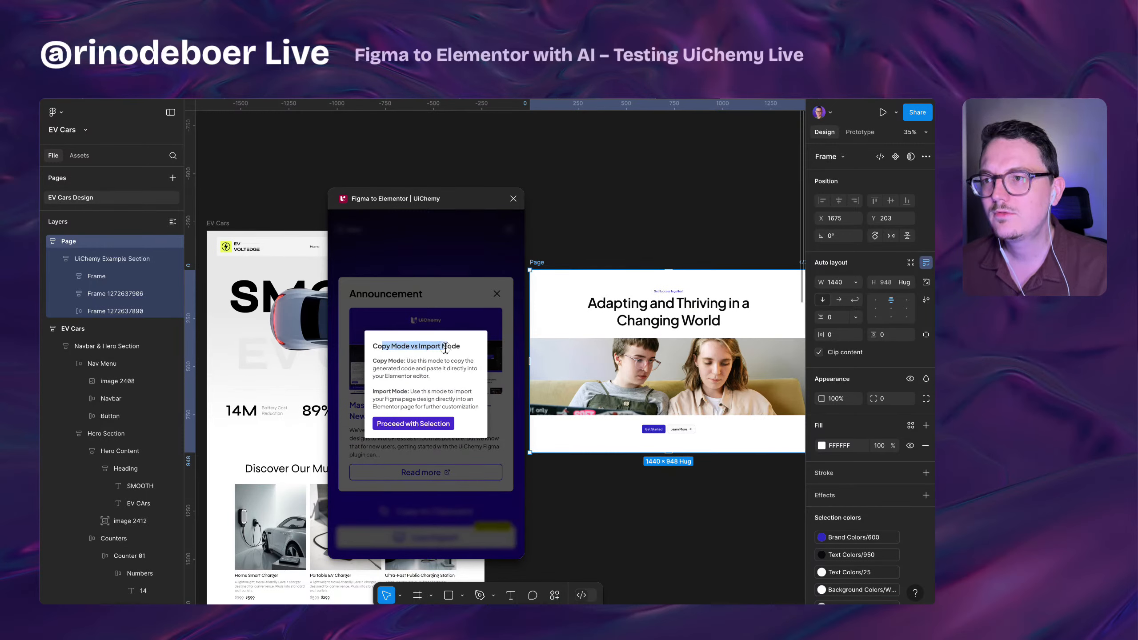
pyautogui.click(407, 425)
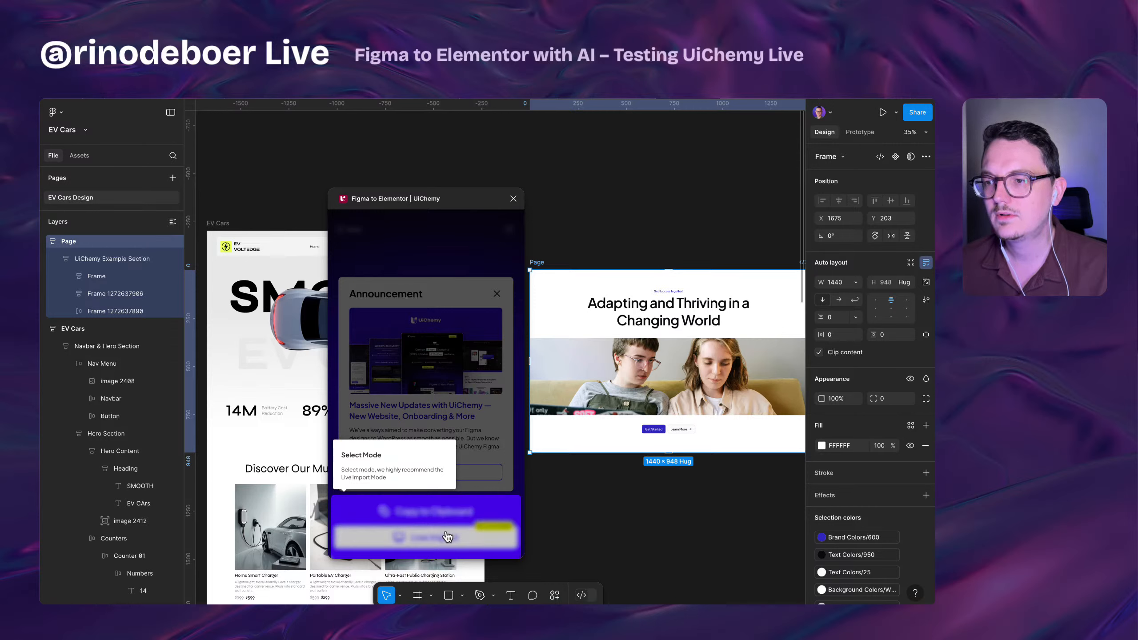
pyautogui.click(381, 457)
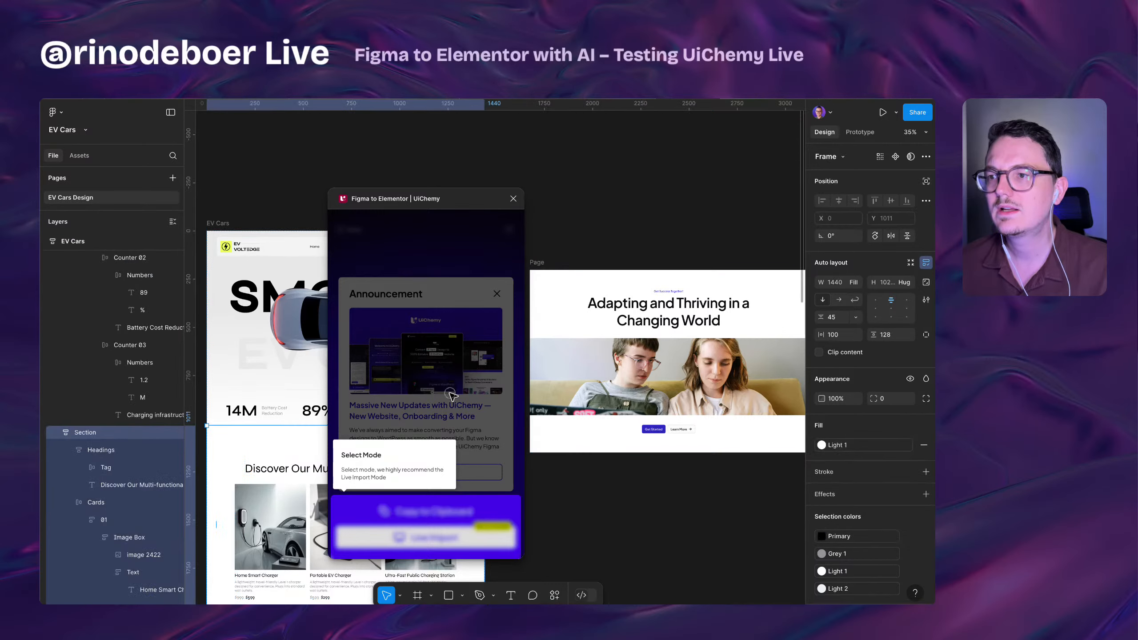
pyautogui.click(464, 521)
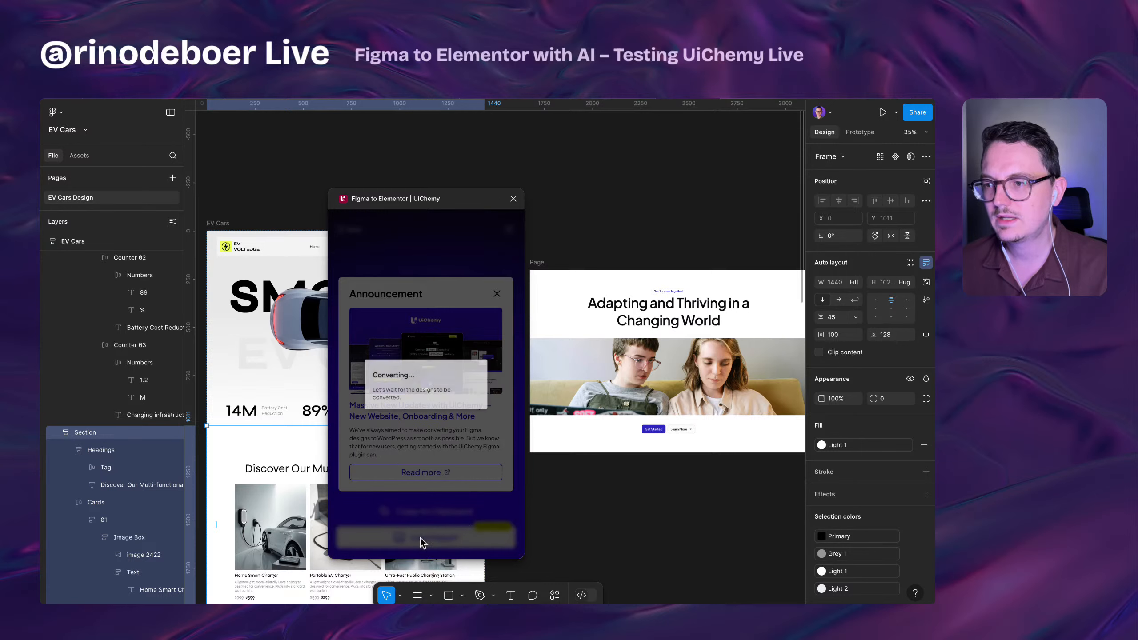
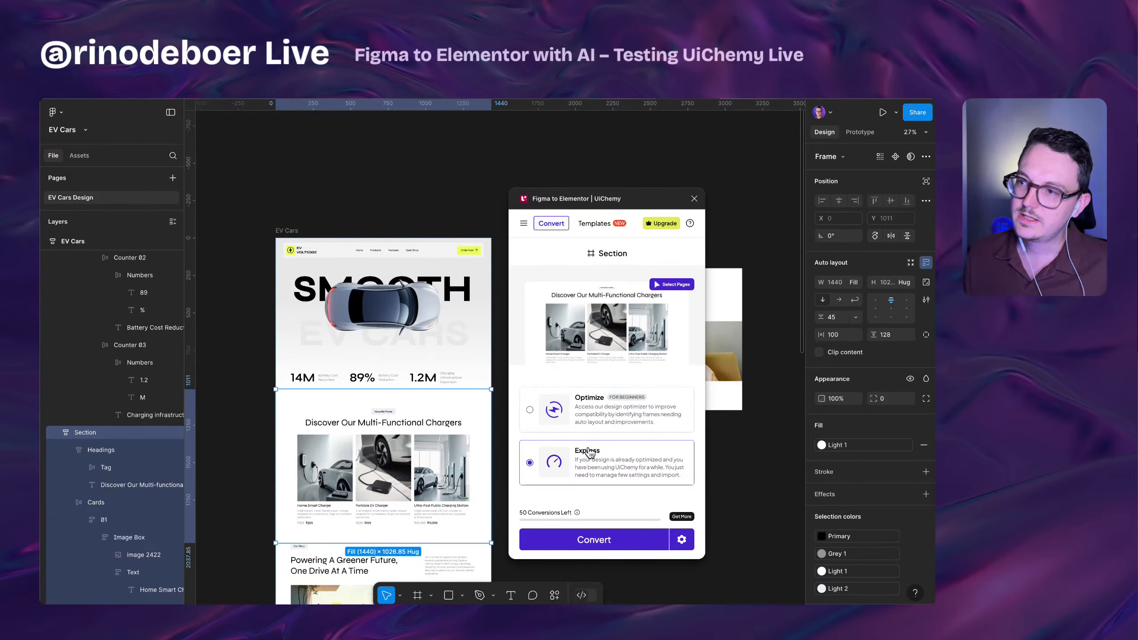
# - Move the UiChemy window clear of the designs and select the imported Page frame as the conversion source
pyautogui.moveTo(589, 206); pyautogui.dragTo(314, 176)
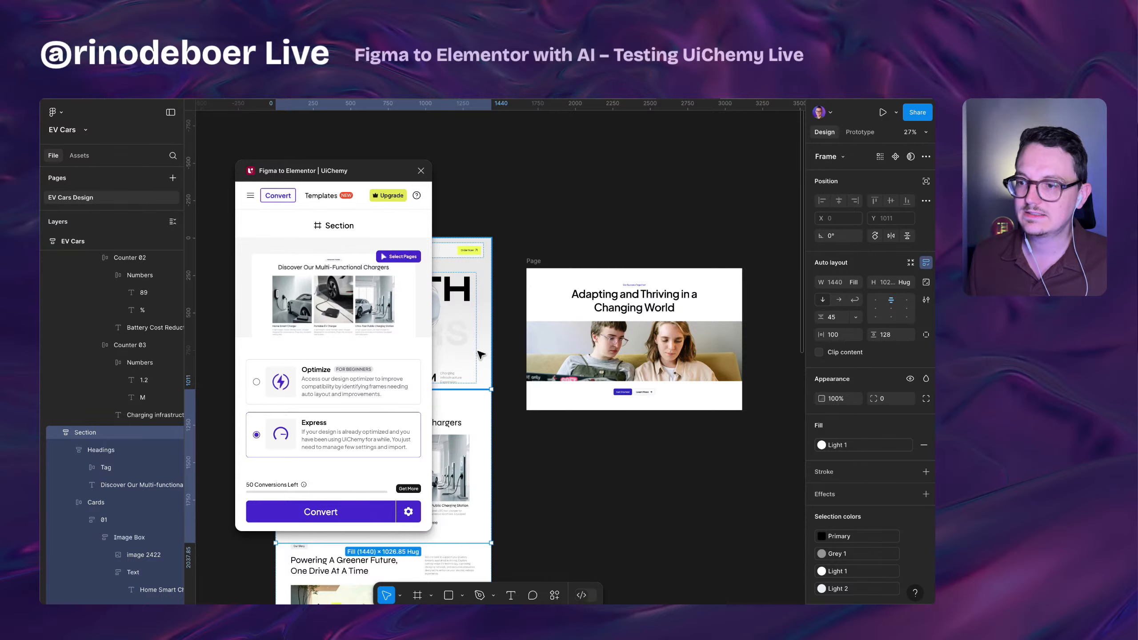
pyautogui.hscroll(-5, 482, 354)
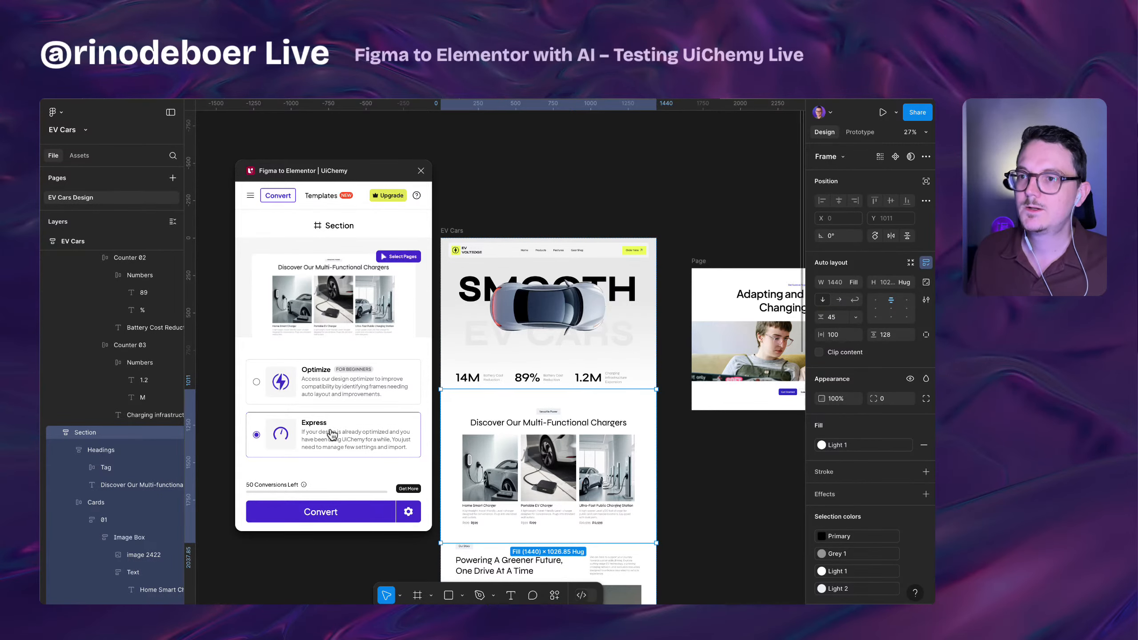
pyautogui.click(704, 266)
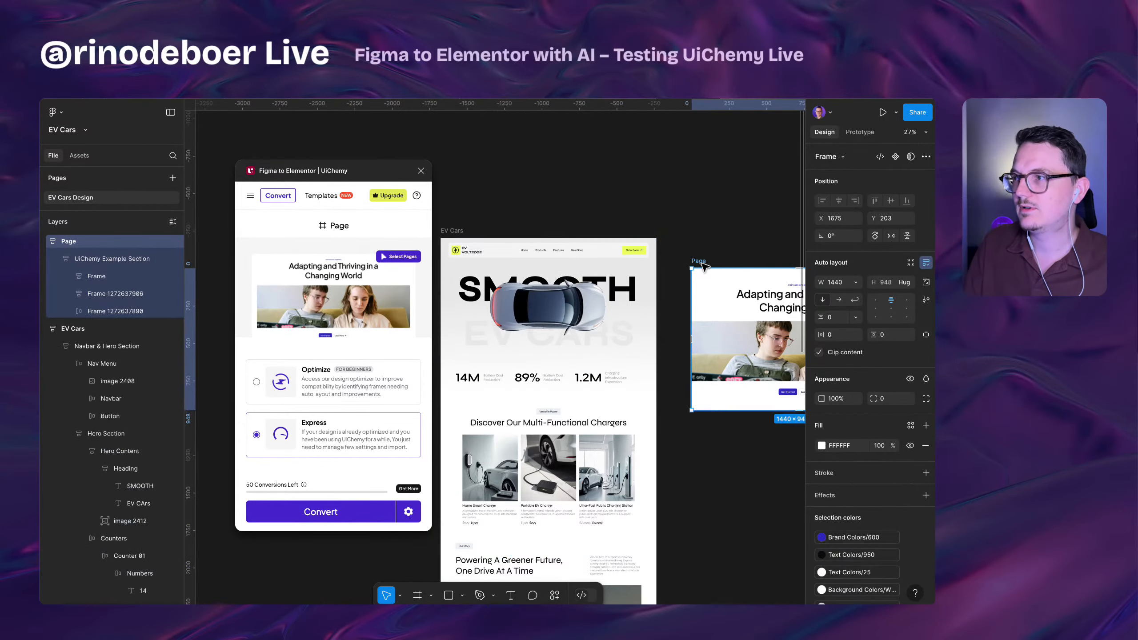
pyautogui.hscroll(5, 664, 301)
pyautogui.scroll(3, 620, 333)
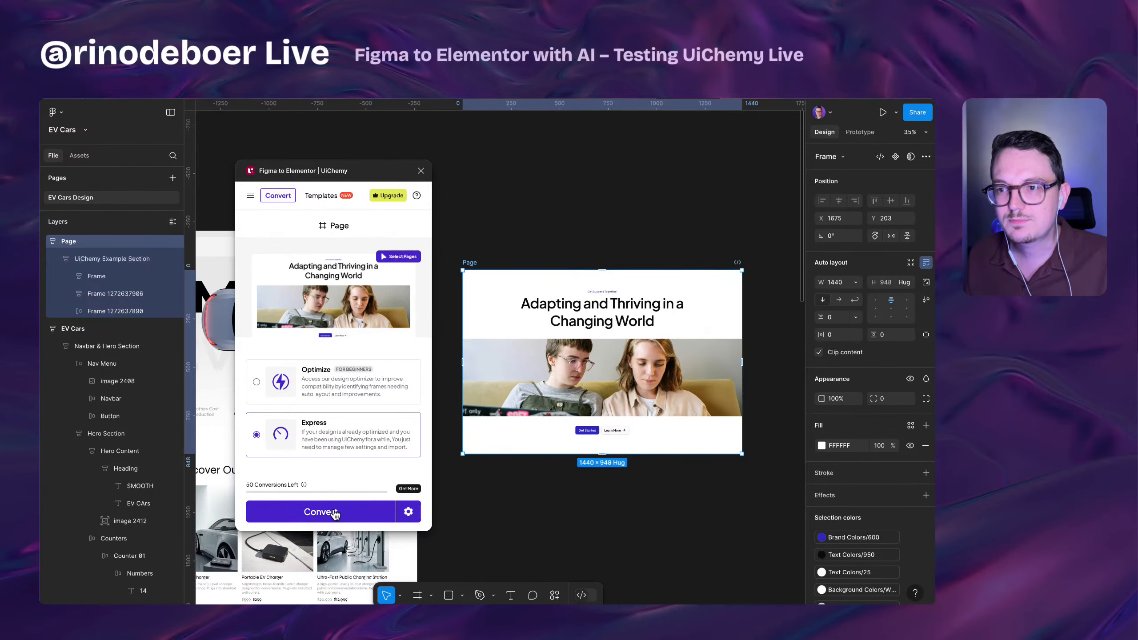
# - Check UiChemy's conversion settings, including Set Widths in Percentage, and convert the Page frame in Express mode
pyautogui.click(409, 513)
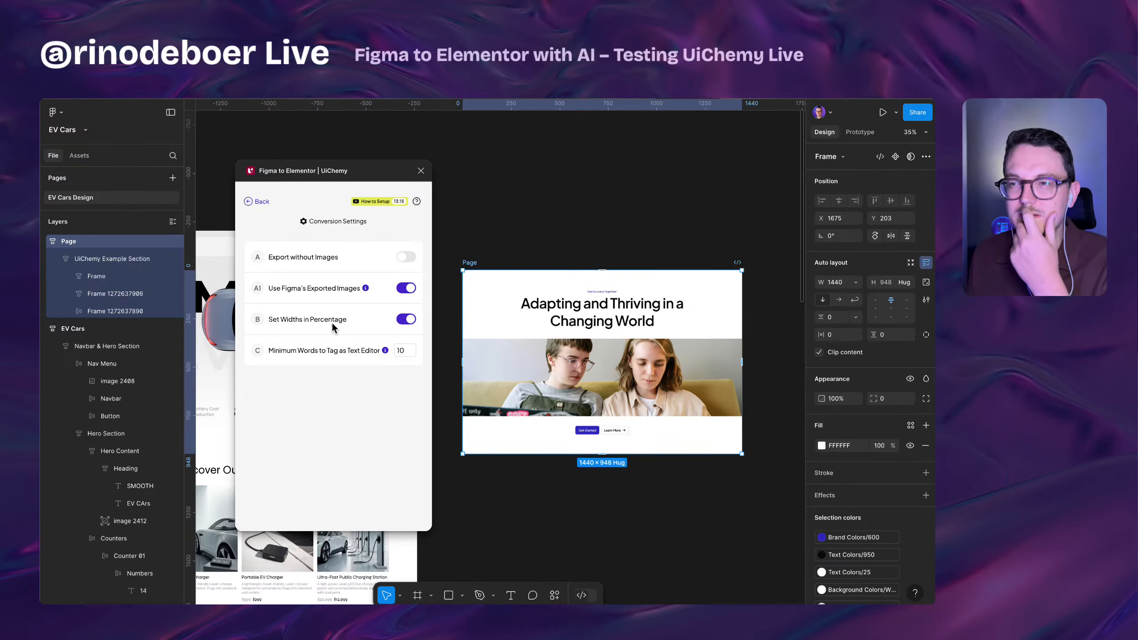
pyautogui.click(406, 319)
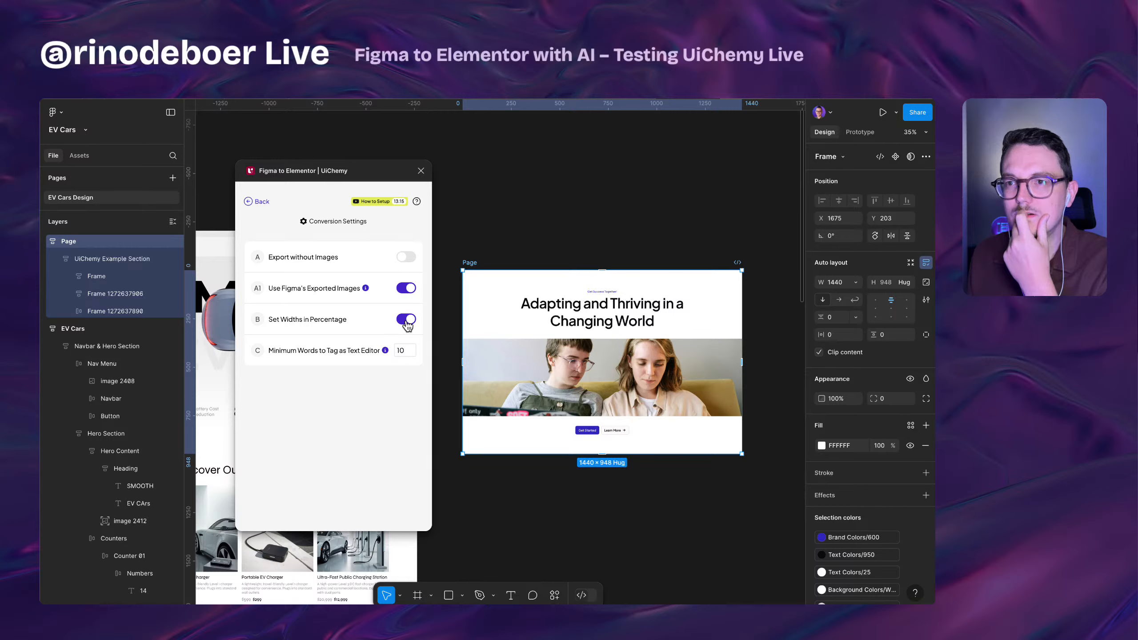
pyautogui.click(260, 202)
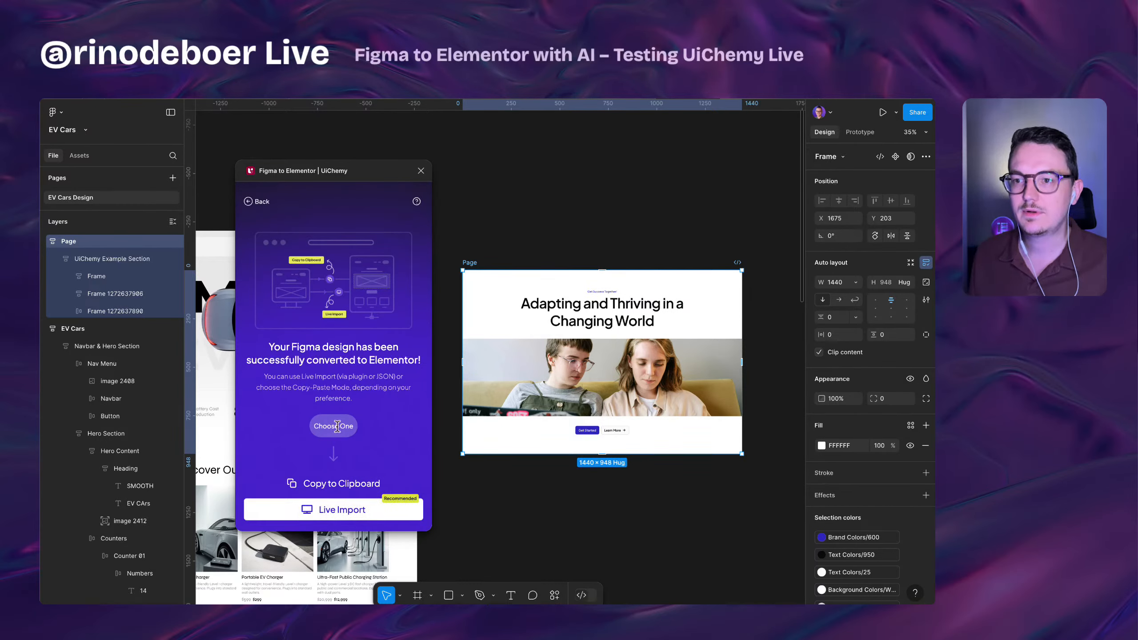
# - Copy the converted Page frame to the clipboard and paste it into the Home page in Elementor with Paste from other site
pyautogui.click(351, 488)
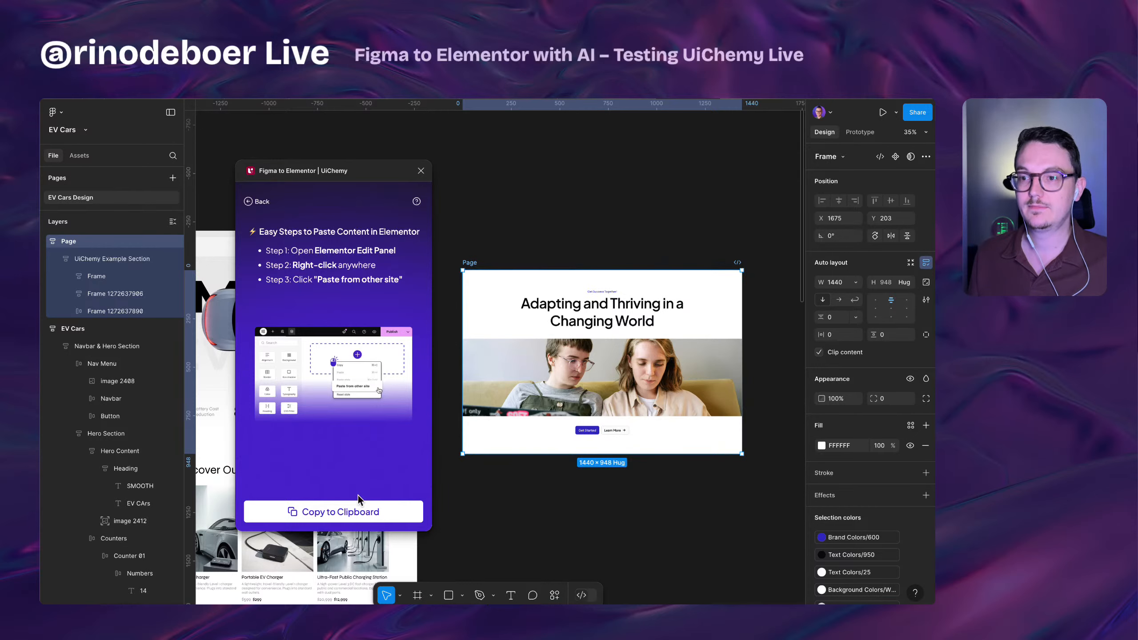
pyautogui.click(351, 517)
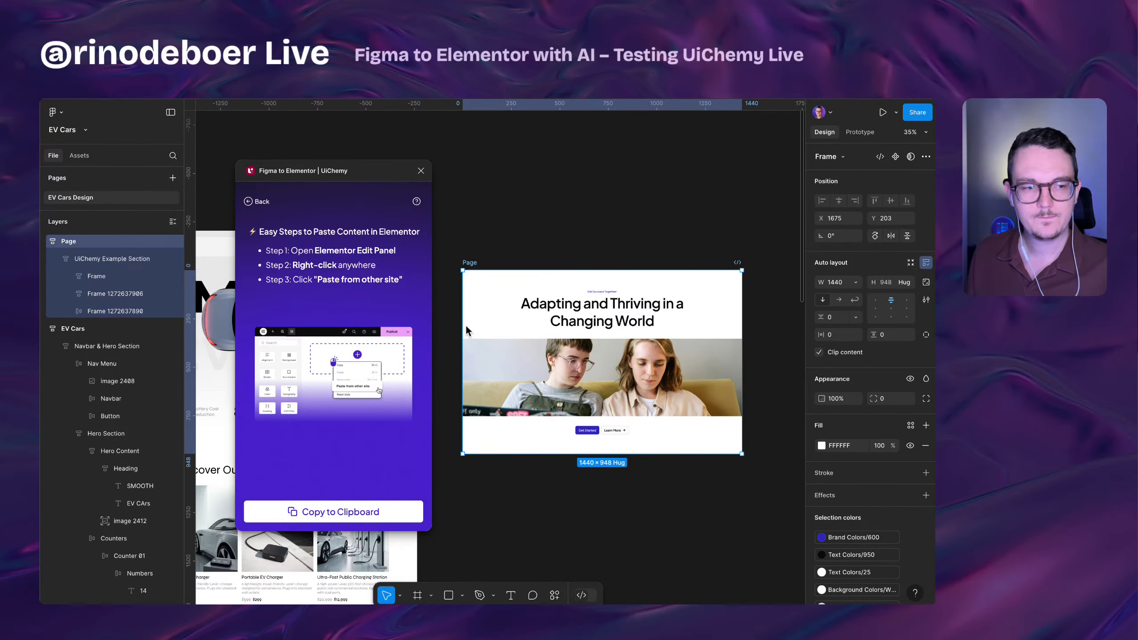
pyautogui.press('super+Tab')
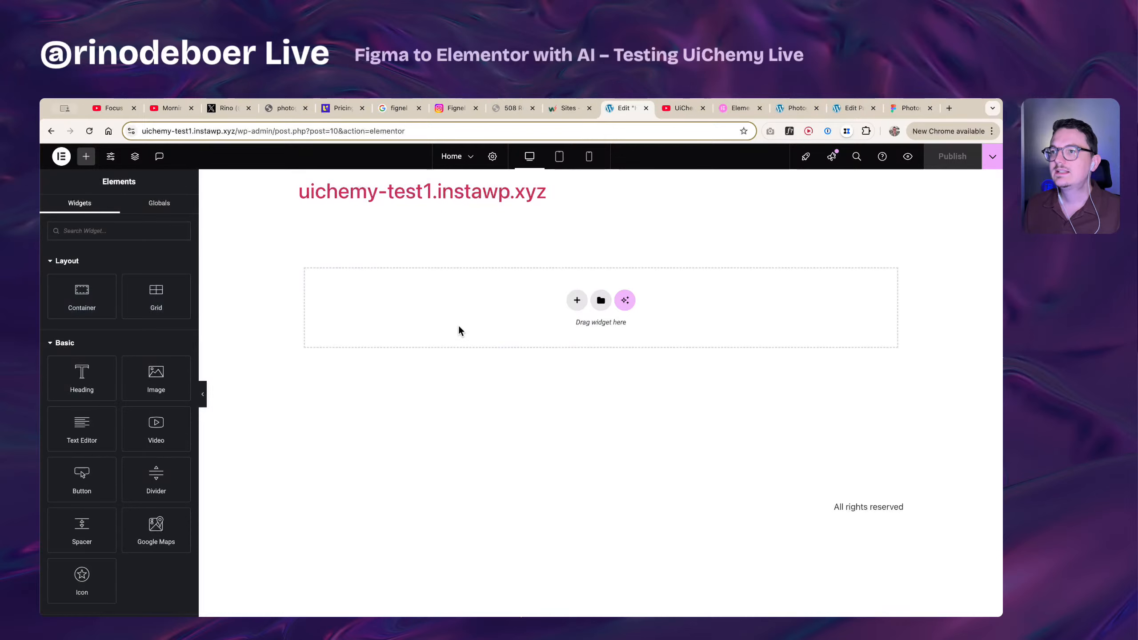
pyautogui.rightClick(459, 328)
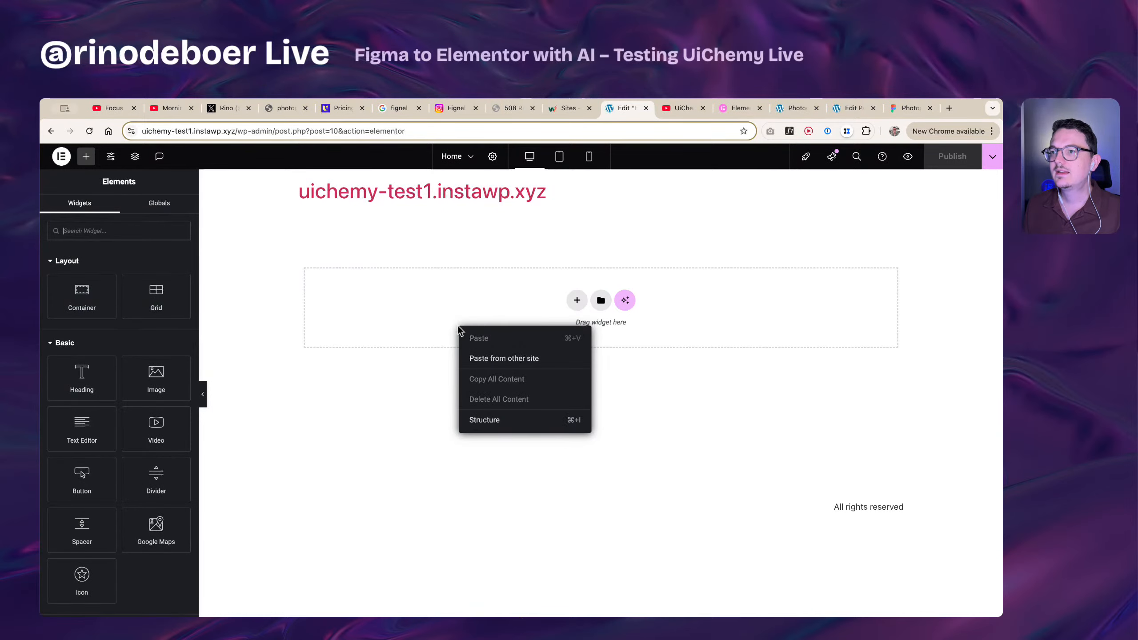
pyautogui.click(496, 360)
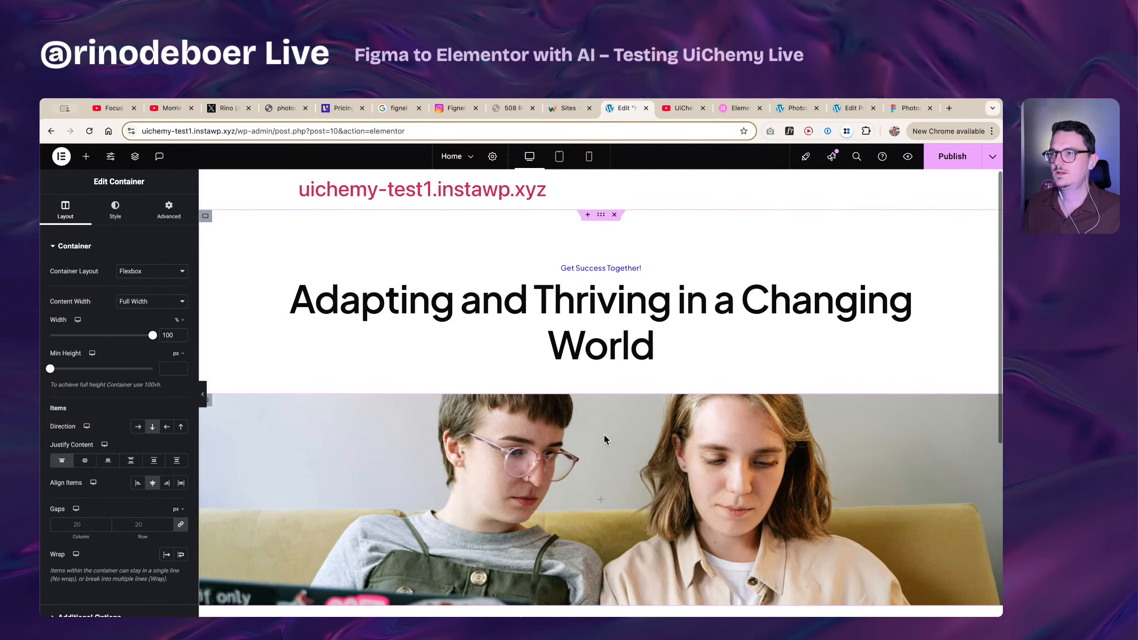
# - Inspect the settings of the Get Started and Learn More buttons in the pasted Elementor section
pyautogui.scroll(-5, 602, 433)
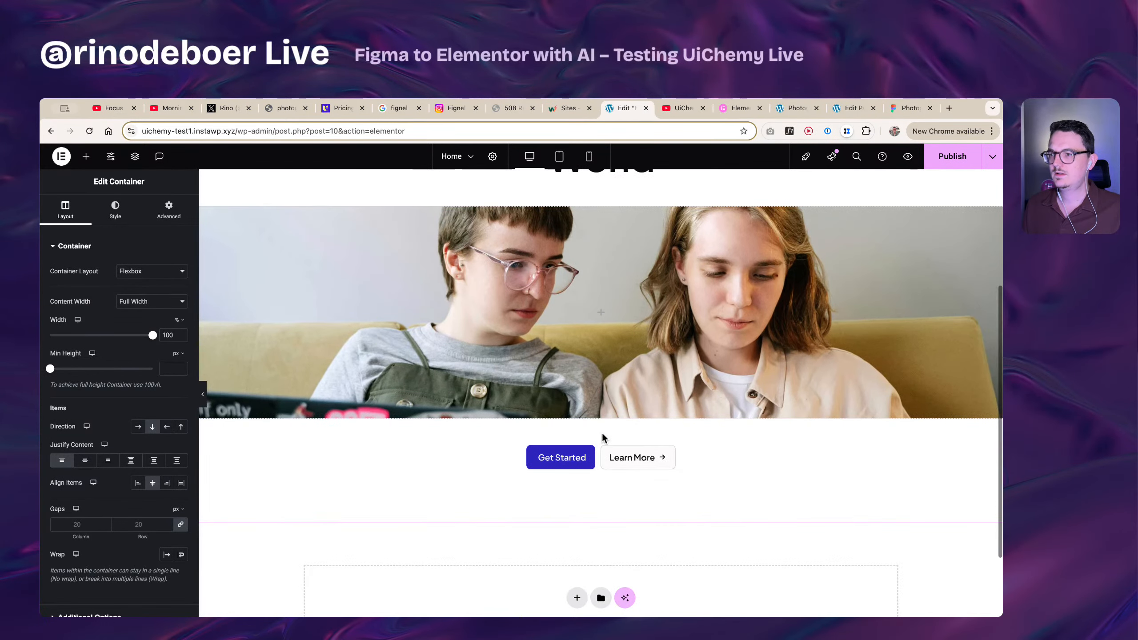
pyautogui.click(590, 455)
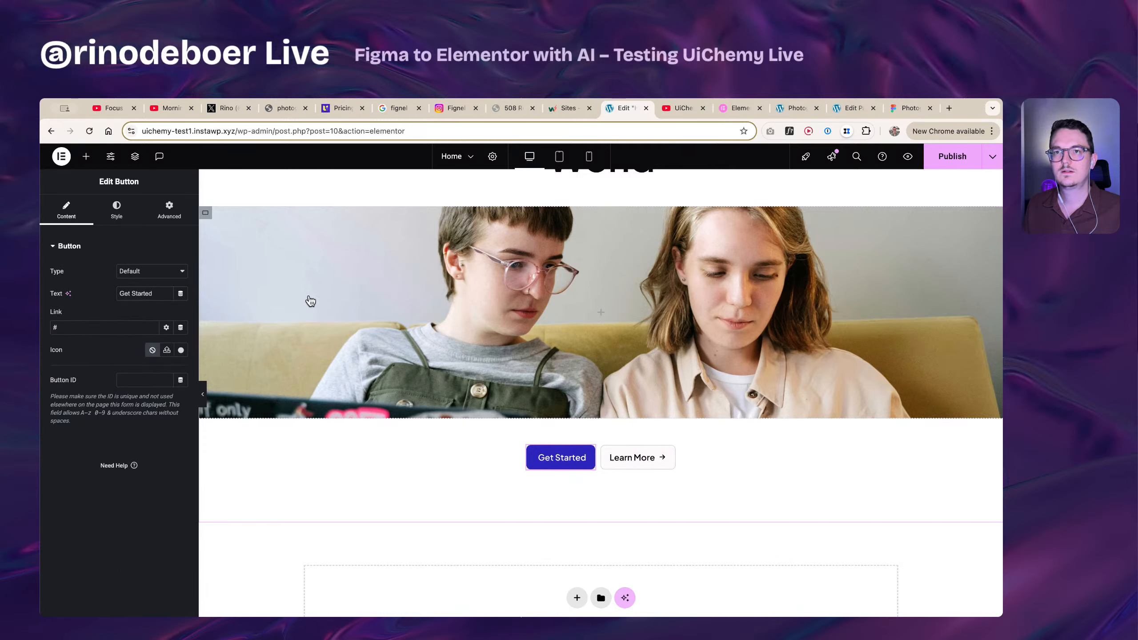
pyautogui.click(668, 455)
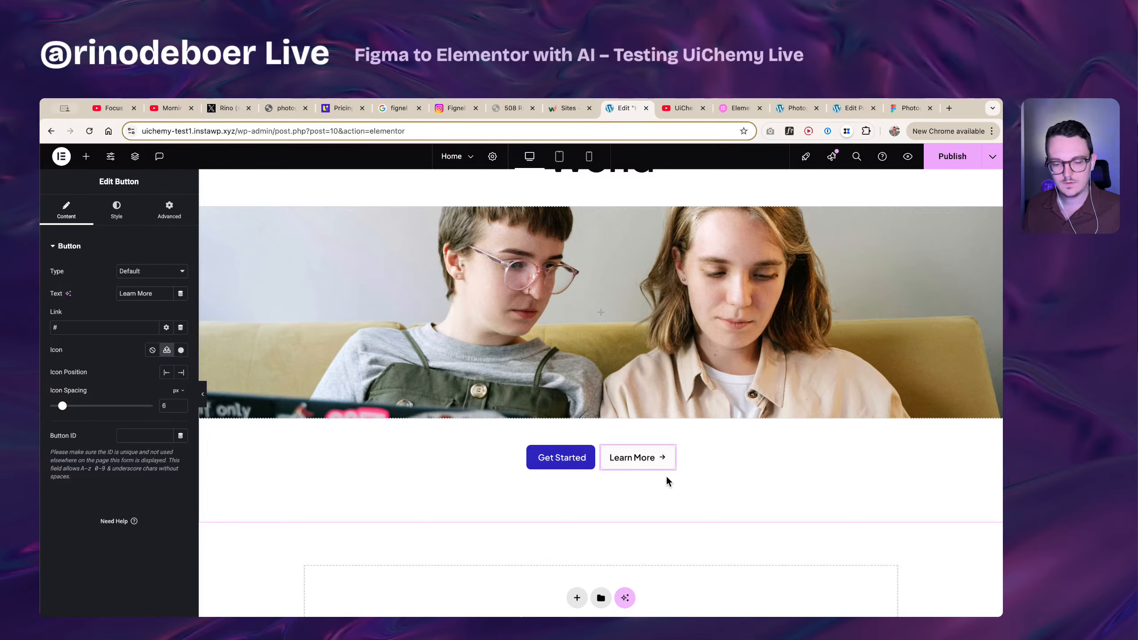
# - Switch to Figma and examine the original Get Started and Learn More buttons in the Page frame up close
pyautogui.press('super+Tab')
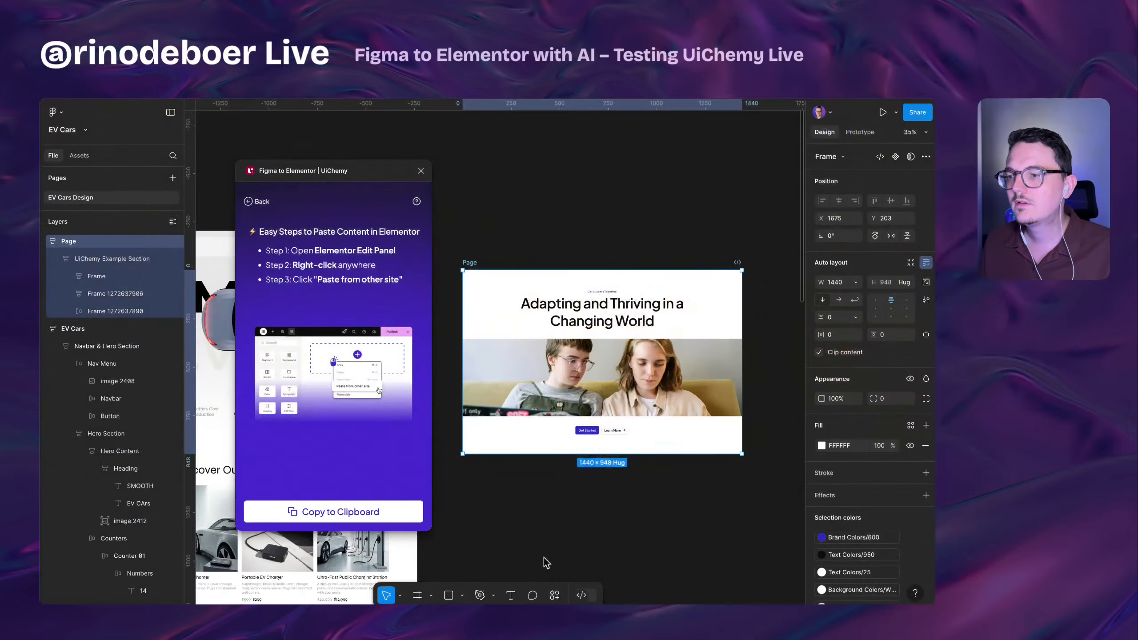
pyautogui.scroll(10, 629, 431)
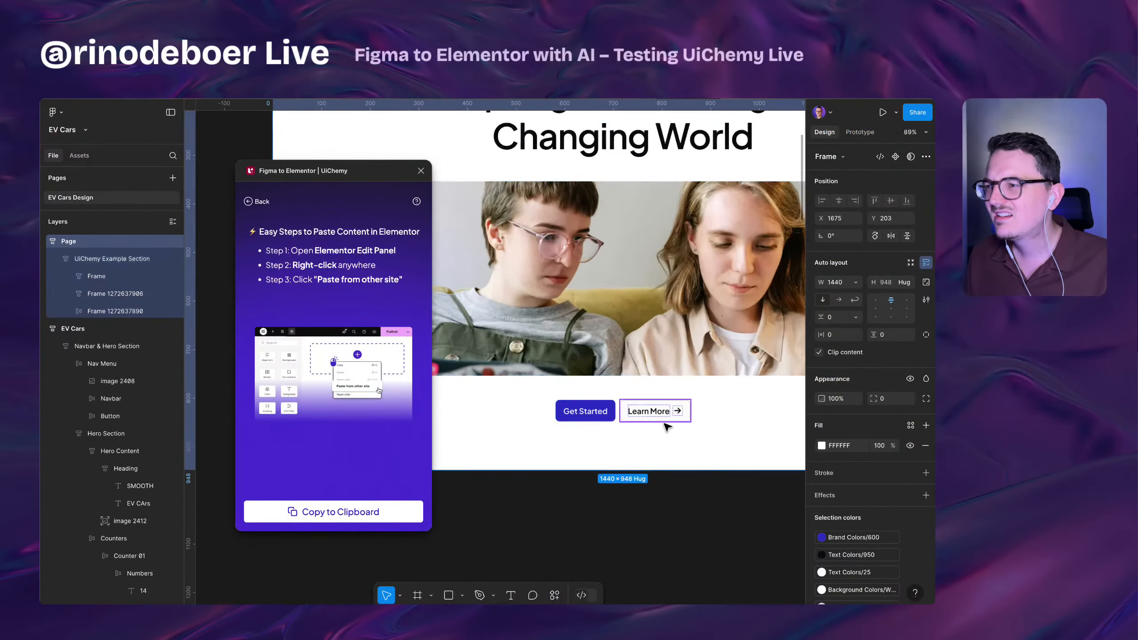
pyautogui.scroll(-3, 702, 413)
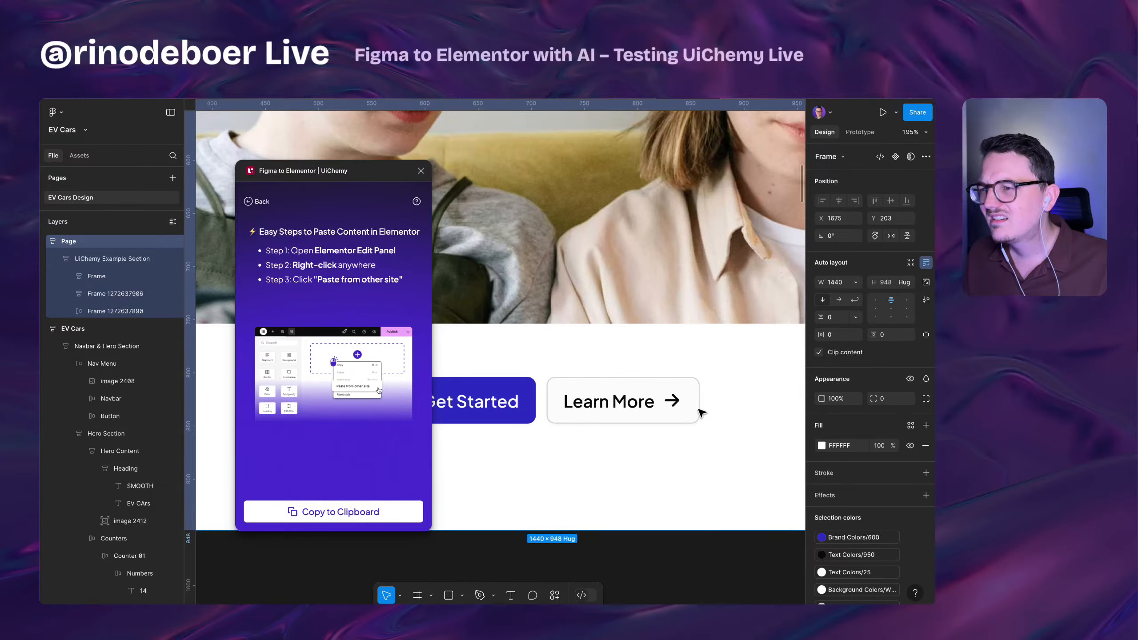
pyautogui.scroll(-1, 615, 452)
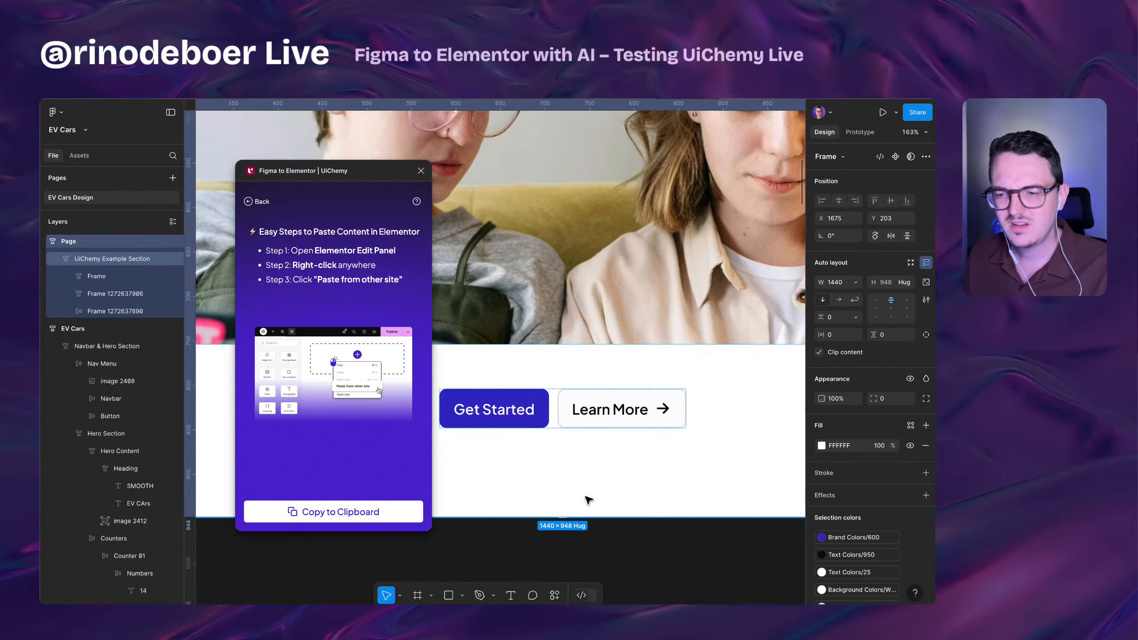
# - Move the UiChemy window off the Page frame, return it to the conversion screen and examine the frame's heading
pyautogui.moveTo(342, 178); pyautogui.dragTo(209, 228)
pyautogui.click(125, 253)
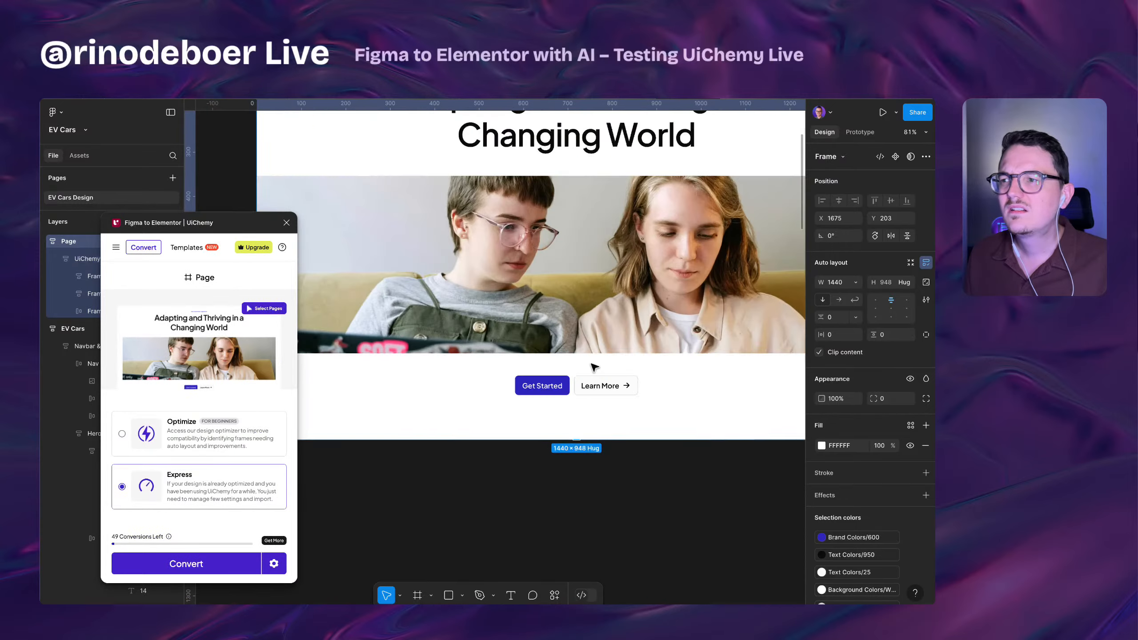
pyautogui.scroll(5, 589, 219)
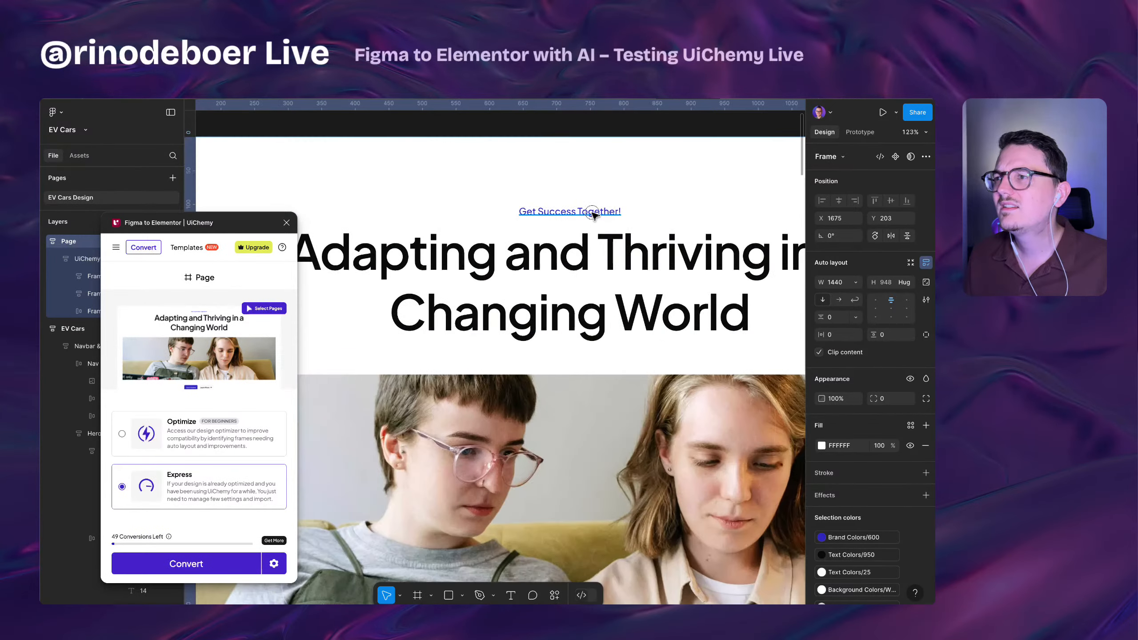
# - Inspect the text styles applied to the Get Success Together! tagline and the Adapting and Thriving heading, viewing the Display 2xl/Semibold style's details
pyautogui.click(590, 215)
pyautogui.click(871, 393)
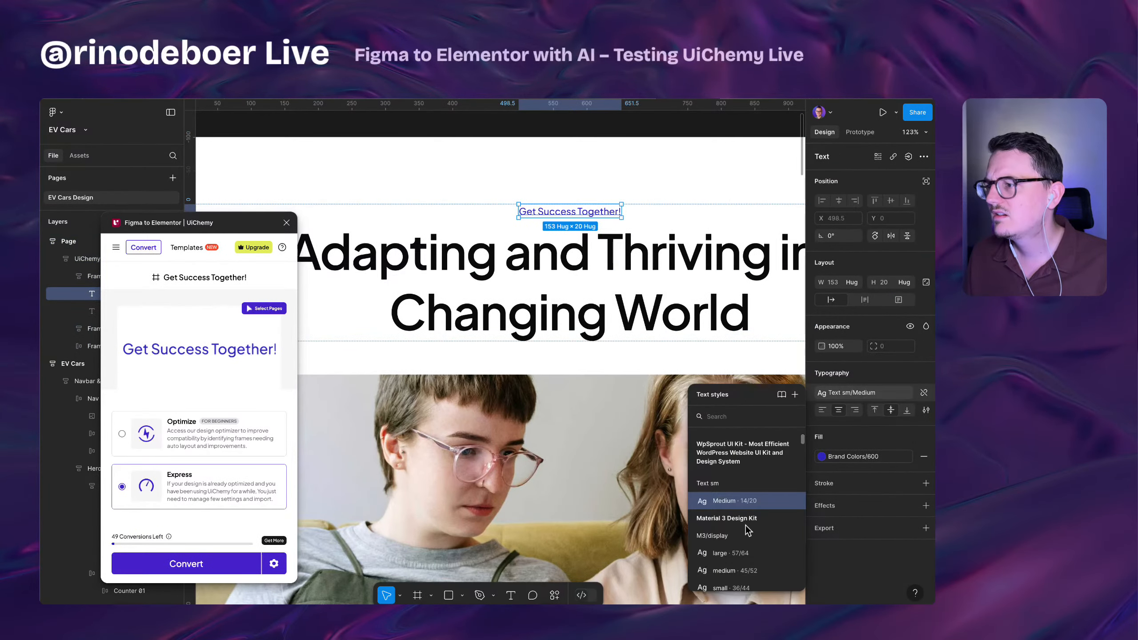
pyautogui.click(714, 321)
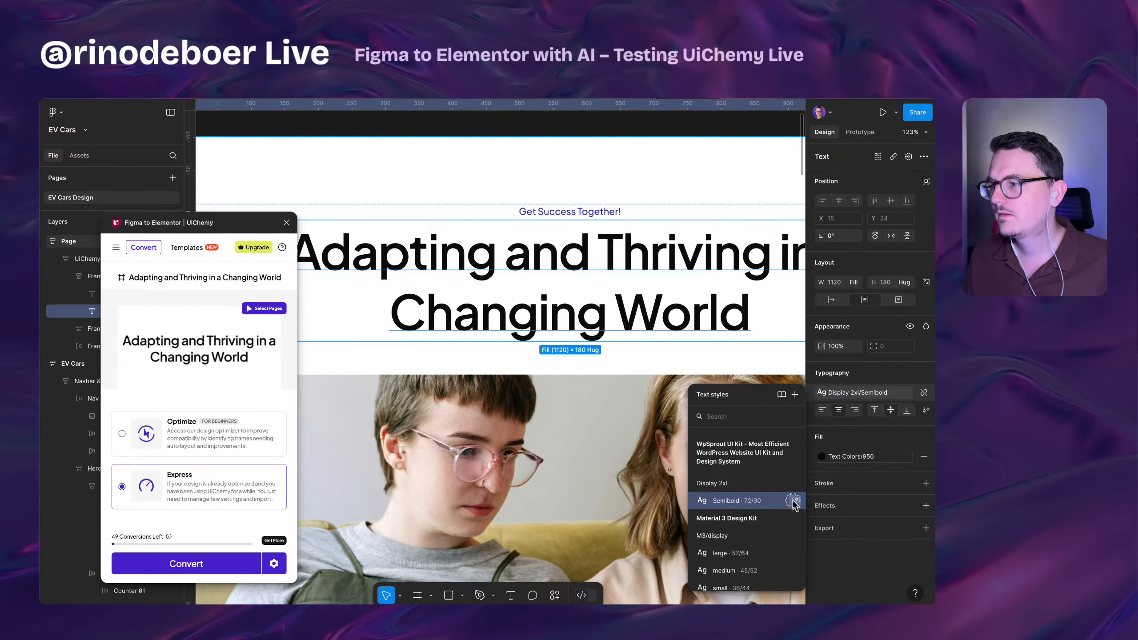
pyautogui.click(792, 501)
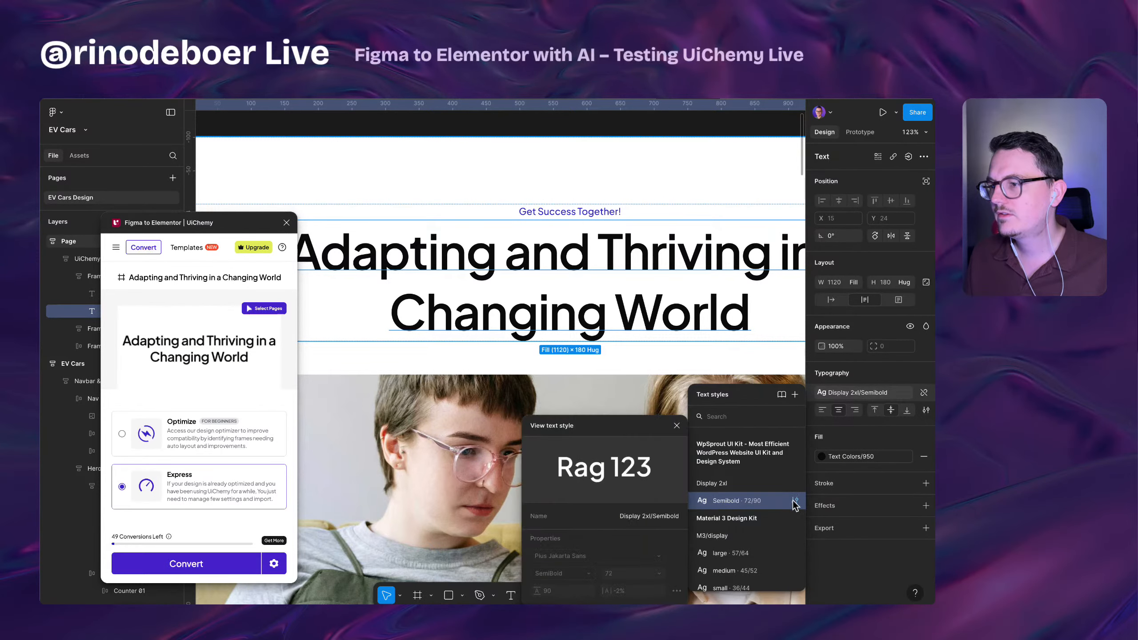
pyautogui.click(677, 425)
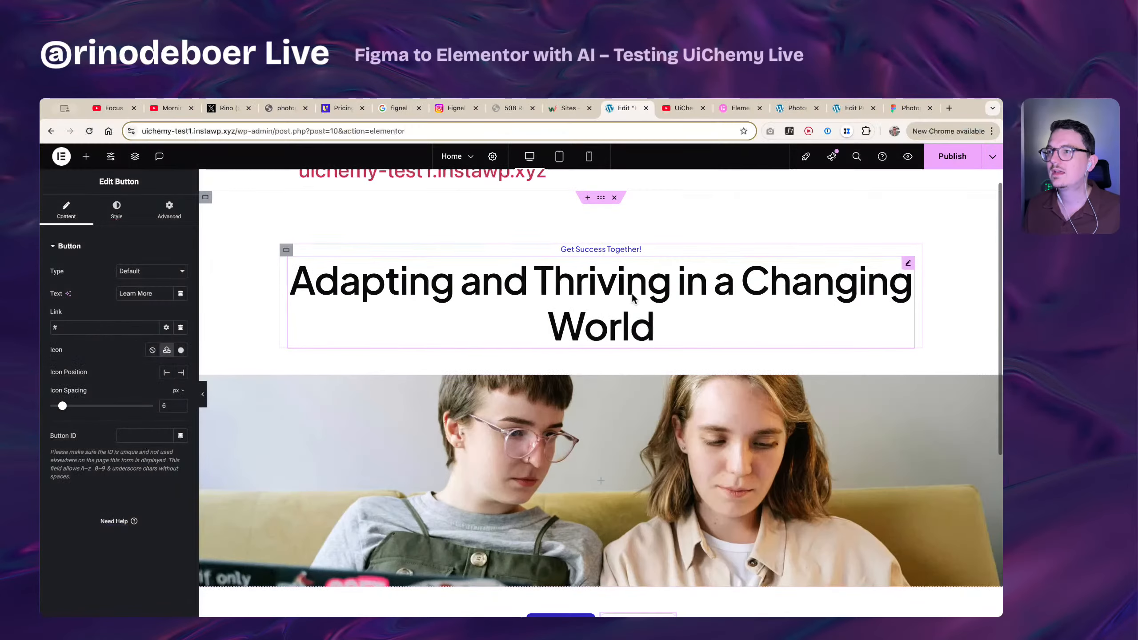
# - Switch to Elementor and inspect the typography settings of the pasted main heading and the Get Success Together! heading
pyautogui.click(116, 210)
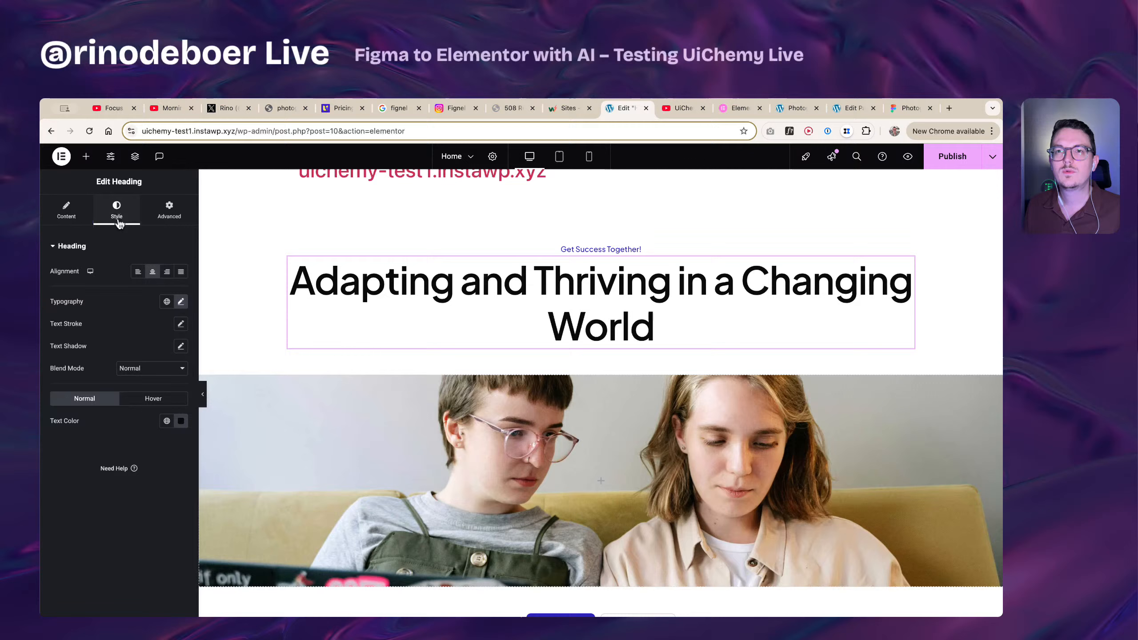
pyautogui.click(181, 302)
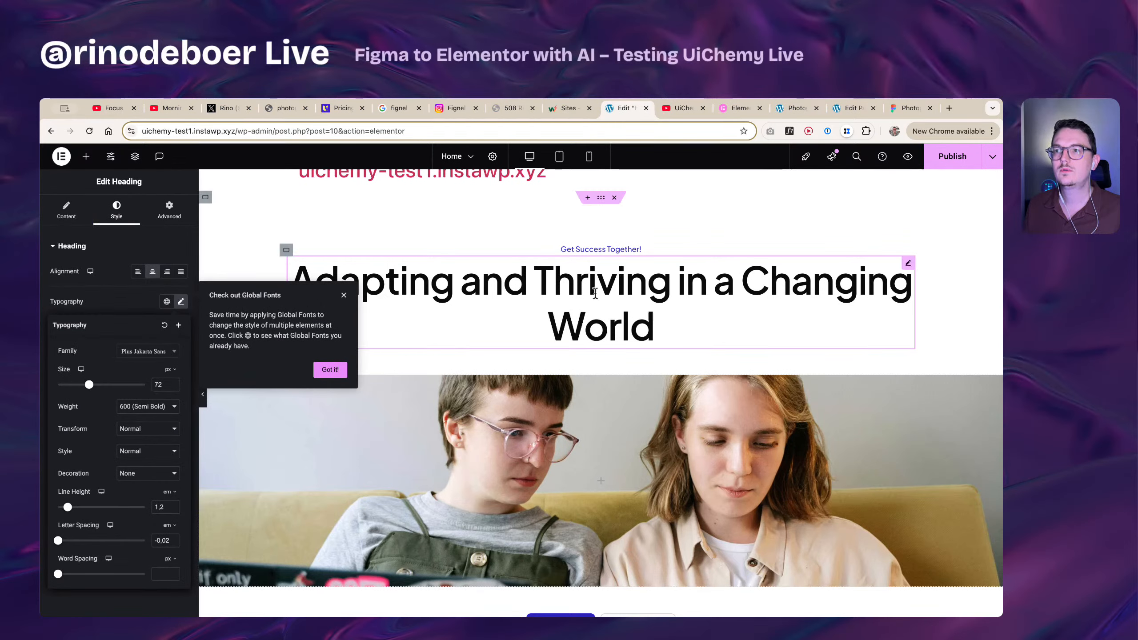
pyautogui.click(591, 253)
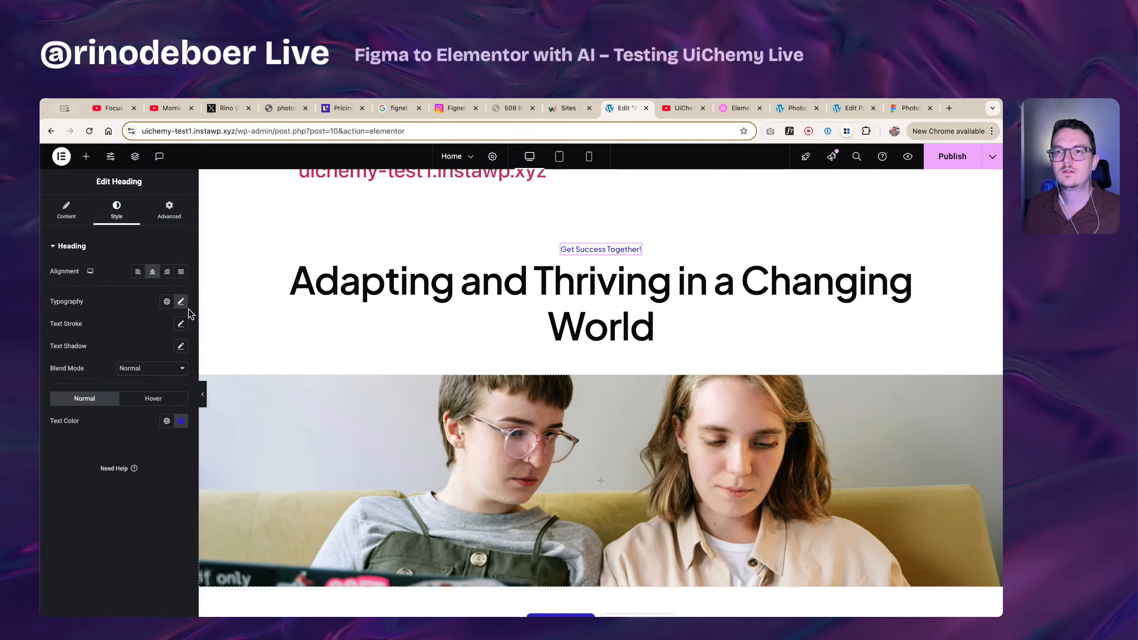
pyautogui.click(181, 302)
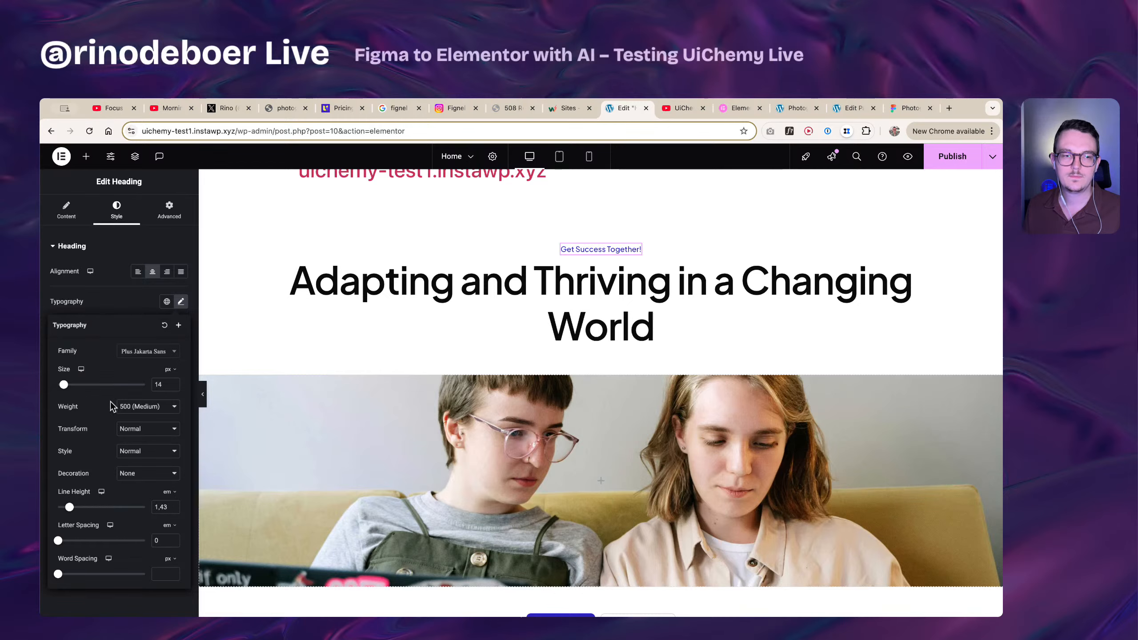
# - Preview the pasted section in the Mobile Portrait view and check its heading, image and buttons
pyautogui.scroll(-5, 597, 280)
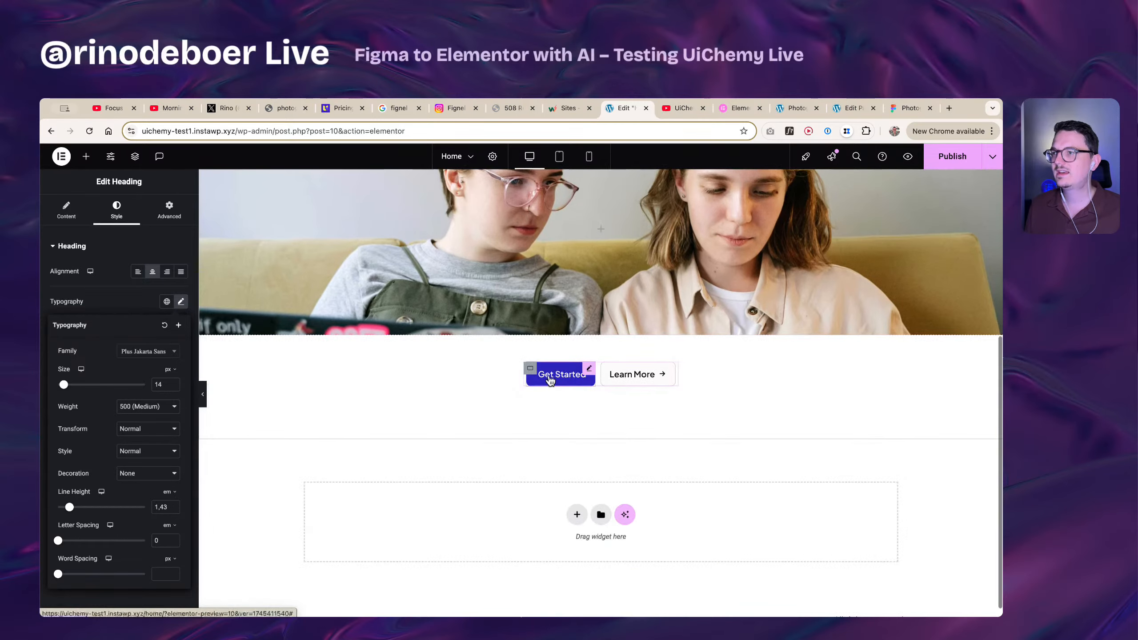
pyautogui.scroll(6, 597, 280)
pyautogui.click(589, 157)
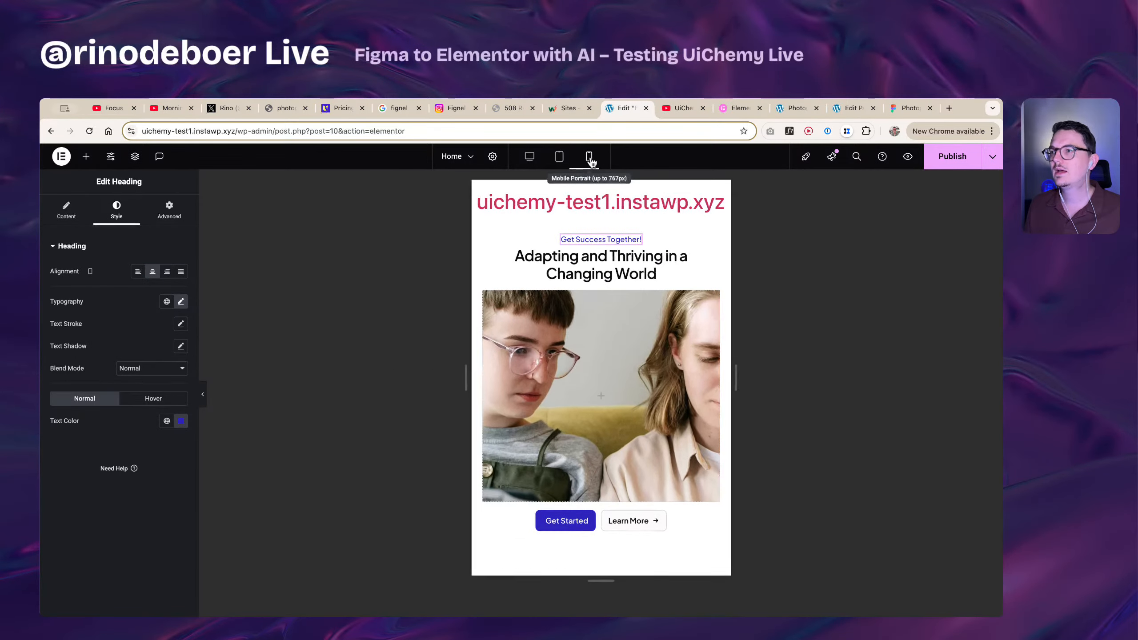
pyautogui.scroll(-3, 631, 351)
pyautogui.scroll(3, 631, 351)
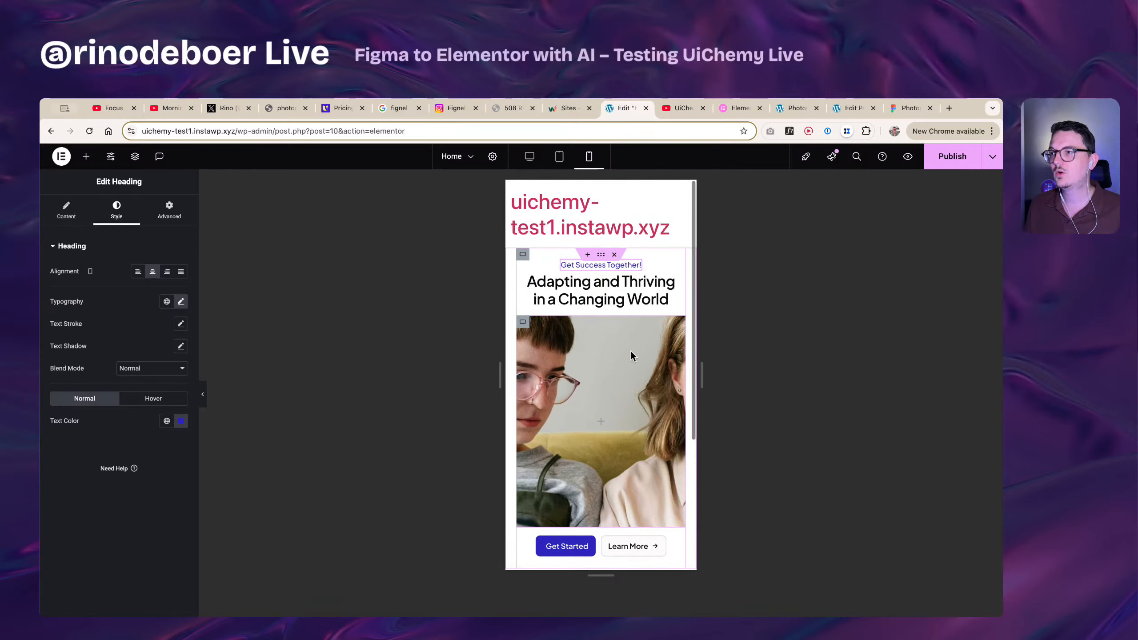
pyautogui.scroll(-3, 590, 363)
pyautogui.scroll(3, 527, 336)
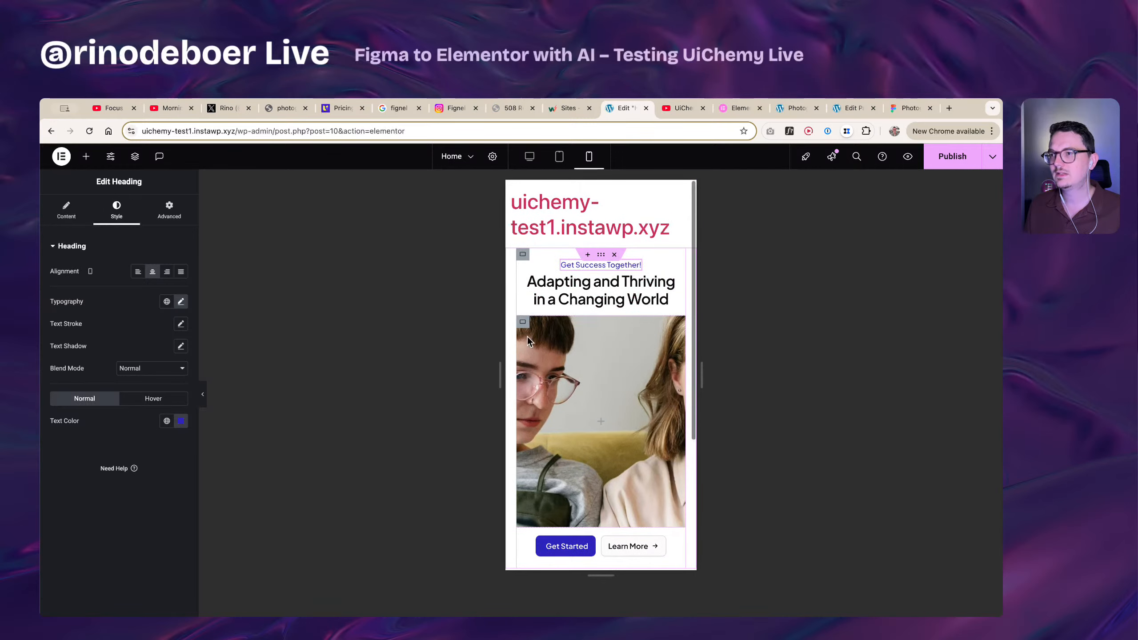
# - Return the Home page to the desktop view and delete the pasted UiChemy demo section
pyautogui.click(529, 156)
pyautogui.scroll(-3, 574, 400)
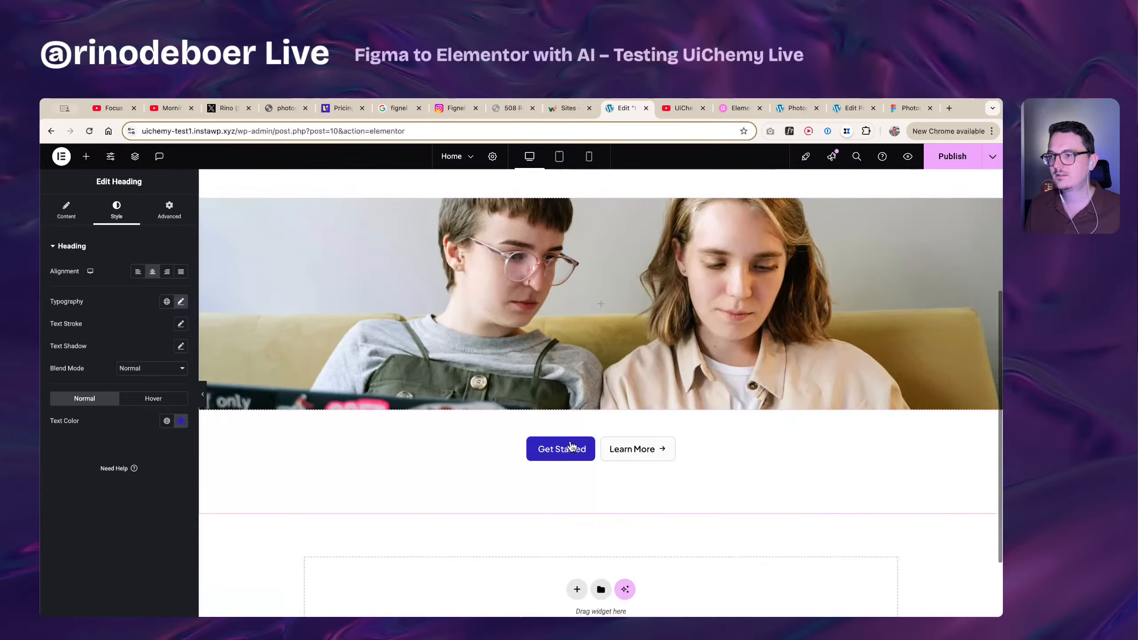
pyautogui.scroll(5, 691, 451)
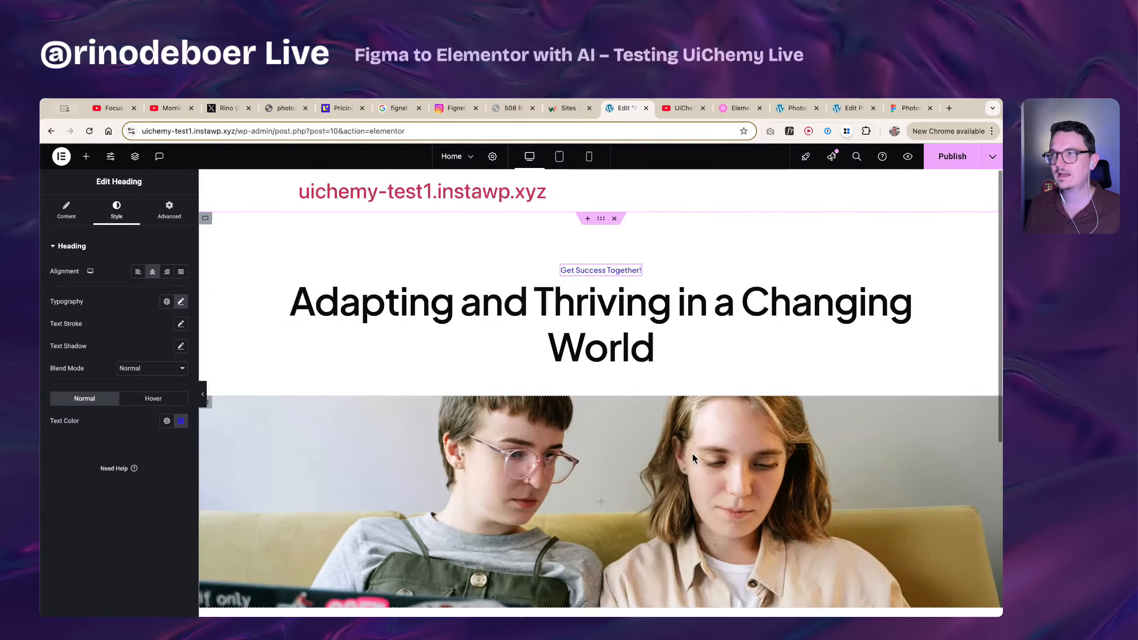
pyautogui.click(614, 219)
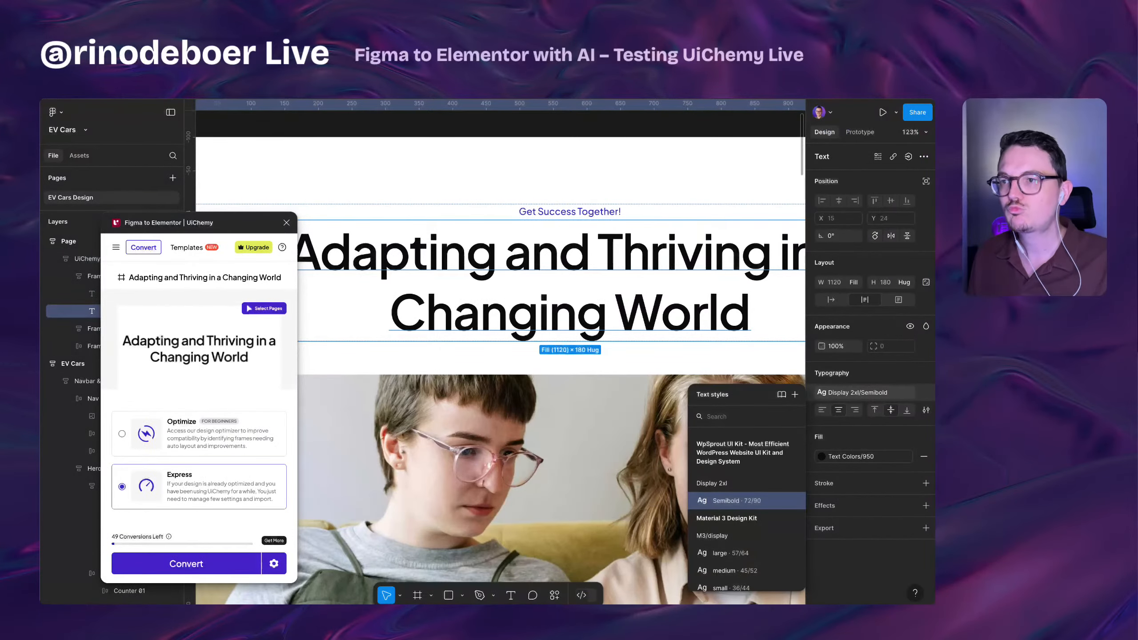
# - Switch to Figma, close the UiChemy plugin and delete the demo Page frame beside the EV Cars design
pyautogui.click(287, 222)
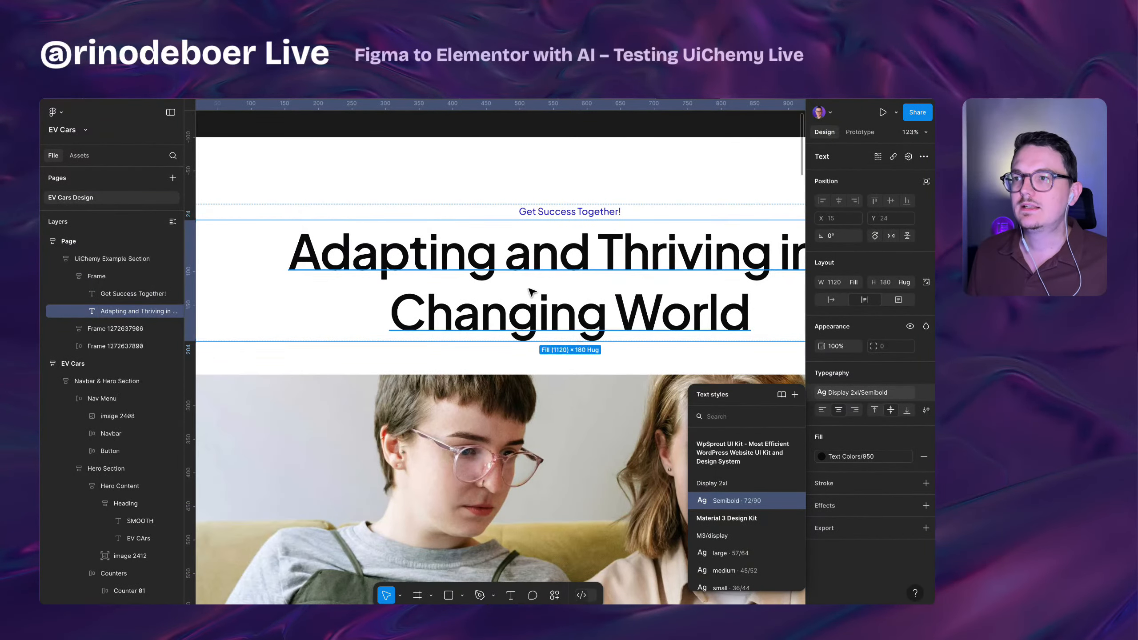
pyautogui.scroll(-3, 532, 292)
pyautogui.scroll(-5, 312, 228)
pyautogui.click(289, 187)
pyautogui.moveTo(285, 185); pyautogui.dragTo(416, 190)
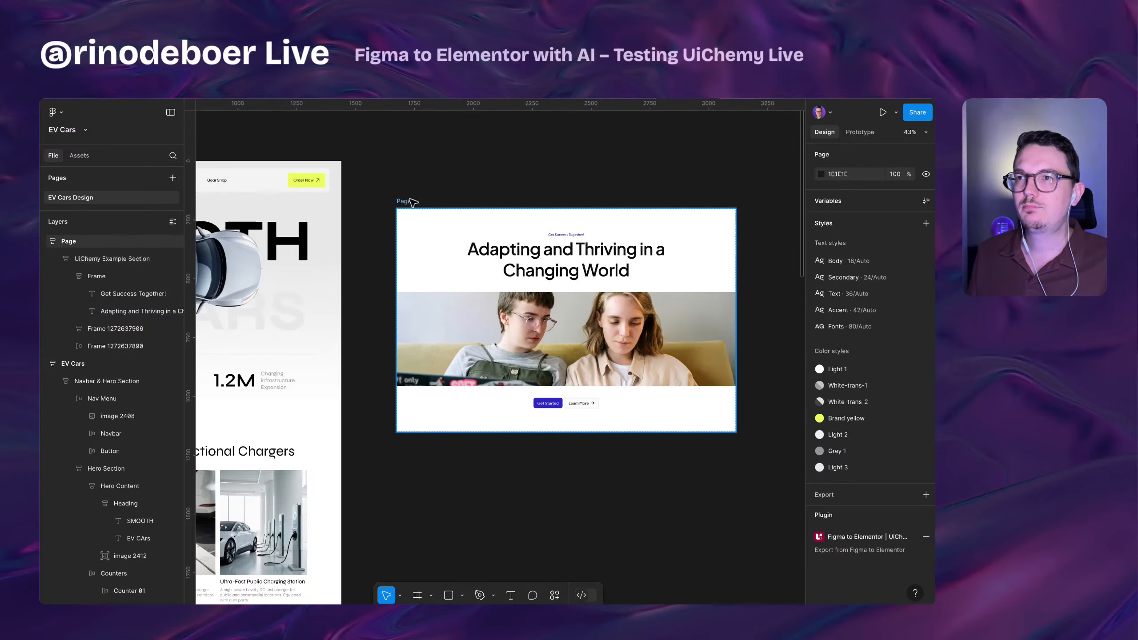
pyautogui.click(411, 203)
pyautogui.press('Delete')
# - Examine the EV Cars frame's selection colors and open its Linear gradient to view the color stops
pyautogui.moveTo(416, 244); pyautogui.dragTo(684, 263)
pyautogui.click(347, 222)
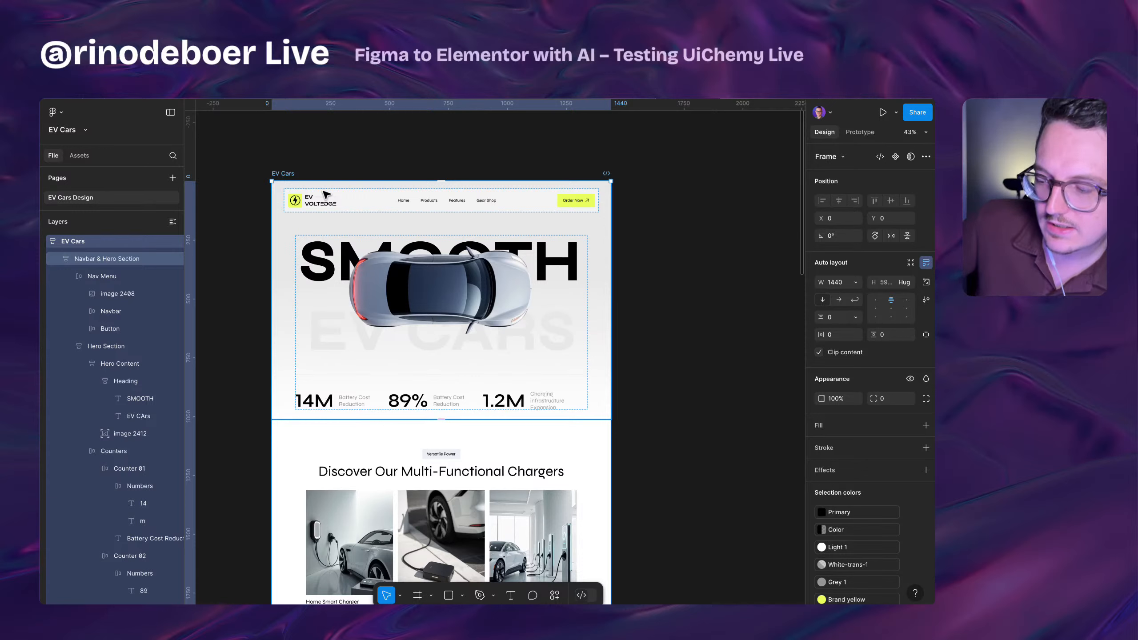
pyautogui.click(662, 237)
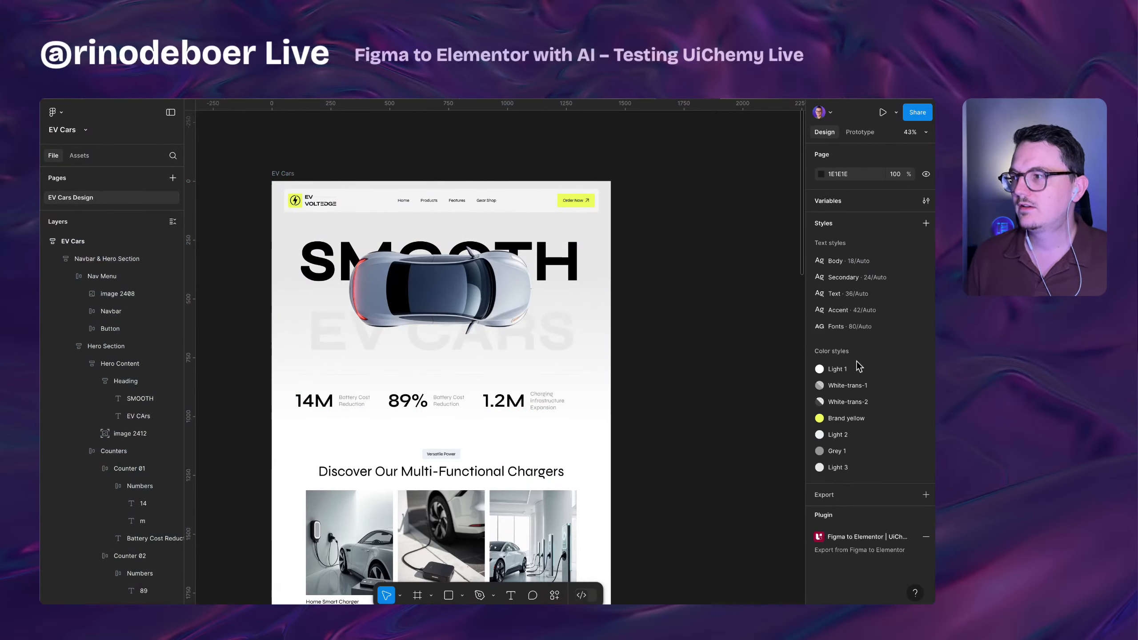
pyautogui.click(288, 175)
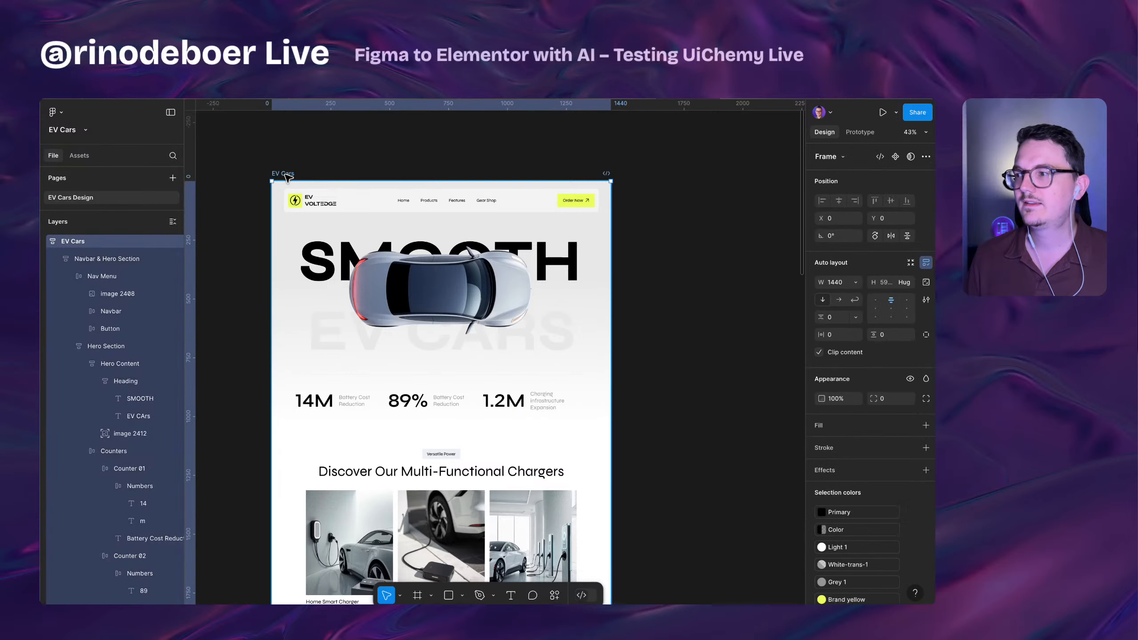
pyautogui.scroll(-2, 854, 486)
pyautogui.scroll(-2, 854, 486)
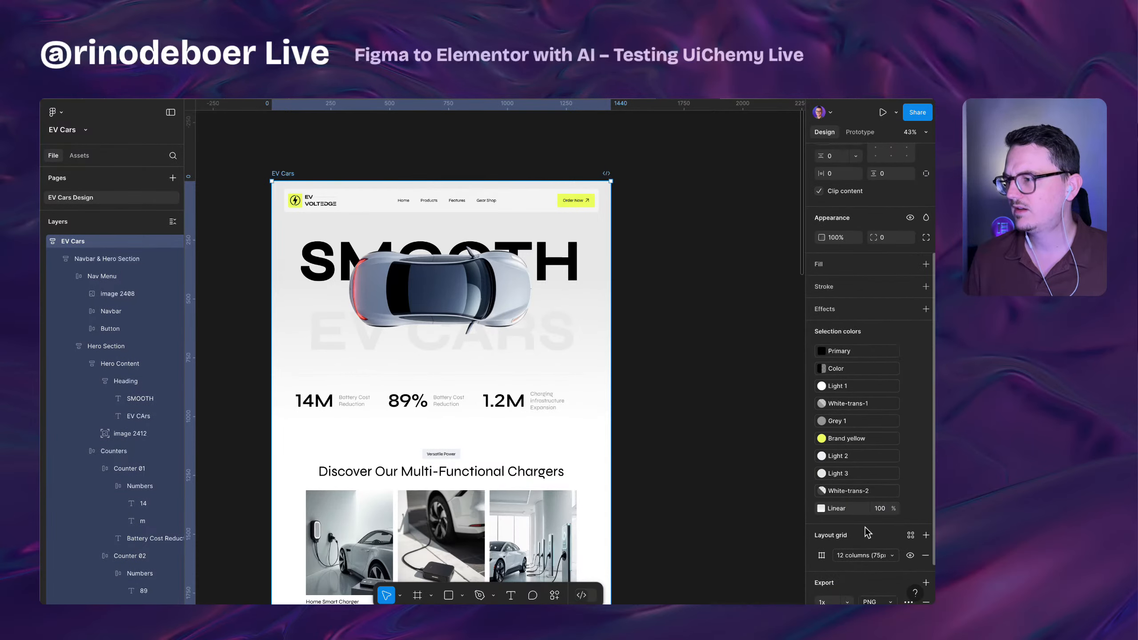
pyautogui.click(821, 509)
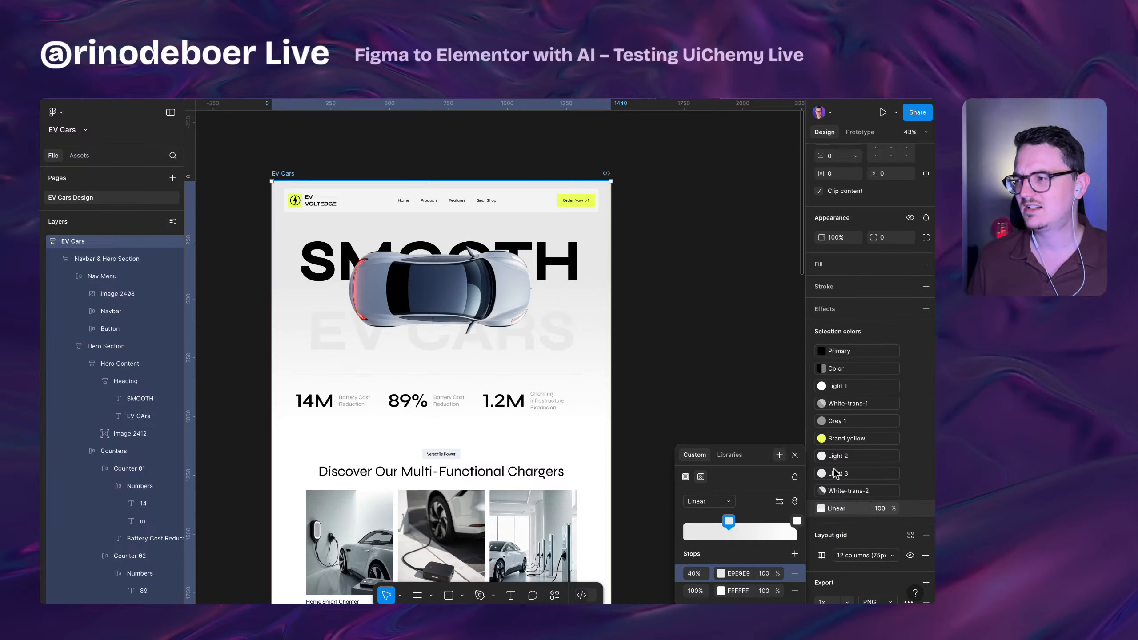
# - Inspect the definitions of the White-trans-2 and White-trans-1 color styles, then close the style windows and deselect the frame
pyautogui.click(878, 490)
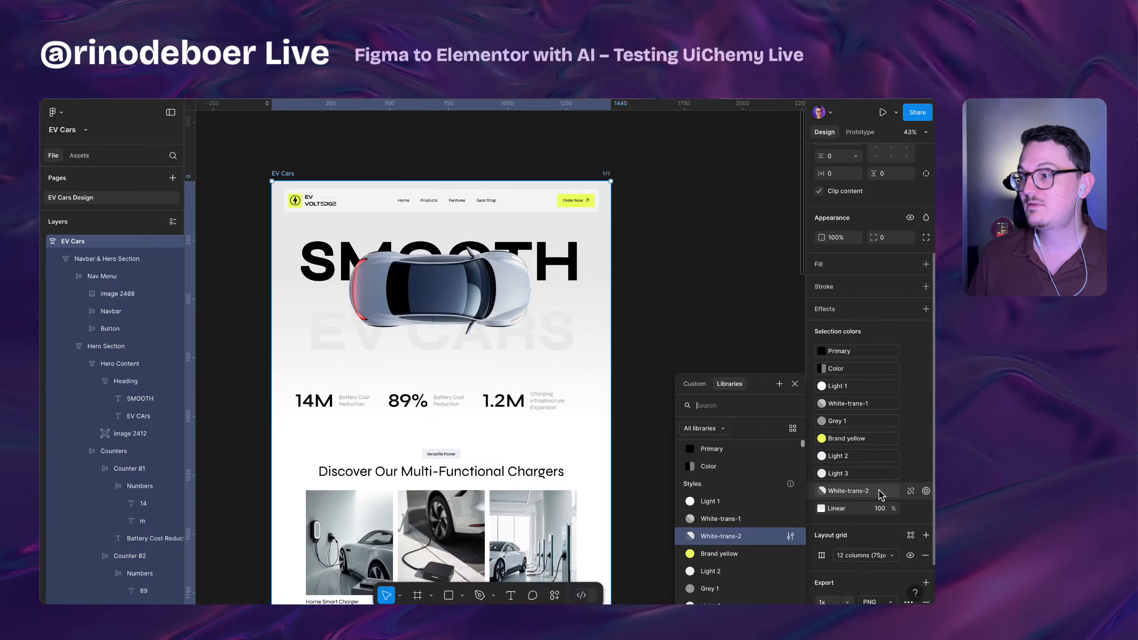
pyautogui.click(791, 537)
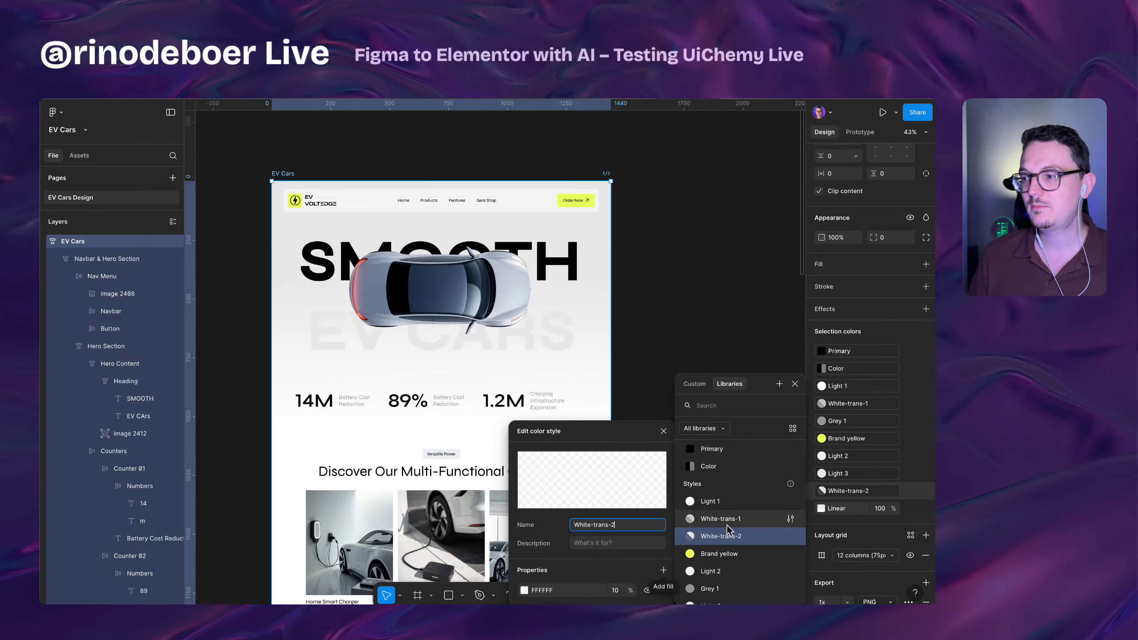
pyautogui.click(791, 519)
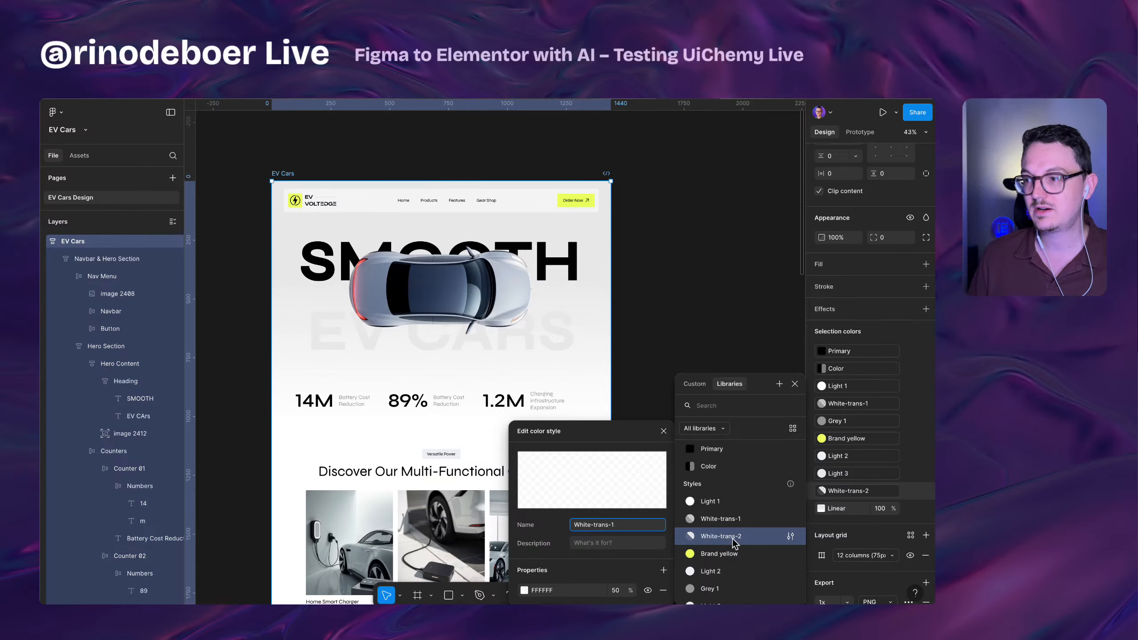
pyautogui.scroll(-1, 735, 538)
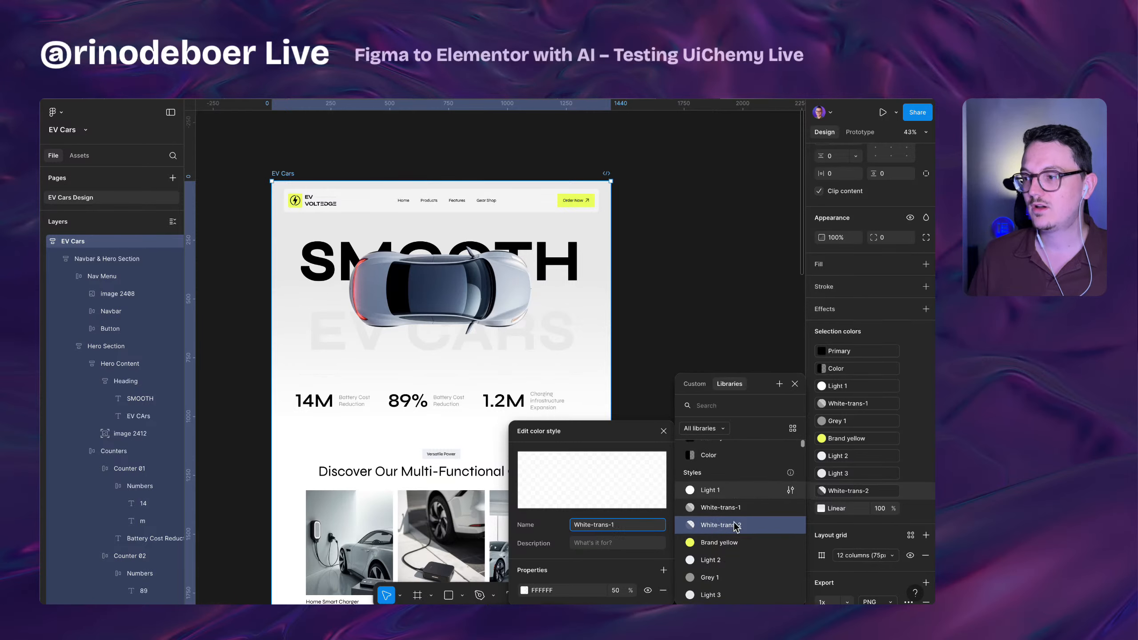
pyautogui.scroll(-2, 733, 556)
pyautogui.click(780, 415)
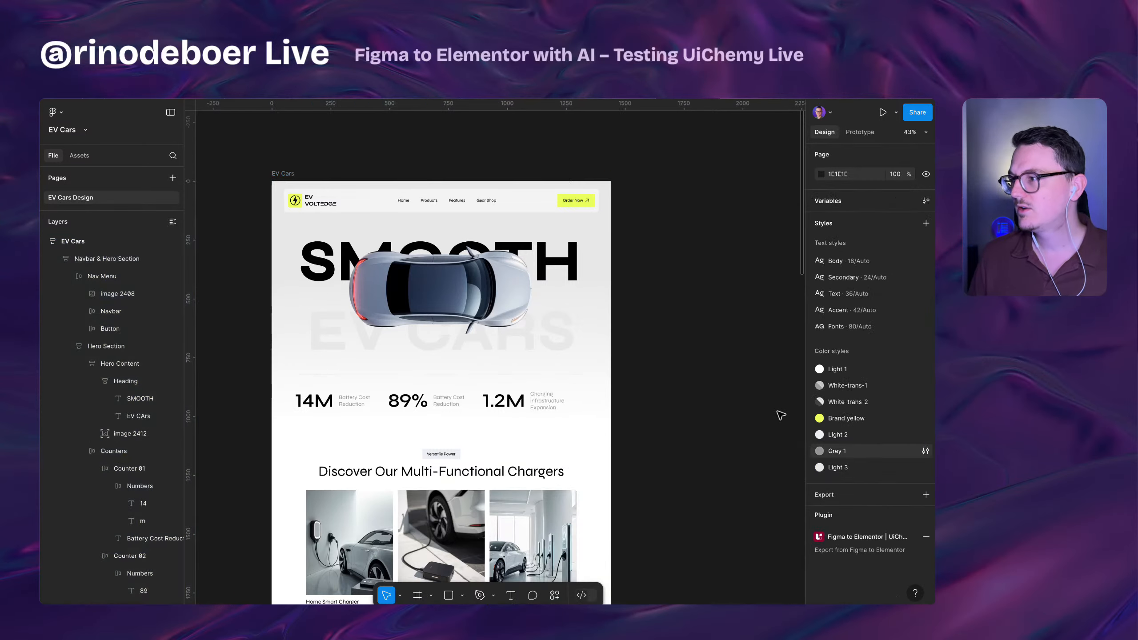
# - Reorder the color styles as Brand yellow, Light 1, Light 2, Light 3, Grey 1, White-trans-1 and White-trans-2
pyautogui.moveTo(832, 434); pyautogui.dragTo(844, 399)
pyautogui.click(838, 467)
pyautogui.moveTo(837, 468); pyautogui.dragTo(841, 413)
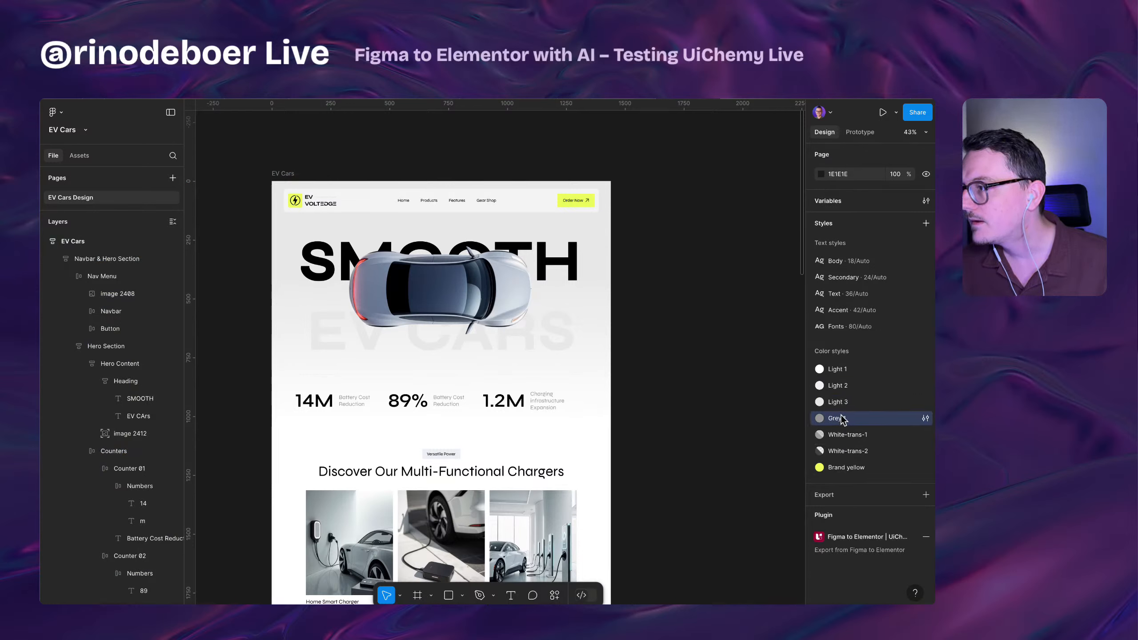
pyautogui.moveTo(838, 467); pyautogui.dragTo(837, 365)
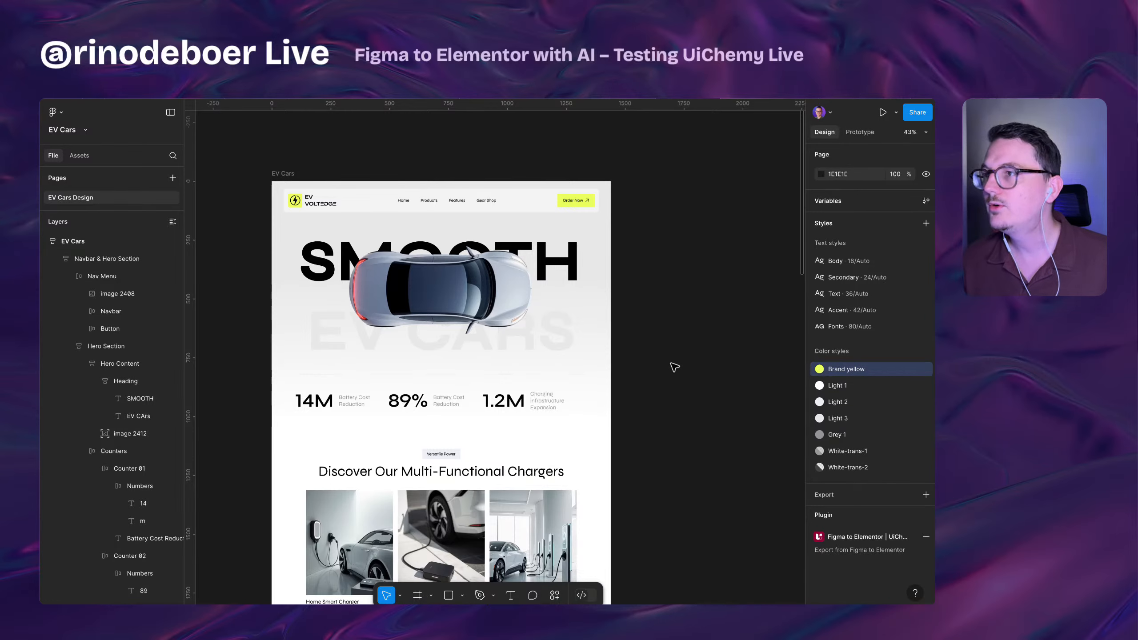
# - Check the color styles used by the navbar's Order Now button and the play icon on the charging network card
pyautogui.scroll(5, 582, 197)
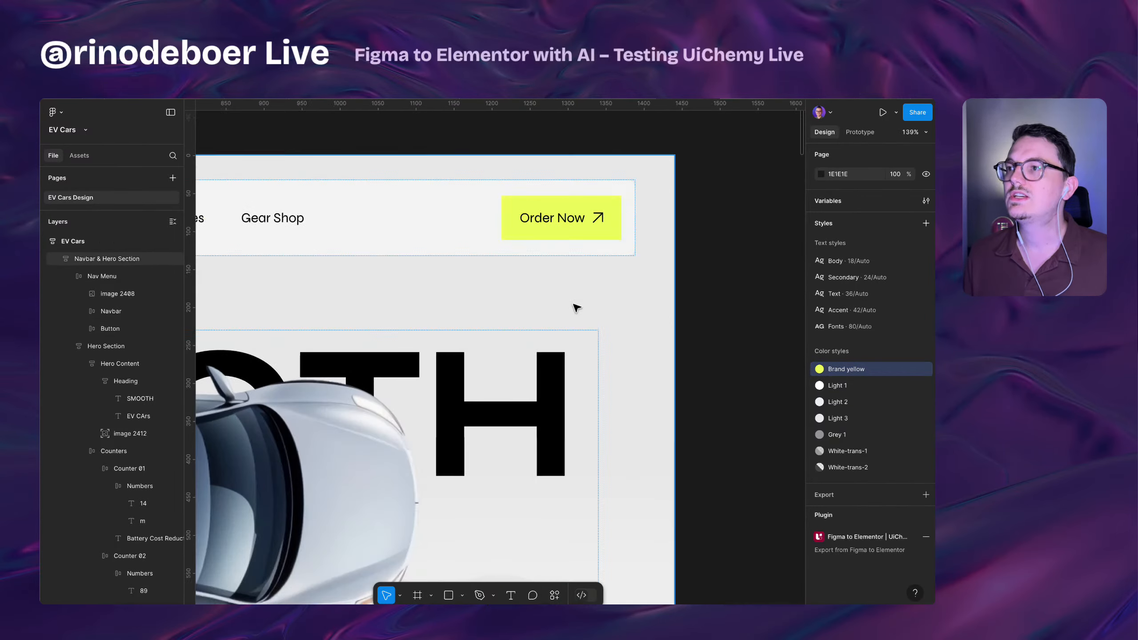
pyautogui.click(612, 231)
pyautogui.scroll(-5, 582, 224)
pyautogui.scroll(-5, 492, 359)
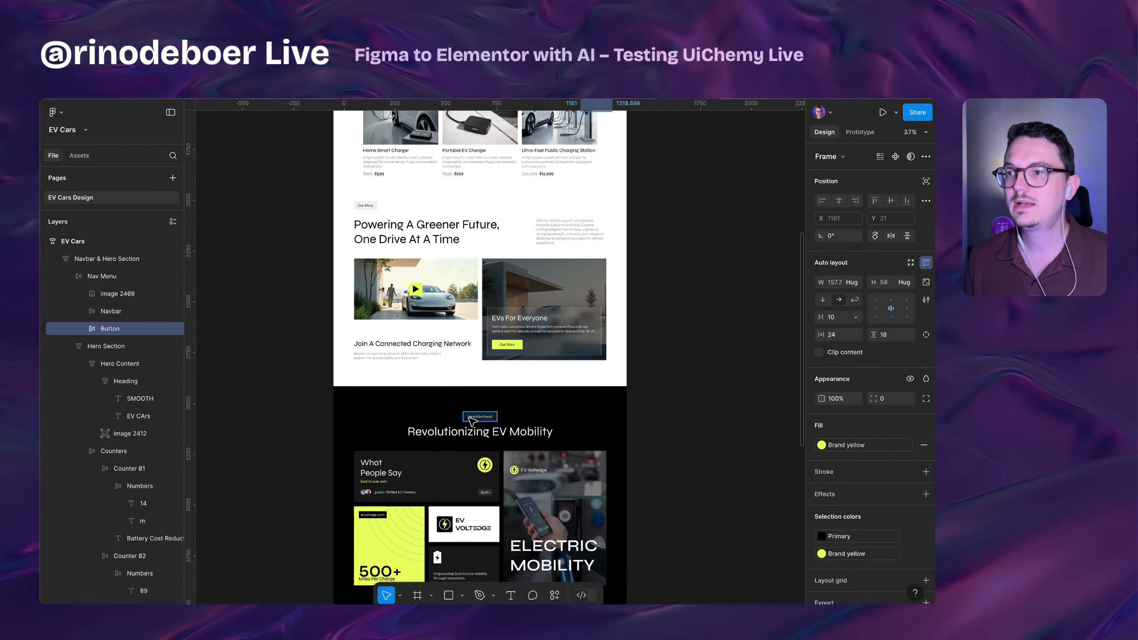
pyautogui.scroll(3, 471, 420)
pyautogui.keyDown('ctrl'); pyautogui.click(398, 237); pyautogui.keyUp('ctrl')
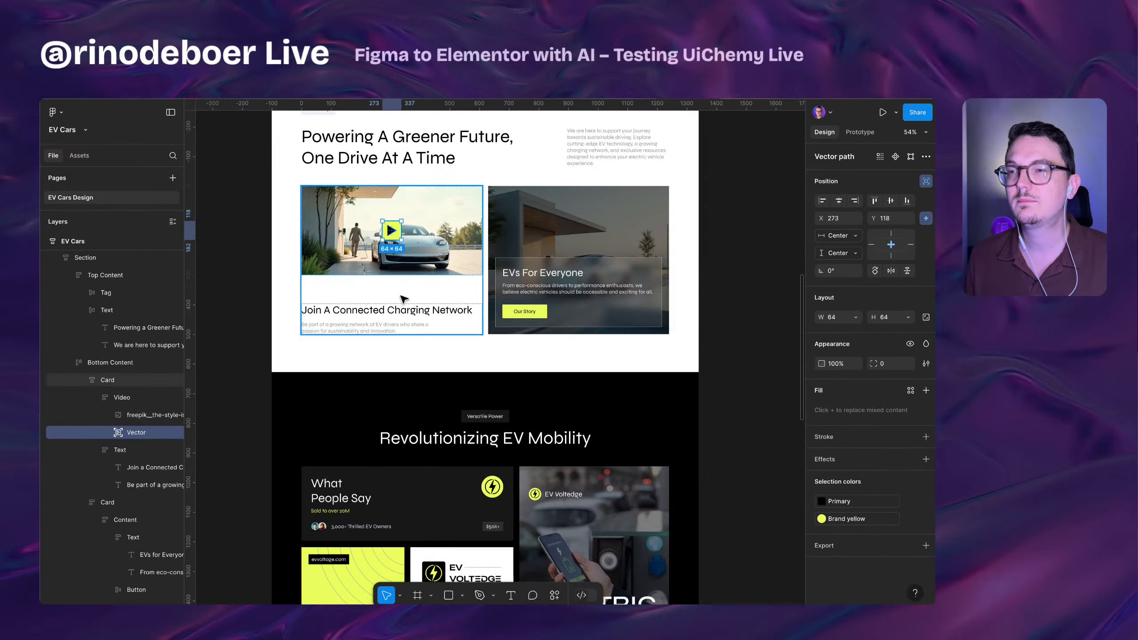
# - Inspect the colors of the lightning badge on the What People Say card and the fill of the footer's EV Voltedge logo
pyautogui.scroll(-5, 402, 299)
pyautogui.click(506, 317)
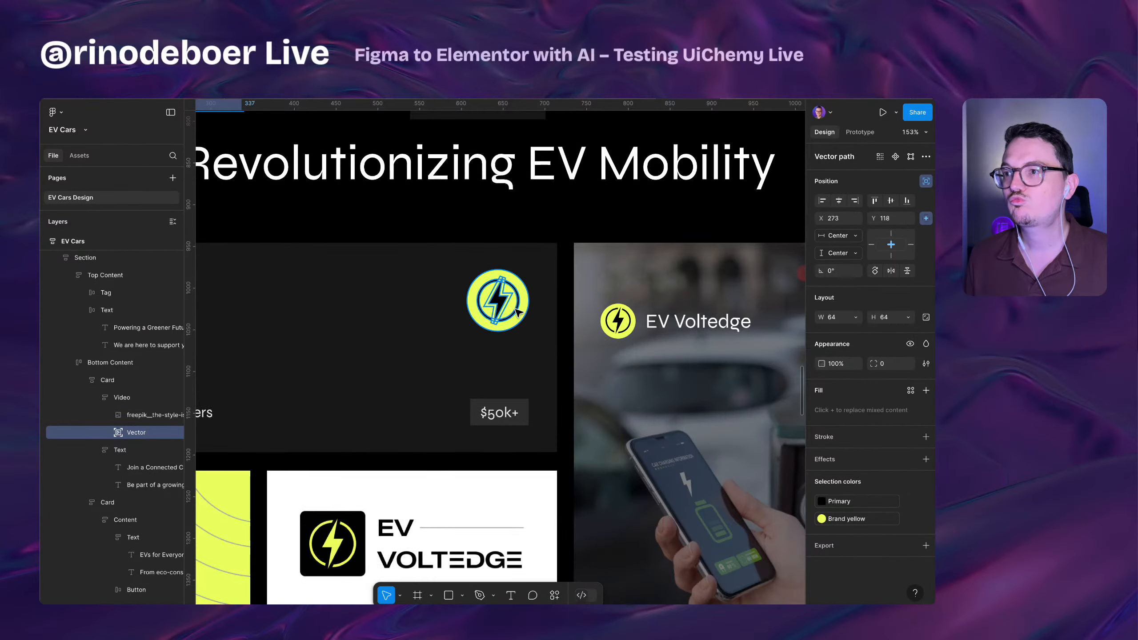
pyautogui.scroll(-10, 515, 328)
pyautogui.scroll(-5, 529, 339)
pyautogui.scroll(-7, 530, 338)
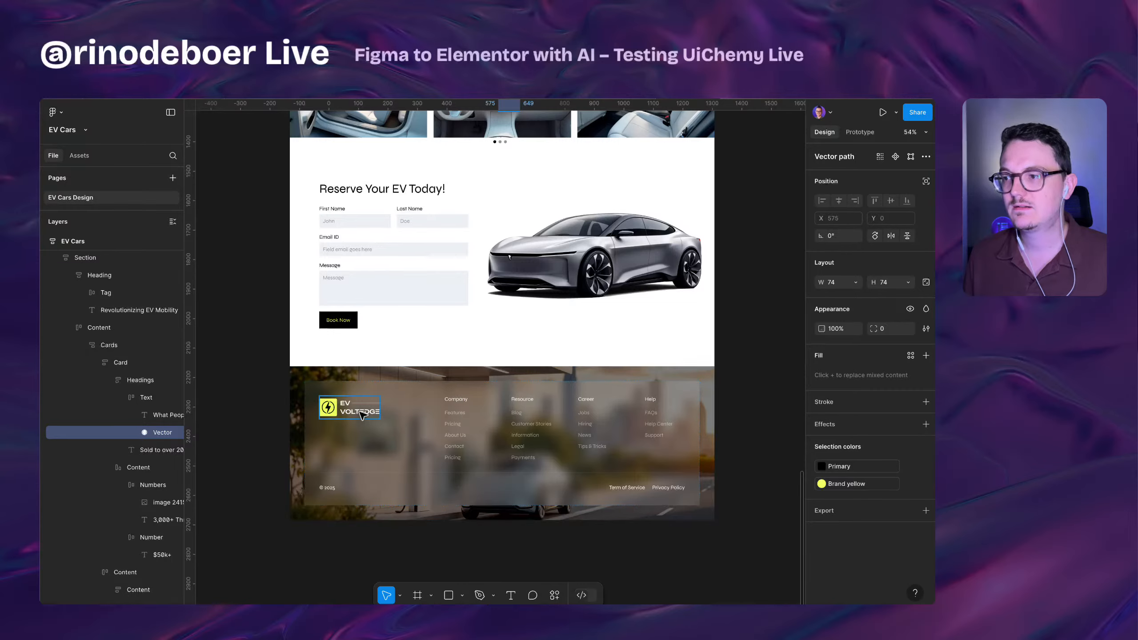
pyautogui.scroll(5, 359, 412)
pyautogui.click(338, 408)
pyautogui.scroll(3, 339, 408)
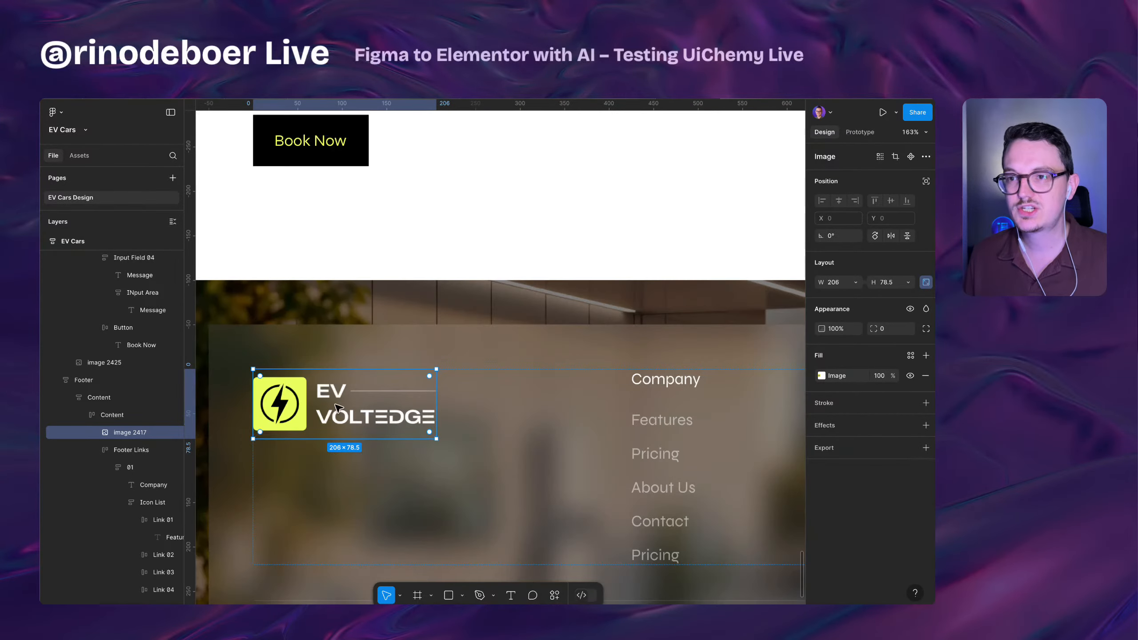
# - Look over the reservation form section and the footer's link columns
pyautogui.scroll(-6, 313, 408)
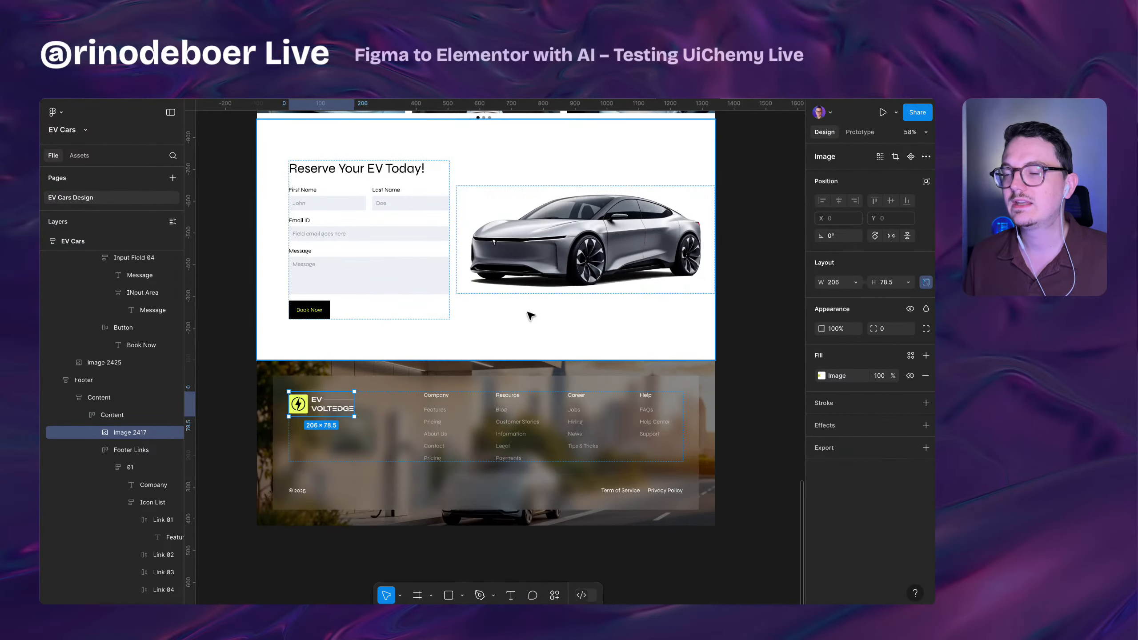
pyautogui.scroll(2, 475, 352)
pyautogui.moveTo(492, 357); pyautogui.dragTo(498, 351)
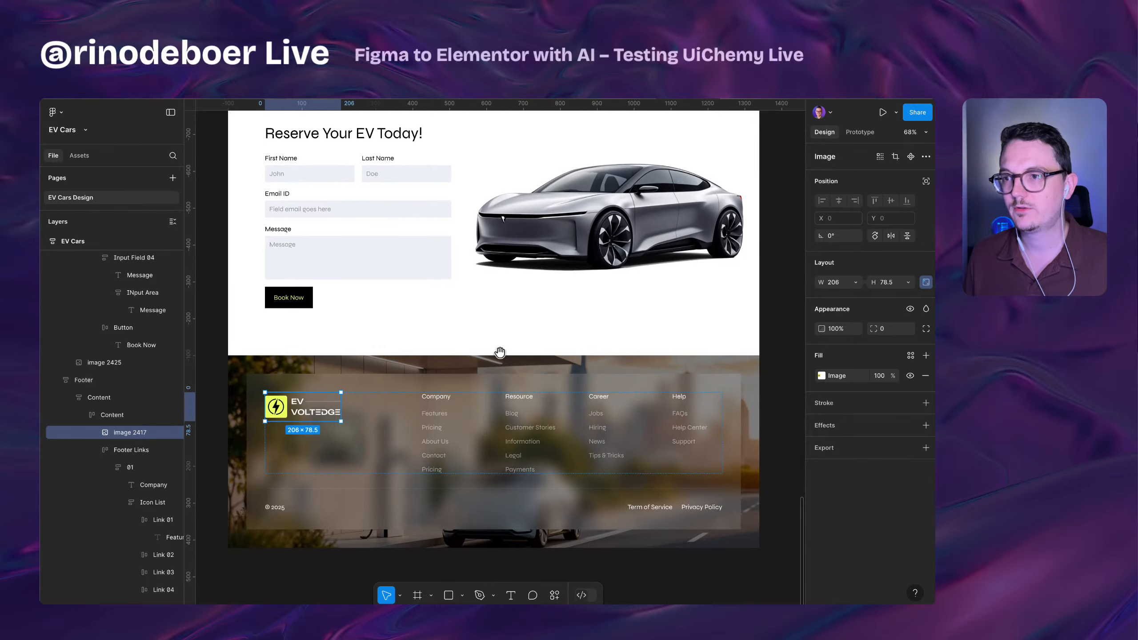
pyautogui.scroll(3, 555, 415)
pyautogui.scroll(-4, 555, 415)
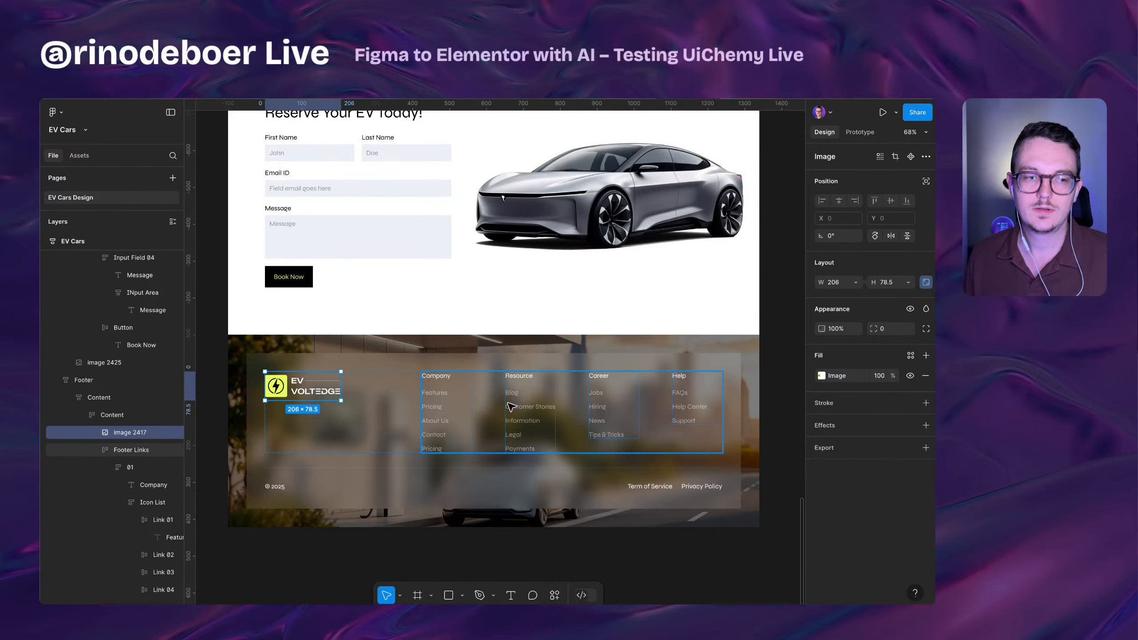
pyautogui.hotkey('shift', '0')
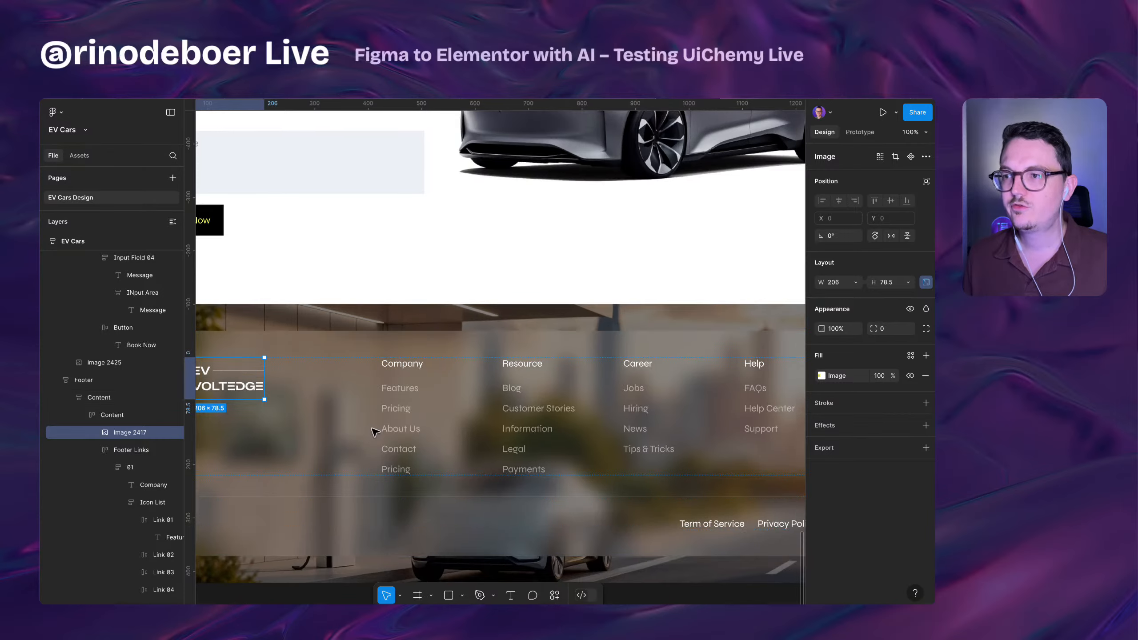
pyautogui.scroll(-3, 376, 432)
pyautogui.scroll(4, 497, 435)
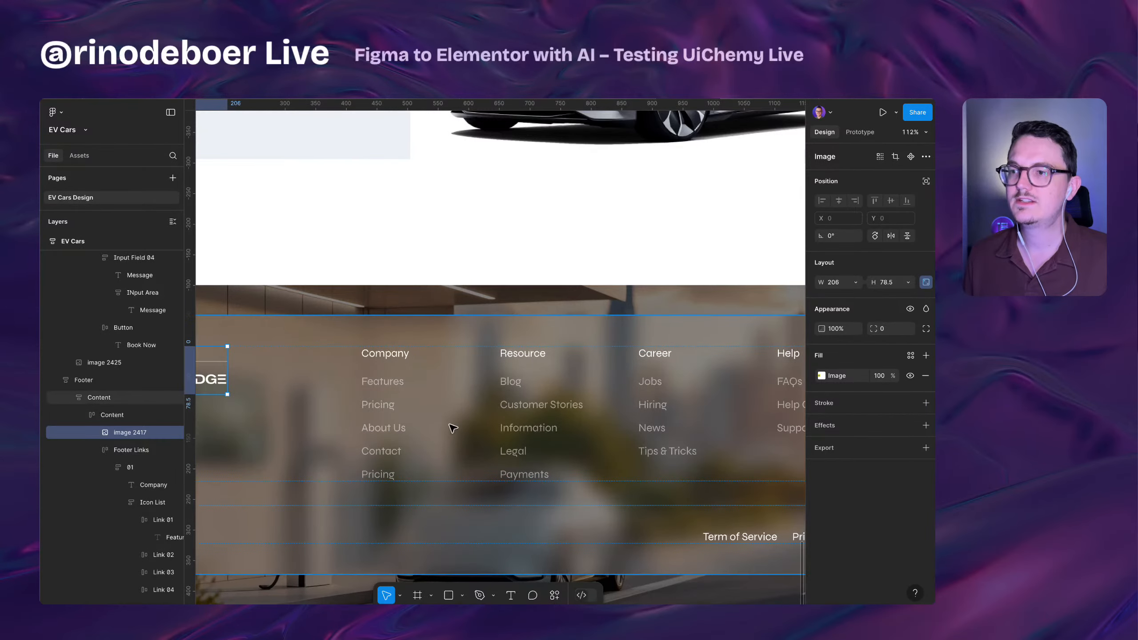
pyautogui.scroll(3, 451, 427)
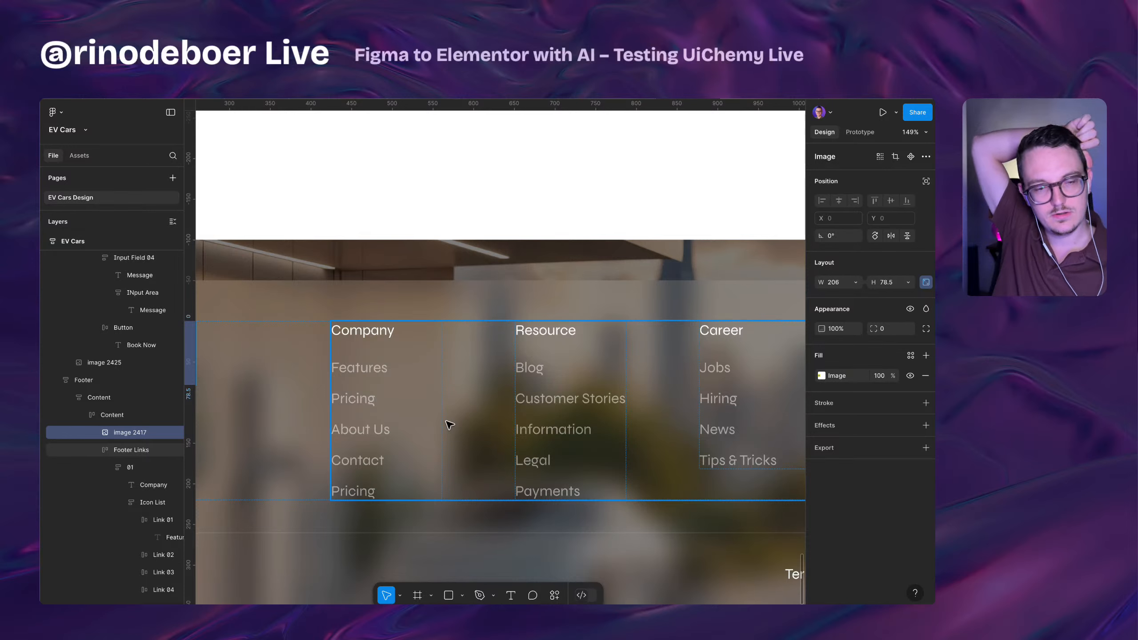
# - Inspect the colors of the footer's Company column and the White-trans-1 style definition applied to its Features link
pyautogui.click(388, 344)
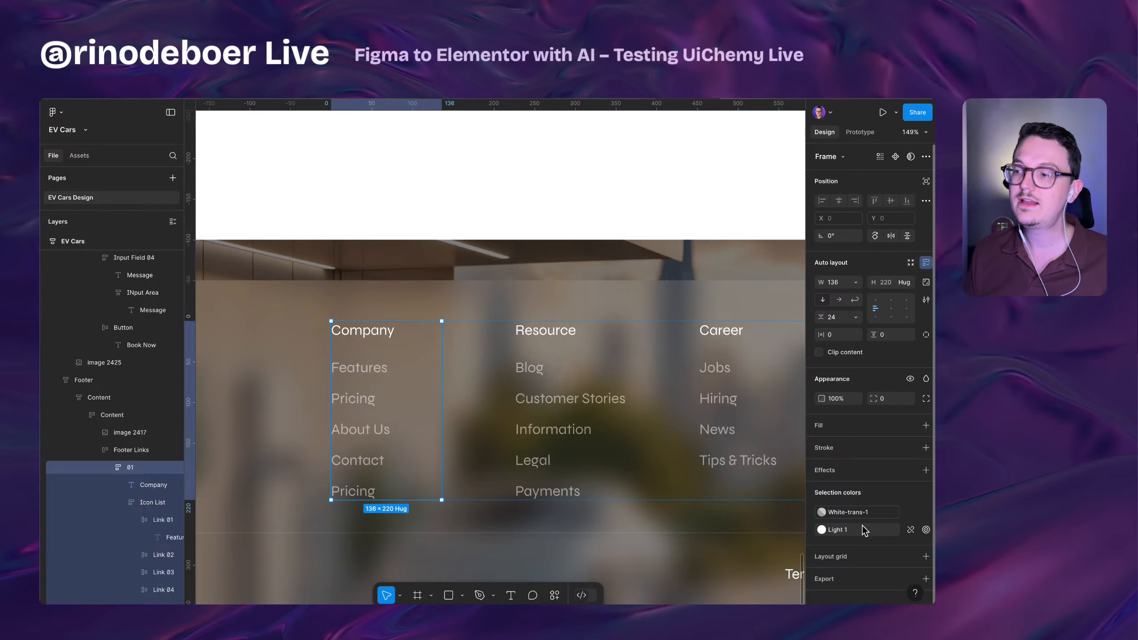
pyautogui.click(386, 365)
pyautogui.click(824, 456)
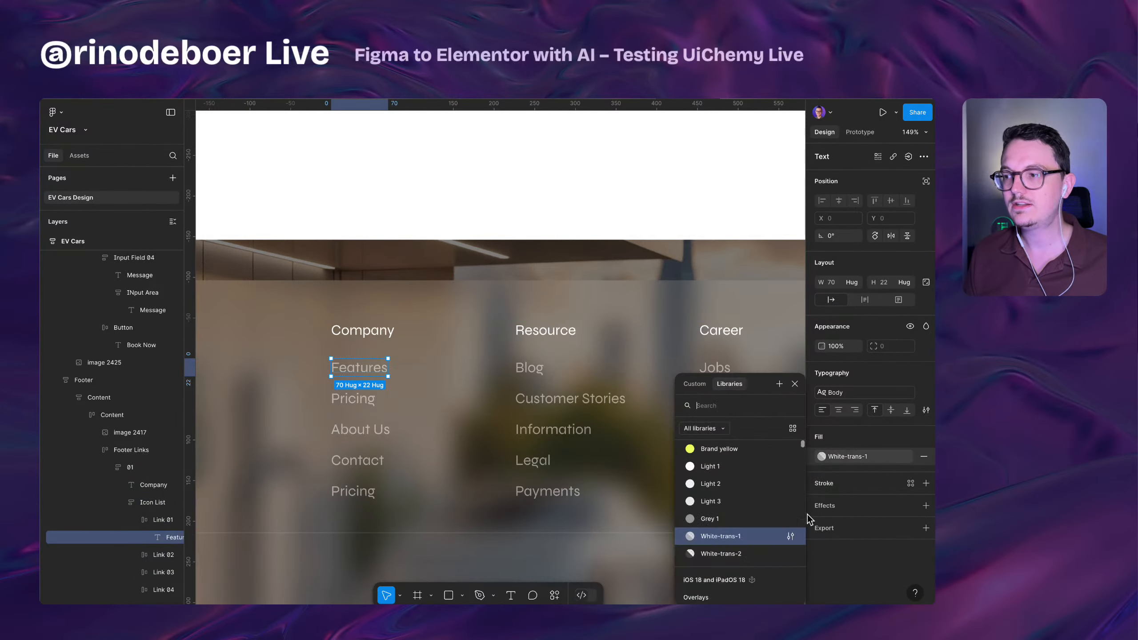
pyautogui.click(791, 536)
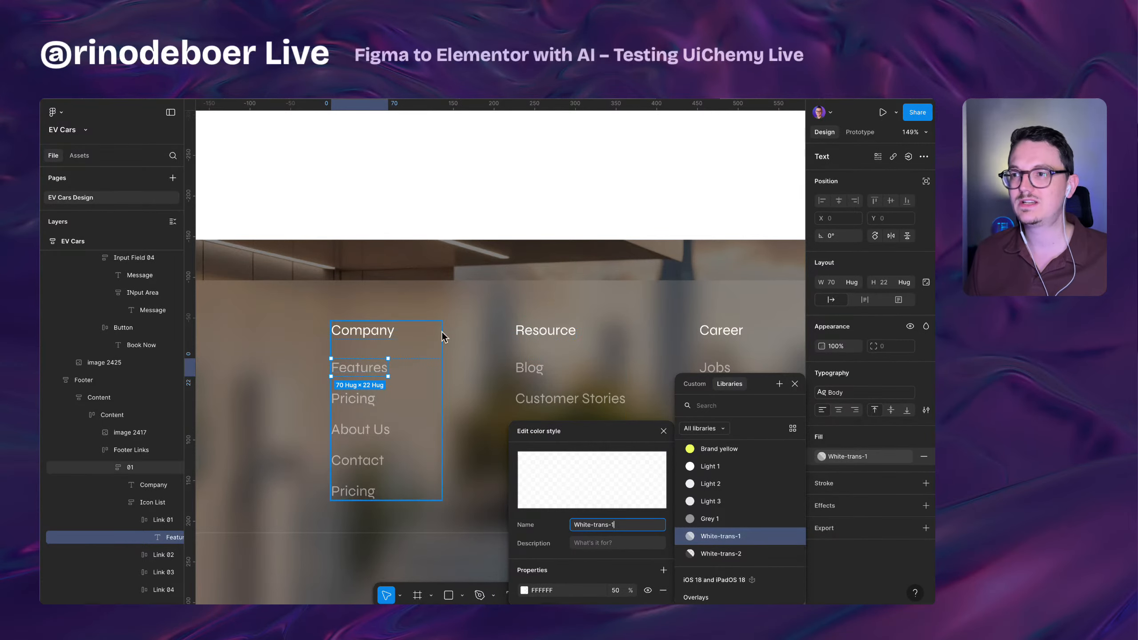
# - Check the fill, background blur and selection colors of the footer's Content frame, then deselect it
pyautogui.keyDown('ctrl'); pyautogui.scroll(-3, 444, 331); pyautogui.keyUp('ctrl')
pyautogui.click(456, 320)
pyautogui.keyDown('ctrl'); pyautogui.scroll(-5, 456, 320); pyautogui.keyUp('ctrl')
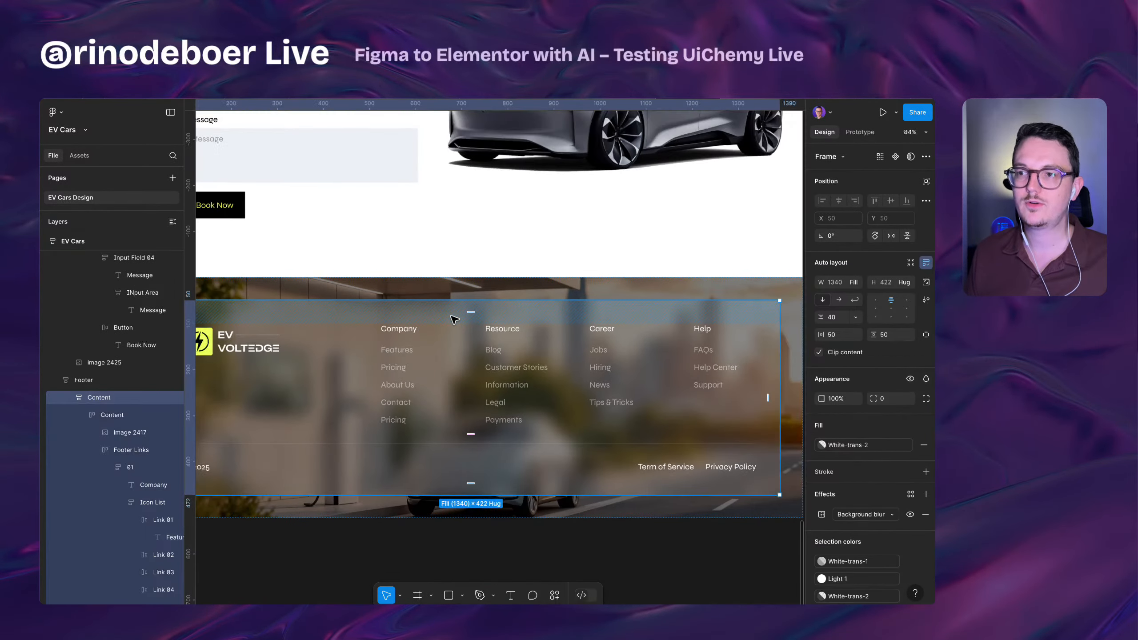
pyautogui.keyDown('ctrl'); pyautogui.scroll(3, 397, 371); pyautogui.keyUp('ctrl')
pyautogui.keyDown('ctrl'); pyautogui.scroll(2, 398, 371); pyautogui.keyUp('ctrl')
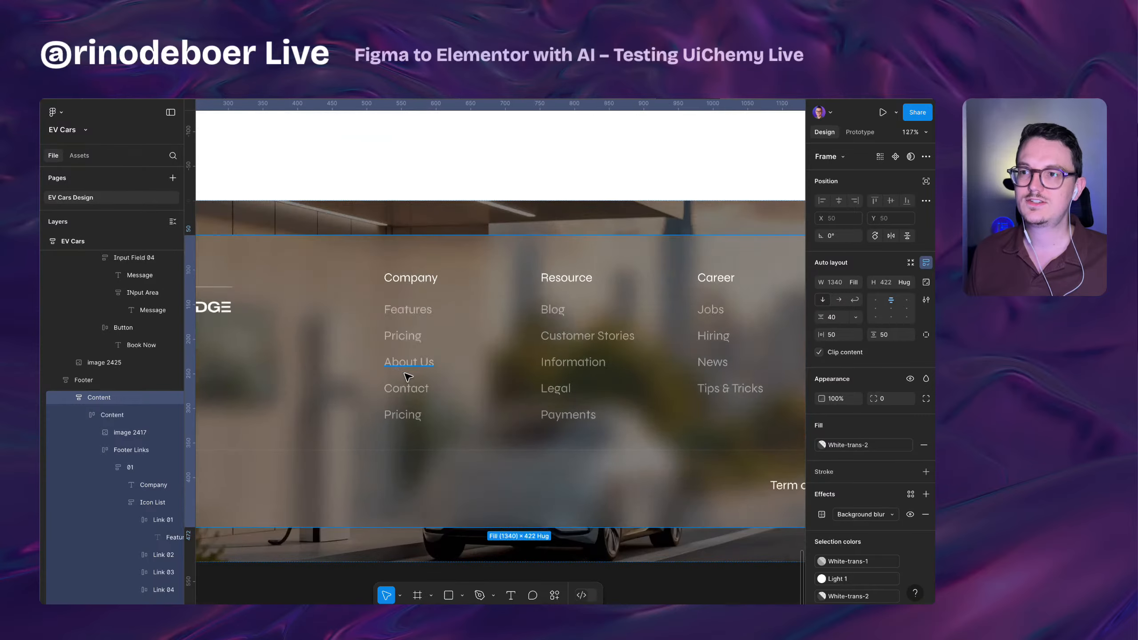
pyautogui.keyDown('ctrl'); pyautogui.scroll(-2, 401, 372); pyautogui.keyUp('ctrl')
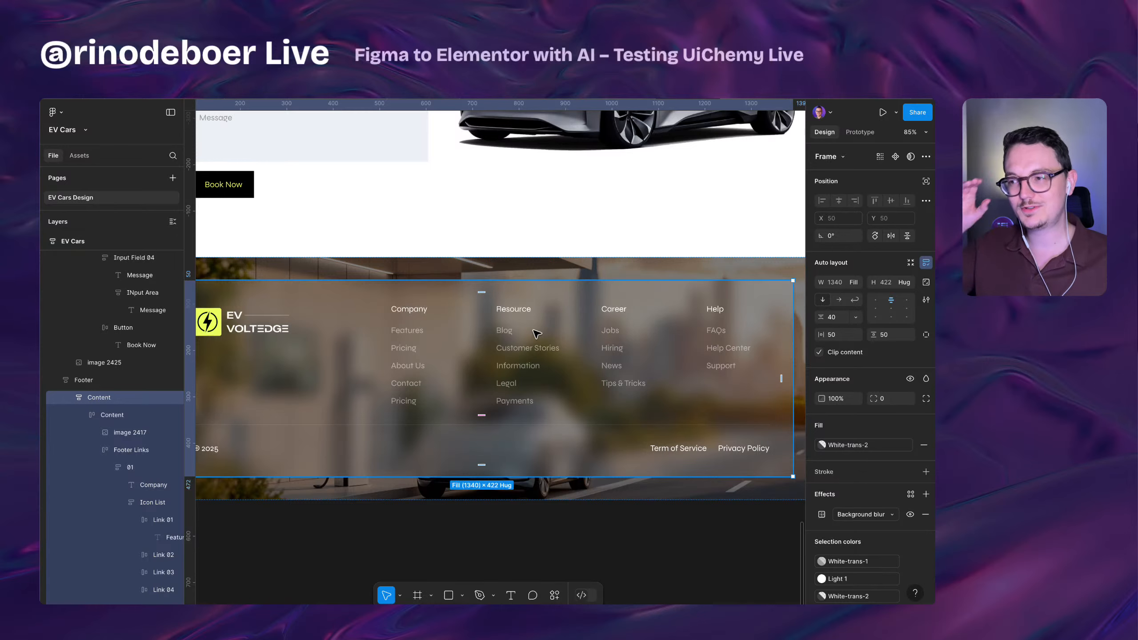
pyautogui.keyDown('ctrl'); pyautogui.scroll(-1, 532, 359); pyautogui.keyUp('ctrl')
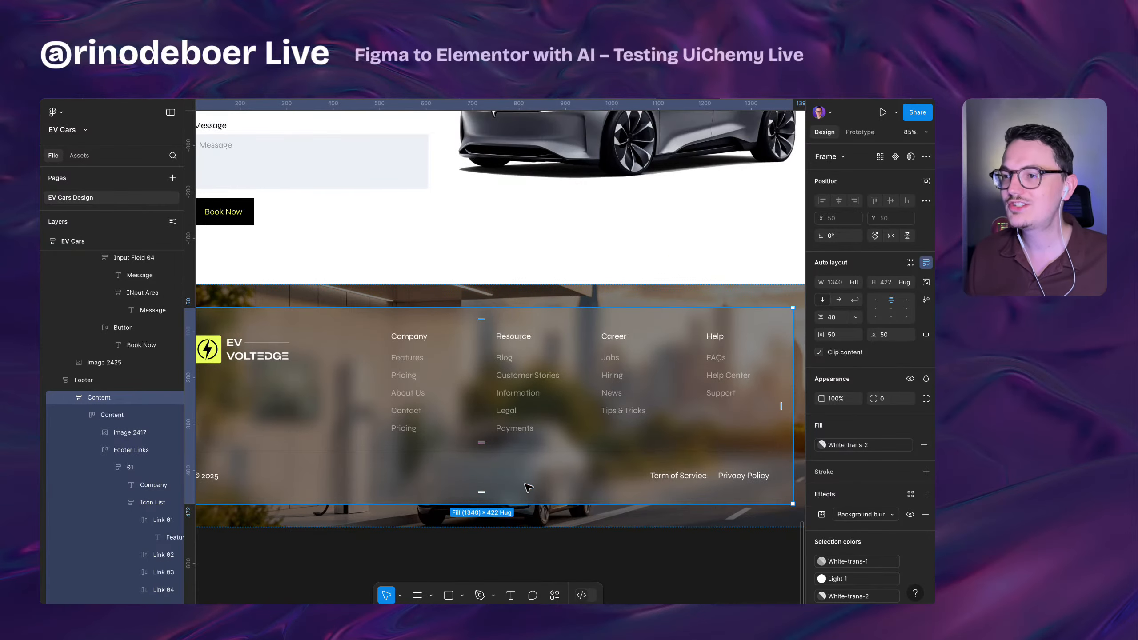
pyautogui.click(487, 555)
pyautogui.keyDown('ctrl'); pyautogui.scroll(-1, 427, 357); pyautogui.keyUp('ctrl')
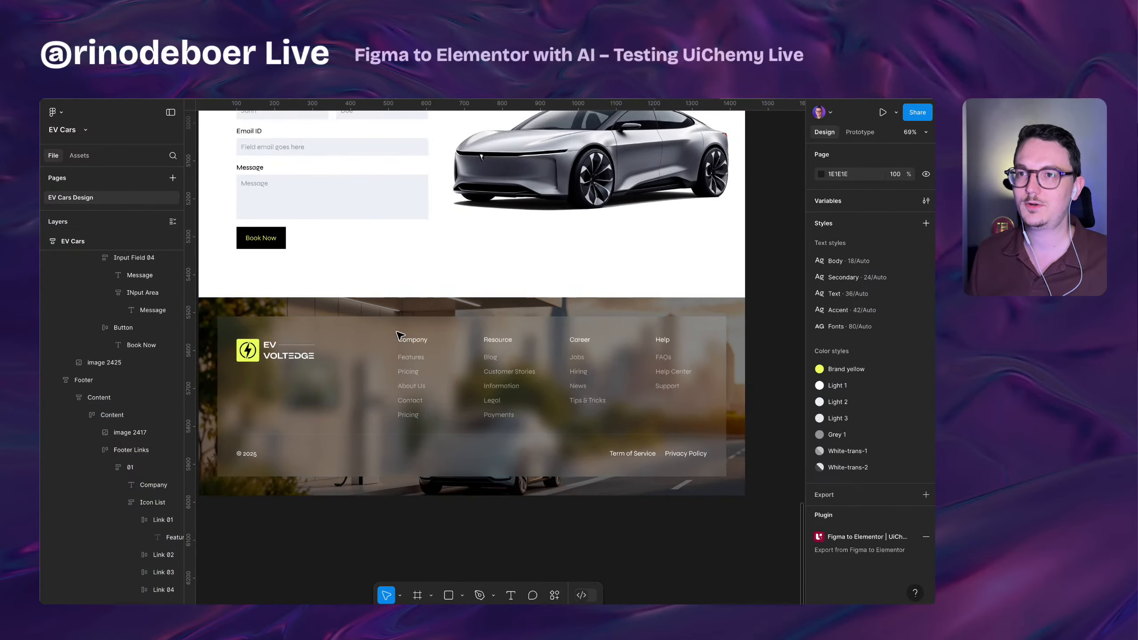
# - Collapse the Nav Menu, Hero Section, first Section and Navbar & Hero Section layers one by one
pyautogui.moveTo(398, 333); pyautogui.dragTo(409, 388)
pyautogui.keyDown('ctrl'); pyautogui.scroll(-4, 412, 389); pyautogui.keyUp('ctrl')
pyautogui.moveTo(436, 242); pyautogui.dragTo(447, 386)
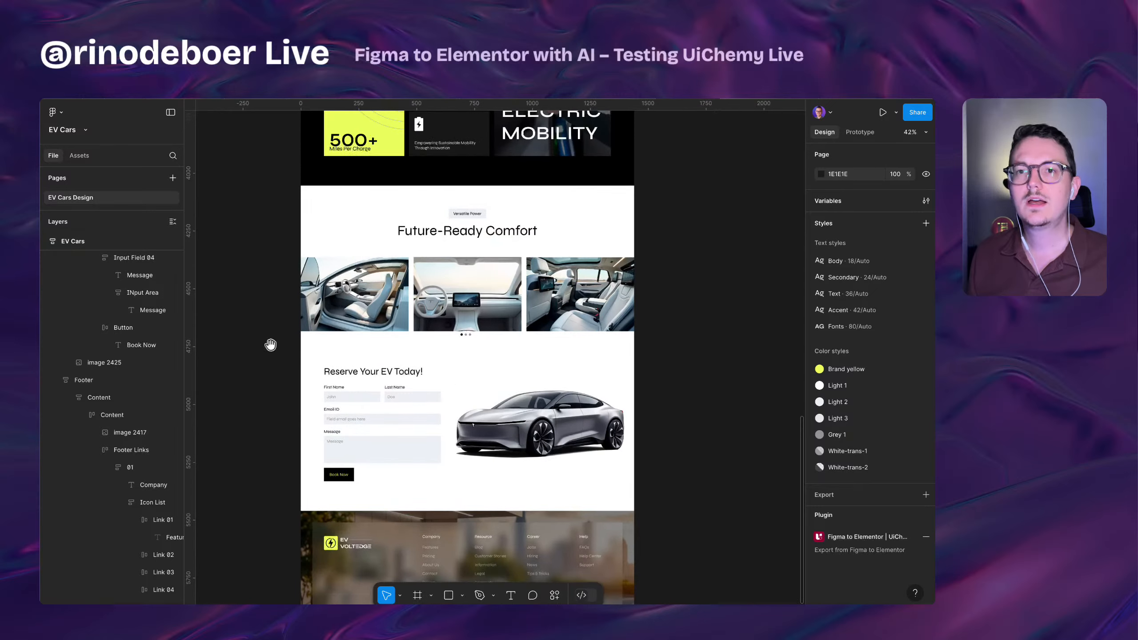
pyautogui.scroll(10, 103, 342)
pyautogui.scroll(10, 103, 342)
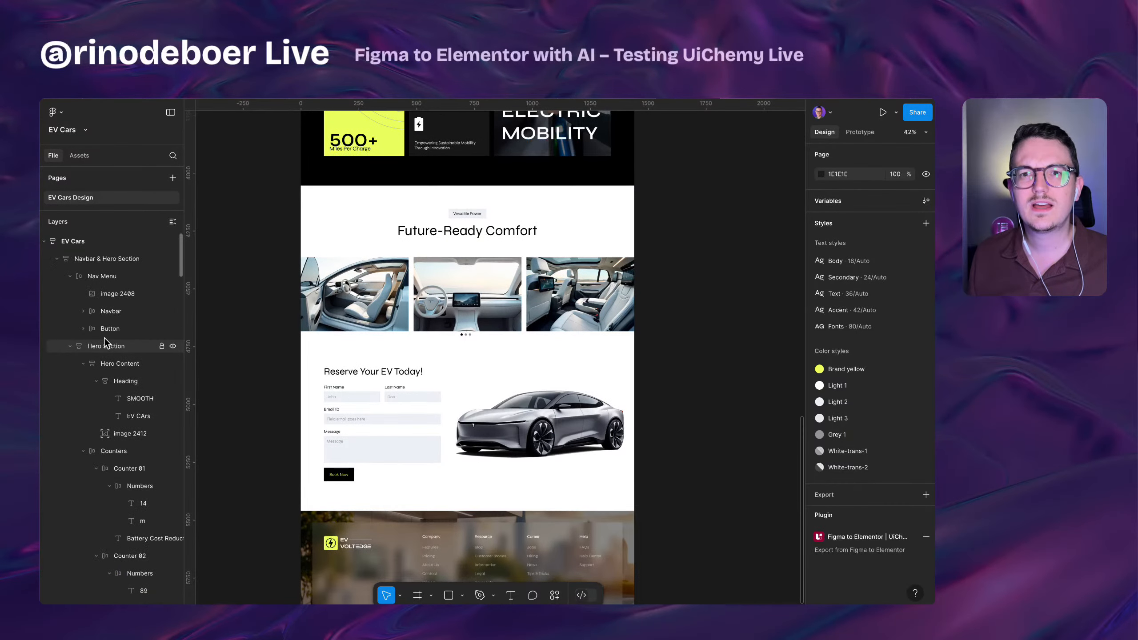
pyautogui.click(69, 276)
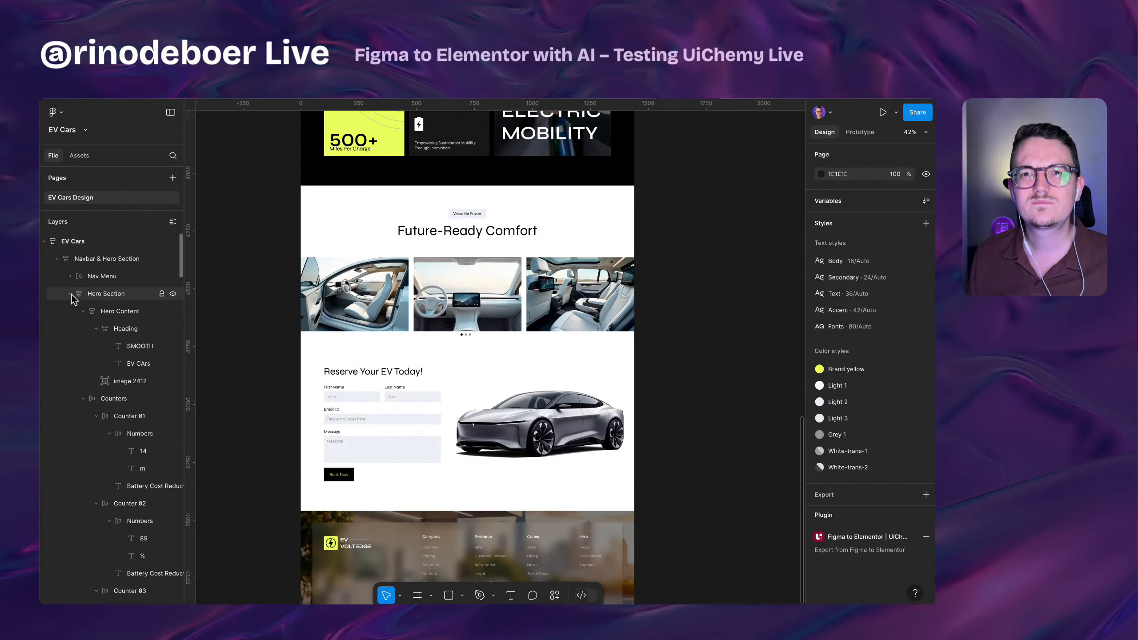
pyautogui.click(71, 294)
pyautogui.click(56, 311)
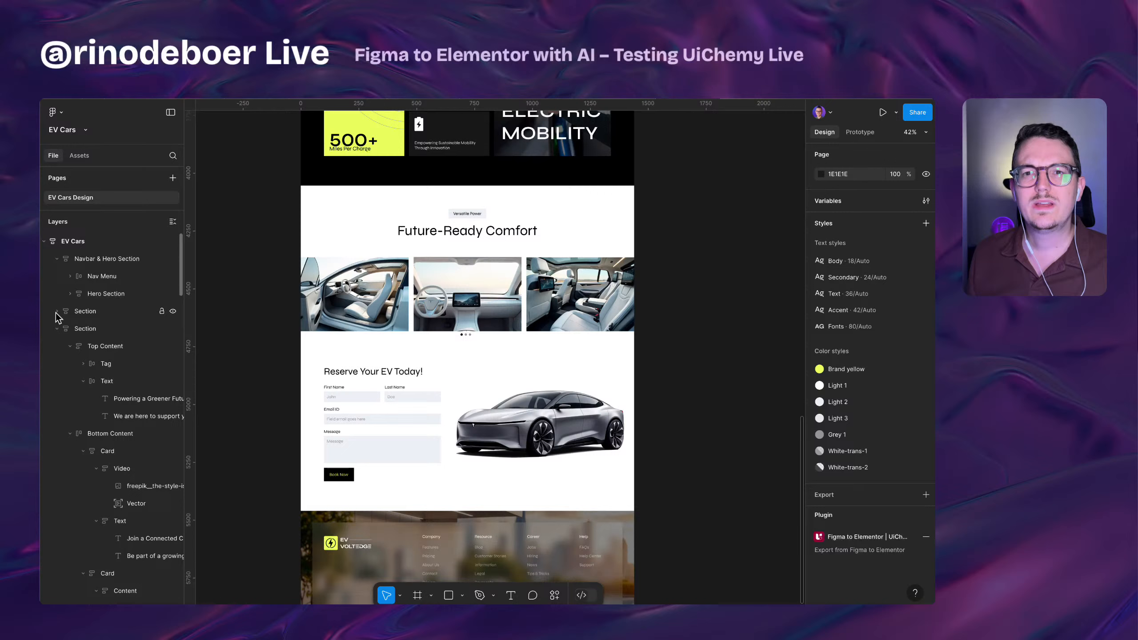
pyautogui.click(57, 259)
# - Select the EV Cars frame and collapse its layer tree so only its top-level sections are listed
pyautogui.click(71, 242)
pyautogui.scroll(15, 371, 402)
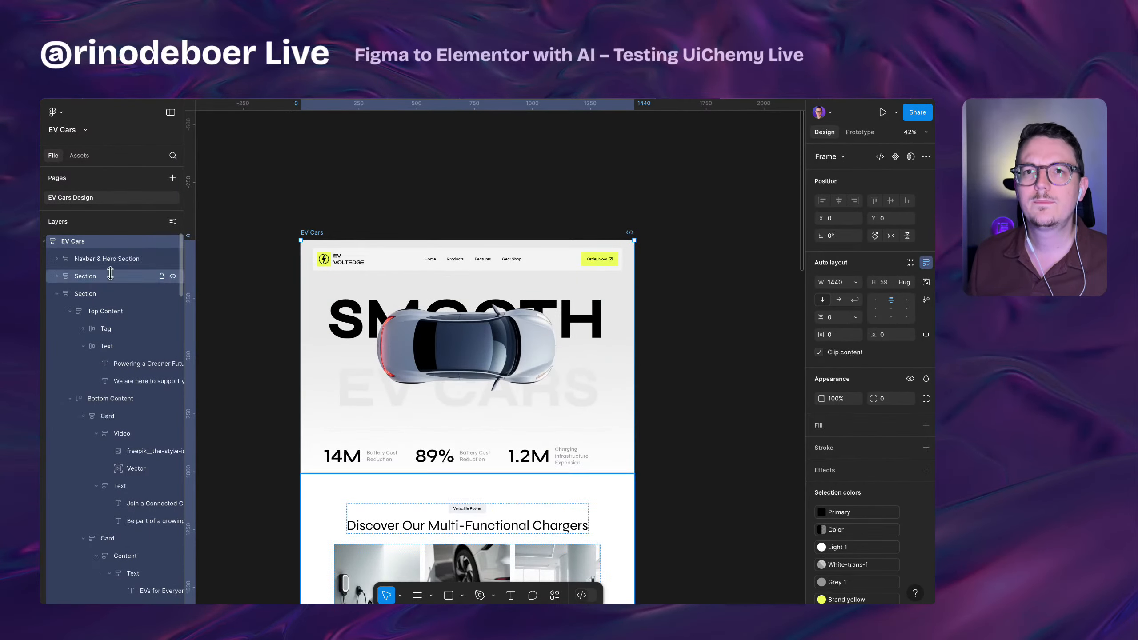
pyautogui.click(57, 294)
pyautogui.click(56, 311)
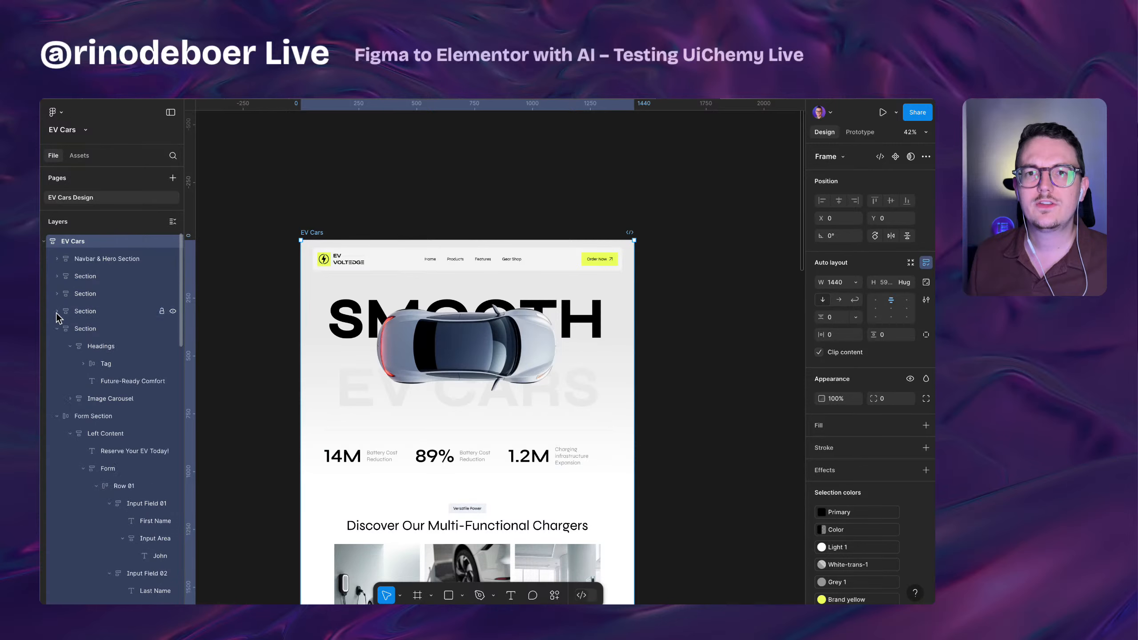
pyautogui.click(56, 328)
pyautogui.click(173, 221)
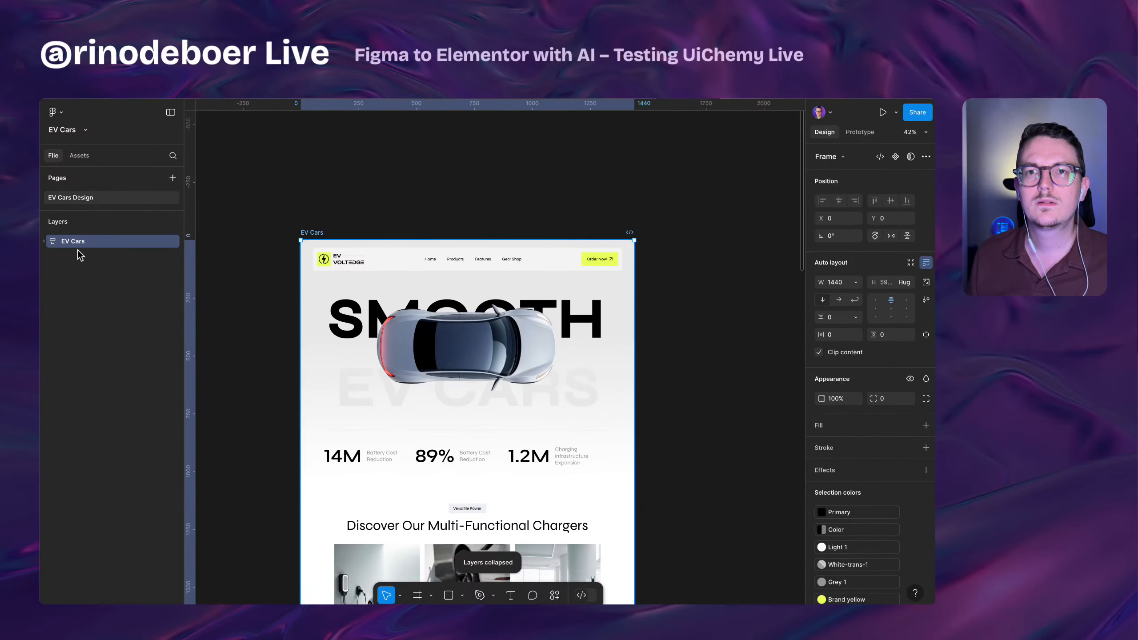
pyautogui.click(43, 241)
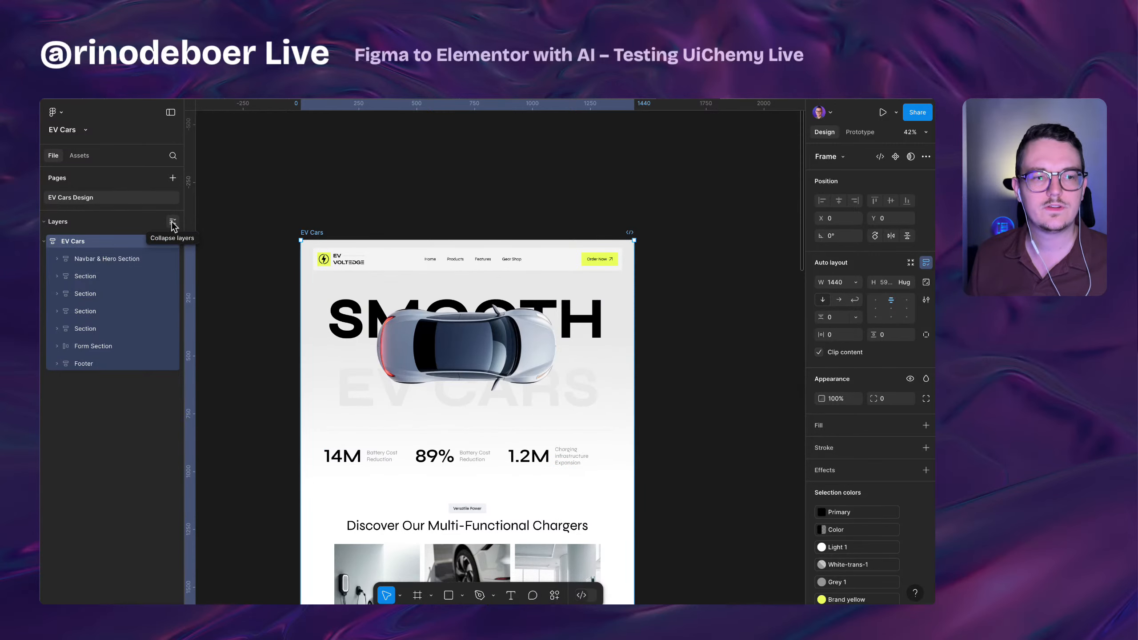
# - Examine the structure of the Navbar & Hero Section, including its Nav Menu and Hero Section frames
pyautogui.click(82, 262)
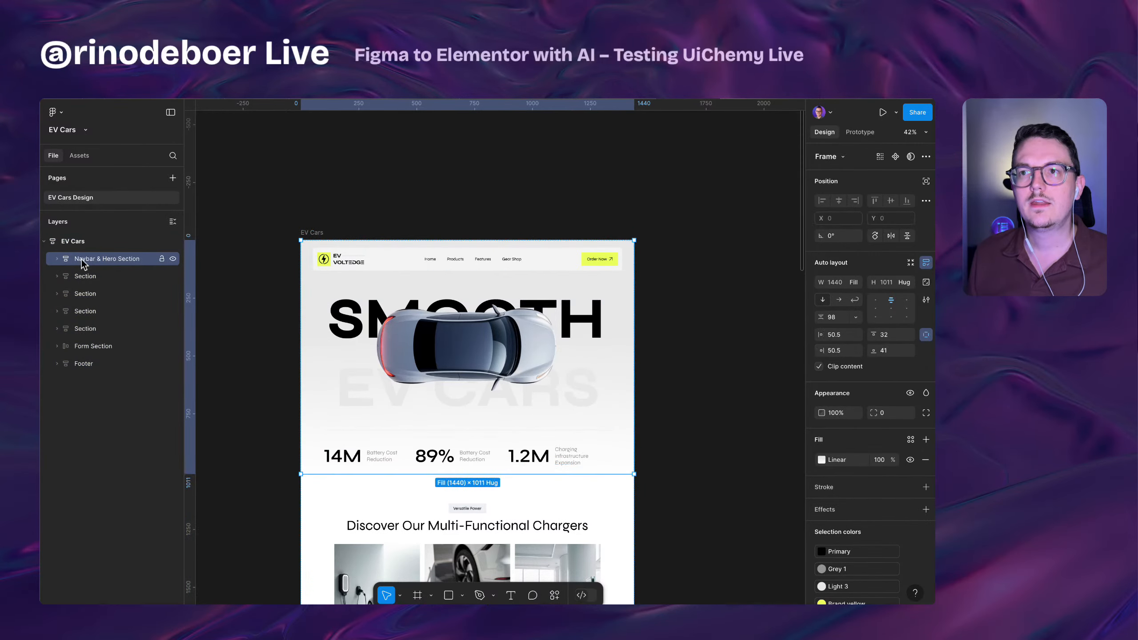
pyautogui.scroll(2, 430, 441)
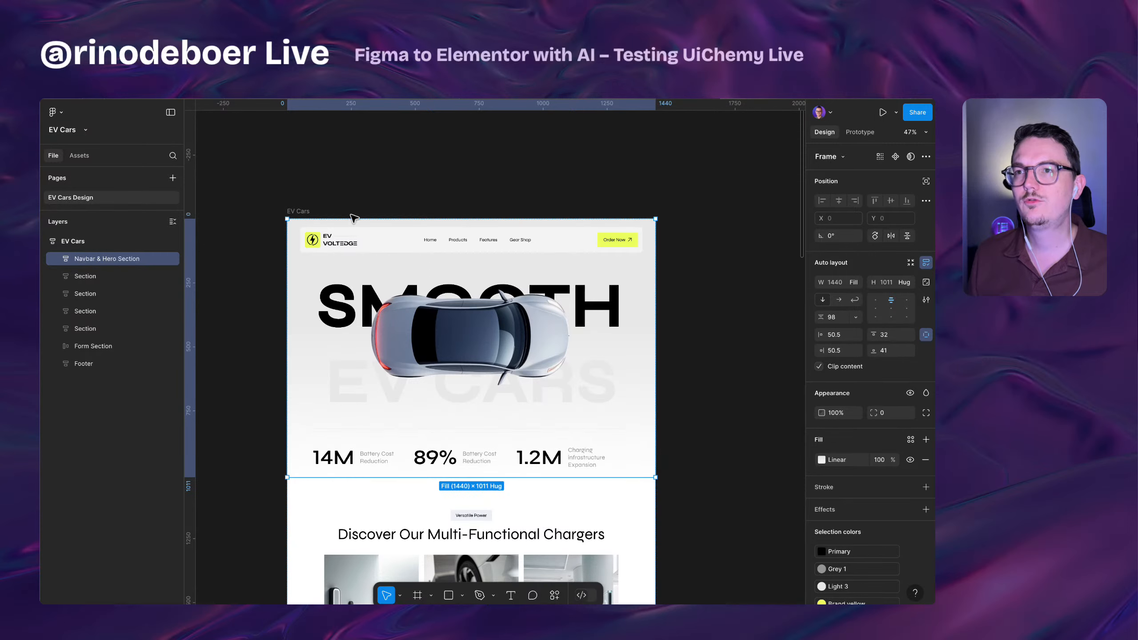
pyautogui.doubleClick(387, 241)
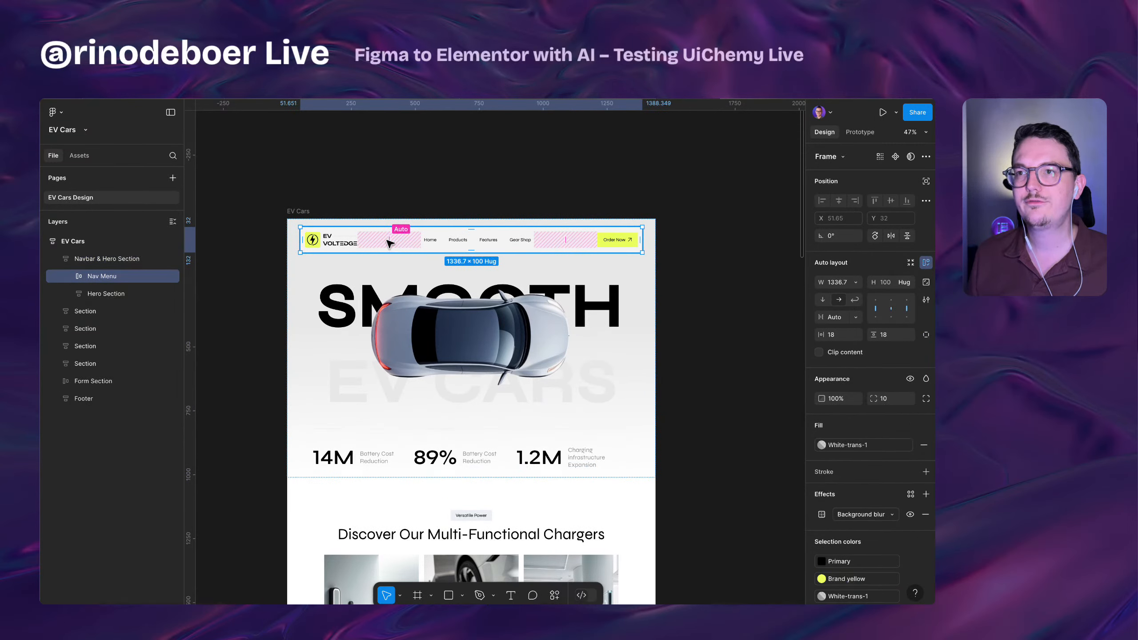
pyautogui.click(116, 257)
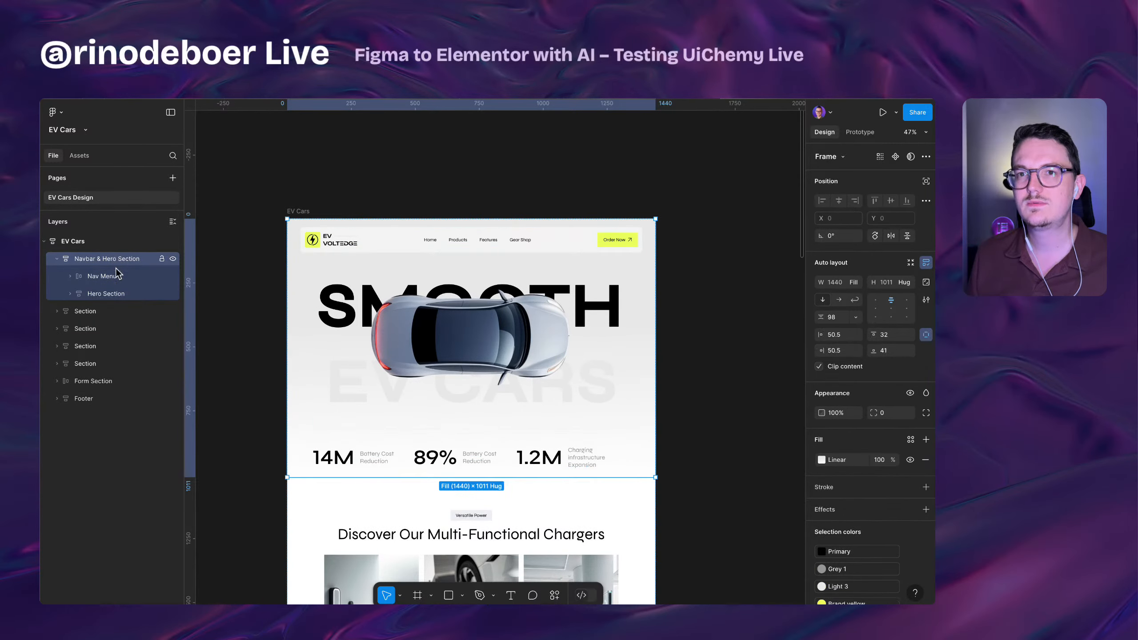
pyautogui.click(116, 272)
pyautogui.click(119, 292)
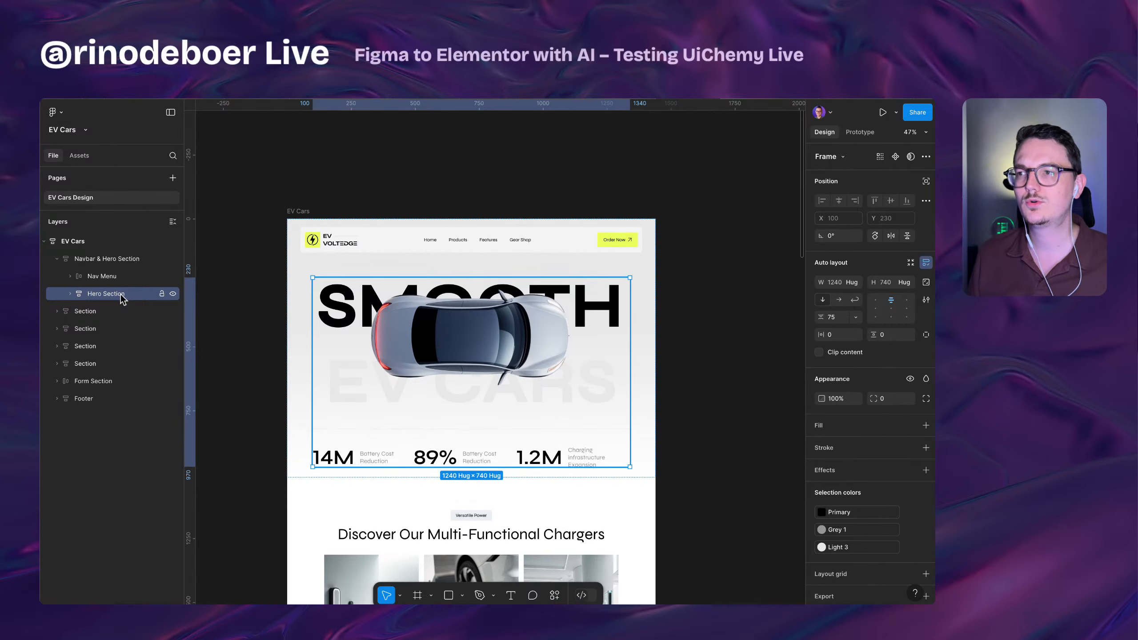
pyautogui.scroll(3, 317, 371)
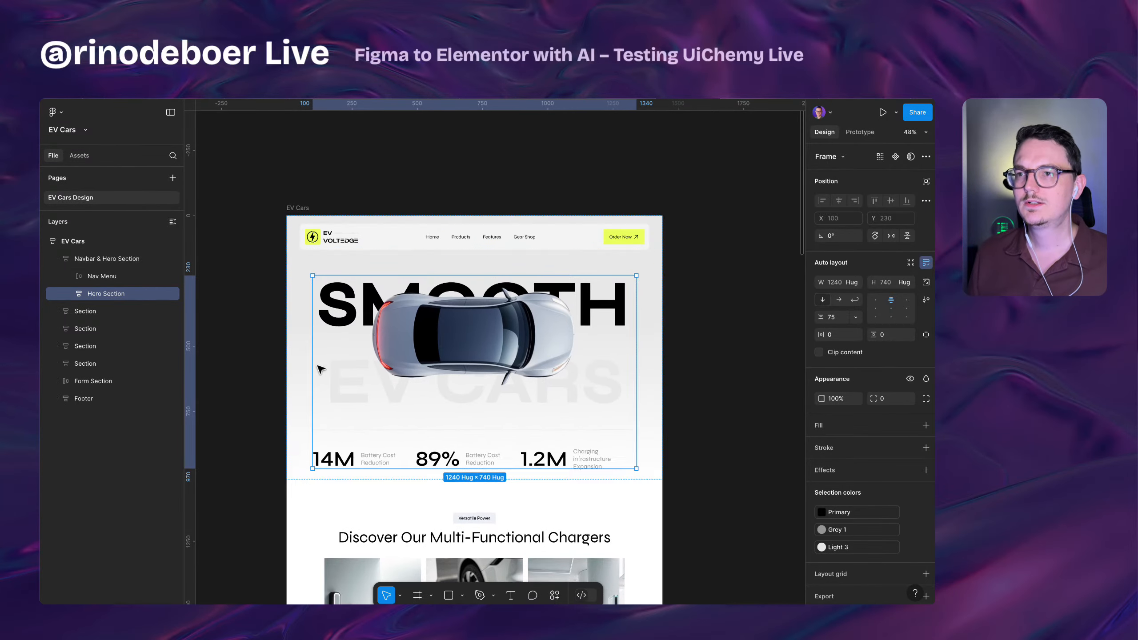
pyautogui.click(107, 260)
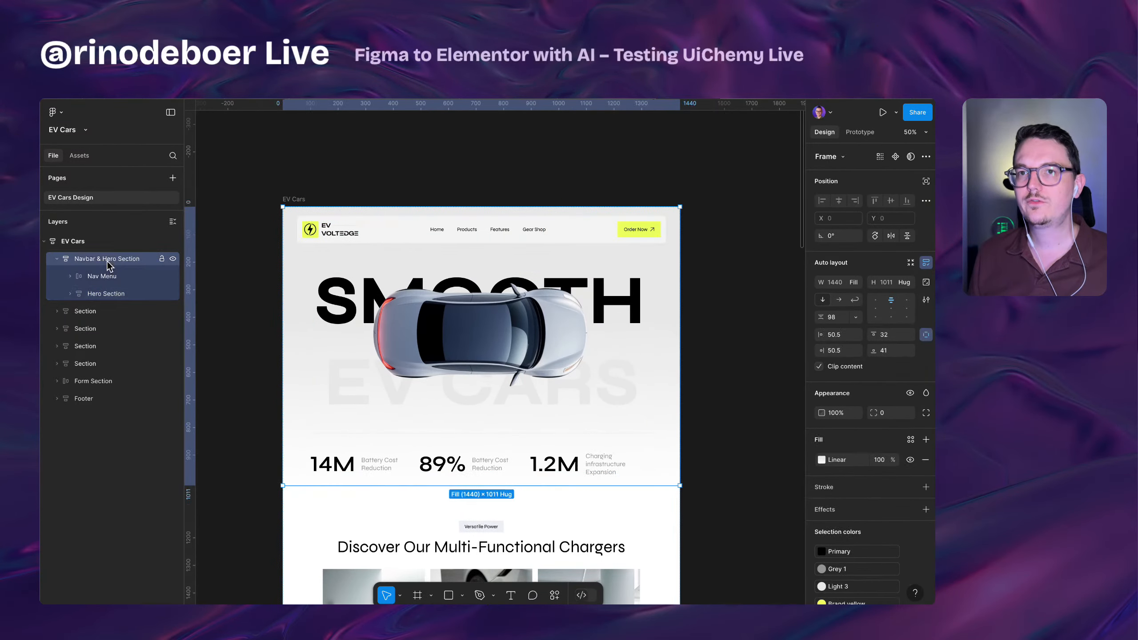
# - Examine the Discover Our Multi-Functional Chargers section and its Headings and Cards frames
pyautogui.click(117, 310)
pyautogui.scroll(-4, 369, 352)
pyautogui.scroll(-3, 369, 352)
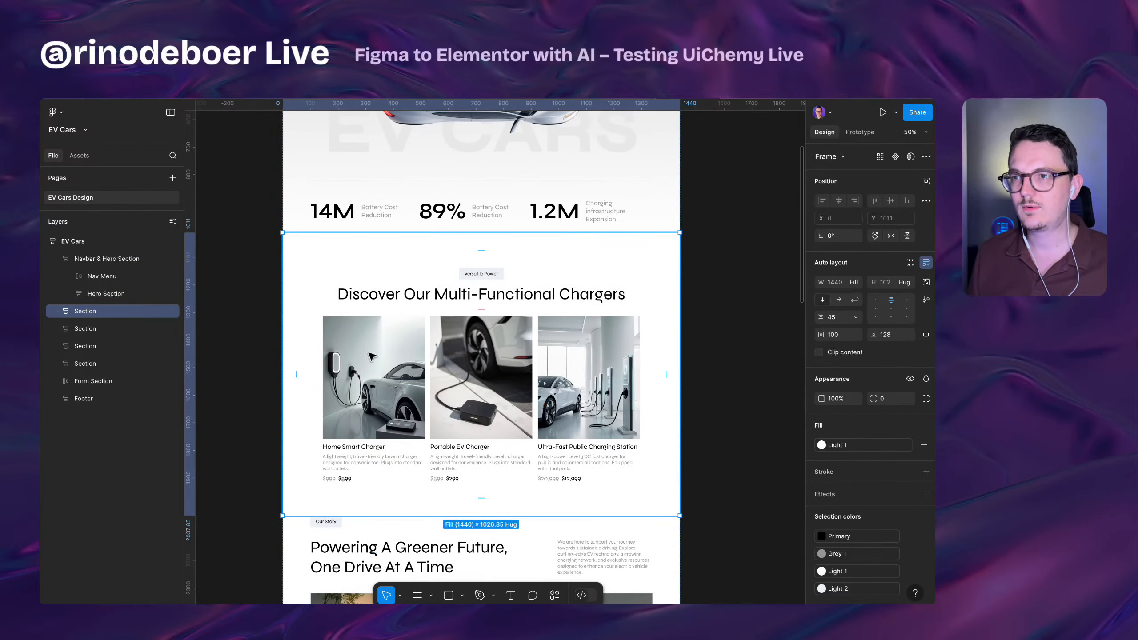
pyautogui.click(56, 311)
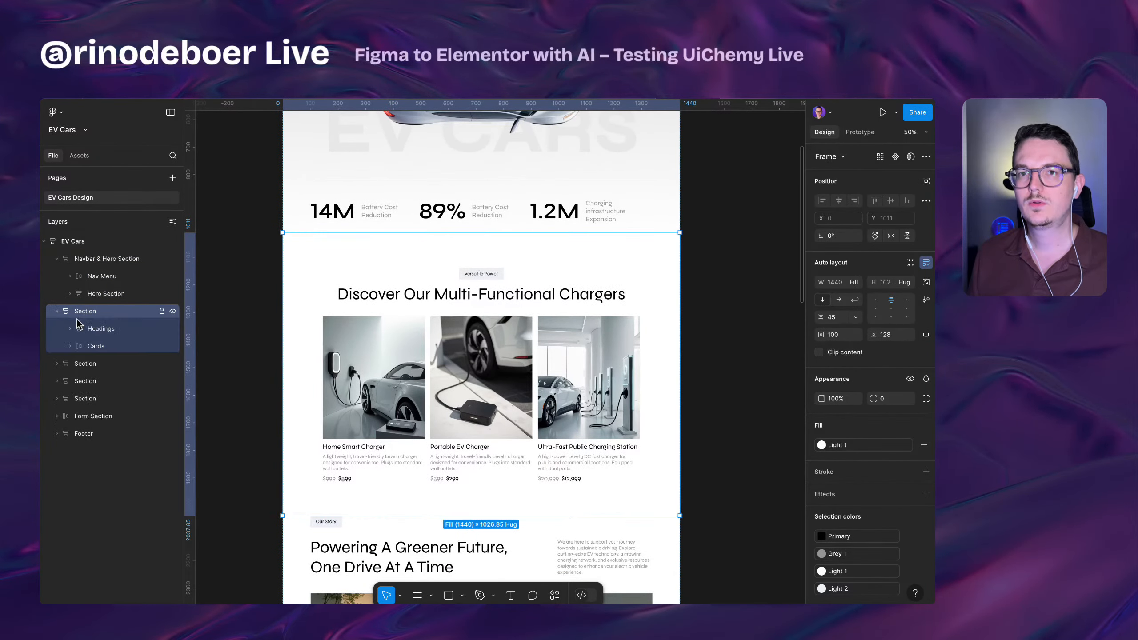
pyautogui.click(103, 329)
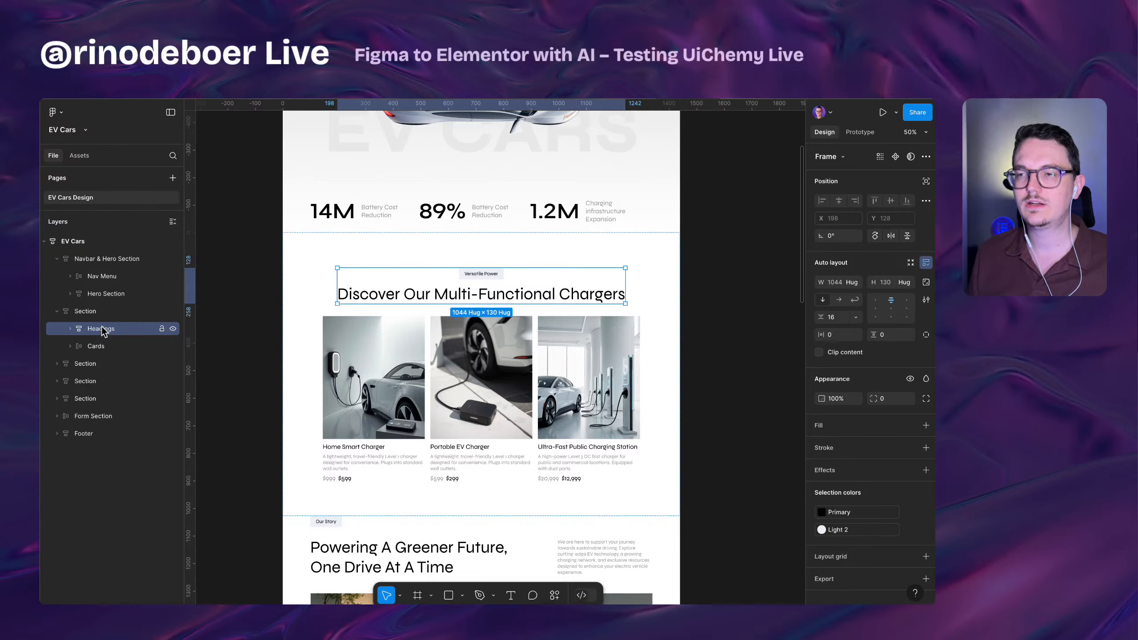
pyautogui.click(108, 345)
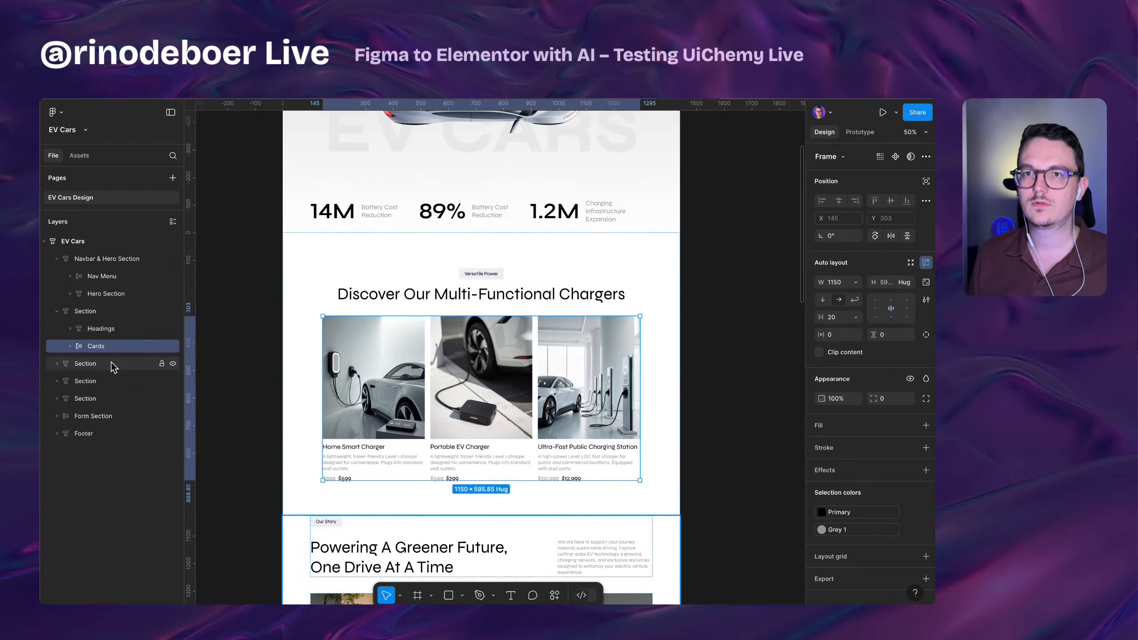
# - Examine the Powering A Greener Future section and its Top Content frame
pyautogui.click(102, 363)
pyautogui.scroll(-10, 354, 399)
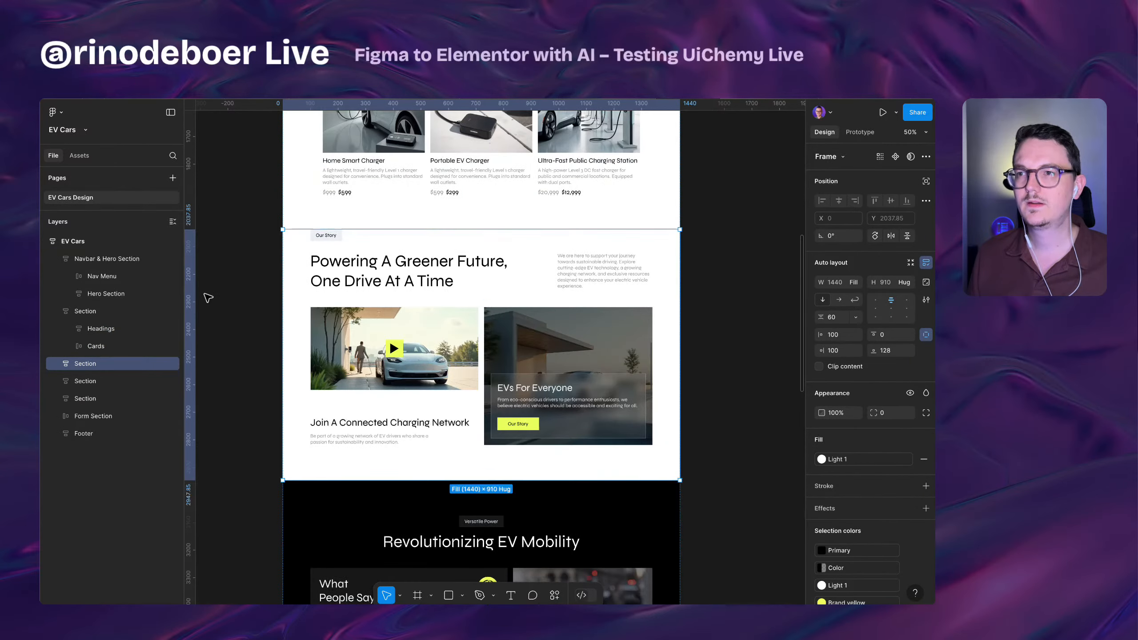
pyautogui.click(56, 364)
pyautogui.click(115, 382)
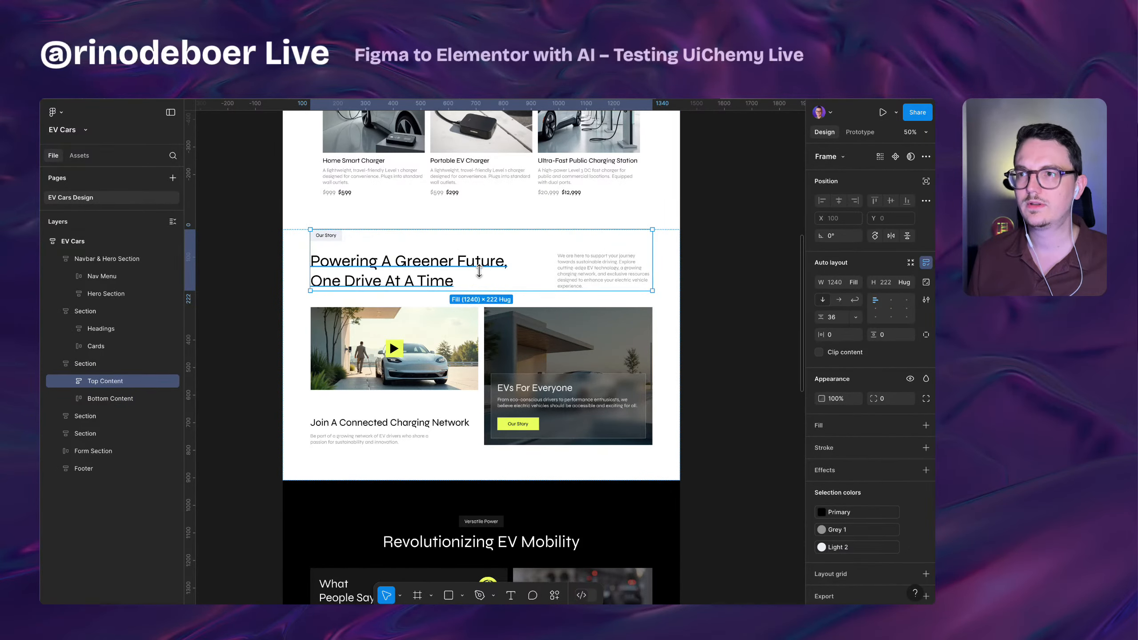
# - Examine the Tag and Text frames inside the Top Content frame of the Powering A Greener Future section
pyautogui.scroll(3, 468, 268)
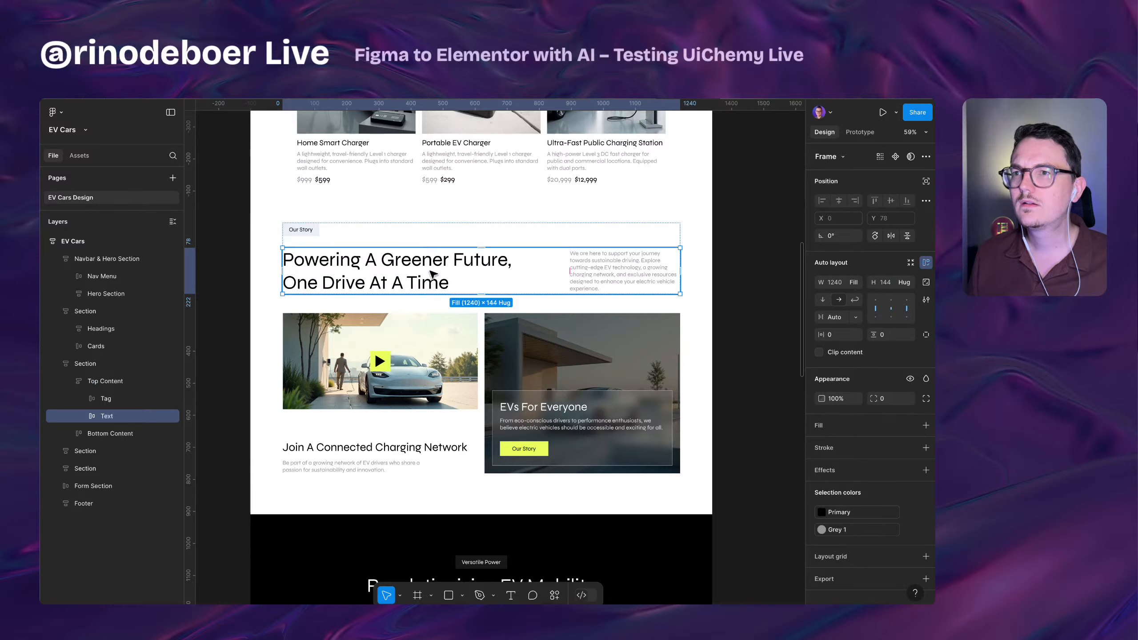
pyautogui.click(432, 271)
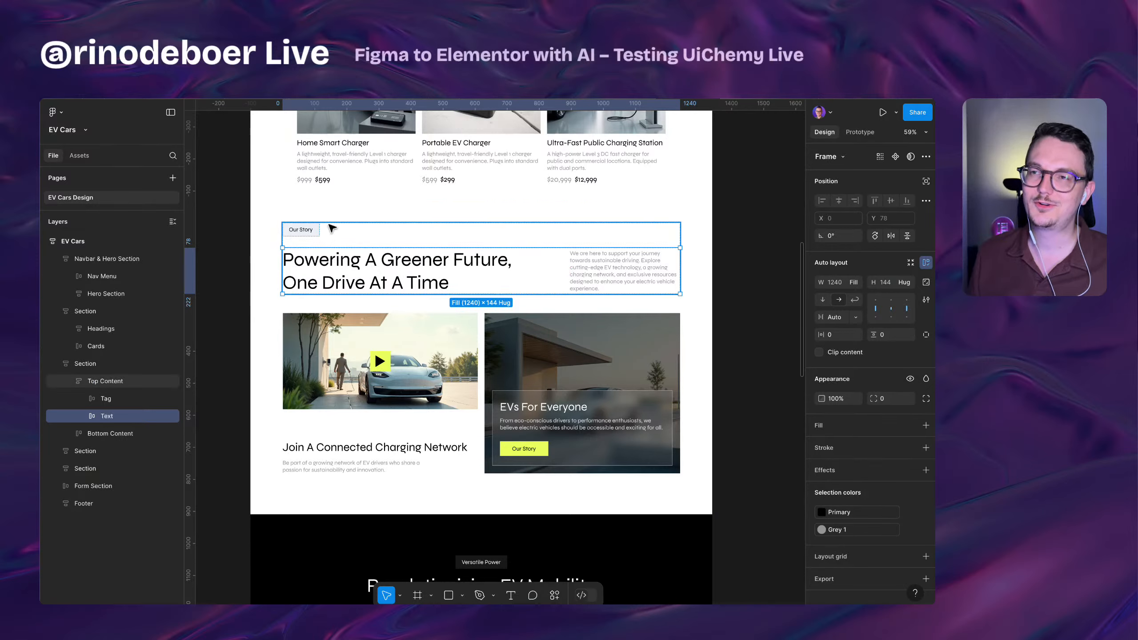
pyautogui.click(299, 230)
pyautogui.click(300, 229)
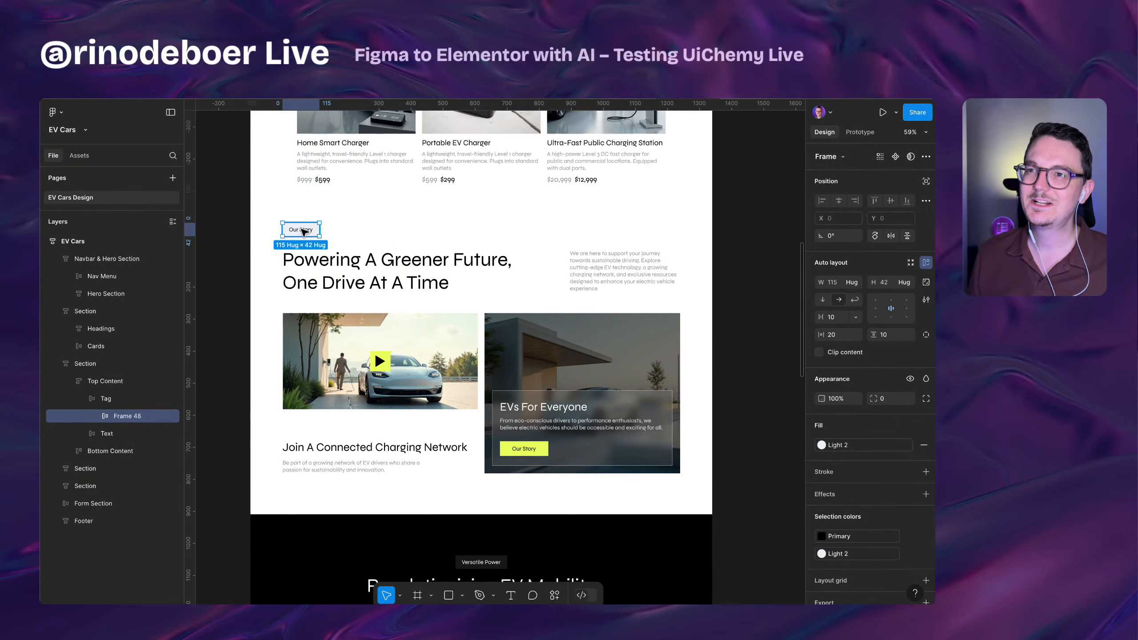
pyautogui.click(117, 400)
pyautogui.click(119, 434)
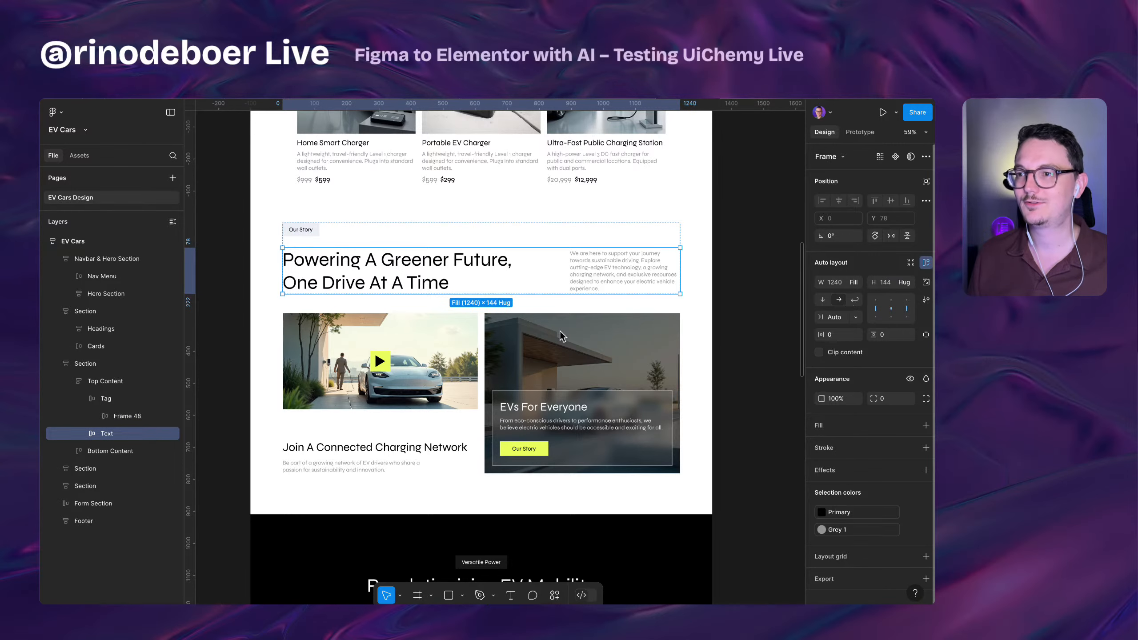
# - Set the auto layout gap of the Numbers frame holding "500" and "+" in the yellow Miles Per Charge card to 16
pyautogui.scroll(-9, 562, 336)
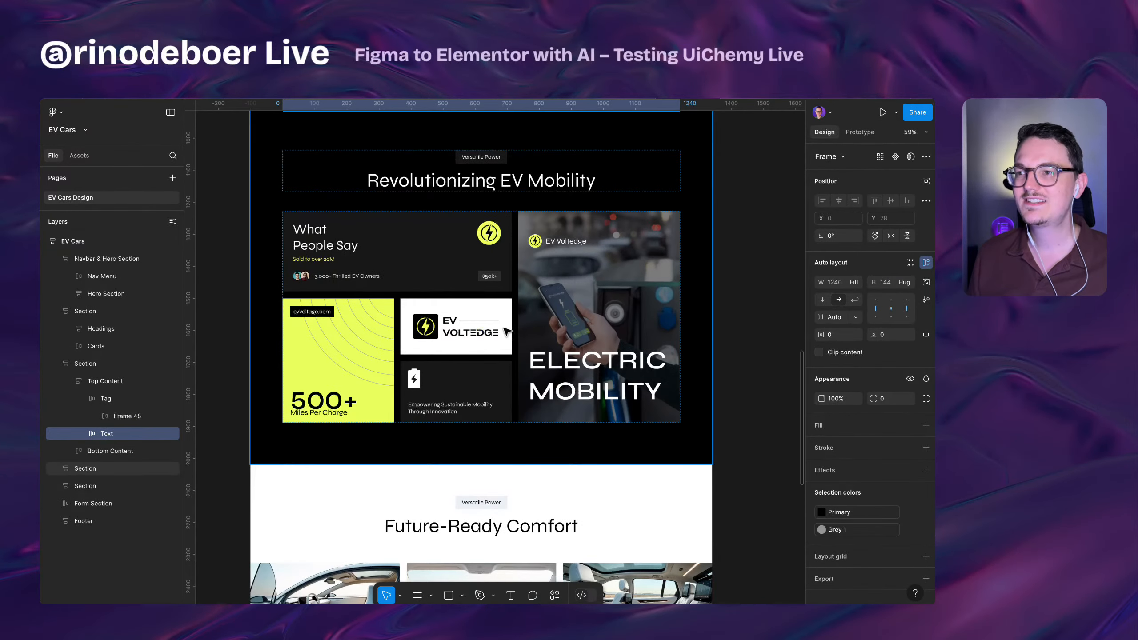
pyautogui.scroll(1, 507, 331)
pyautogui.click(493, 343)
pyautogui.scroll(-4, 478, 352)
pyautogui.scroll(5, 327, 243)
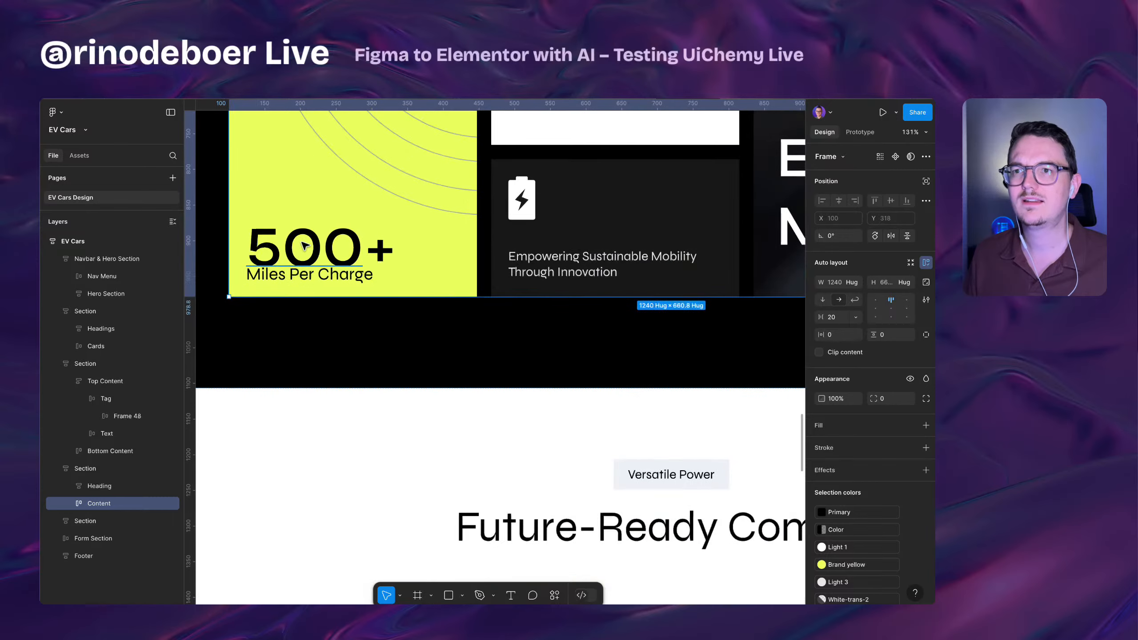
pyautogui.keyDown('super'); pyautogui.click(312, 249); pyautogui.keyUp('super')
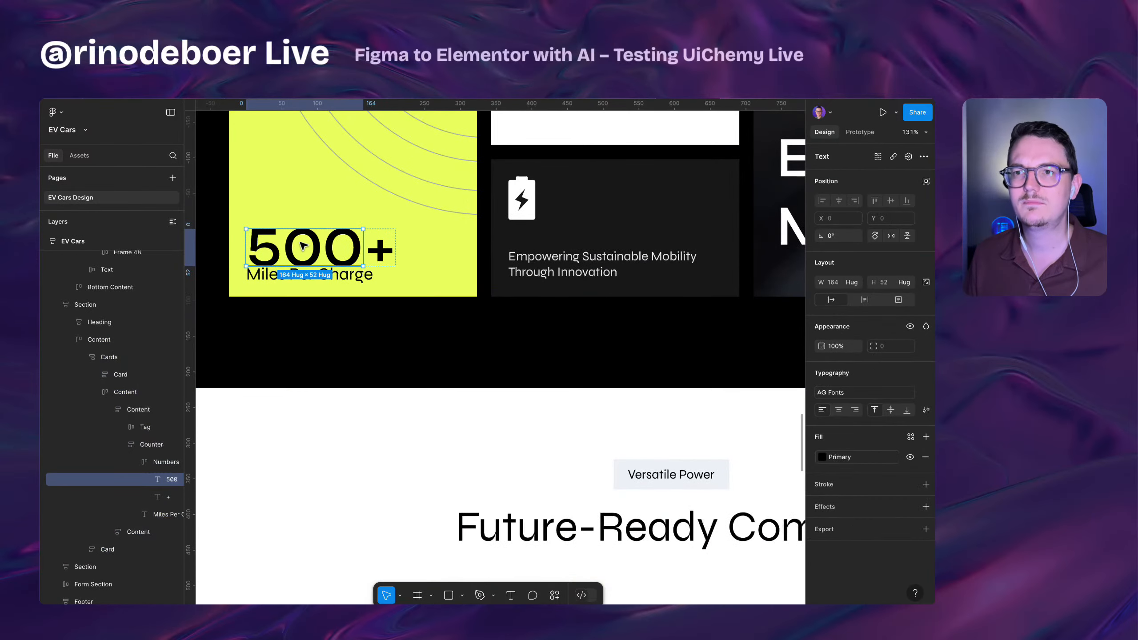
pyautogui.click(148, 463)
pyautogui.click(835, 317)
pyautogui.write('16')
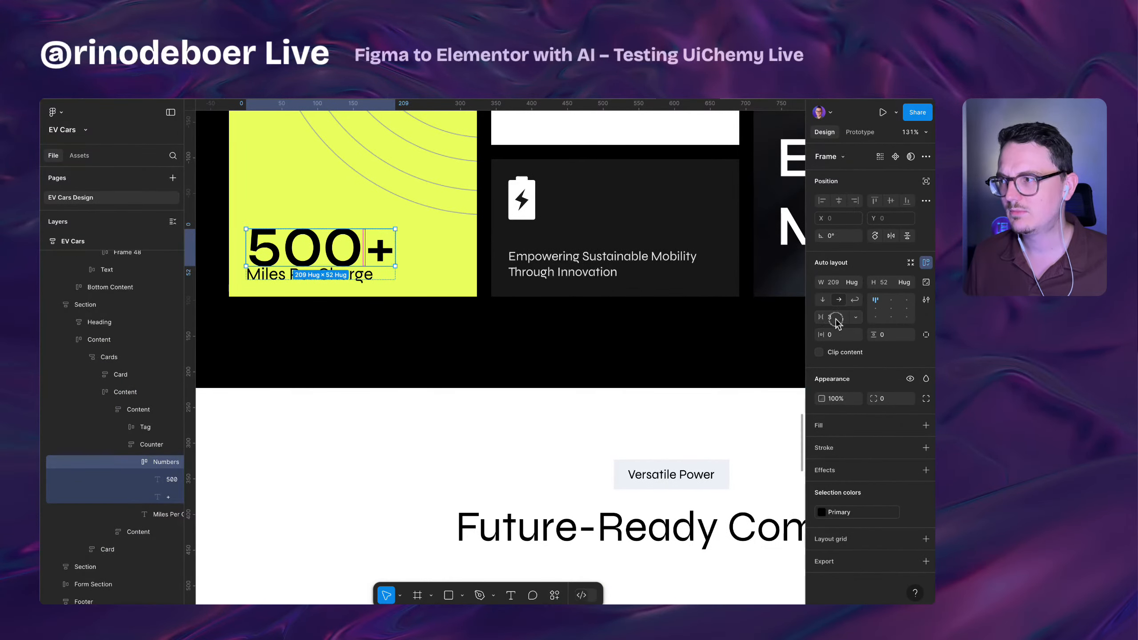
pyautogui.press('Return')
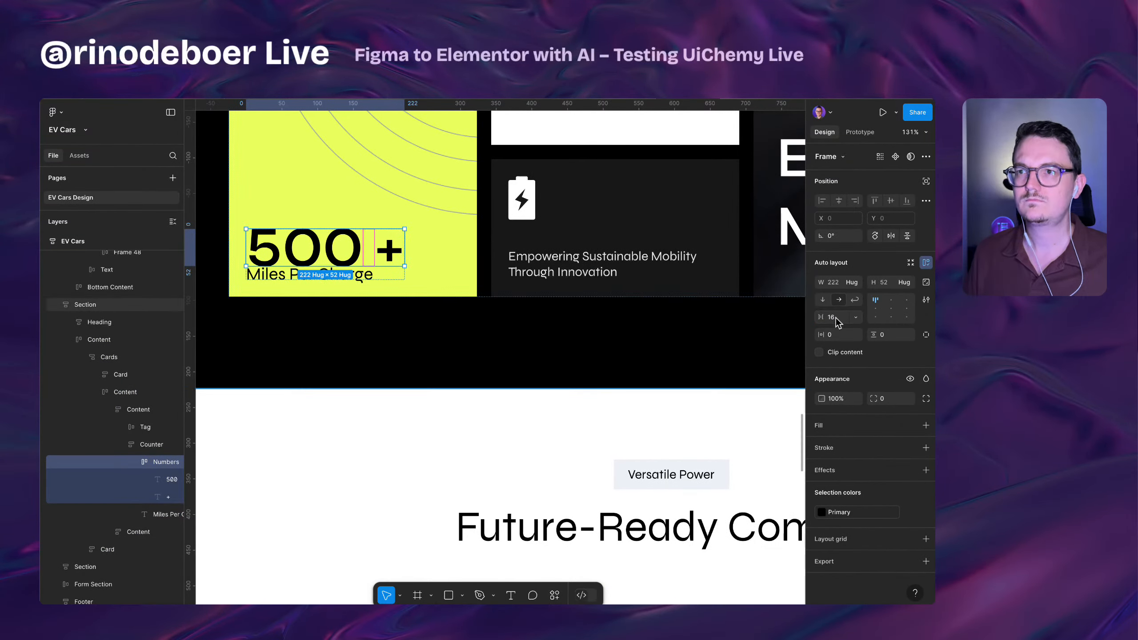
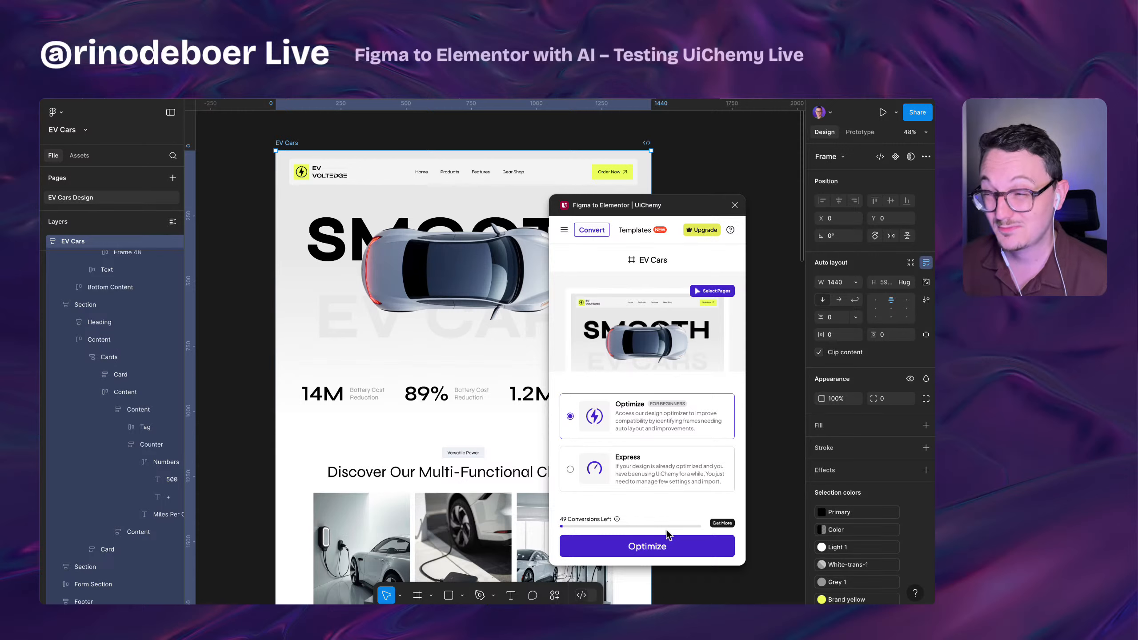
# - Start UiChemy's Optimize workflow for the EV Cars frame and open its Optimization Companion
pyautogui.click(656, 549)
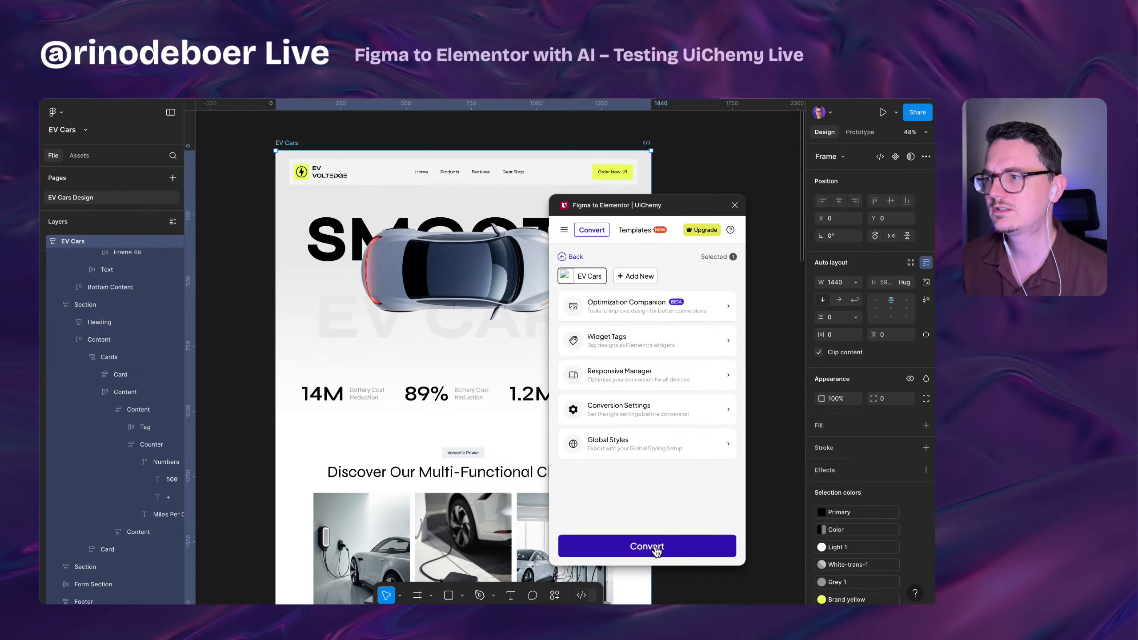
pyautogui.moveTo(633, 206); pyautogui.dragTo(317, 201)
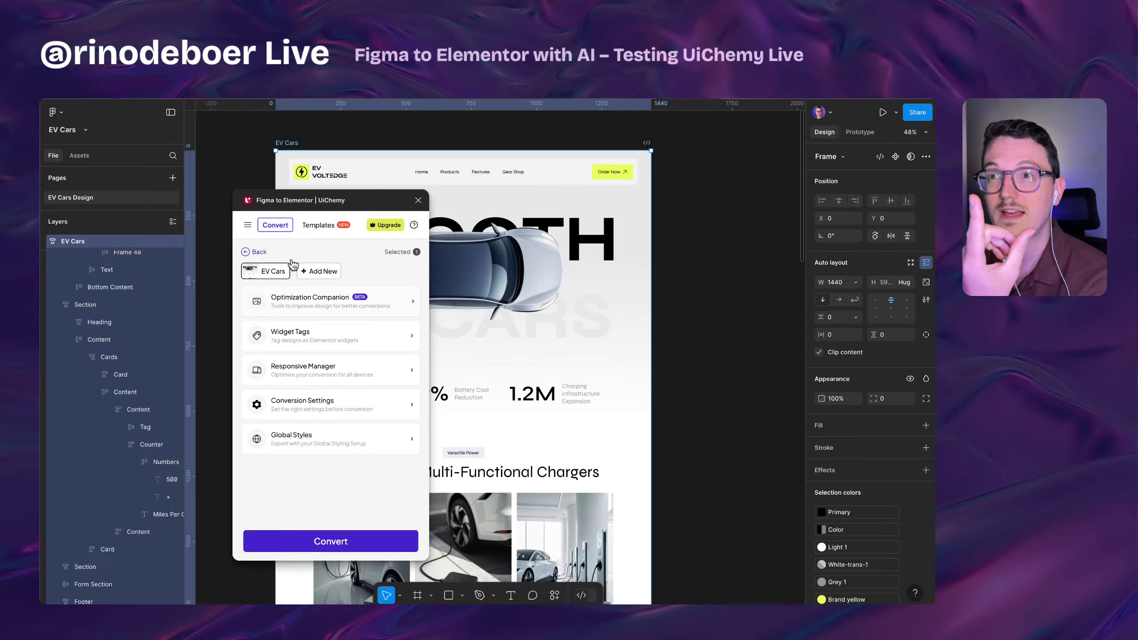
pyautogui.click(303, 308)
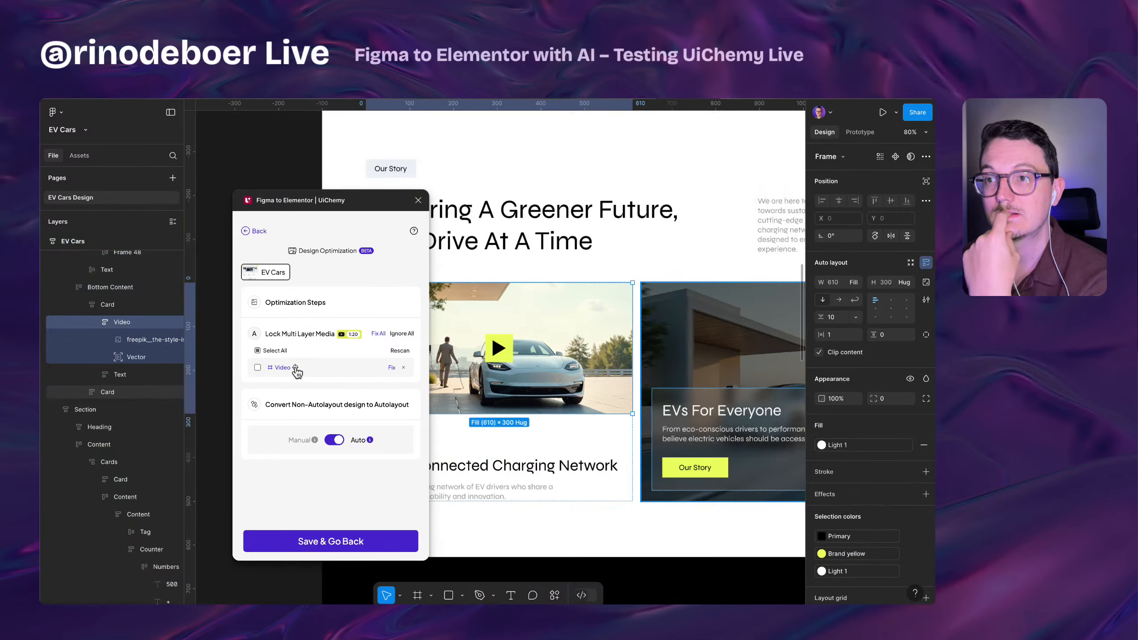
# - Locate the Video frame listed under Lock Multi Layer Media in the design and apply the fix to it
pyautogui.click(282, 368)
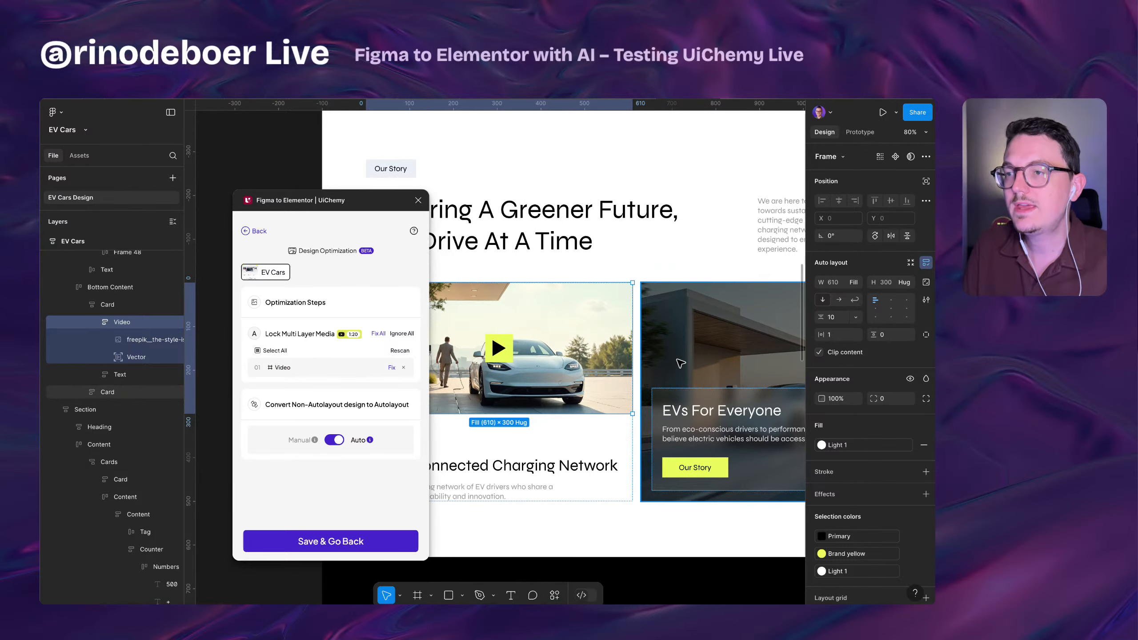
pyautogui.hscroll(-3, 680, 362)
pyautogui.scroll(1, 680, 362)
pyautogui.scroll(-1, 681, 362)
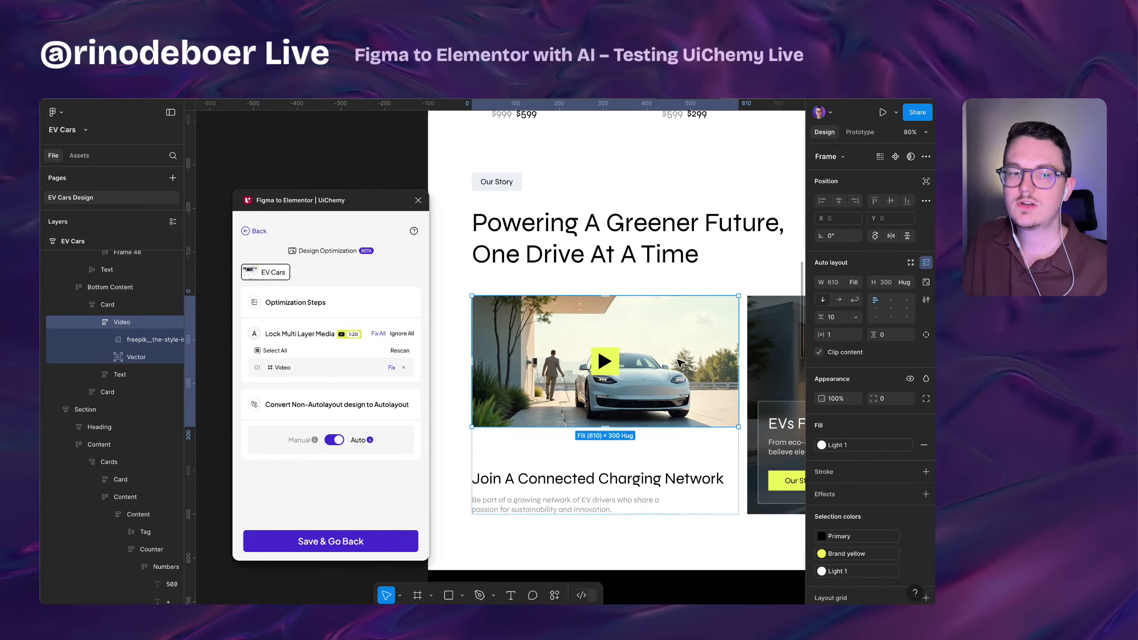
pyautogui.scroll(-1, 680, 363)
pyautogui.hscroll(-2, 680, 362)
pyautogui.scroll(1, 680, 363)
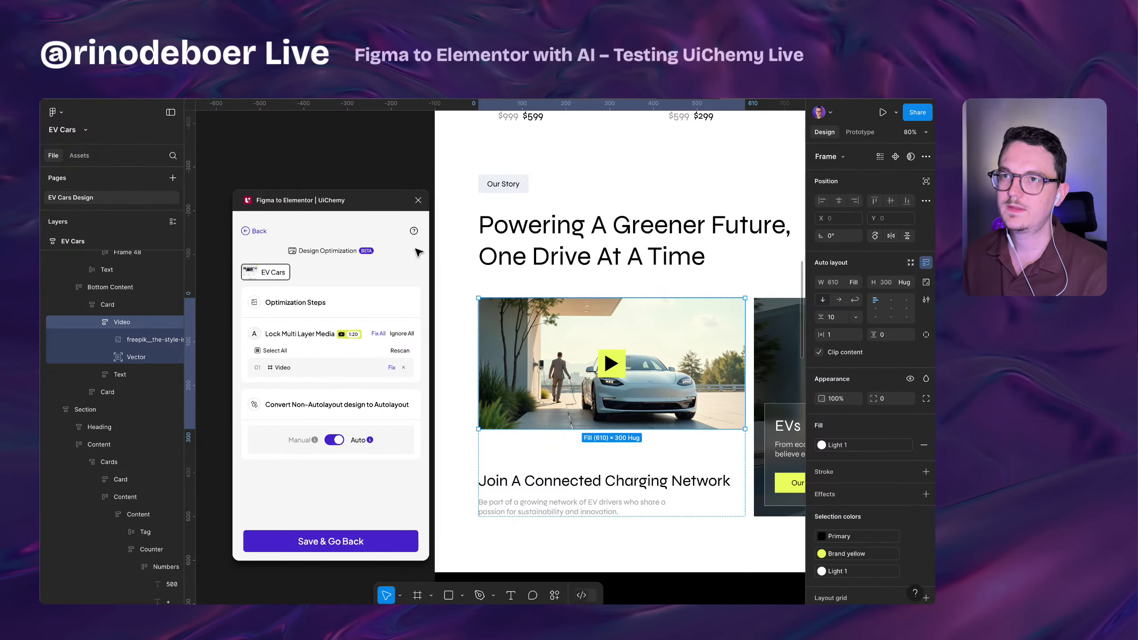
pyautogui.moveTo(318, 200); pyautogui.dragTo(305, 200)
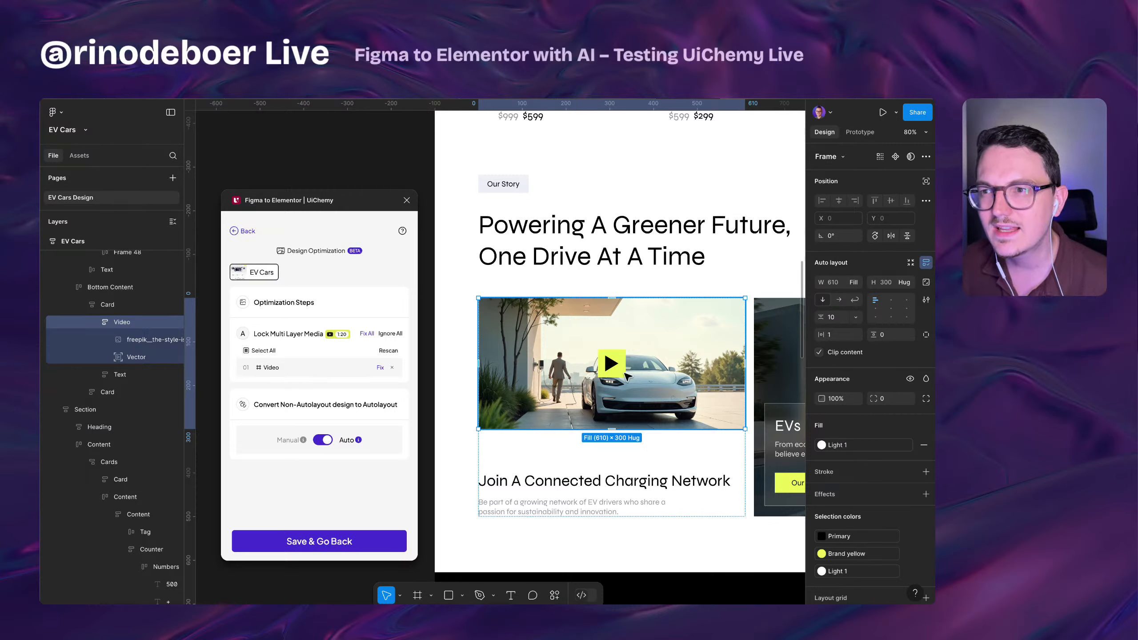
pyautogui.click(381, 367)
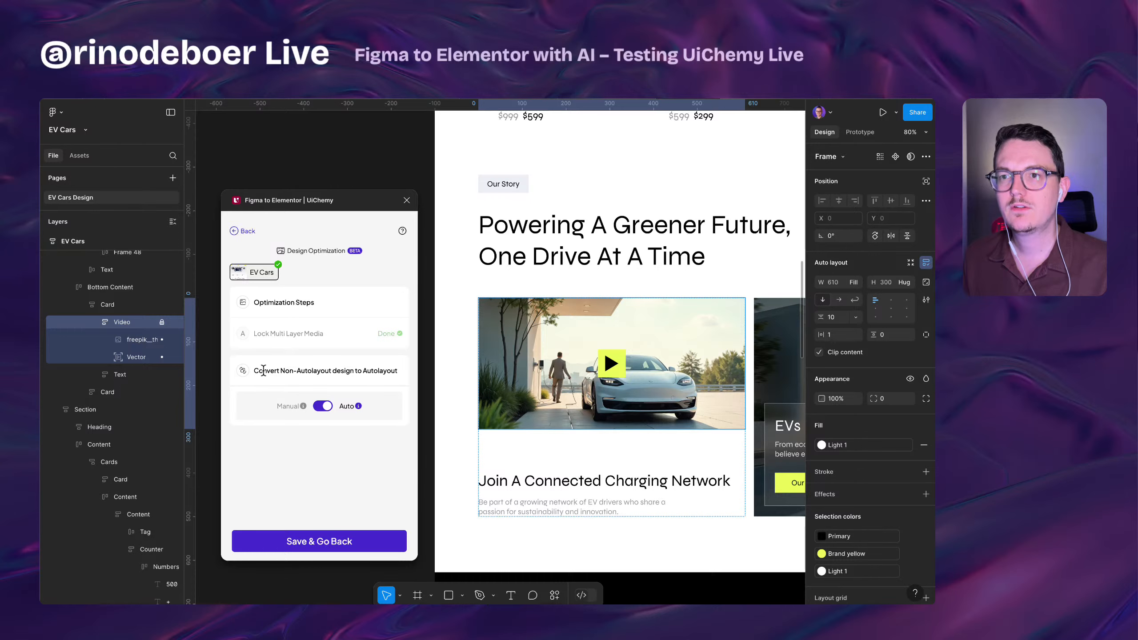
# - Select the whole EV Cars frame and position the UiChemy window beside it
pyautogui.moveTo(266, 370); pyautogui.dragTo(378, 371)
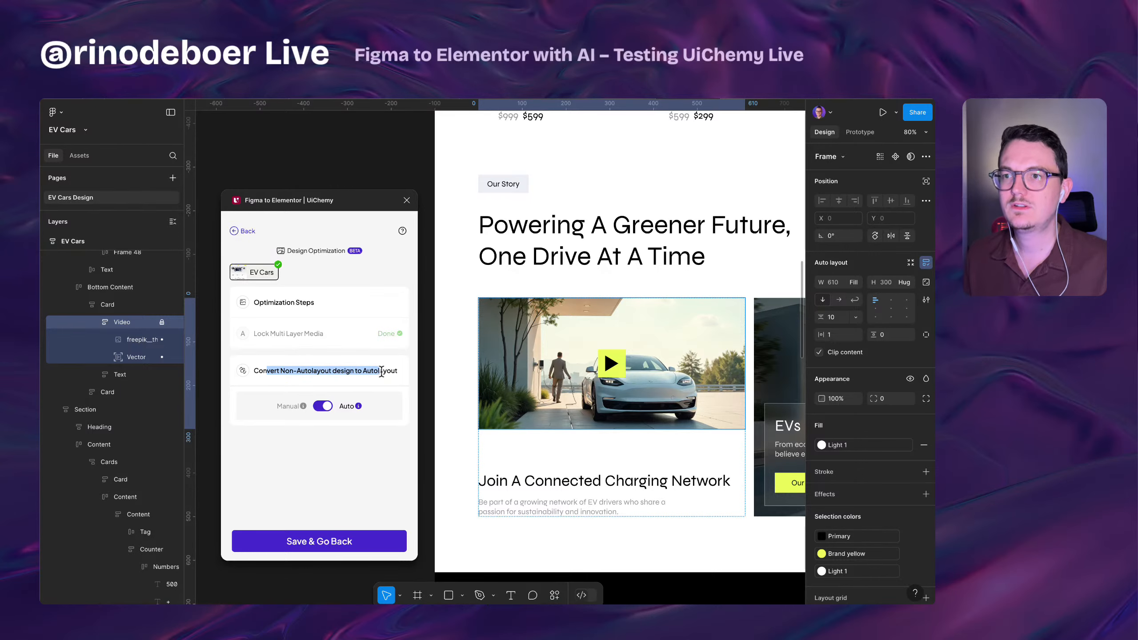
pyautogui.click(381, 372)
pyautogui.scroll(-5, 506, 368)
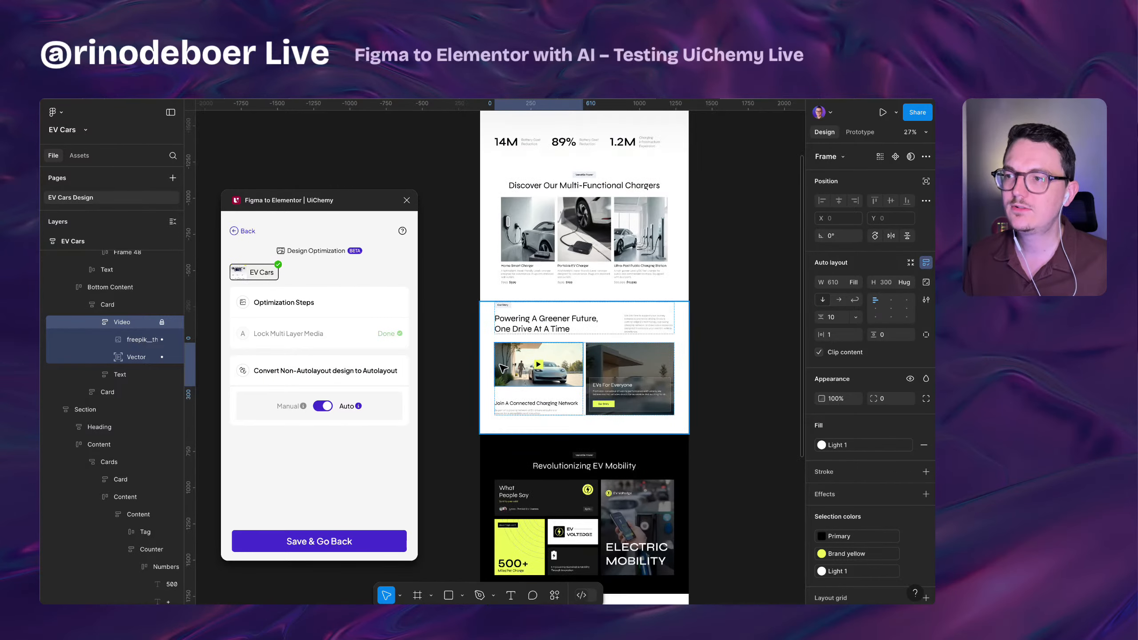
pyautogui.scroll(5, 569, 426)
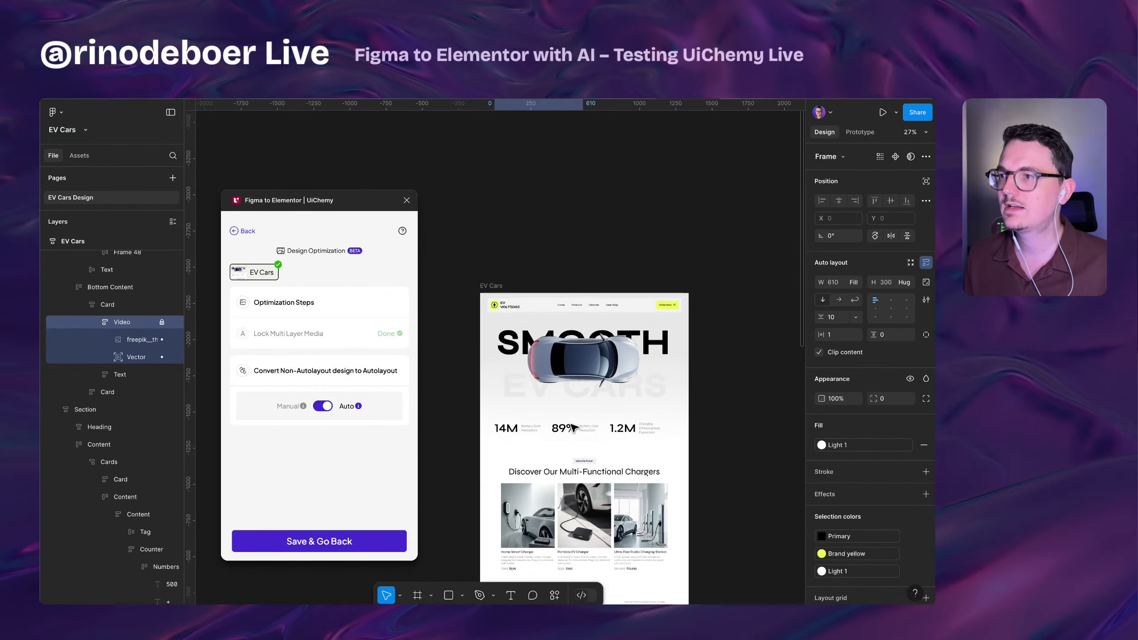
pyautogui.click(494, 287)
pyautogui.scroll(-3, 620, 339)
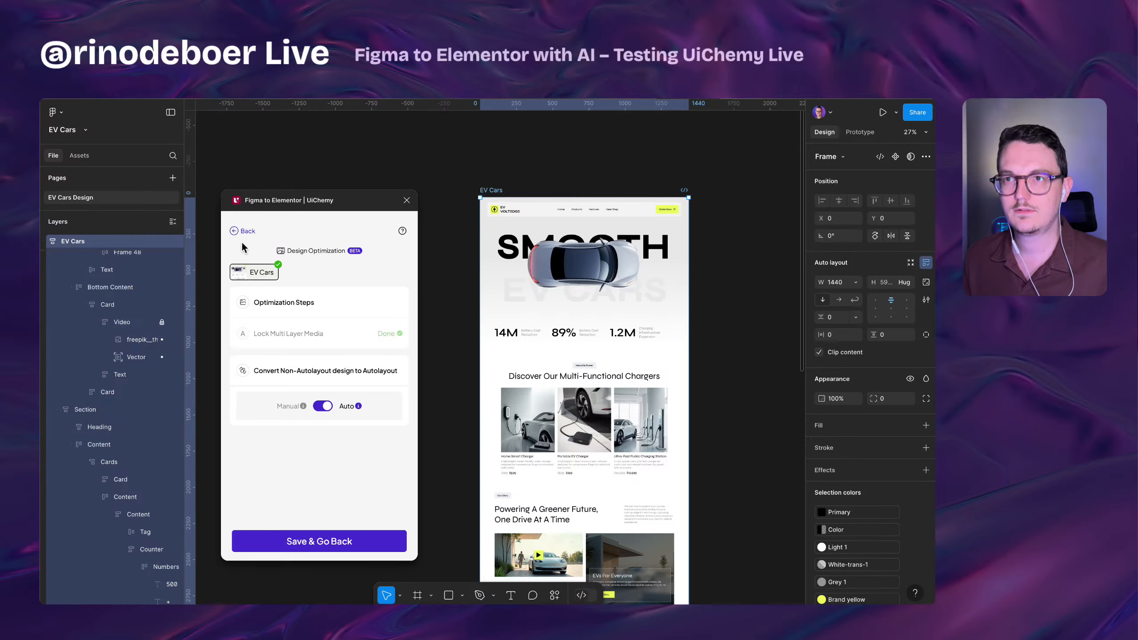
pyautogui.moveTo(361, 206); pyautogui.dragTo(389, 214)
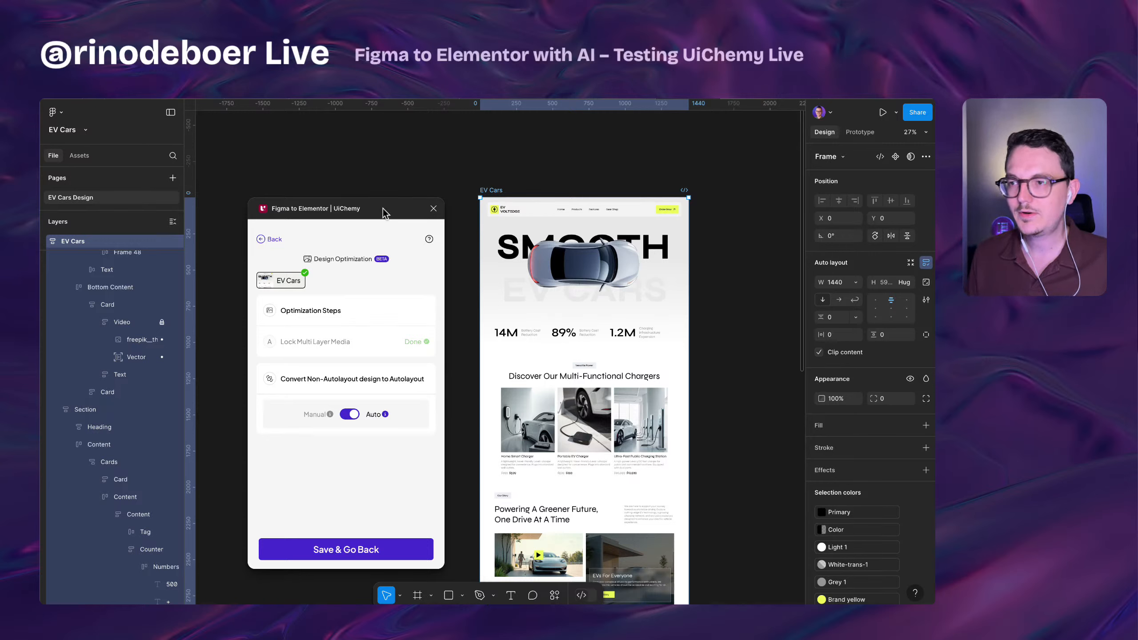
pyautogui.moveTo(387, 214); pyautogui.dragTo(370, 202)
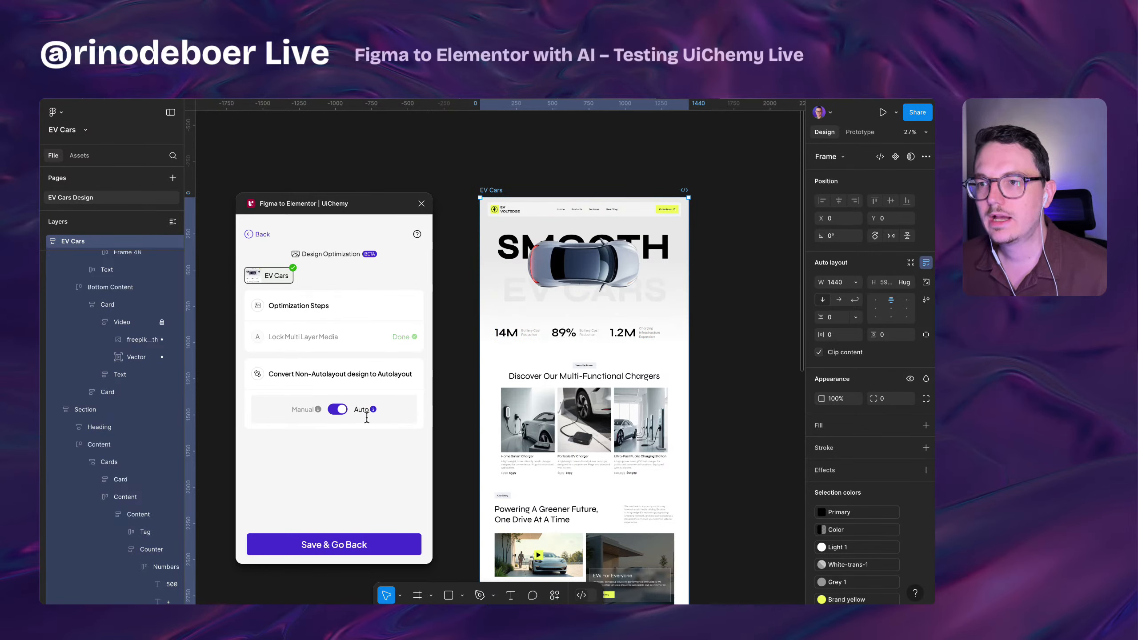
# - Compare the Manual and Auto options for autolayout conversion, keep Auto, and save the optimization settings
pyautogui.moveTo(374, 409)
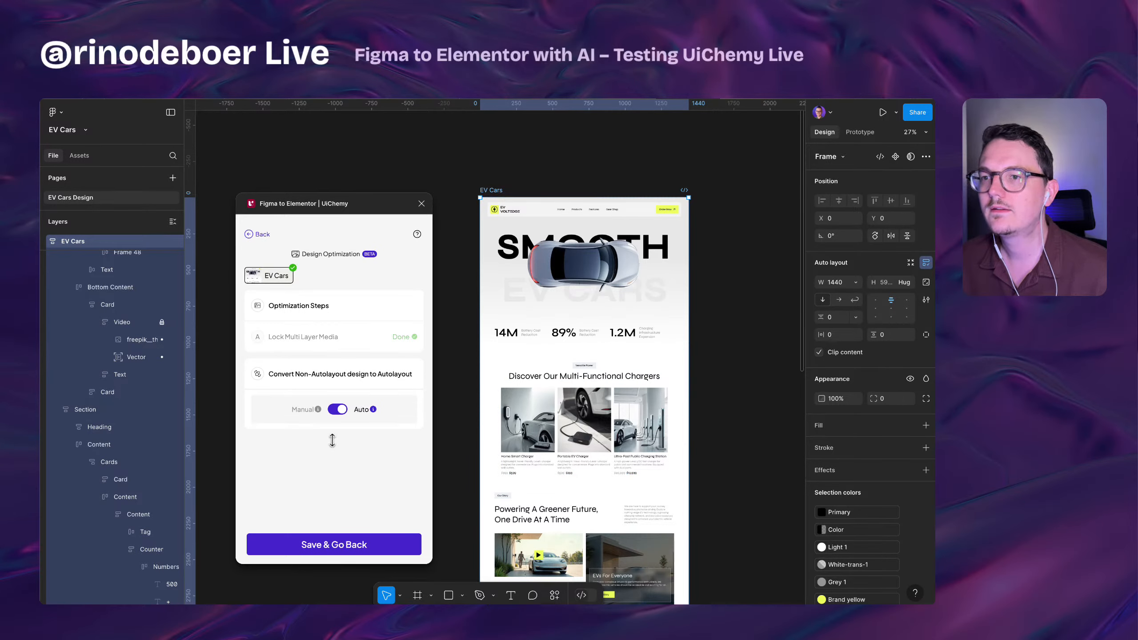
pyautogui.click(338, 409)
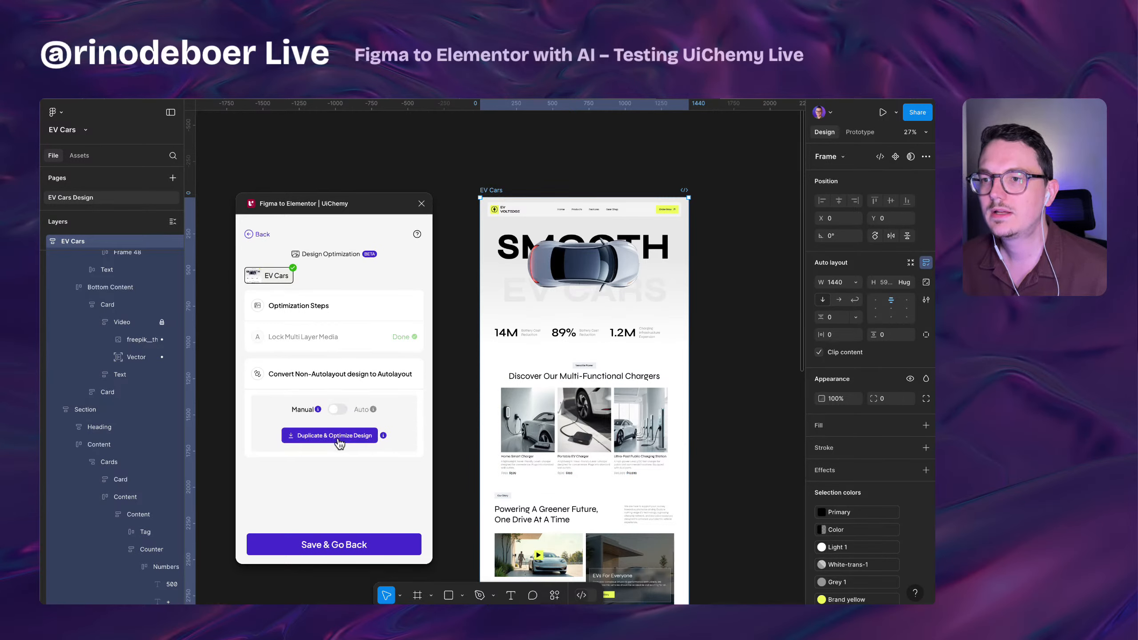
pyautogui.moveTo(315, 406)
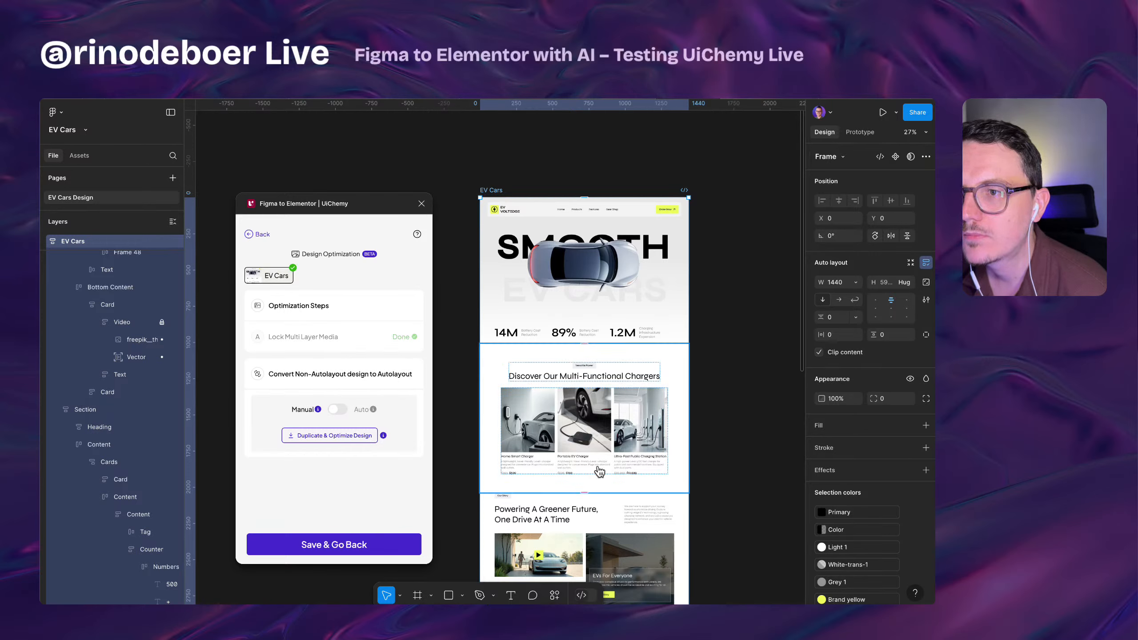
pyautogui.click(338, 409)
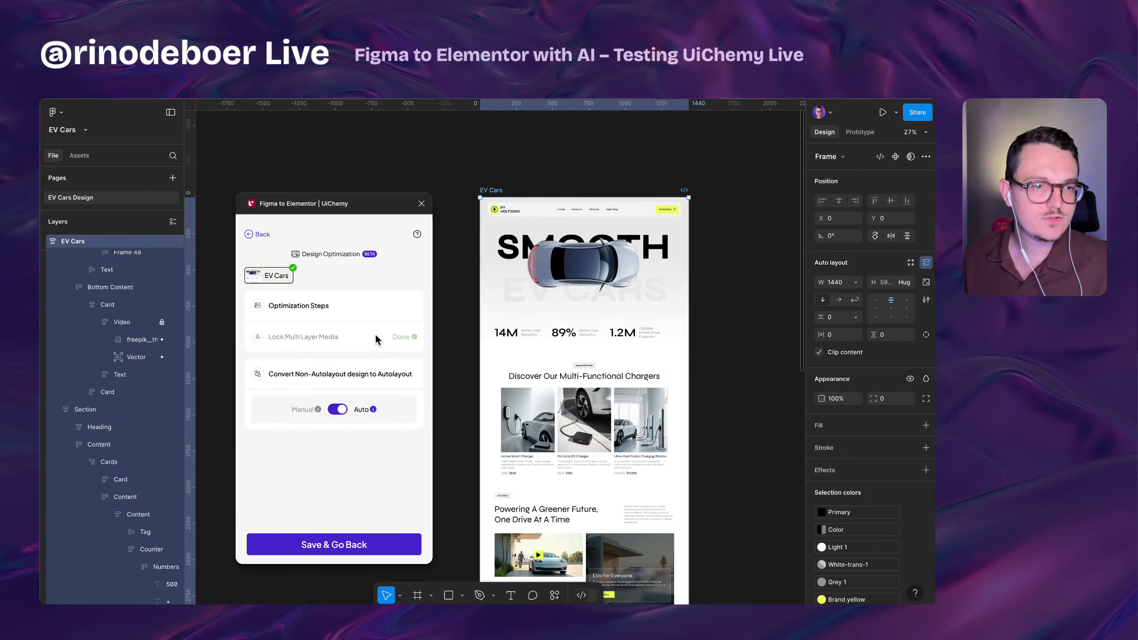
pyautogui.moveTo(374, 409)
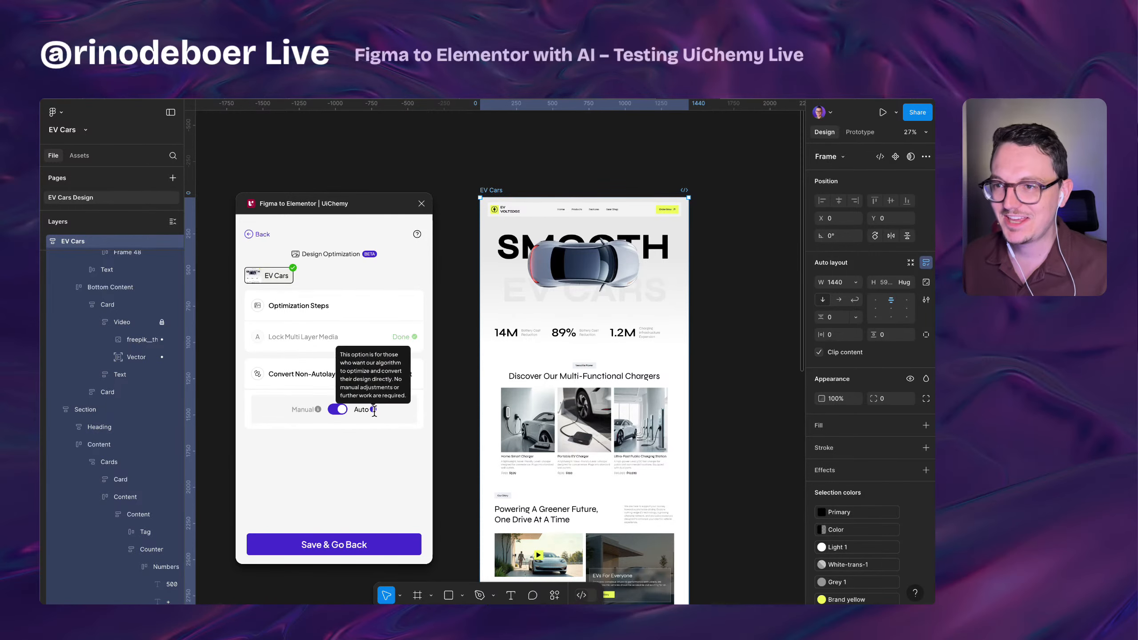
pyautogui.click(354, 544)
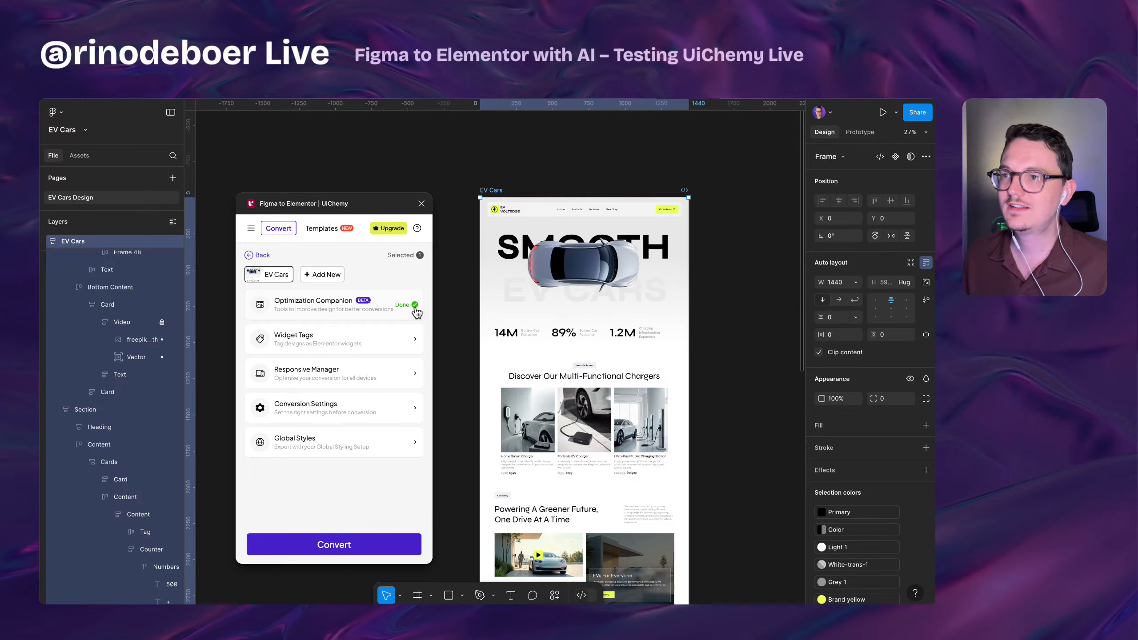
# - Open Widget Tags, show the tagging on the EV Cars design, and inspect the Order Now button's tags
pyautogui.click(356, 349)
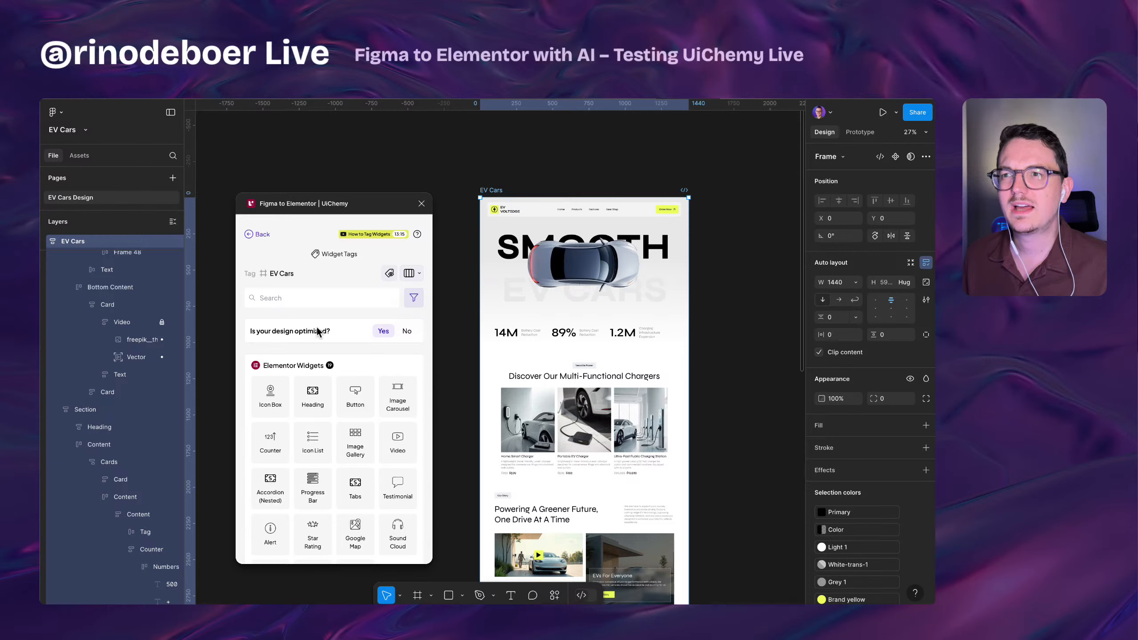
pyautogui.click(389, 274)
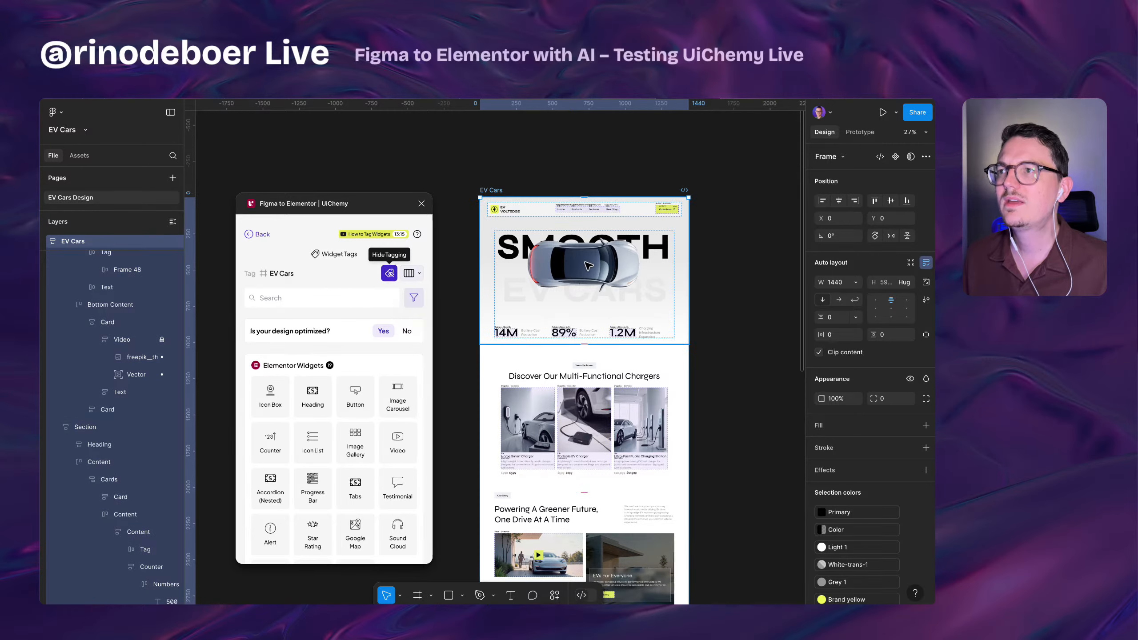
pyautogui.scroll(1, 692, 181)
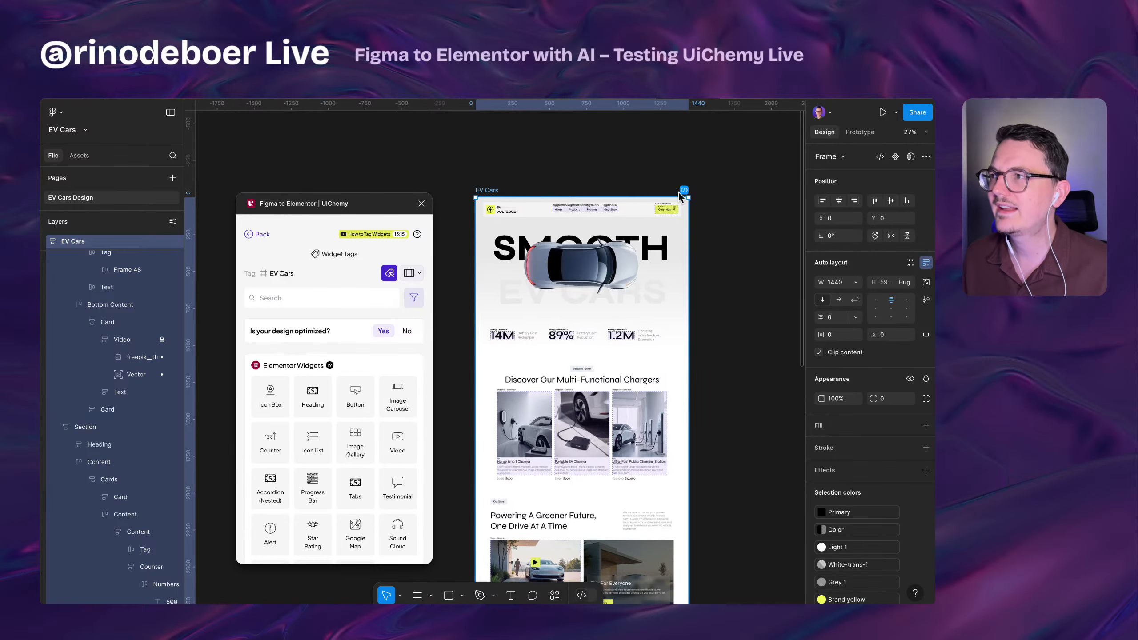
pyautogui.scroll(10, 658, 237)
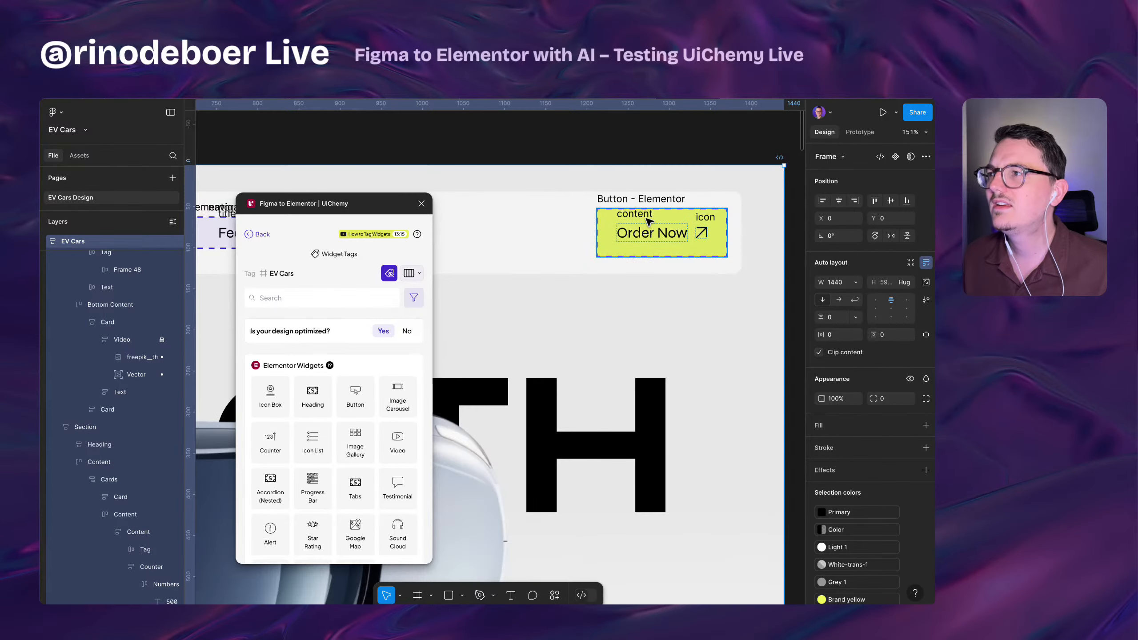
pyautogui.scroll(-1, 656, 219)
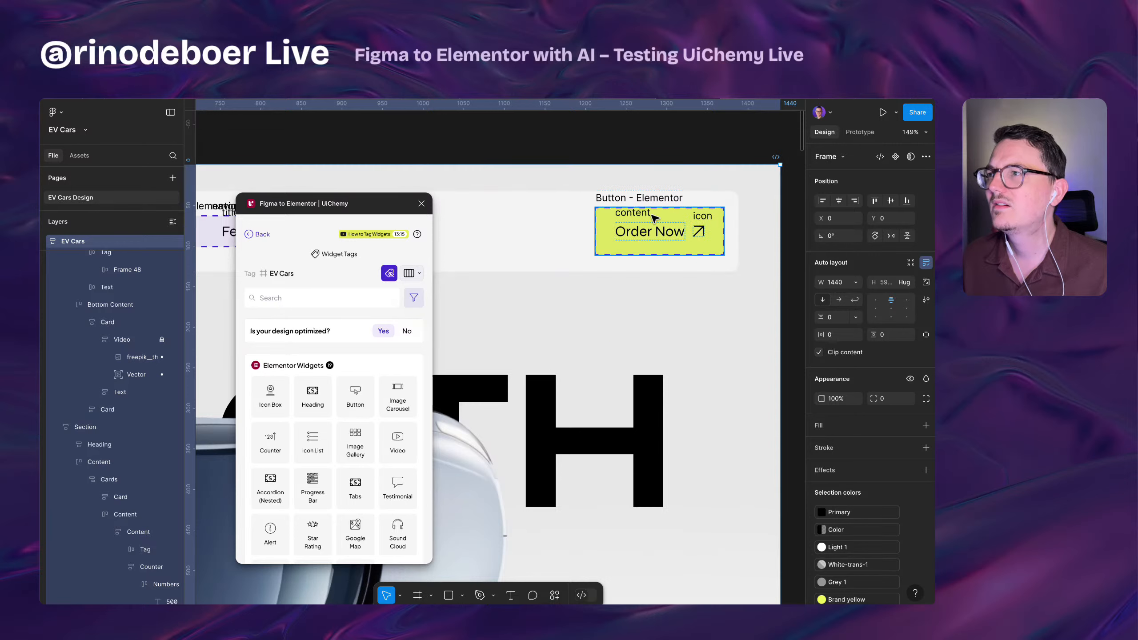
# - Select the Order Now button in the header and review its tagged text, icon, link and icon position
pyautogui.scroll(-5, 657, 218)
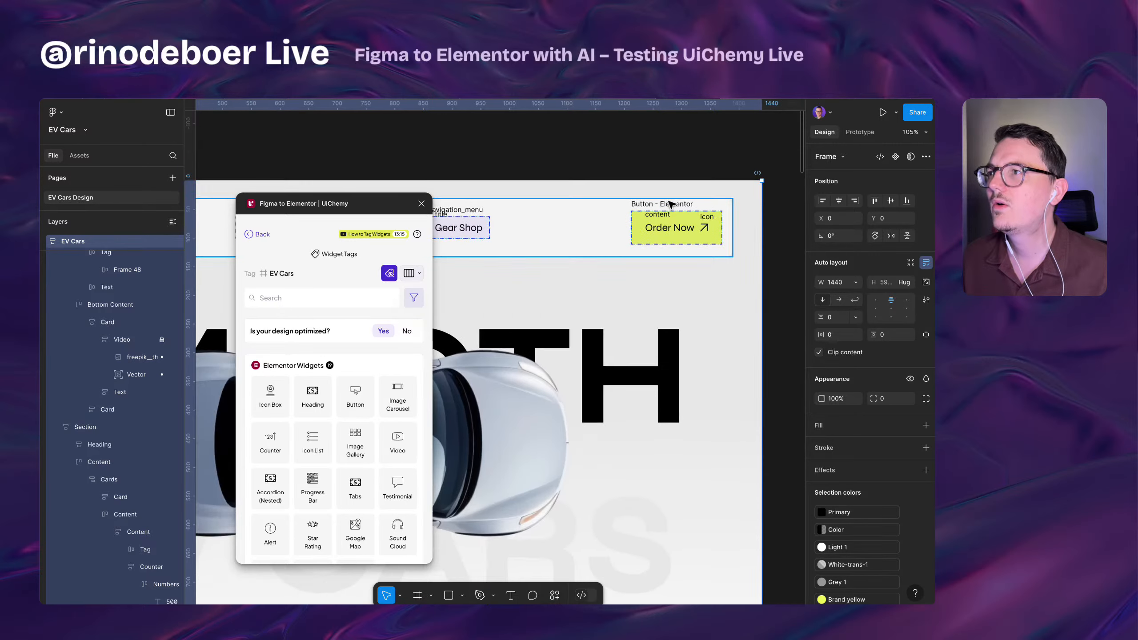
pyautogui.scroll(5, 674, 209)
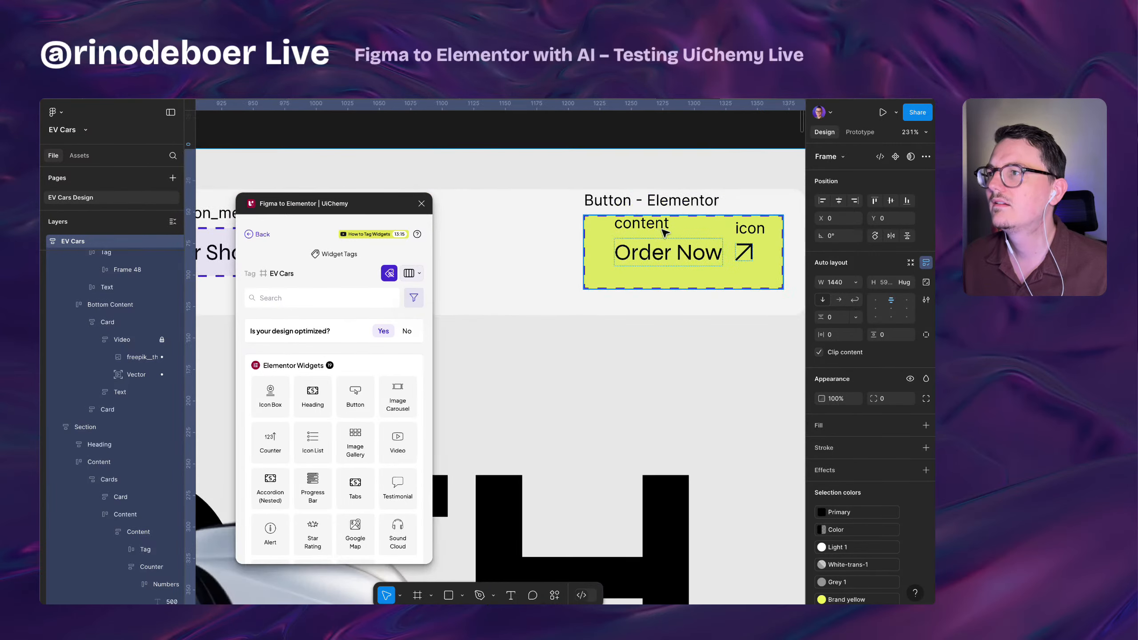
pyautogui.click(685, 230)
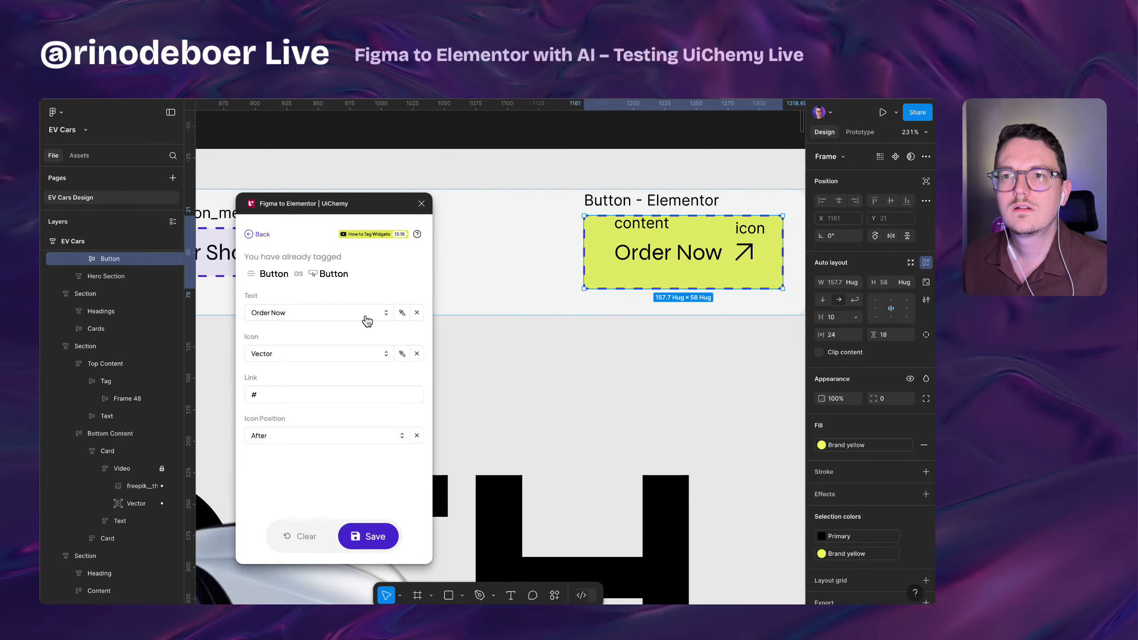
# - Deselect the button and examine the widget tag labels over the header's navigation menu from Home to Gear Shop
pyautogui.scroll(-8, 638, 254)
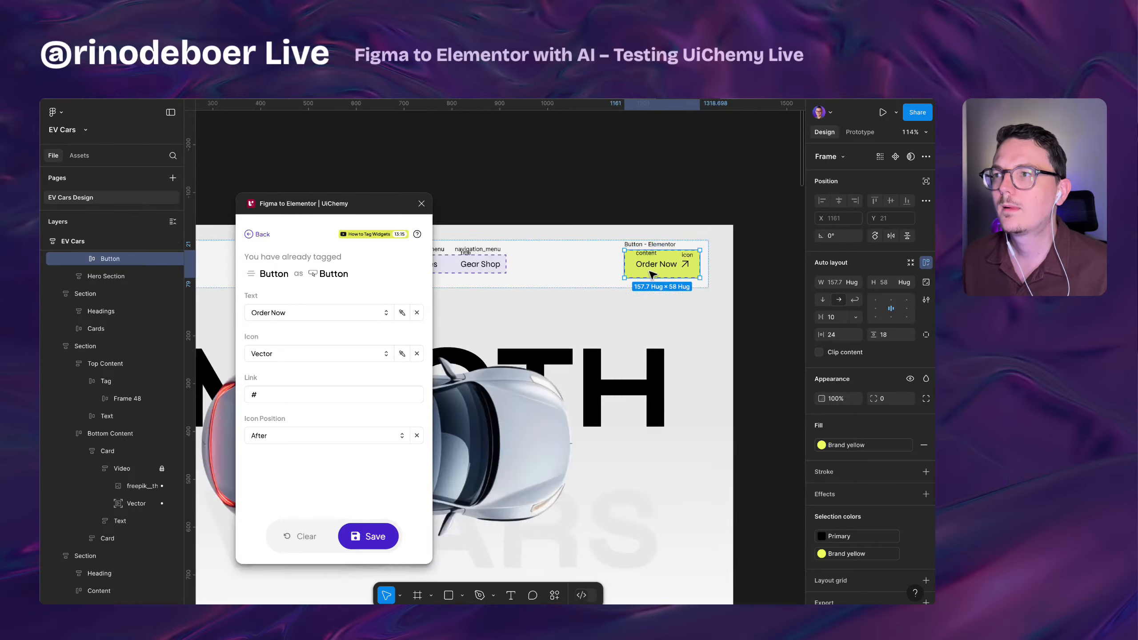
pyautogui.click(560, 207)
pyautogui.scroll(5, 575, 179)
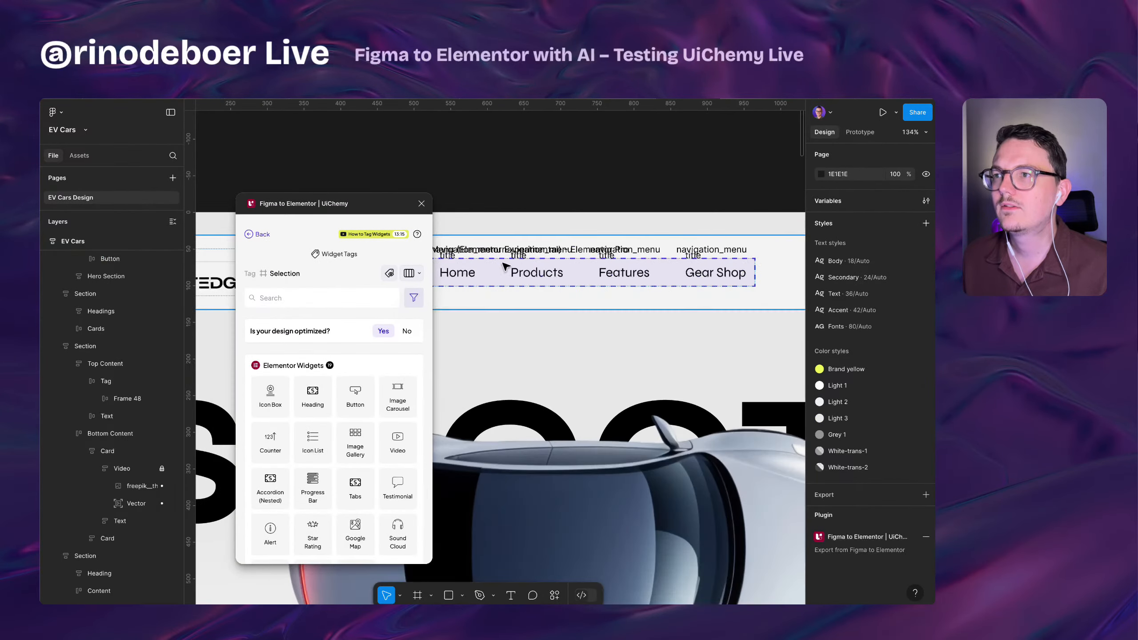
pyautogui.hscroll(-2, 575, 175)
pyautogui.scroll(5, 563, 259)
pyautogui.scroll(-5, 564, 259)
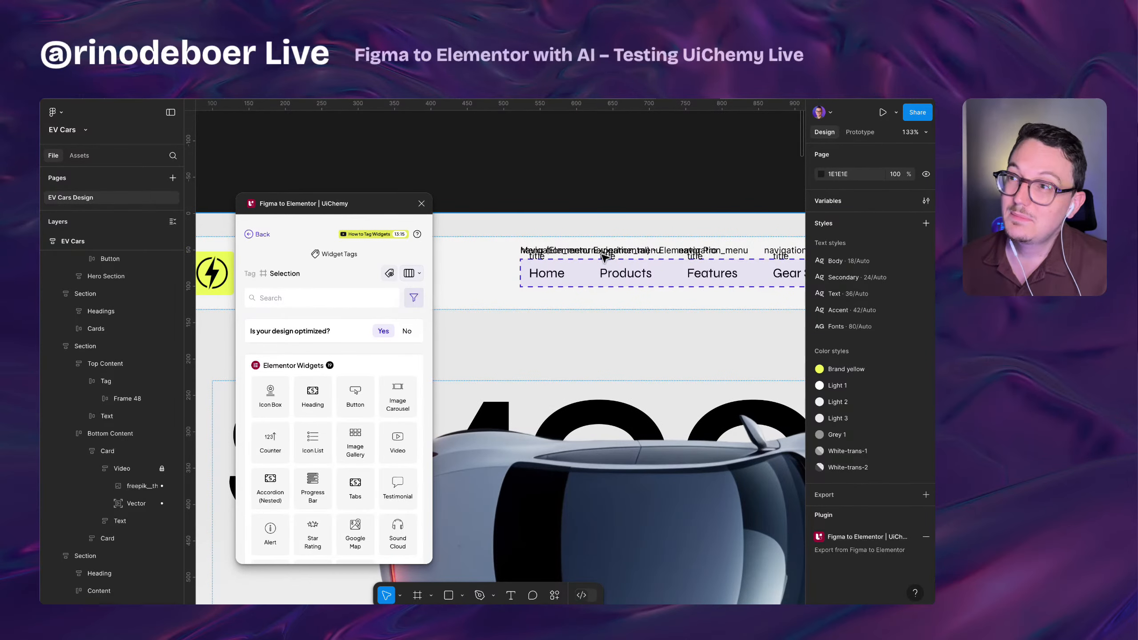
pyautogui.scroll(5, 600, 253)
pyautogui.scroll(4, 502, 259)
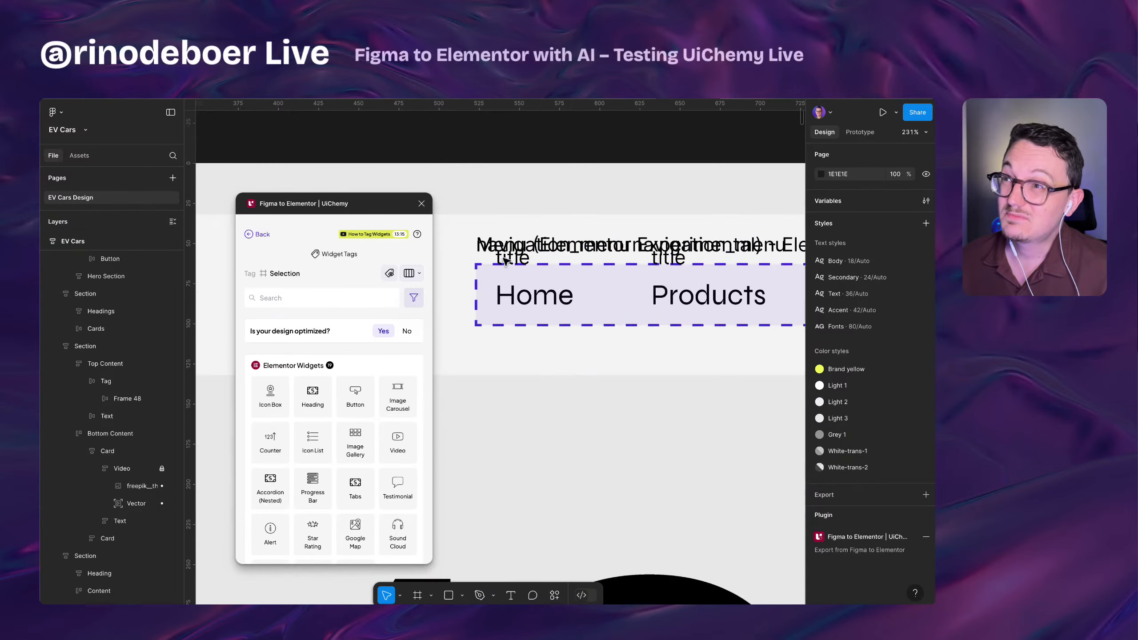
pyautogui.scroll(-4, 551, 249)
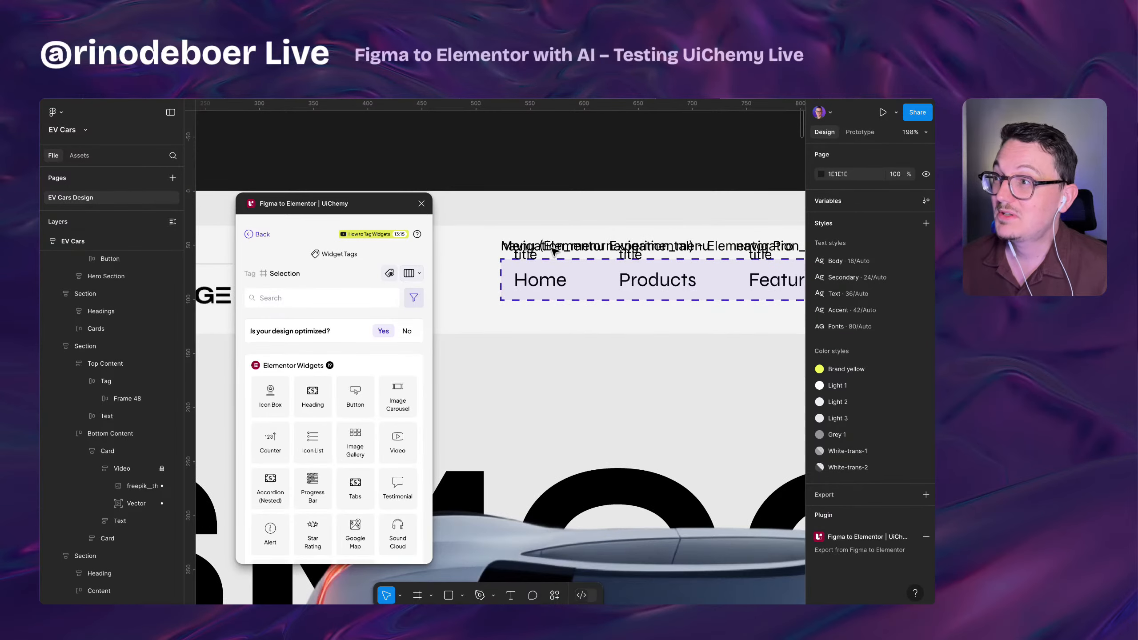
pyautogui.scroll(2, 554, 251)
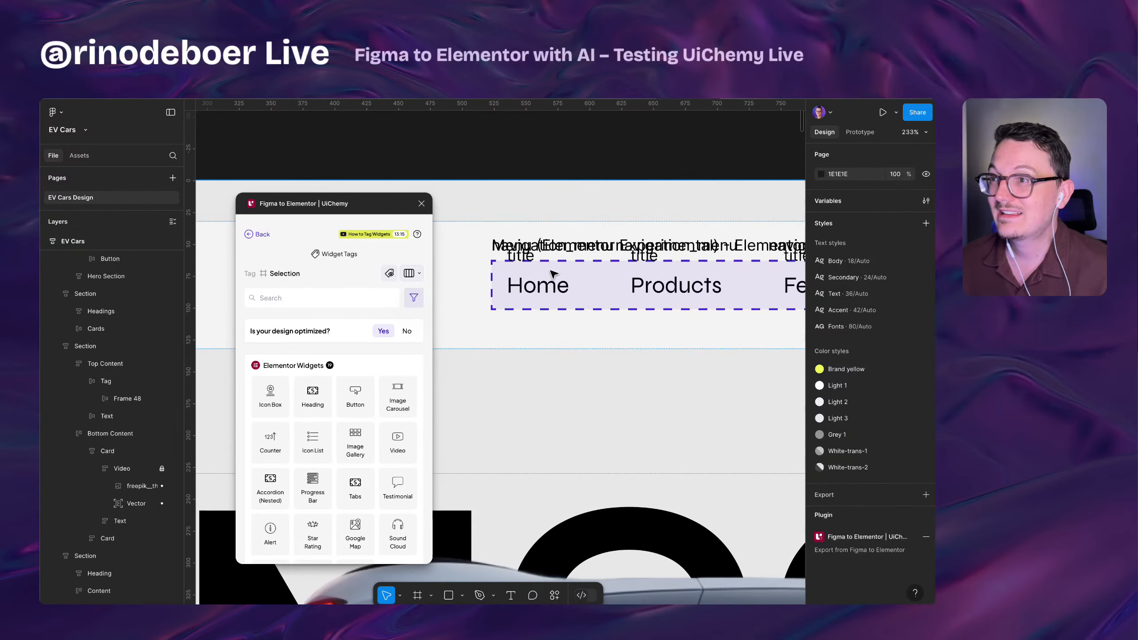
# - Select the Home link inside the Nav Menu frame and inspect how the Navbar and its links are tagged
pyautogui.click(553, 268)
pyautogui.scroll(-2, 556, 269)
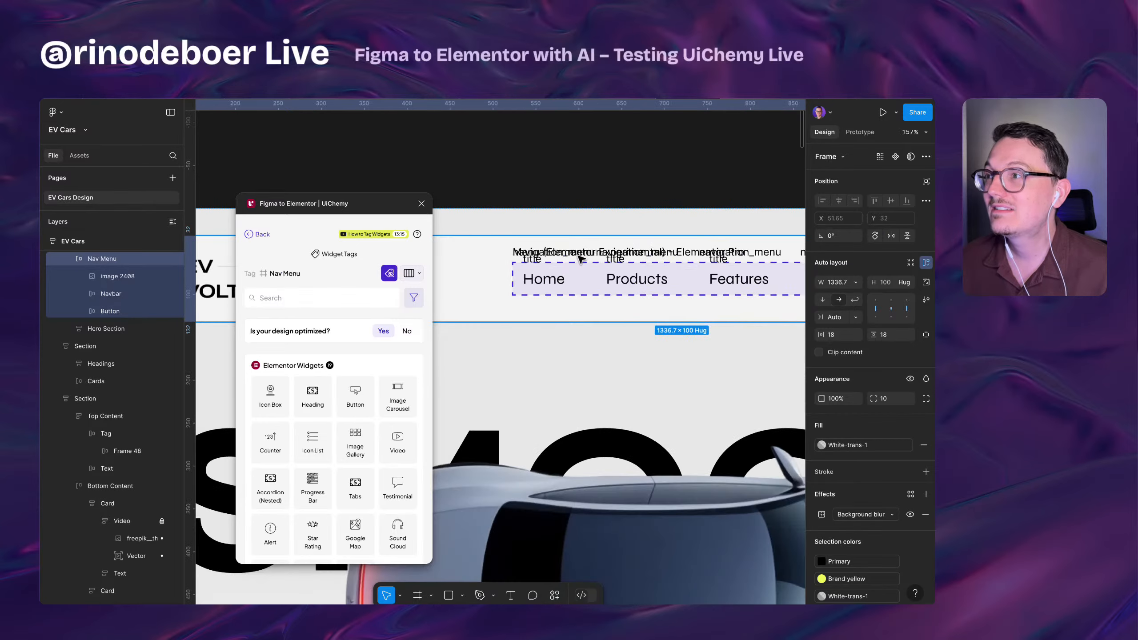
pyautogui.scroll(2, 555, 274)
pyautogui.click(554, 294)
pyautogui.click(554, 294)
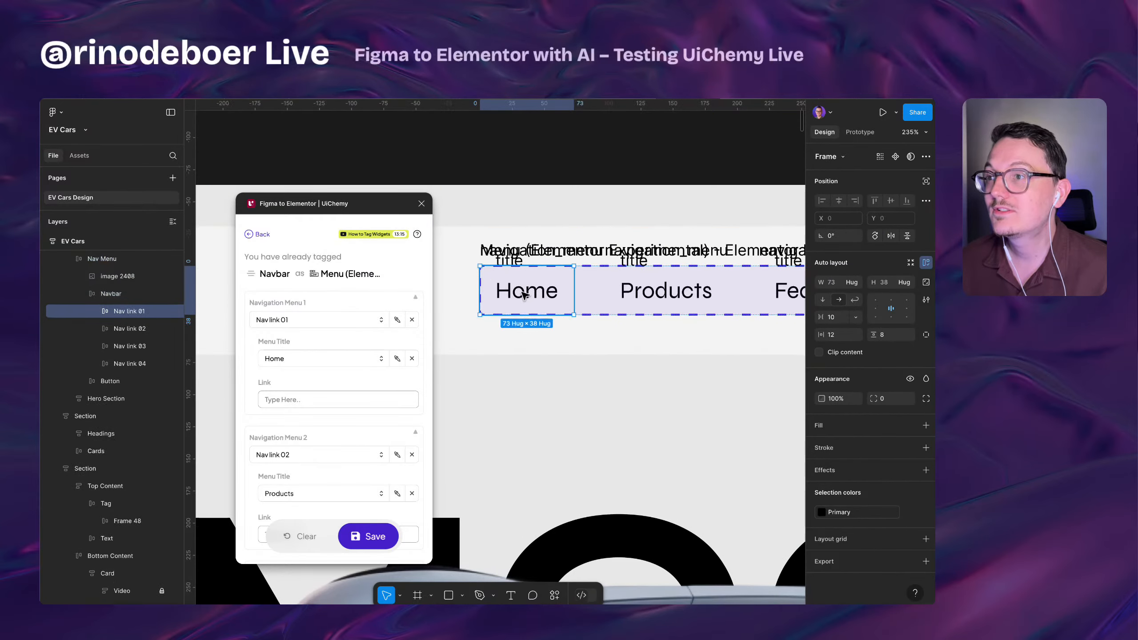
# - Clear the selection and examine the tagging across the header, hero section and charger cards
pyautogui.scroll(-5, 554, 294)
pyautogui.click(550, 218)
pyautogui.moveTo(474, 219); pyautogui.dragTo(643, 210)
pyautogui.scroll(-3, 560, 265)
pyautogui.moveTo(571, 291); pyautogui.dragTo(551, 221)
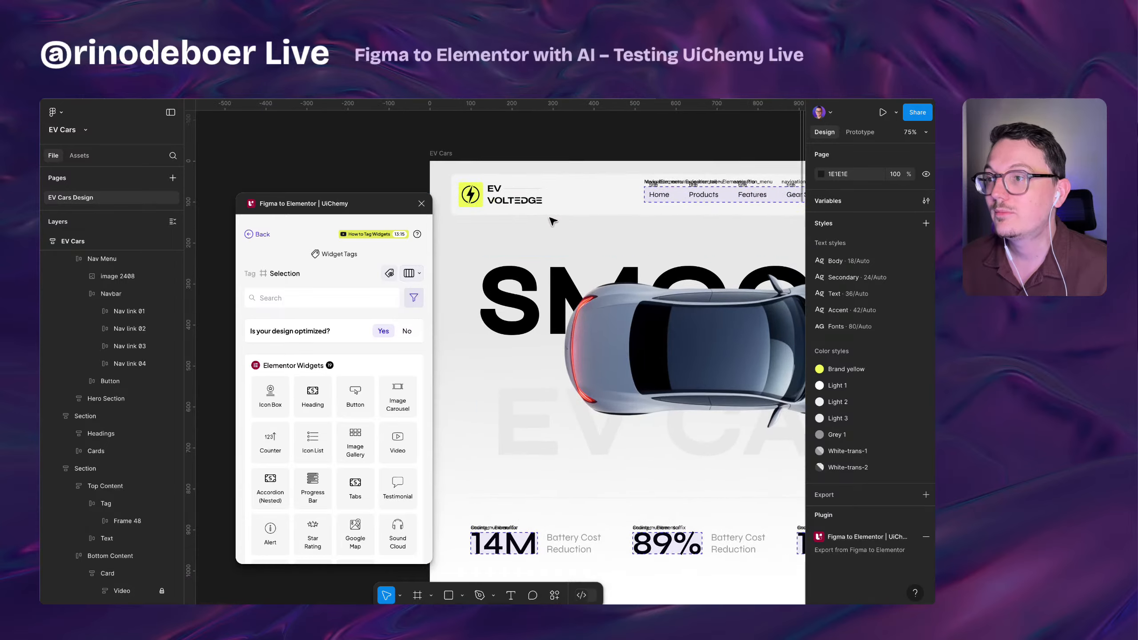
pyautogui.scroll(-2, 563, 275)
pyautogui.moveTo(713, 234); pyautogui.dragTo(670, 207)
pyautogui.scroll(-1, 631, 321)
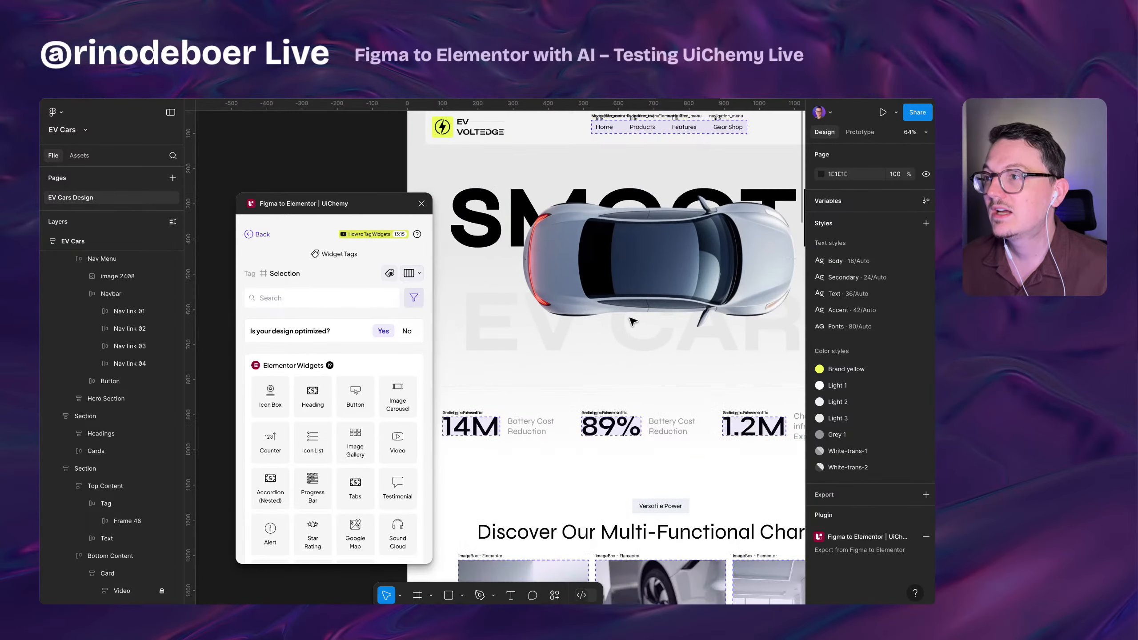
pyautogui.scroll(-1, 631, 321)
pyautogui.scroll(-1, 631, 321)
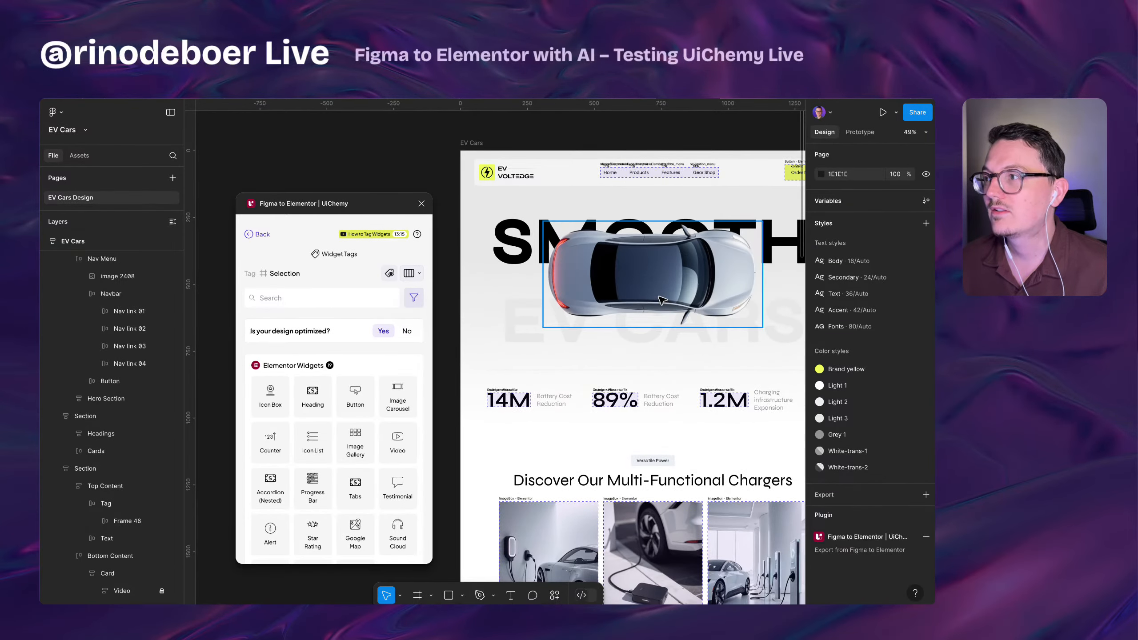
# - Check the hero's car image against the available Elementor widgets, and check the SMOOTH and EV CARS texts for tags
pyautogui.click(663, 307)
pyautogui.moveTo(727, 287); pyautogui.dragTo(676, 297)
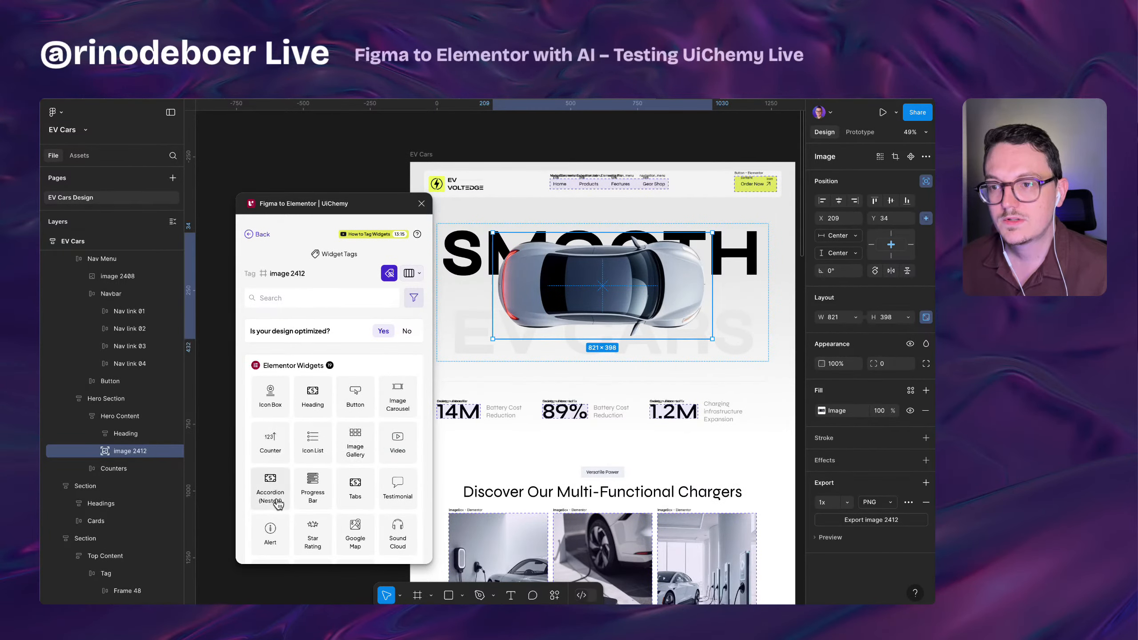
pyautogui.scroll(-2, 366, 502)
pyautogui.scroll(-1, 367, 506)
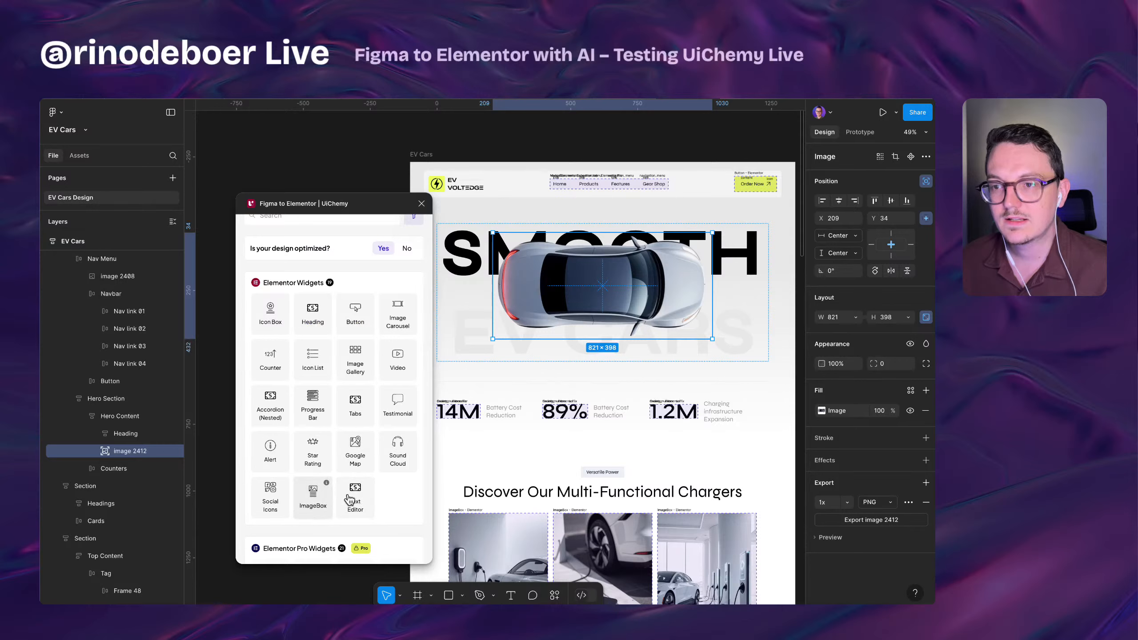
pyautogui.click(741, 259)
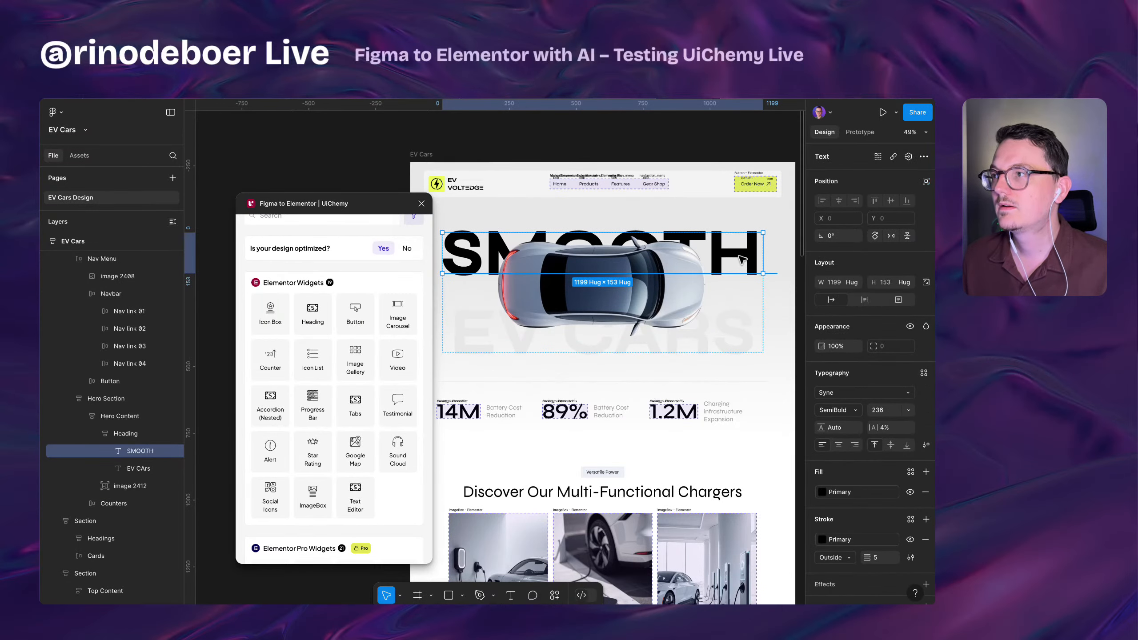
pyautogui.click(729, 344)
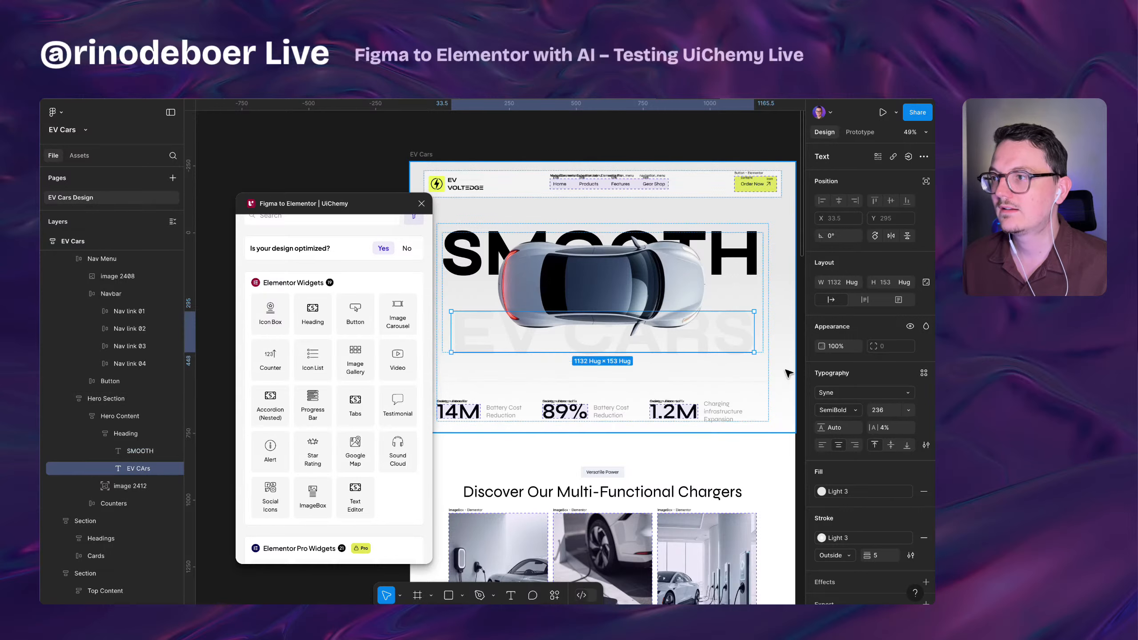
# - Select the Numbers frame of the 1.2M counter and inspect its Counter tag settings
pyautogui.scroll(-3, 737, 317)
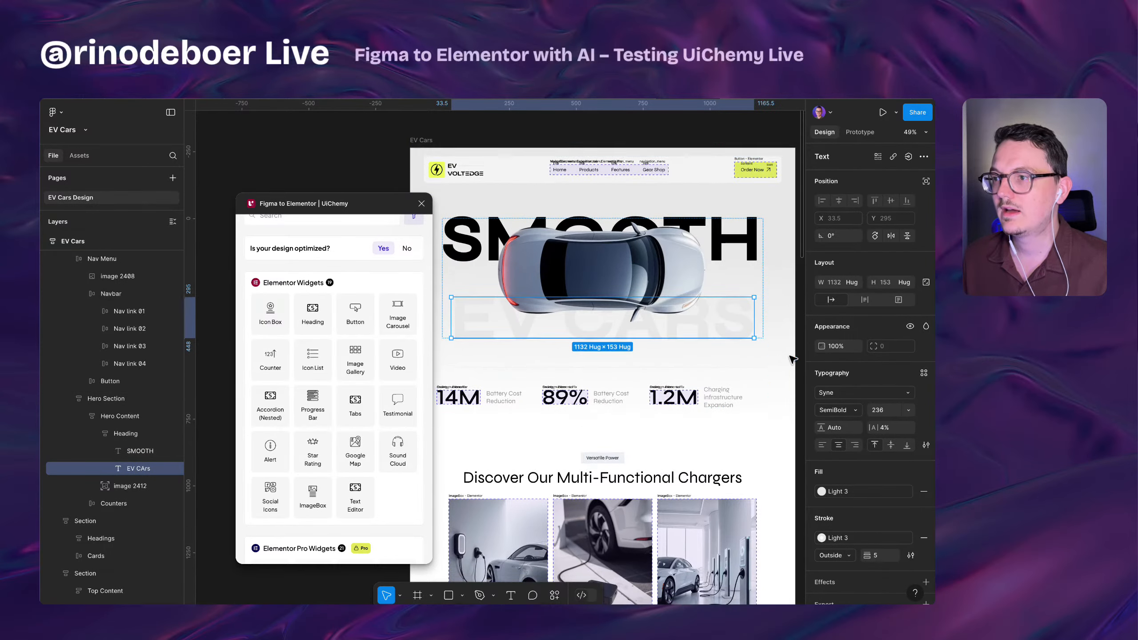
pyautogui.keyDown('ctrl'); pyautogui.scroll(2, 712, 354); pyautogui.keyUp('ctrl')
pyautogui.scroll(5, 696, 379)
pyautogui.click(677, 356)
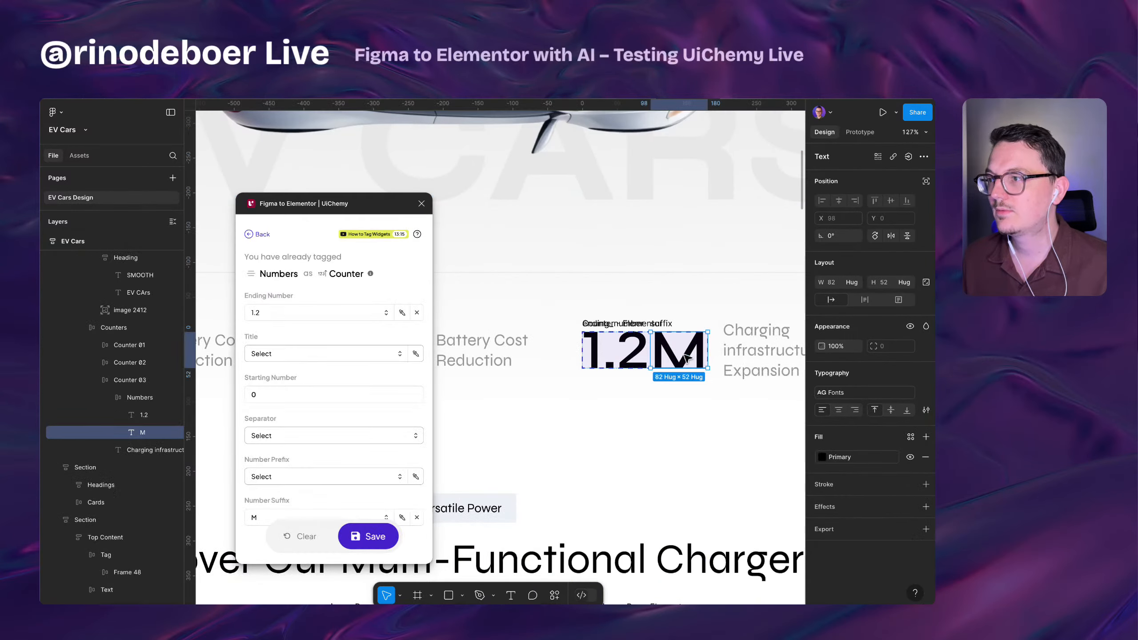
pyautogui.click(140, 397)
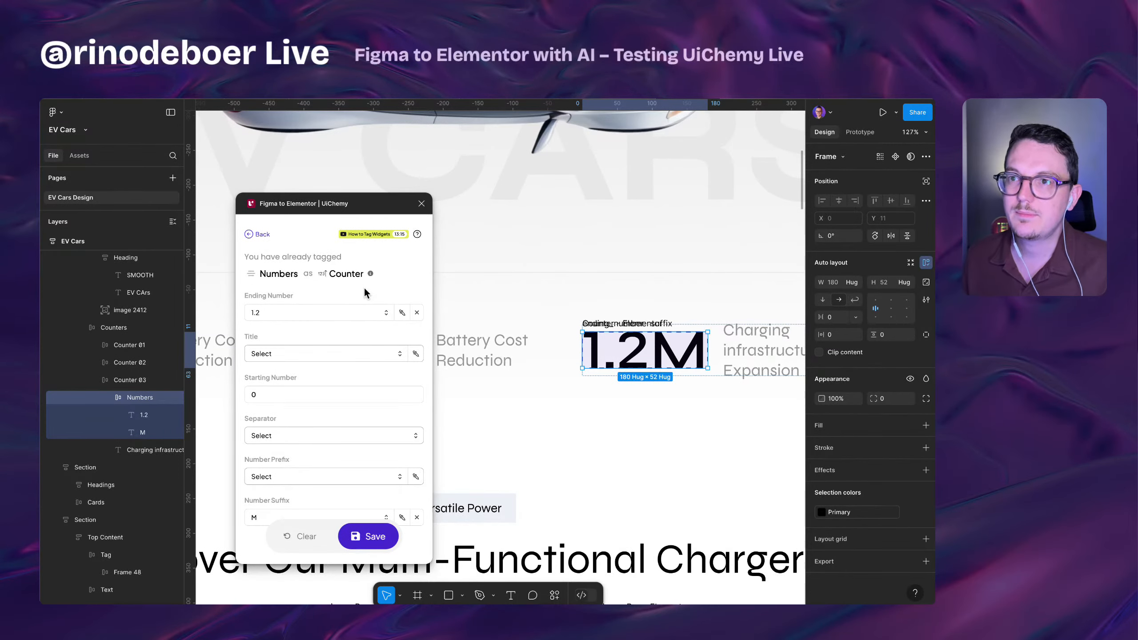
# - Select the Versatile Power tag above the Discover Our Multi-Functional Chargers heading and check whether it has a widget tag
pyautogui.scroll(-5, 463, 411)
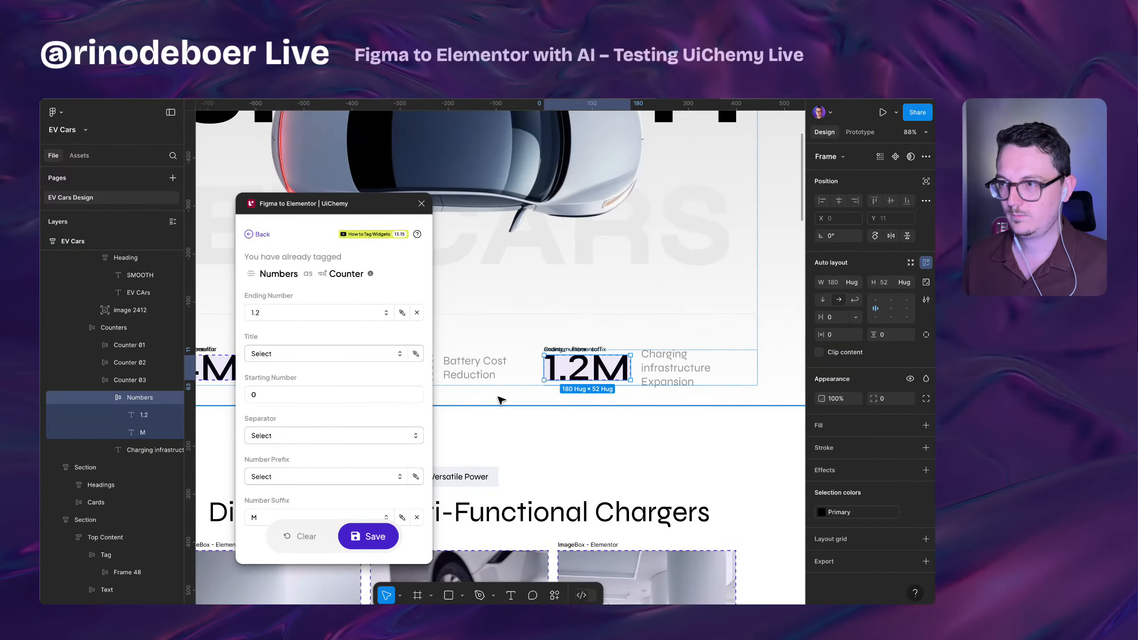
pyautogui.moveTo(622, 389); pyautogui.dragTo(597, 296)
pyautogui.scroll(-2, 613, 332)
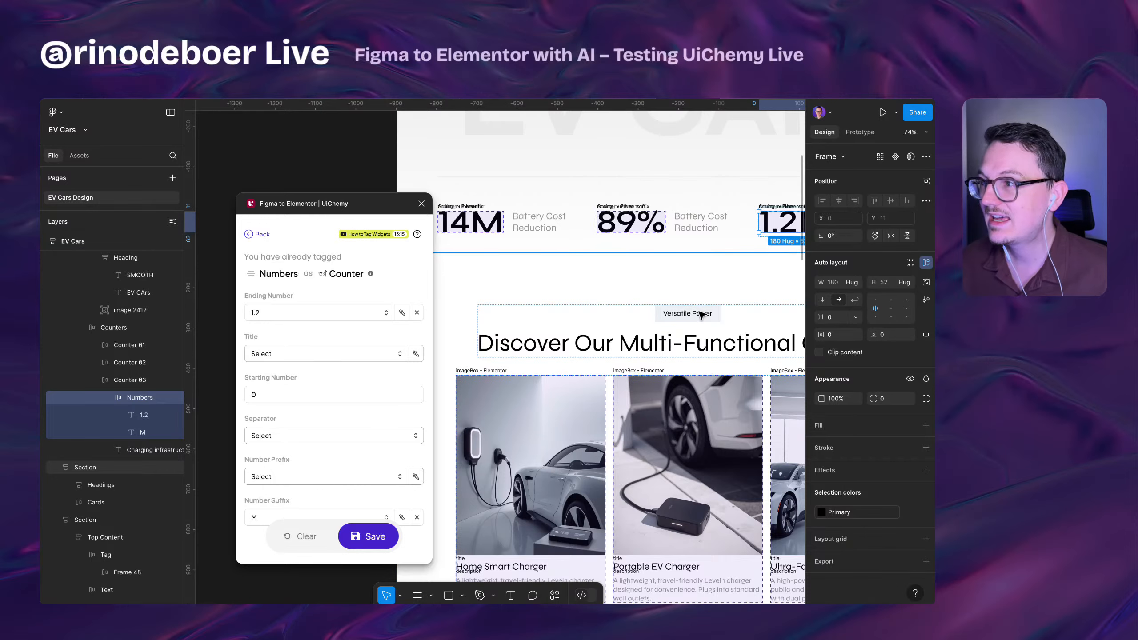
pyautogui.scroll(5, 719, 319)
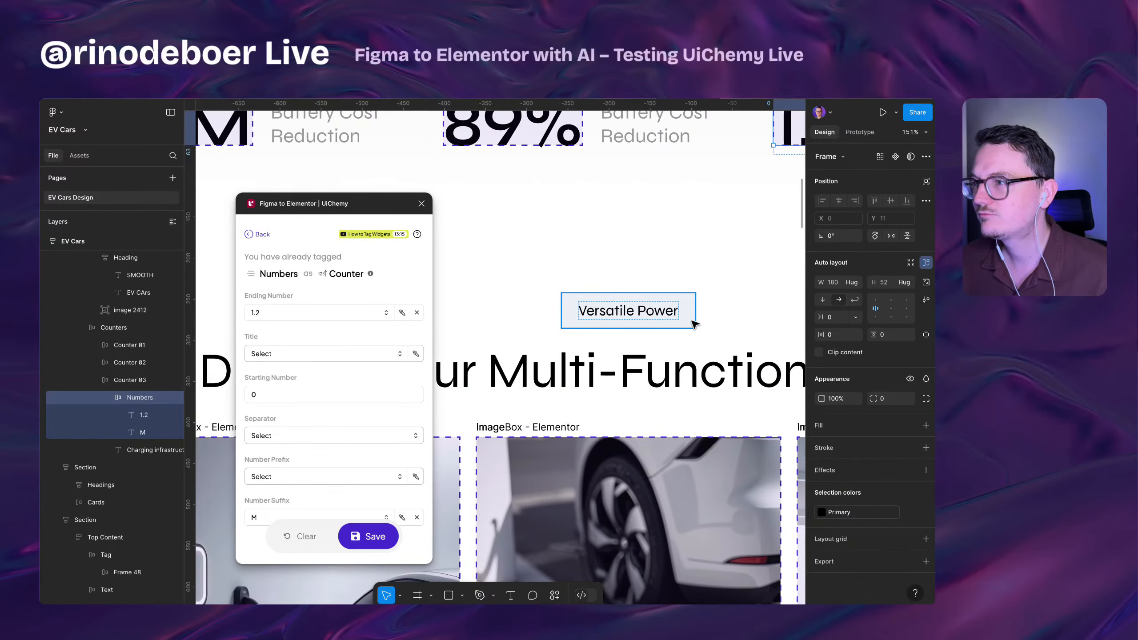
pyautogui.click(690, 320)
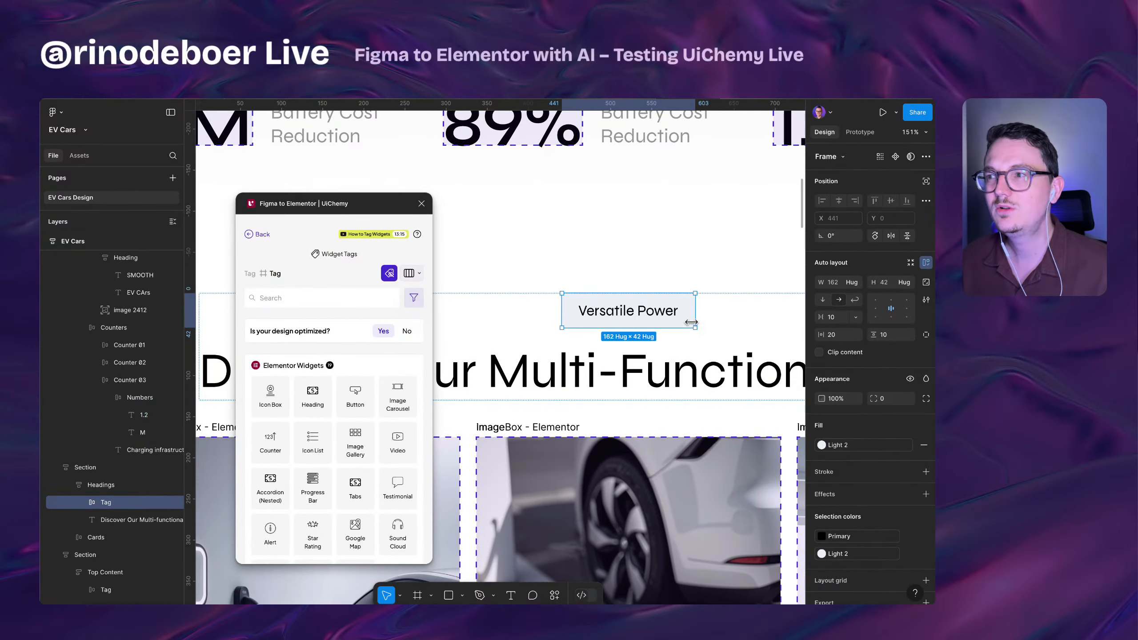
pyautogui.scroll(-5, 691, 322)
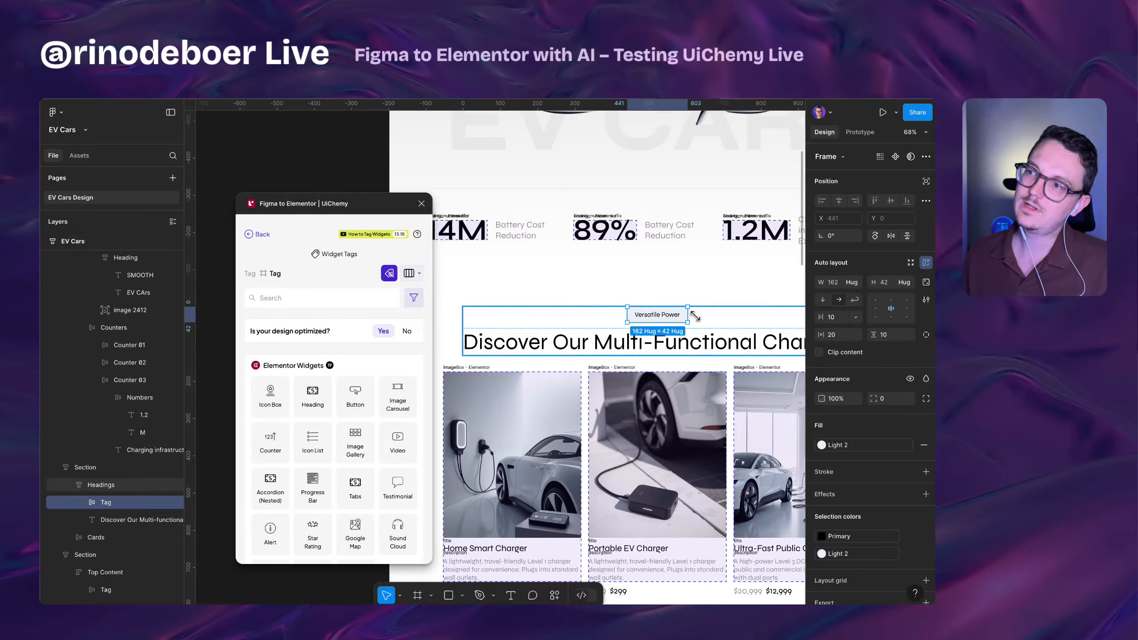
pyautogui.scroll(5, 694, 316)
pyautogui.scroll(-4, 636, 310)
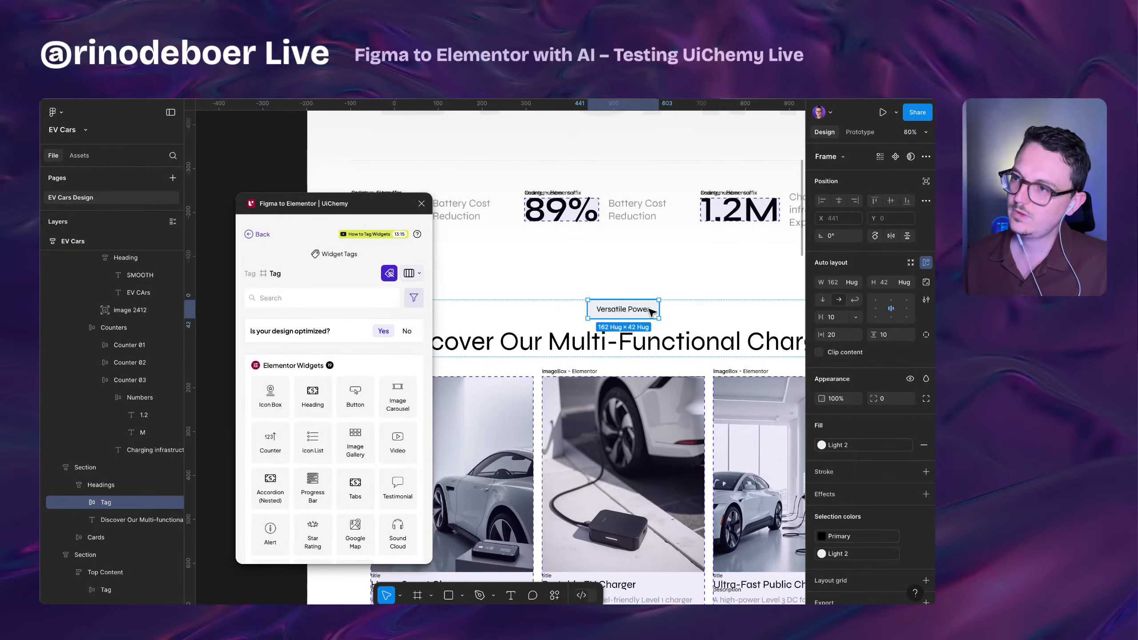
# - Examine the Portable EV Charger card's ImageBox tagging and check its $599 and $299 price texts for tags
pyautogui.scroll(-2, 636, 320)
pyautogui.scroll(-5, 583, 338)
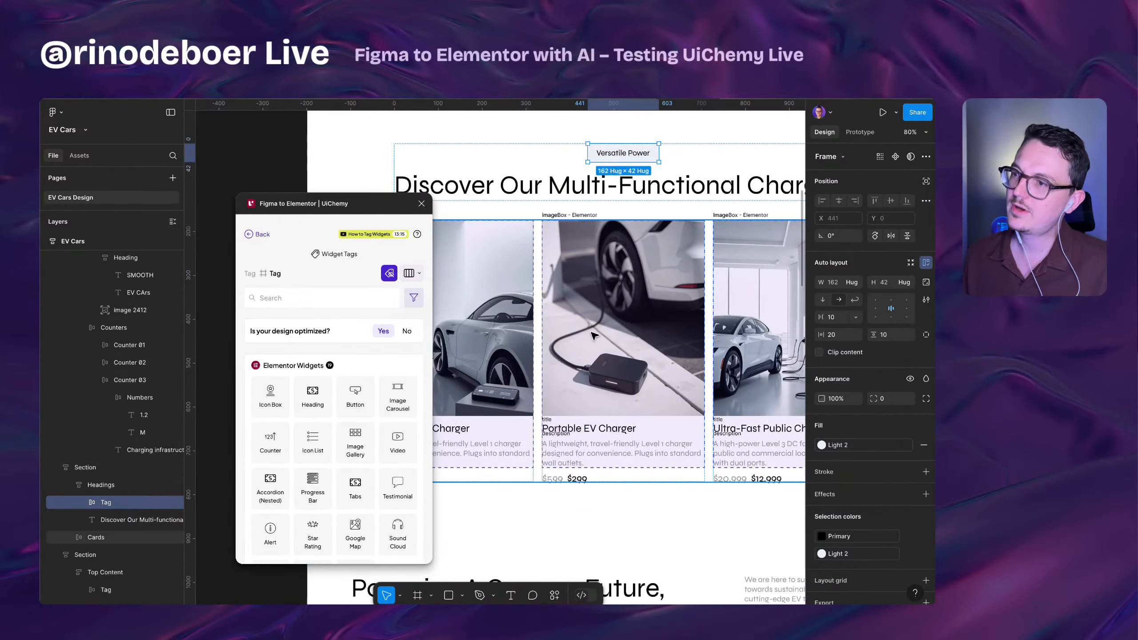
pyautogui.scroll(3, 627, 431)
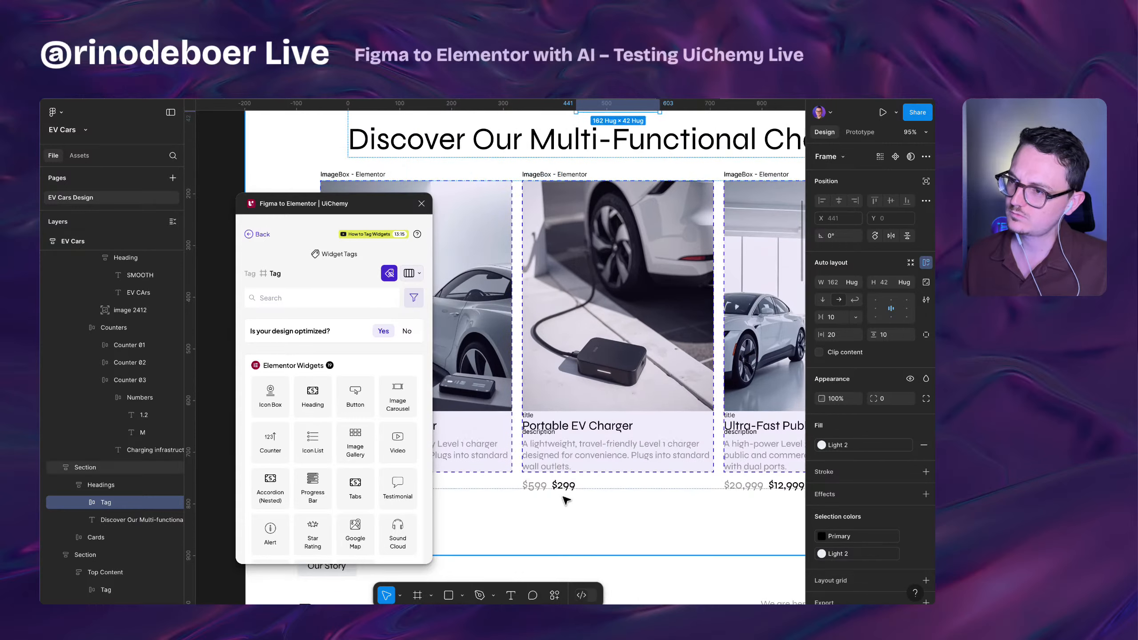
pyautogui.click(536, 486)
pyautogui.click(562, 486)
# - Check the tagging of the Powering A Greener Future section and its Bottom Content frame with the video and EVs For Everyone cards
pyautogui.scroll(-5, 562, 487)
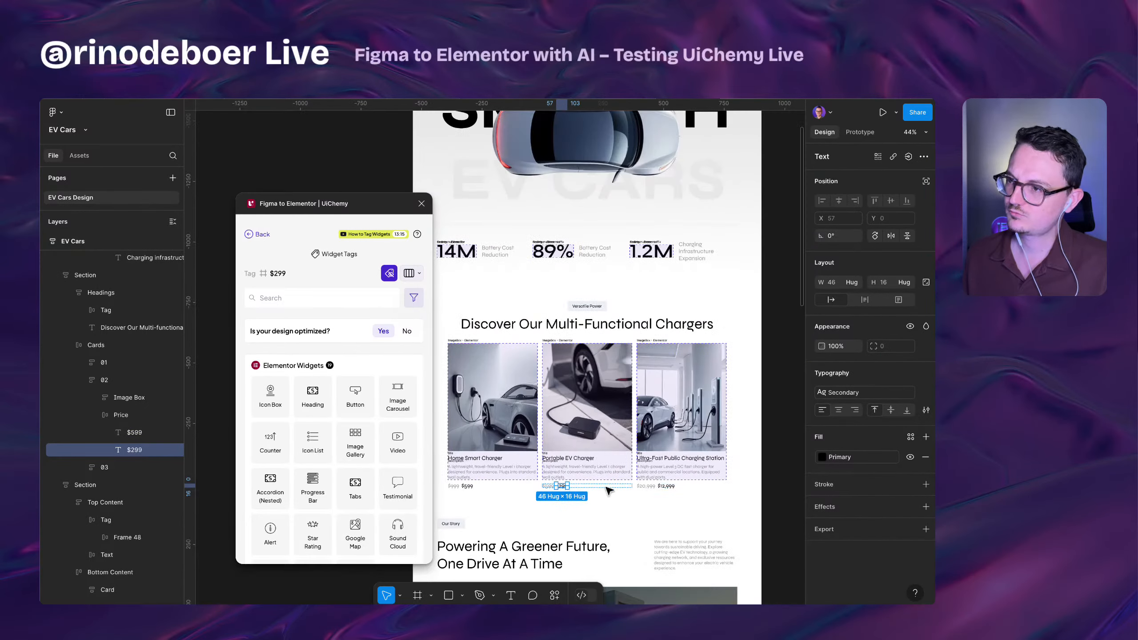
pyautogui.scroll(-3, 608, 489)
pyautogui.click(668, 448)
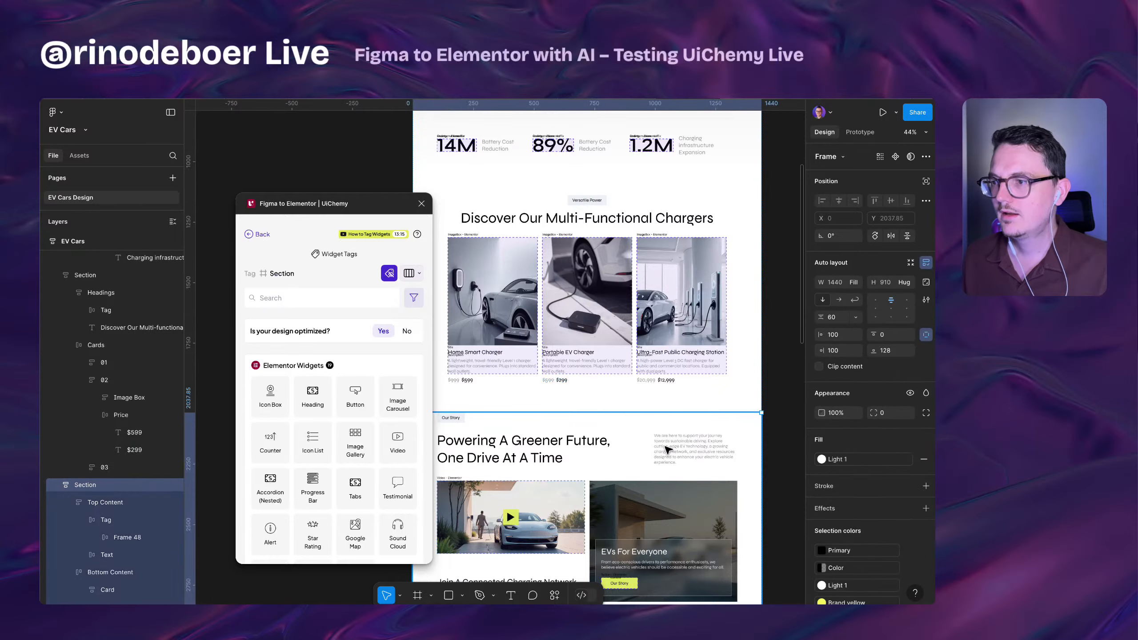
pyautogui.scroll(-3, 636, 444)
pyautogui.click(572, 421)
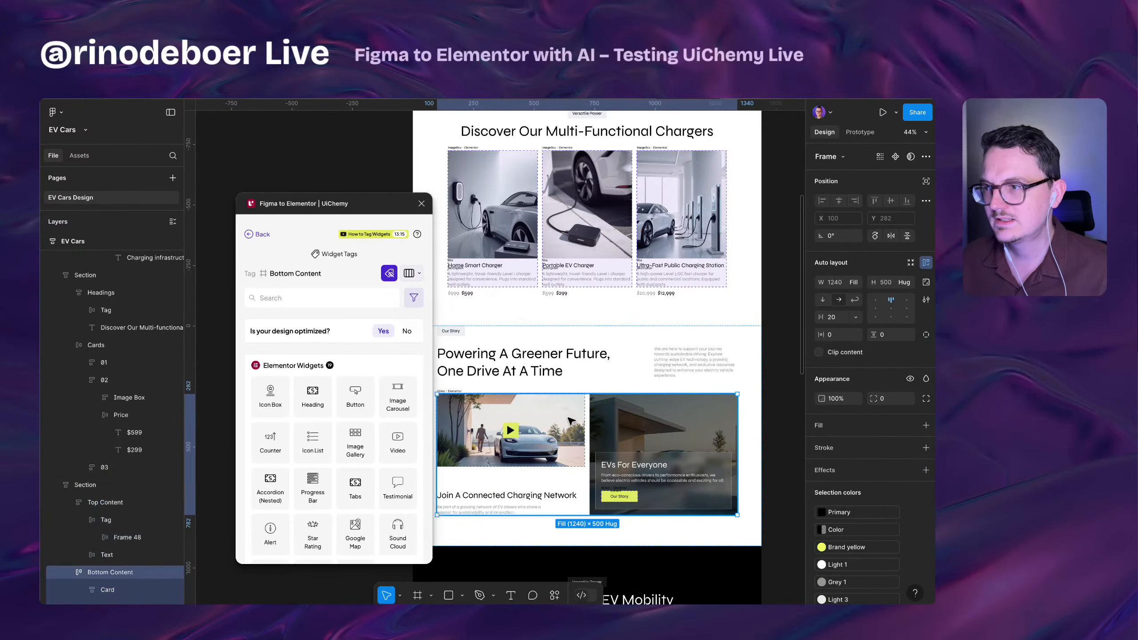
pyautogui.scroll(-2, 506, 421)
pyautogui.scroll(1, 518, 400)
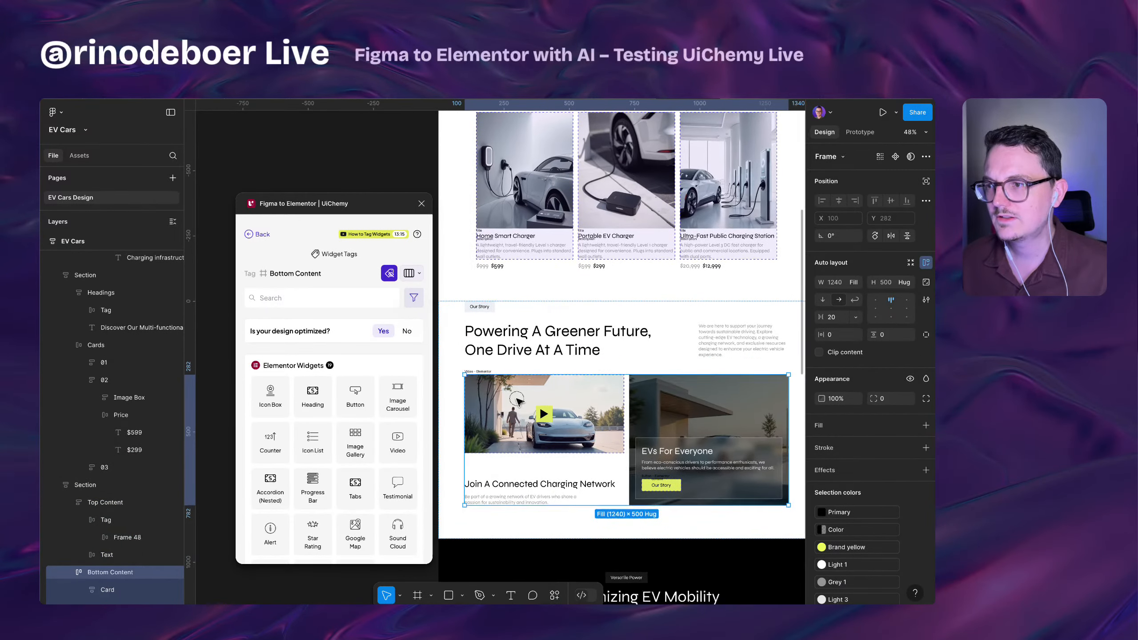
pyautogui.scroll(2, 517, 401)
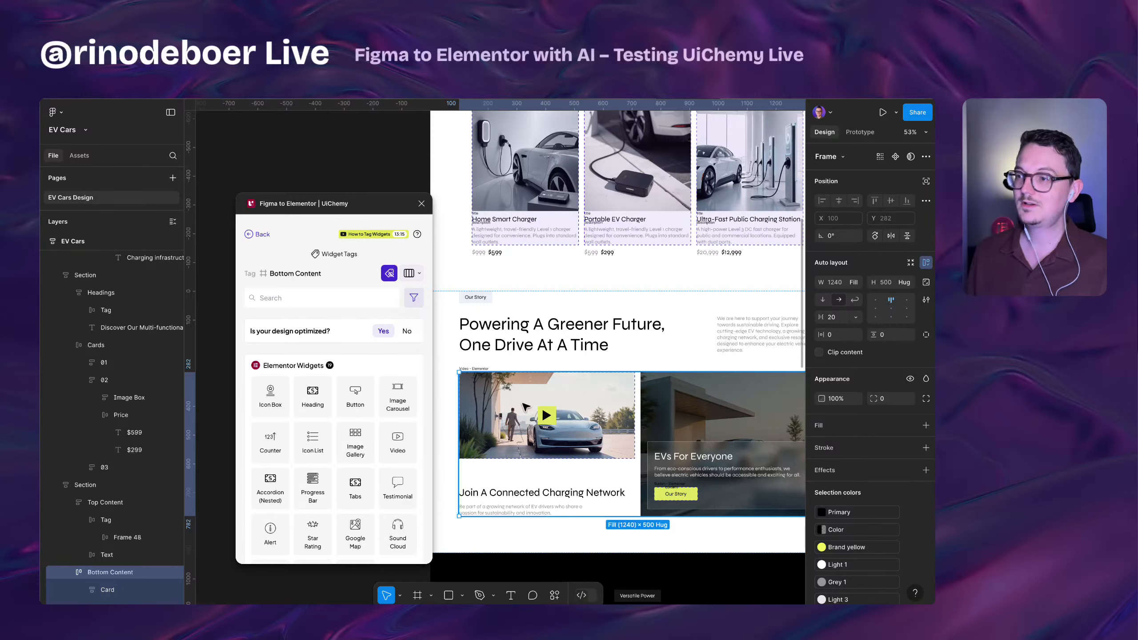
pyautogui.scroll(-2, 575, 400)
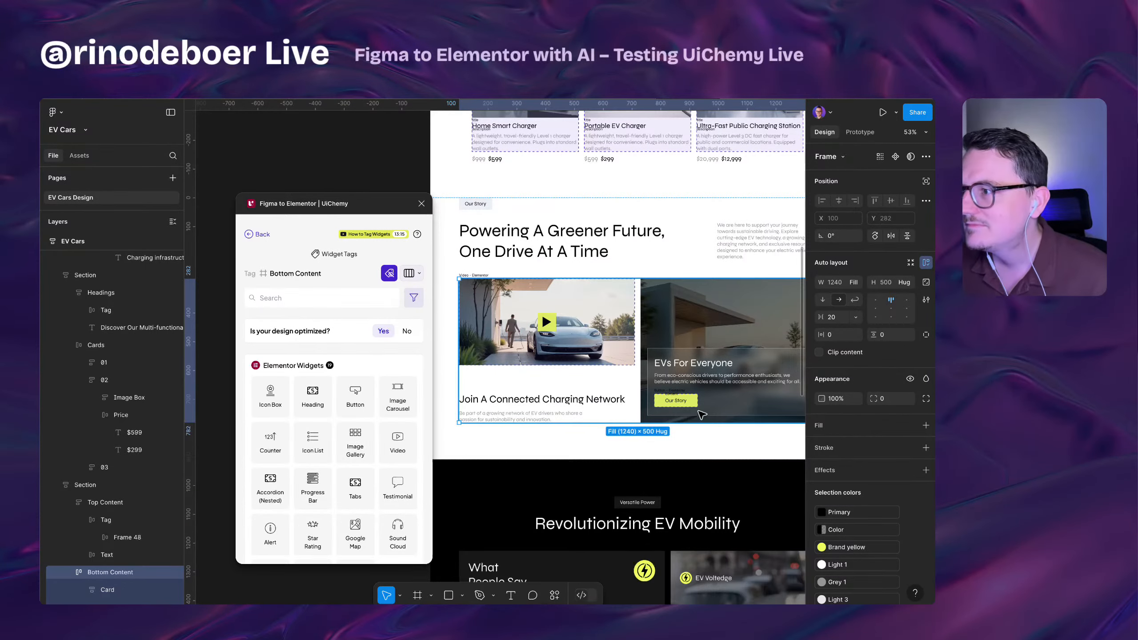
# - Examine the Revolutionizing EV Mobility section's tagging and check the Electric Mobility card for a widget tag
pyautogui.scroll(5, 699, 415)
pyautogui.scroll(-5, 691, 399)
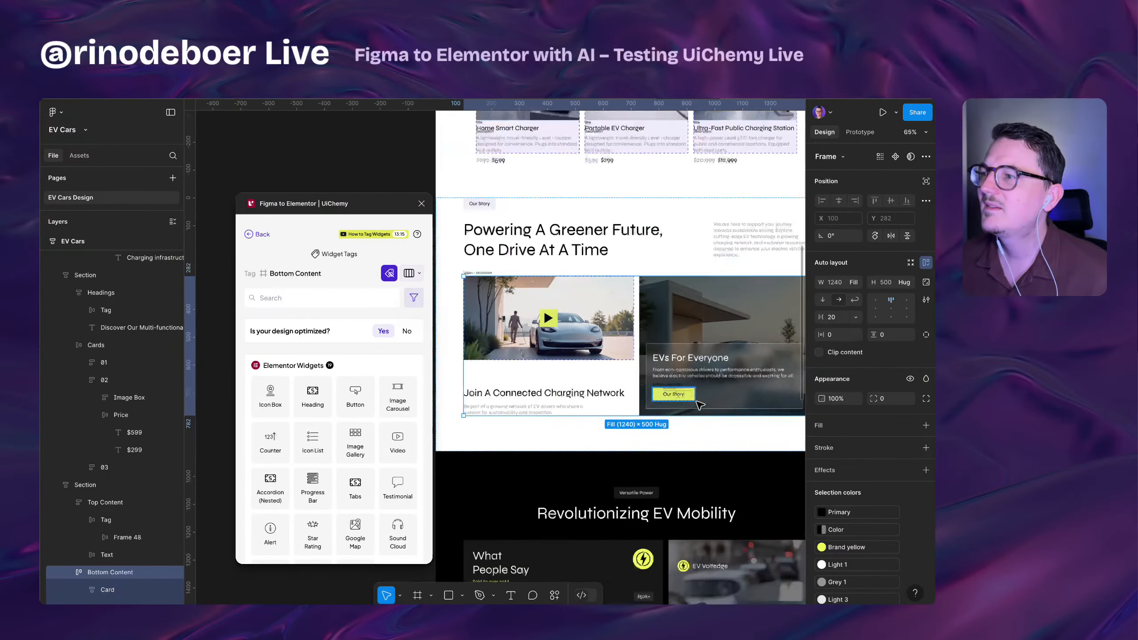
pyautogui.scroll(-4, 624, 405)
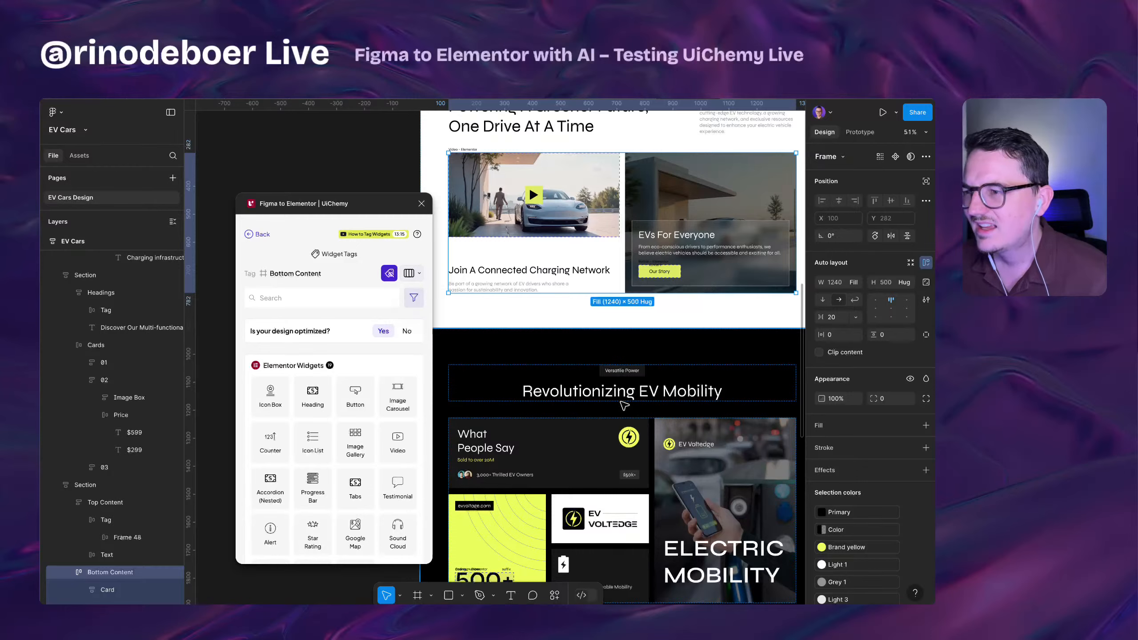
pyautogui.scroll(-3, 624, 406)
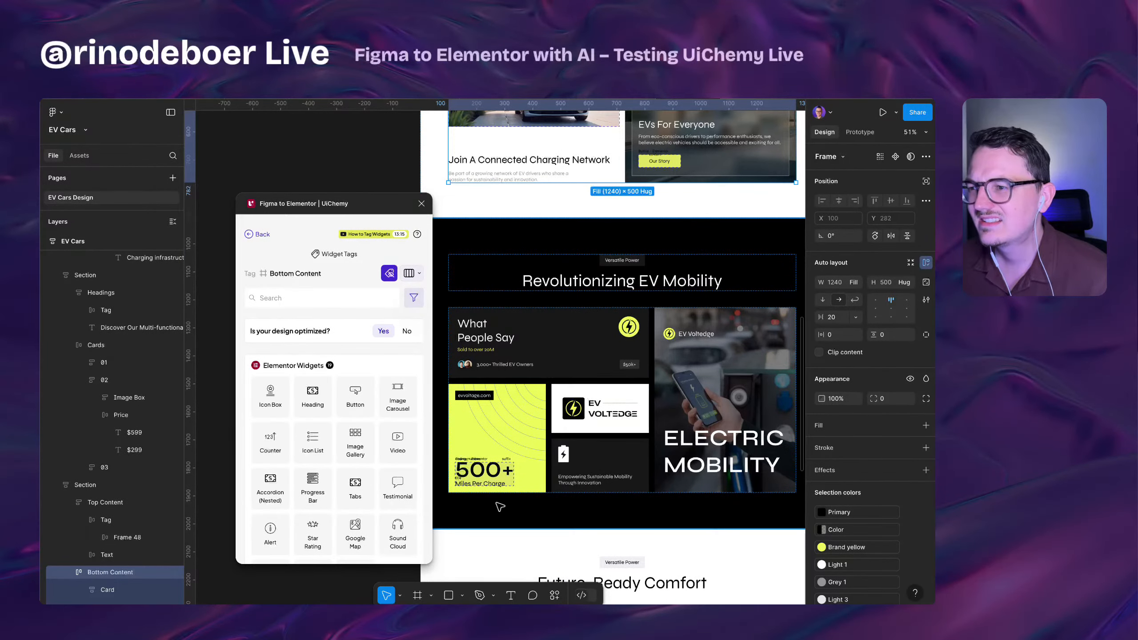
pyautogui.scroll(1, 500, 504)
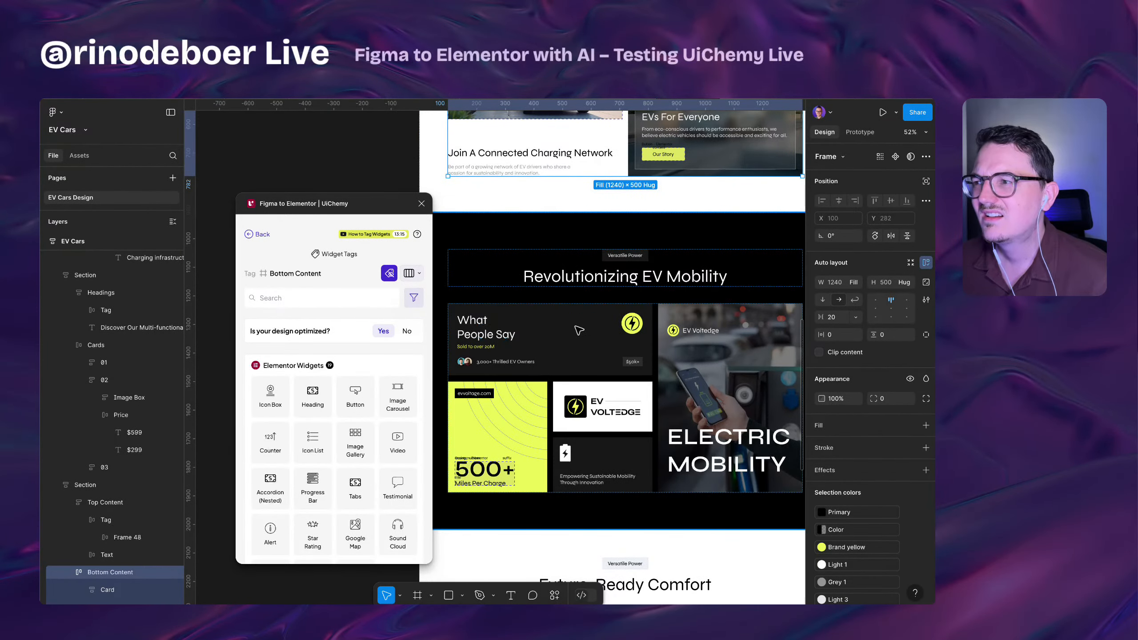
pyautogui.click(739, 343)
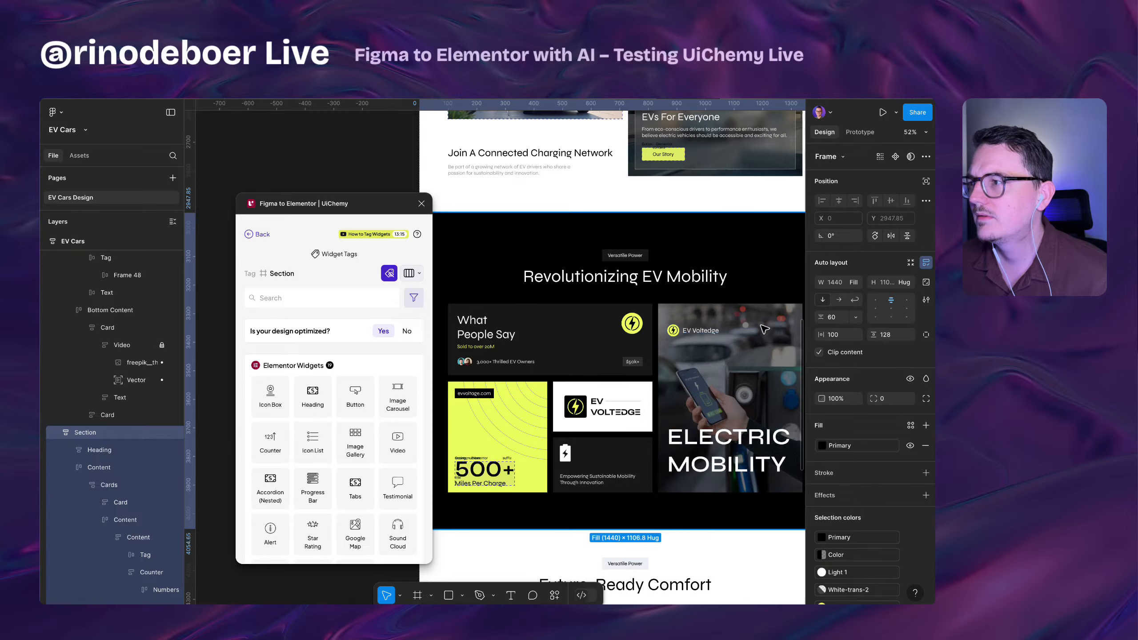
pyautogui.doubleClick(698, 319)
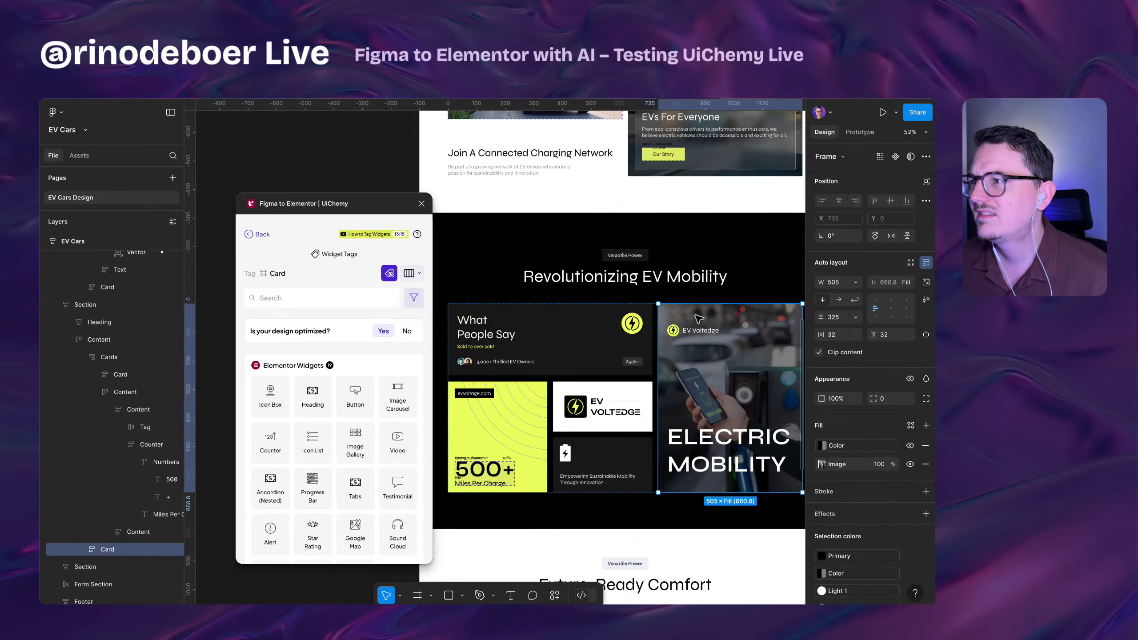
pyautogui.scroll(-3, 698, 319)
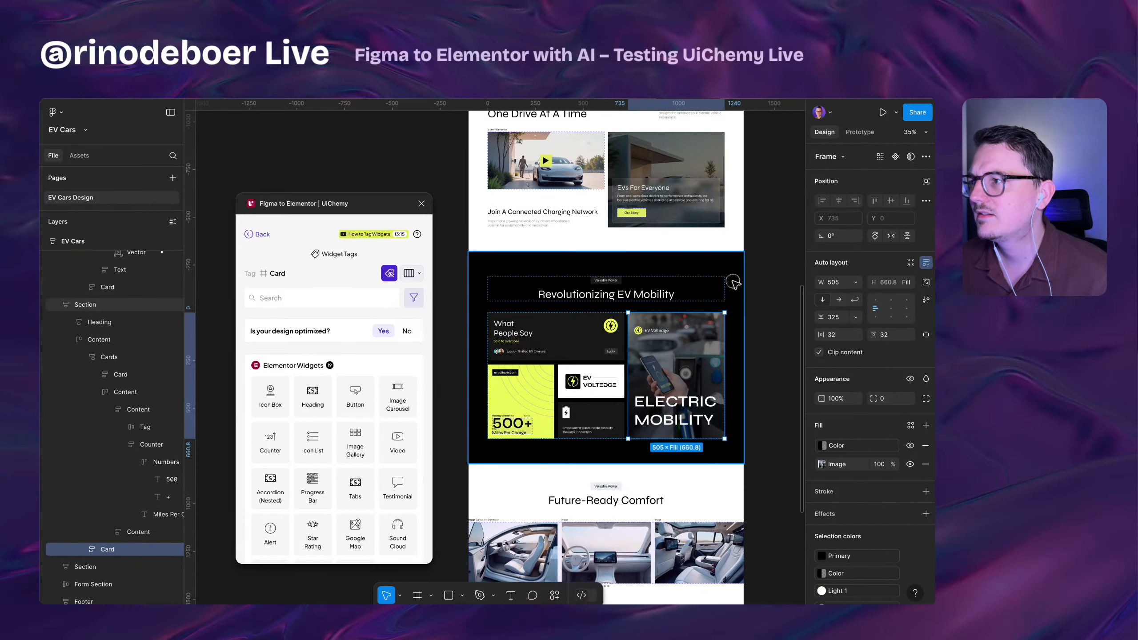
# - Detach the Primary colour from the Revolutionizing EV Mobility section's fill and recolour it to grey 9B9B9B
pyautogui.click(733, 282)
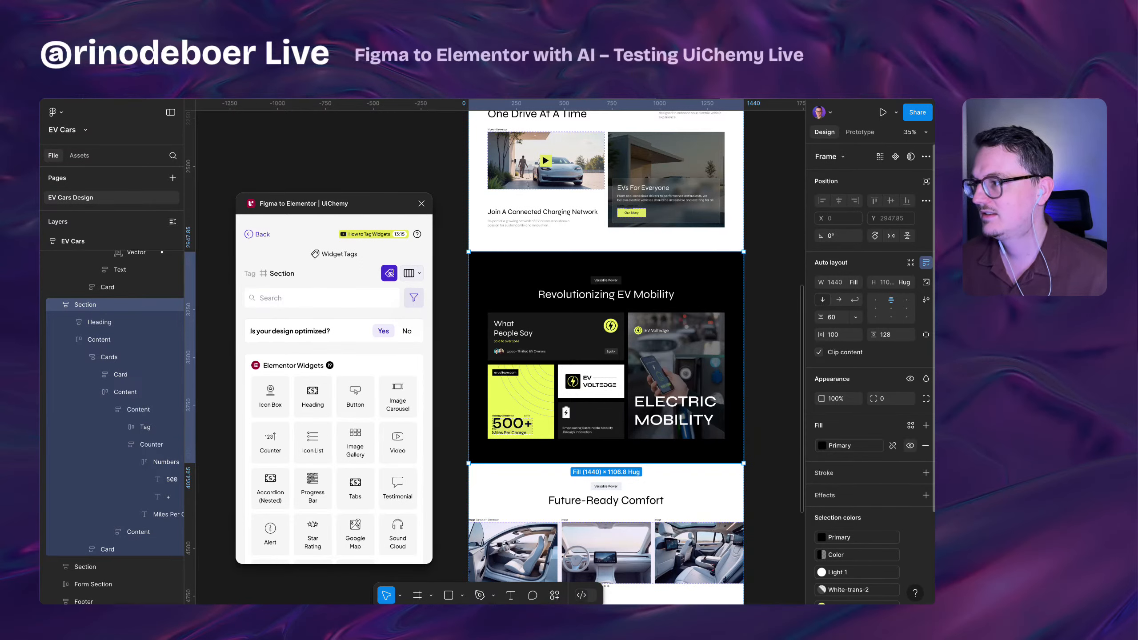
pyautogui.click(893, 446)
pyautogui.click(822, 446)
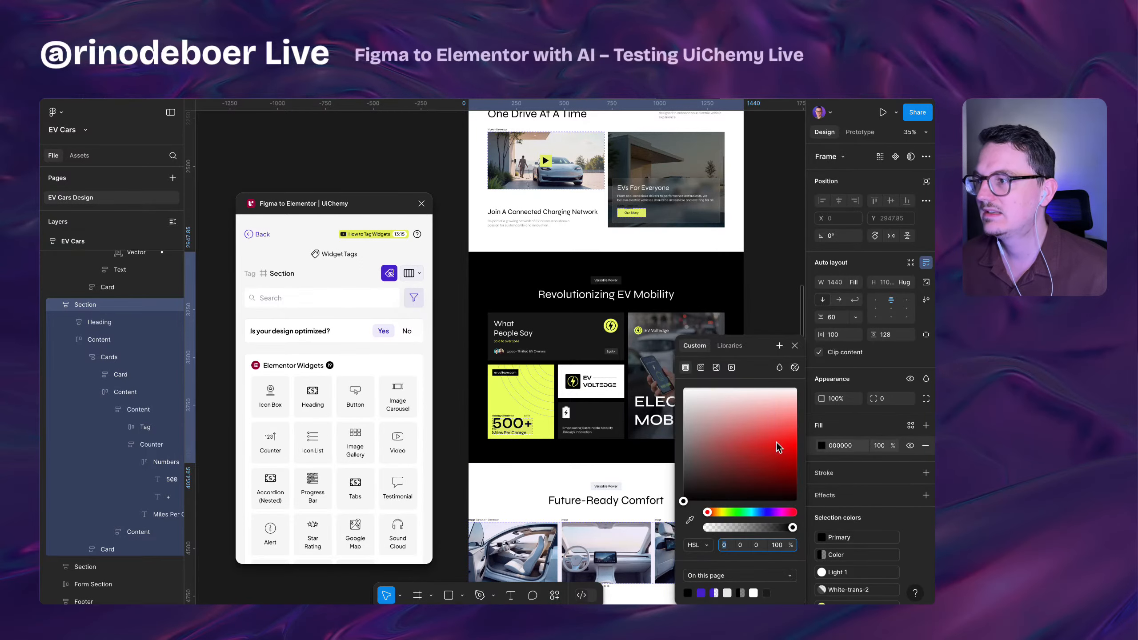
pyautogui.moveTo(703, 431); pyautogui.dragTo(678, 432)
pyautogui.click(766, 301)
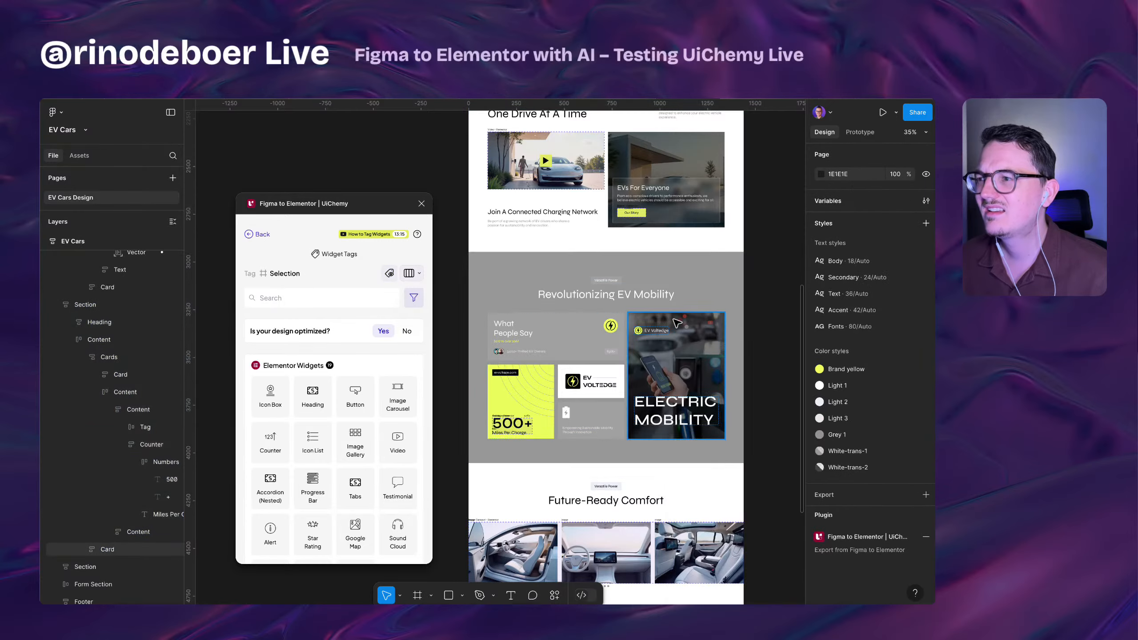
# - Turn on the tag display for the grey Revolutionizing EV Mobility section and check its cards and lightning icon for tags
pyautogui.scroll(-3, 627, 314)
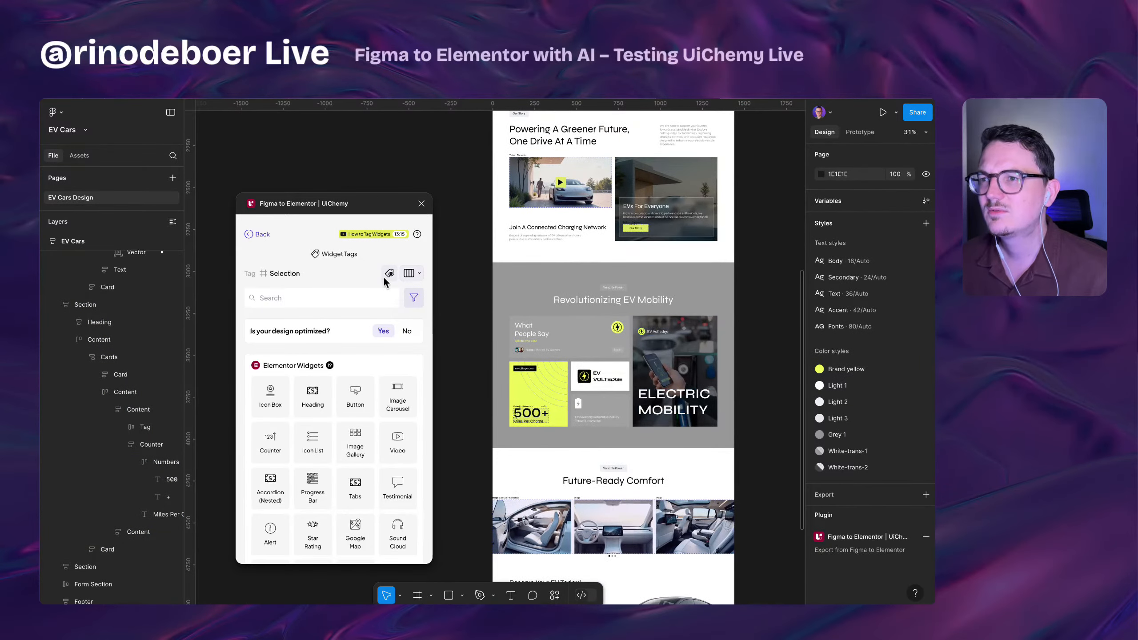
pyautogui.click(389, 274)
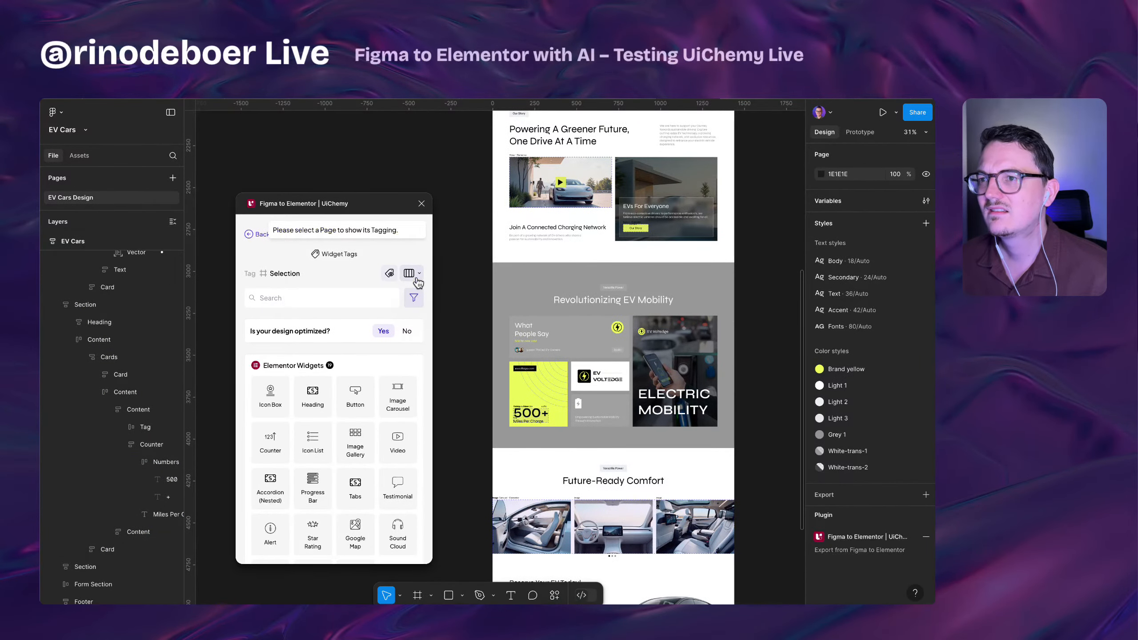
pyautogui.click(388, 274)
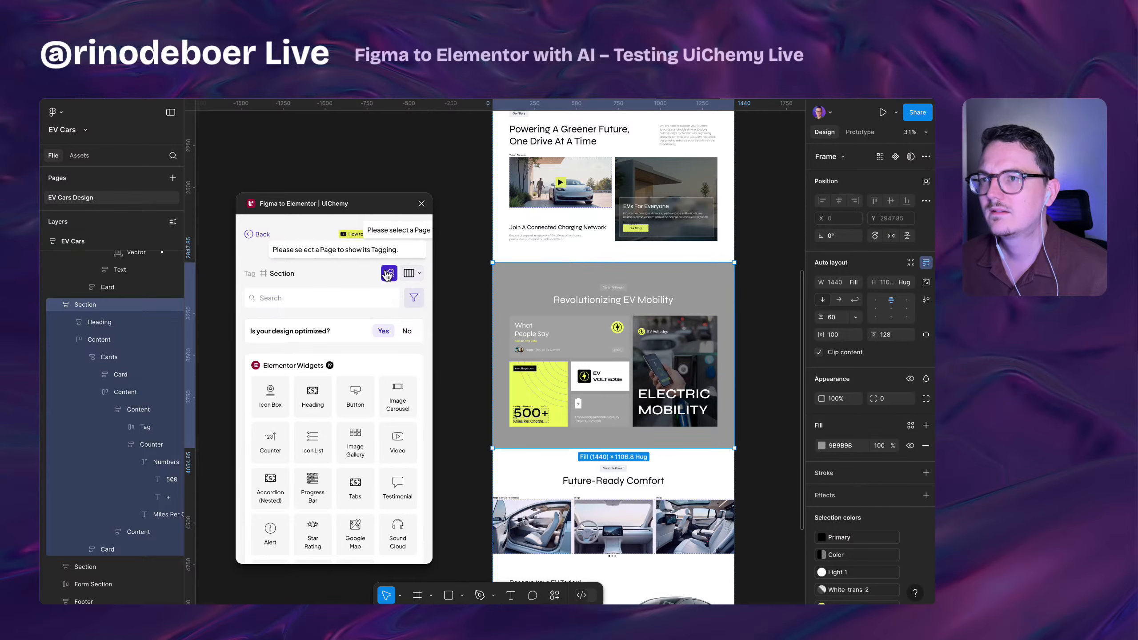
pyautogui.scroll(3, 661, 375)
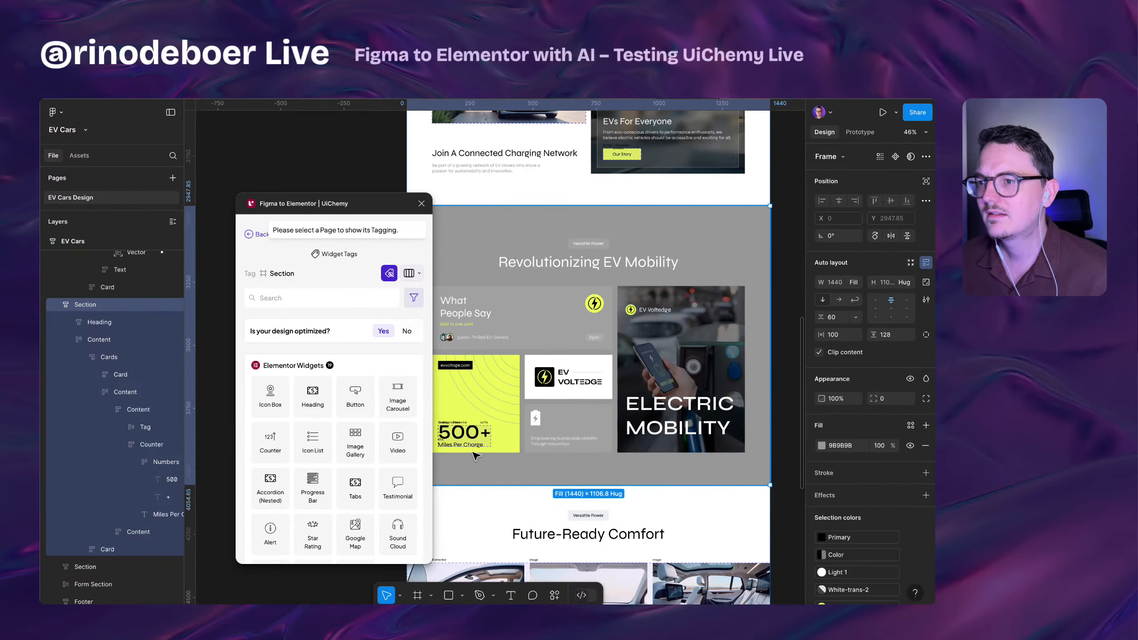
pyautogui.scroll(5, 461, 439)
pyautogui.scroll(-4, 461, 439)
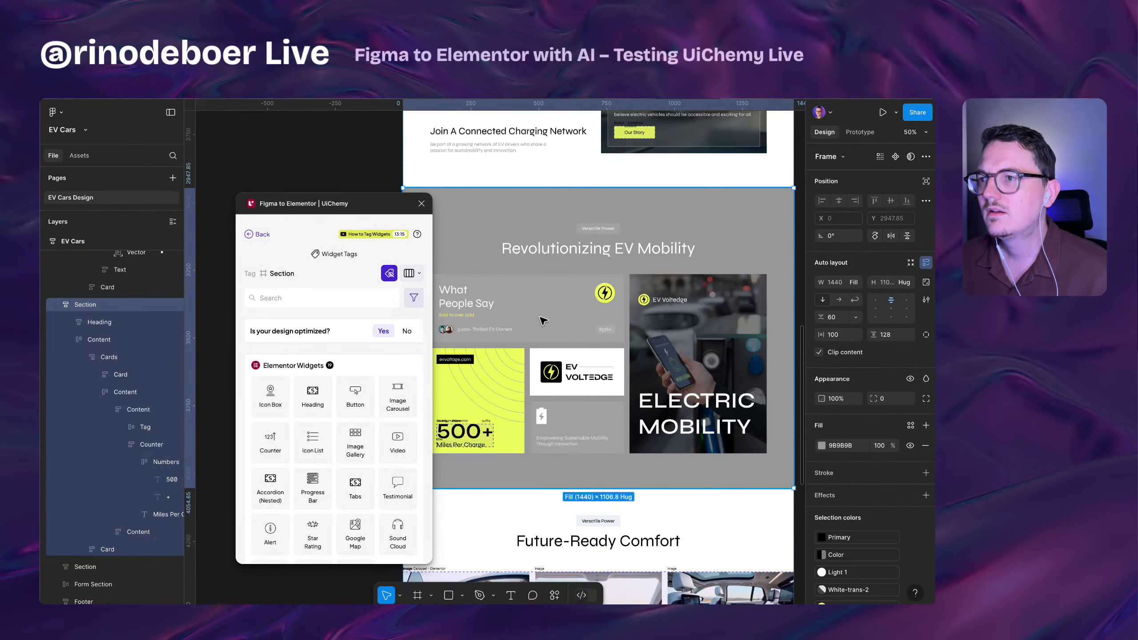
pyautogui.keyDown('ctrl'); pyautogui.click(610, 299); pyautogui.keyUp('ctrl')
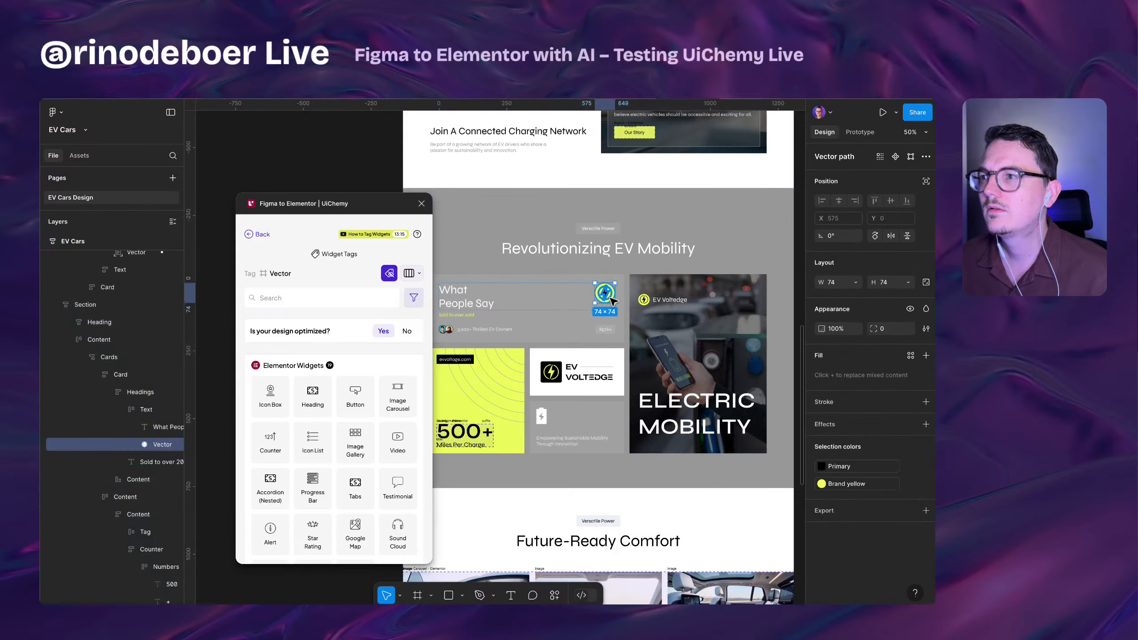
pyautogui.scroll(-2, 613, 302)
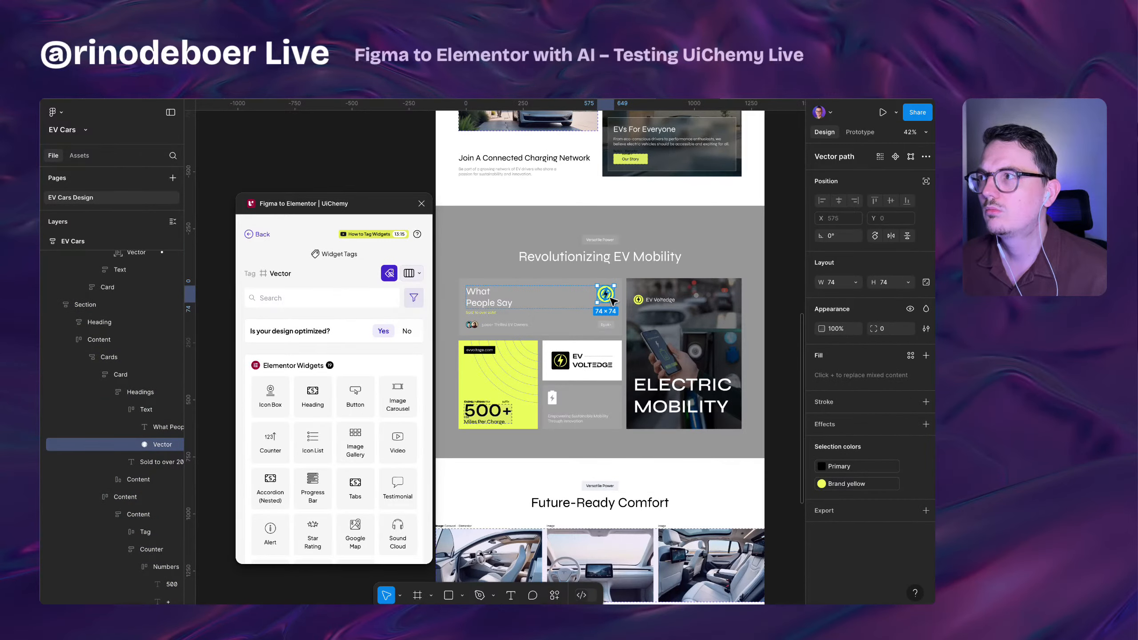
pyautogui.click(686, 318)
# - Examine the tagging of the Future-Ready Comfort image carousel and the Reserve Your EV Today form
pyautogui.scroll(-5, 672, 334)
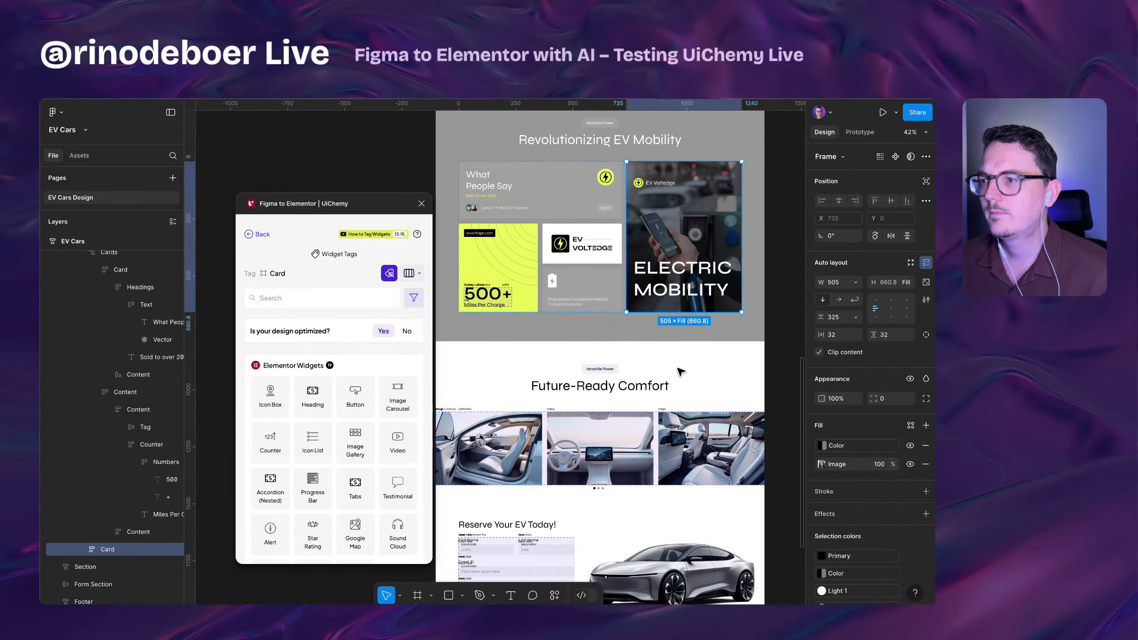
pyautogui.scroll(2, 517, 399)
pyautogui.scroll(-1, 517, 399)
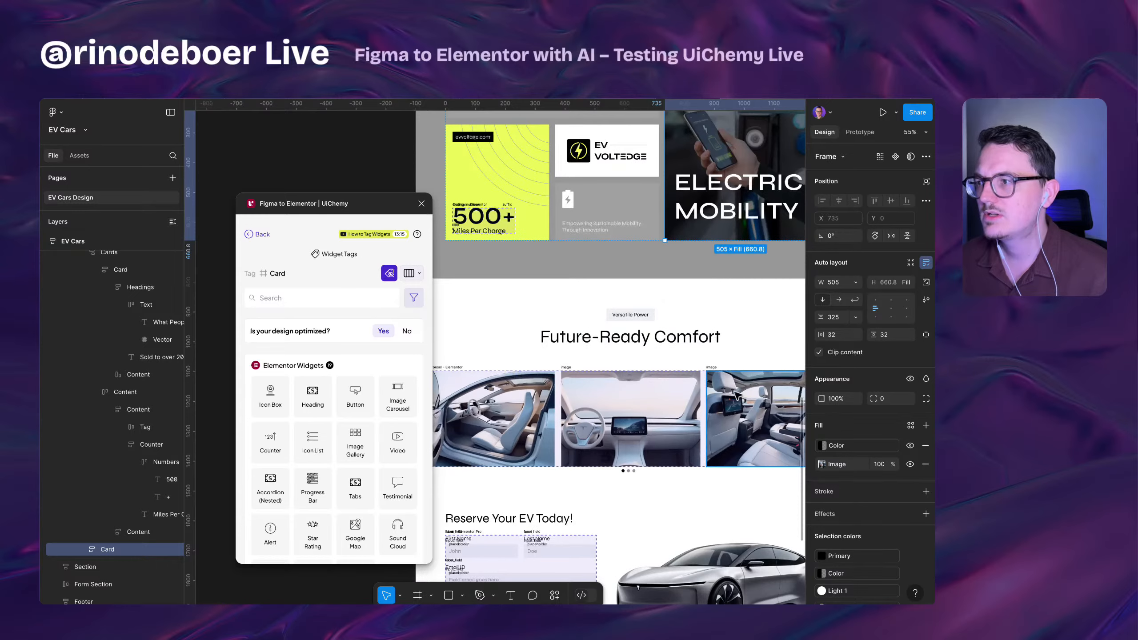
pyautogui.scroll(-3, 461, 493)
pyautogui.scroll(3, 461, 493)
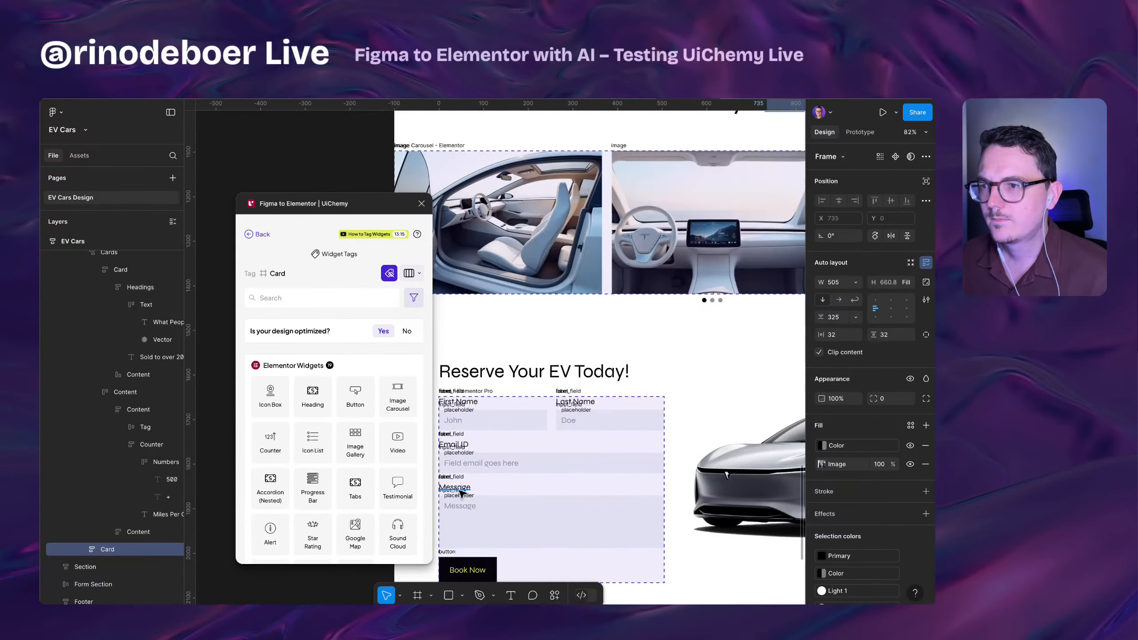
pyautogui.scroll(-2, 528, 422)
pyautogui.hscroll(-2, 528, 421)
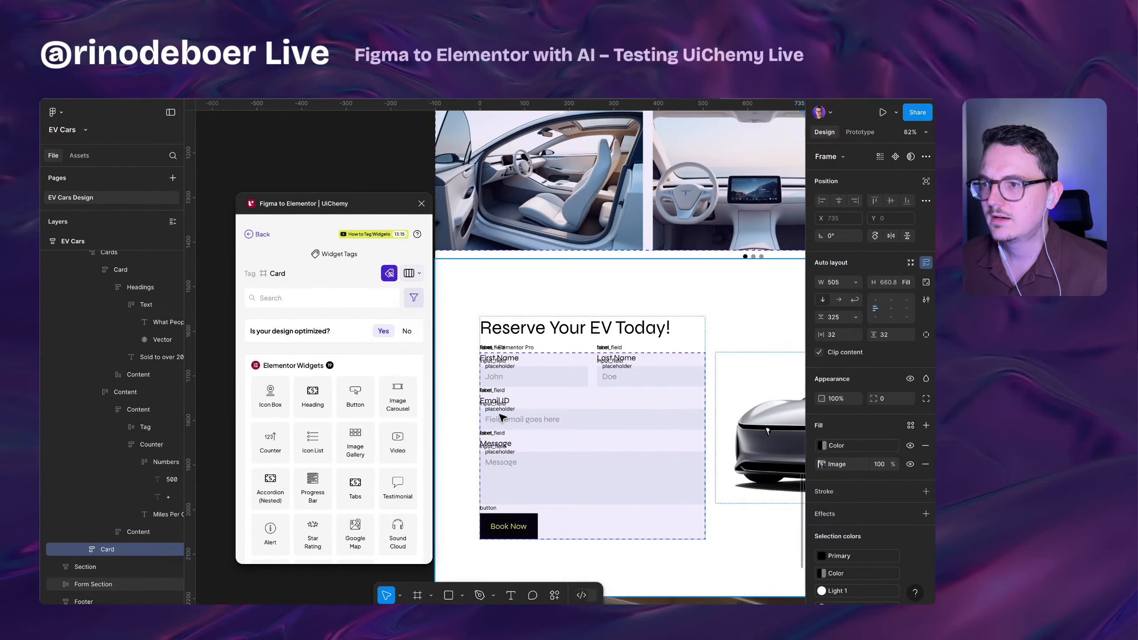
pyautogui.scroll(-5, 502, 417)
pyautogui.scroll(2, 698, 263)
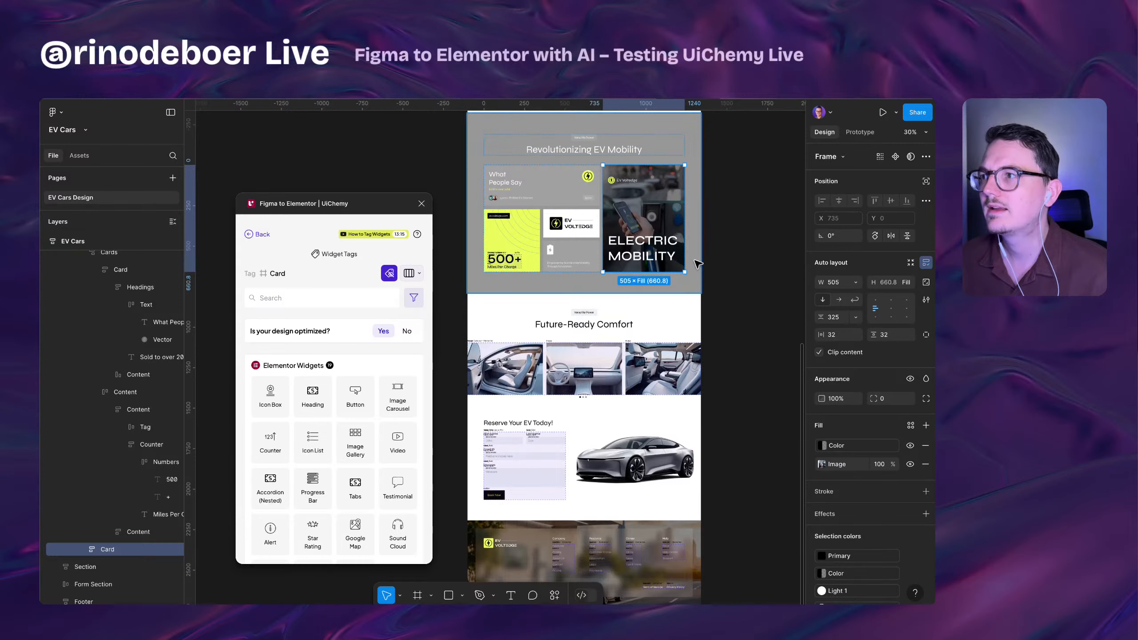
# - Undo the grey recolouring of the Revolutionizing EV Mobility section's background
pyautogui.hotkey('ctrl', 'z')
pyautogui.hotkey('ctrl', 'z')
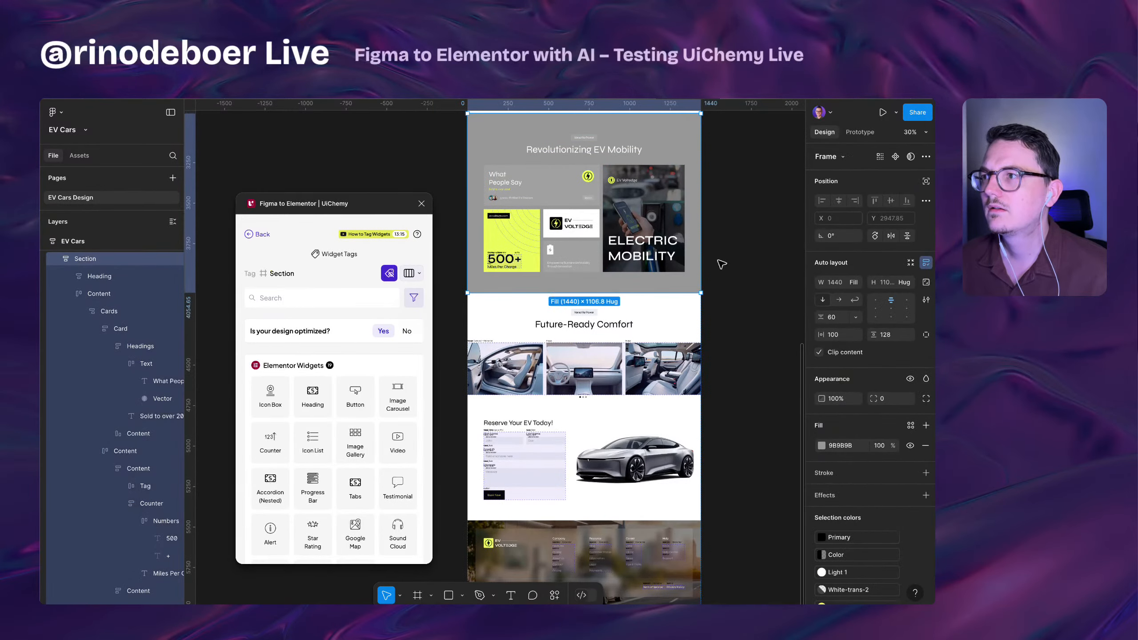
pyautogui.hotkey('ctrl', 'z')
# - Inspect the field and button tags of the Reserve Your EV Today form close up
pyautogui.scroll(-3, 734, 196)
pyautogui.scroll(4, 515, 294)
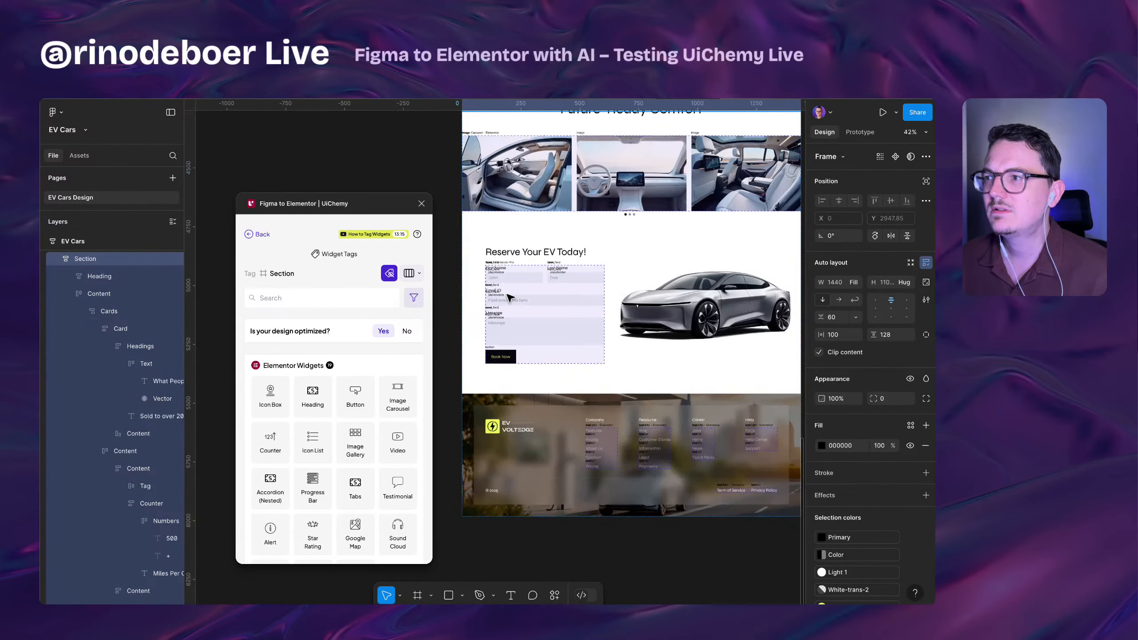
pyautogui.scroll(3, 523, 290)
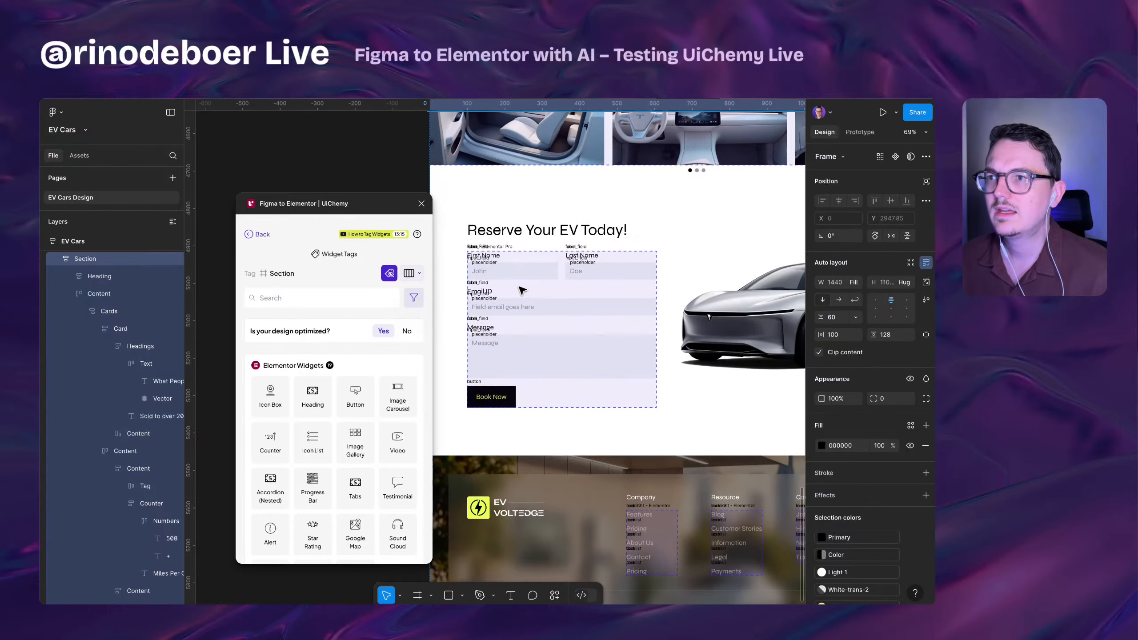
# - Check the widget tagging of the Form layer inside the Left Content frame of the Form Section
pyautogui.moveTo(539, 276); pyautogui.dragTo(545, 285)
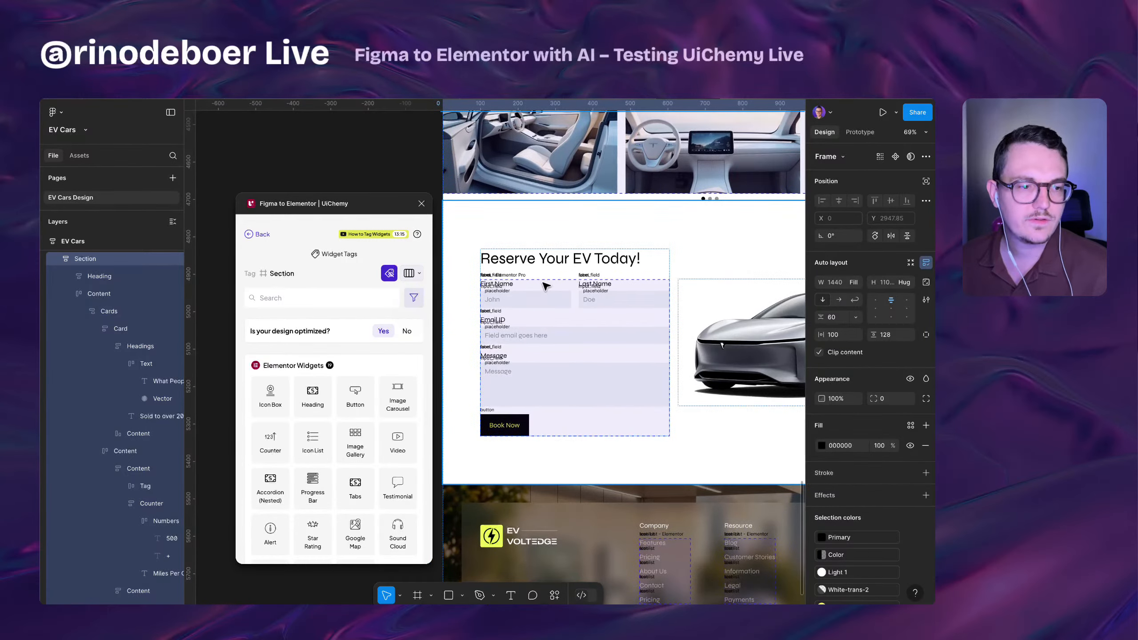
pyautogui.scroll(4, 499, 276)
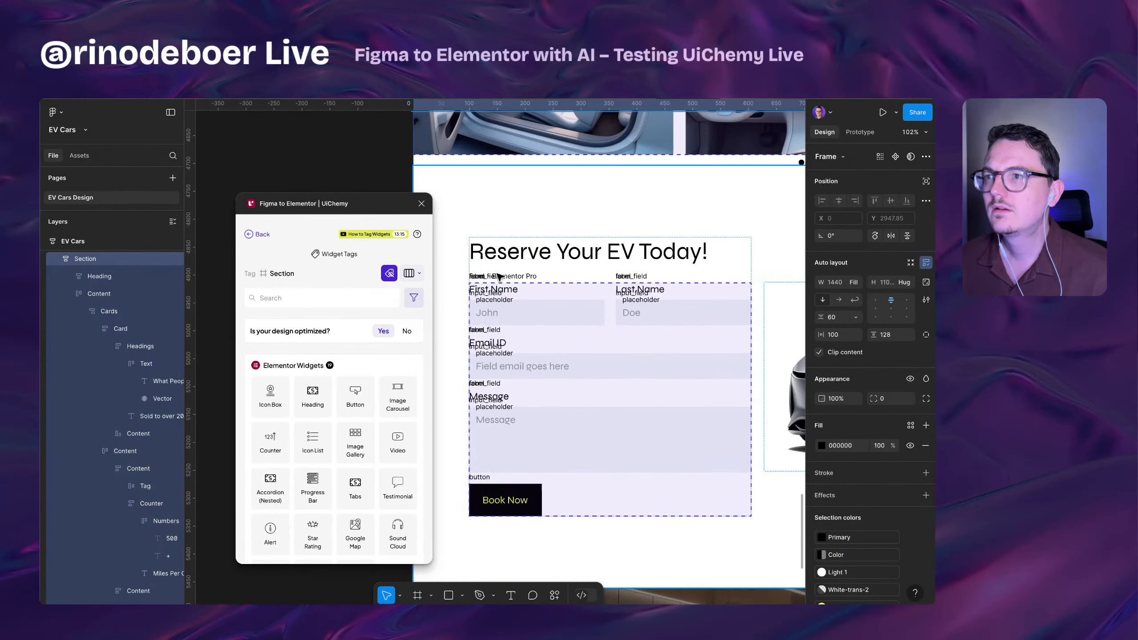
pyautogui.scroll(3, 490, 271)
pyautogui.scroll(-4, 489, 276)
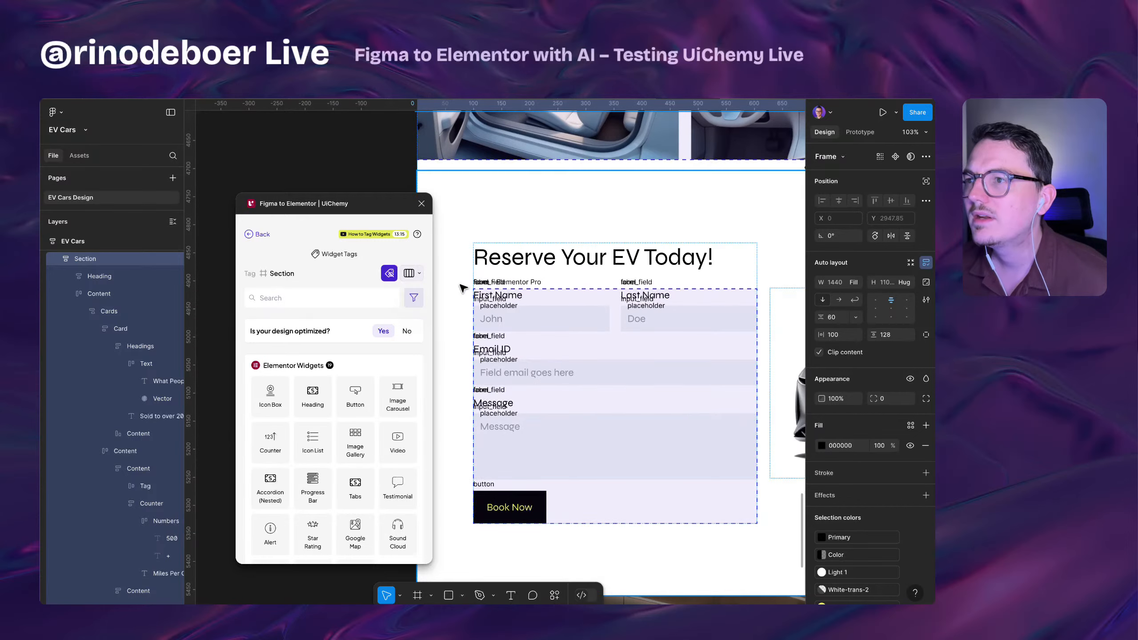
pyautogui.scroll(4, 481, 286)
pyautogui.scroll(-3, 497, 290)
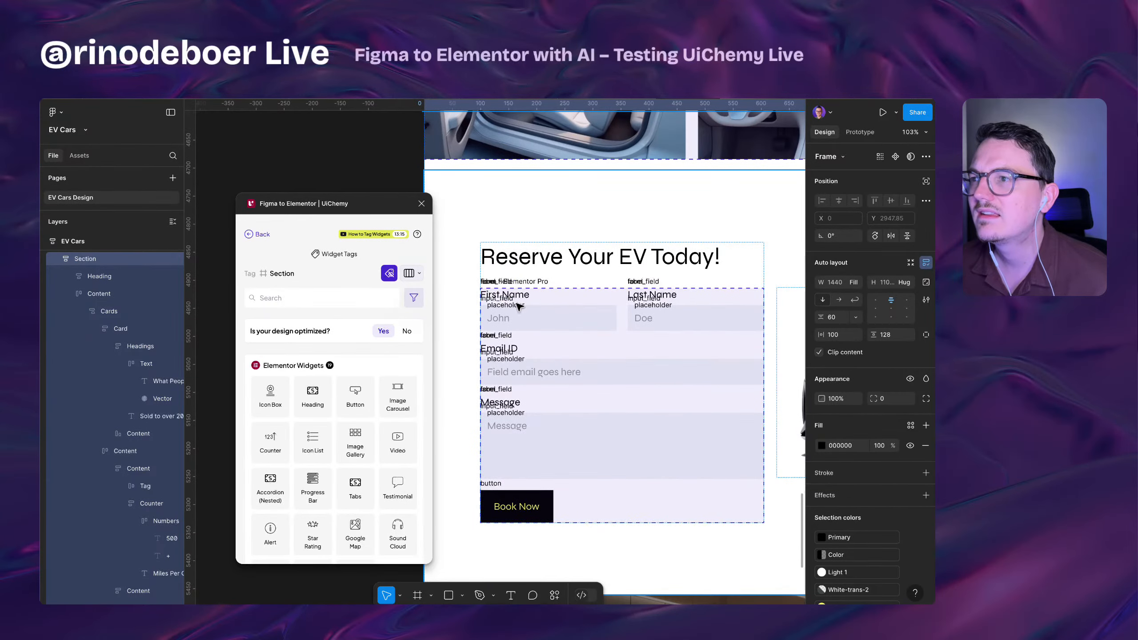
pyautogui.click(503, 298)
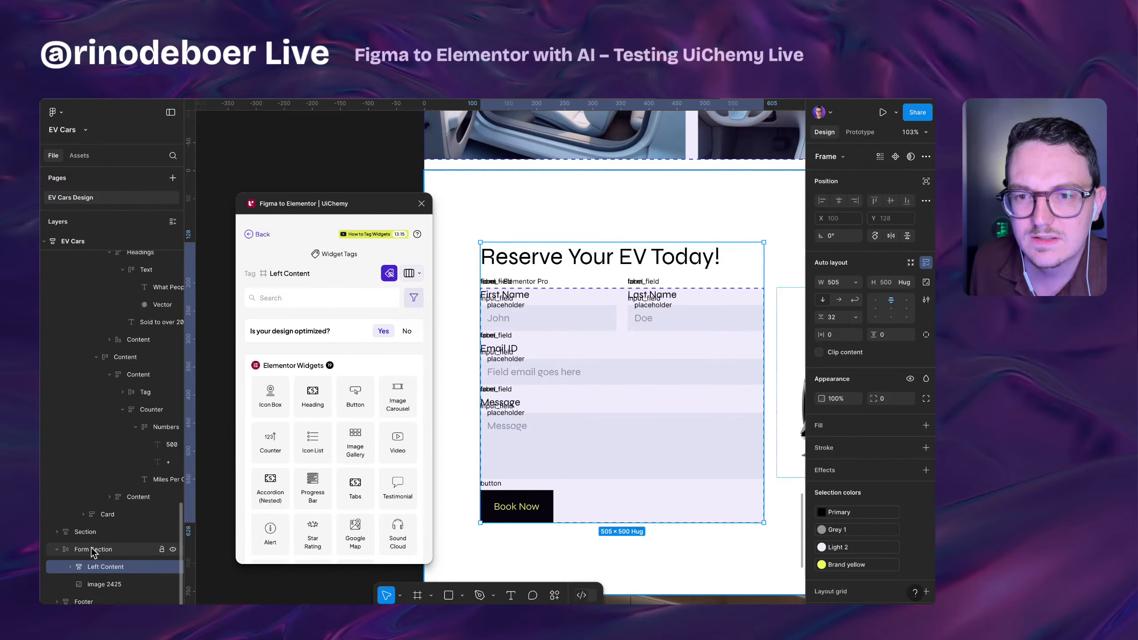
pyautogui.click(91, 549)
pyautogui.click(124, 569)
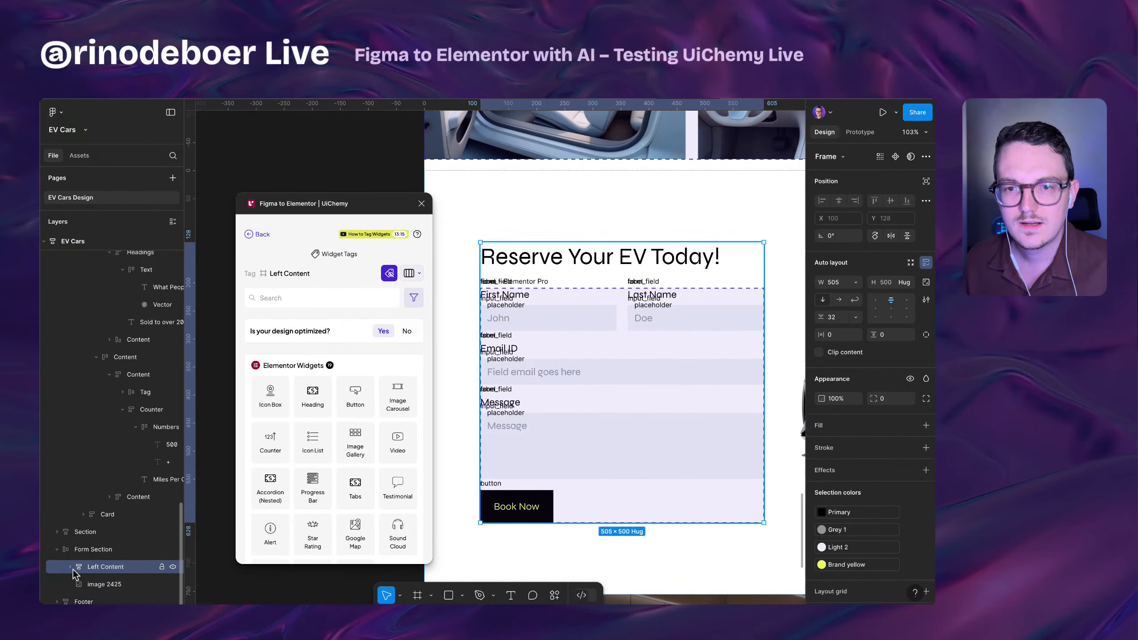
pyautogui.click(71, 568)
pyautogui.click(123, 551)
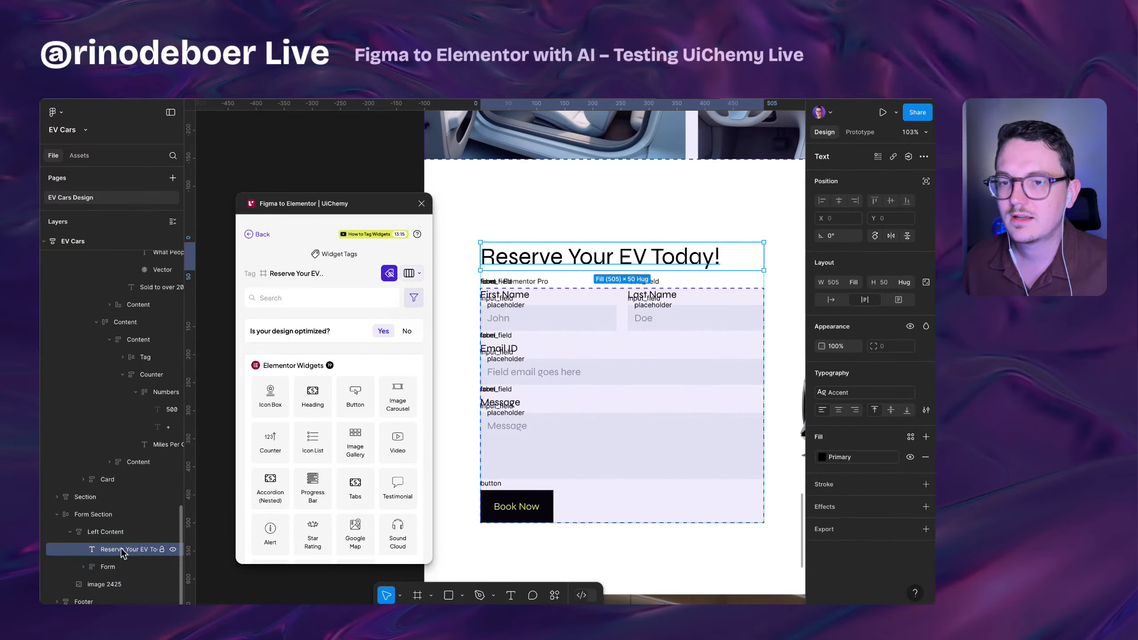
pyautogui.click(119, 565)
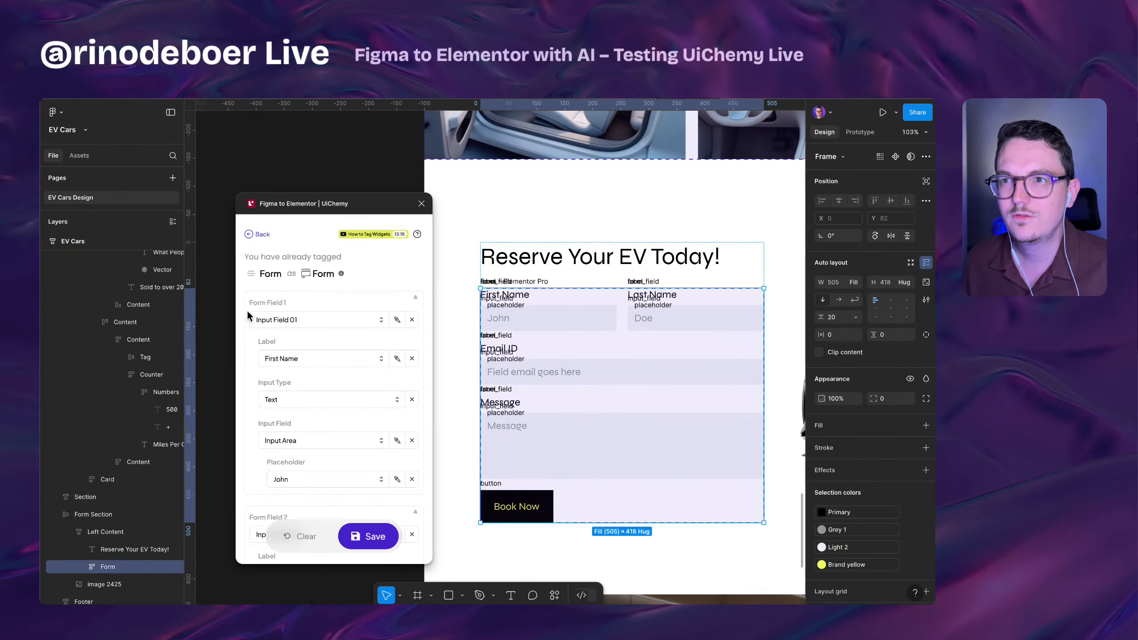
# - Inspect the layers nested in the Form, from Row 01 and its input fields to the Button, plus the image 2425 layer
pyautogui.click(83, 566)
pyautogui.click(134, 515)
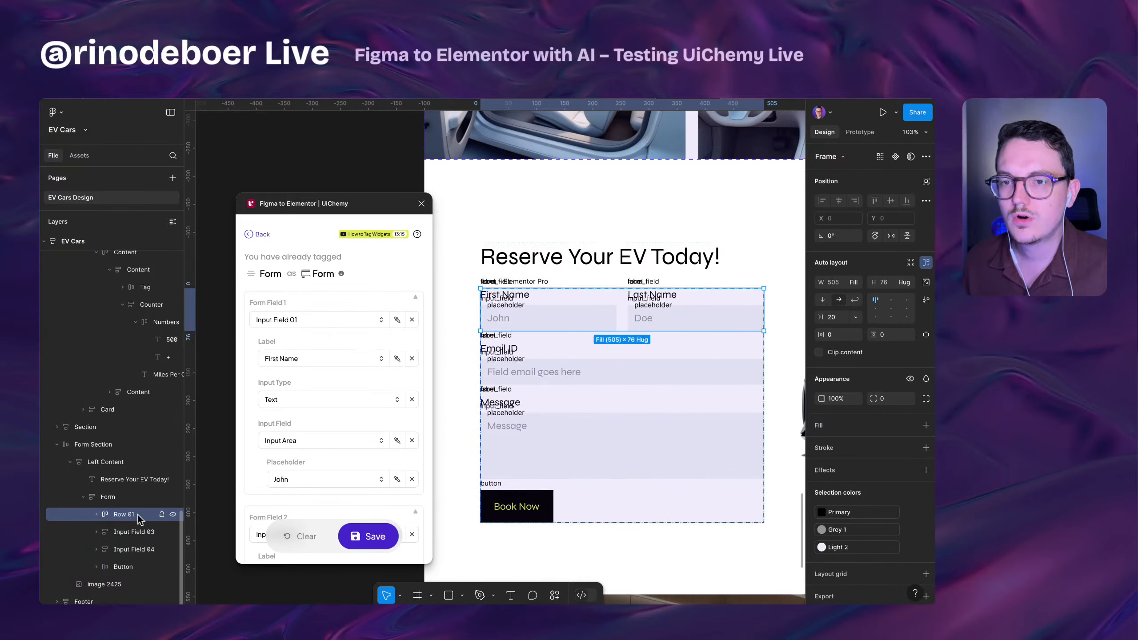
pyautogui.click(96, 516)
pyautogui.click(134, 531)
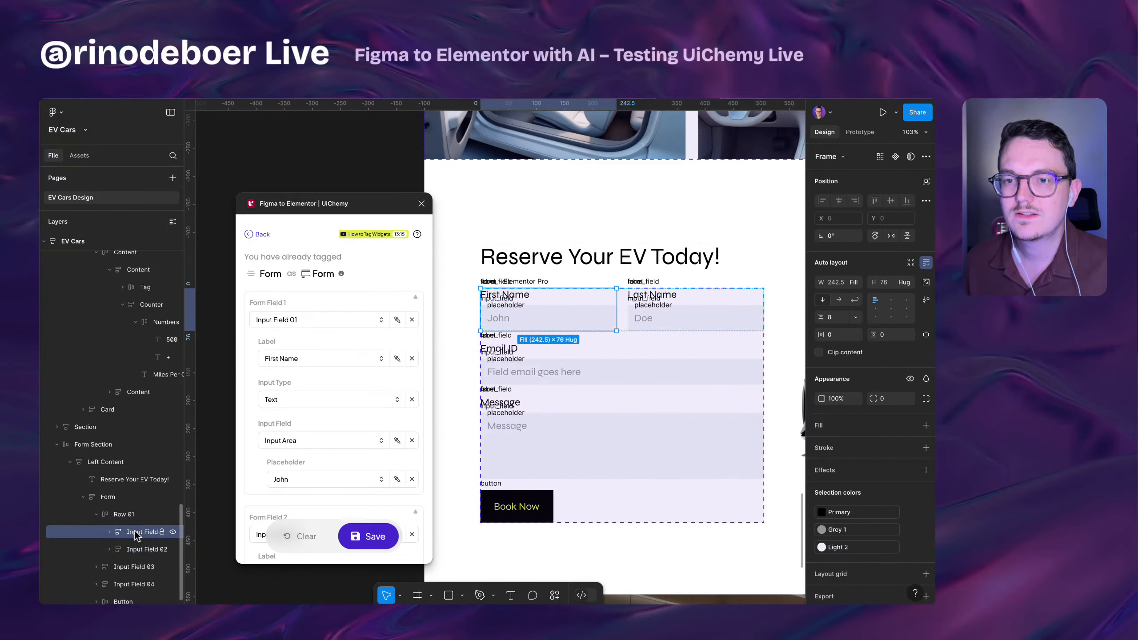
pyautogui.scroll(-1, 135, 538)
pyautogui.click(134, 553)
pyautogui.scroll(-2, 133, 553)
pyautogui.click(133, 561)
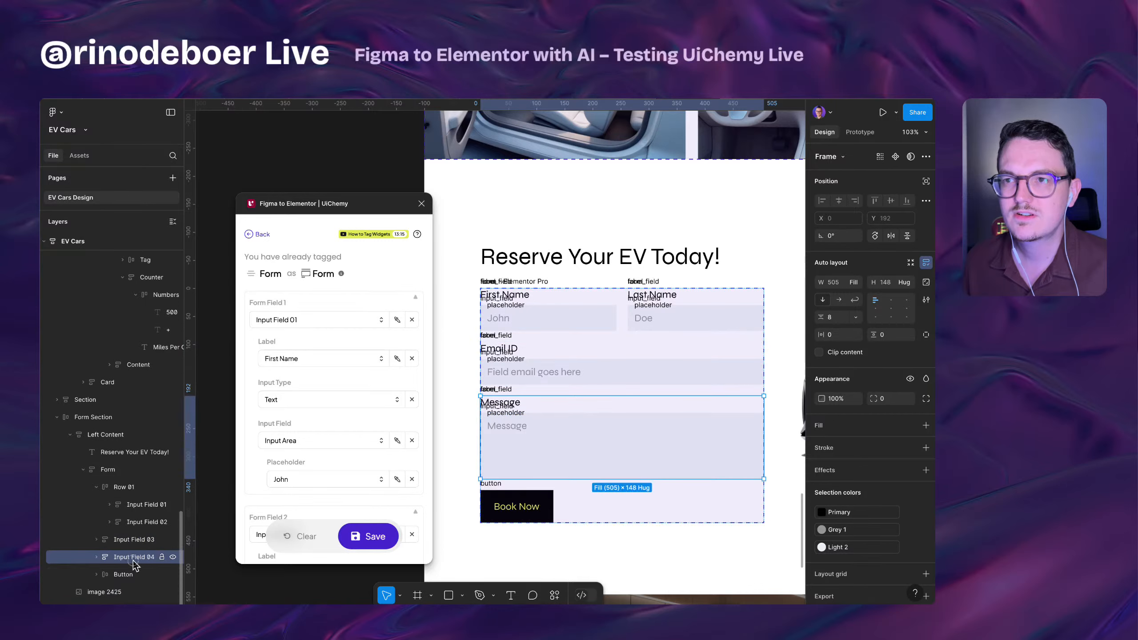
pyautogui.click(129, 575)
pyautogui.scroll(-1, 129, 574)
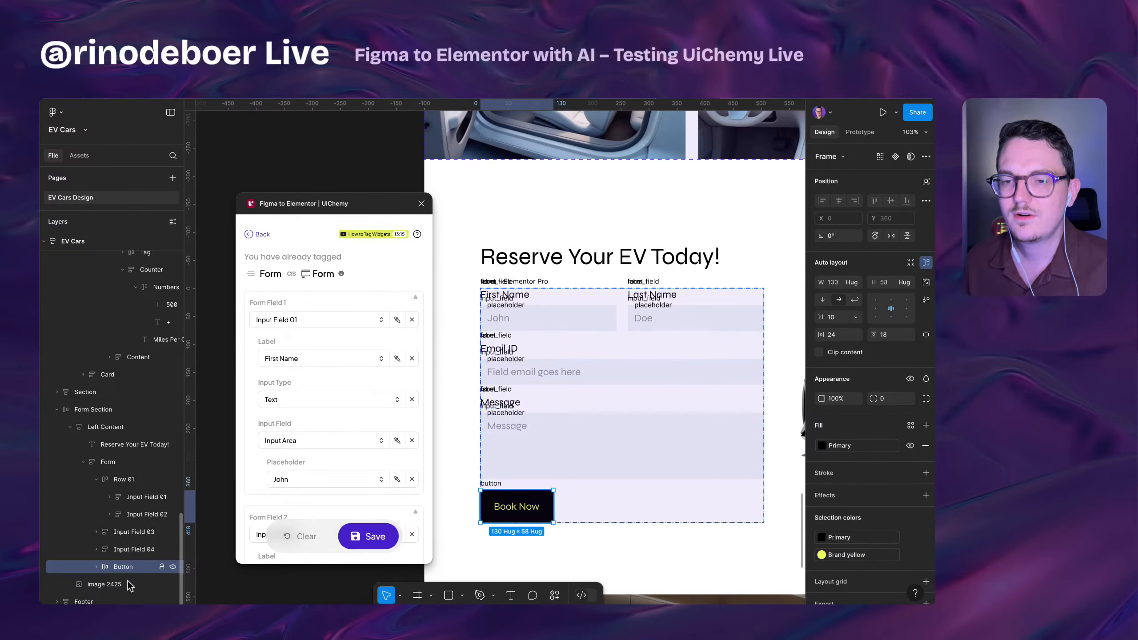
pyautogui.click(126, 581)
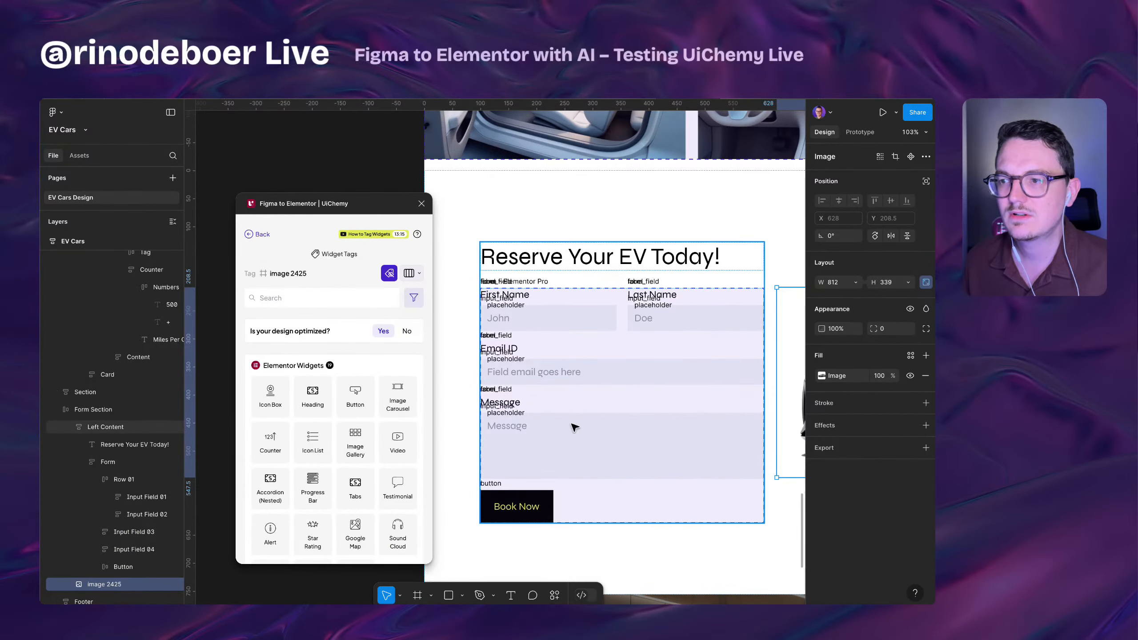
# - Look over the page design from the footer and reservation form up to the Revolutionizing EV Mobility section
pyautogui.scroll(-3, 543, 524)
pyautogui.moveTo(657, 499); pyautogui.dragTo(610, 396)
pyautogui.scroll(-2, 610, 397)
pyautogui.scroll(-1, 660, 425)
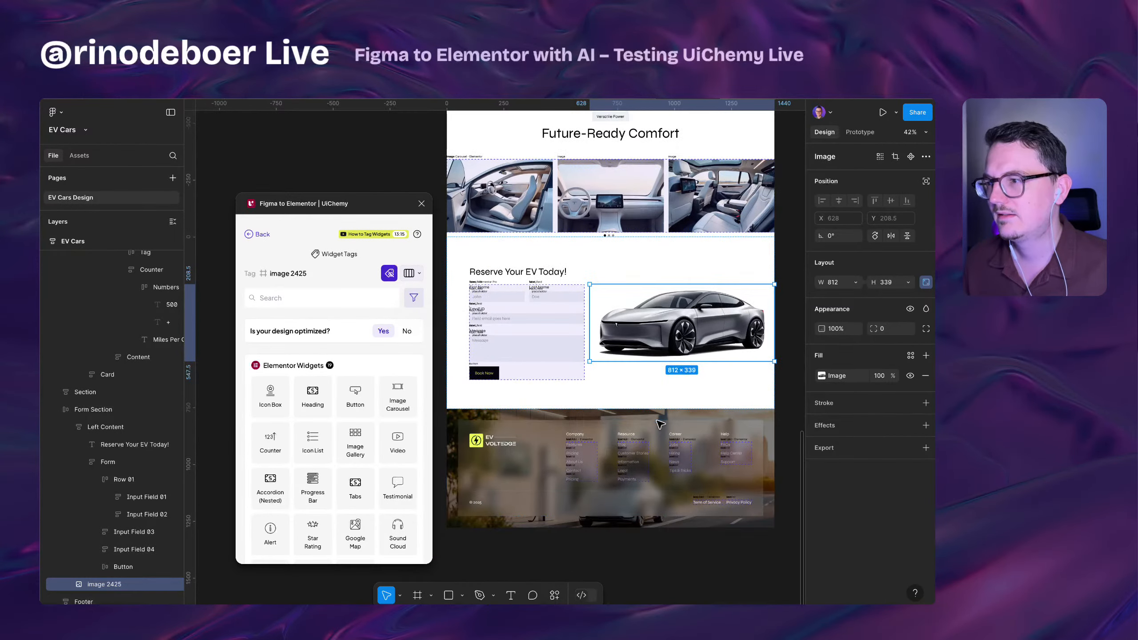
pyautogui.scroll(-2, 611, 520)
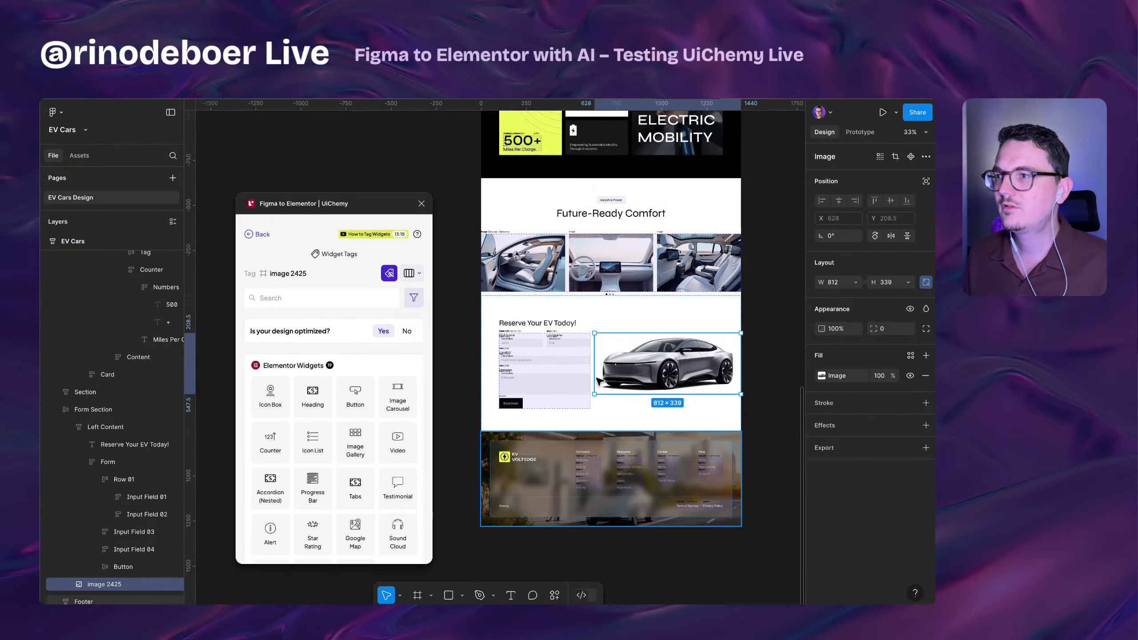
pyautogui.moveTo(577, 307); pyautogui.dragTo(575, 463)
pyautogui.moveTo(521, 298); pyautogui.dragTo(517, 408)
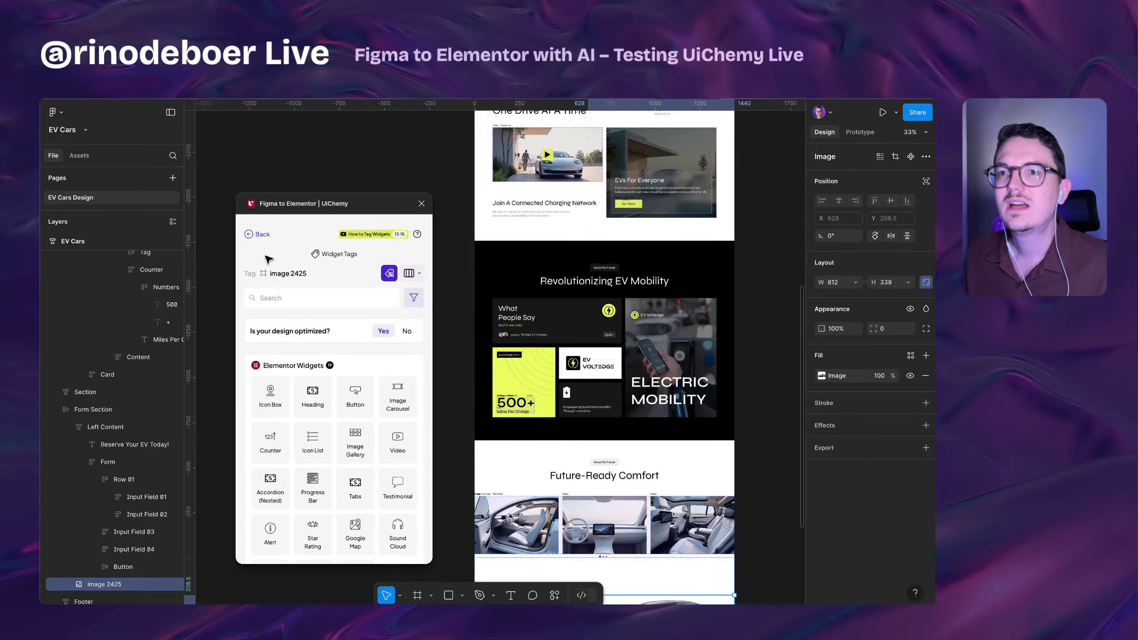
# - Reopen the plugin's Widget Tags view and browse the full list of available Elementor widgets
pyautogui.click(256, 234)
pyautogui.click(351, 345)
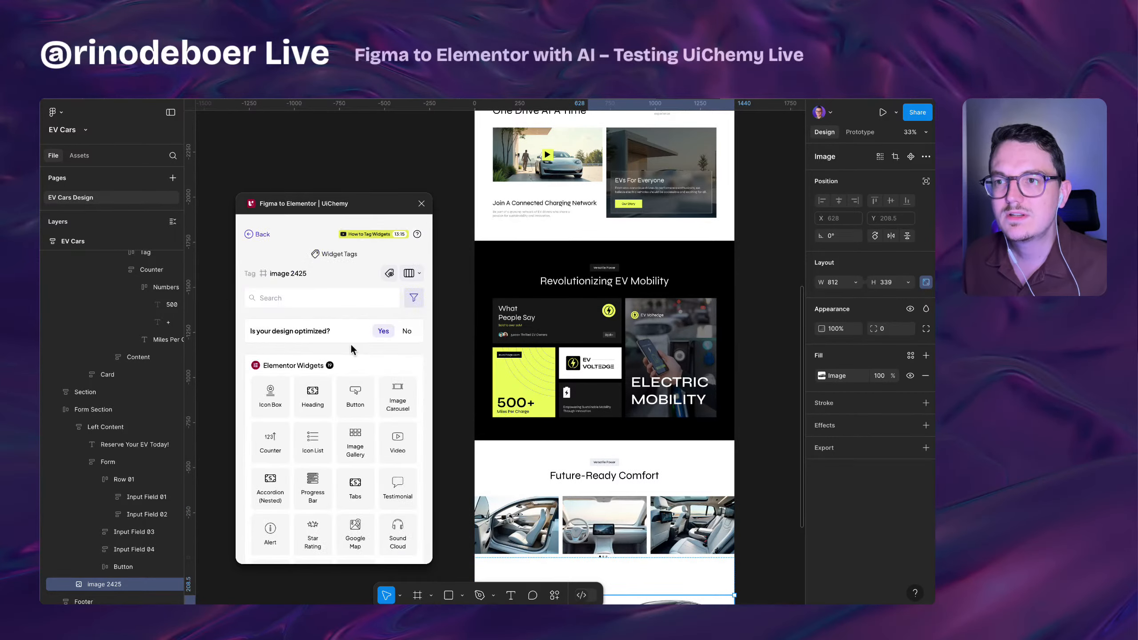
pyautogui.scroll(-5, 353, 339)
pyautogui.scroll(8, 362, 341)
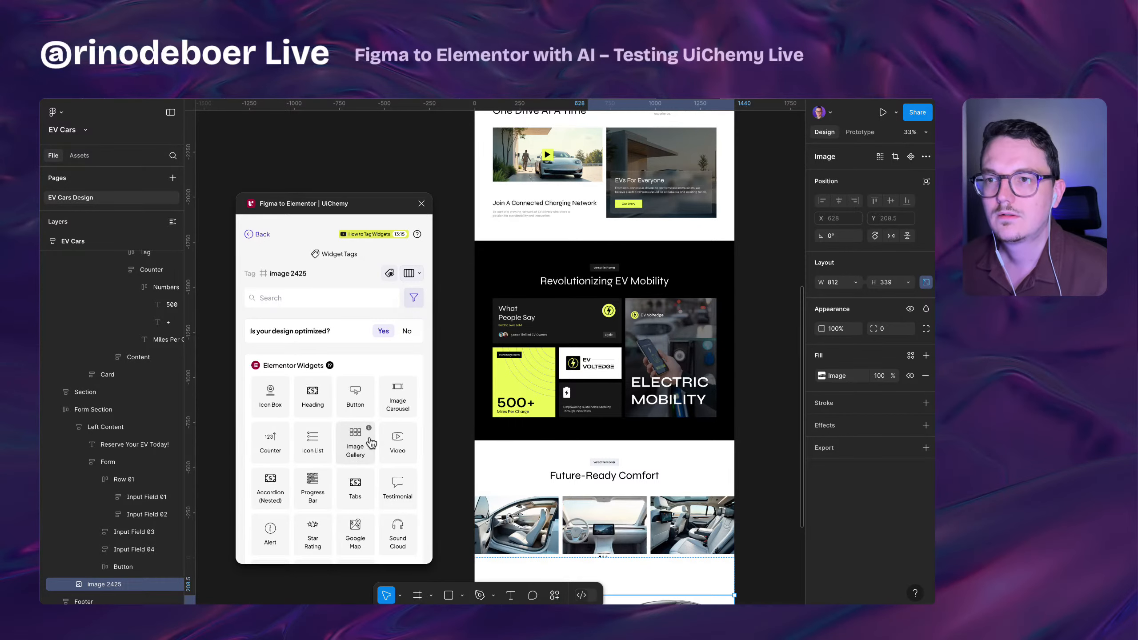
pyautogui.scroll(-15, 368, 439)
pyautogui.scroll(15, 370, 443)
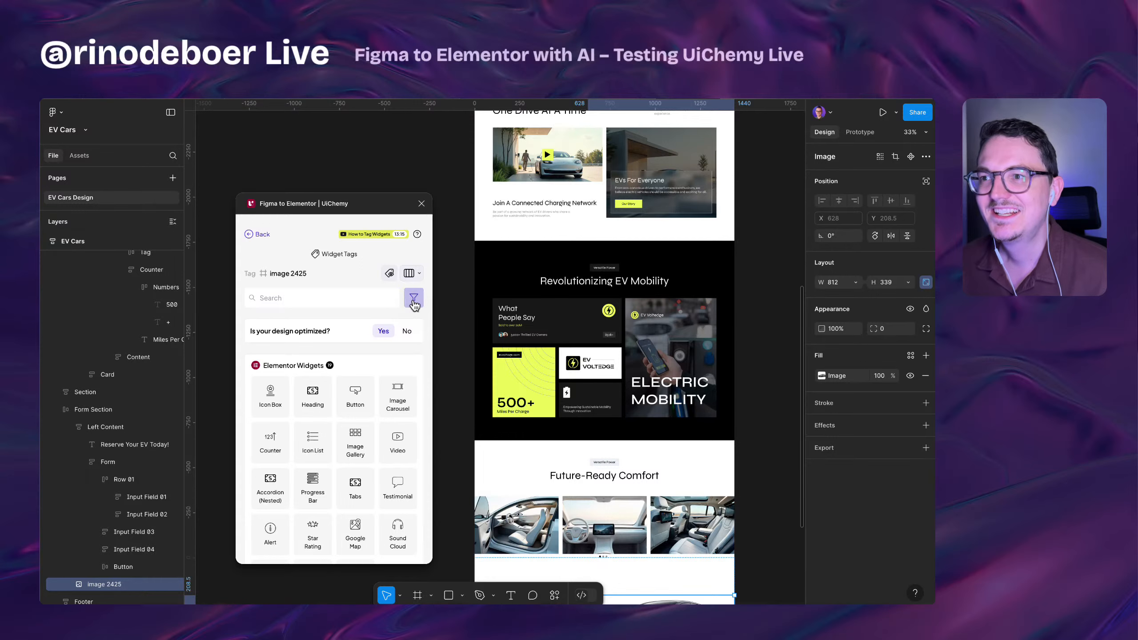
# - Examine the widget list's filter, column layout choices and Show Tagging option without changing them
pyautogui.click(413, 305)
pyautogui.click(414, 305)
pyautogui.click(414, 275)
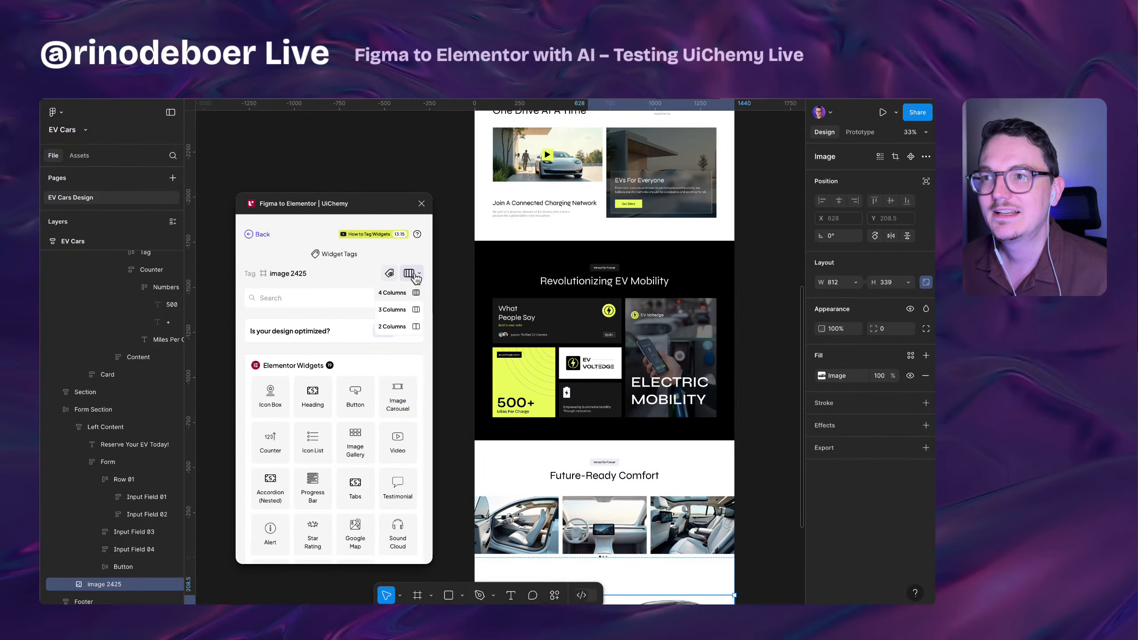
pyautogui.click(408, 274)
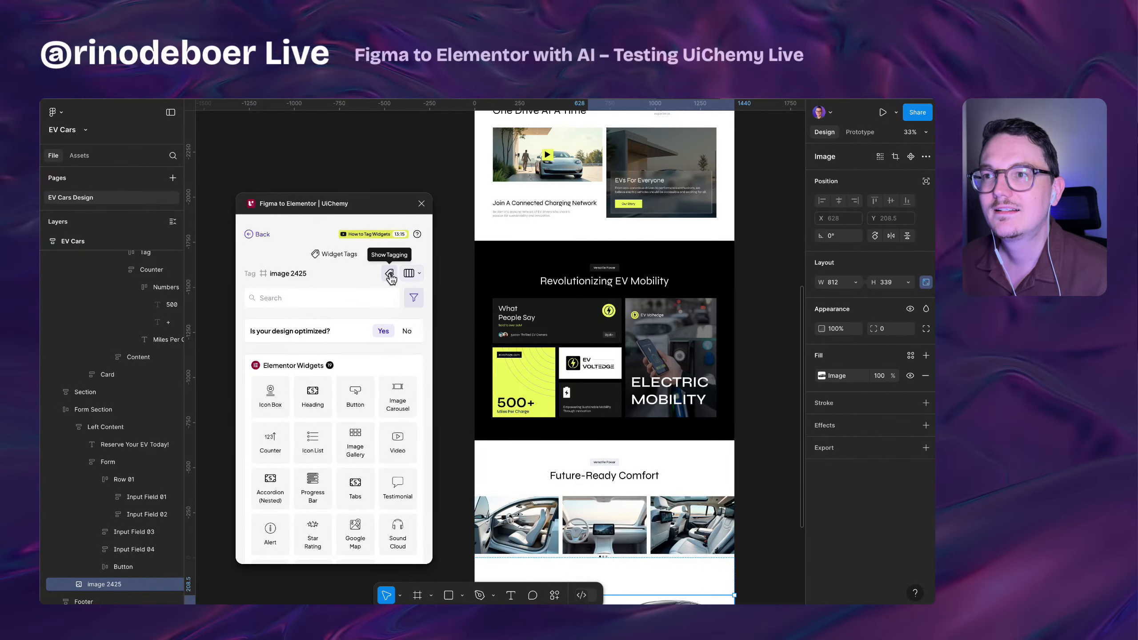
pyautogui.click(390, 275)
pyautogui.click(389, 275)
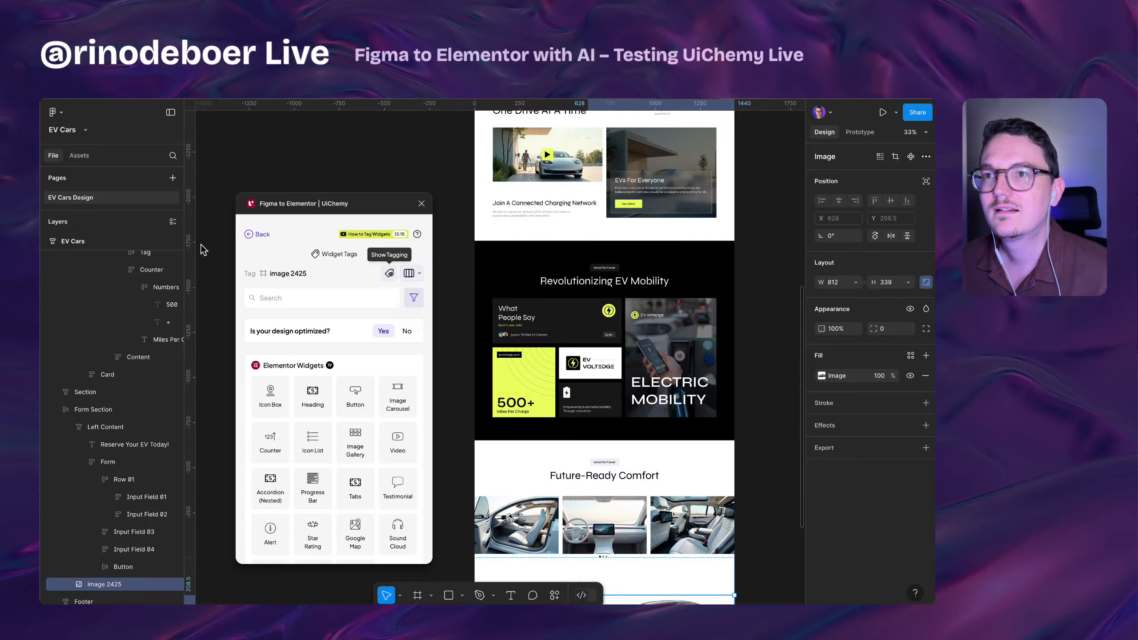
# - Set the Responsive Manager to Custom values and expand its Font Size settings
pyautogui.click(259, 234)
pyautogui.click(338, 369)
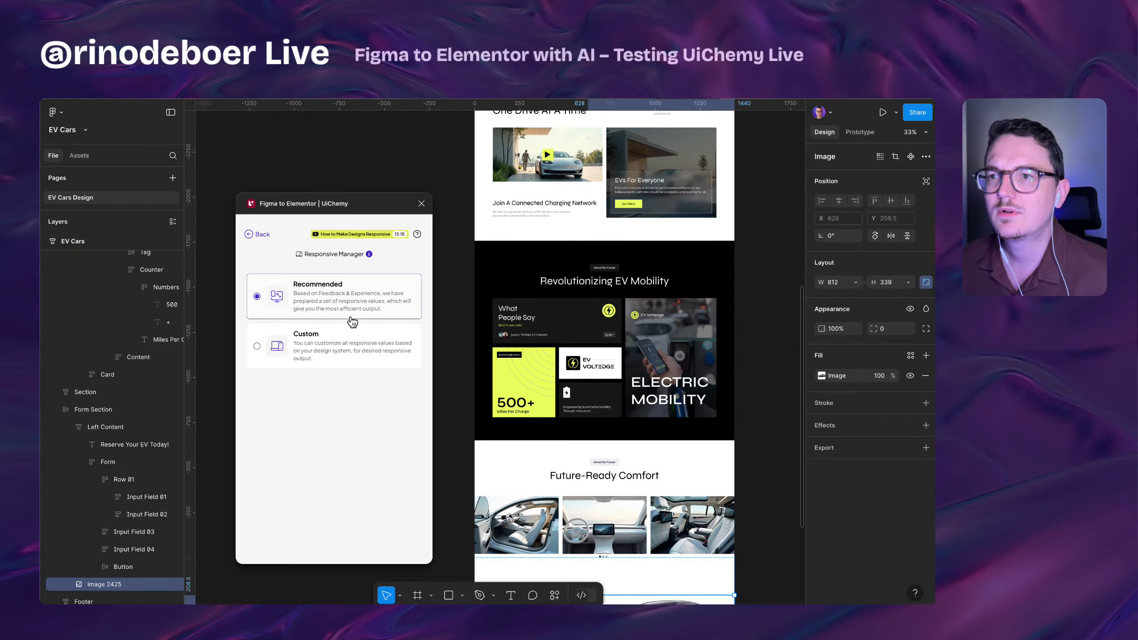
pyautogui.click(354, 363)
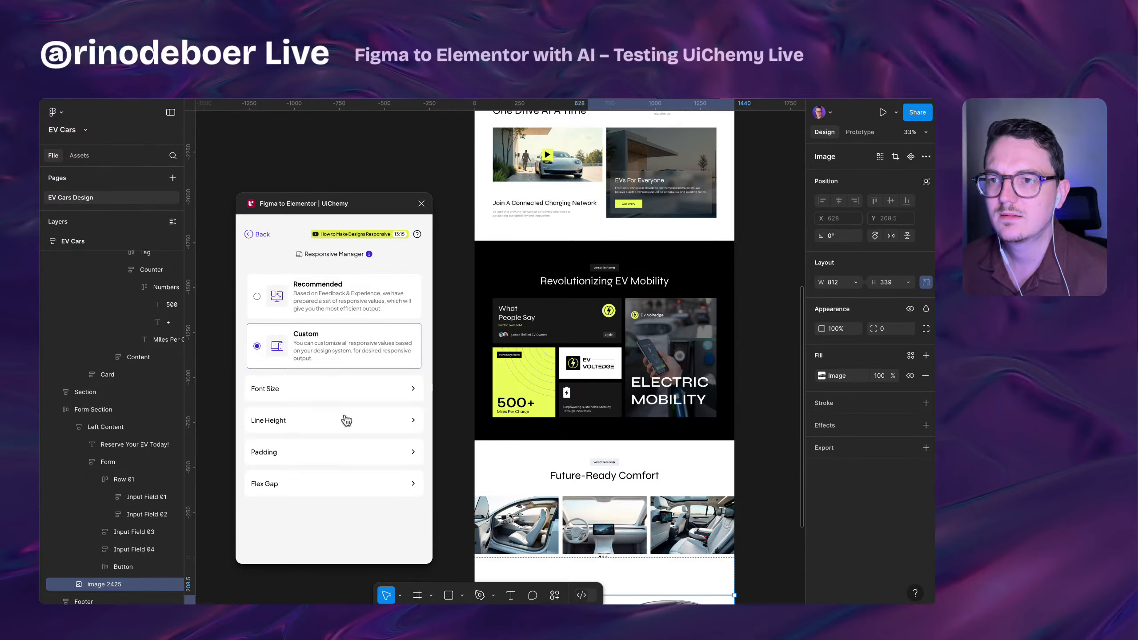
pyautogui.click(343, 391)
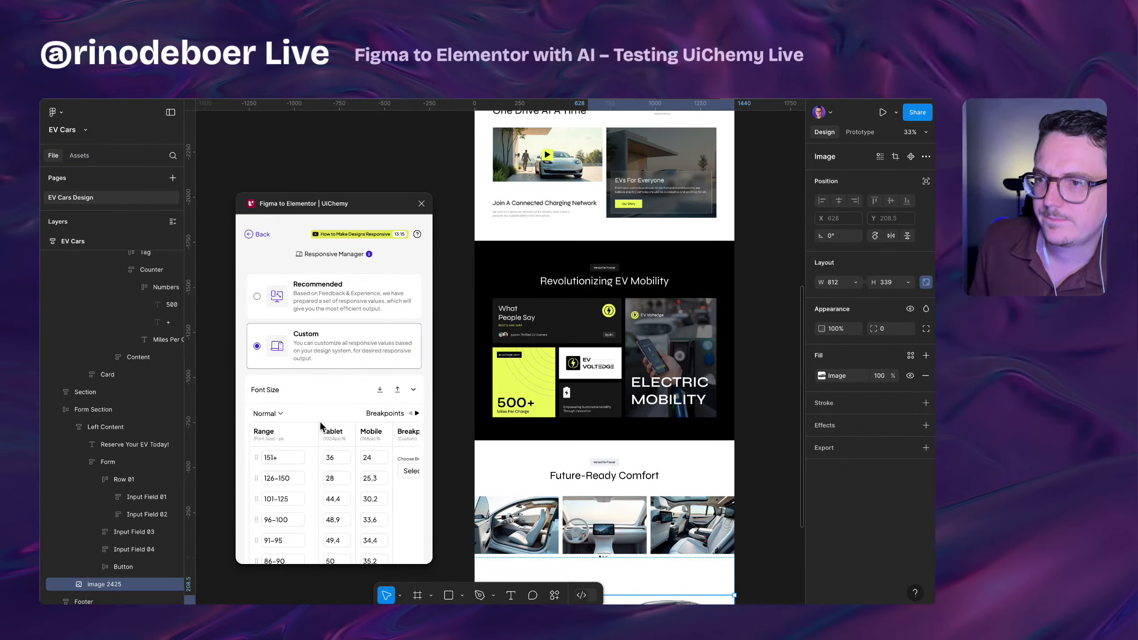
# - Examine the Font Size ranges with their tablet and mobile values, and the custom breakpoints that can be added
pyautogui.scroll(-2, 322, 438)
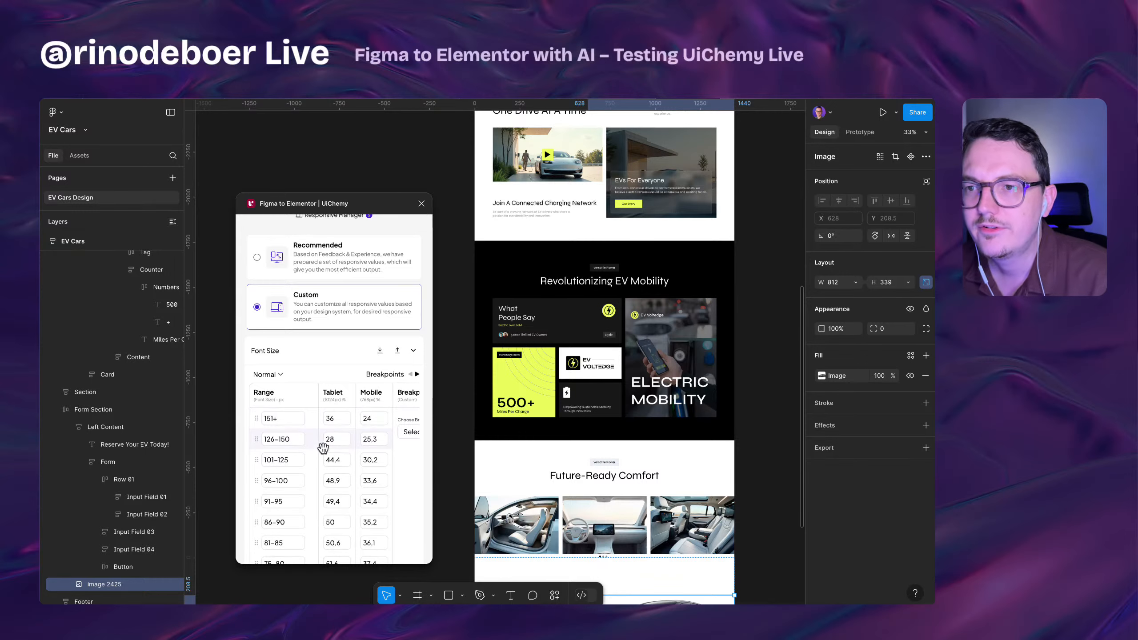
pyautogui.scroll(-2, 312, 432)
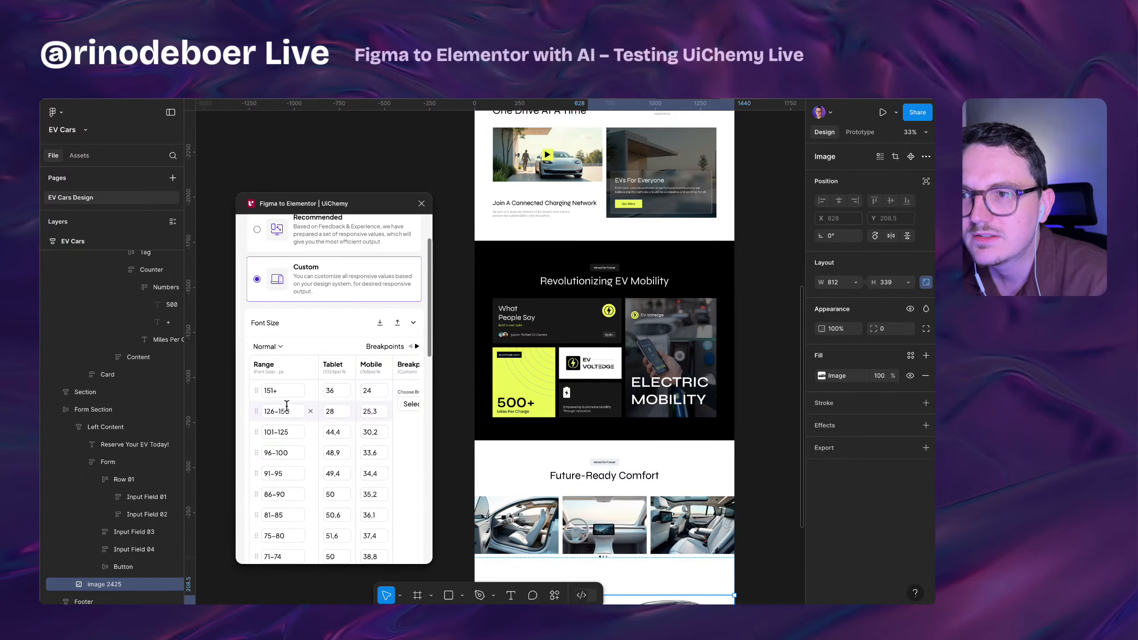
pyautogui.scroll(-1, 287, 404)
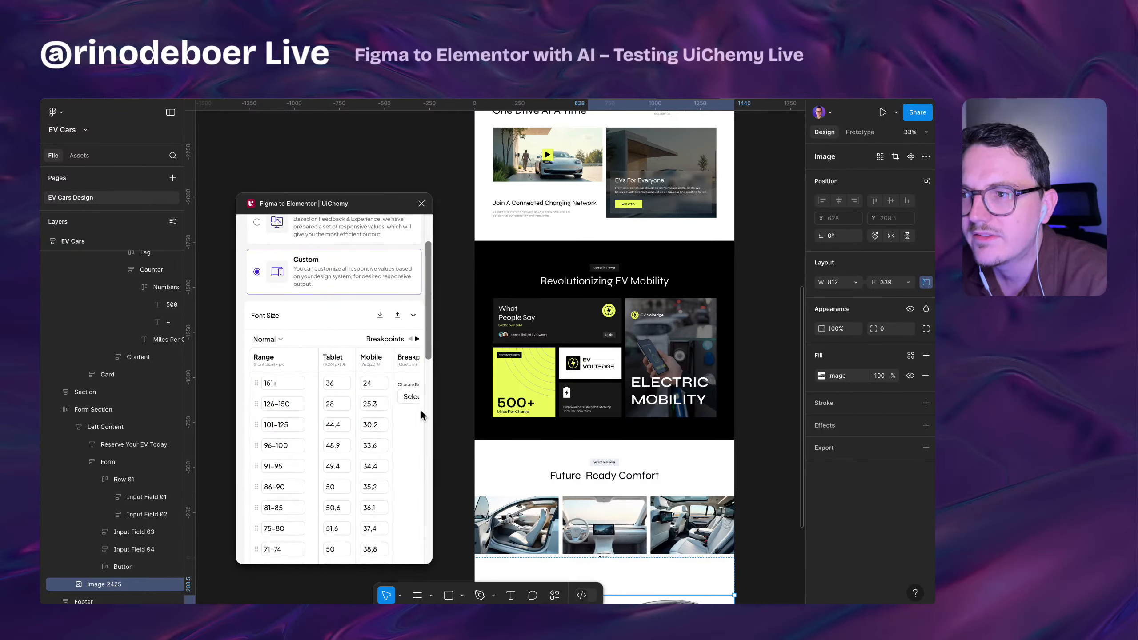
pyautogui.hscroll(2, 350, 386)
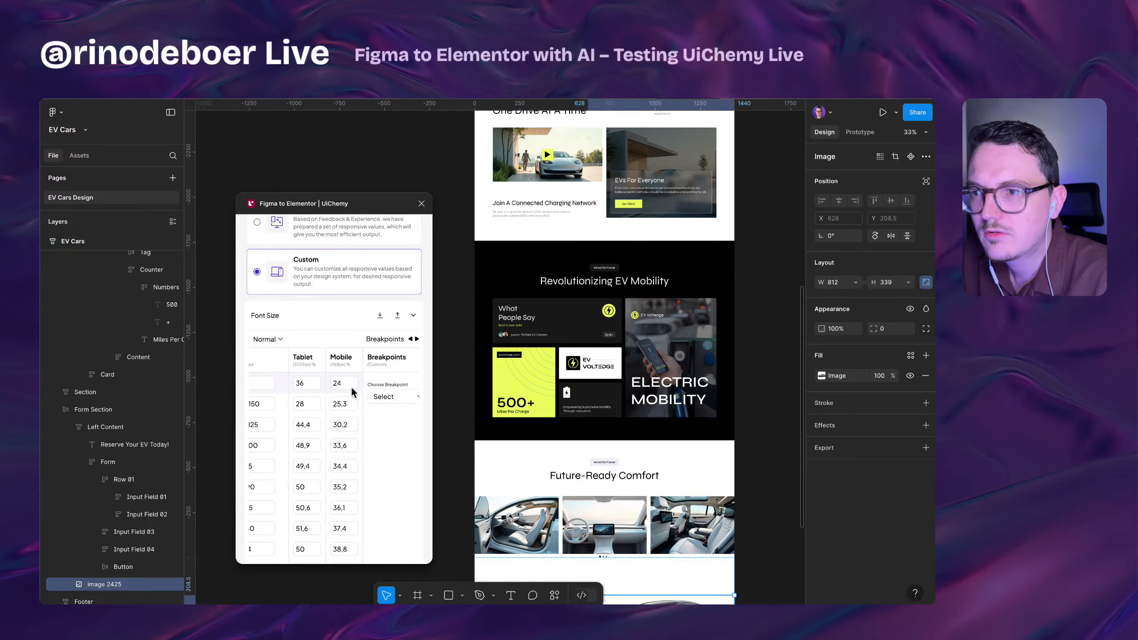
pyautogui.hscroll(-2, 351, 387)
pyautogui.hscroll(2, 351, 388)
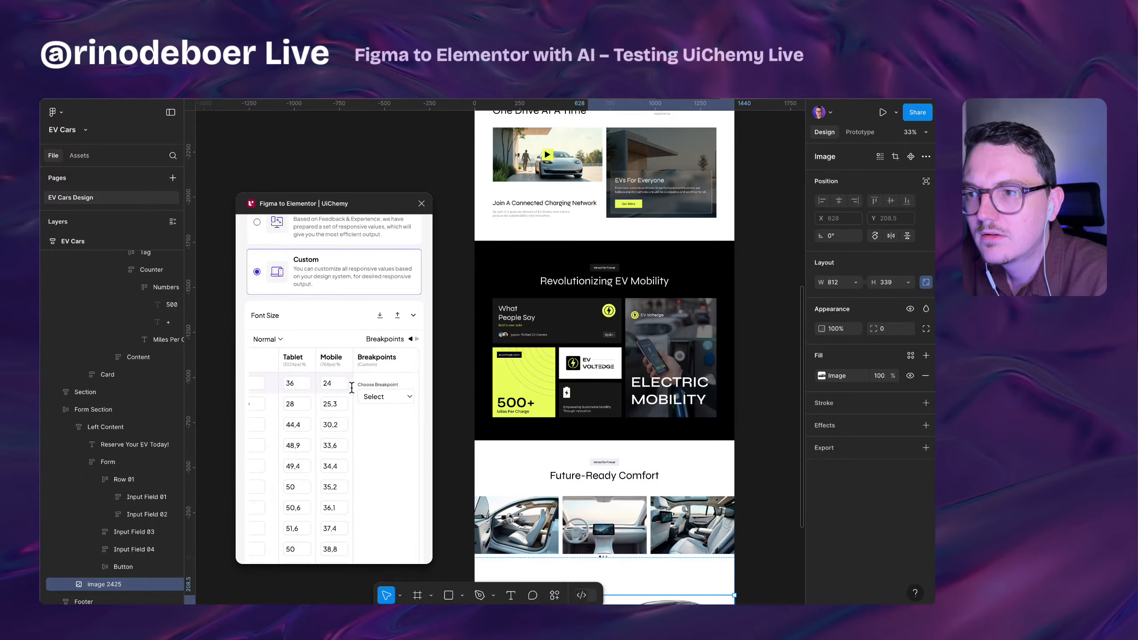
pyautogui.click(383, 403)
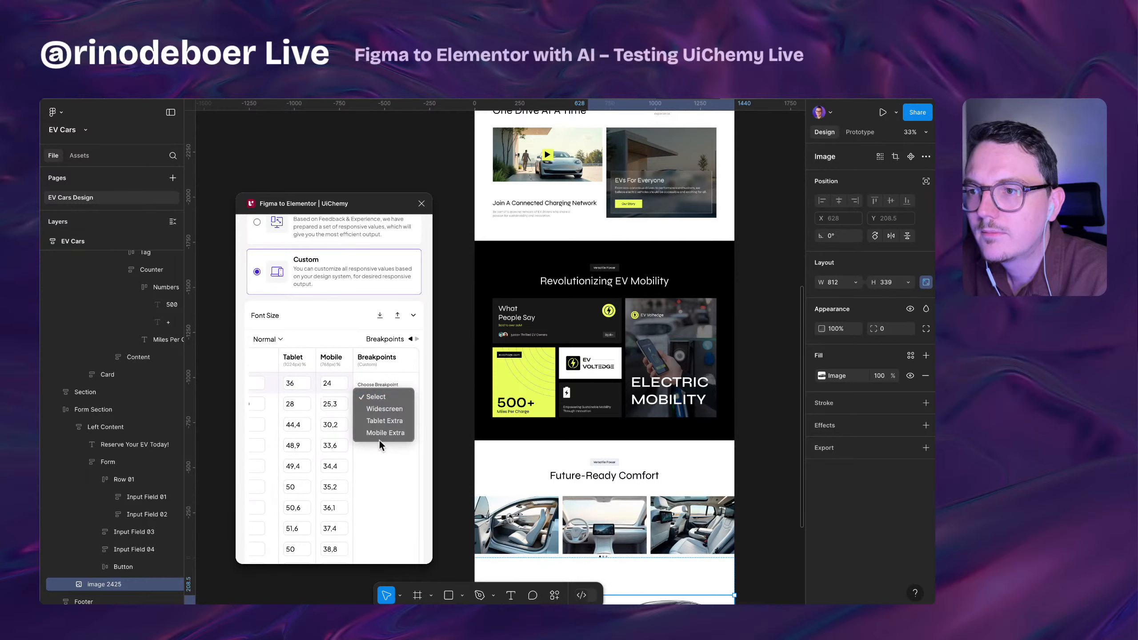
pyautogui.click(383, 462)
pyautogui.hscroll(-2, 372, 425)
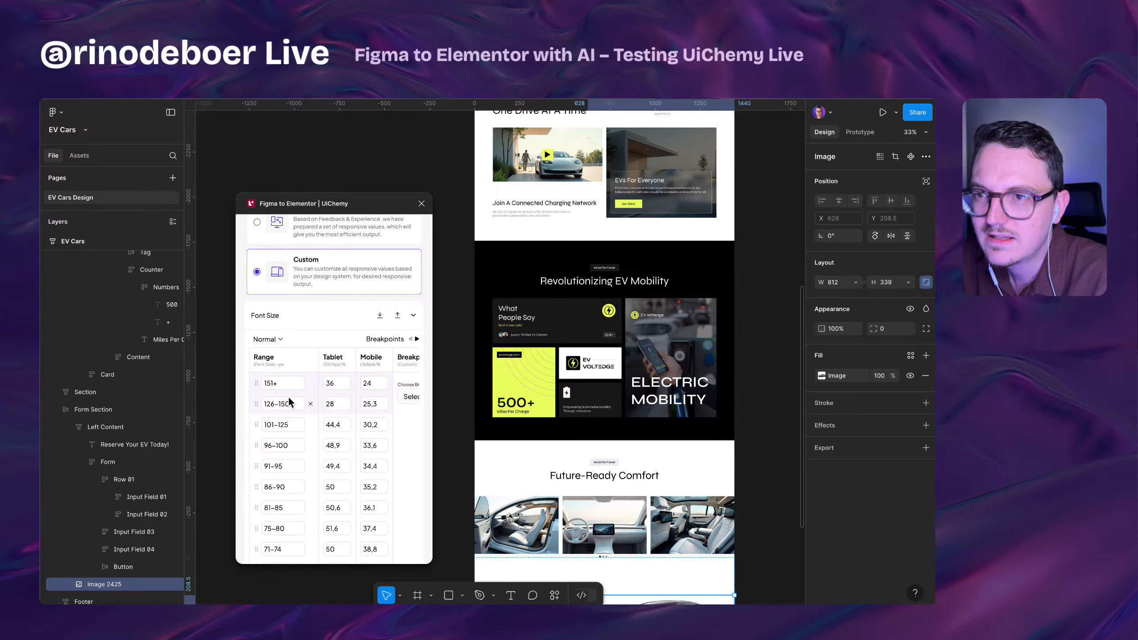
# - Switch the custom Font Size mode from Normal to Clamp and review its ranges with their minimum and maximum values
pyautogui.scroll(-2, 285, 383)
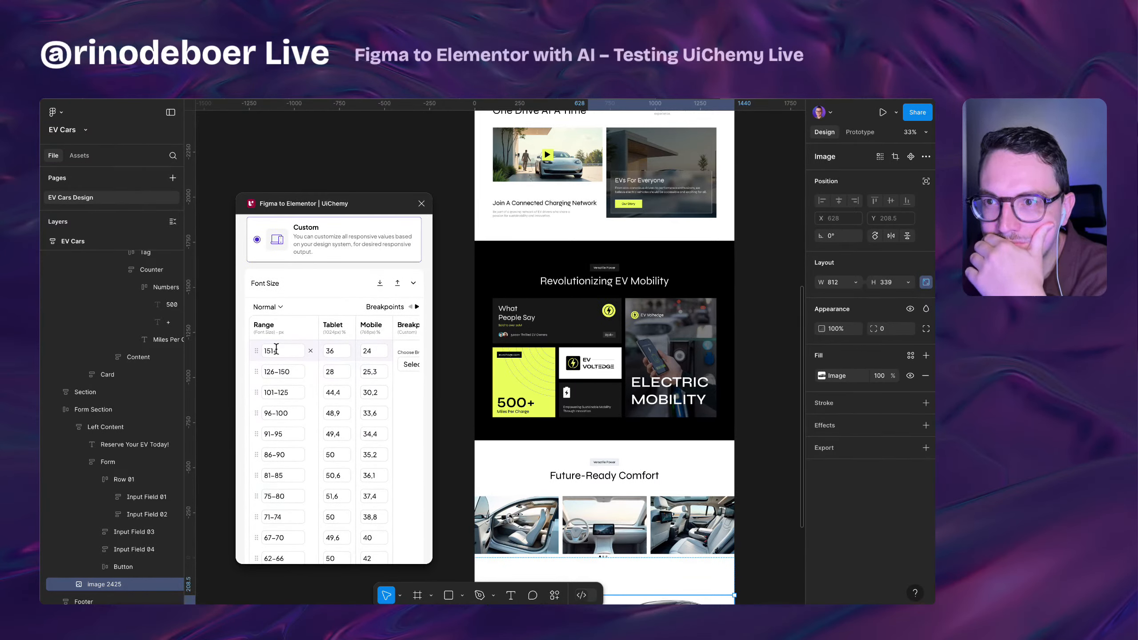
pyautogui.scroll(-1, 292, 355)
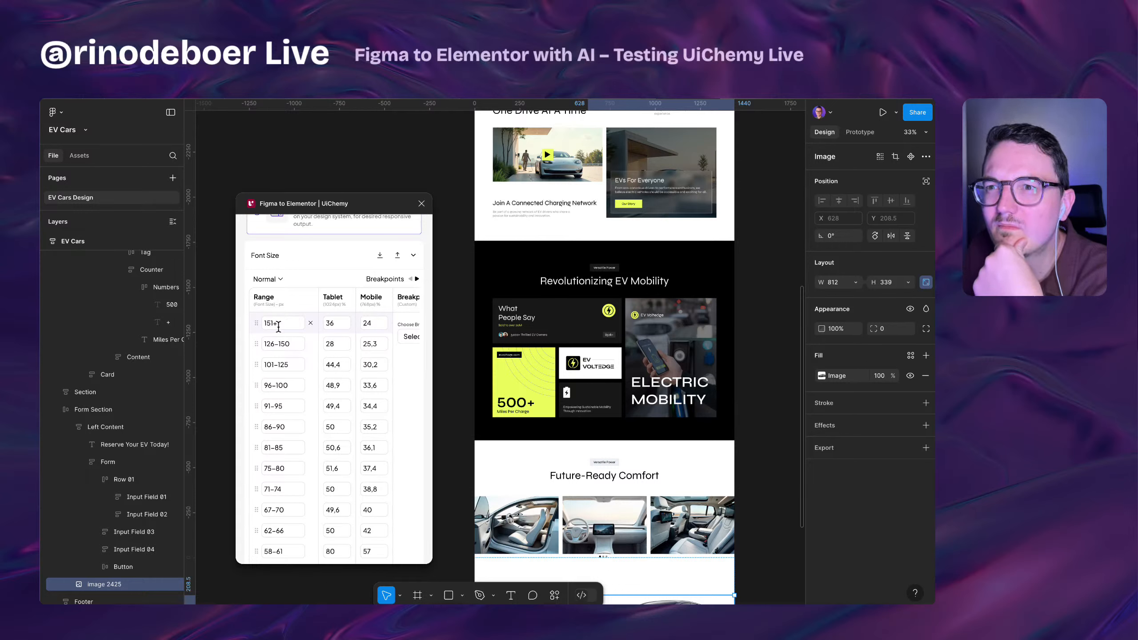
pyautogui.click(269, 279)
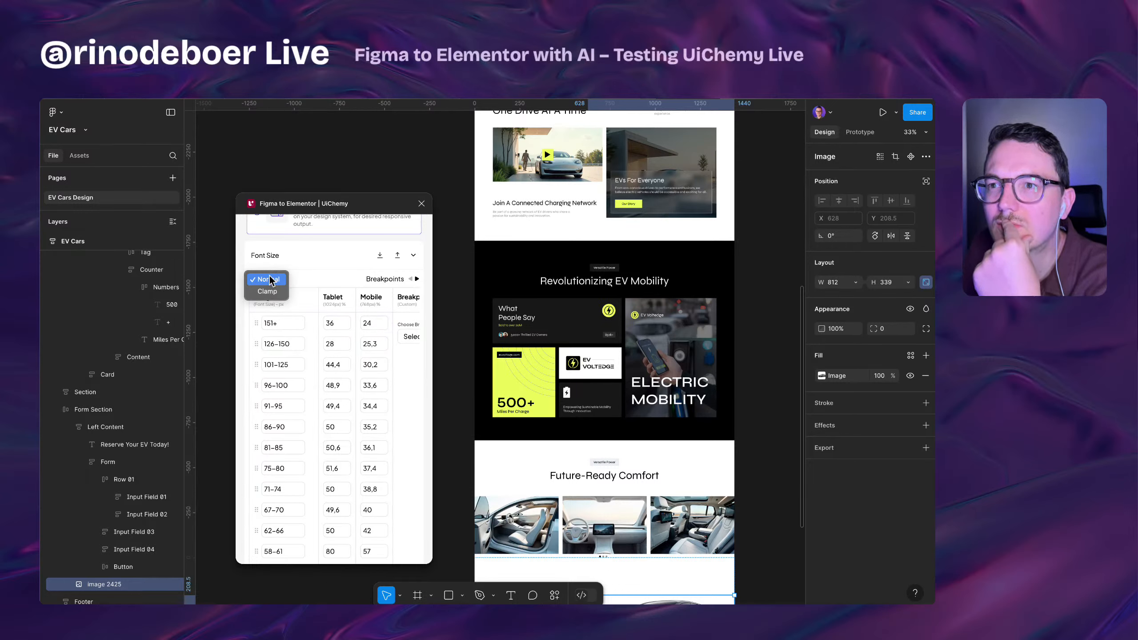
pyautogui.click(267, 291)
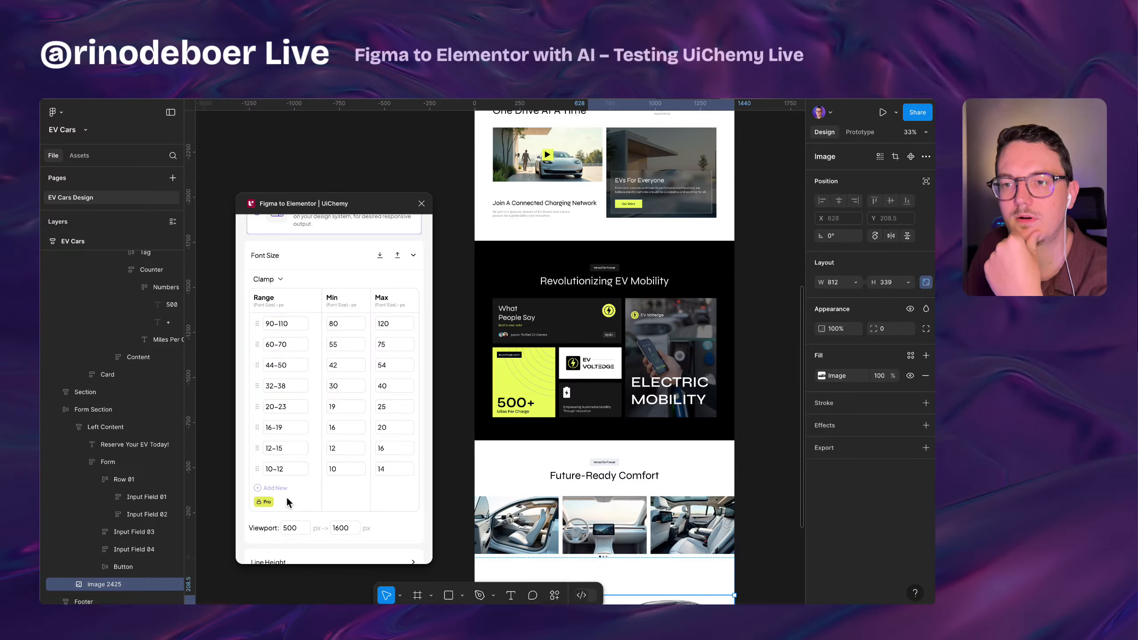
pyautogui.scroll(-1, 304, 511)
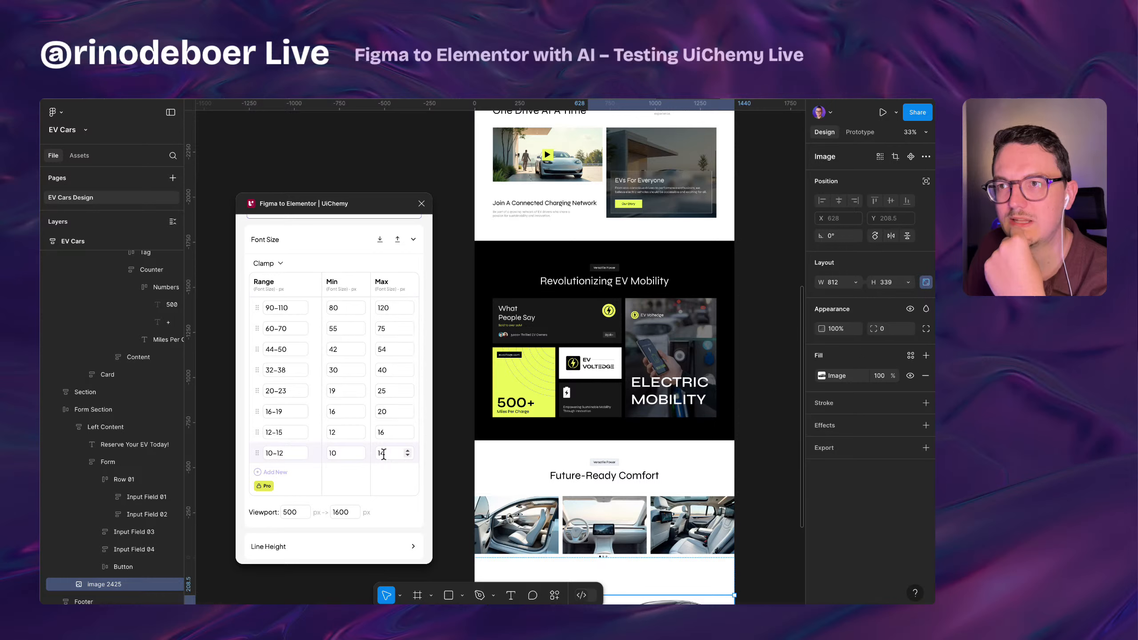
# - Expand the Line Height settings and examine their ranges, tablet and mobile percentages, minimum line height and calculator
pyautogui.scroll(-4, 347, 452)
pyautogui.click(344, 462)
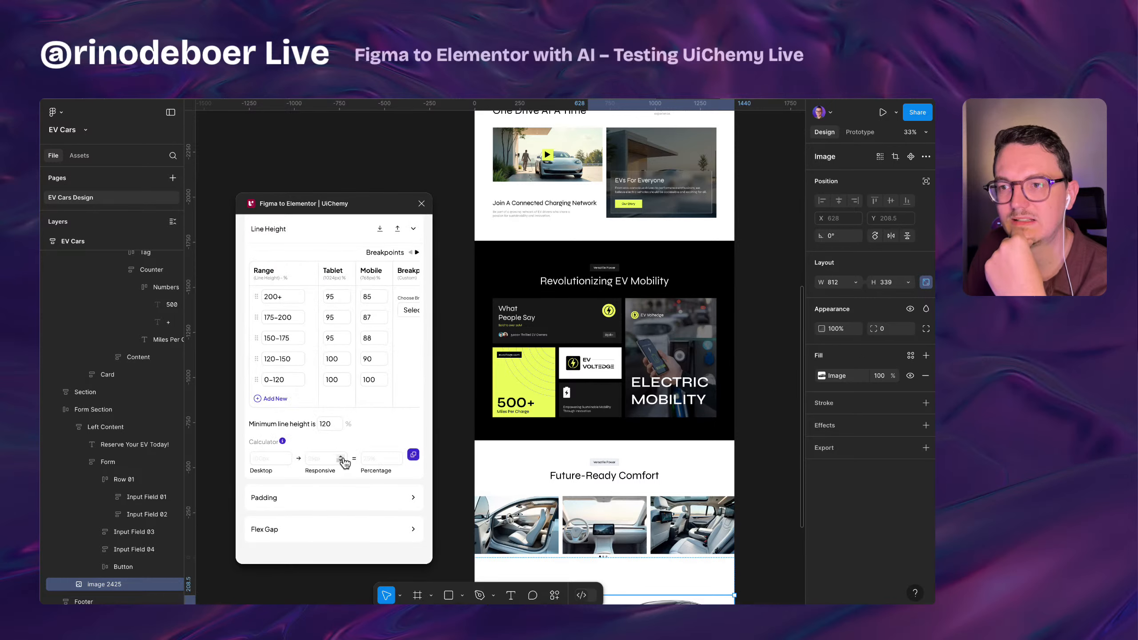
pyautogui.scroll(2, 384, 429)
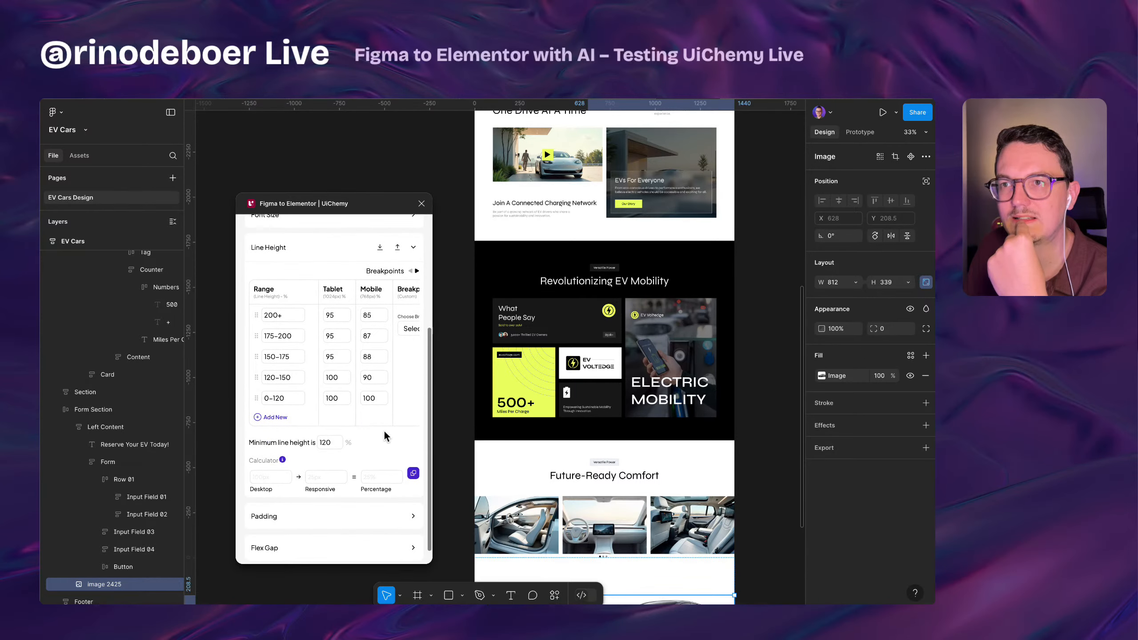
pyautogui.scroll(2, 294, 301)
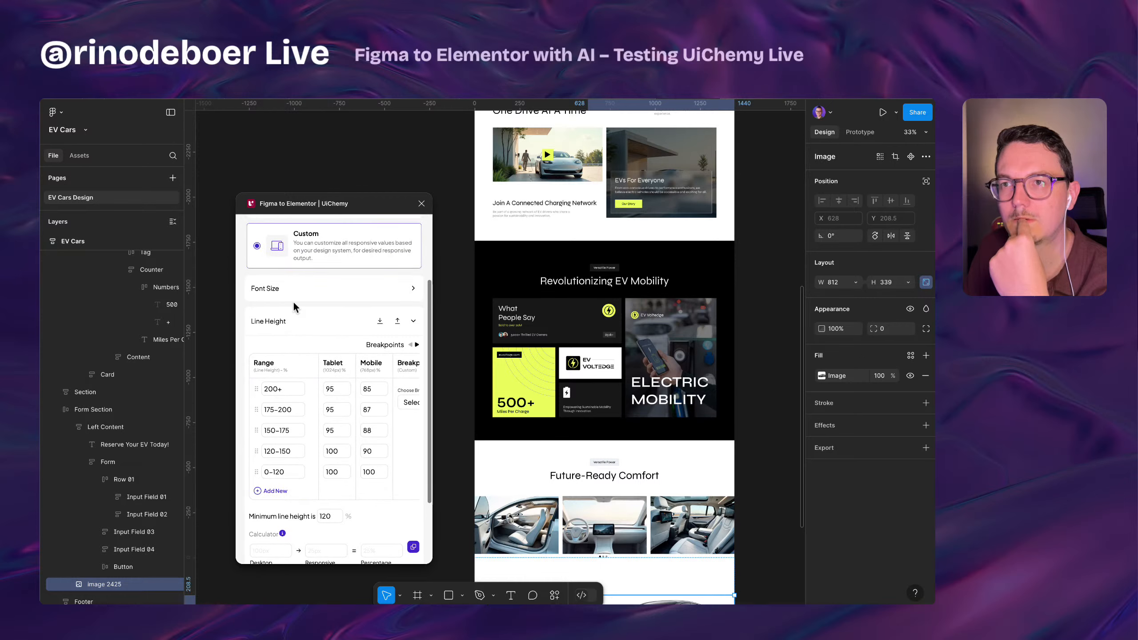
# - Reopen the Font Size settings and check the Normal and Clamp mode choices without changing the mode
pyautogui.click(289, 297)
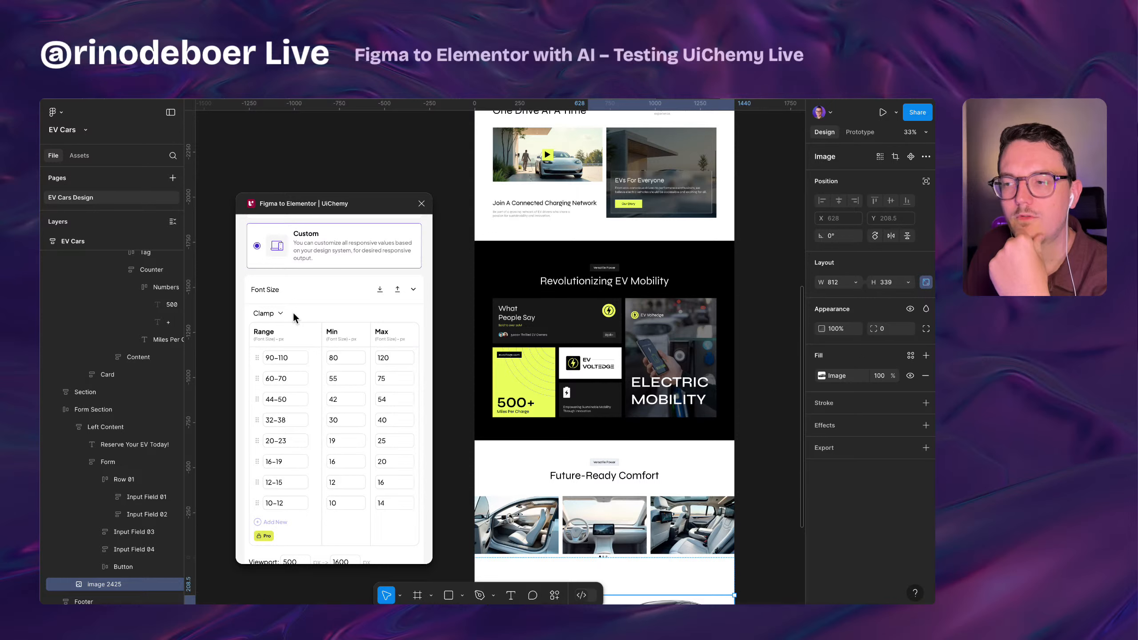
pyautogui.scroll(1, 293, 313)
pyautogui.click(272, 316)
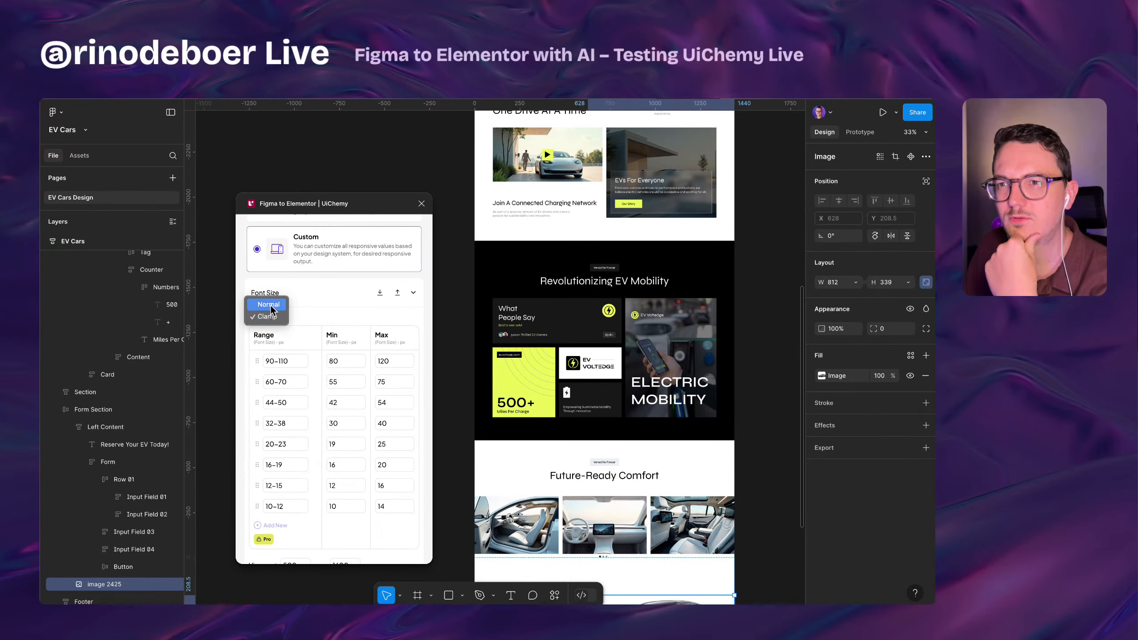
pyautogui.click(295, 316)
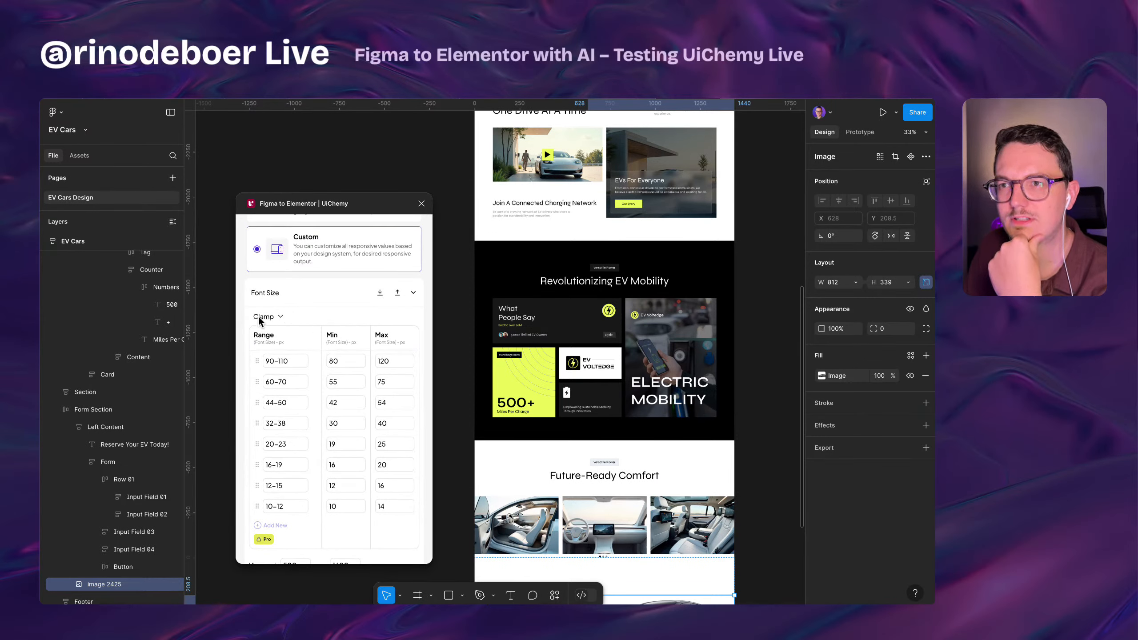
pyautogui.click(271, 314)
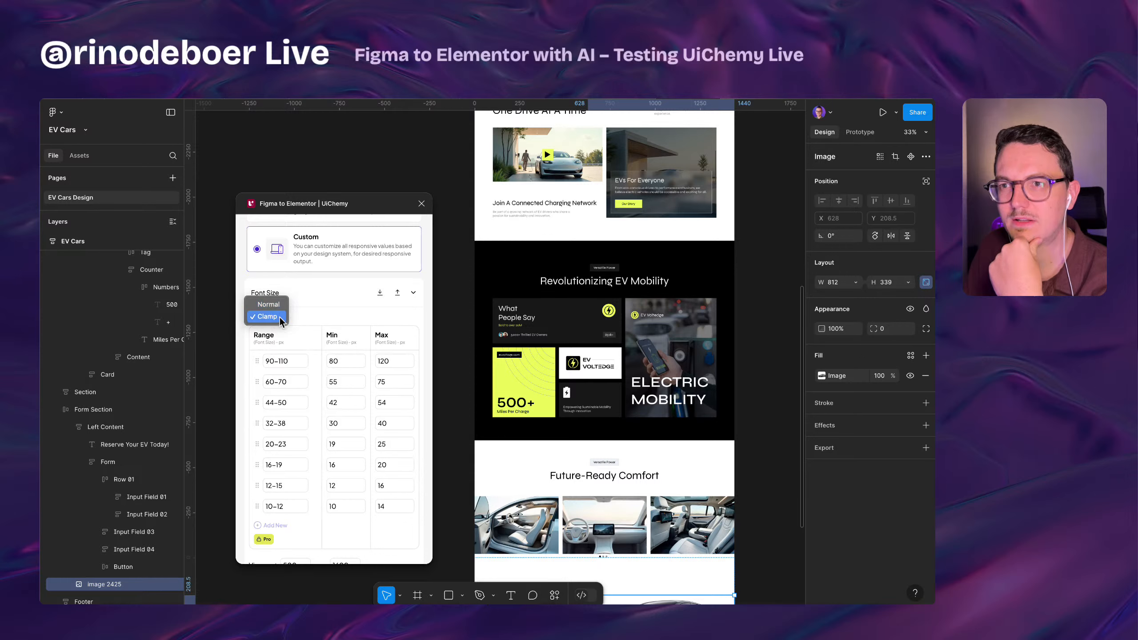
pyautogui.click(306, 320)
pyautogui.scroll(-5, 297, 467)
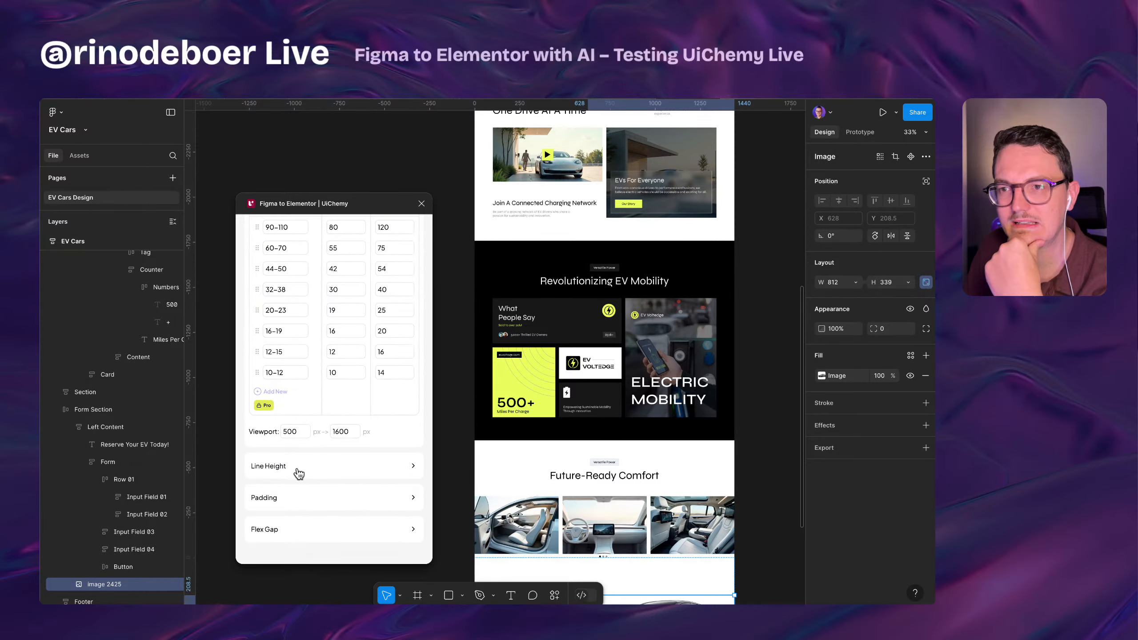
# - Set the Responsive Manager to Recommended and return to the EV Cars conversion overview
pyautogui.scroll(8, 295, 472)
pyautogui.click(330, 315)
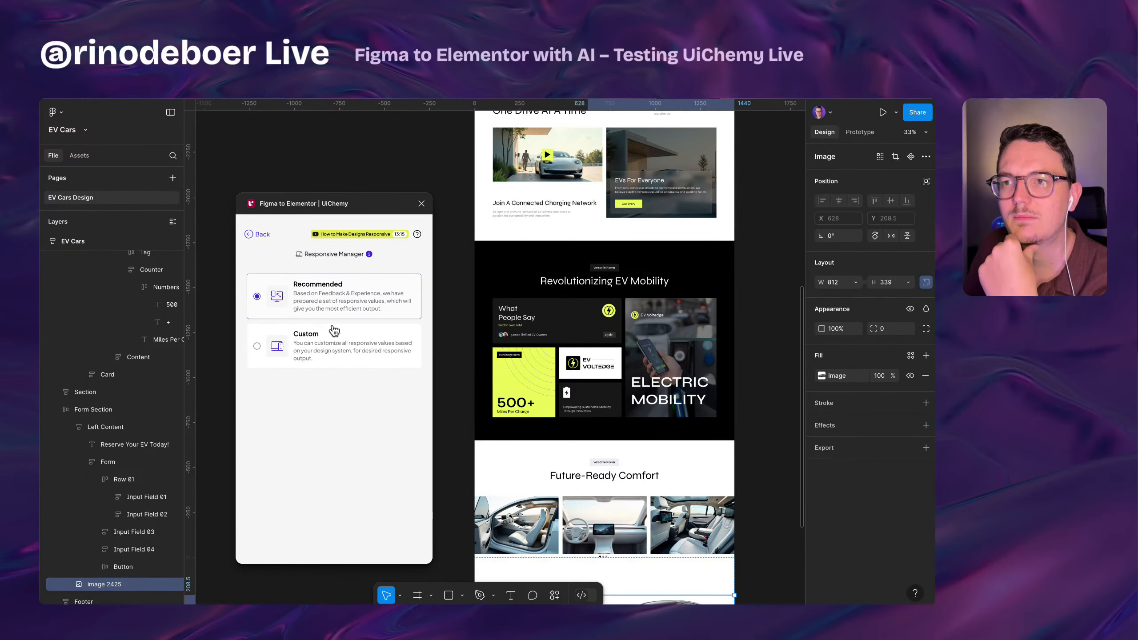
pyautogui.click(260, 233)
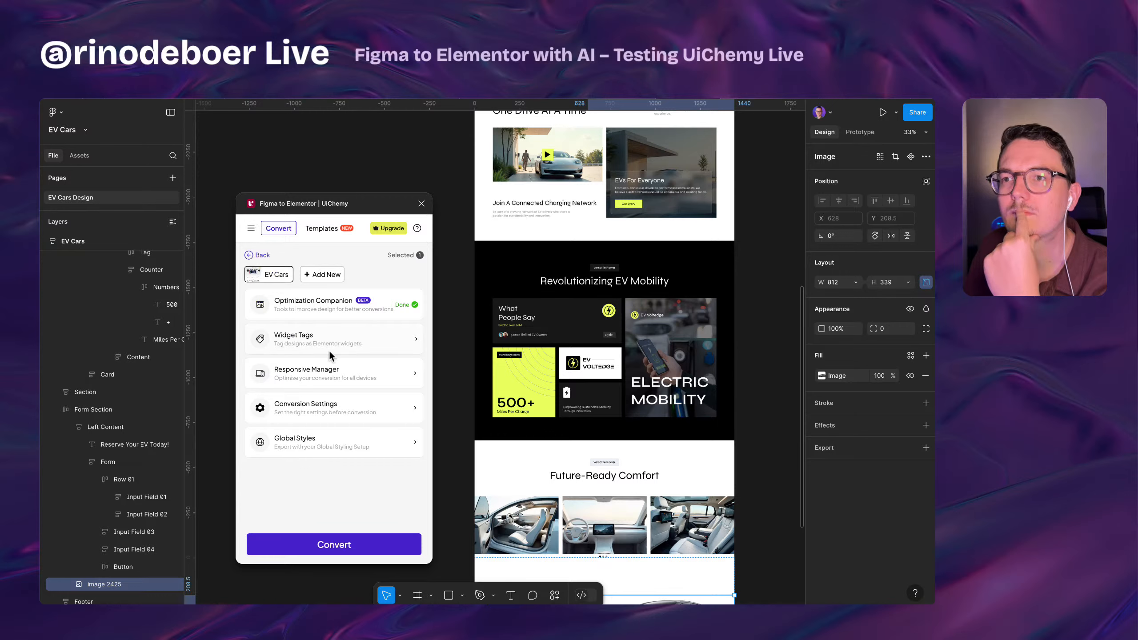
# - Examine the Conversion Settings for image export, percentage widths and text editor tagging, leaving them as they are
pyautogui.click(349, 414)
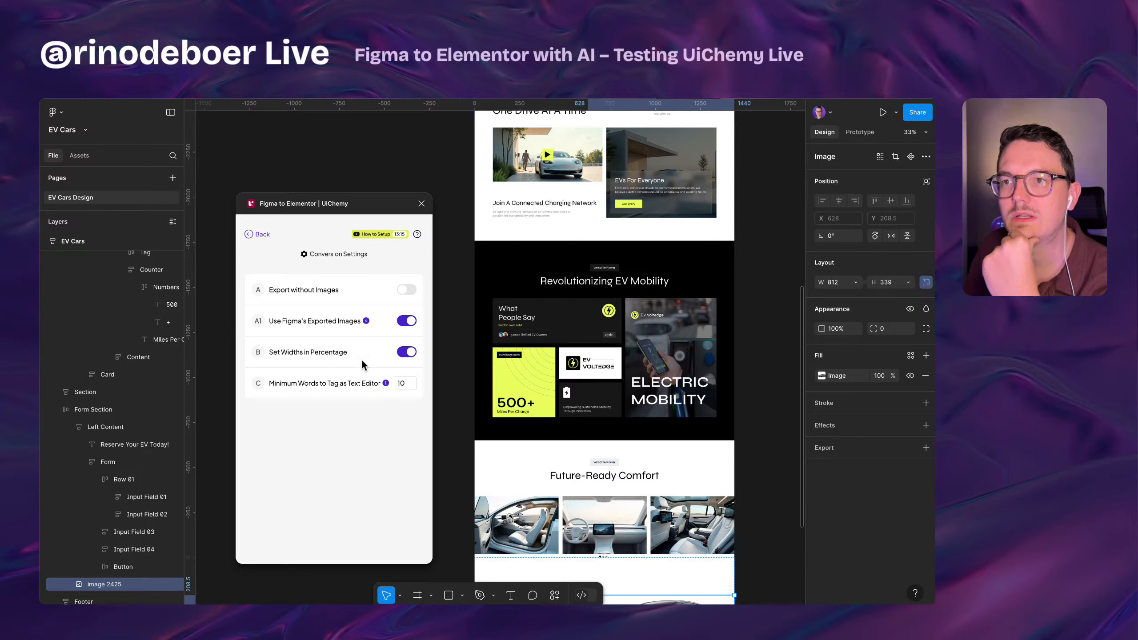
pyautogui.click(260, 235)
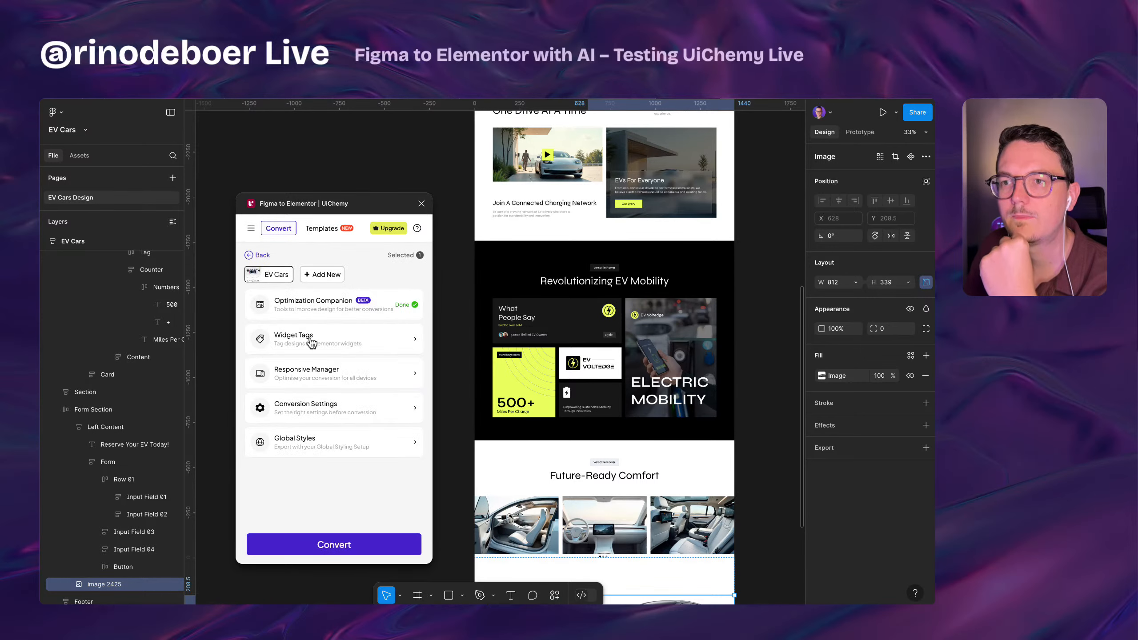
pyautogui.click(317, 416)
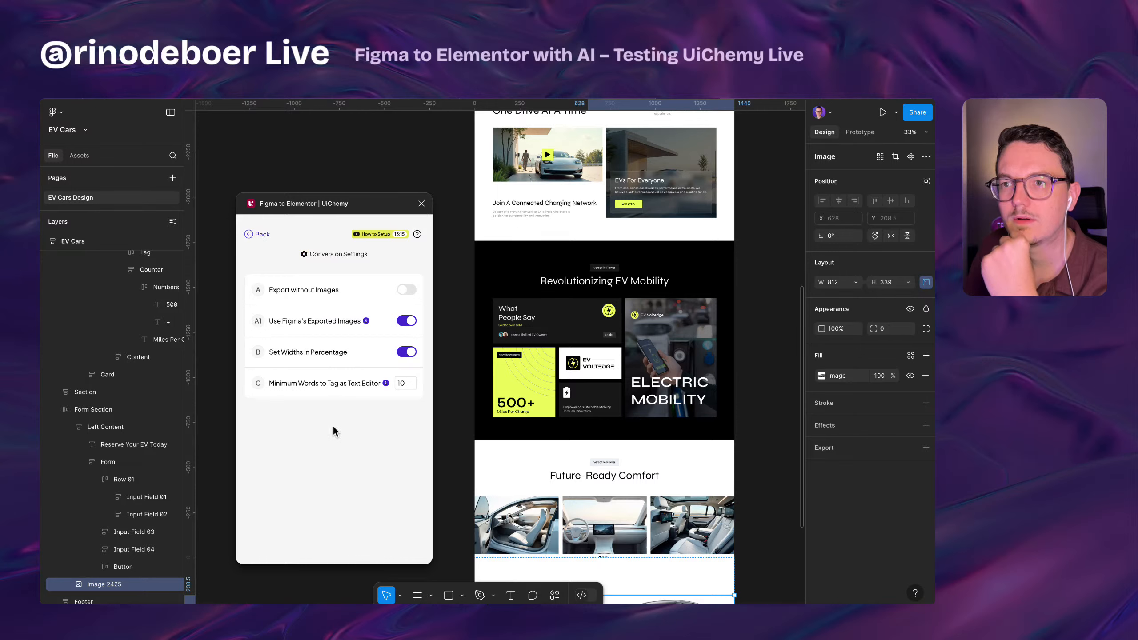
pyautogui.click(260, 234)
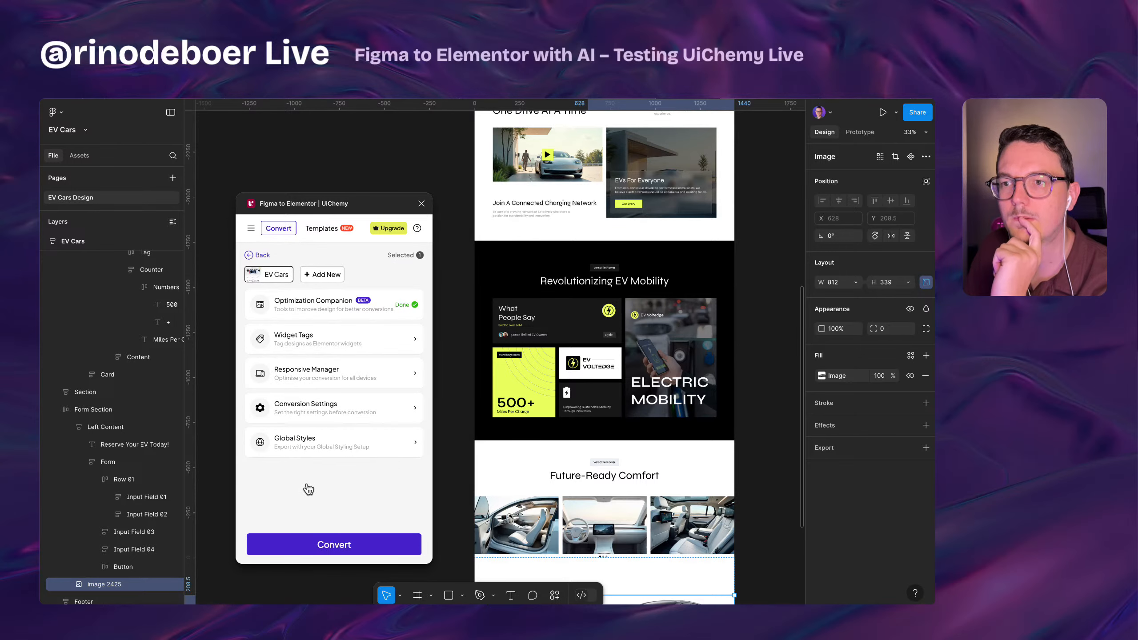
# - Open Global Styles and bring up the Live Import form for adding a site, with the URL field active
pyautogui.click(319, 447)
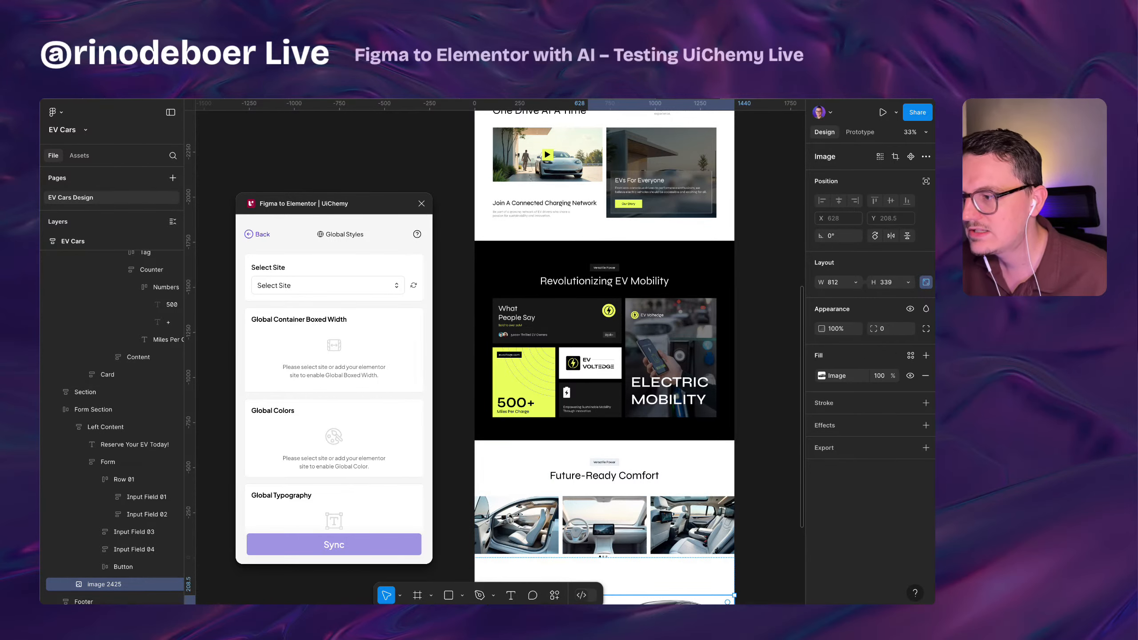
pyautogui.moveTo(353, 209); pyautogui.dragTo(353, 250)
pyautogui.scroll(10, 511, 271)
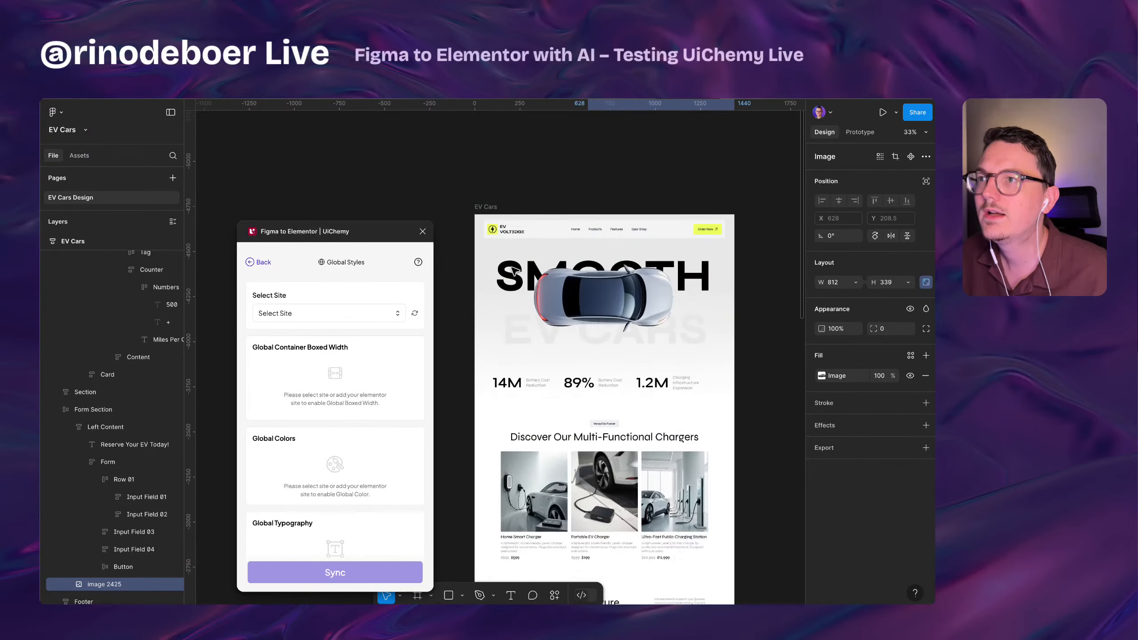
pyautogui.scroll(3, 514, 272)
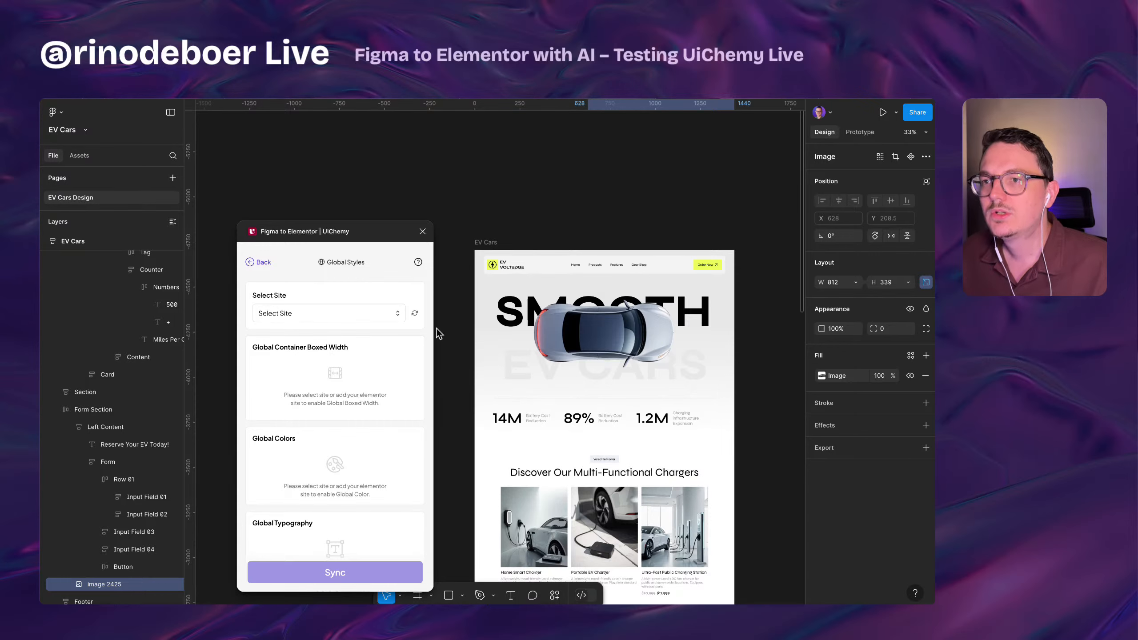
pyautogui.click(339, 320)
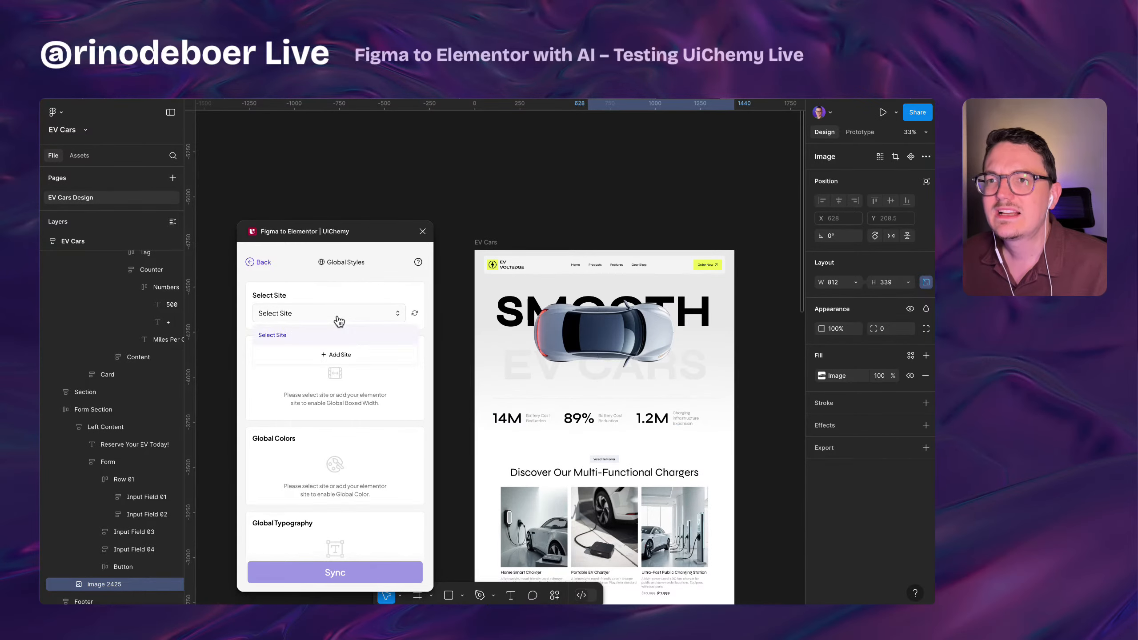
pyautogui.click(335, 354)
pyautogui.click(313, 343)
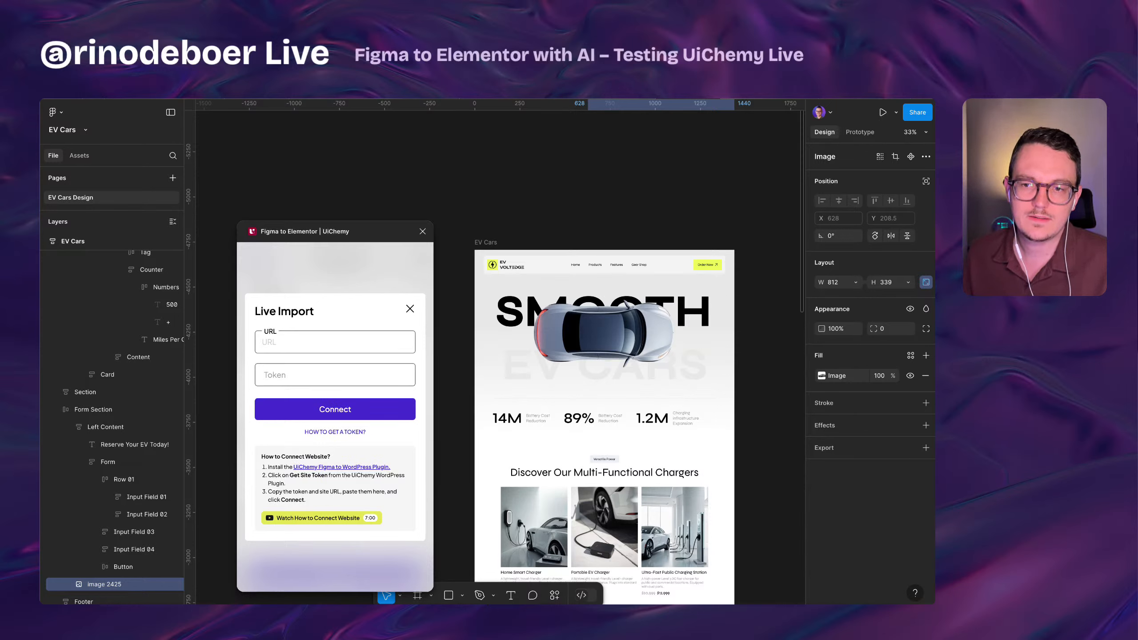
# - Switch to the browser, exit the Elementor editor to WordPress in a new tab and open the UiChemy plugin page
pyautogui.press('super+Tab')
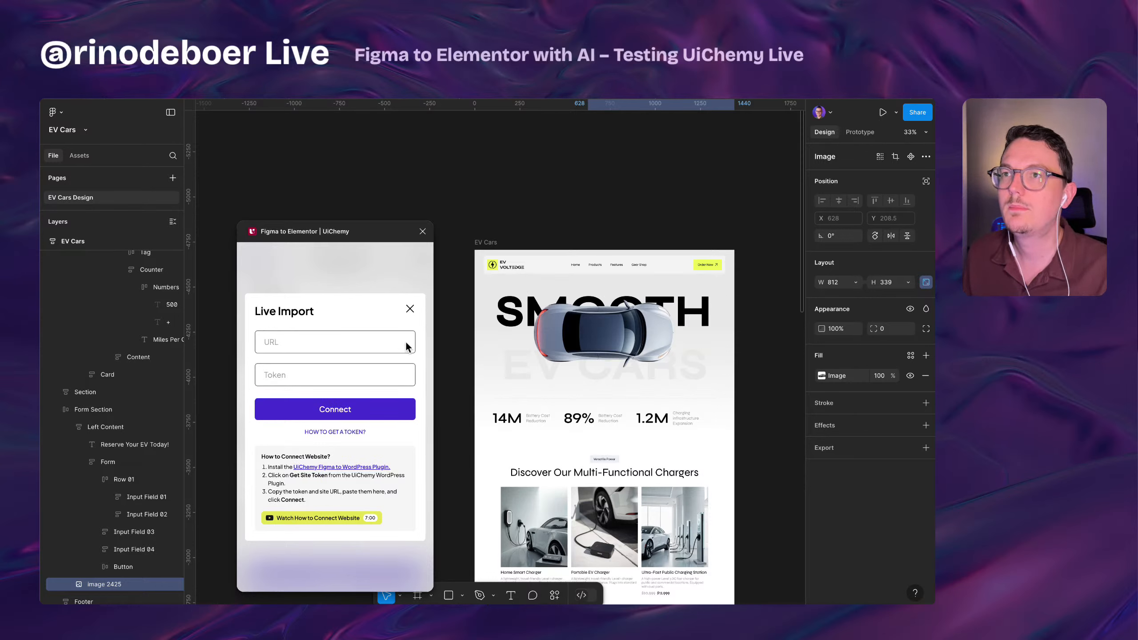
pyautogui.press('super+Tab')
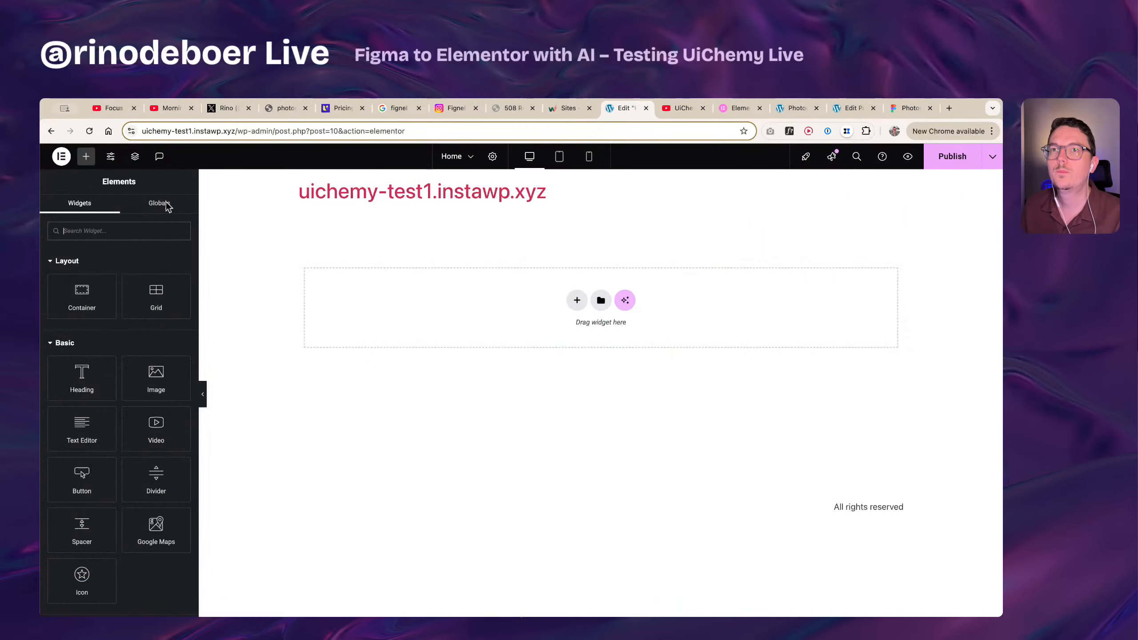
pyautogui.click(64, 158)
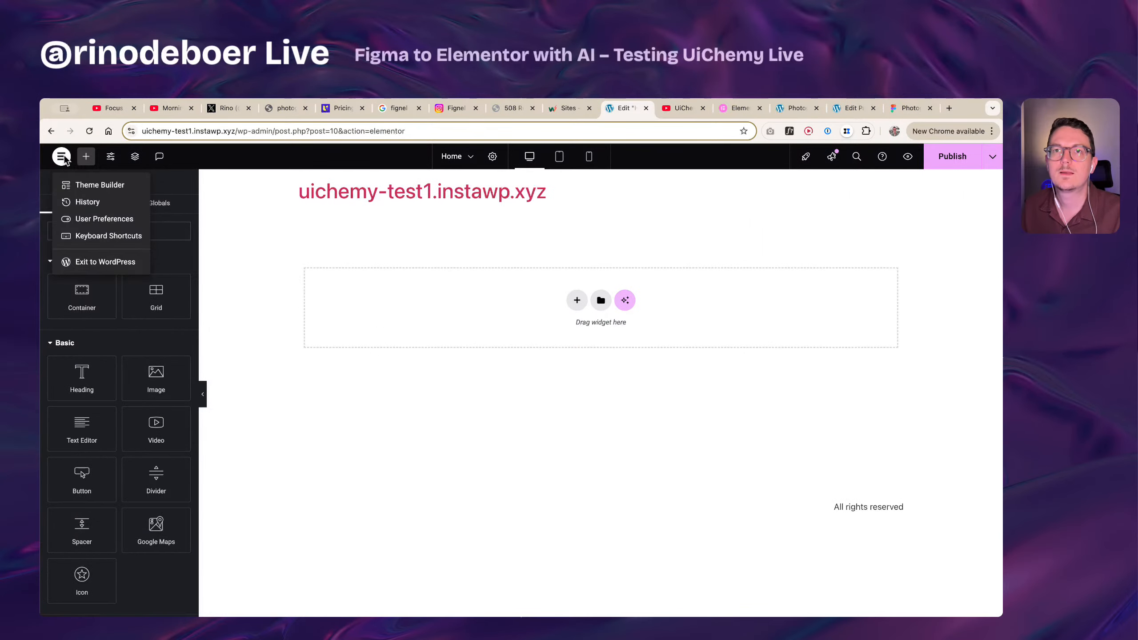
pyautogui.keyDown('super'); pyautogui.click(105, 263); pyautogui.keyUp('super')
pyautogui.click(645, 108)
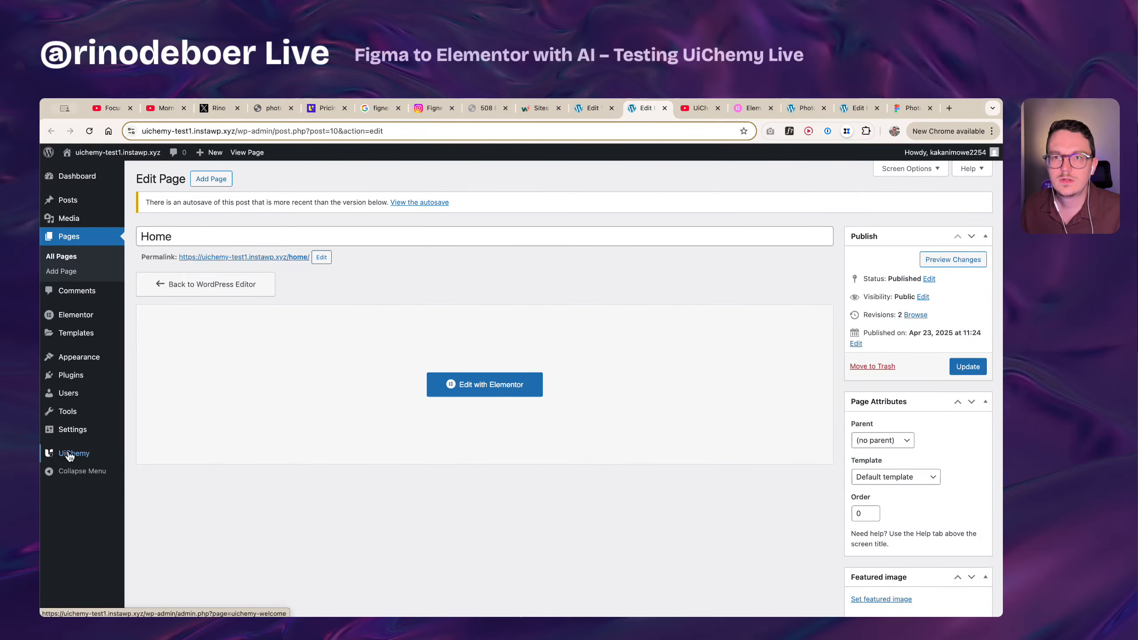
pyautogui.click(53, 456)
# - Look through the UiChemy welcome page for its setup steps, recommended Elementor settings and security token section
pyautogui.scroll(-10, 669, 393)
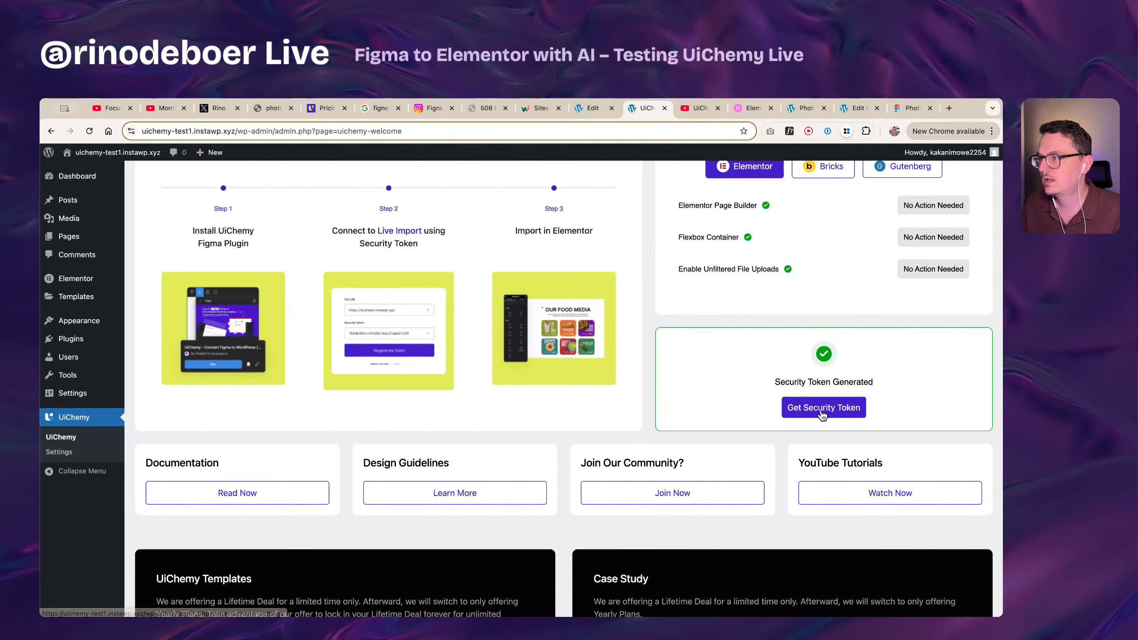
pyautogui.scroll(2, 822, 423)
pyautogui.scroll(2, 822, 473)
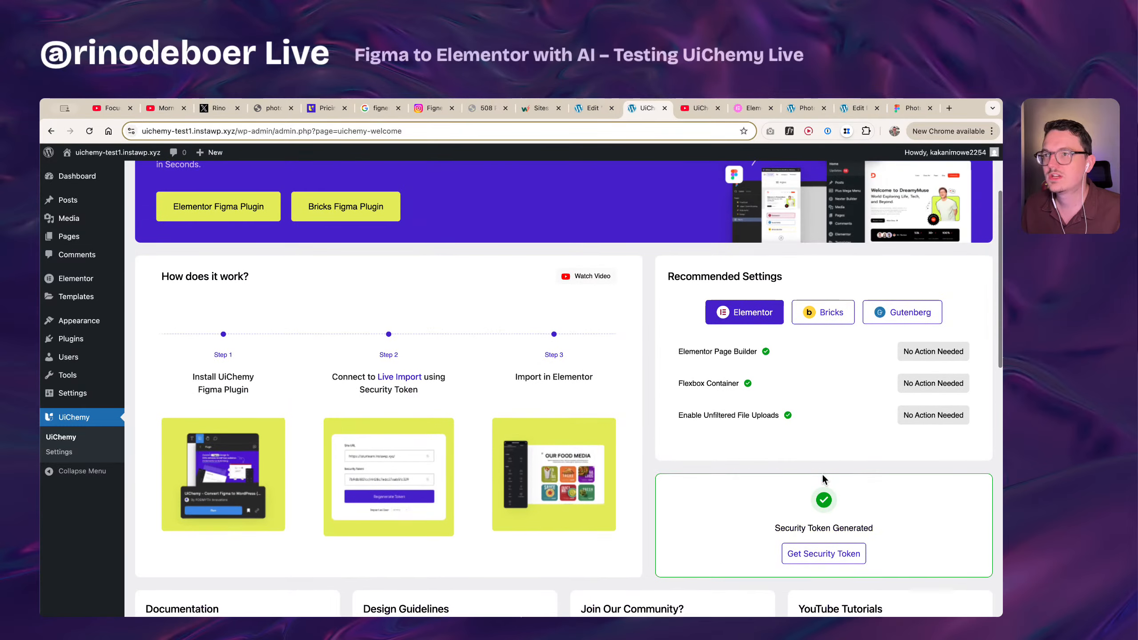
pyautogui.scroll(-5, 636, 470)
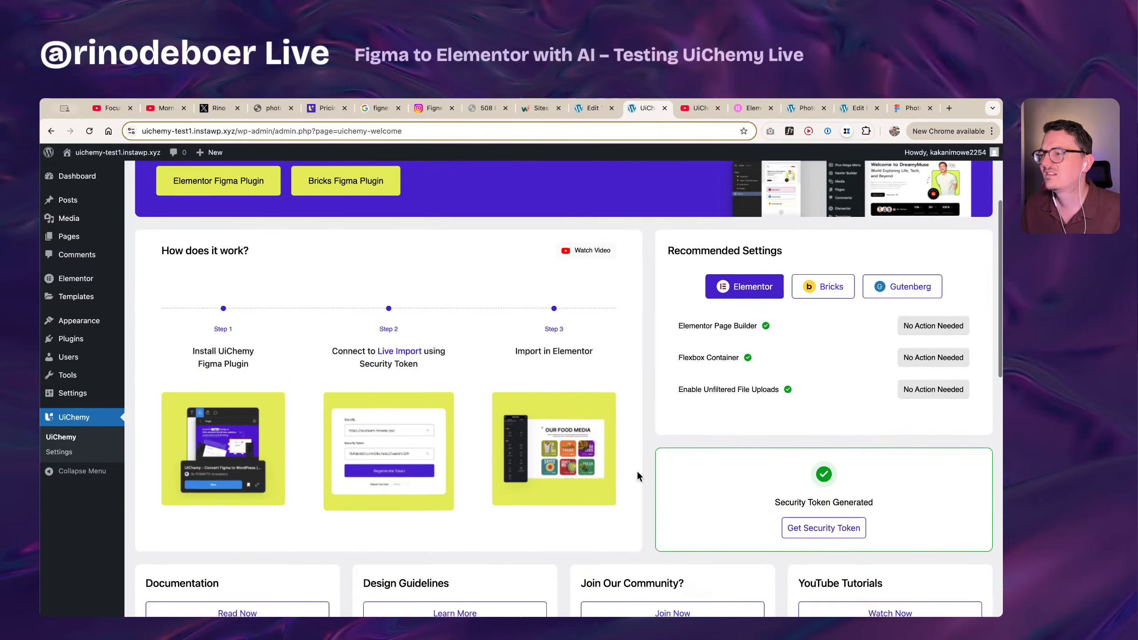
pyautogui.scroll(-4, 636, 470)
pyautogui.scroll(11, 632, 474)
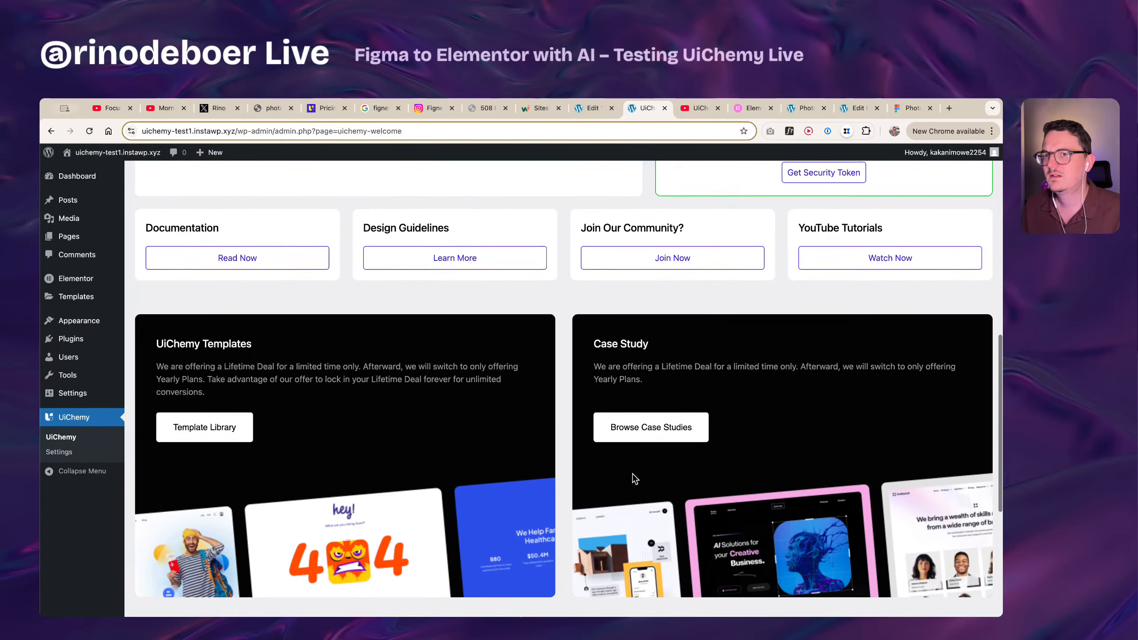
pyautogui.scroll(1, 631, 474)
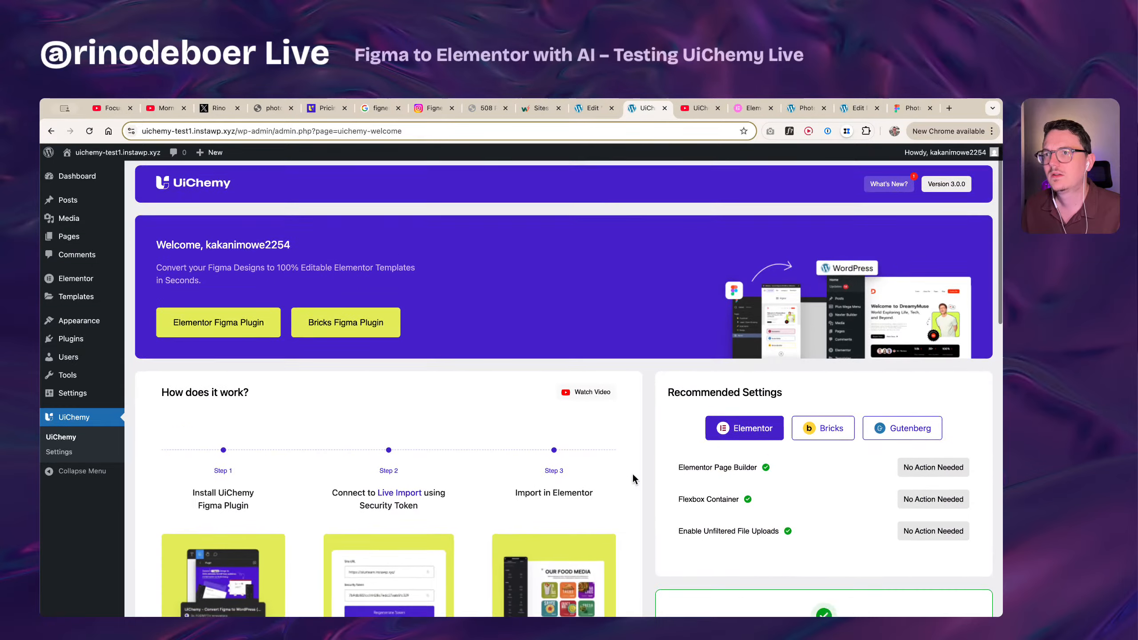
# - Open the UiChemy site token settings, copy the site URL and paste it into the Live Import form's URL field in Figma
pyautogui.scroll(-5, 633, 472)
pyautogui.click(823, 476)
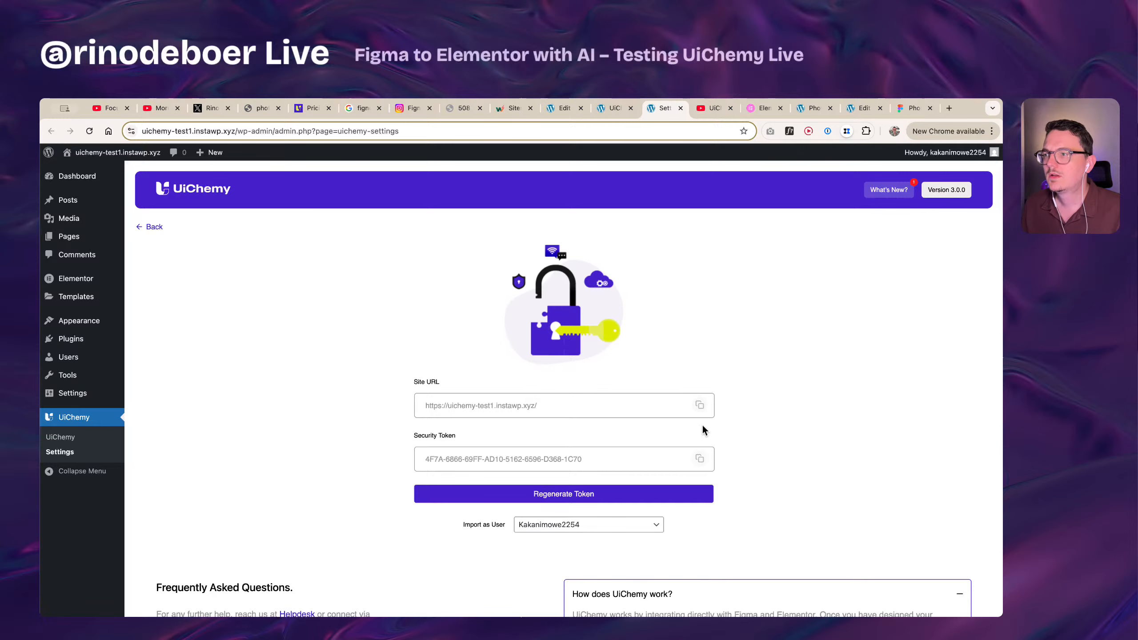
pyautogui.click(699, 405)
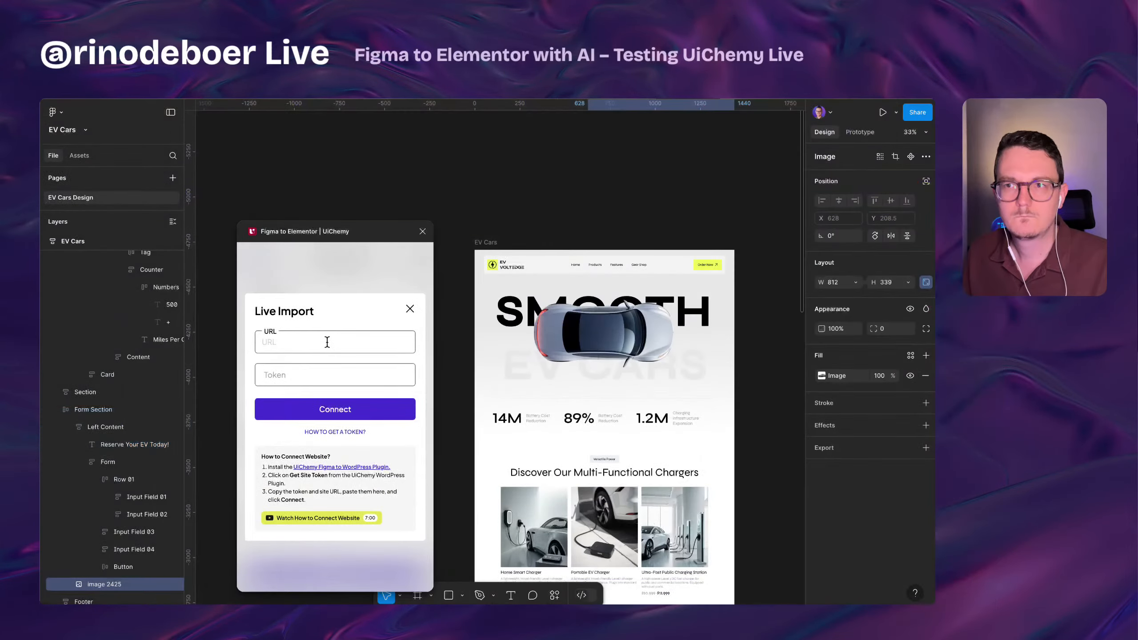
pyautogui.hotkey('ctrl', 'v')
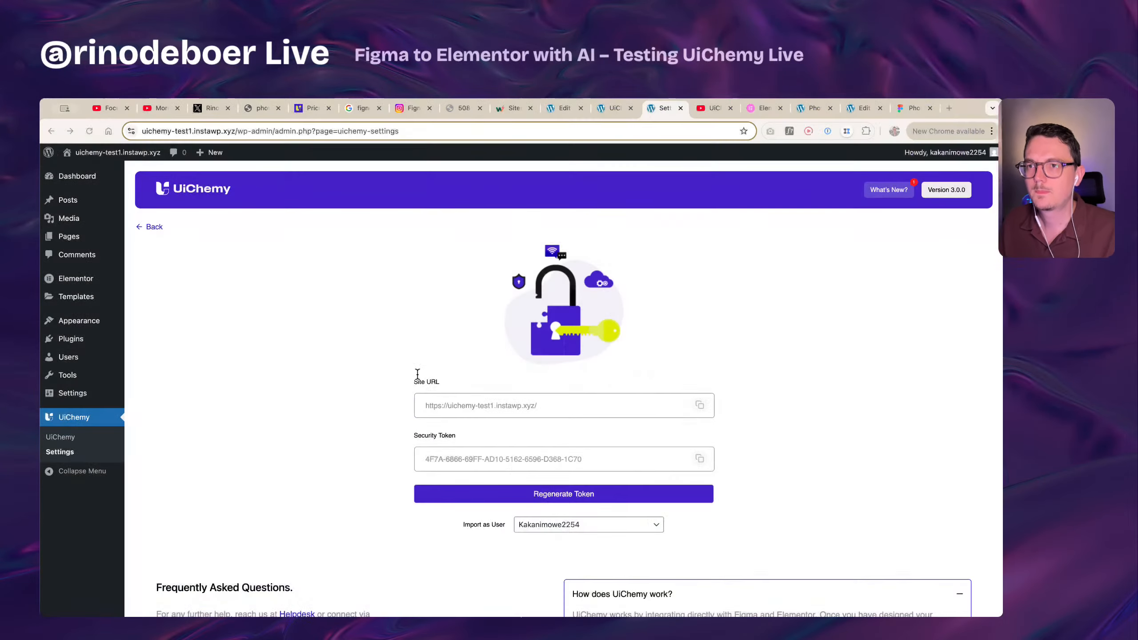
# - Copy the security token from the WordPress UiChemy settings, paste it into the Live Import form's token field in Figma and connect the site
pyautogui.click(700, 459)
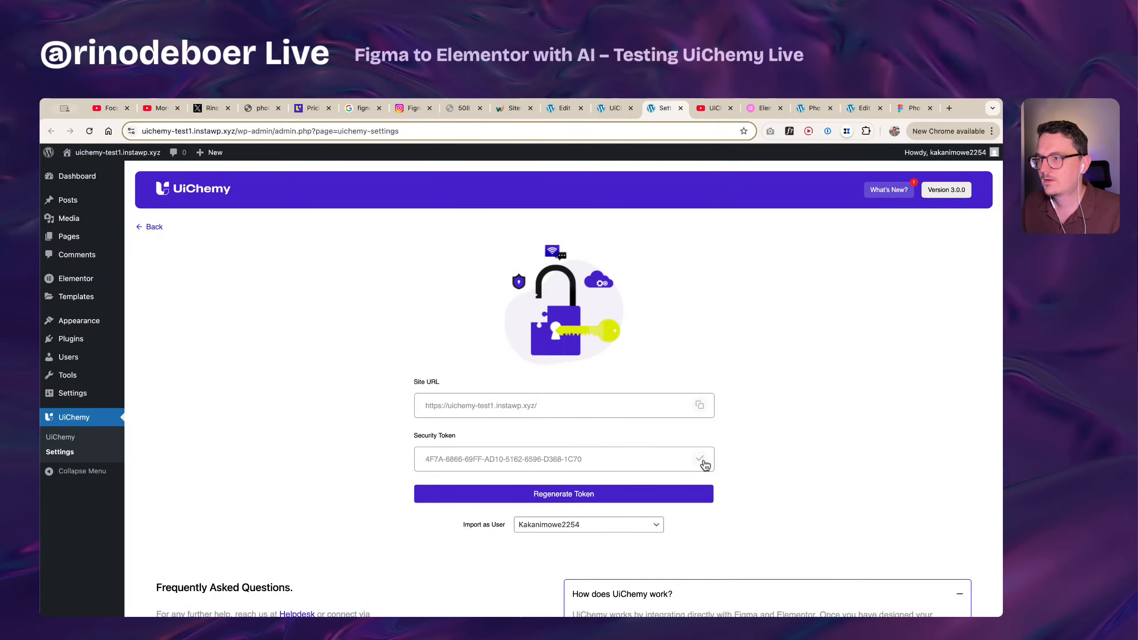
pyautogui.press('super+grave')
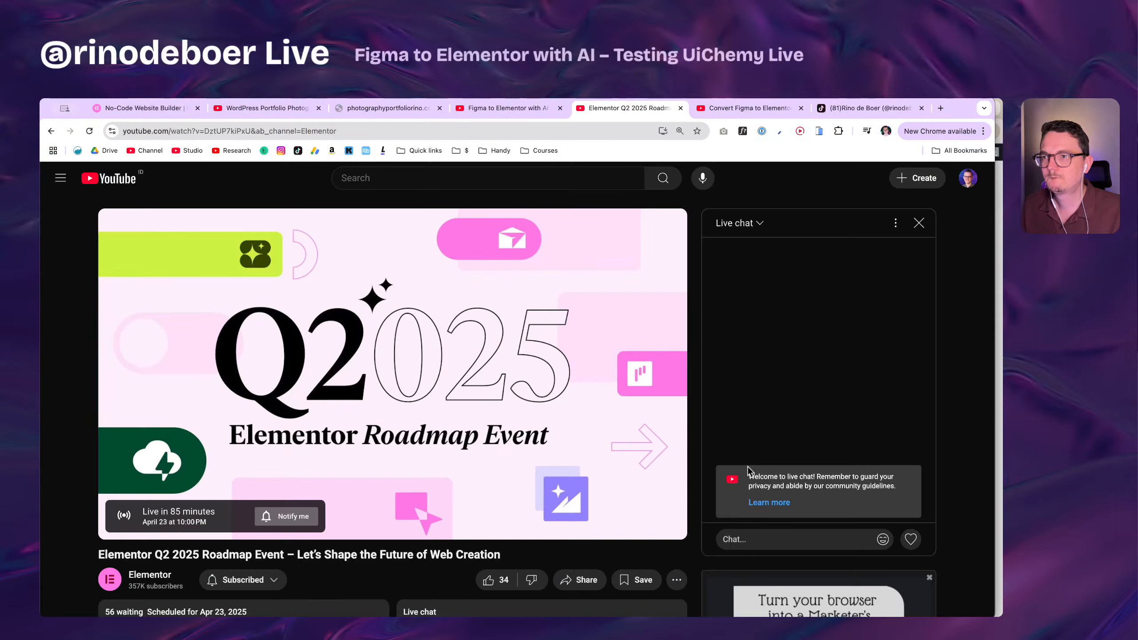
pyautogui.press('super+grave')
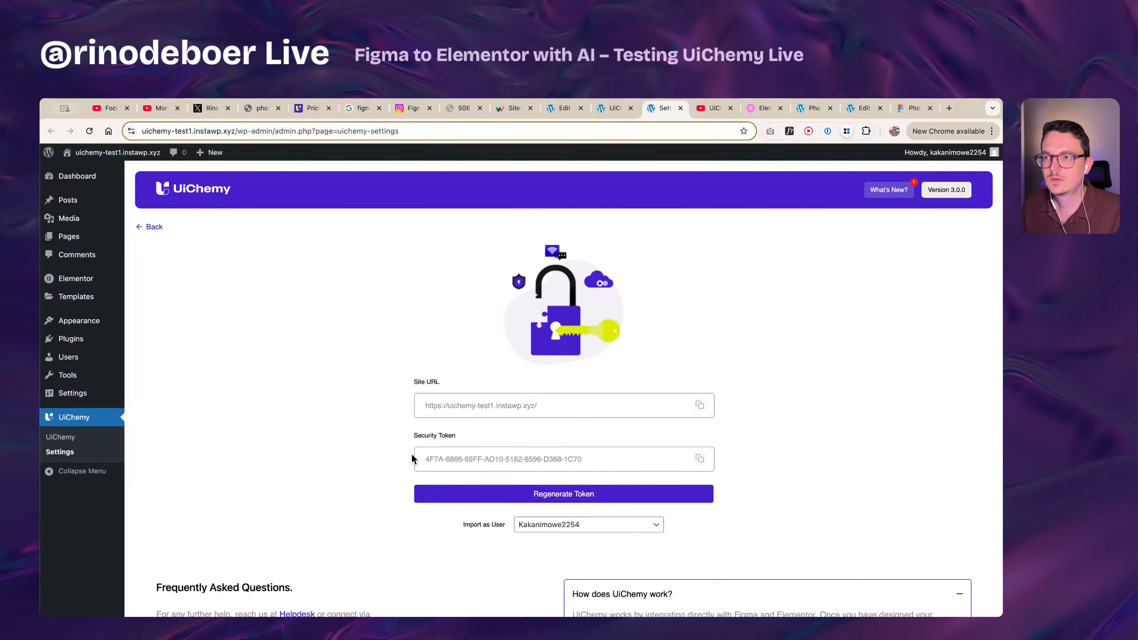
pyautogui.press('super+Tab')
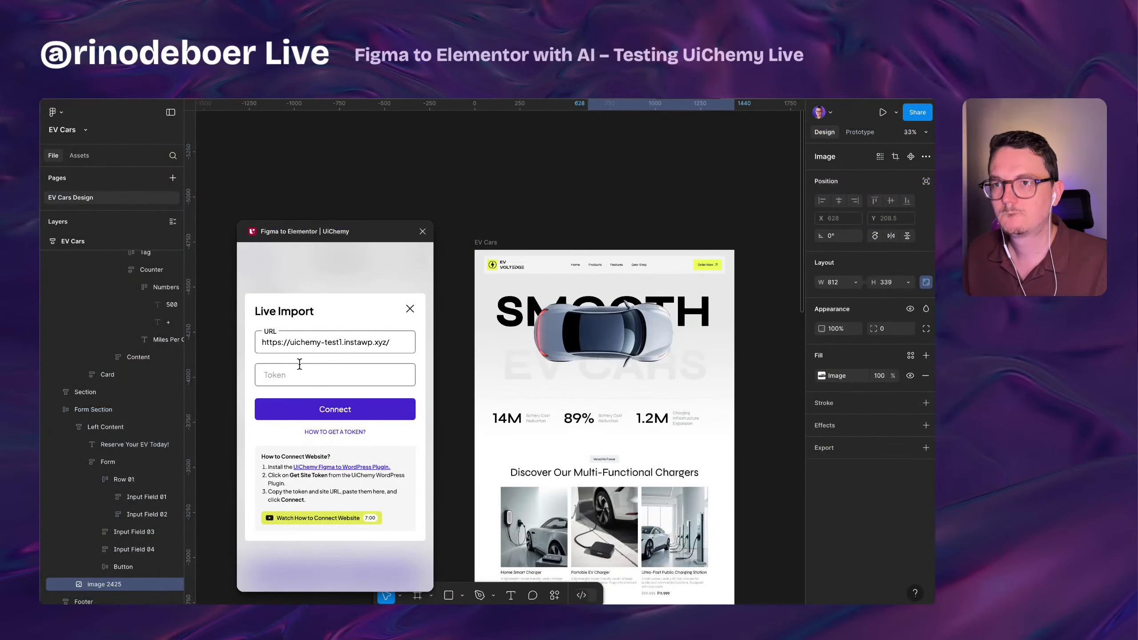
pyautogui.click(300, 365)
pyautogui.press('super+v')
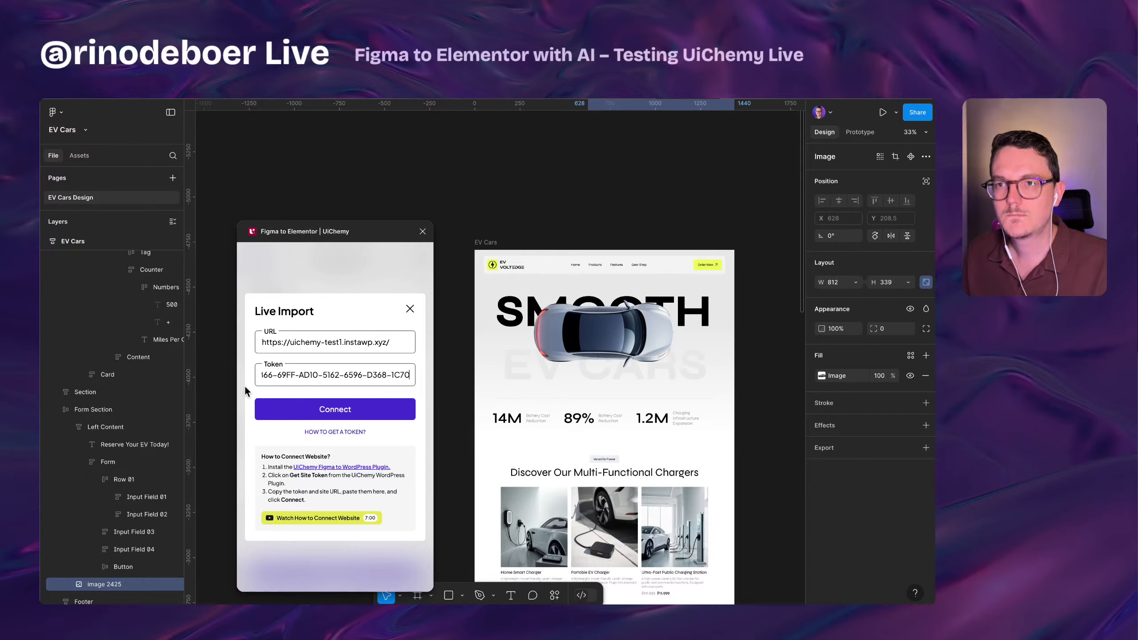
pyautogui.click(337, 419)
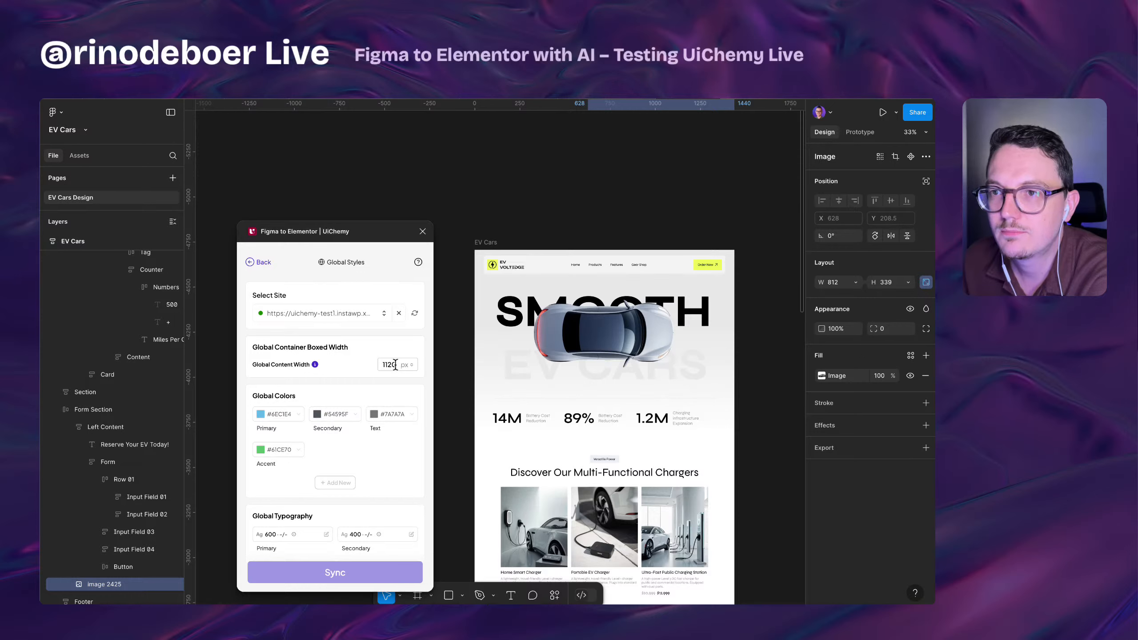
# - Map the Primary global color to the Primary variable after comparing the available color sources with the fill of the multi-functional chargers heading
pyautogui.moveTo(316, 364)
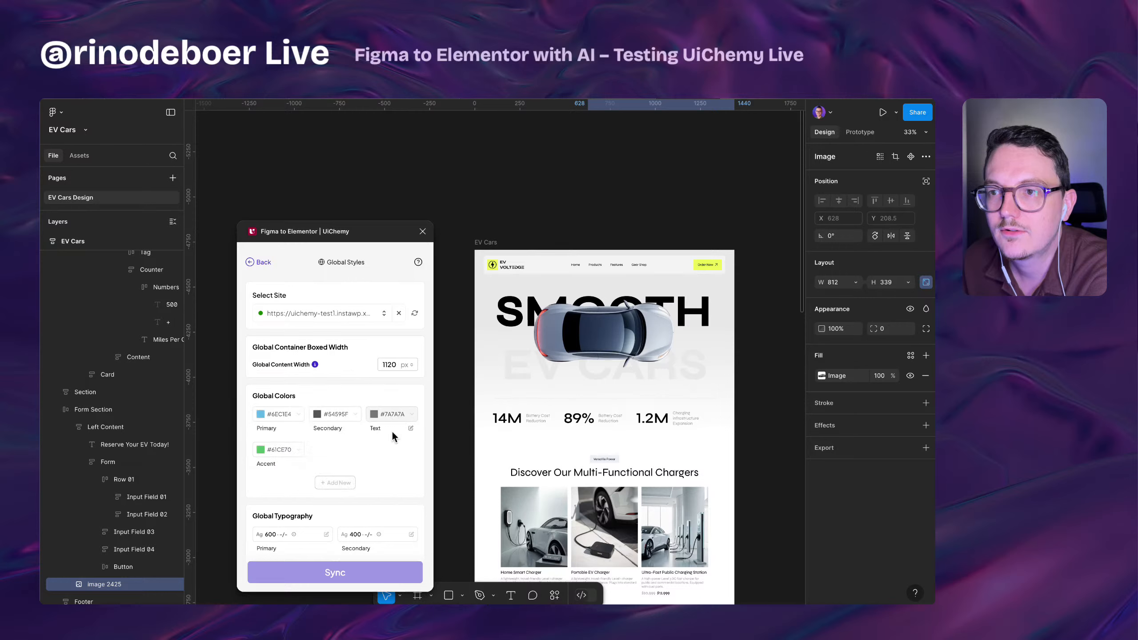
pyautogui.scroll(-1, 386, 455)
pyautogui.scroll(-3, 367, 448)
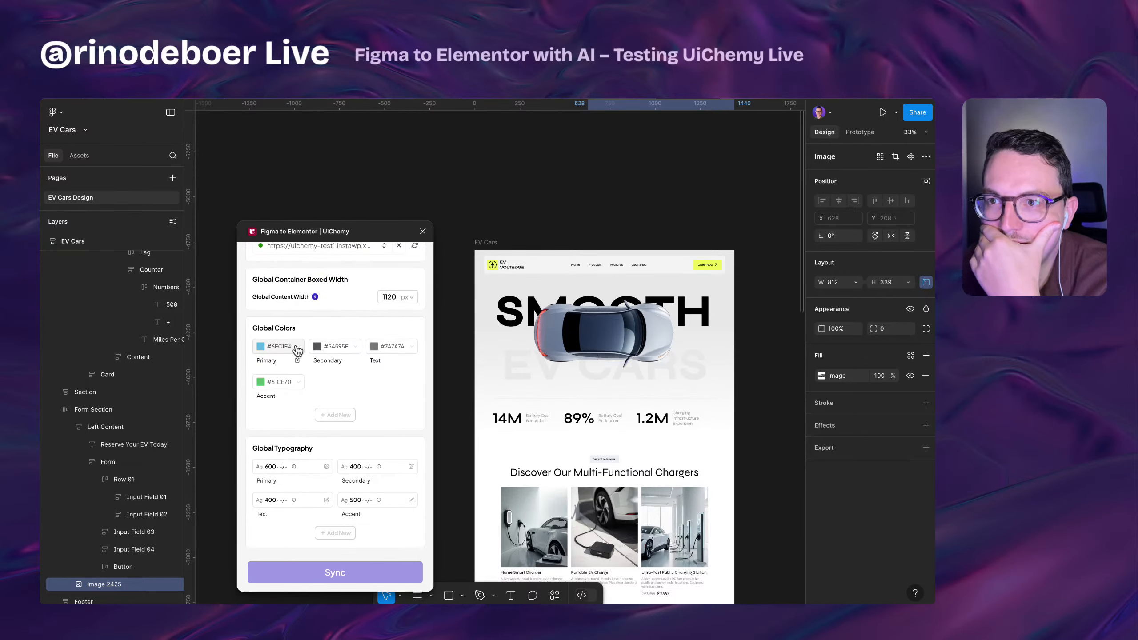
pyautogui.click(297, 349)
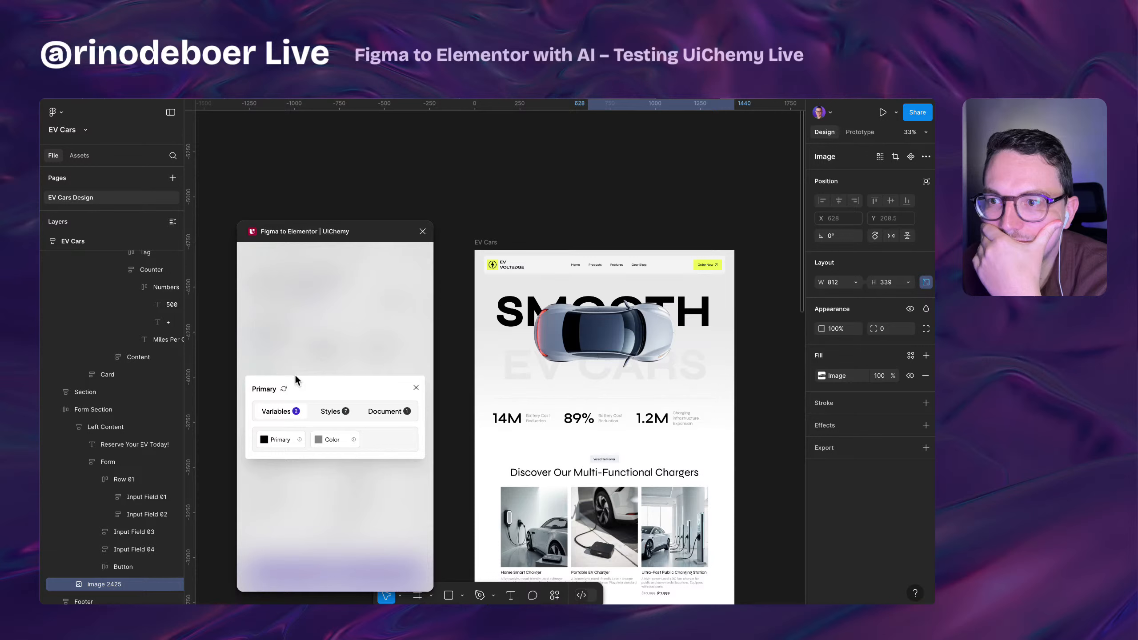
pyautogui.click(327, 412)
pyautogui.click(277, 391)
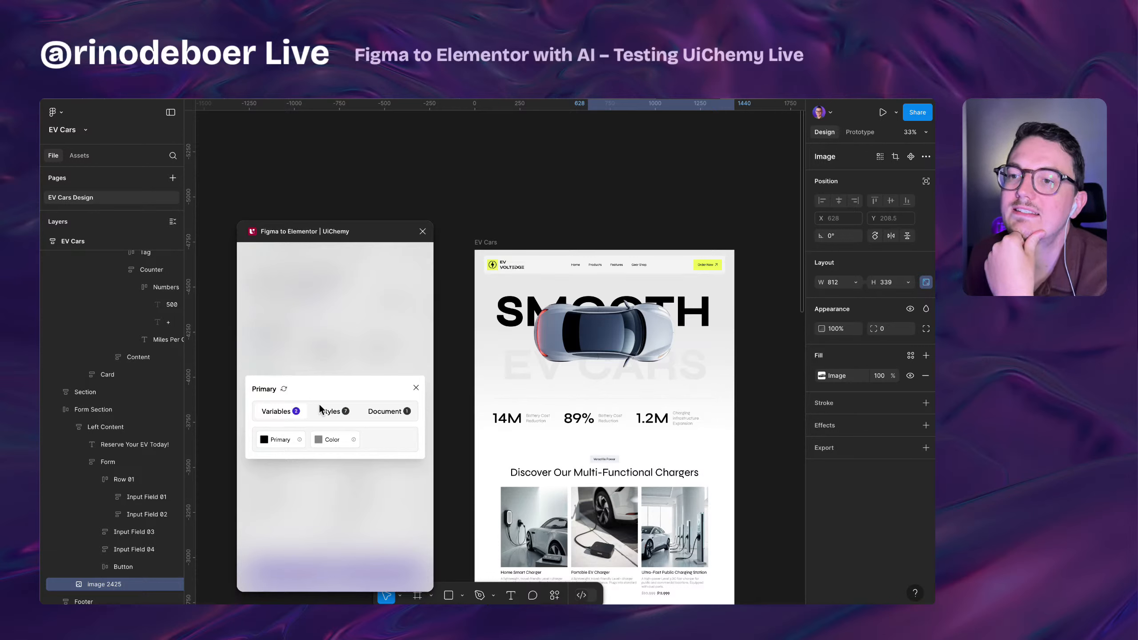
pyautogui.click(385, 412)
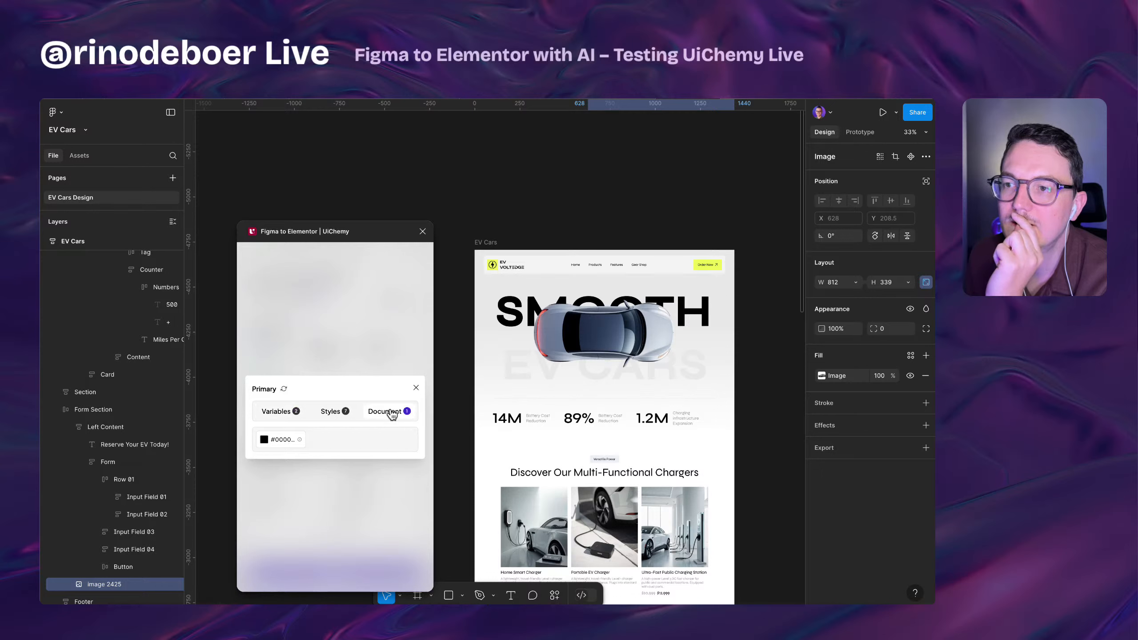
pyautogui.moveTo(300, 441)
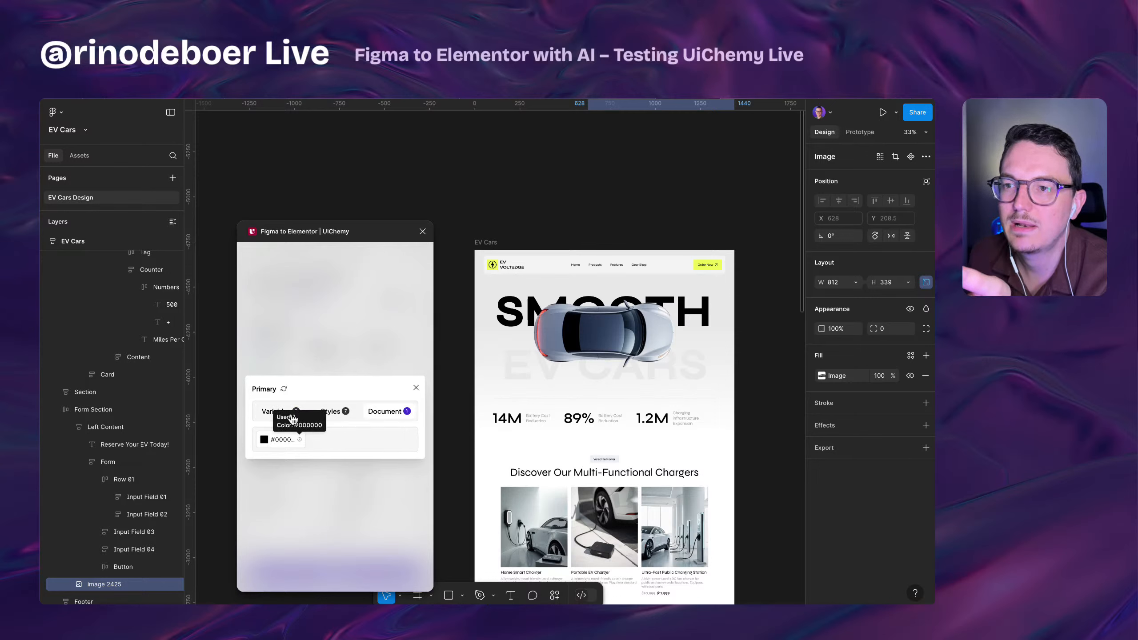
pyautogui.click(277, 411)
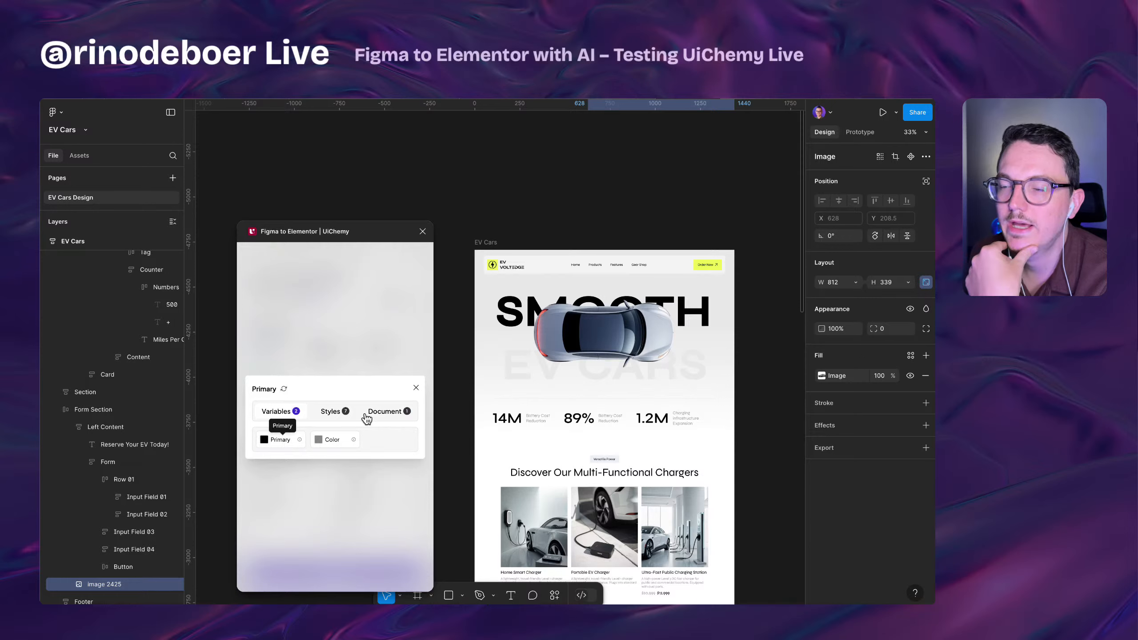
pyautogui.scroll(-1, 594, 455)
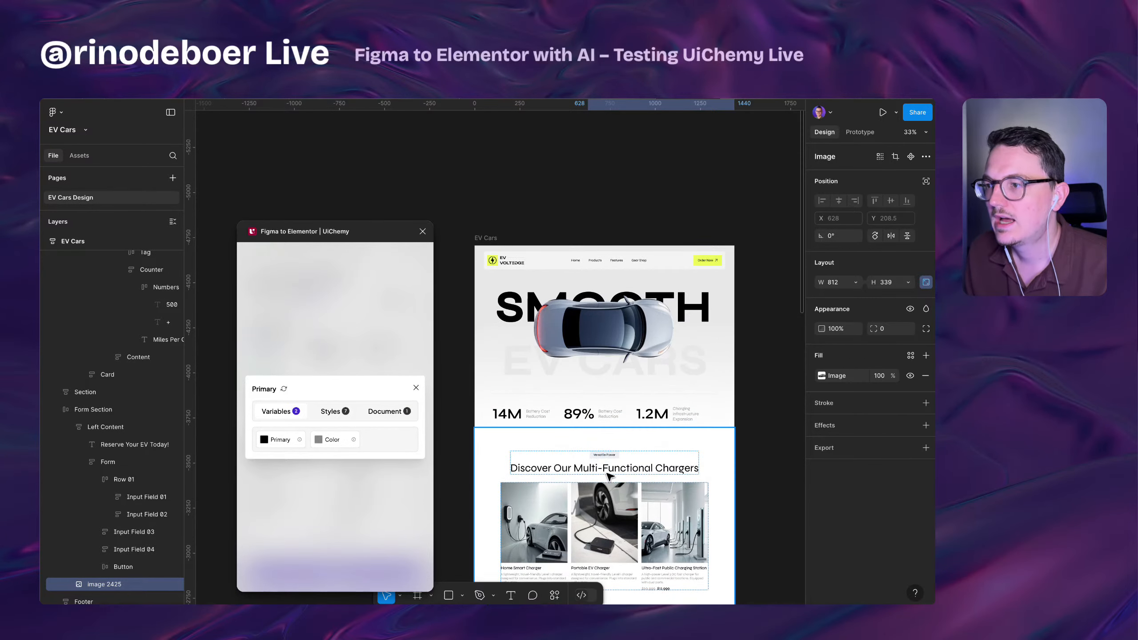
pyautogui.doubleClick(636, 469)
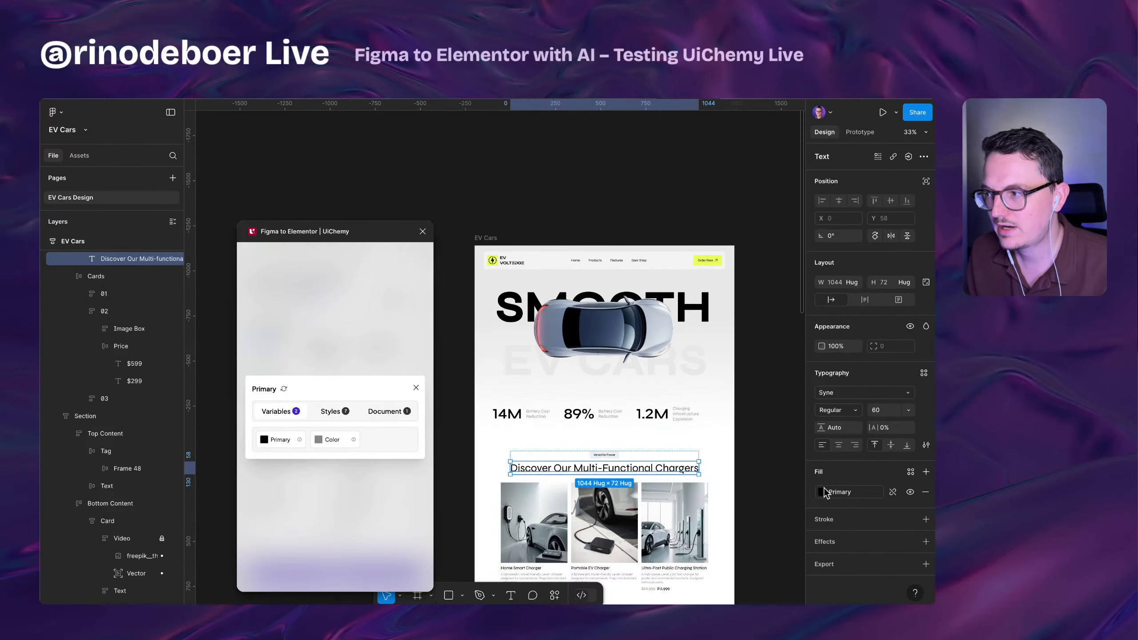
pyautogui.click(281, 441)
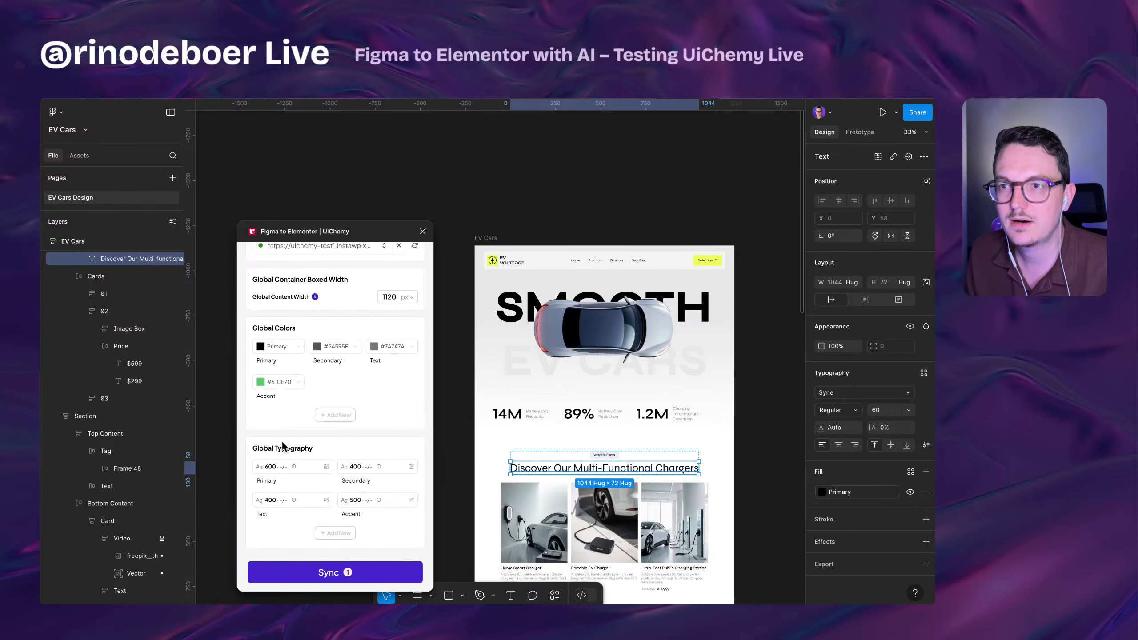
# - Map both the Secondary and the Text global colors to the Grey 1 style
pyautogui.click(358, 352)
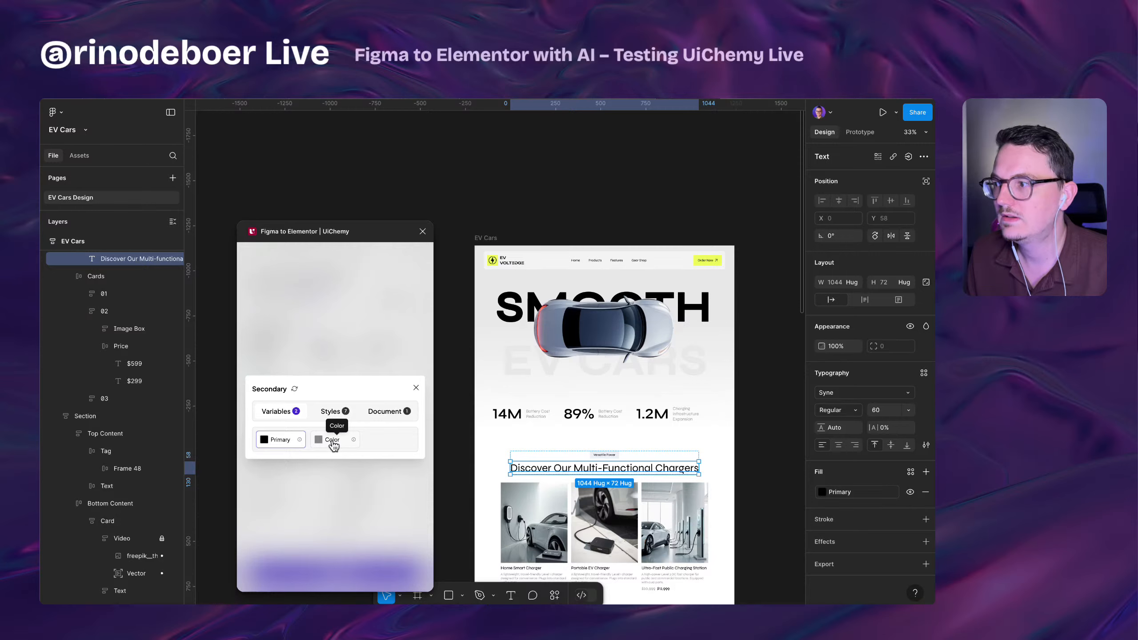
pyautogui.click(330, 412)
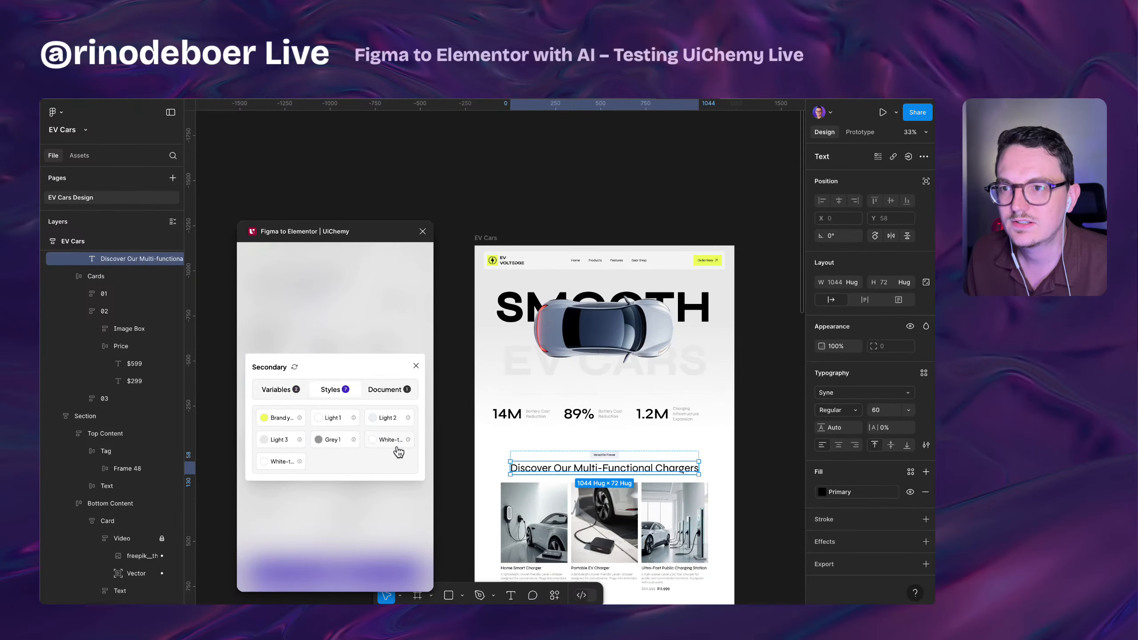
pyautogui.click(332, 440)
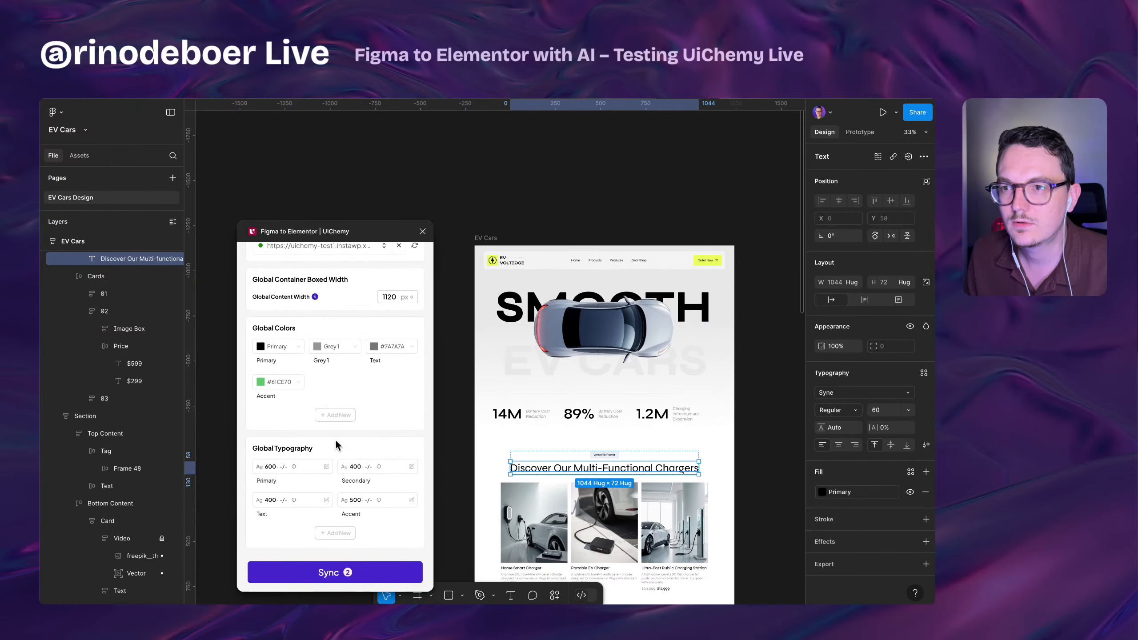
pyautogui.click(411, 354)
pyautogui.click(332, 411)
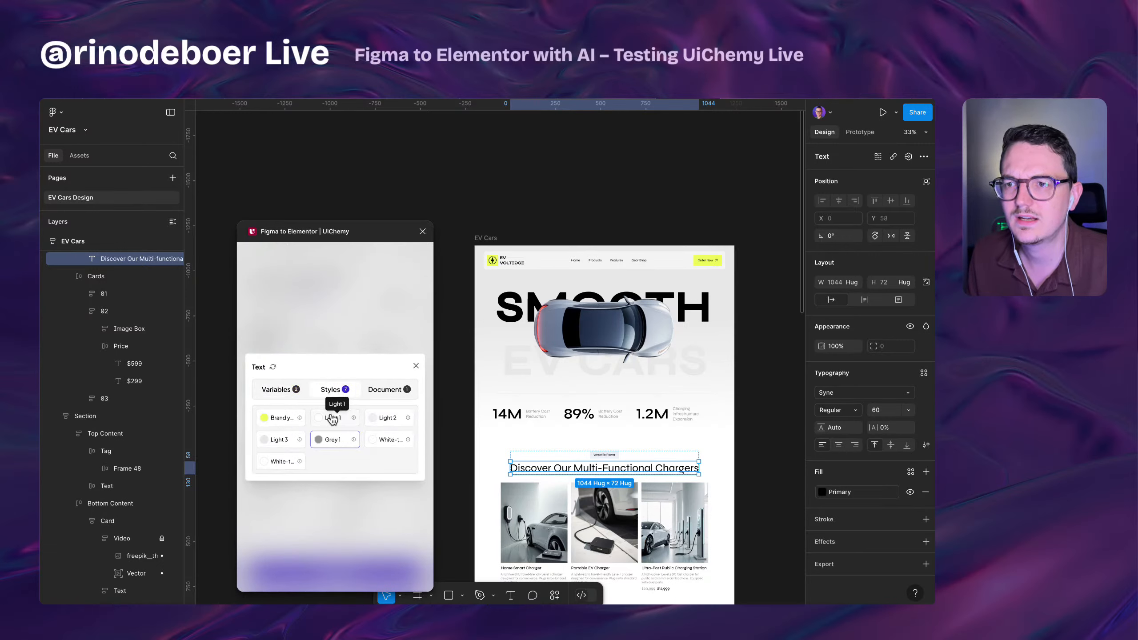
pyautogui.click(393, 439)
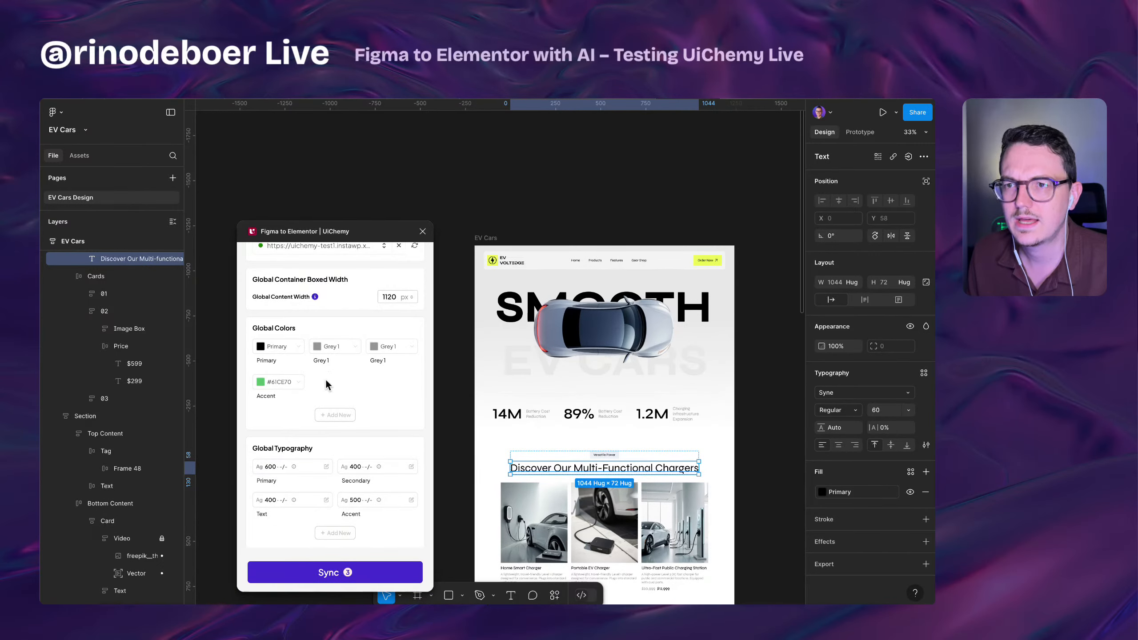
# - Map the Accent global color to the Brand yellow style
pyautogui.click(297, 382)
pyautogui.click(328, 410)
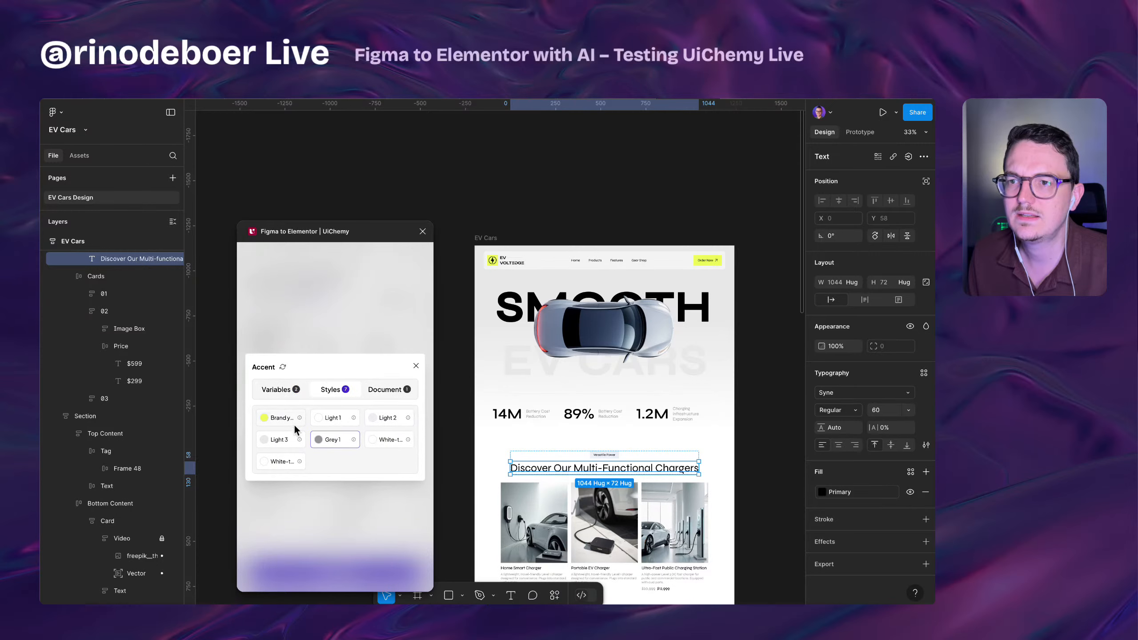
pyautogui.click(291, 424)
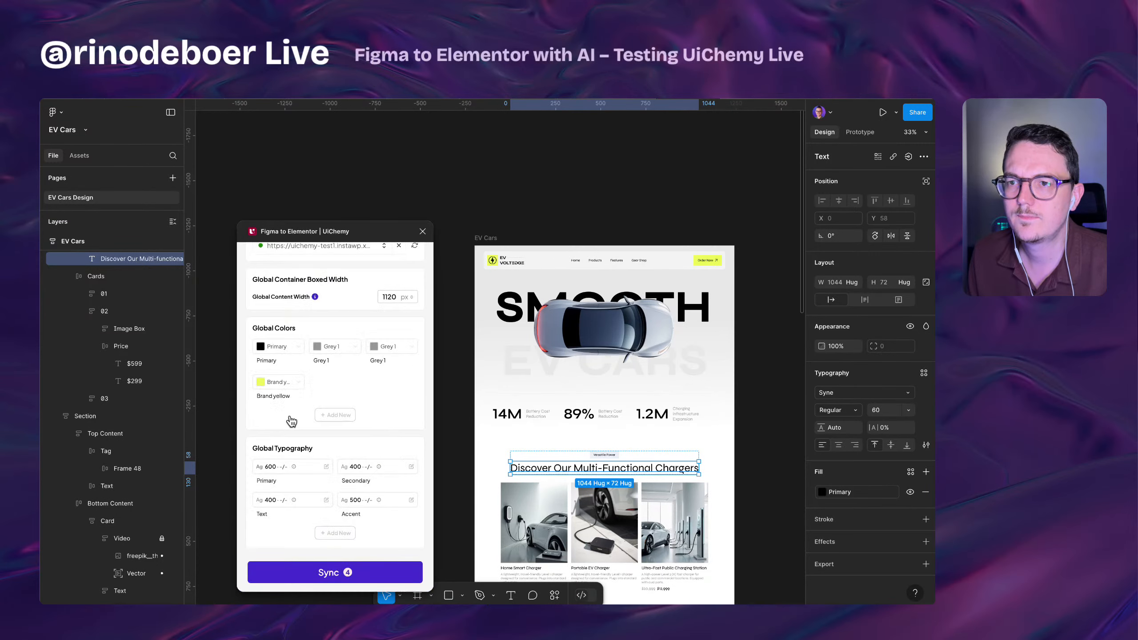
# - Add a new global color, check the Color variable among the EV Cars frame's selection colors, and assign the Light 1 style to the new entry
pyautogui.click(335, 415)
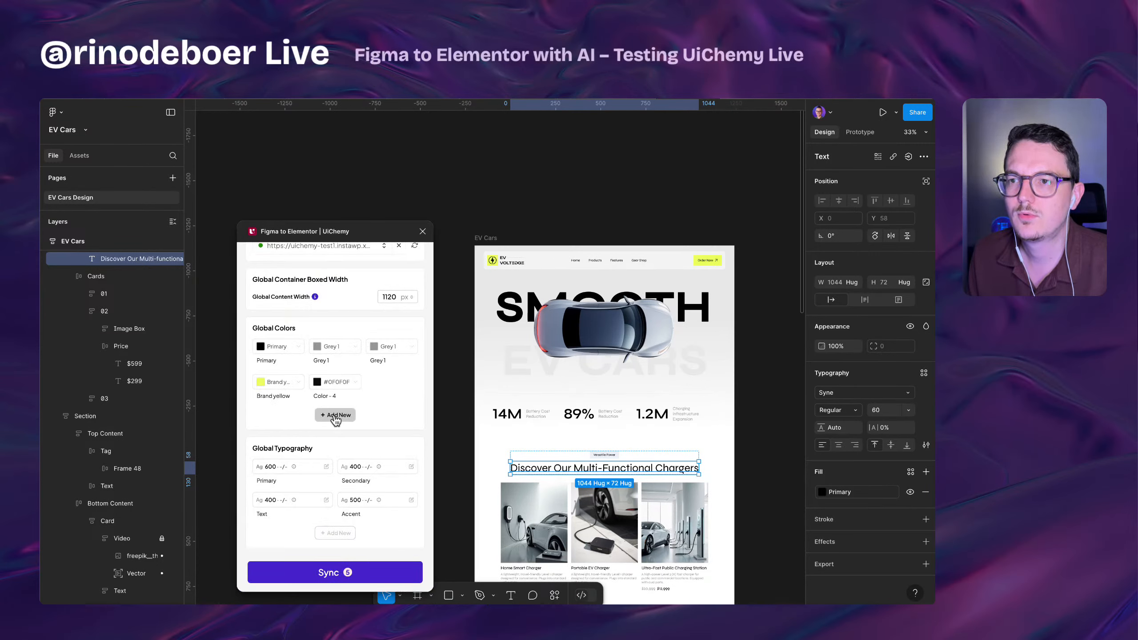
pyautogui.click(353, 382)
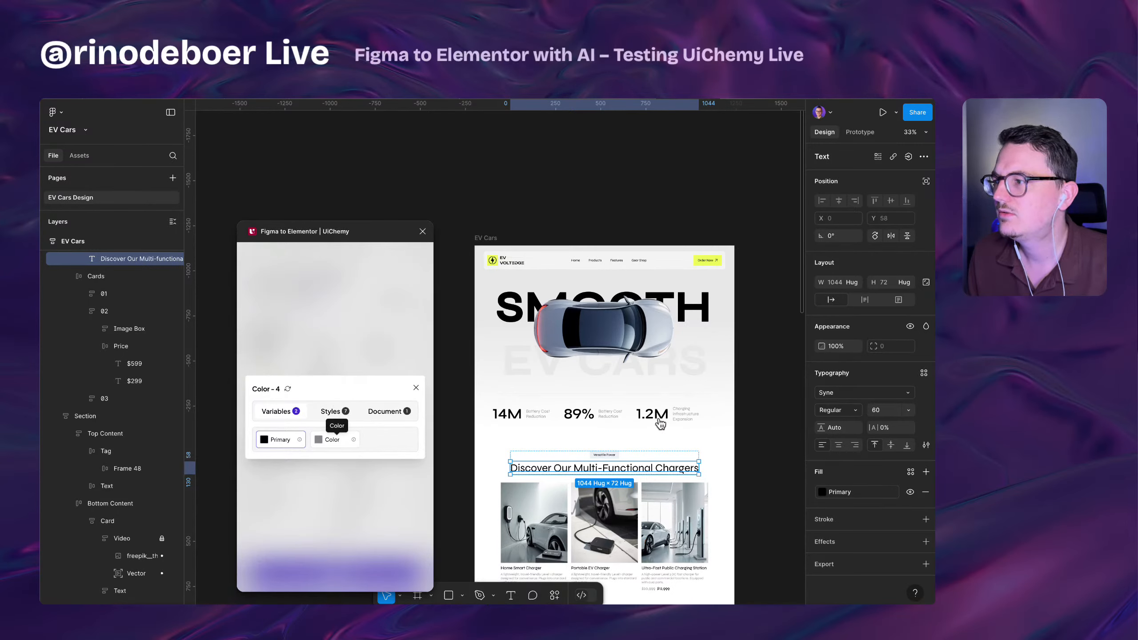
pyautogui.click(487, 237)
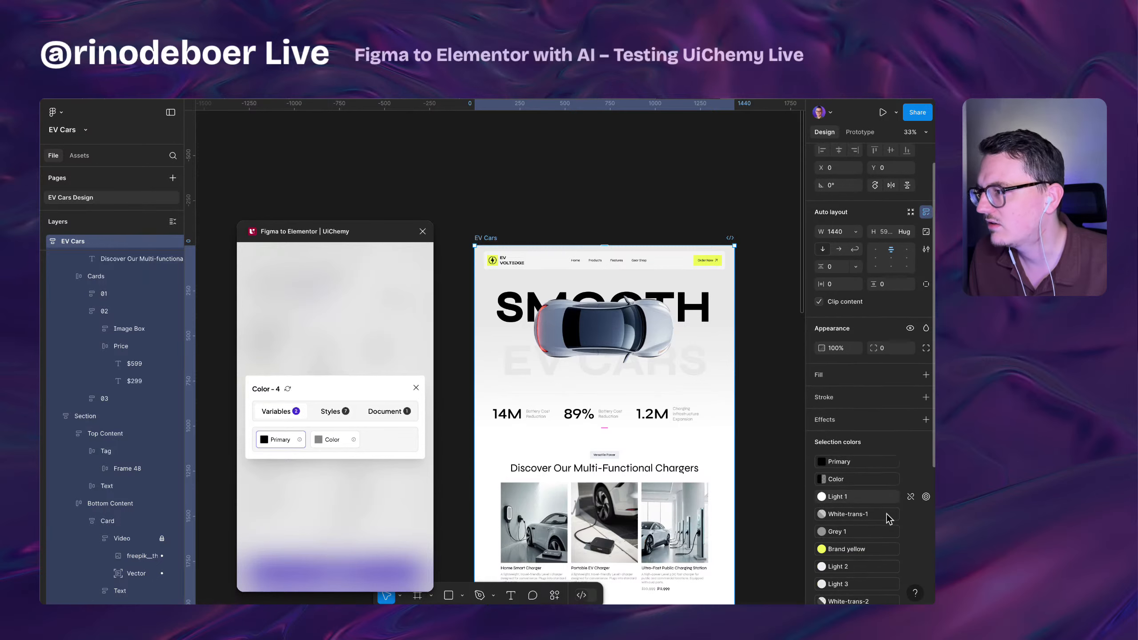
pyautogui.scroll(-3, 863, 493)
pyautogui.click(860, 456)
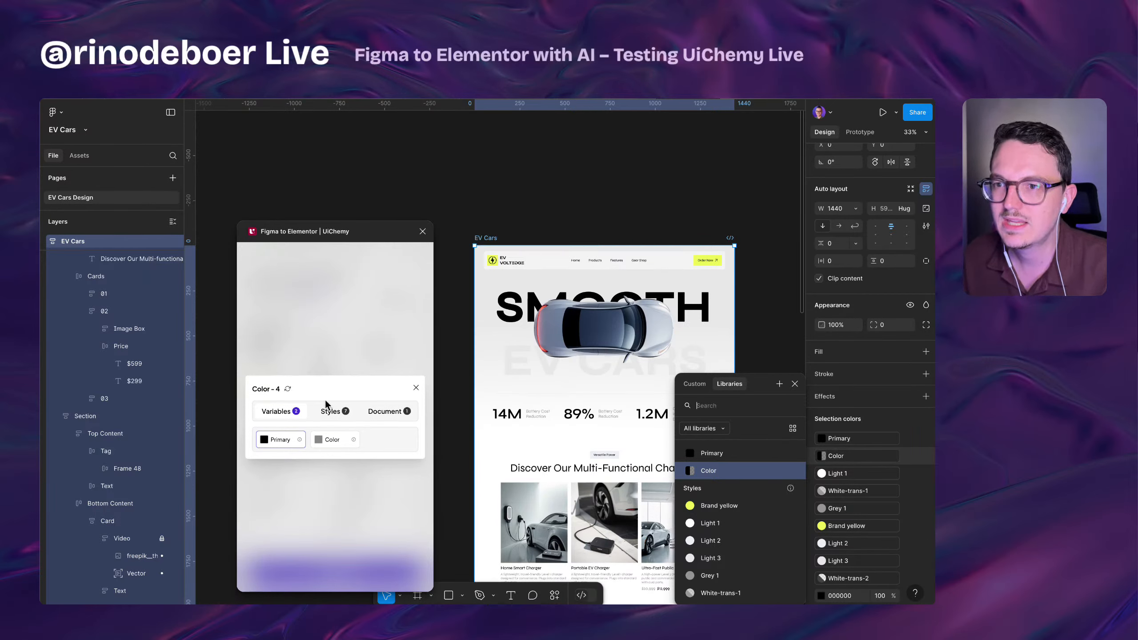
pyautogui.moveTo(324, 441)
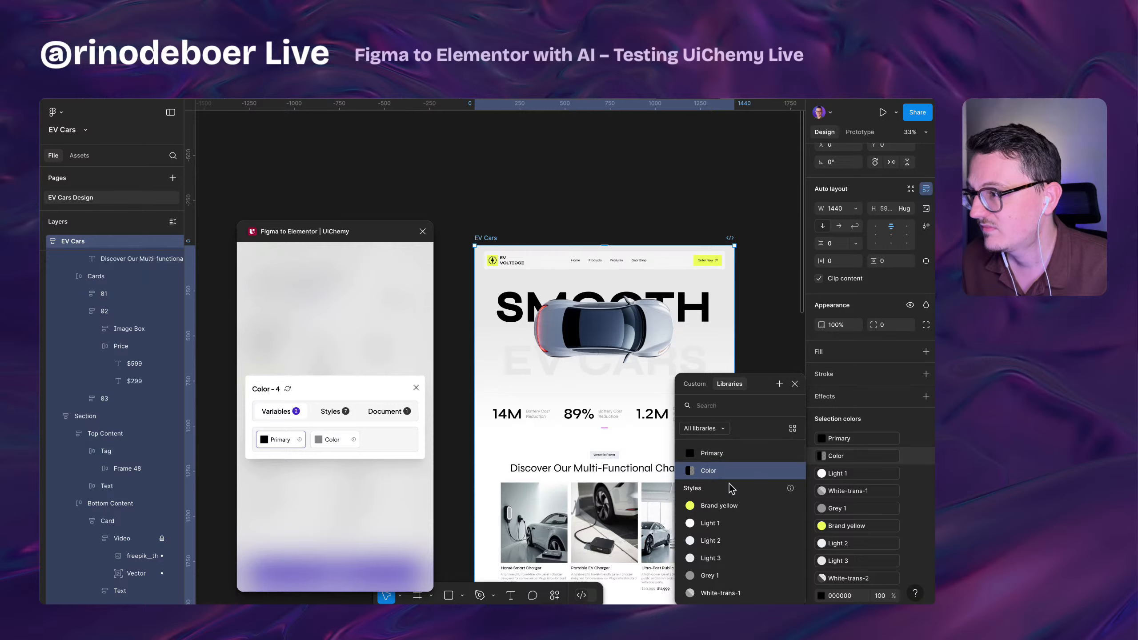
pyautogui.scroll(-2, 730, 500)
pyautogui.scroll(2, 731, 502)
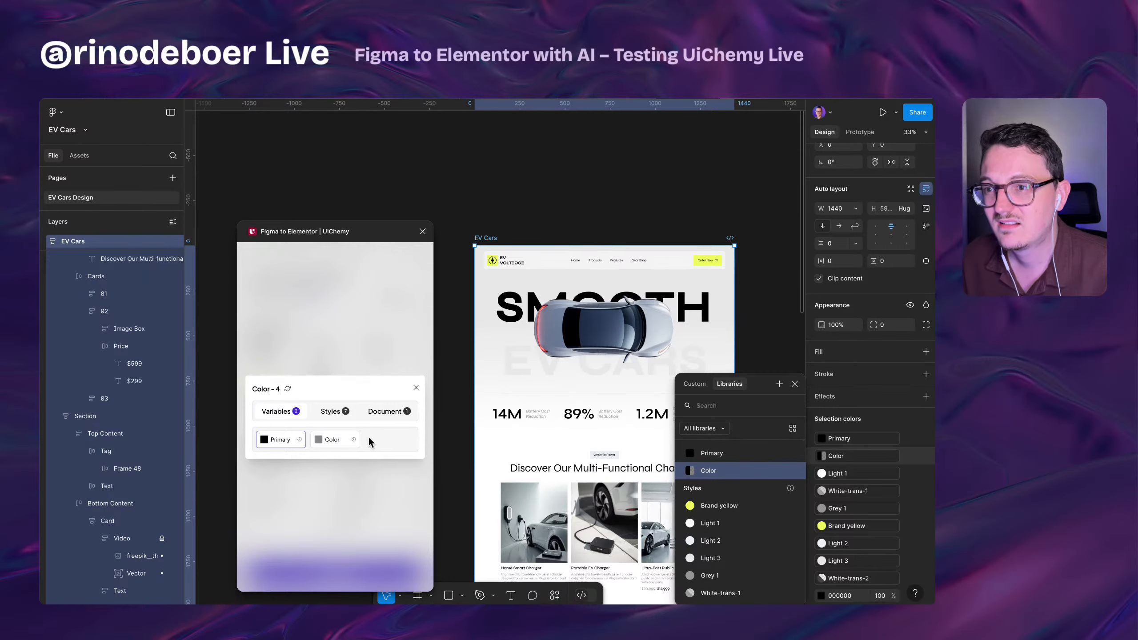
pyautogui.click(320, 417)
pyautogui.click(336, 425)
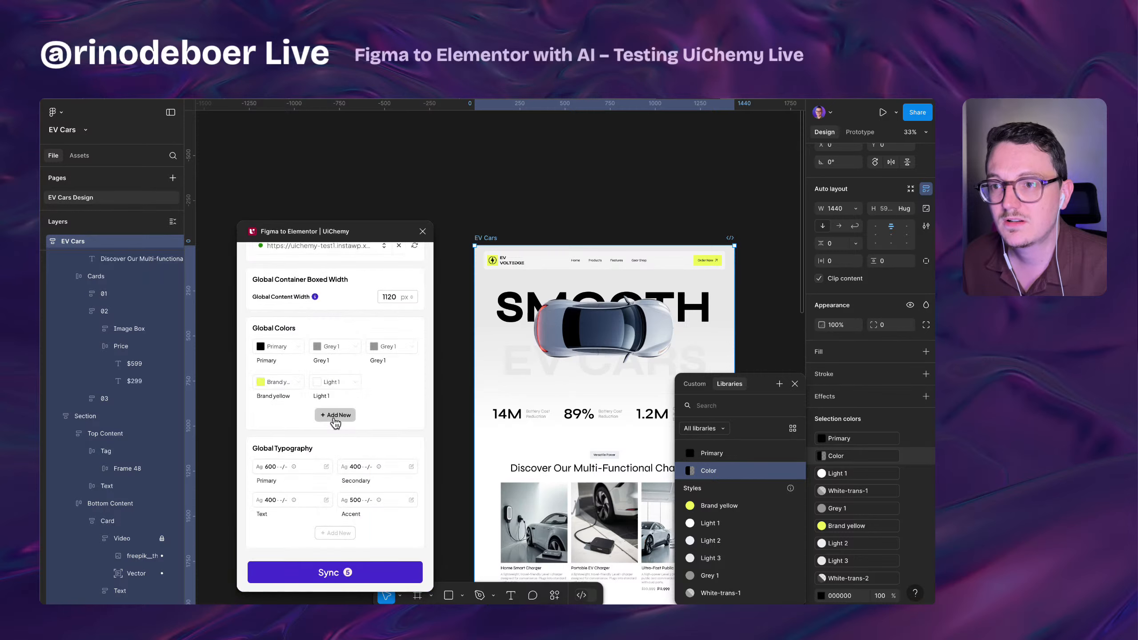
# - Add another global color and assign it the Light 2 style
pyautogui.click(335, 415)
pyautogui.click(394, 384)
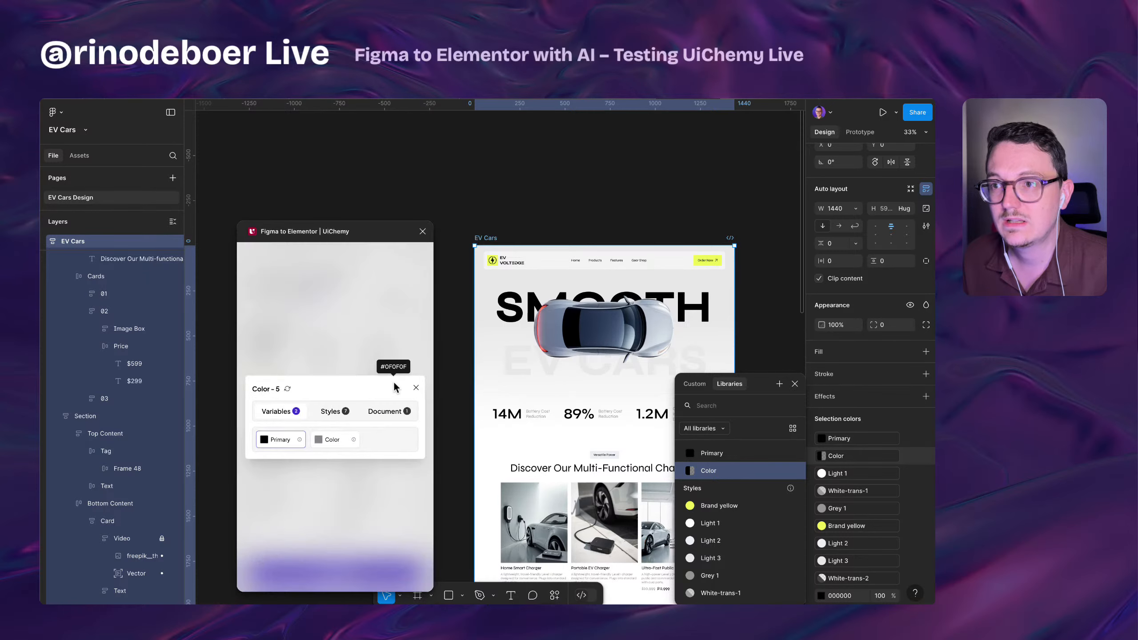
pyautogui.click(331, 411)
pyautogui.click(371, 415)
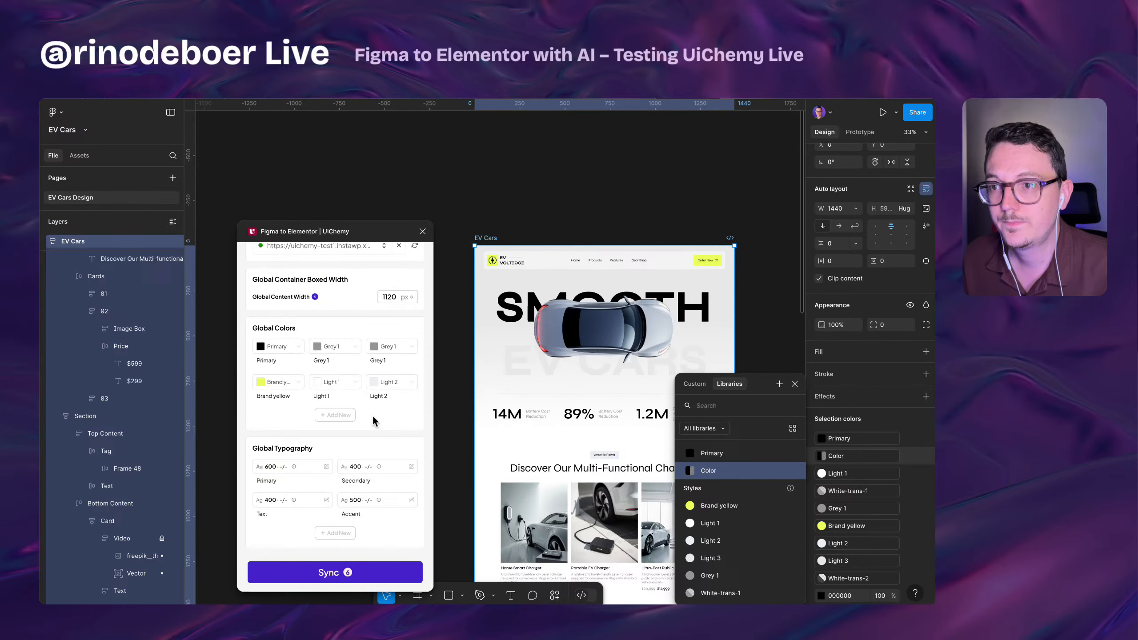
# - Add a new global color and try to assign the Light 3 style to it
pyautogui.click(337, 415)
pyautogui.click(276, 417)
pyautogui.click(335, 413)
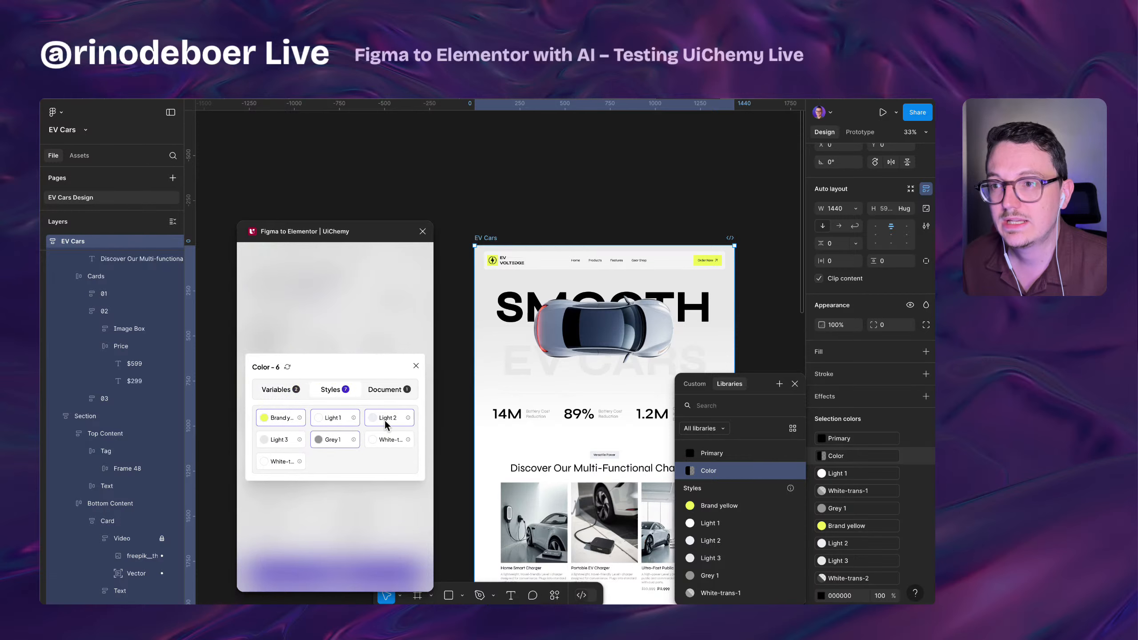
pyautogui.click(278, 440)
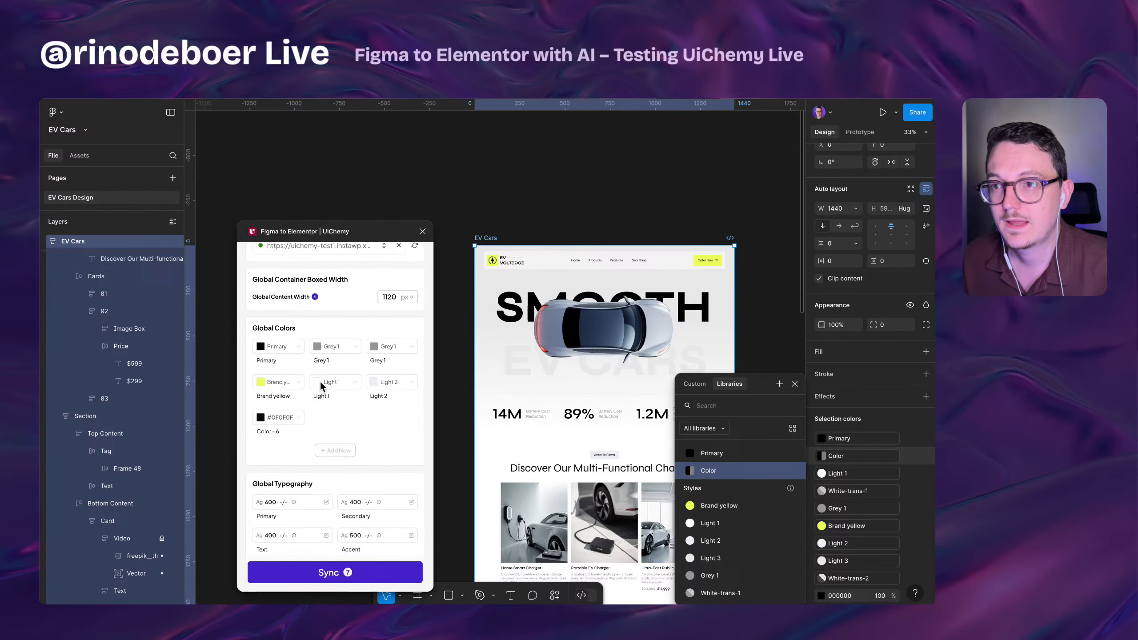
# - Add one more global color and assign the White-trans-1 style to the Color - 6 entry
pyautogui.click(329, 452)
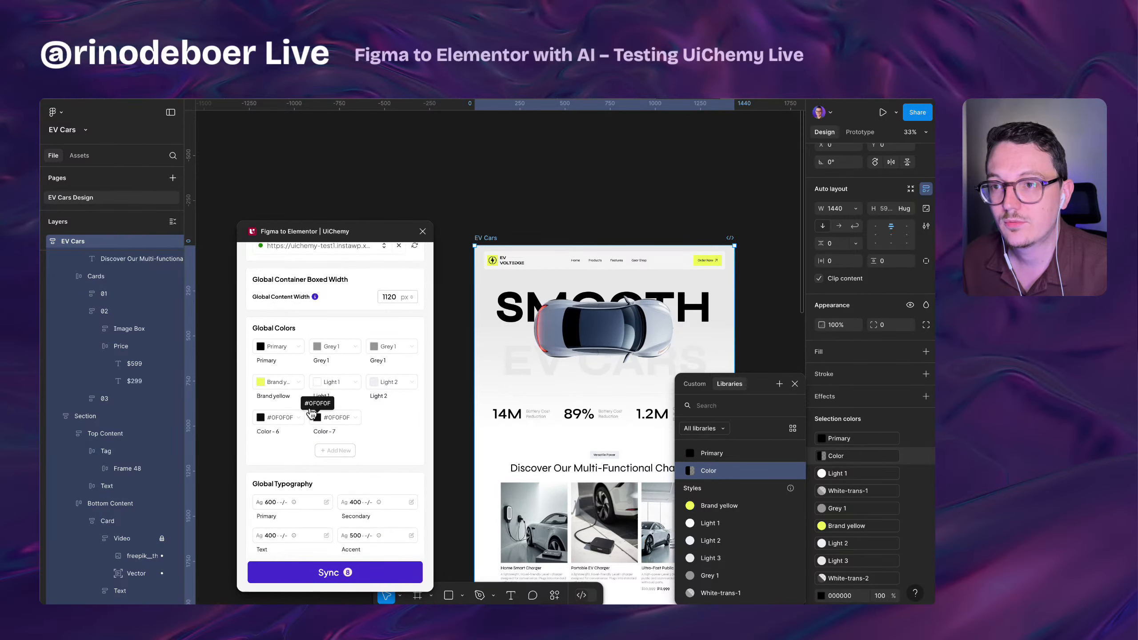
pyautogui.click(286, 422)
pyautogui.click(337, 409)
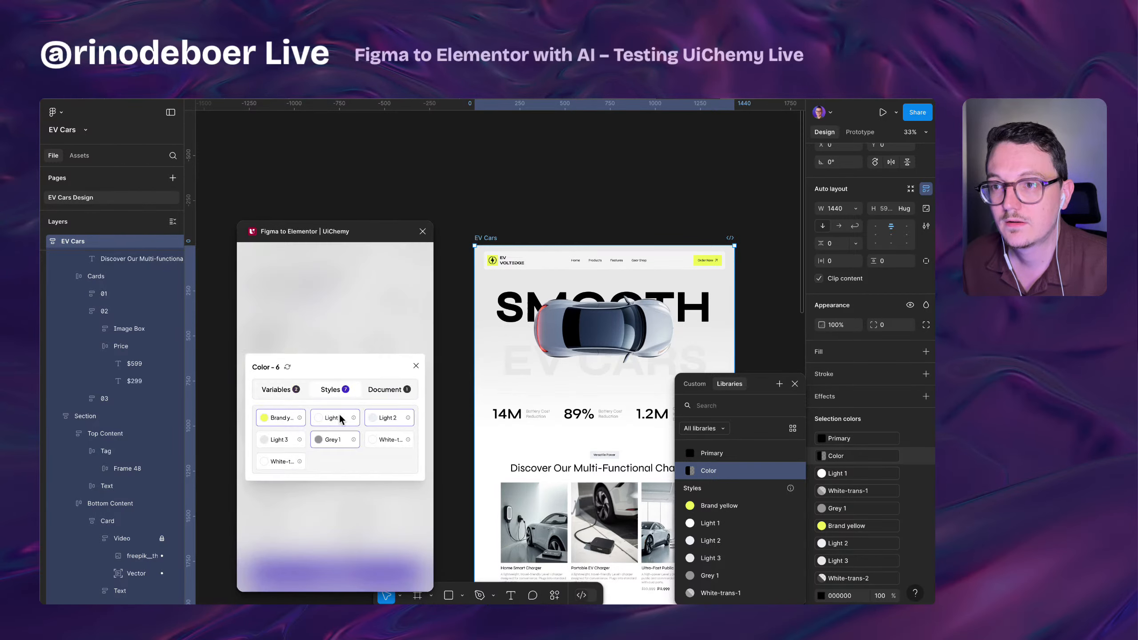
pyautogui.click(385, 441)
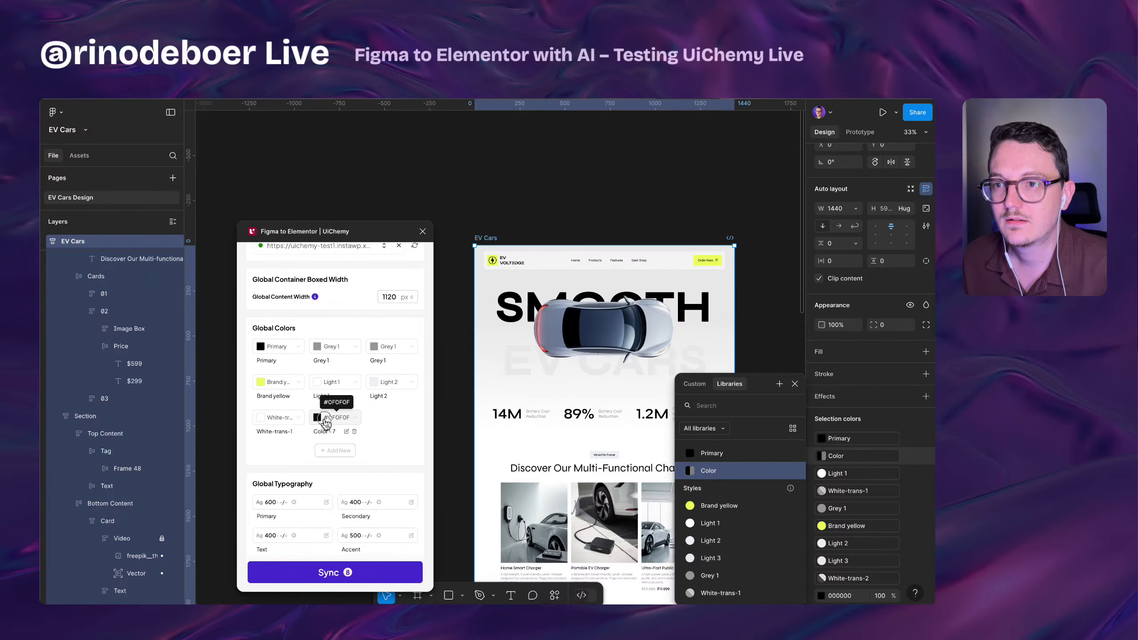
# - Map the Color - 7 global color to the White-trans-2 style
pyautogui.click(326, 422)
pyautogui.click(345, 415)
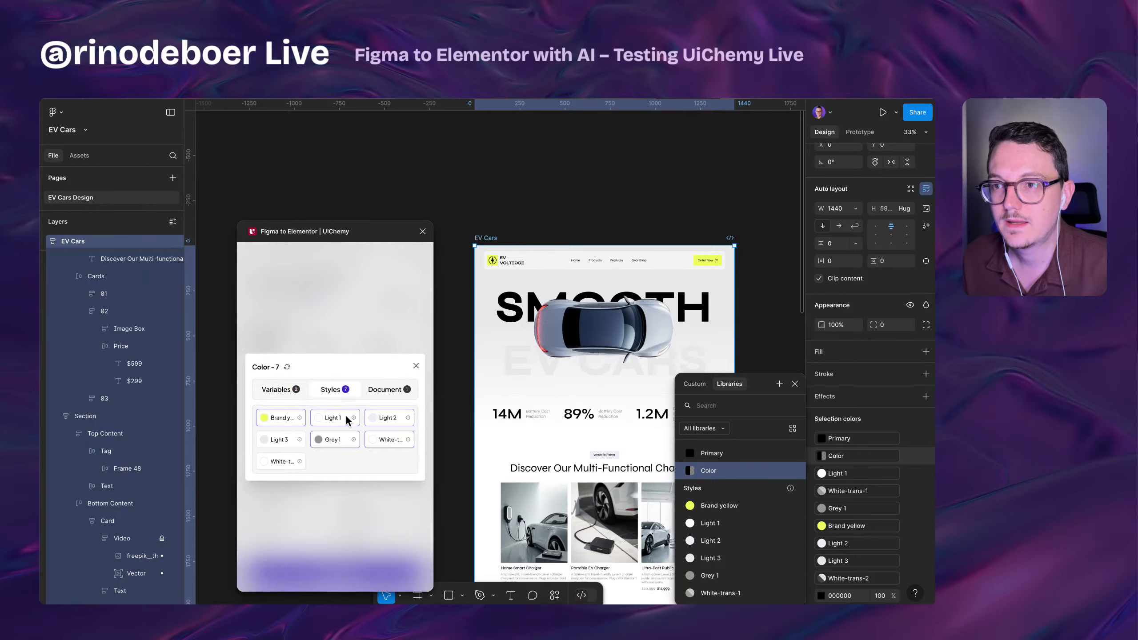
pyautogui.click(279, 461)
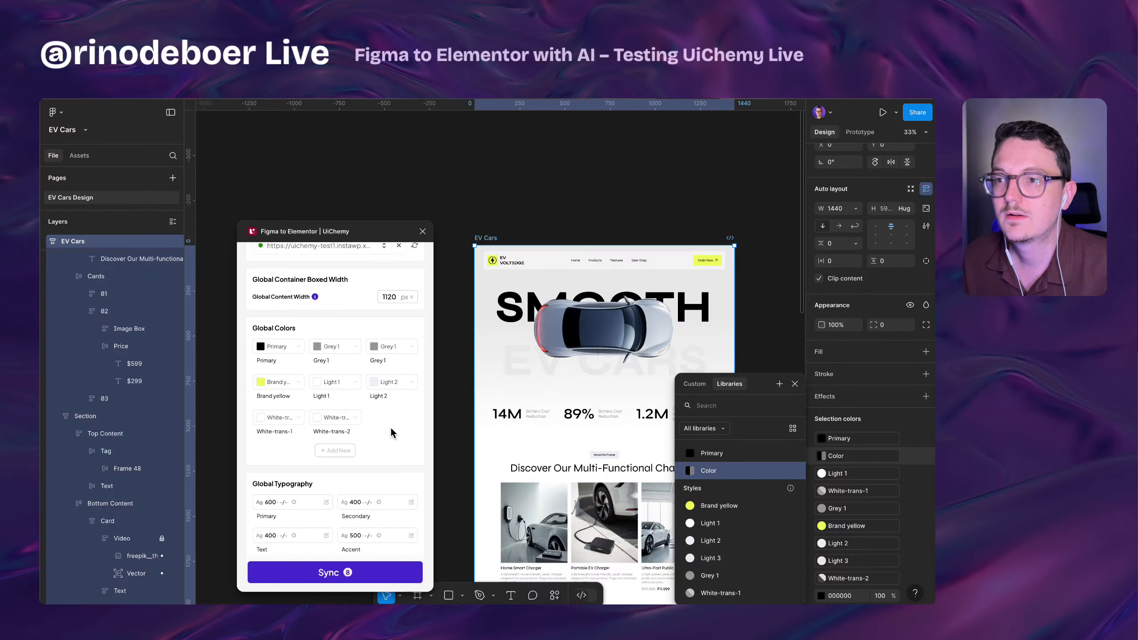
# - Add another global color and assign it the black color from the document colors
pyautogui.click(350, 450)
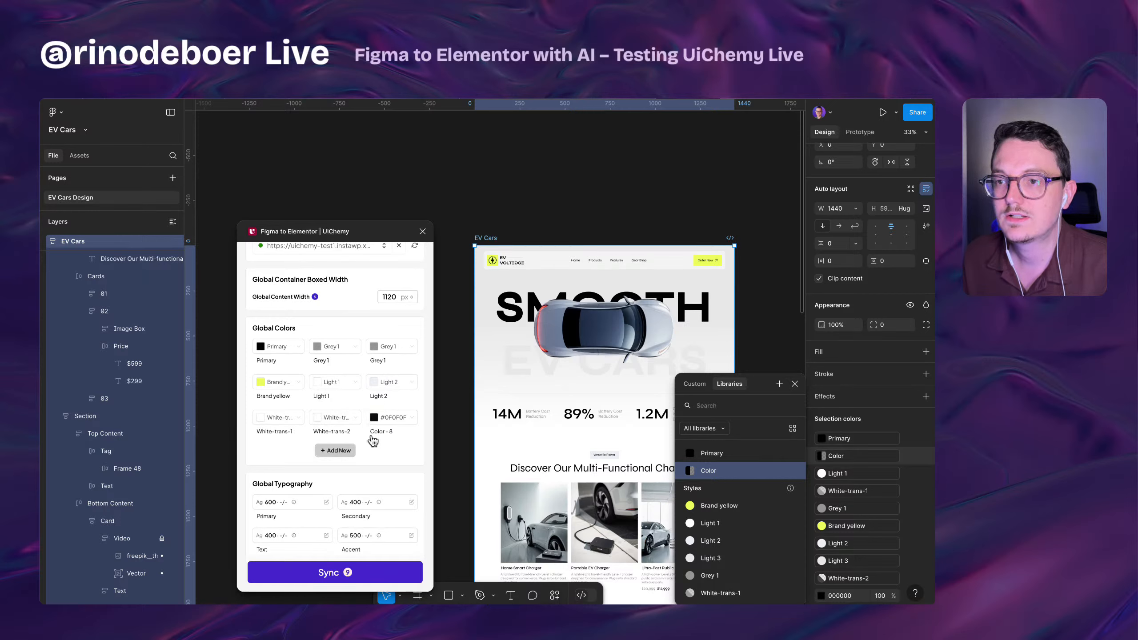
pyautogui.click(394, 419)
pyautogui.click(390, 415)
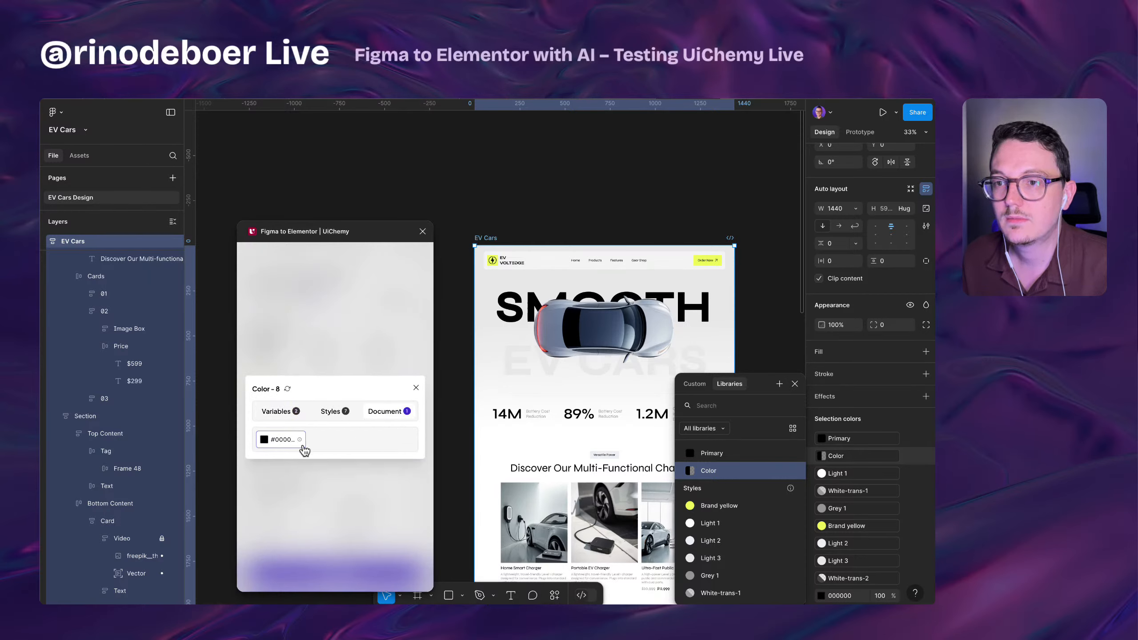
pyautogui.moveTo(299, 441)
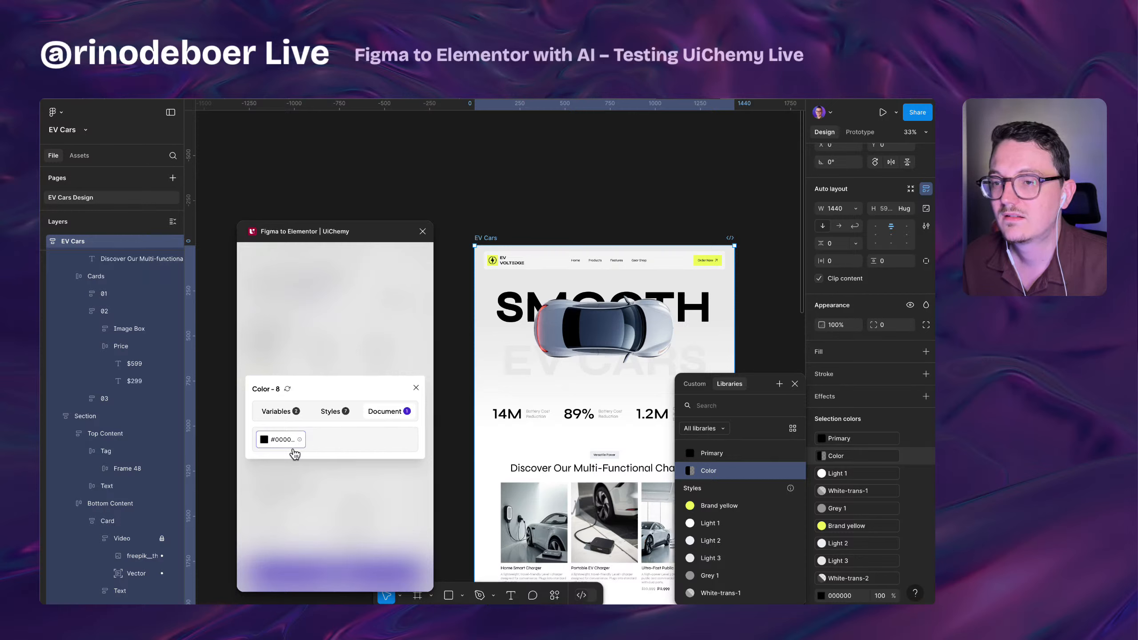
pyautogui.click(284, 441)
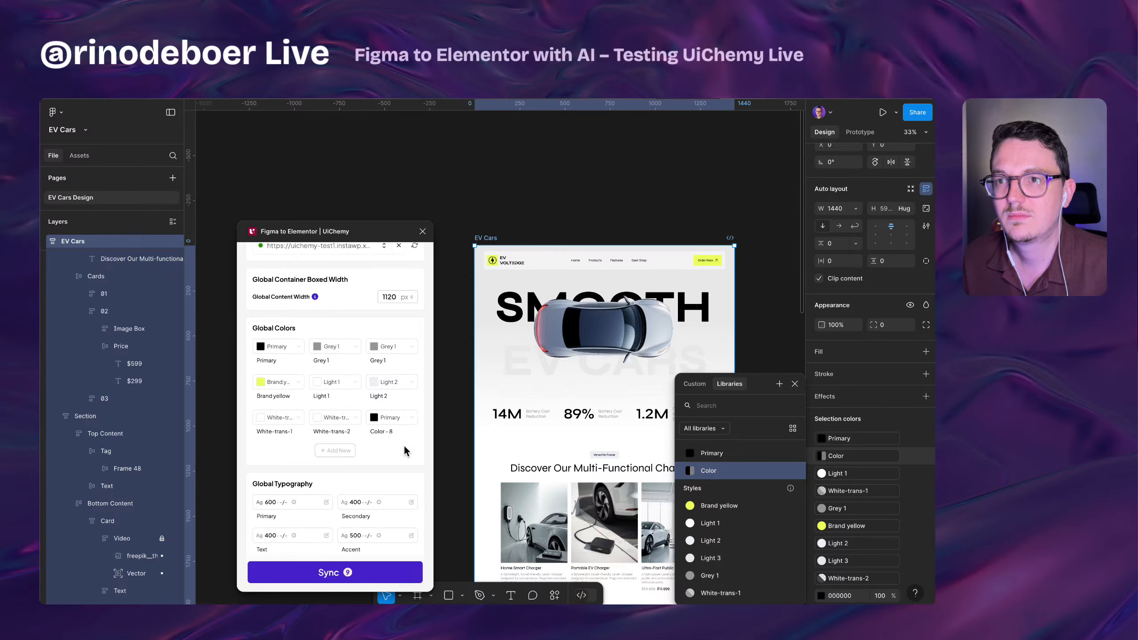
# - Review the text styles offered for the Primary global typography without choosing one
pyautogui.scroll(-3, 403, 447)
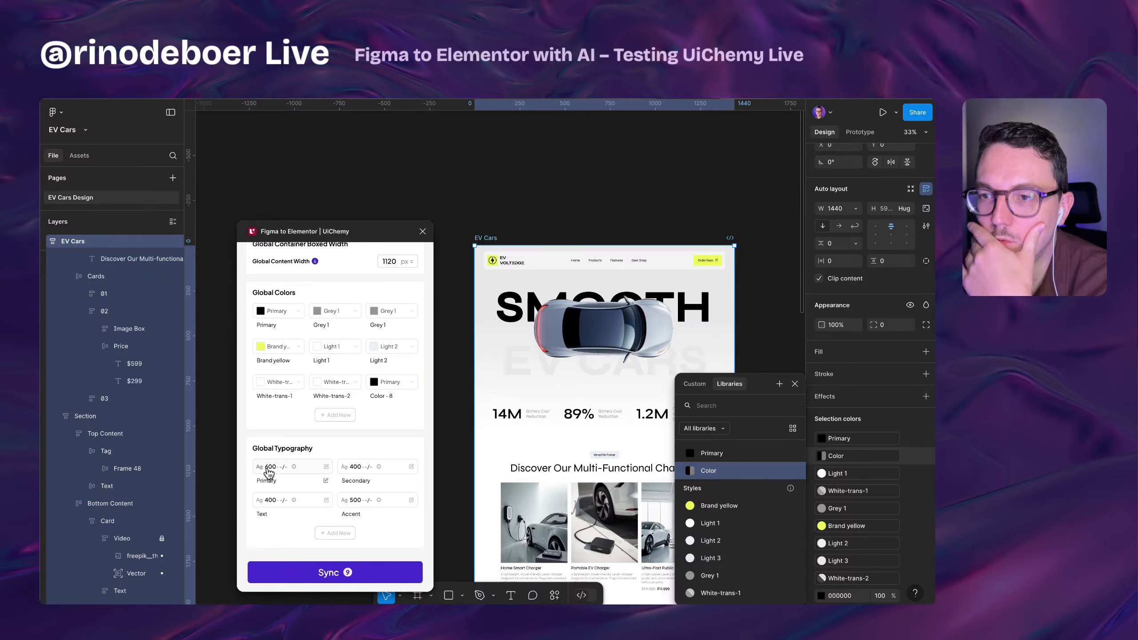
pyautogui.click(326, 467)
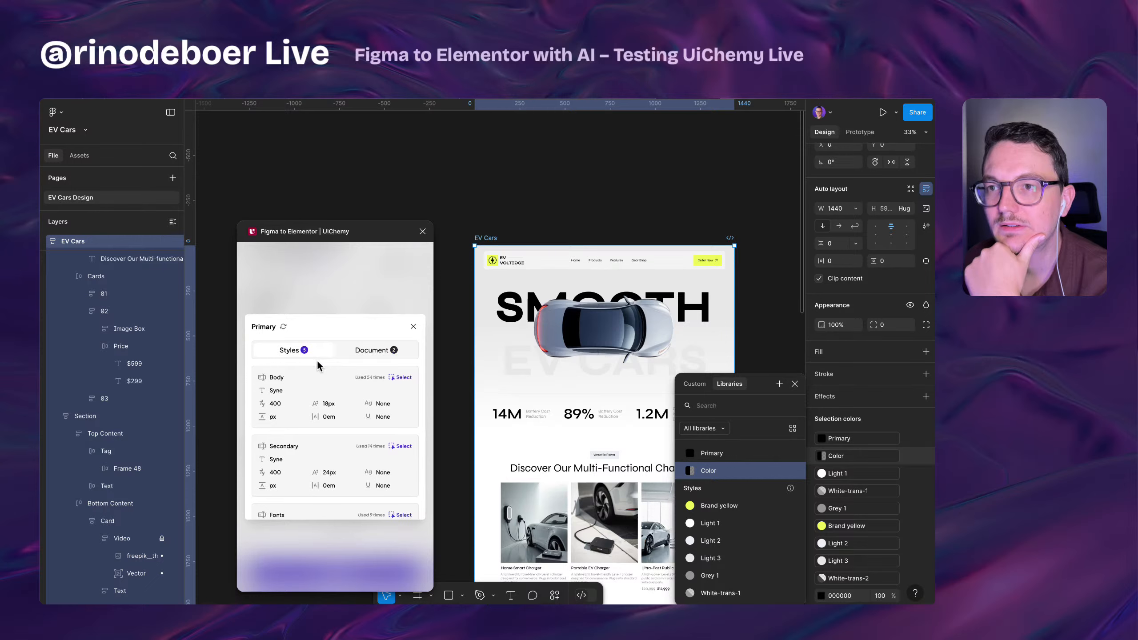
pyautogui.click(413, 326)
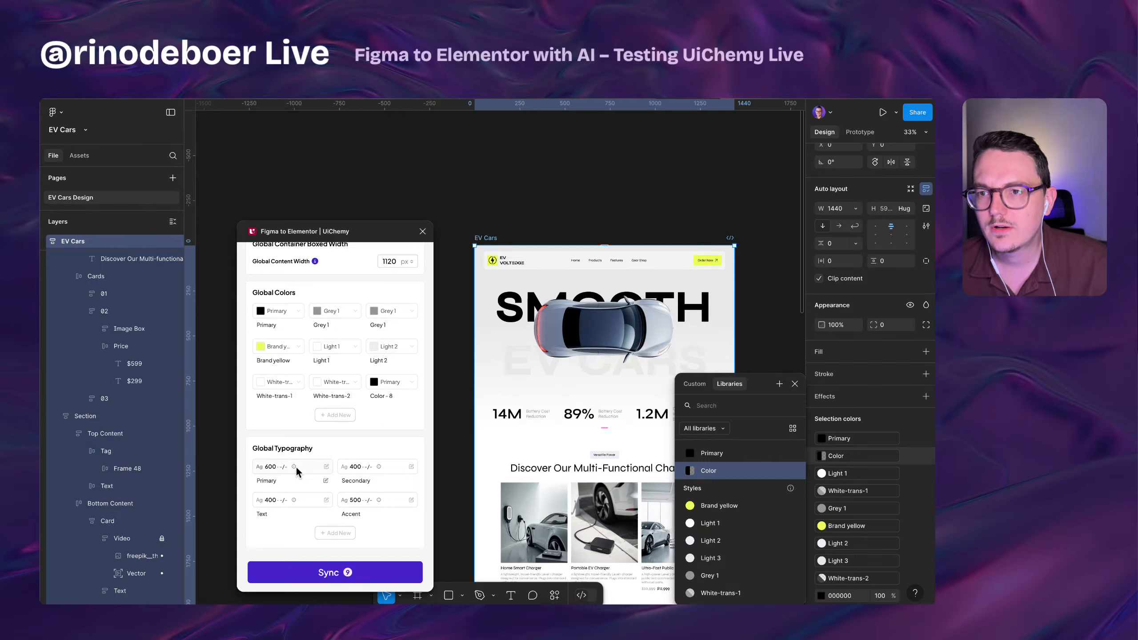
# - Check the typography of the "Discover Our Multi-Functional Chargers" and "Powering A Greener Future" headings against the page's text styles
pyautogui.click(626, 472)
pyautogui.scroll(-3, 681, 441)
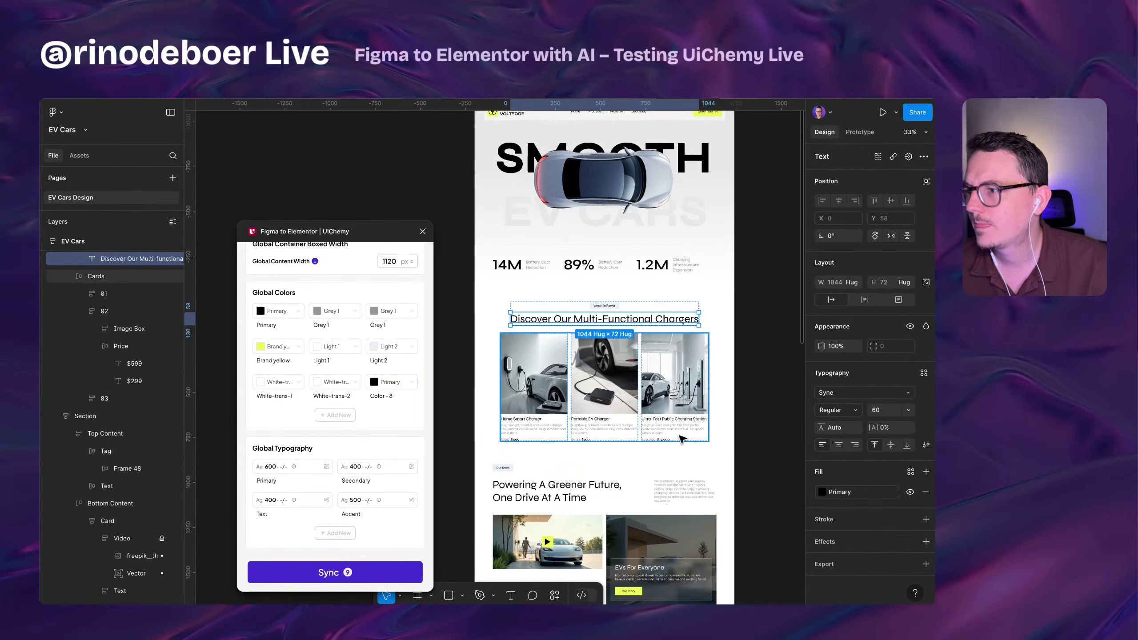
pyautogui.scroll(-3, 681, 439)
pyautogui.click(551, 388)
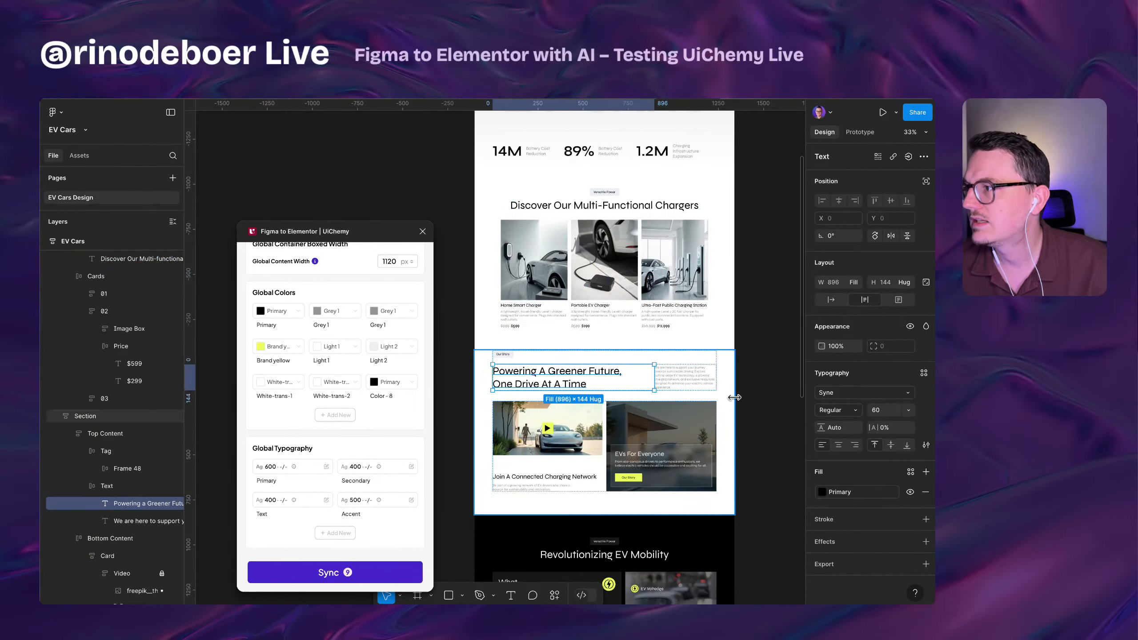
pyautogui.scroll(3, 786, 337)
pyautogui.click(786, 337)
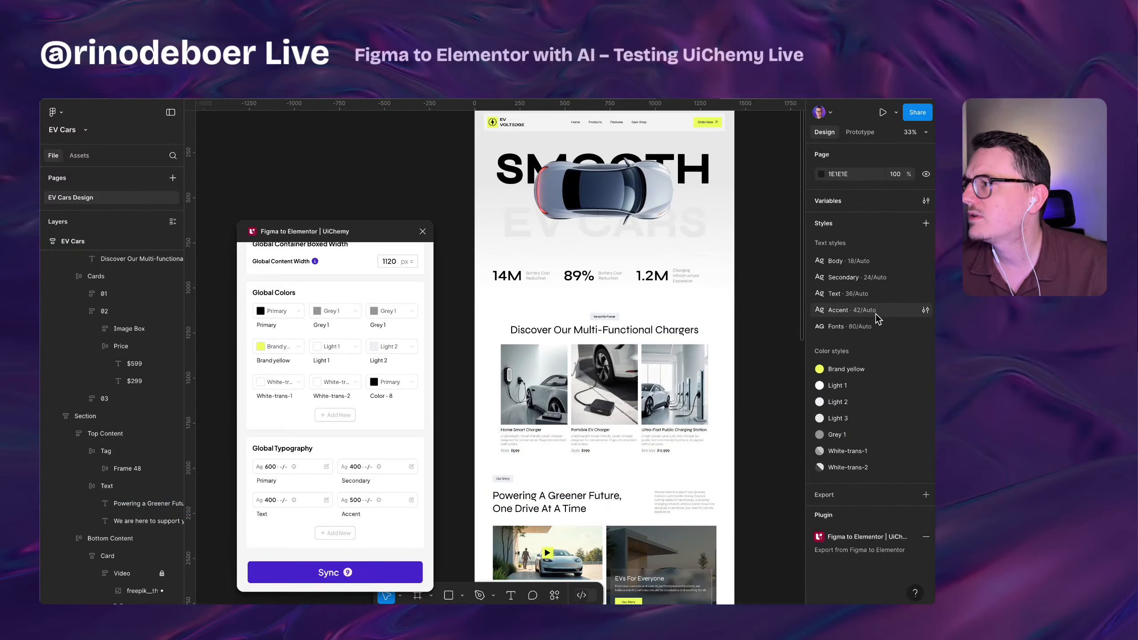
pyautogui.click(618, 334)
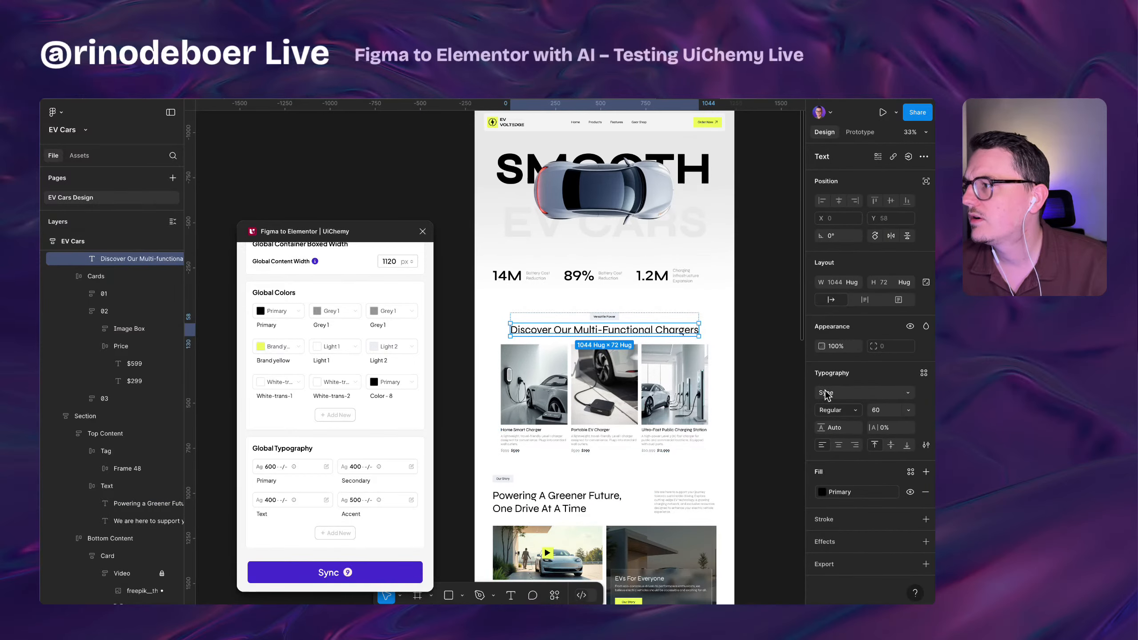
pyautogui.click(762, 301)
pyautogui.scroll(1, 739, 310)
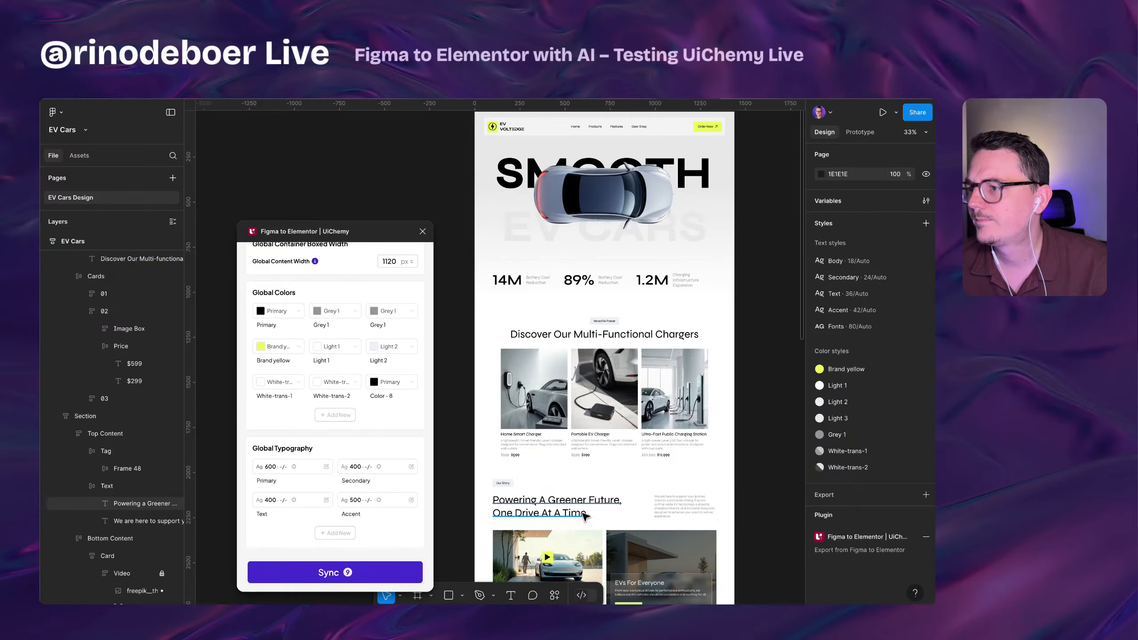
# - Inspect the typography of the remaining section headings and the text style used by the "Reserve Your EV Today!" form heading
pyautogui.click(582, 514)
pyautogui.scroll(-5, 595, 484)
pyautogui.click(612, 435)
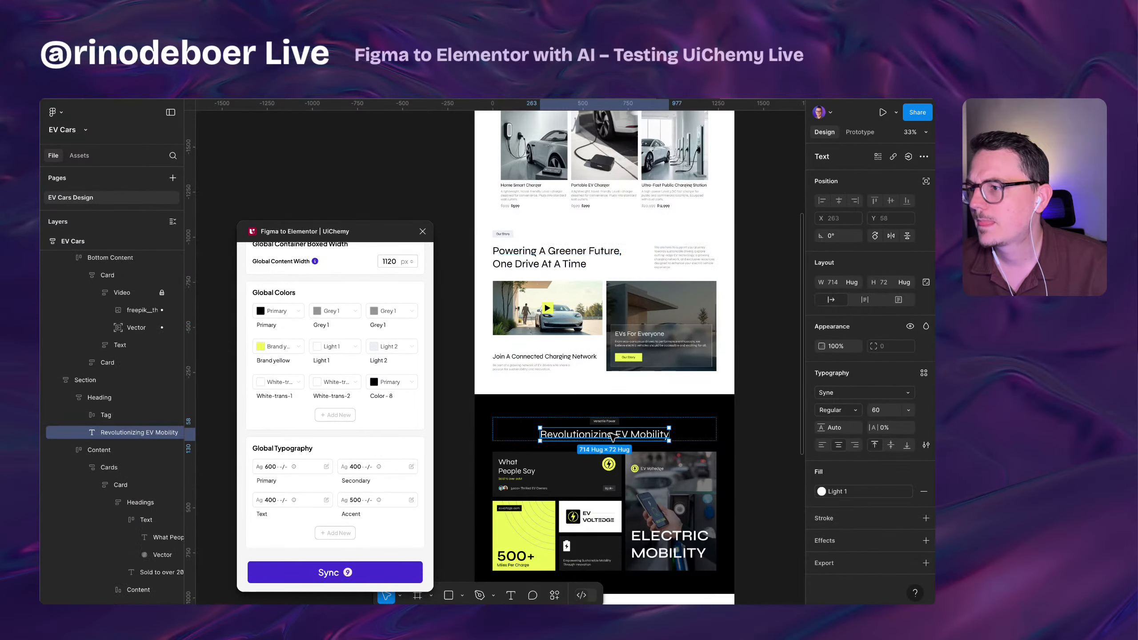
pyautogui.scroll(-6, 618, 394)
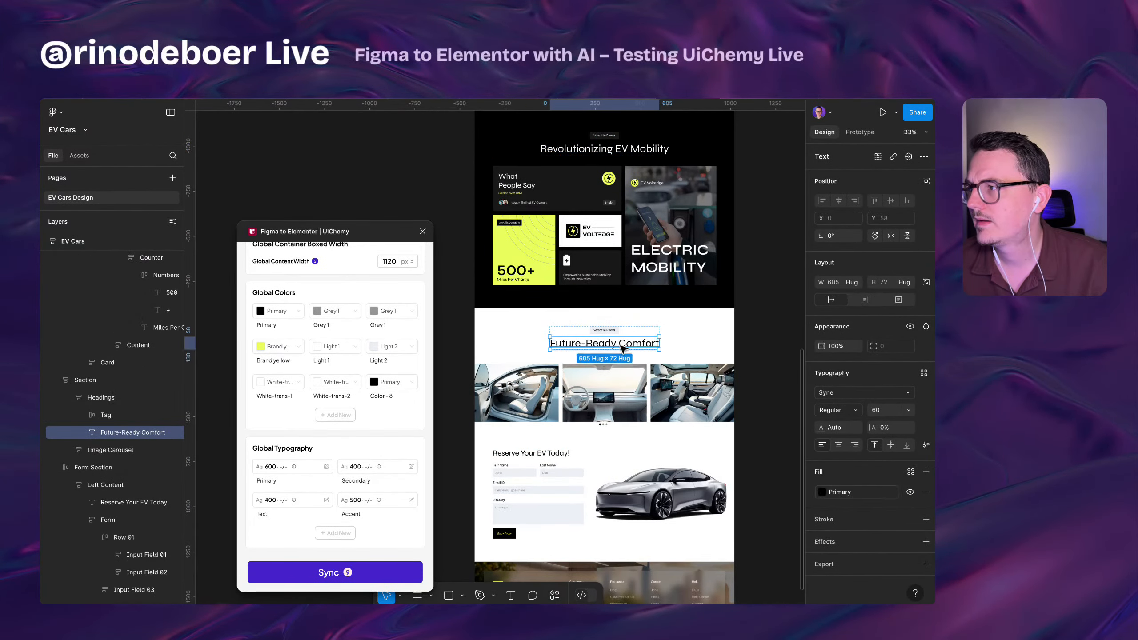
pyautogui.scroll(-3, 622, 349)
pyautogui.click(547, 347)
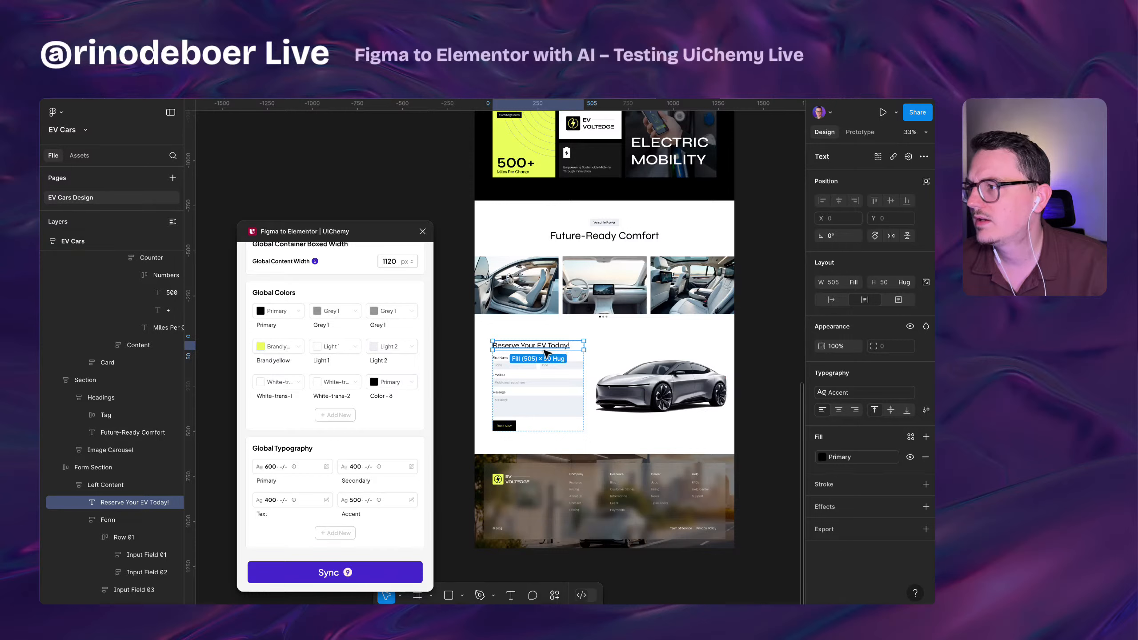
pyautogui.click(852, 394)
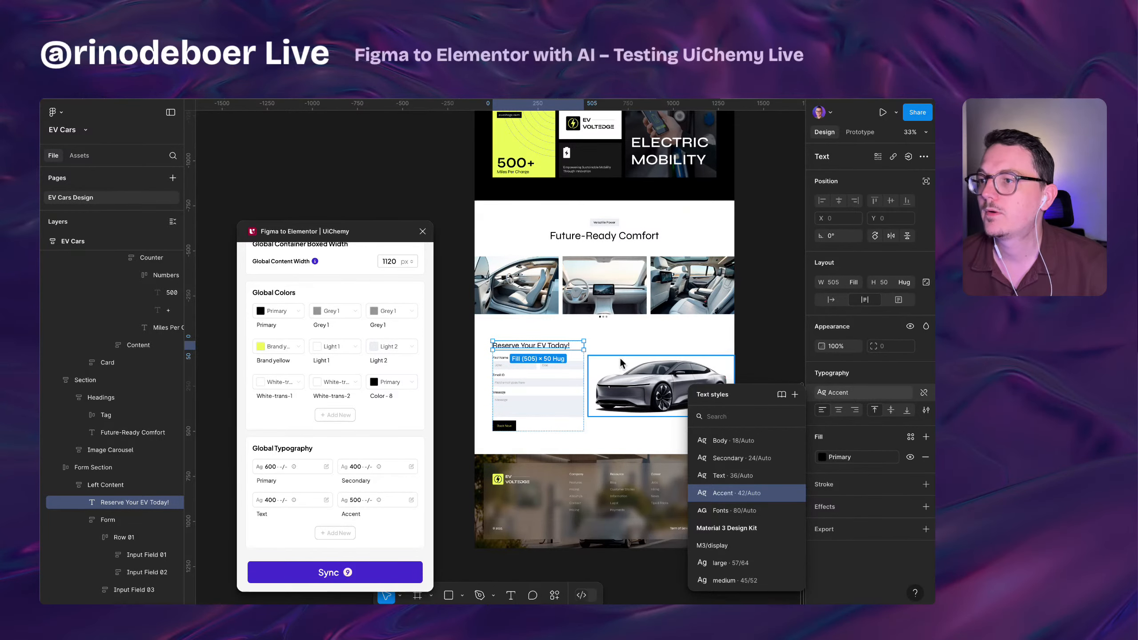
pyautogui.scroll(5, 662, 347)
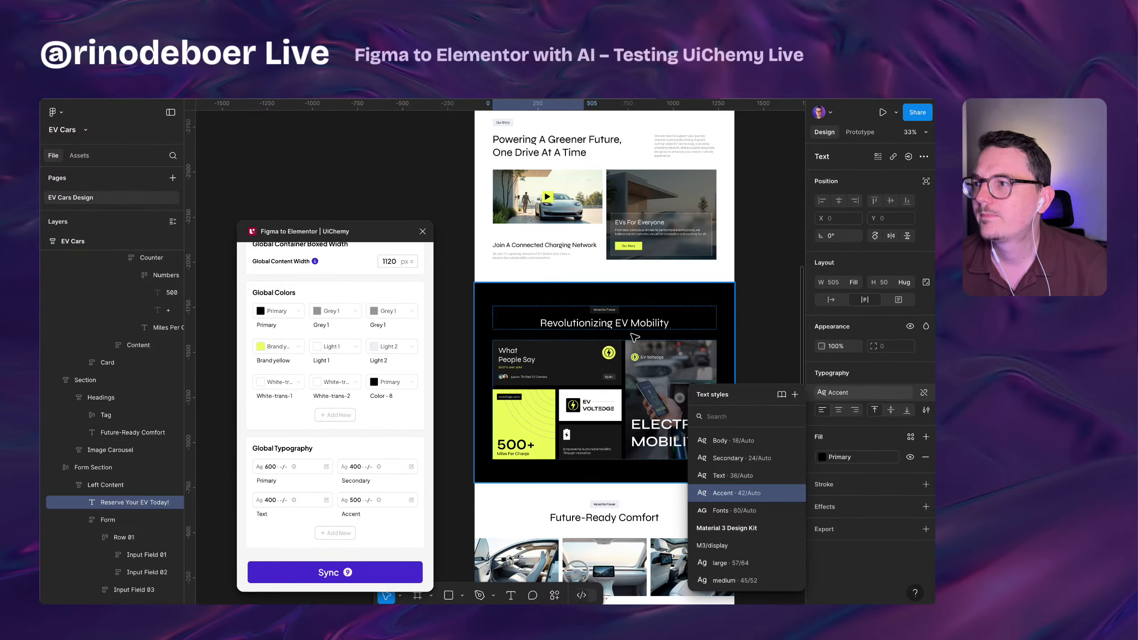
pyautogui.scroll(1, 635, 340)
pyautogui.doubleClick(634, 334)
pyautogui.scroll(9, 670, 381)
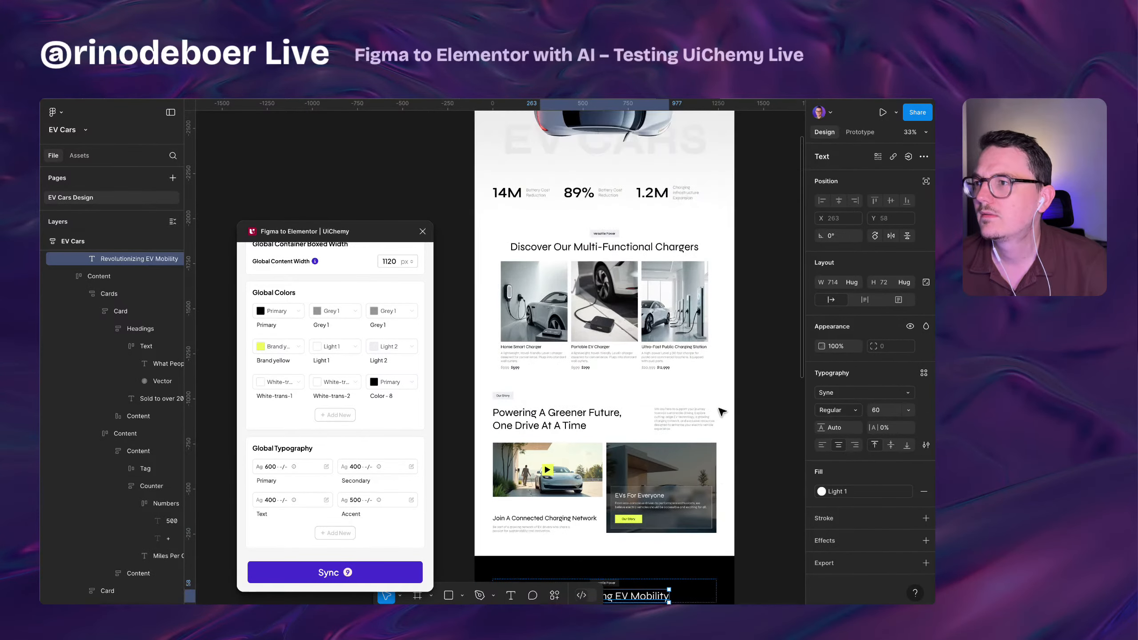
# - Create a text style named "Title 1" from the "Discover Our Multi-Functional Chargers" heading
pyautogui.doubleClick(659, 361)
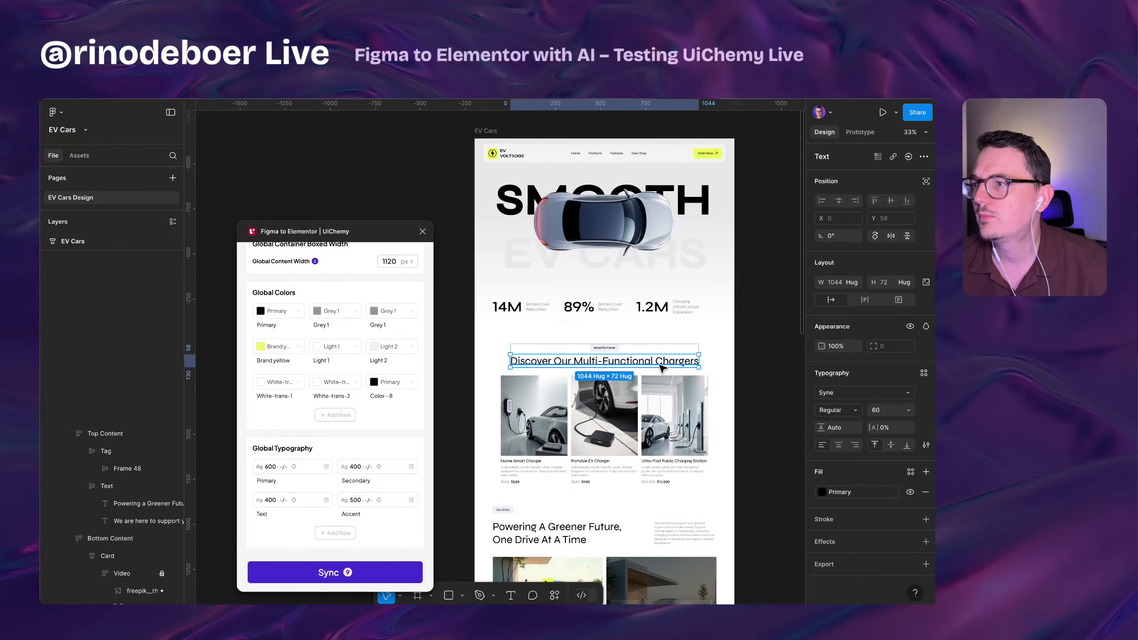
pyautogui.scroll(-2, 659, 361)
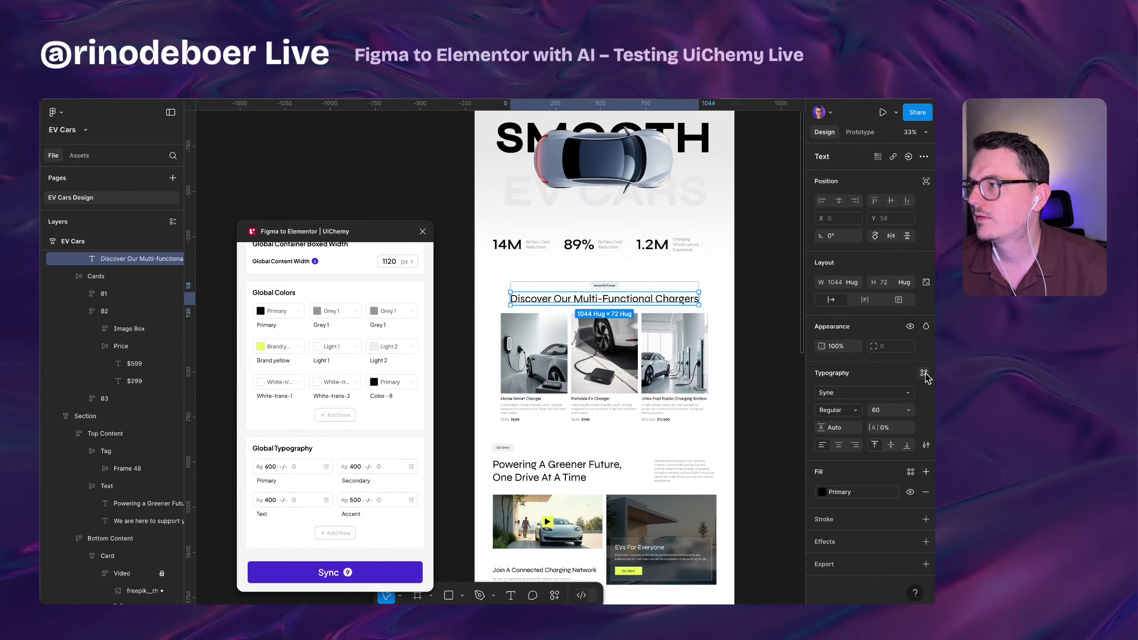
pyautogui.click(923, 373)
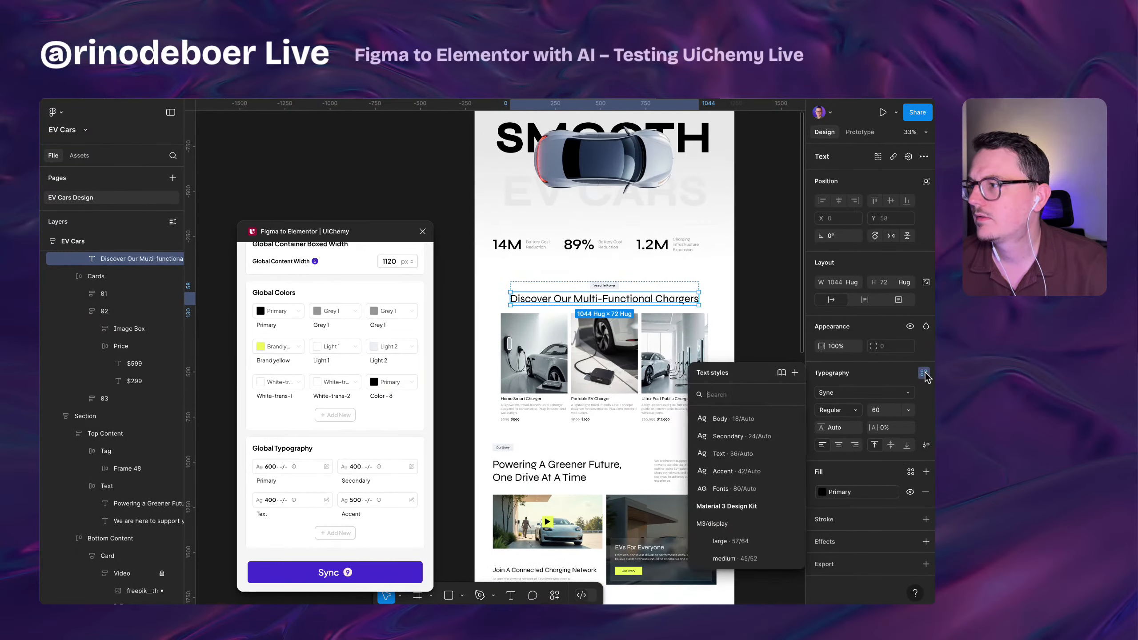
pyautogui.click(795, 372)
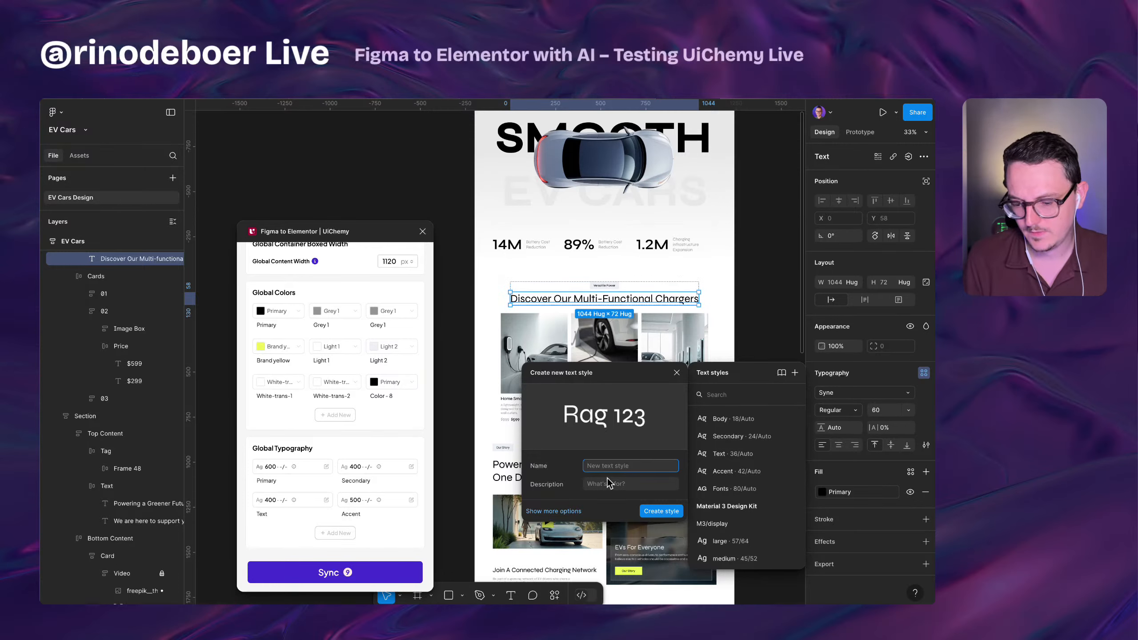
pyautogui.write('Title 1')
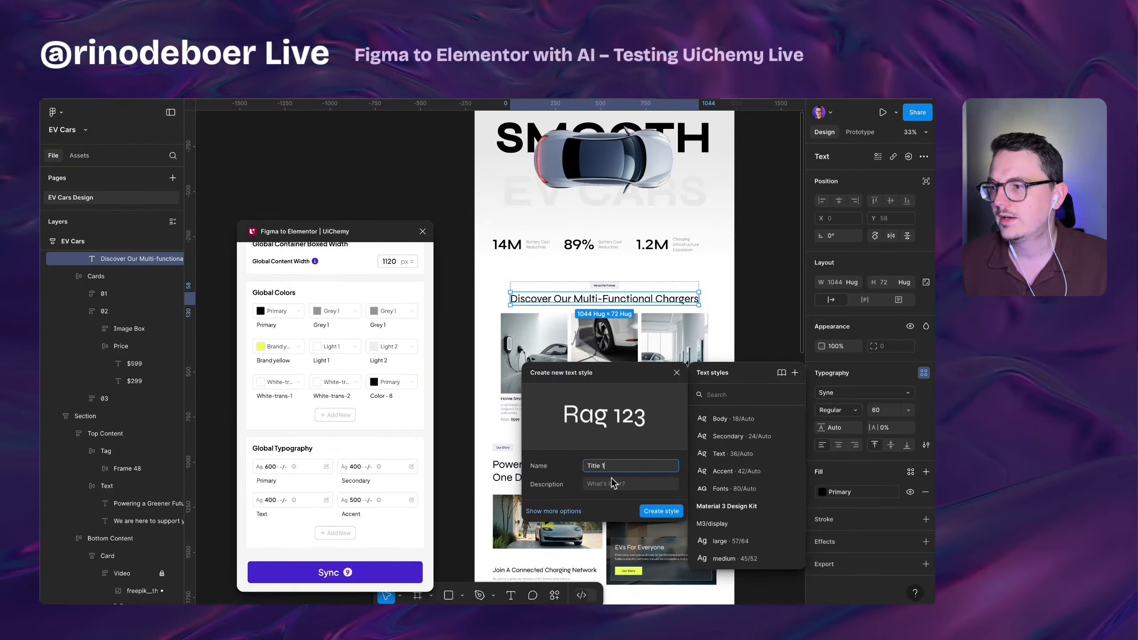
pyautogui.click(645, 512)
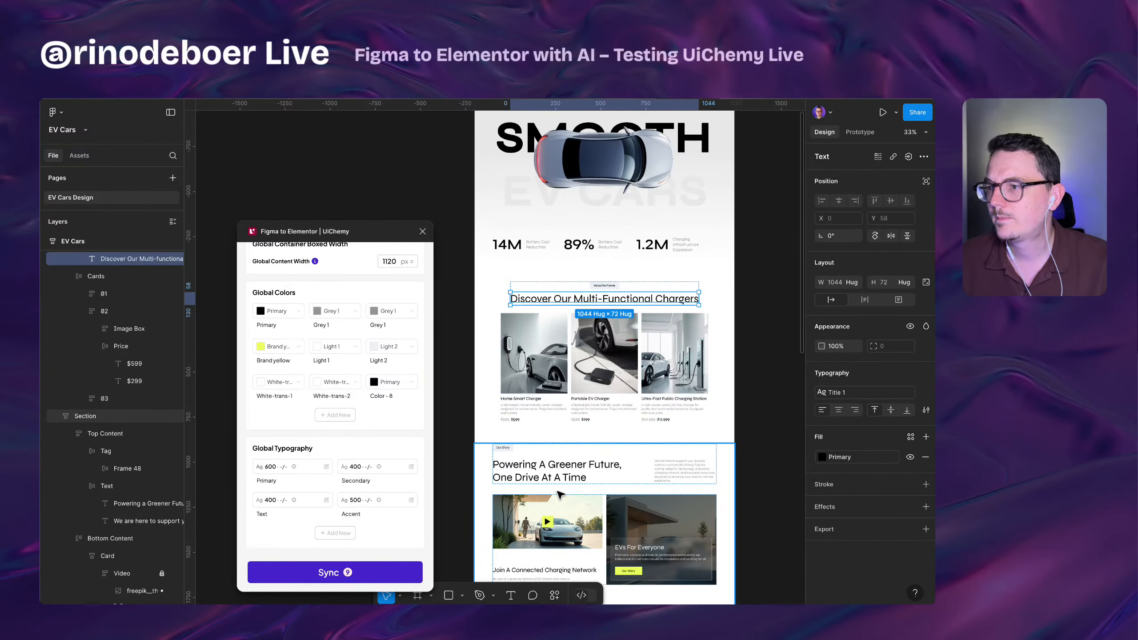
# - Apply the Title 1 text style to the "Powering A Greener Future, One Drive At A Time" and "Revolutionizing EV Mobility" headings
pyautogui.click(534, 477)
pyautogui.click(921, 376)
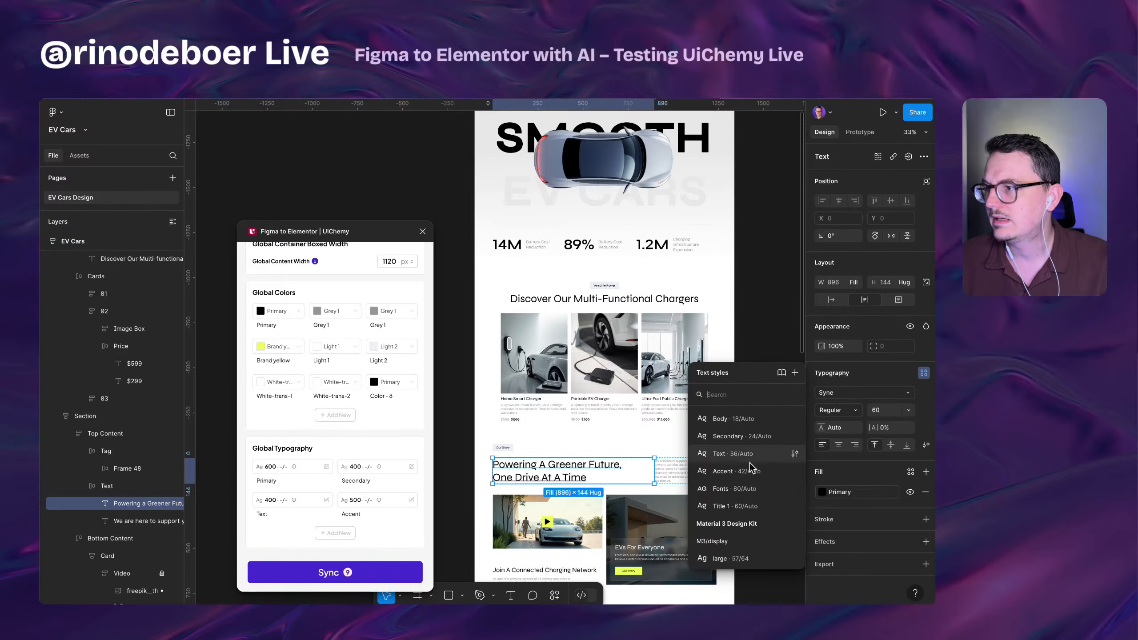
pyautogui.click(735, 504)
pyautogui.scroll(-4, 625, 479)
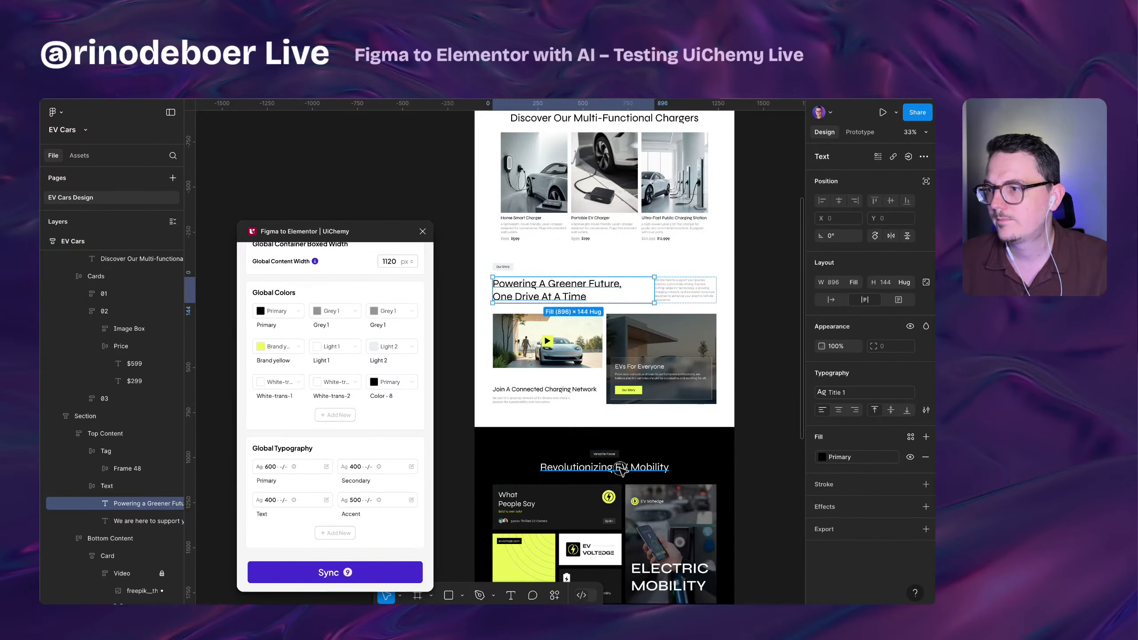
pyautogui.click(625, 475)
pyautogui.click(924, 373)
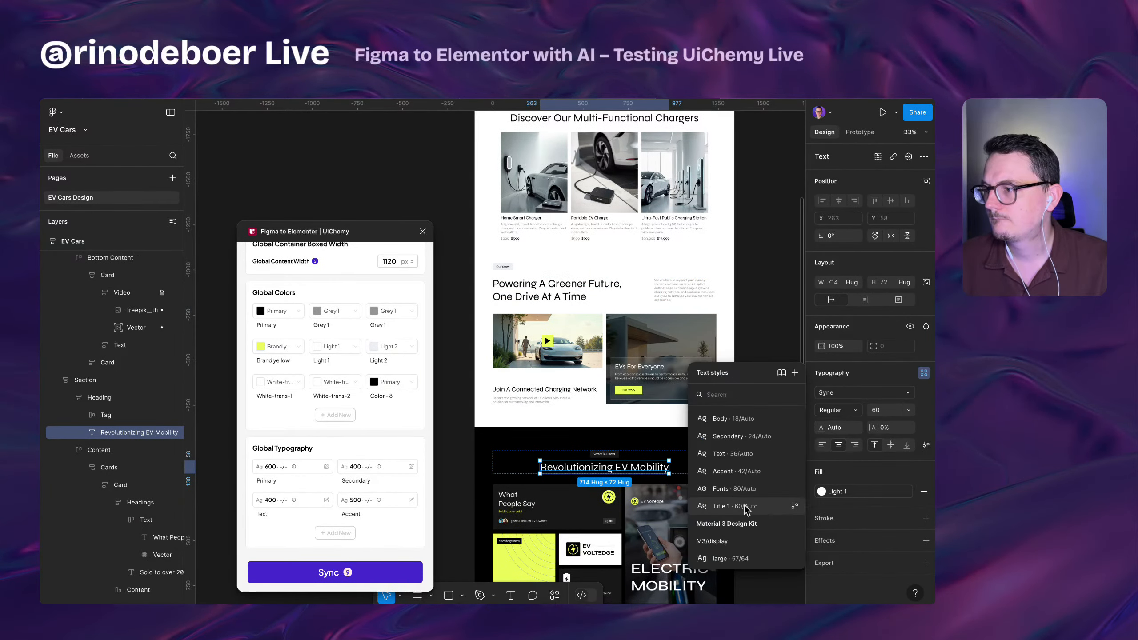
pyautogui.click(735, 505)
# - Apply the Title 1 text style to the "Future-Ready Comfort" section heading
pyautogui.scroll(-4, 618, 486)
pyautogui.click(618, 487)
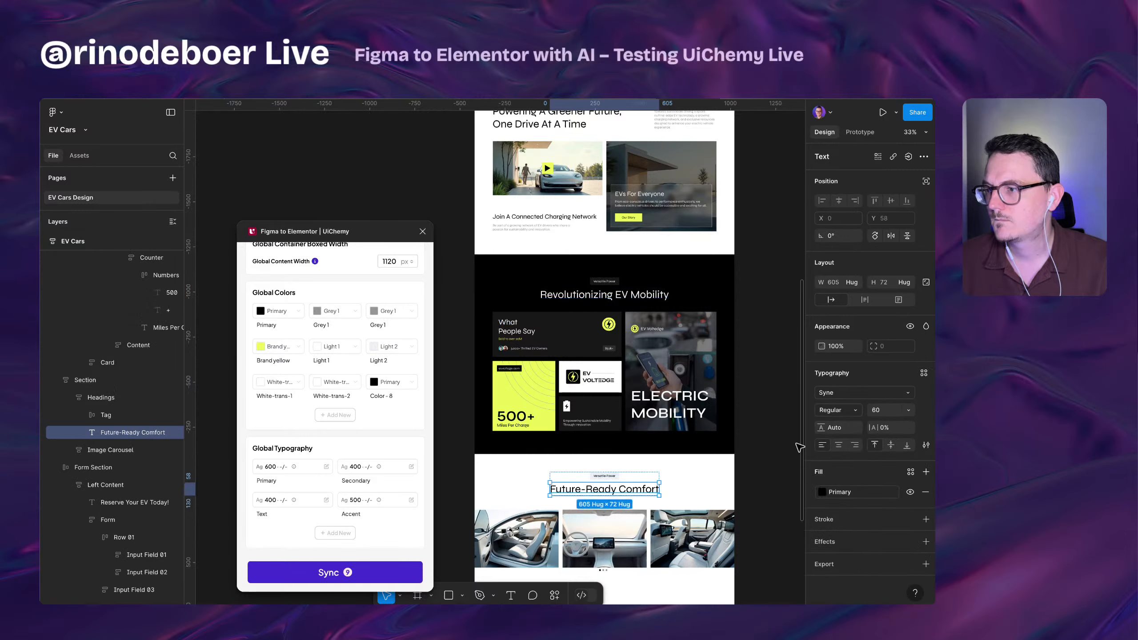
pyautogui.click(924, 372)
pyautogui.click(734, 505)
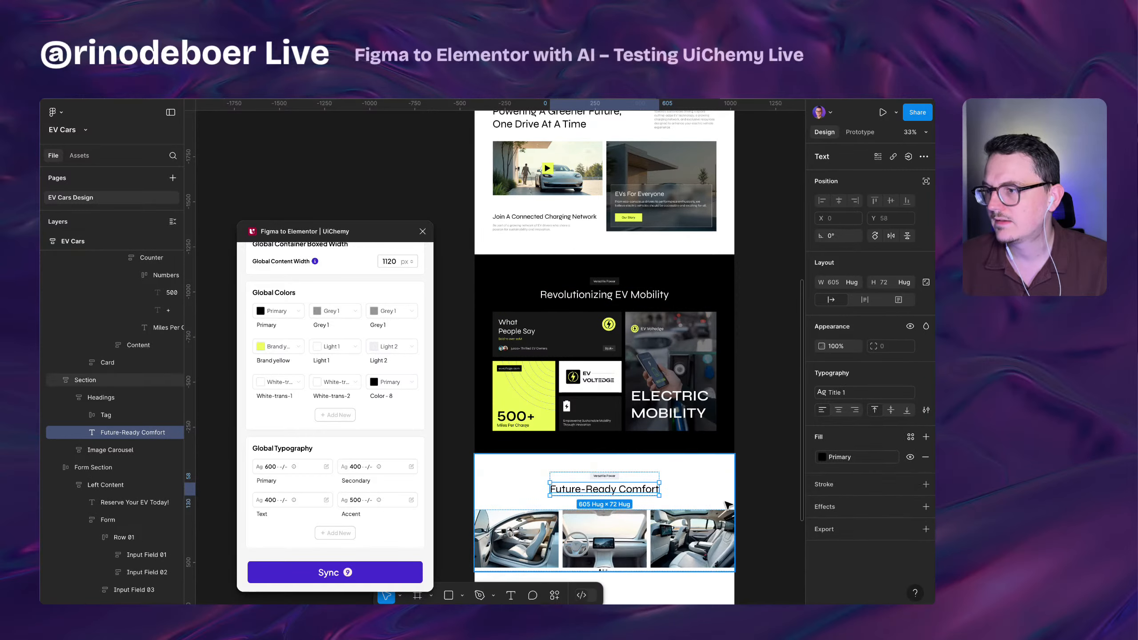
# - Check the text styles of the "Reserve Your EV Today!" form heading and the "Electric Mobility" card title
pyautogui.scroll(-4, 563, 427)
pyautogui.click(563, 427)
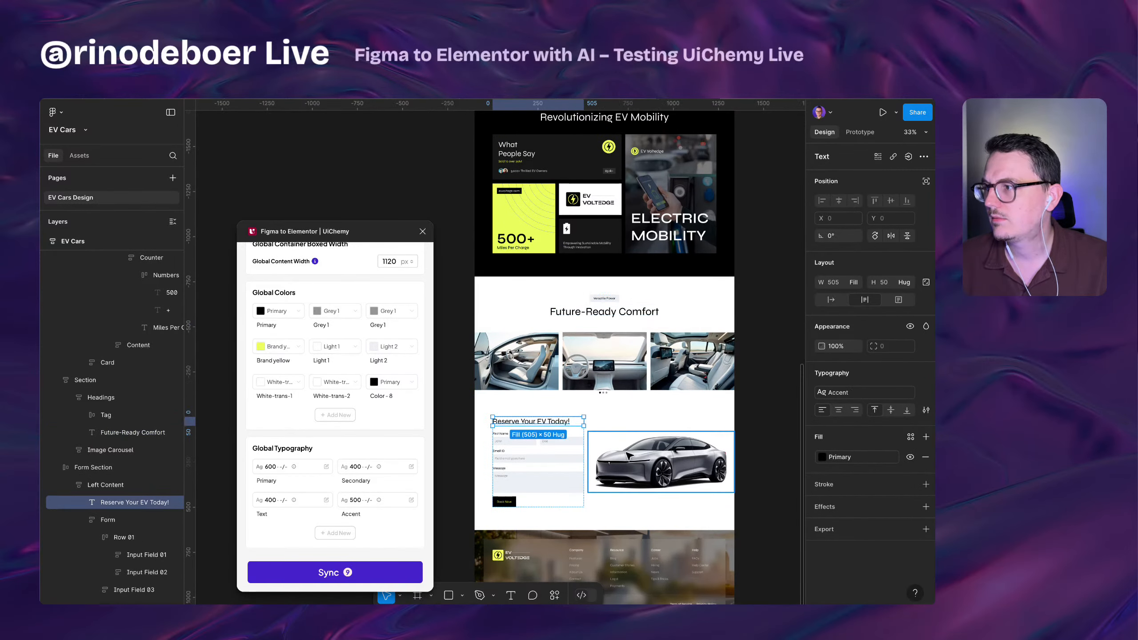
pyautogui.scroll(-3, 757, 441)
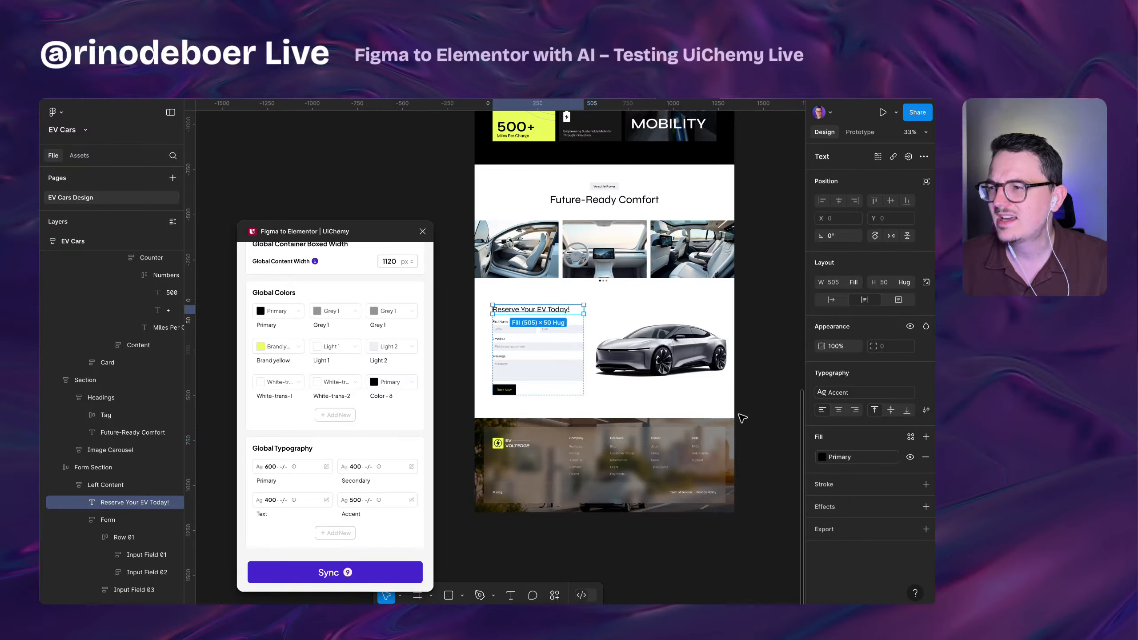
pyautogui.click(842, 393)
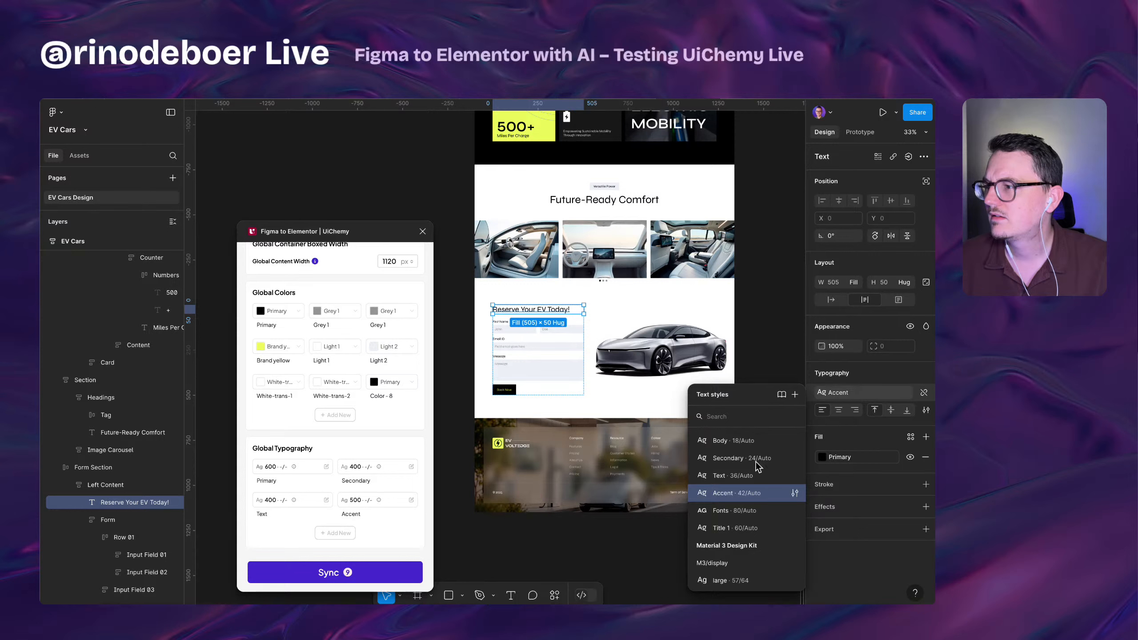
pyautogui.click(775, 351)
pyautogui.scroll(7, 771, 363)
pyautogui.scroll(2, 767, 375)
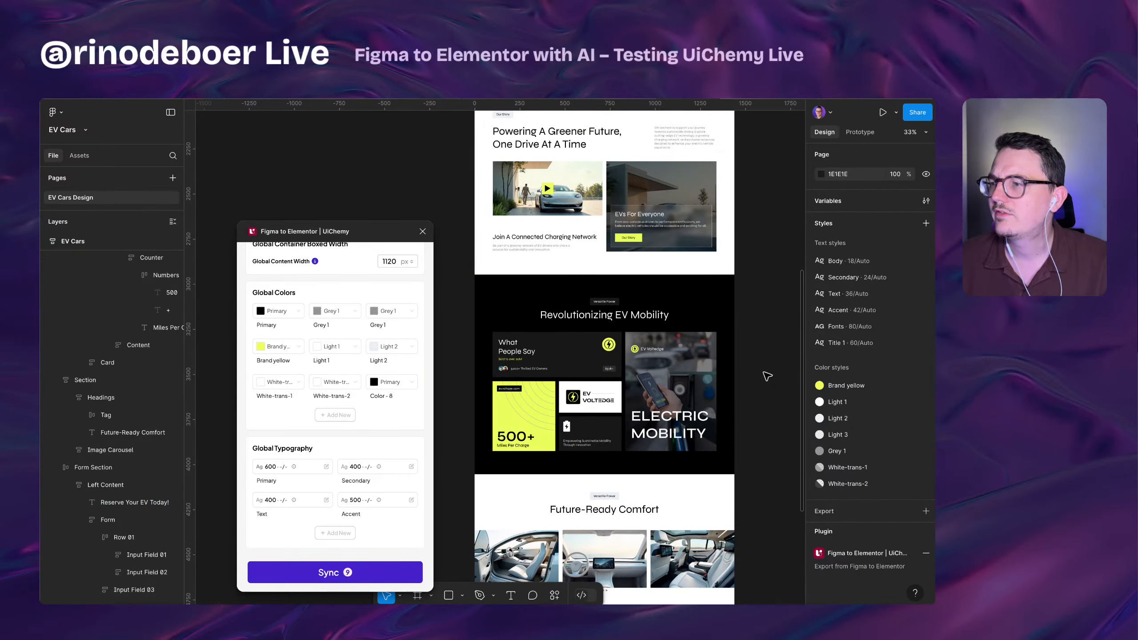
pyautogui.click(690, 428)
pyautogui.scroll(2, 699, 432)
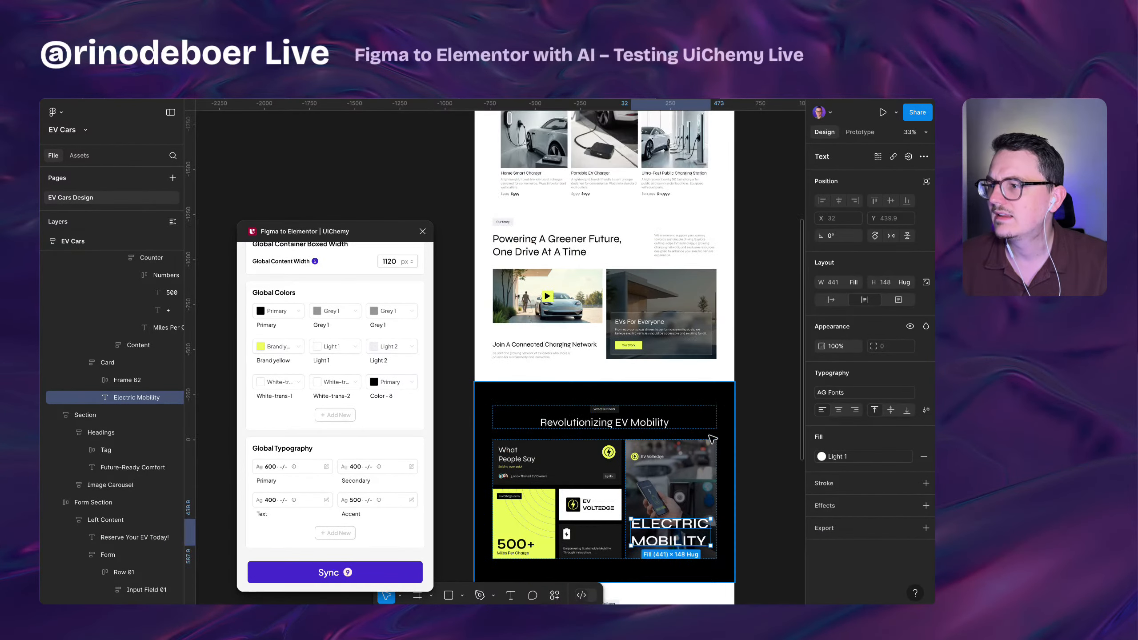
pyautogui.click(749, 479)
pyautogui.scroll(6, 750, 478)
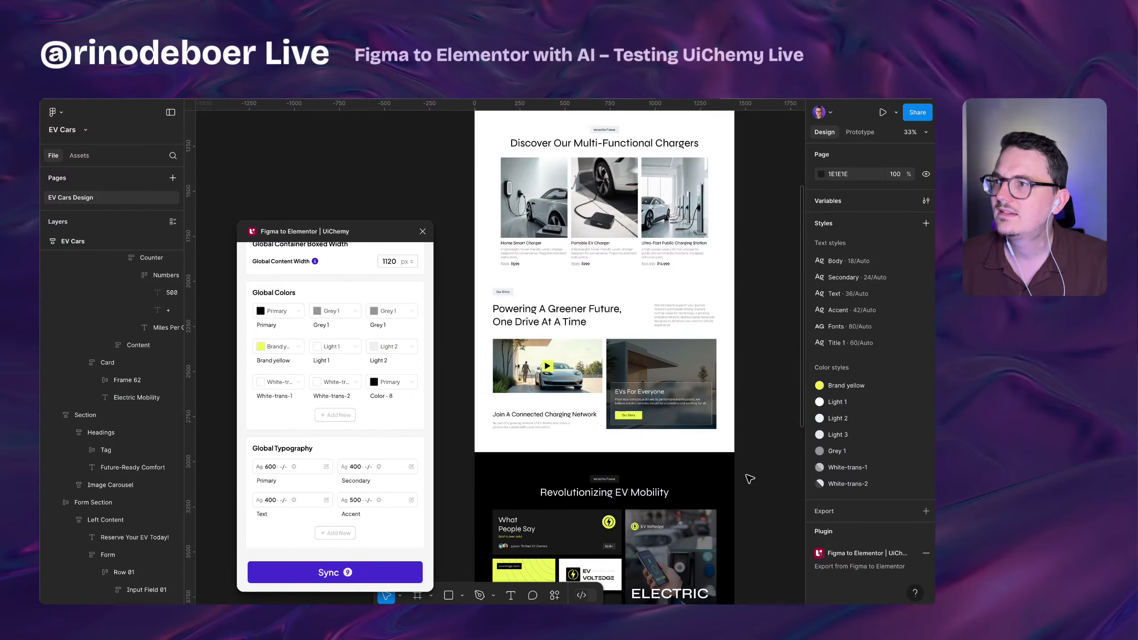
# - Inspect the text styles of the "EVs For Everyone" card texts and the paragraph beside "Powering A Greener Future"
pyautogui.scroll(-3, 750, 479)
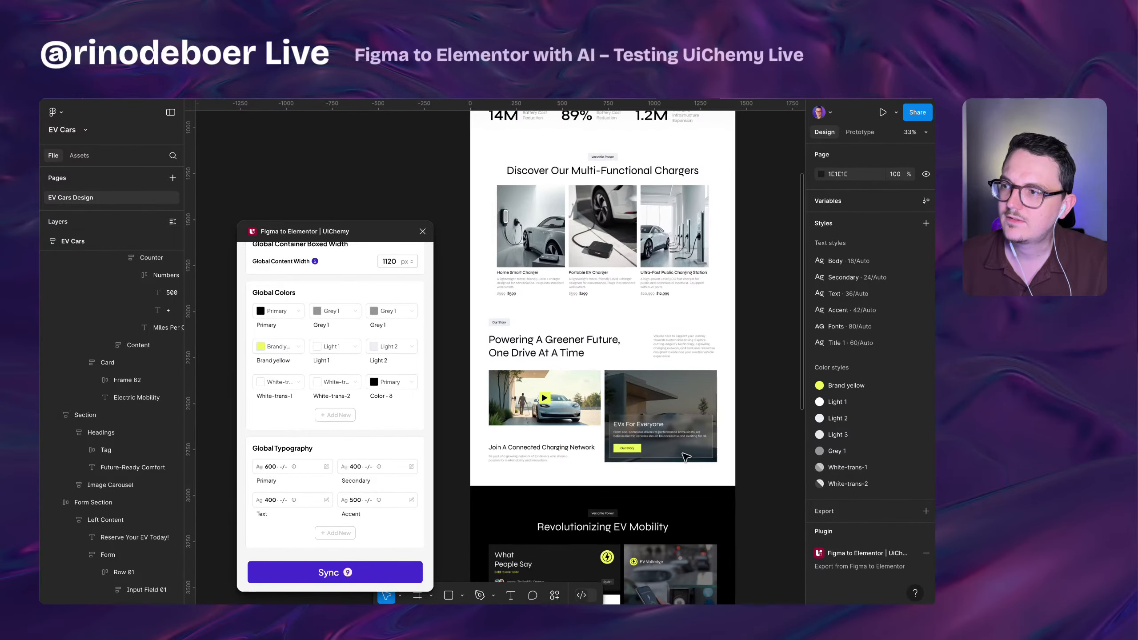
pyautogui.scroll(1, 655, 437)
pyautogui.click(629, 423)
pyautogui.scroll(2, 622, 437)
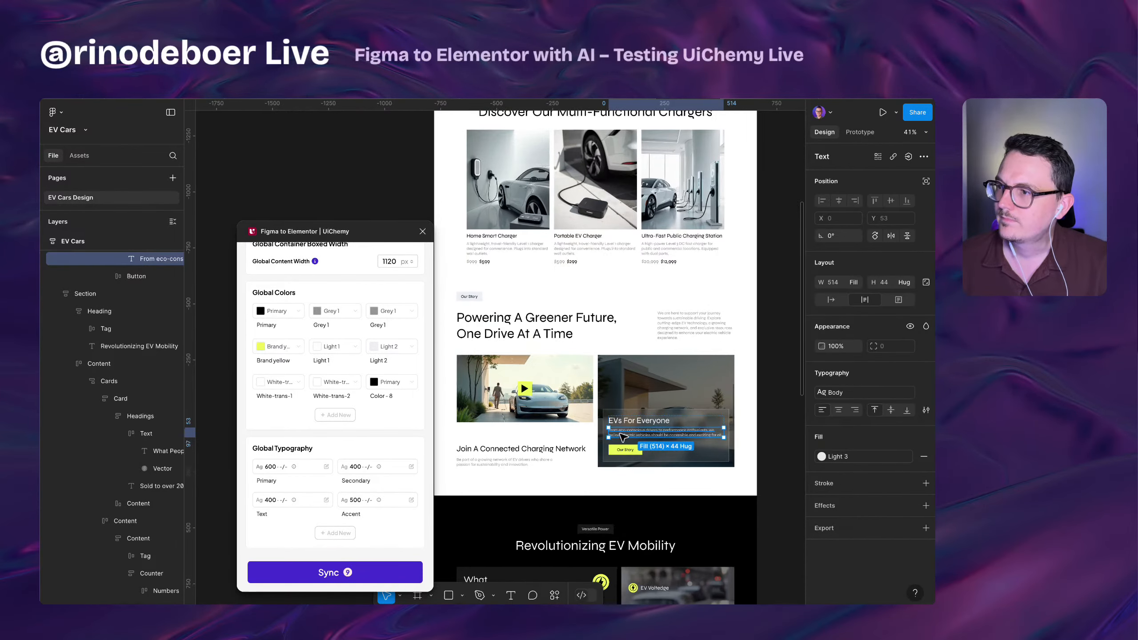
pyautogui.scroll(-2, 632, 424)
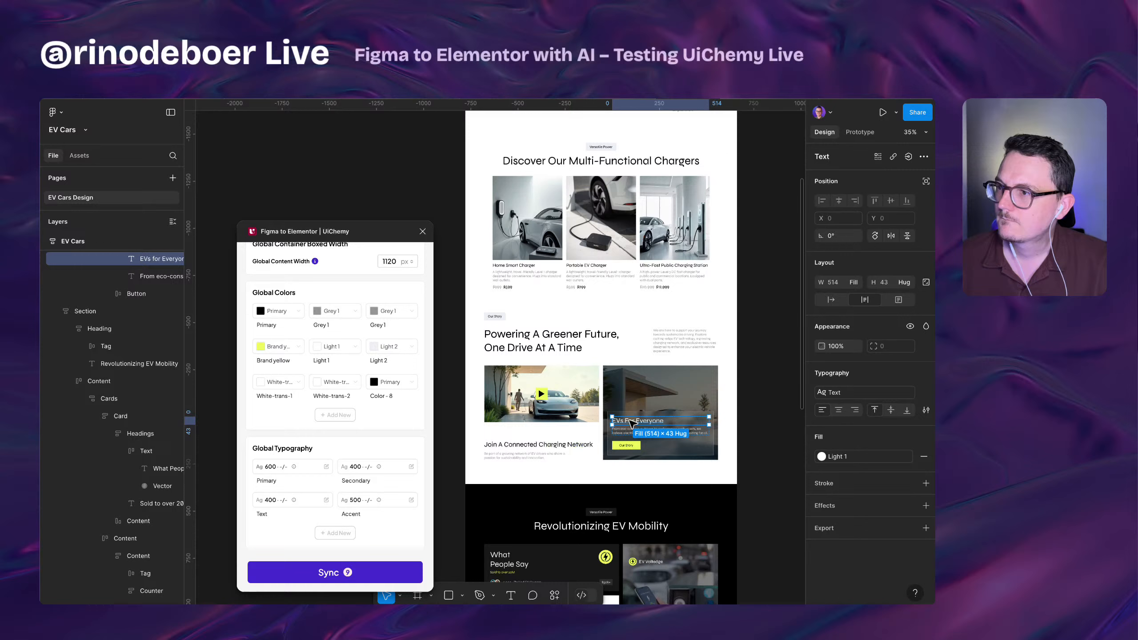
pyautogui.click(536, 446)
pyautogui.click(679, 342)
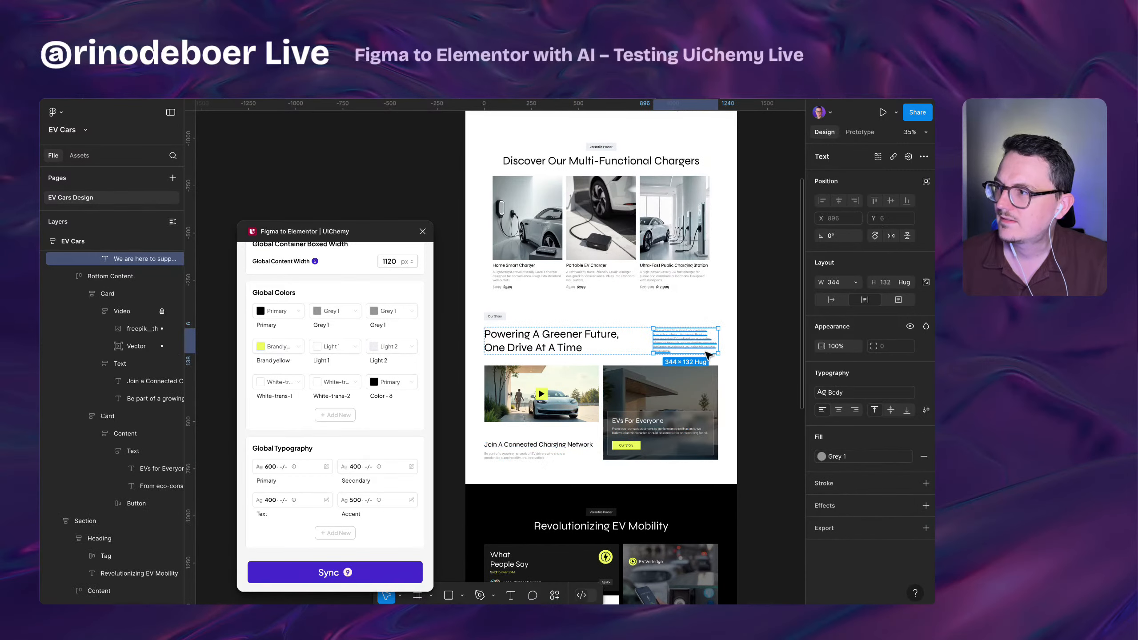
pyautogui.click(747, 389)
pyautogui.scroll(1, 748, 389)
pyautogui.scroll(5, 747, 389)
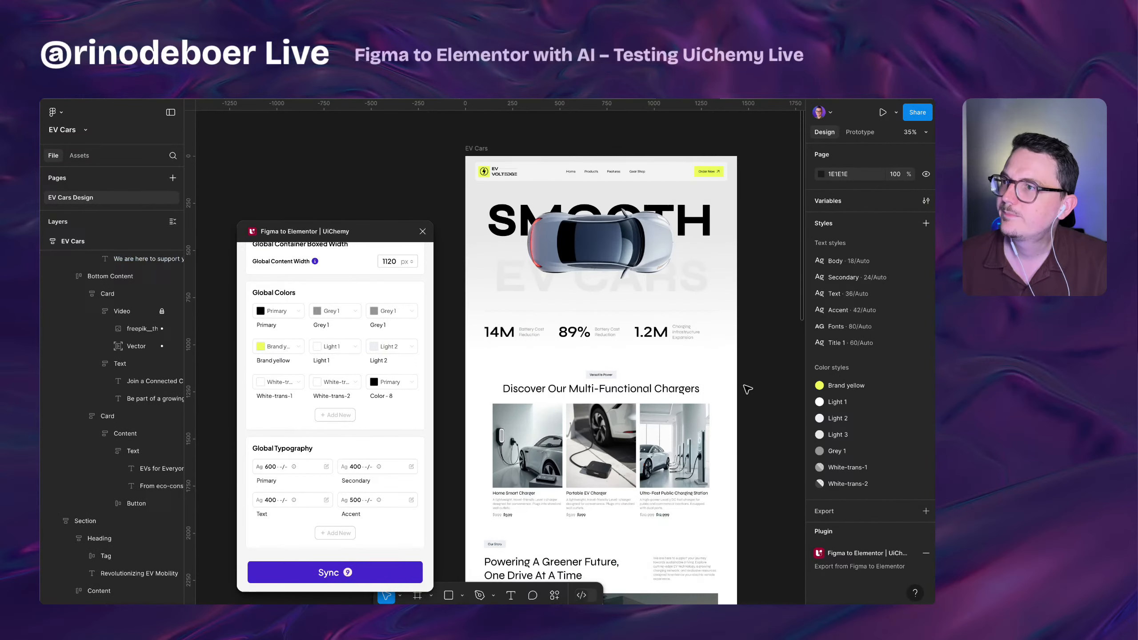
# - Check the text styles of the 1.2M statistic and the "Join A Connected Charging Network" heading
pyautogui.click(661, 335)
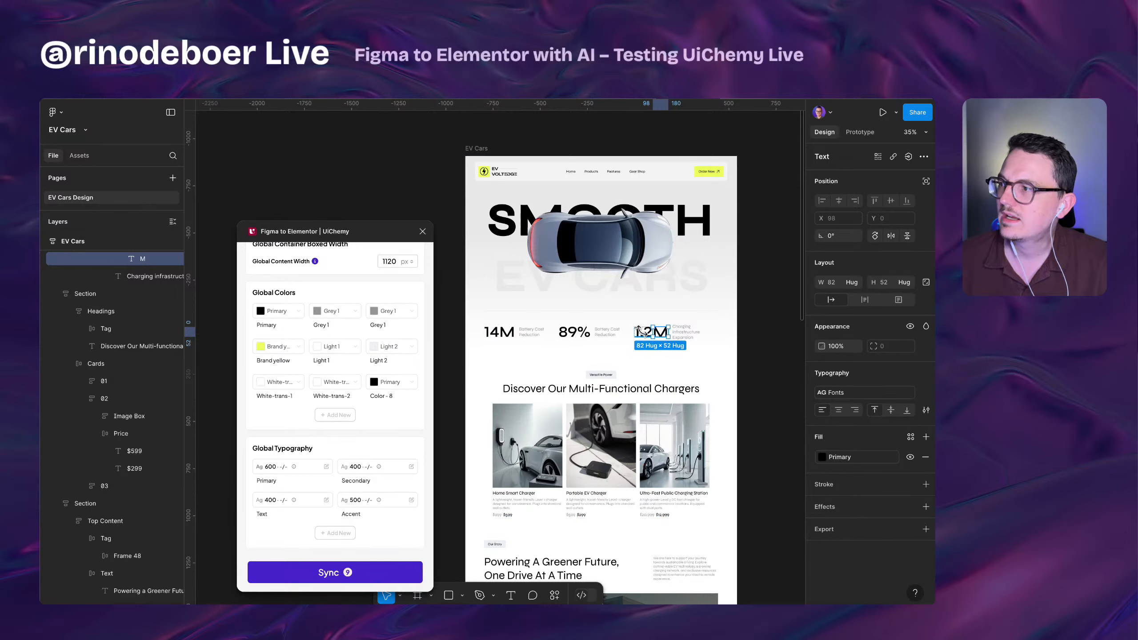
pyautogui.click(643, 332)
pyautogui.scroll(-3, 591, 493)
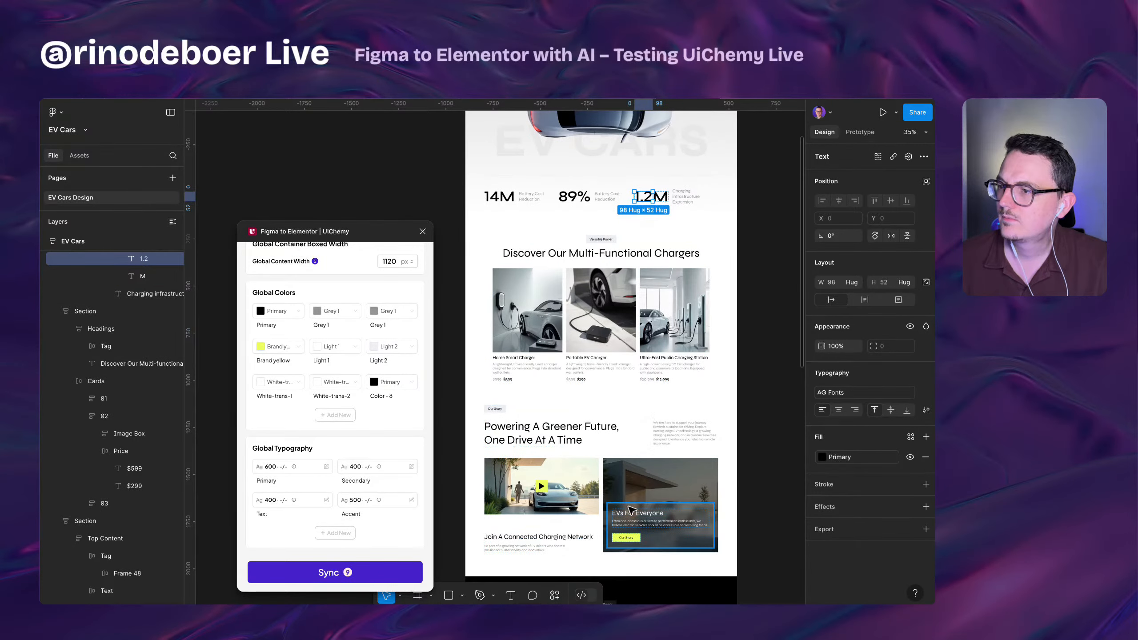
pyautogui.click(589, 536)
pyautogui.click(754, 398)
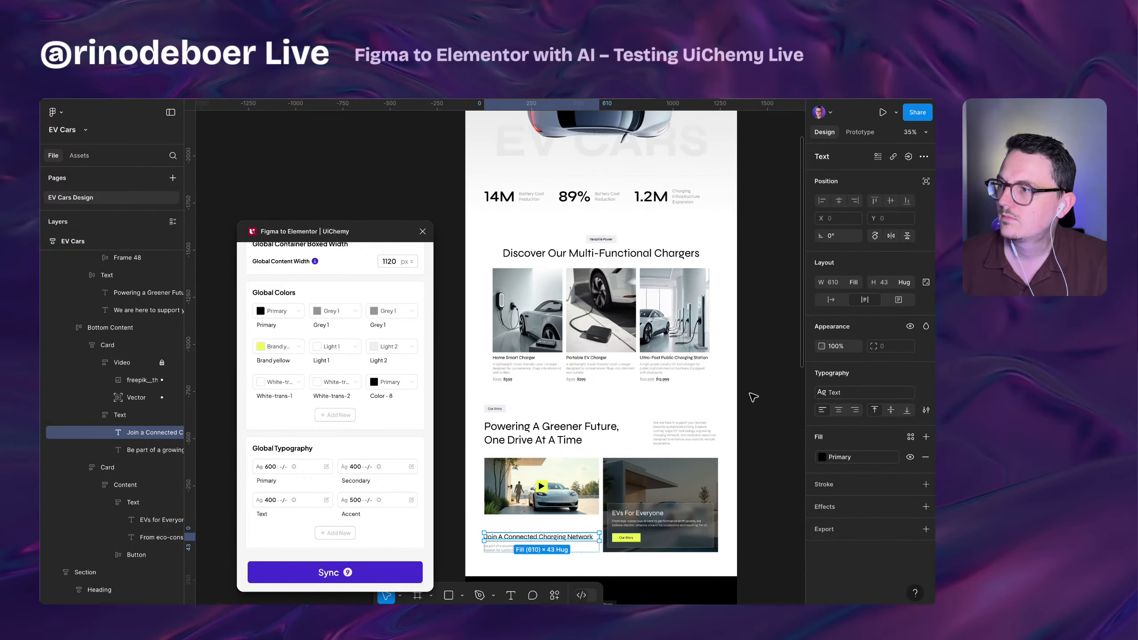
pyautogui.scroll(3, 754, 398)
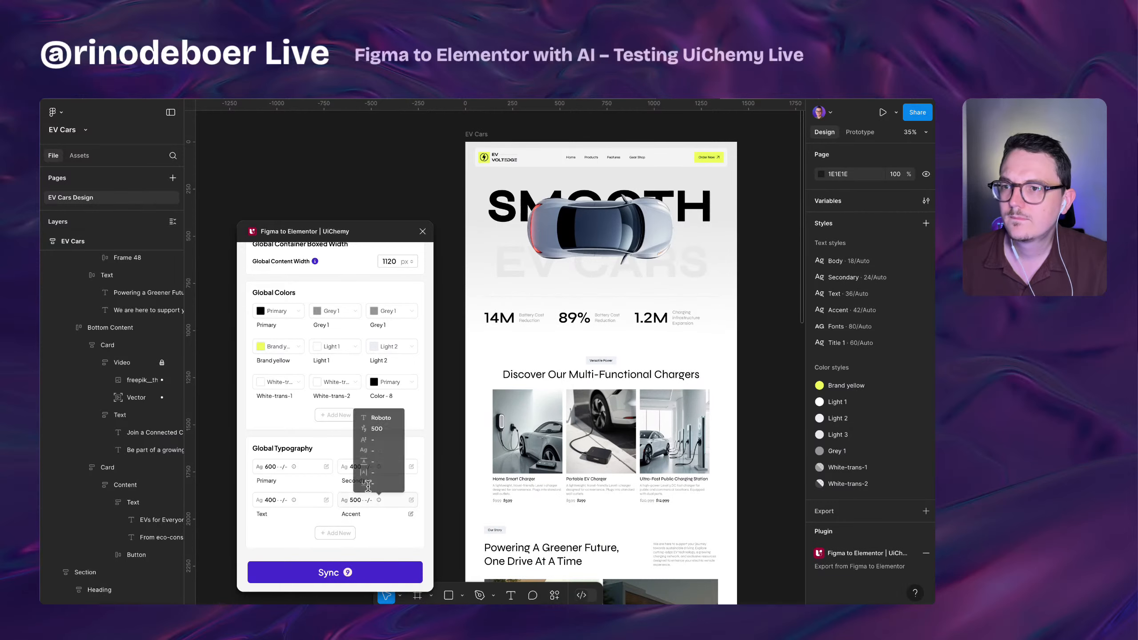
# - Map the global Text typography in UiChemy to the design's Body text style
pyautogui.click(301, 469)
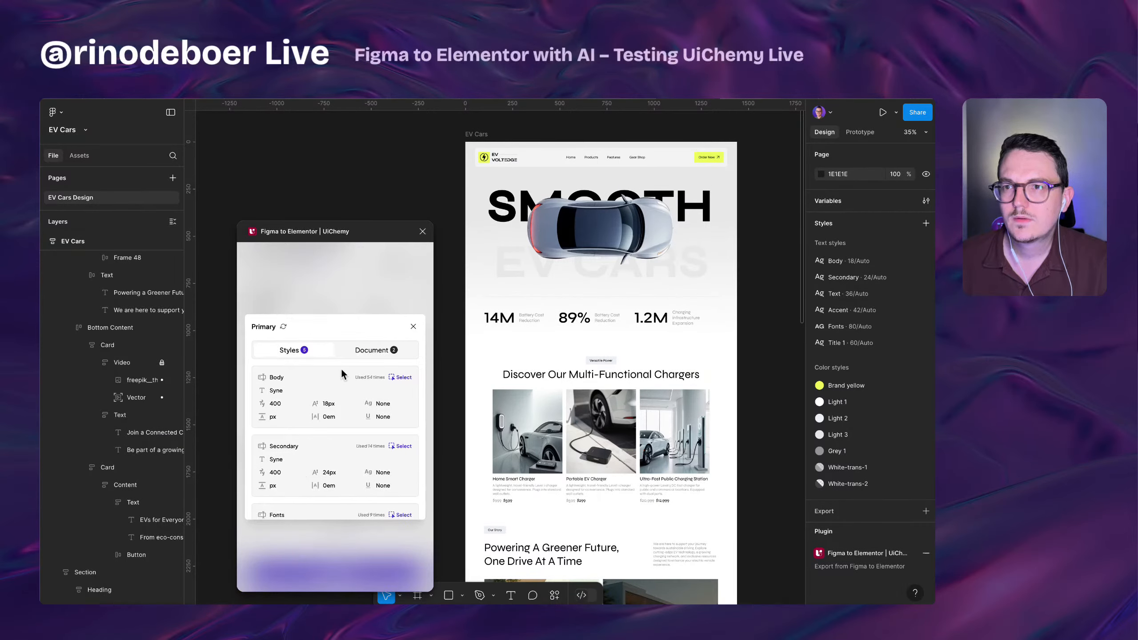
pyautogui.click(413, 326)
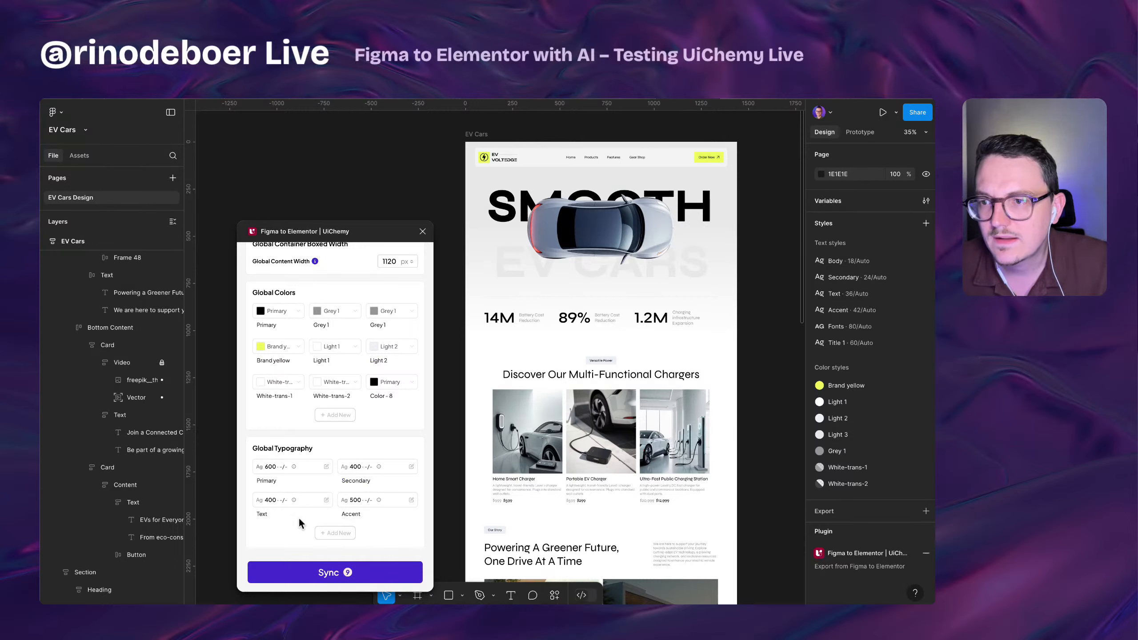
pyautogui.click(326, 500)
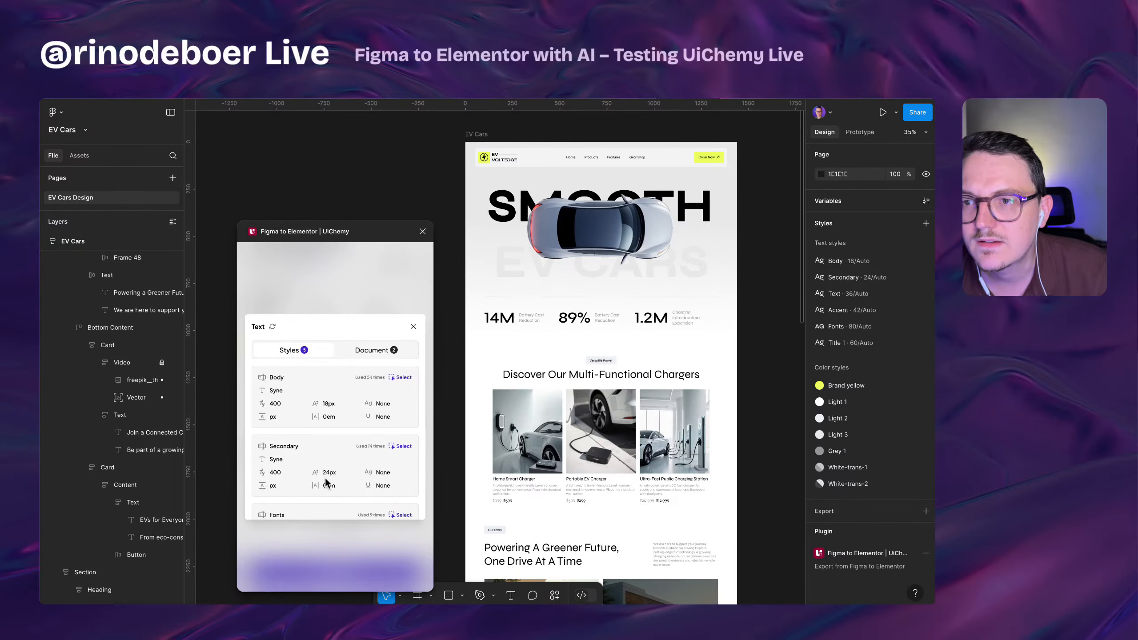
pyautogui.scroll(-5, 325, 490)
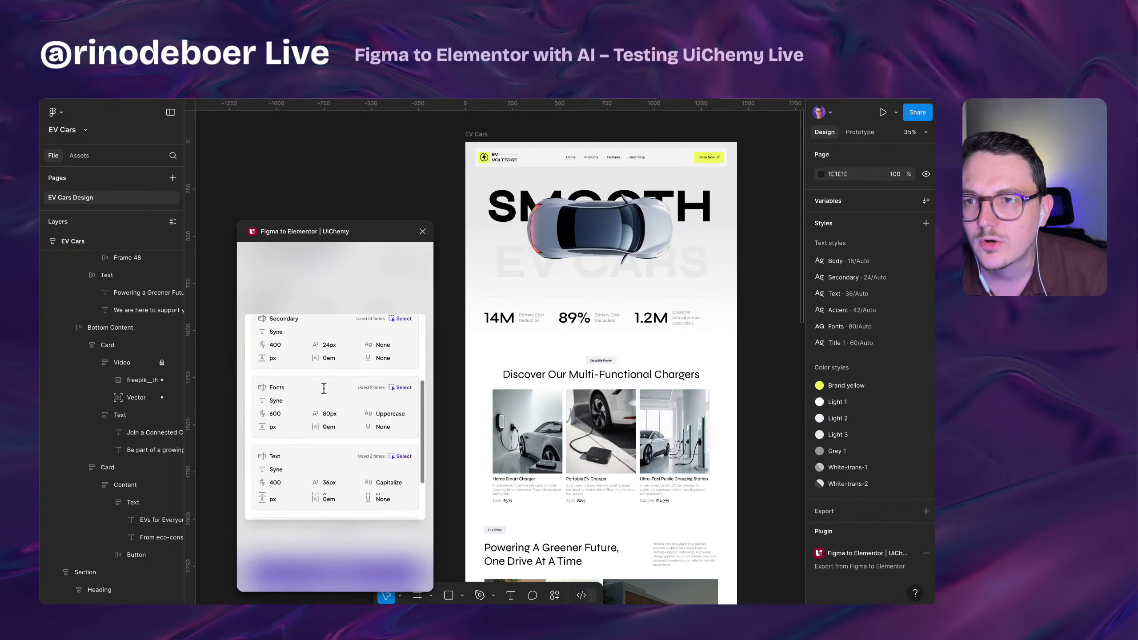
pyautogui.scroll(5, 325, 400)
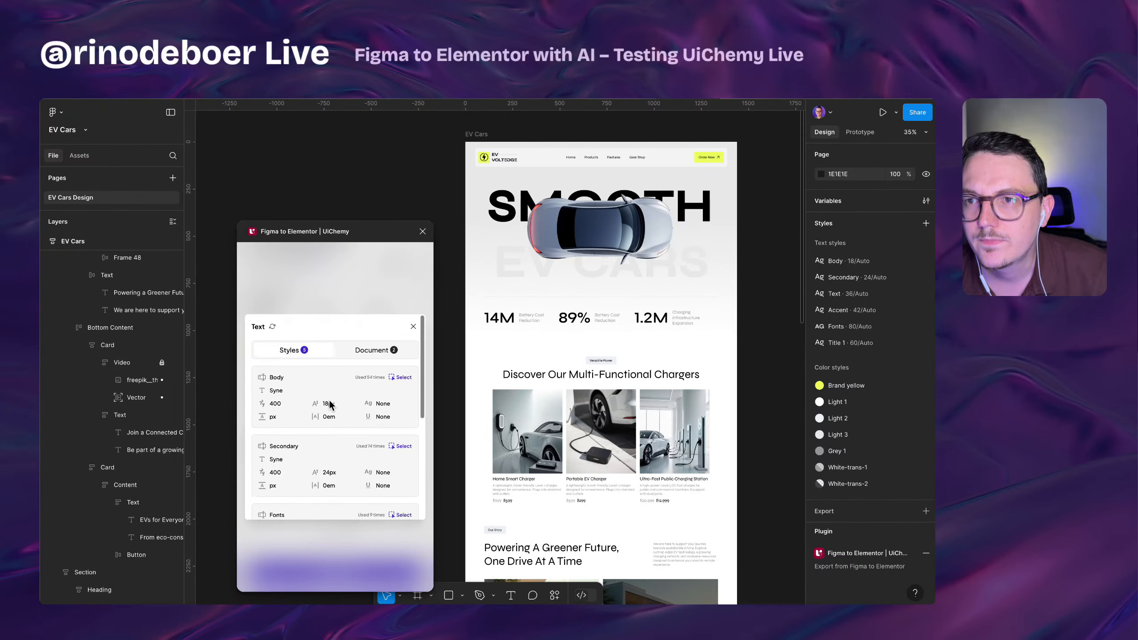
pyautogui.click(400, 382)
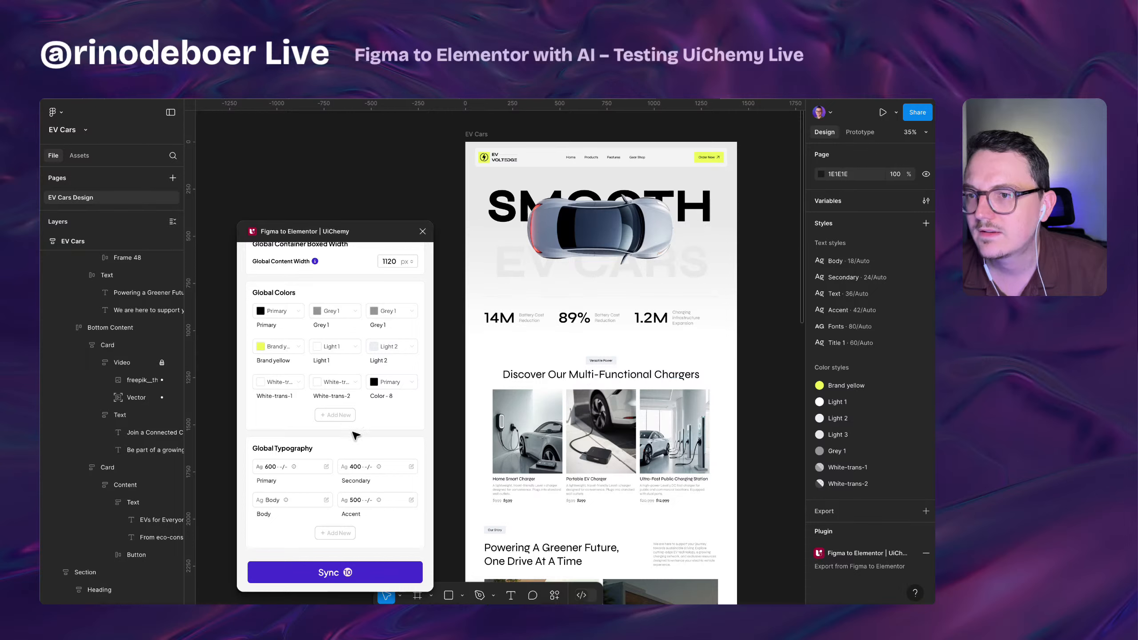
# - Look through the style and document typography options for the global Primary typography to find Title 1
pyautogui.click(326, 467)
pyautogui.scroll(-5, 337, 451)
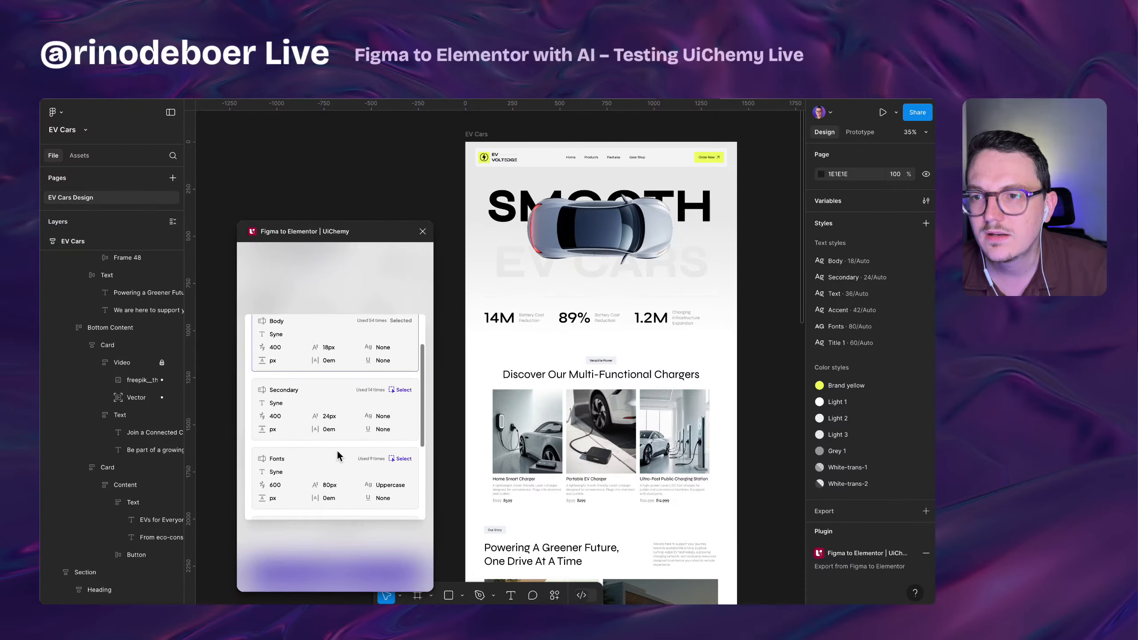
pyautogui.scroll(5, 332, 470)
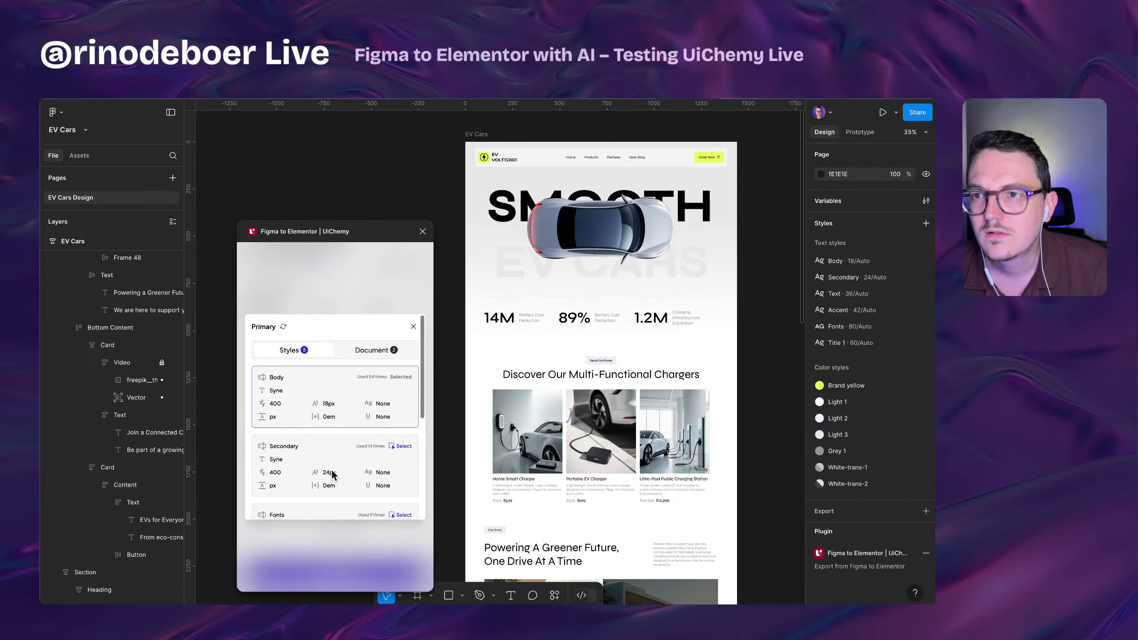
pyautogui.click(361, 368)
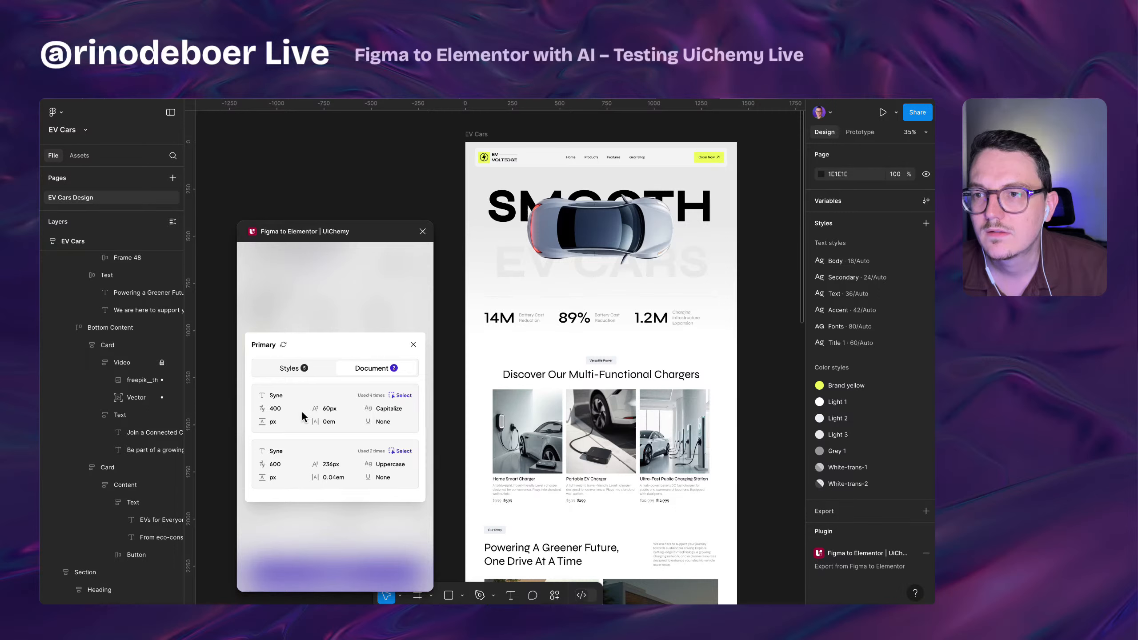
pyautogui.click(288, 374)
pyautogui.scroll(-5, 329, 420)
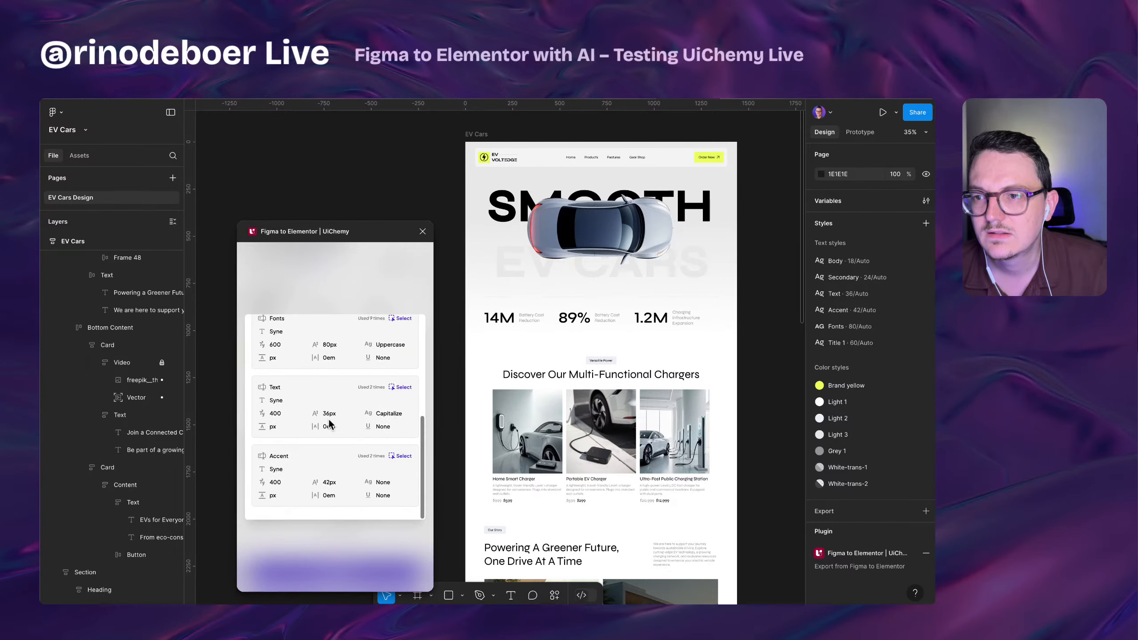
pyautogui.scroll(5, 350, 478)
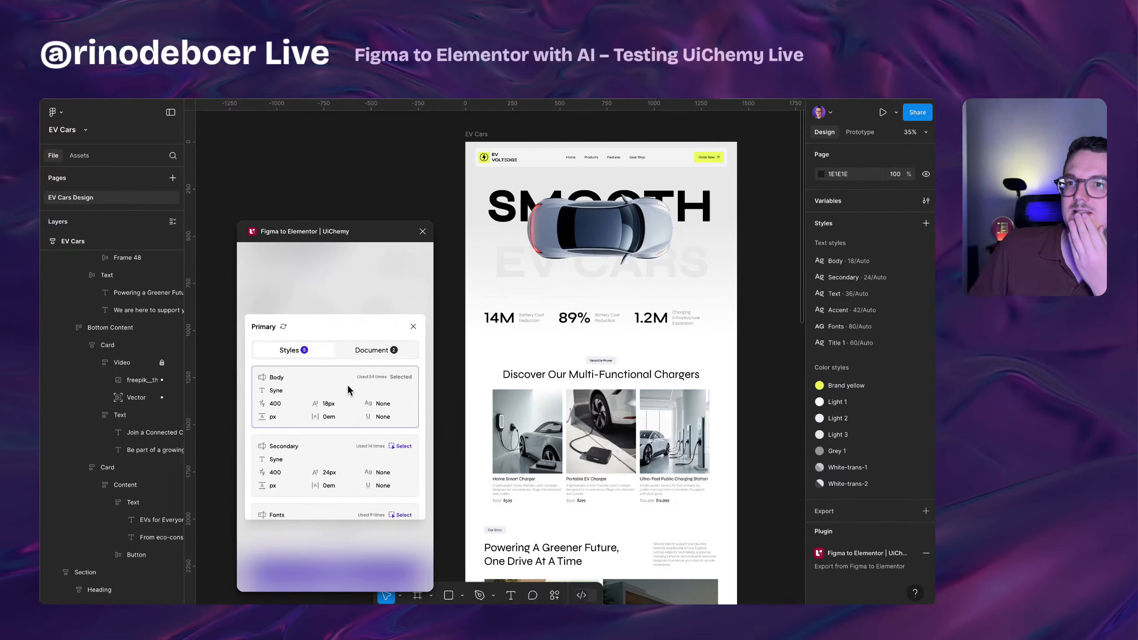
# - Refresh the global Primary typography and search its style and document options again for the Title 1 style
pyautogui.click(282, 326)
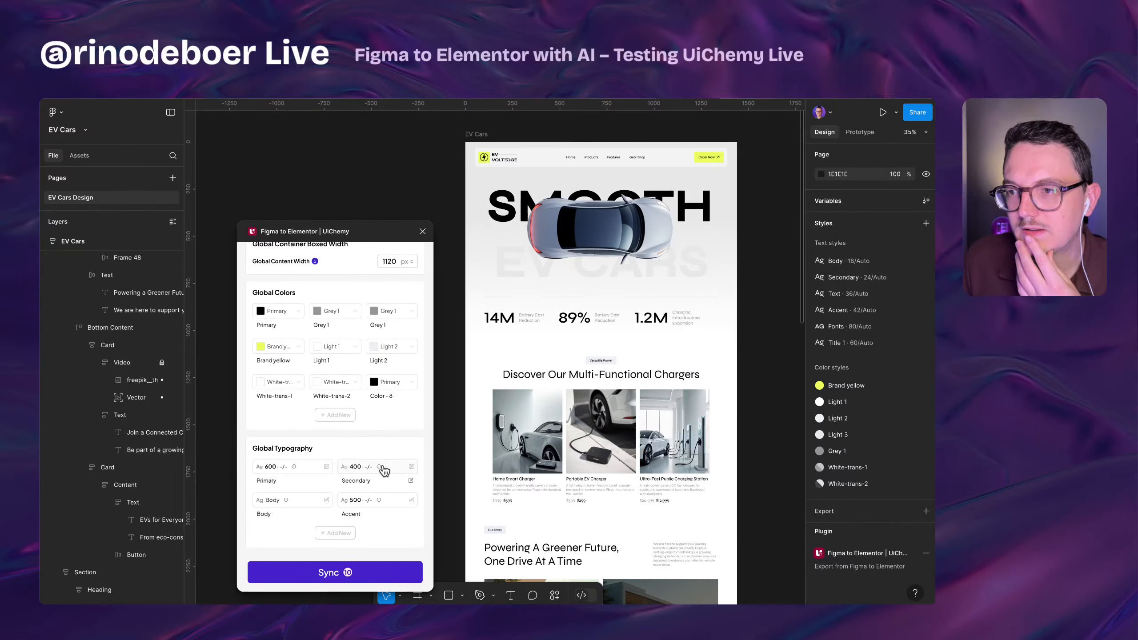
pyautogui.click(321, 468)
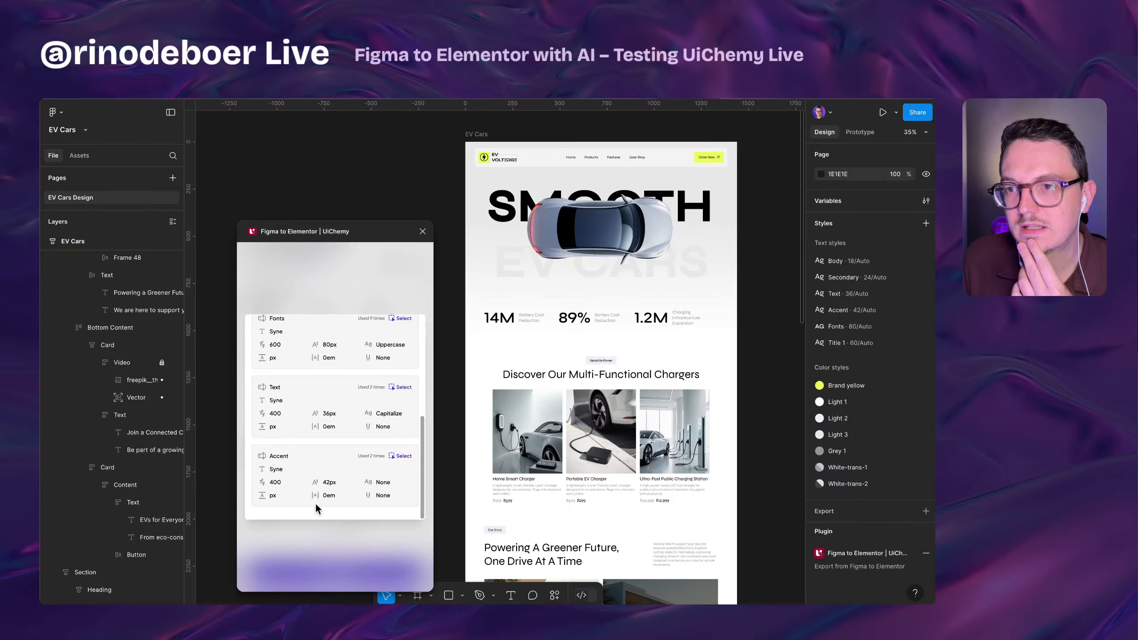
pyautogui.scroll(-5, 319, 475)
pyautogui.scroll(5, 318, 487)
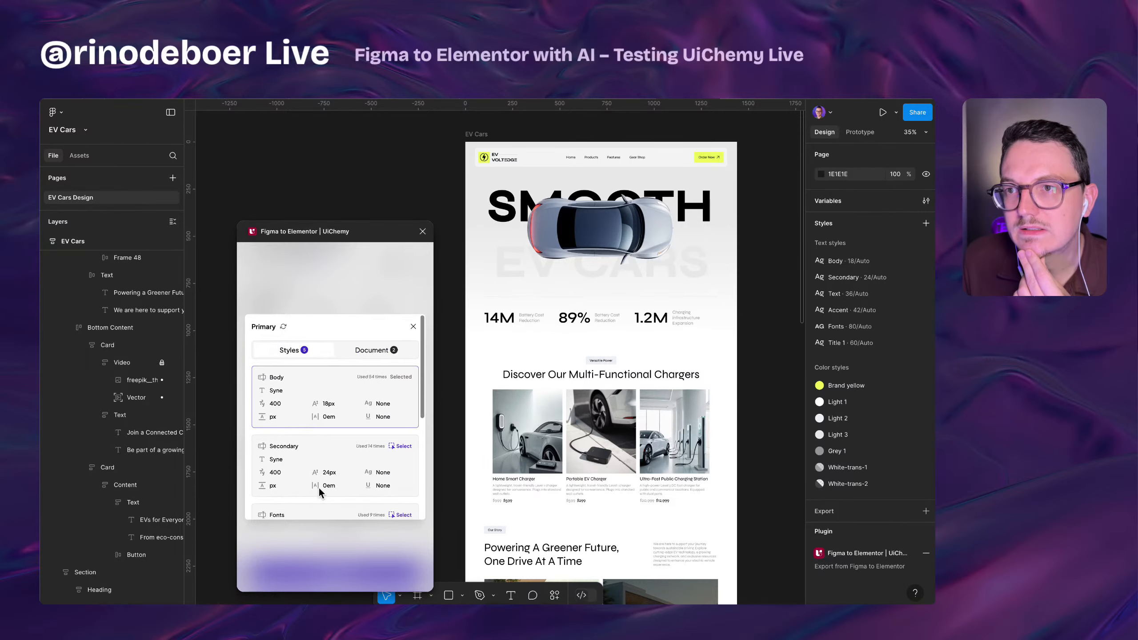
pyautogui.click(363, 363)
pyautogui.click(321, 367)
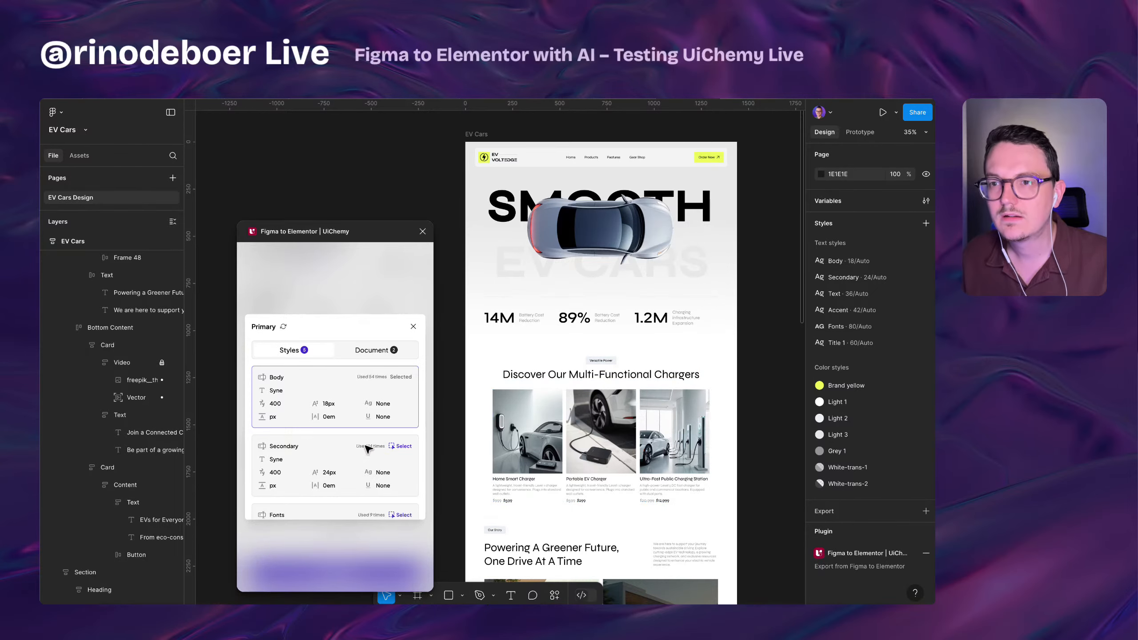
pyautogui.scroll(-3, 326, 421)
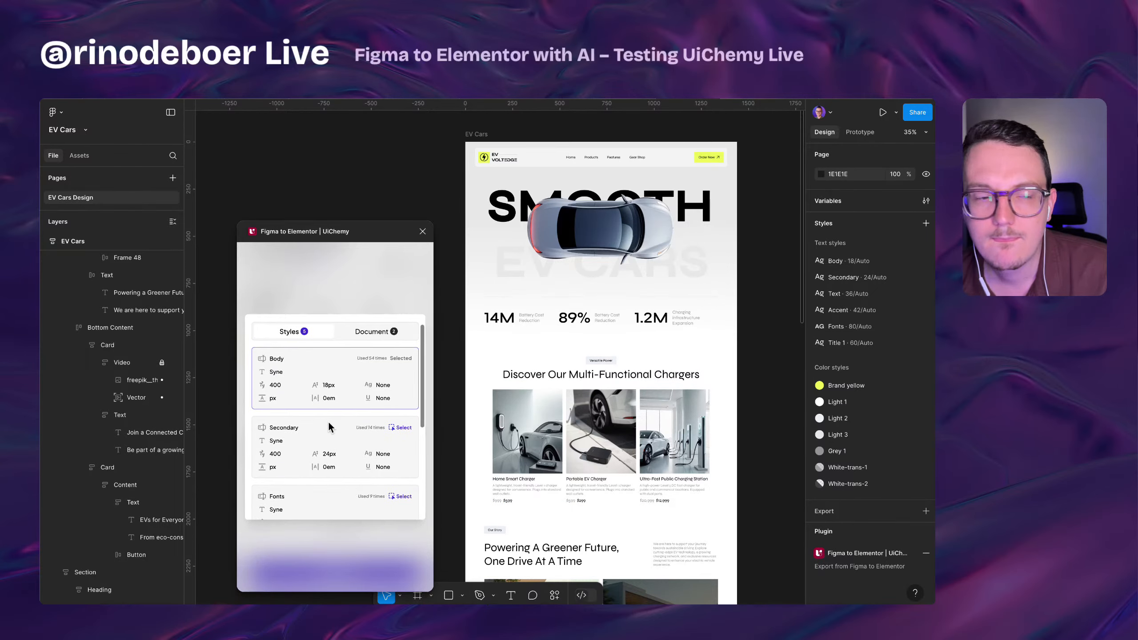
pyautogui.scroll(-6, 329, 426)
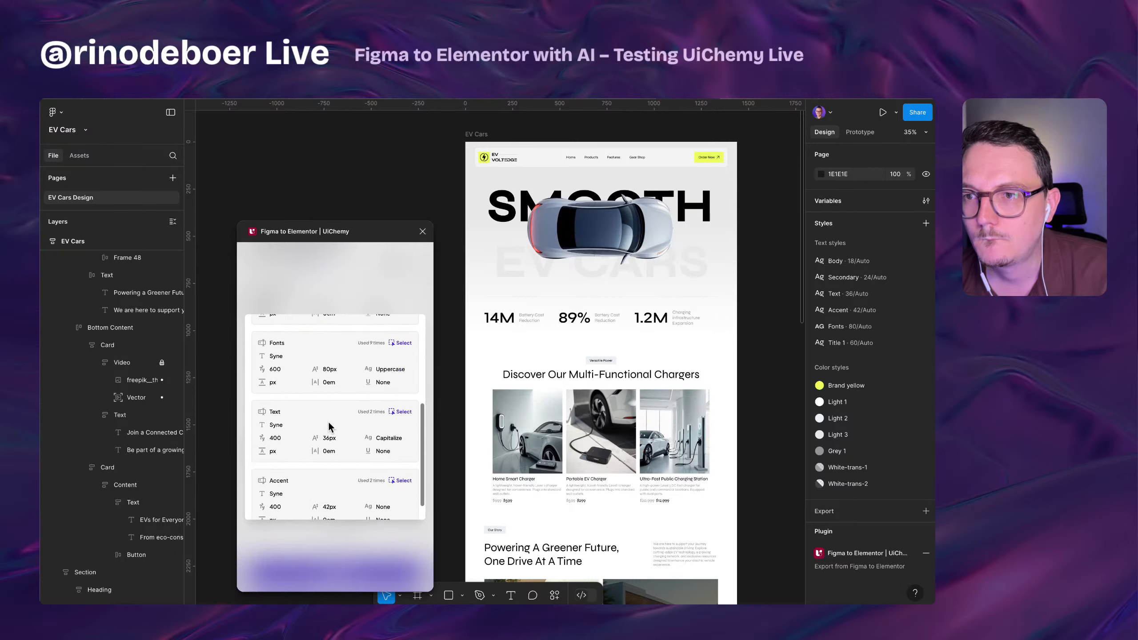
pyautogui.scroll(8, 328, 422)
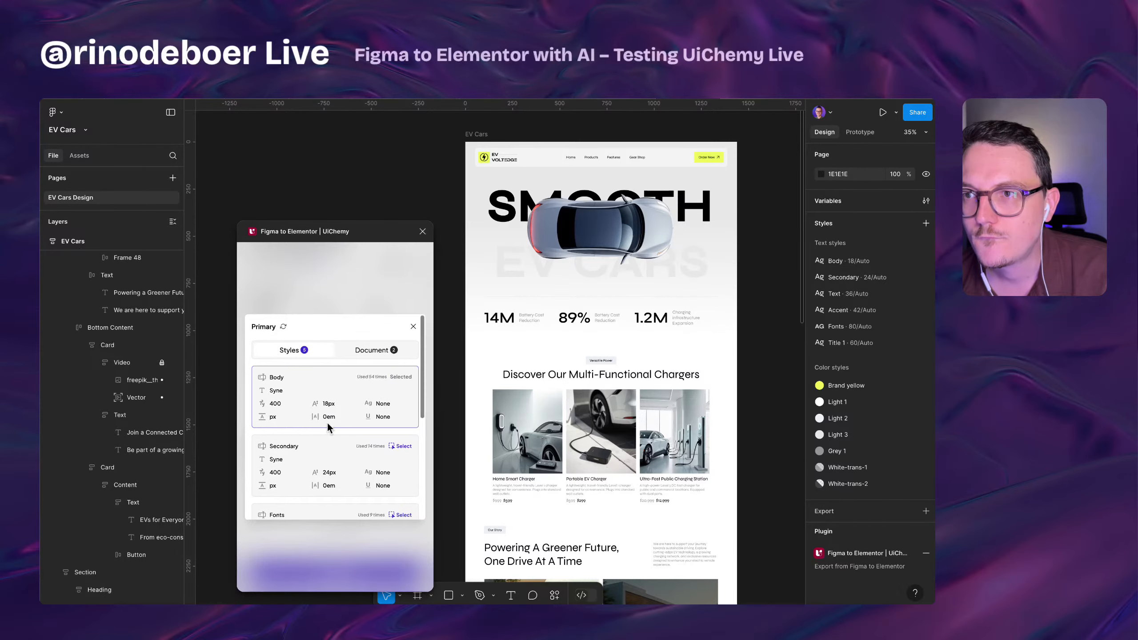
# - Map the global Primary typography to the document's Syne 400, 60px, Capitalize typography
pyautogui.click(369, 357)
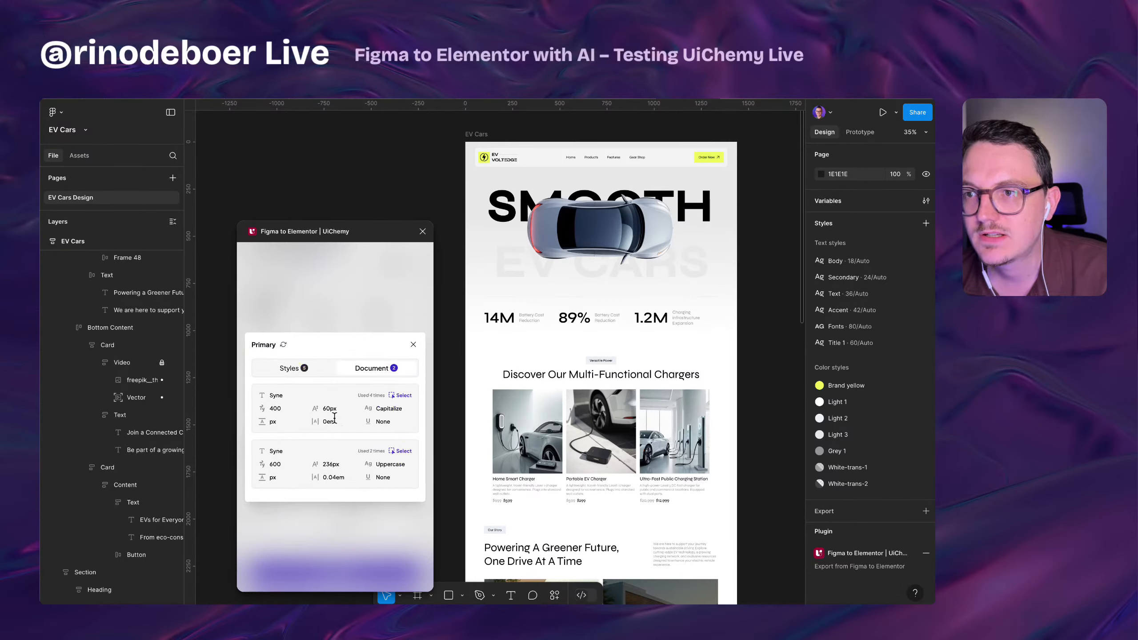
pyautogui.click(403, 396)
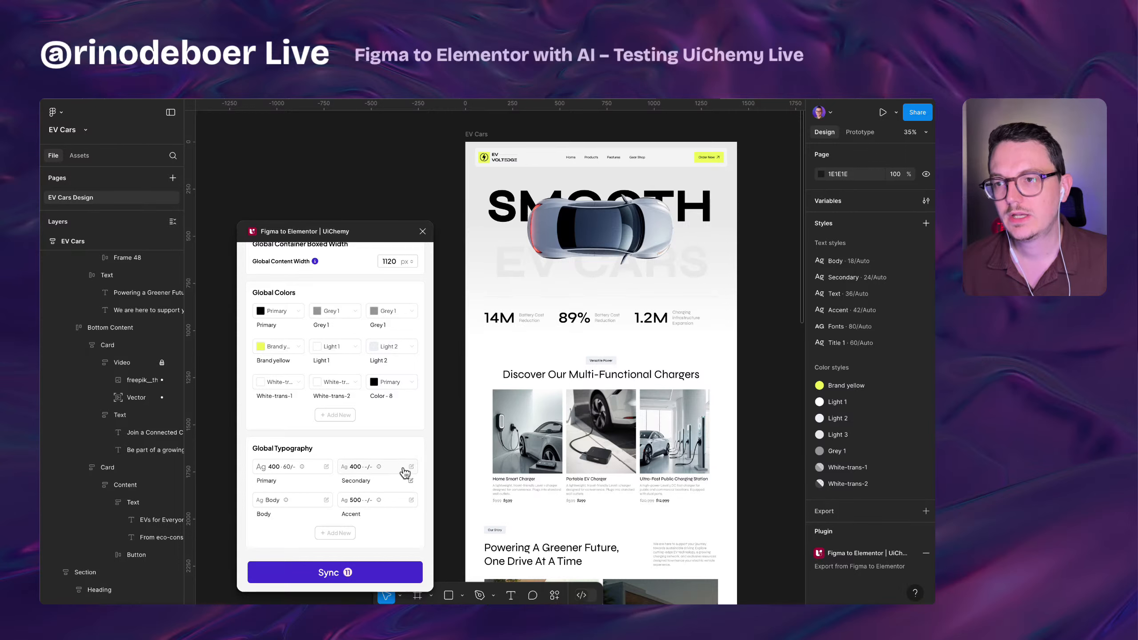
# - Check the "EVs For Everyone" and "Join A Connected Charging Network" headings' text style and map the global Secondary typography to the Text style
pyautogui.scroll(-5, 593, 430)
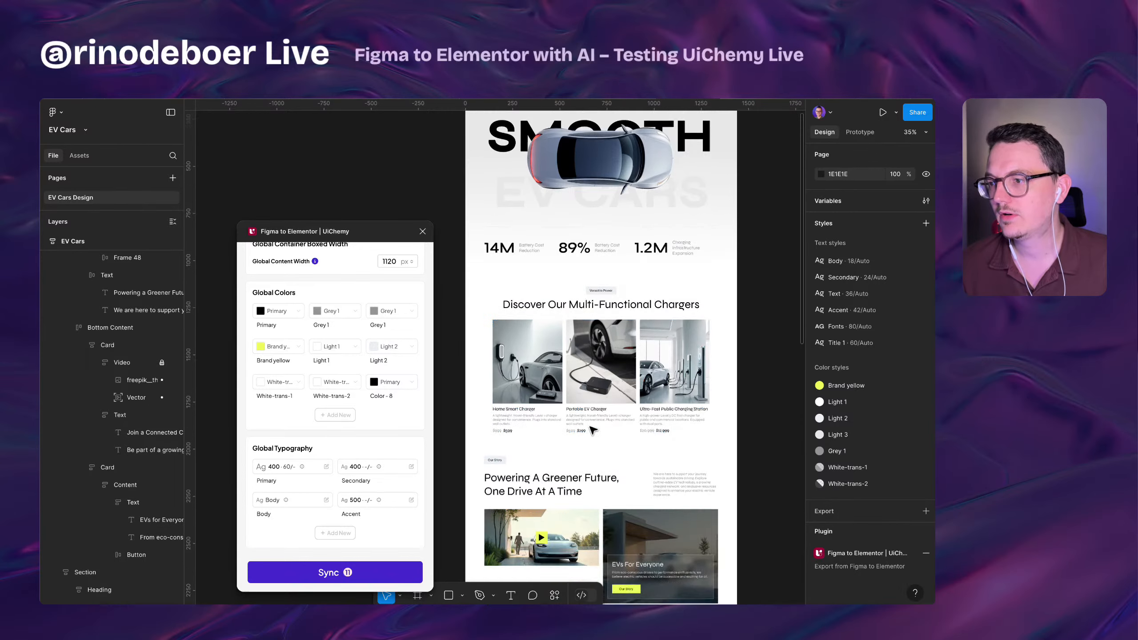
pyautogui.click(632, 394)
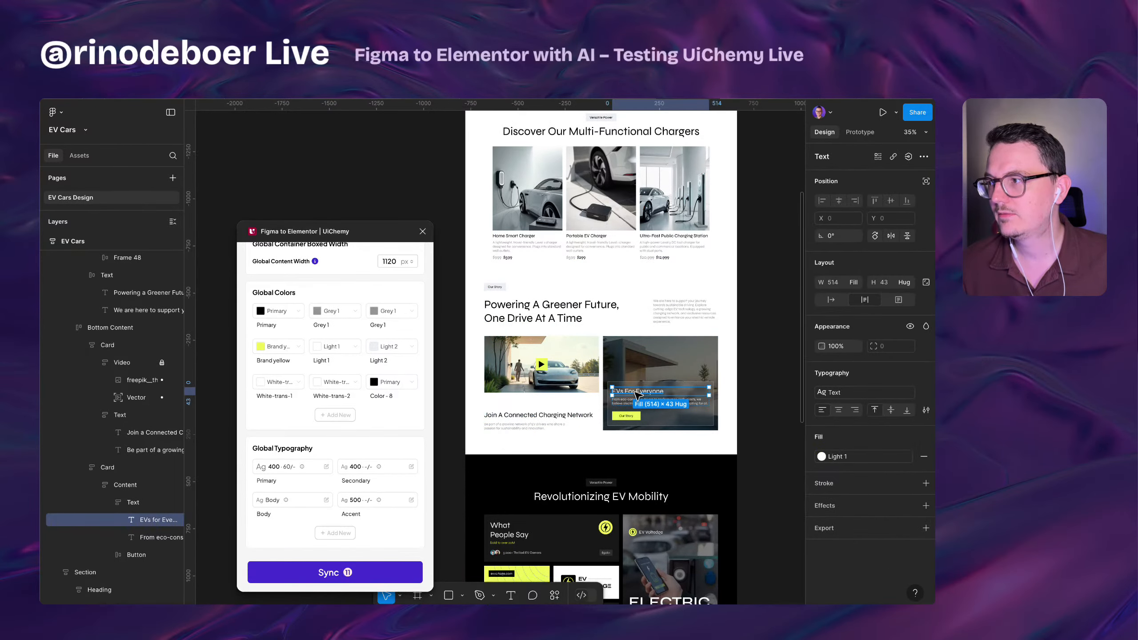
pyautogui.click(547, 416)
pyautogui.scroll(-2, 574, 461)
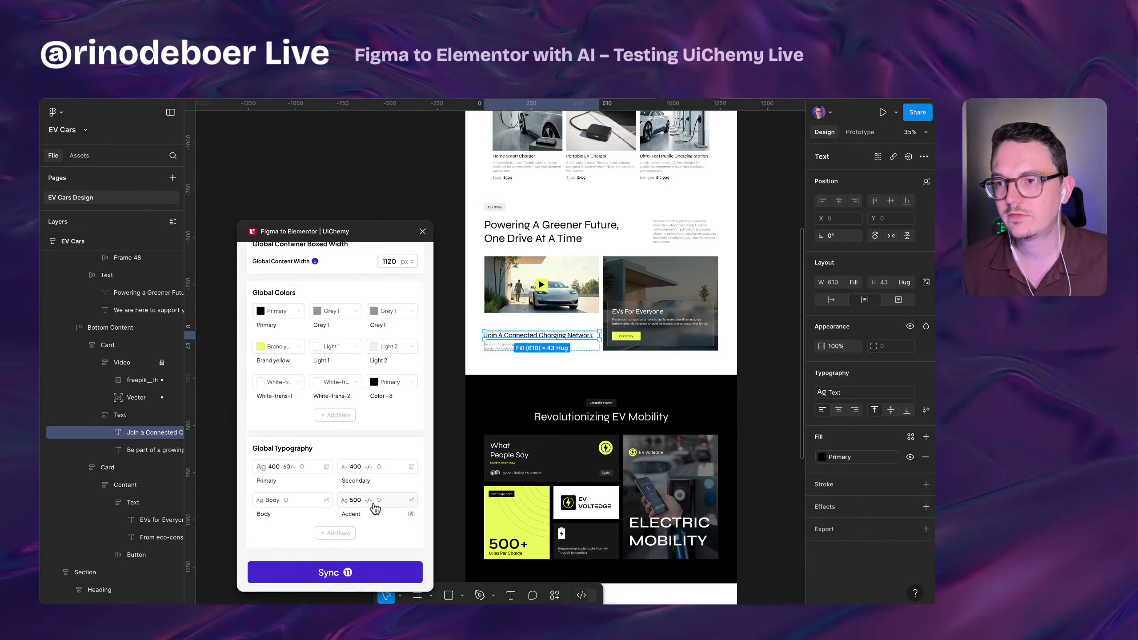
pyautogui.click(411, 467)
pyautogui.scroll(-5, 331, 445)
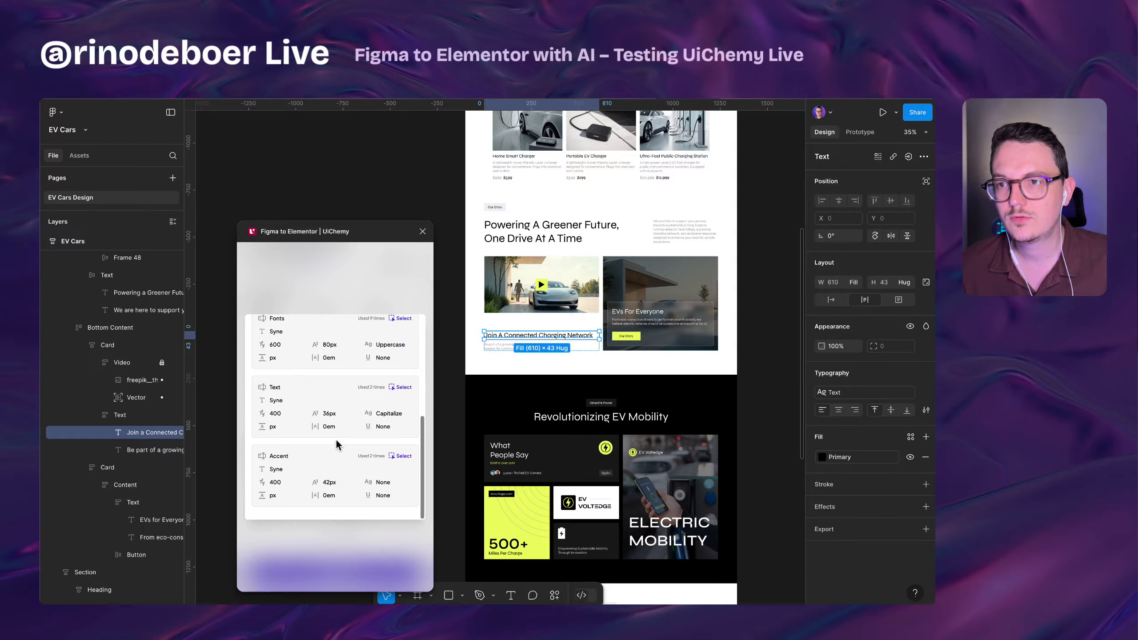
pyautogui.click(400, 388)
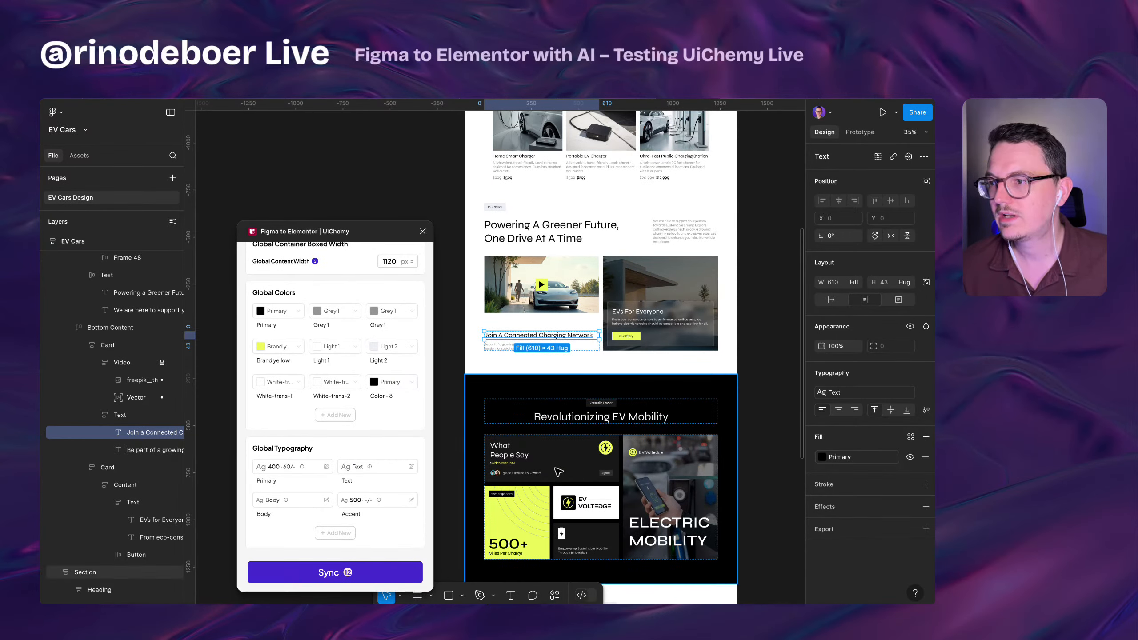
# - Check the text styles of the small text in the "What People Say" card and the reservation form's Last Name label
pyautogui.scroll(-2, 558, 472)
pyautogui.click(532, 431)
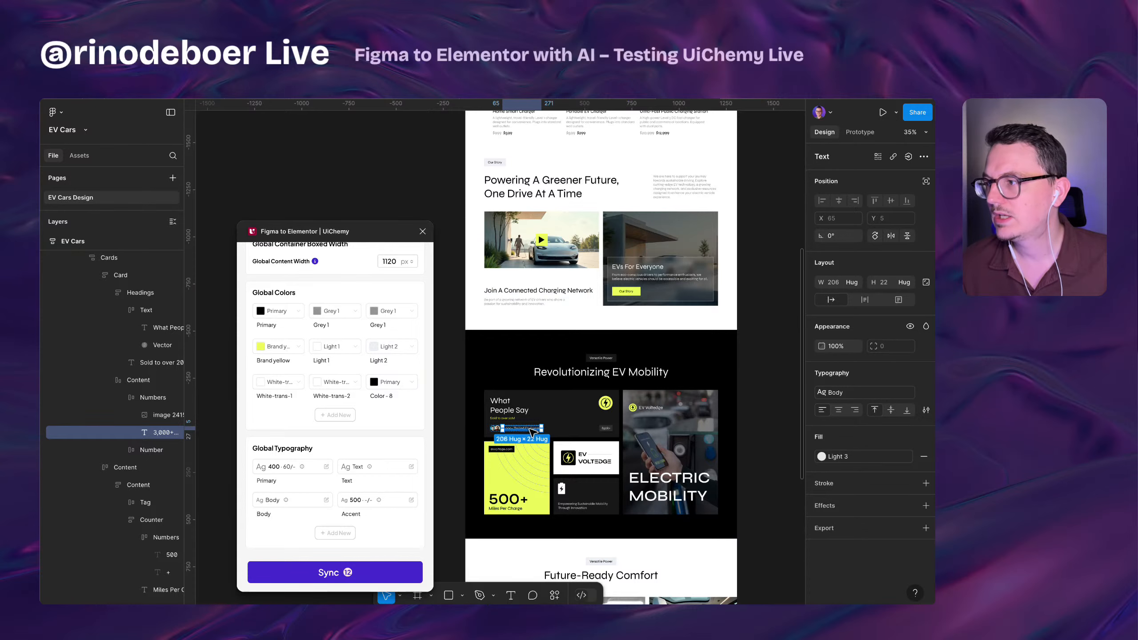
pyautogui.scroll(-1, 532, 431)
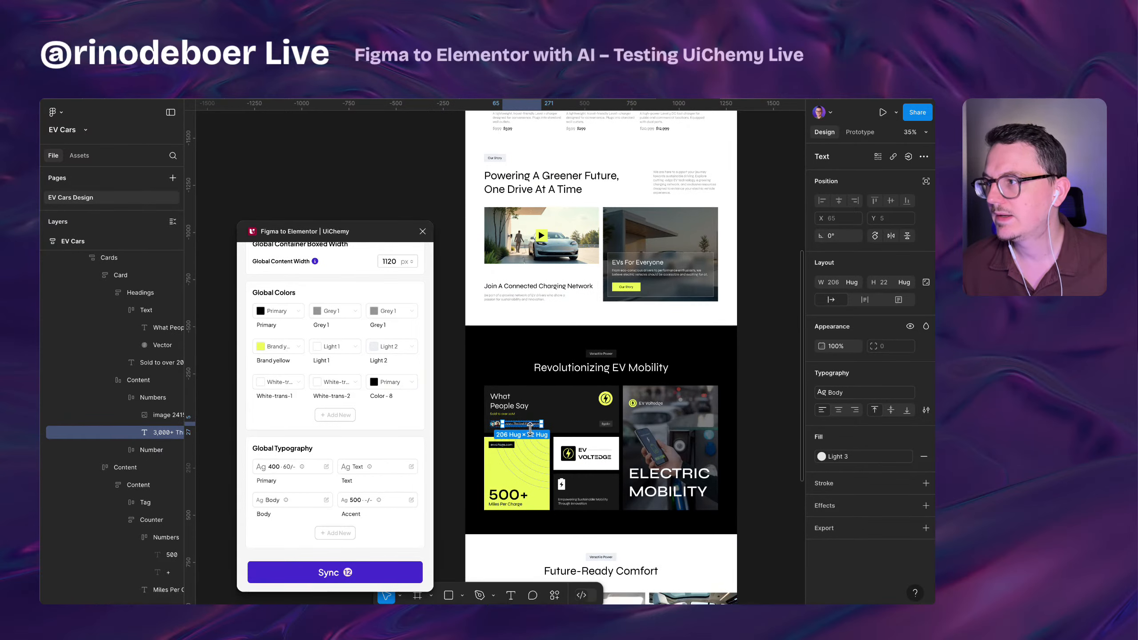
pyautogui.scroll(5, 605, 431)
pyautogui.click(605, 419)
pyautogui.scroll(-4, 606, 416)
pyautogui.scroll(-10, 606, 416)
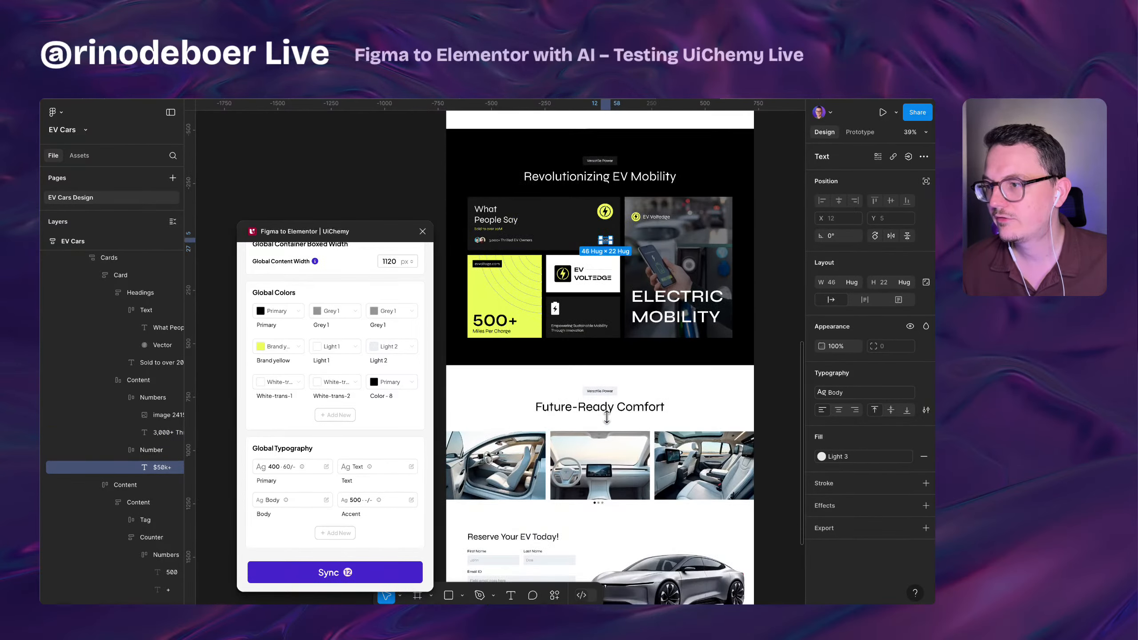
pyautogui.click(544, 444)
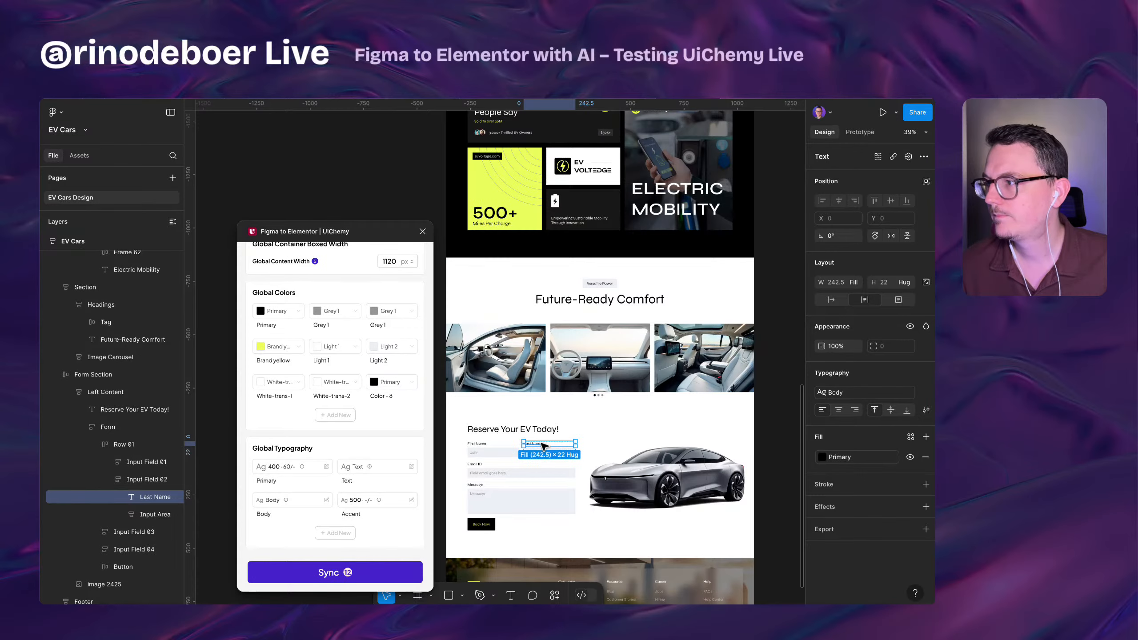
pyautogui.scroll(-8, 544, 445)
pyautogui.scroll(14, 692, 485)
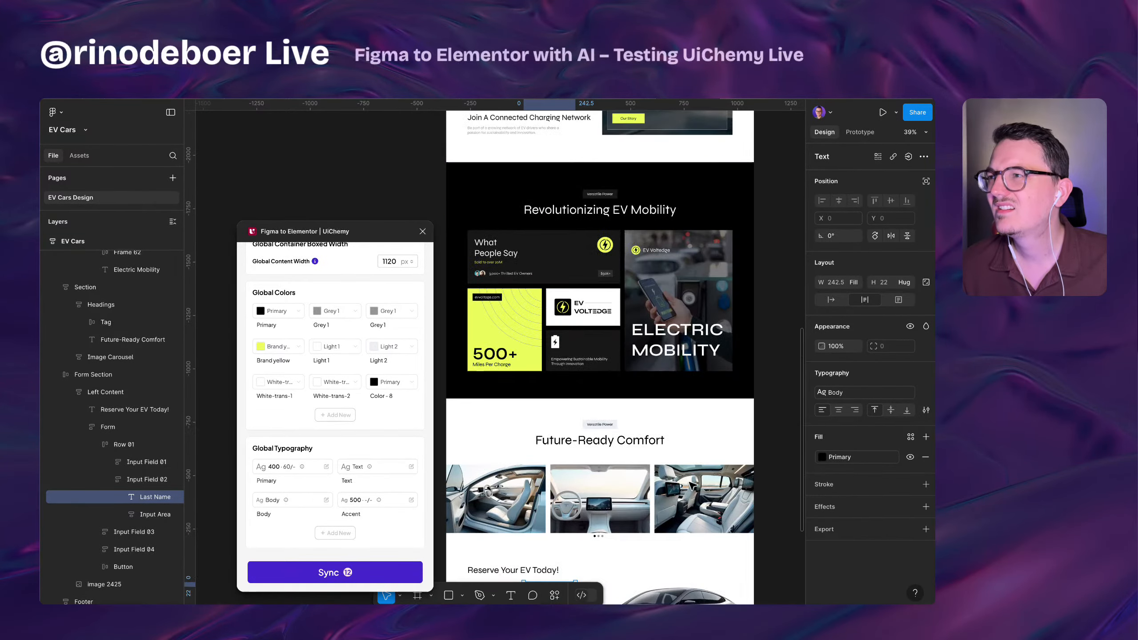
pyautogui.scroll(16, 692, 485)
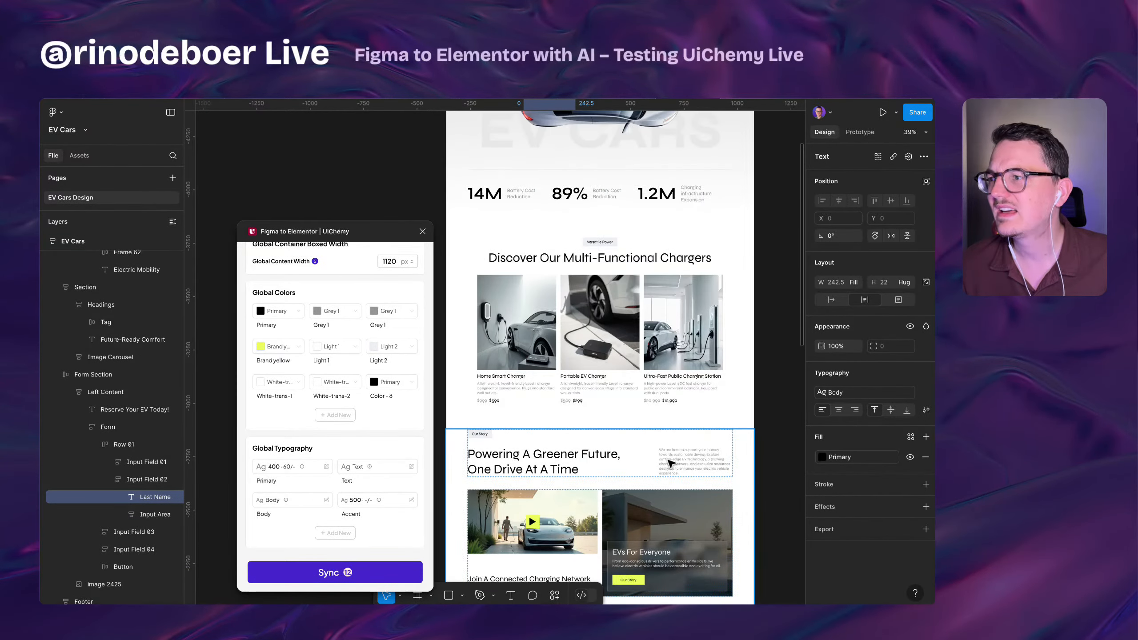
# - Review the Accent text style in the style list and check which styles the "Discover Our Multi-Functional Chargers" heading and 89% statistic use
pyautogui.click(767, 386)
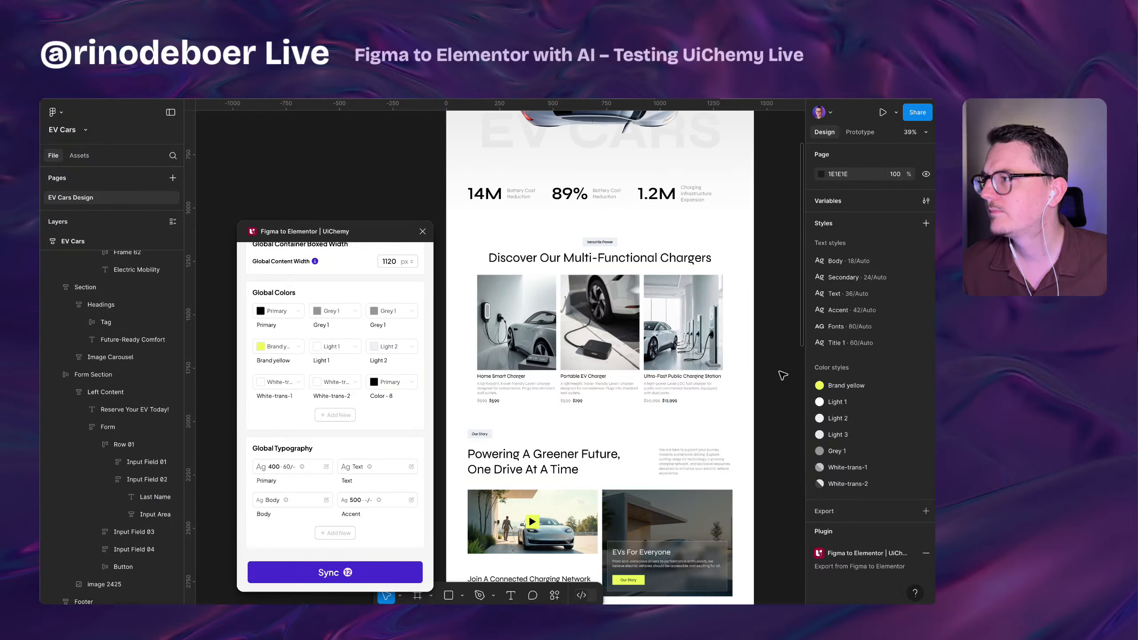
pyautogui.click(876, 310)
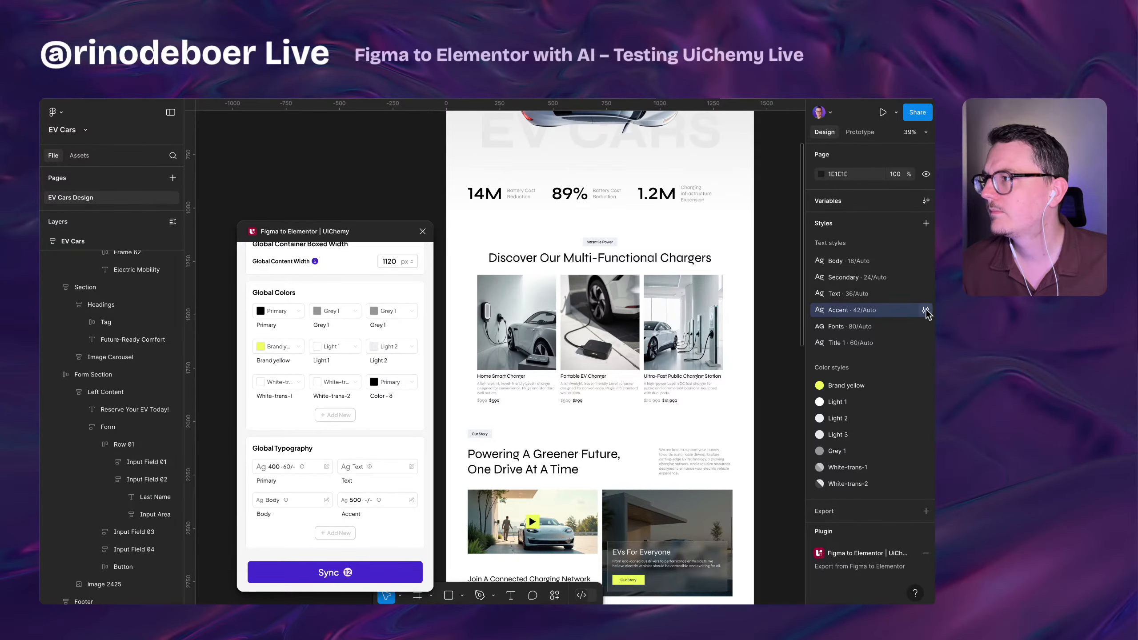
pyautogui.scroll(3, 645, 305)
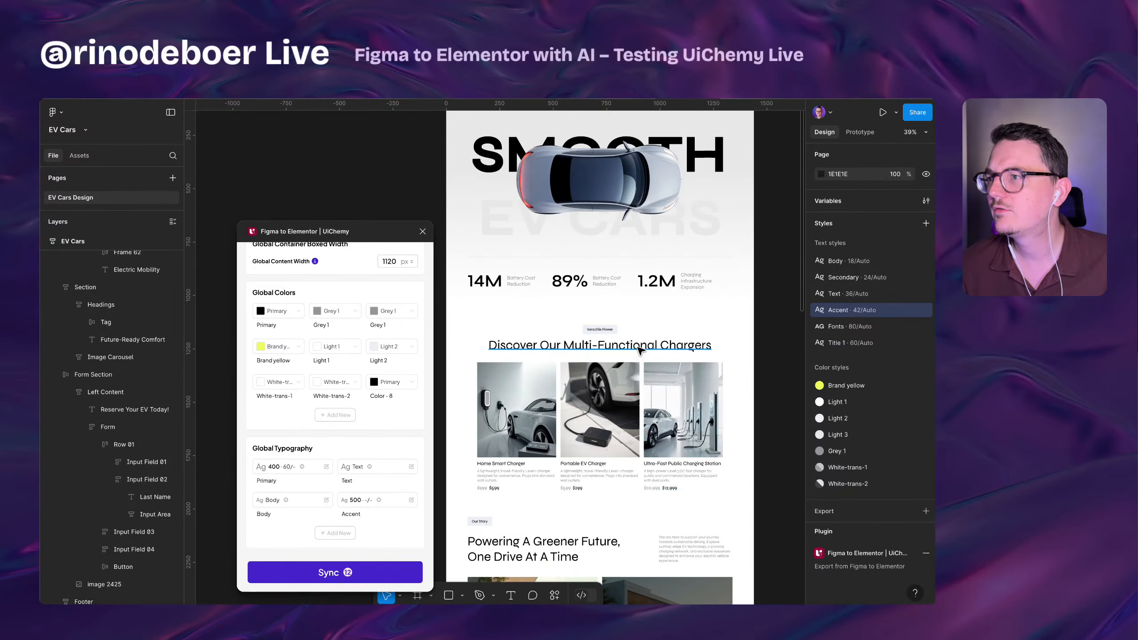
pyautogui.click(641, 350)
pyautogui.scroll(2, 640, 351)
pyautogui.click(581, 332)
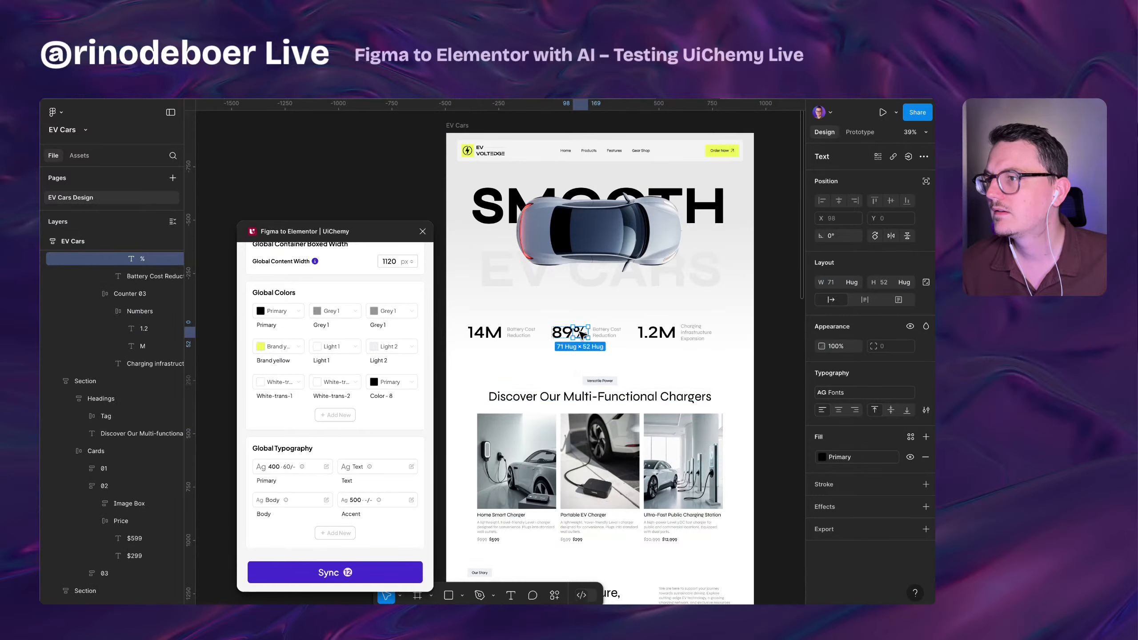
pyautogui.click(563, 333)
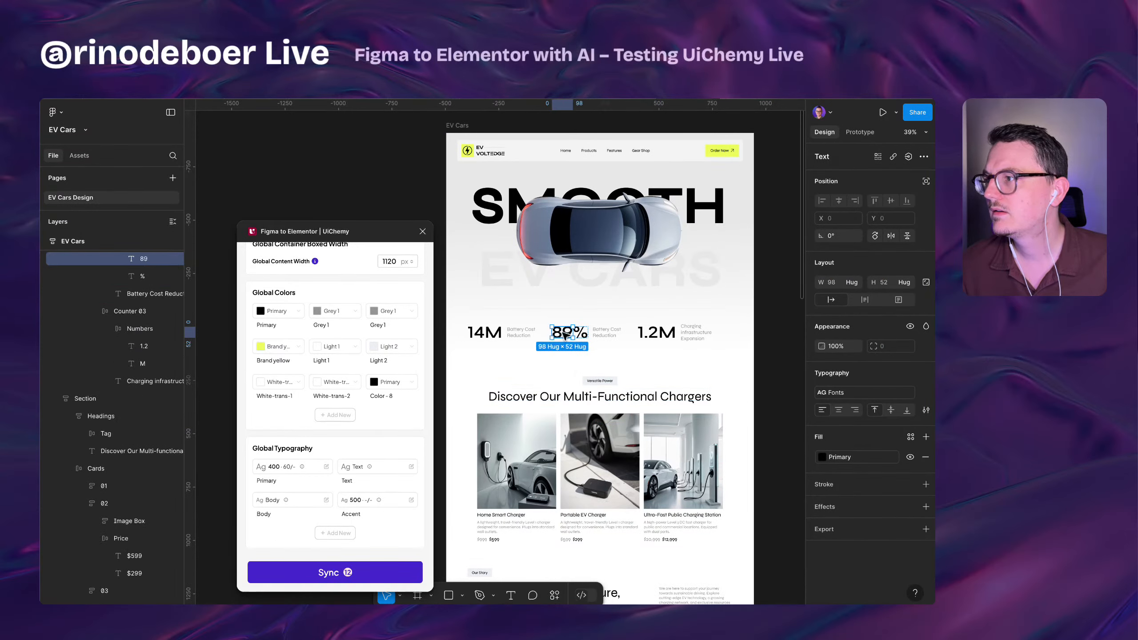
pyautogui.click(770, 348)
pyautogui.scroll(1, 500, 196)
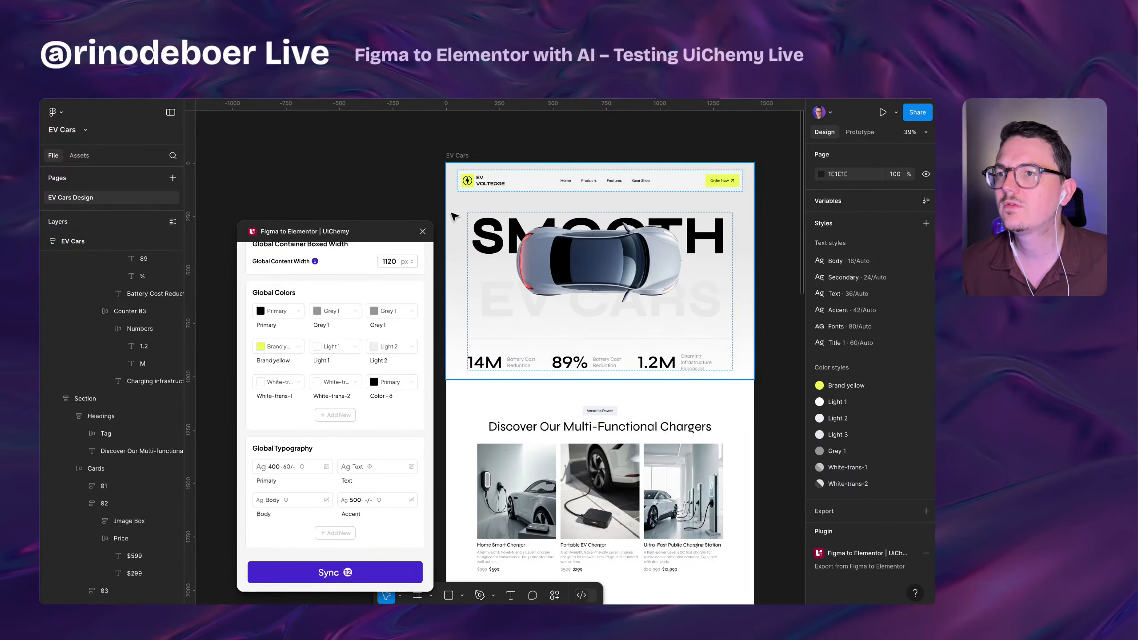
# - Sync the mapped globals to WordPress, then switch to the Home page's Elementor editor in Chrome and reload it
pyautogui.click(362, 578)
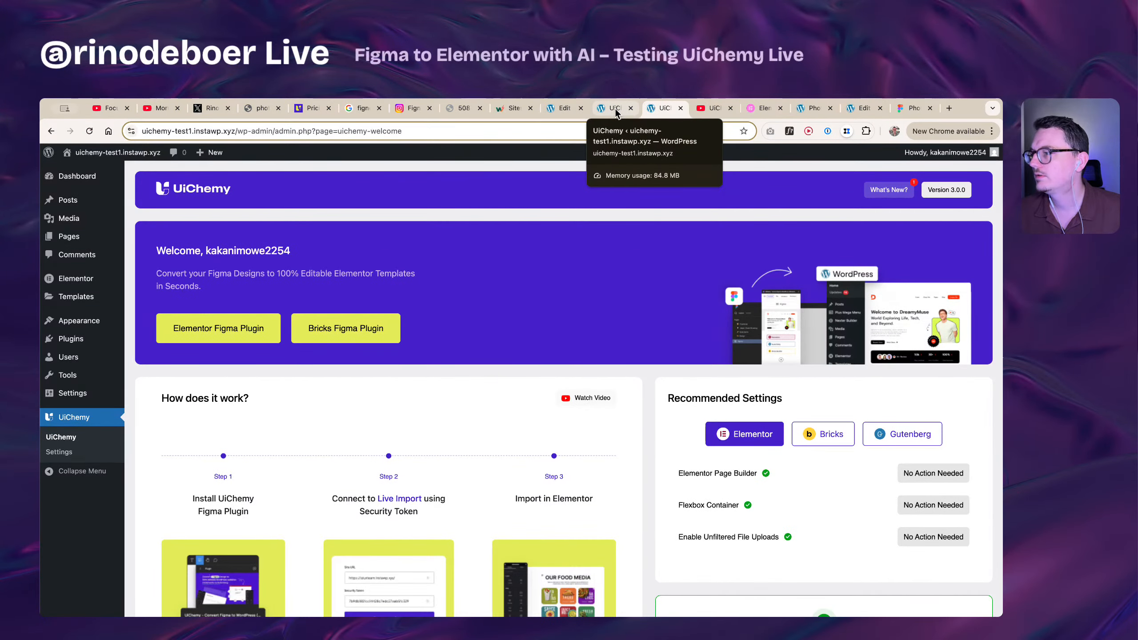
pyautogui.click(566, 108)
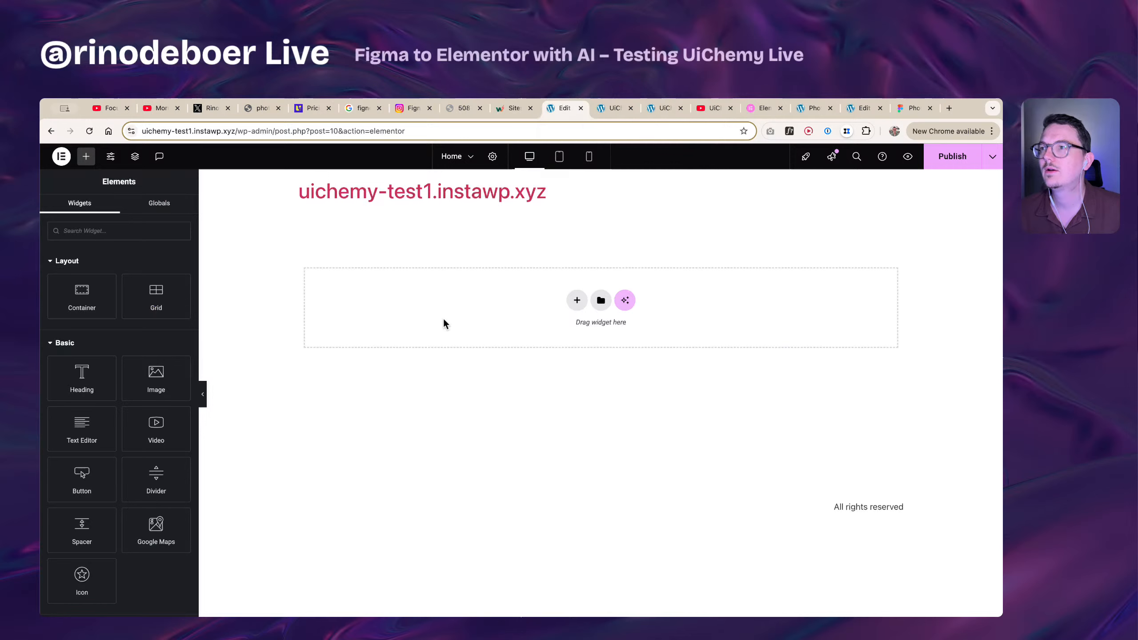
pyautogui.press('super+r')
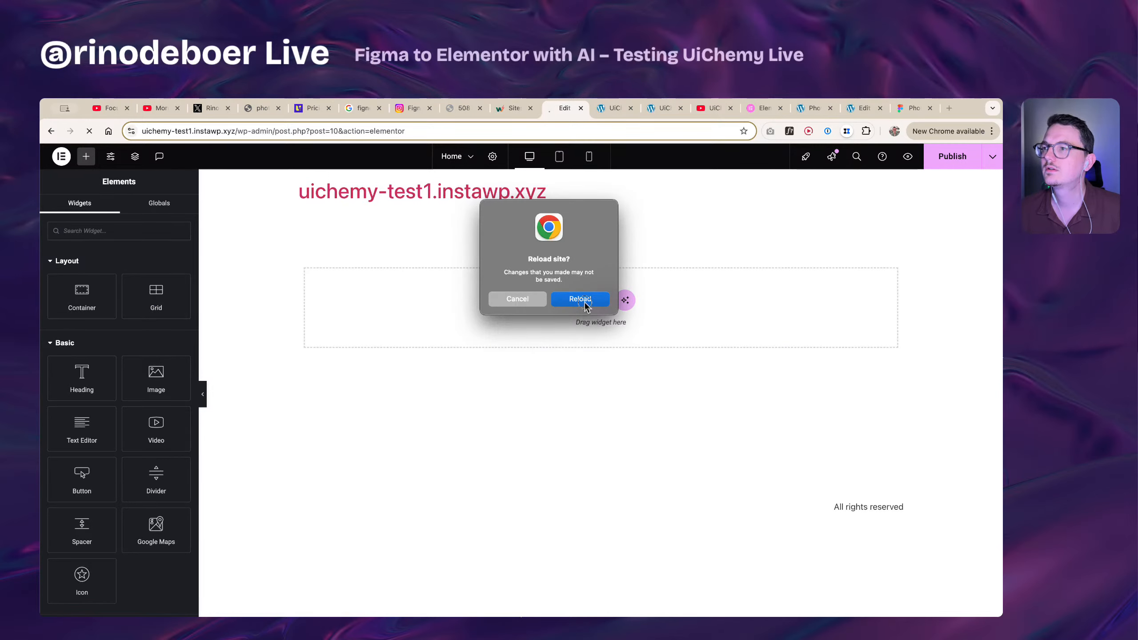
pyautogui.click(579, 299)
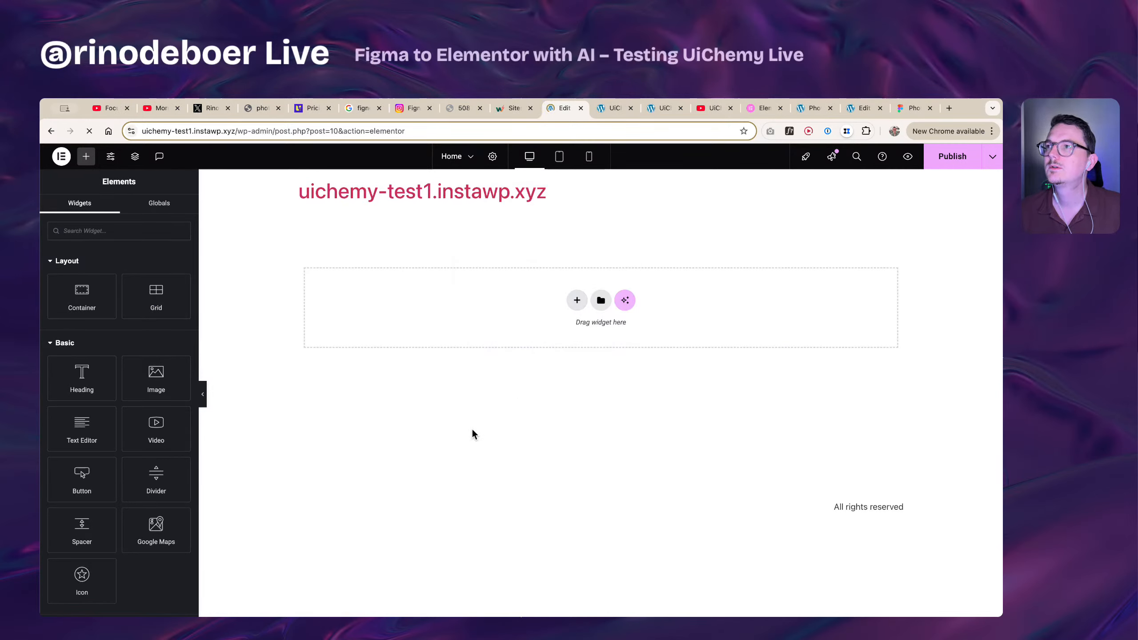
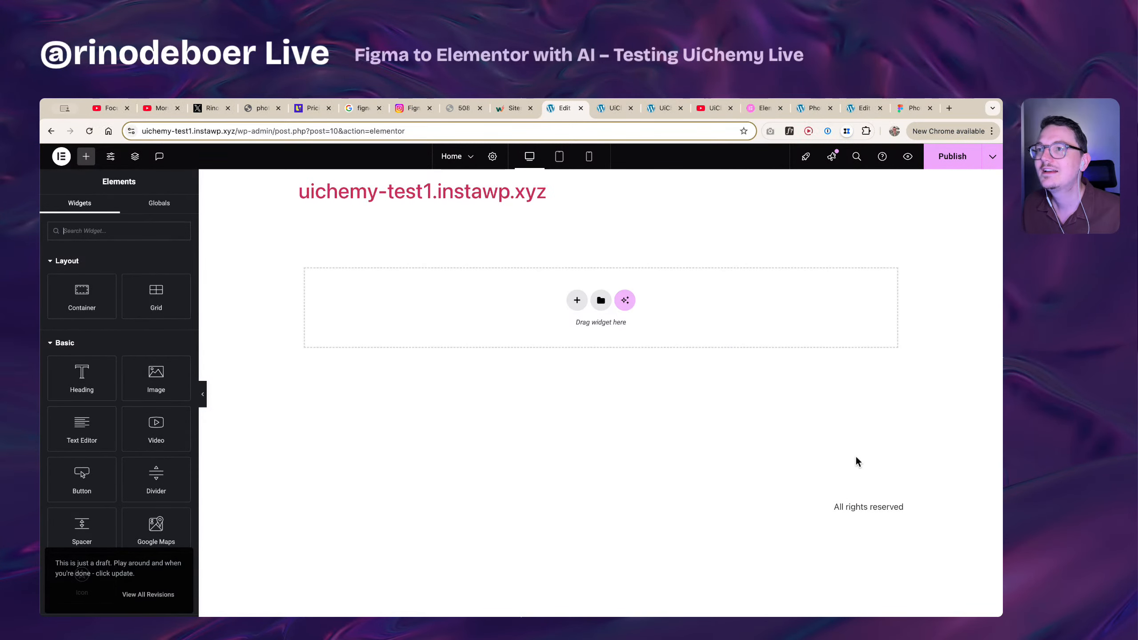
# - Review the synced Global Colors in Elementor's Site Settings, including White-trans-1 and White-trans-2, and save the changes
pyautogui.click(112, 158)
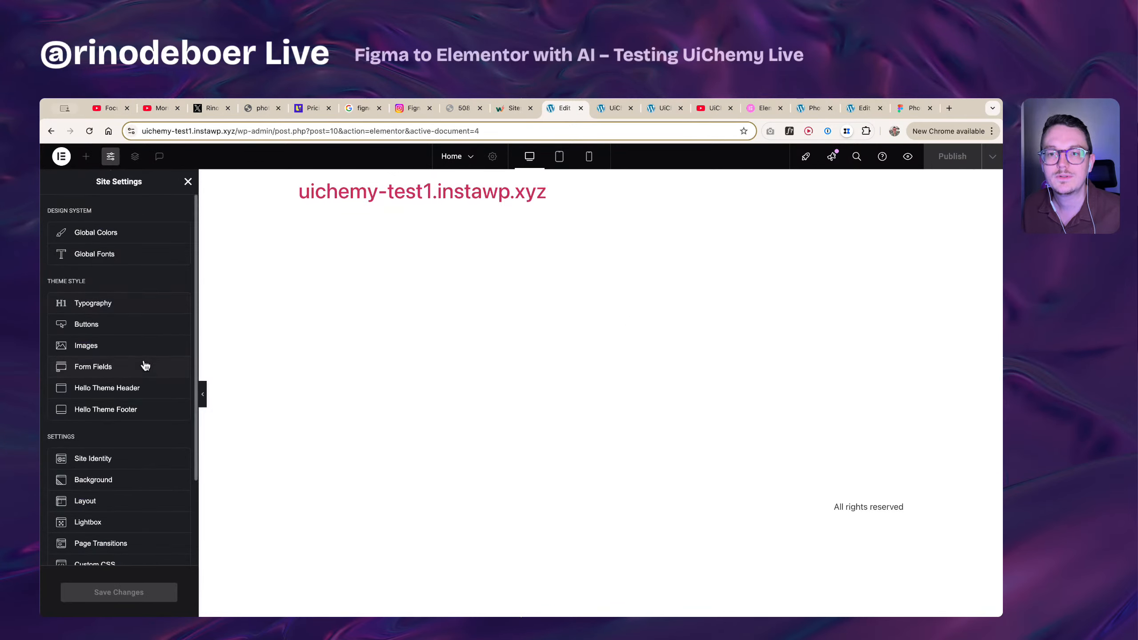
pyautogui.scroll(-3, 146, 394)
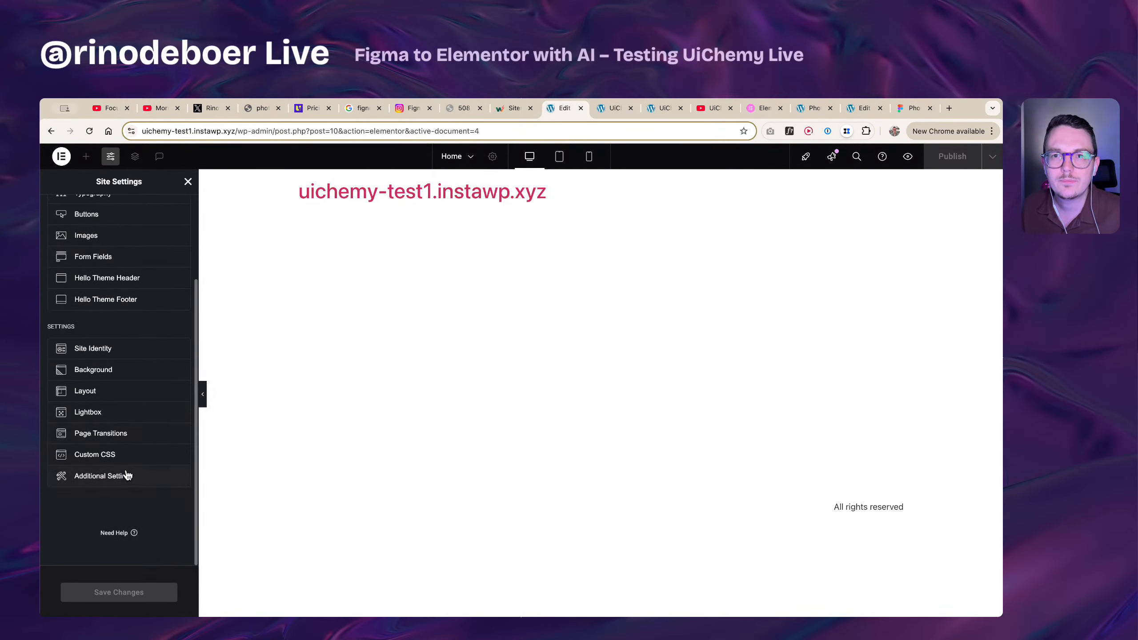
pyautogui.scroll(3, 128, 476)
pyautogui.click(119, 236)
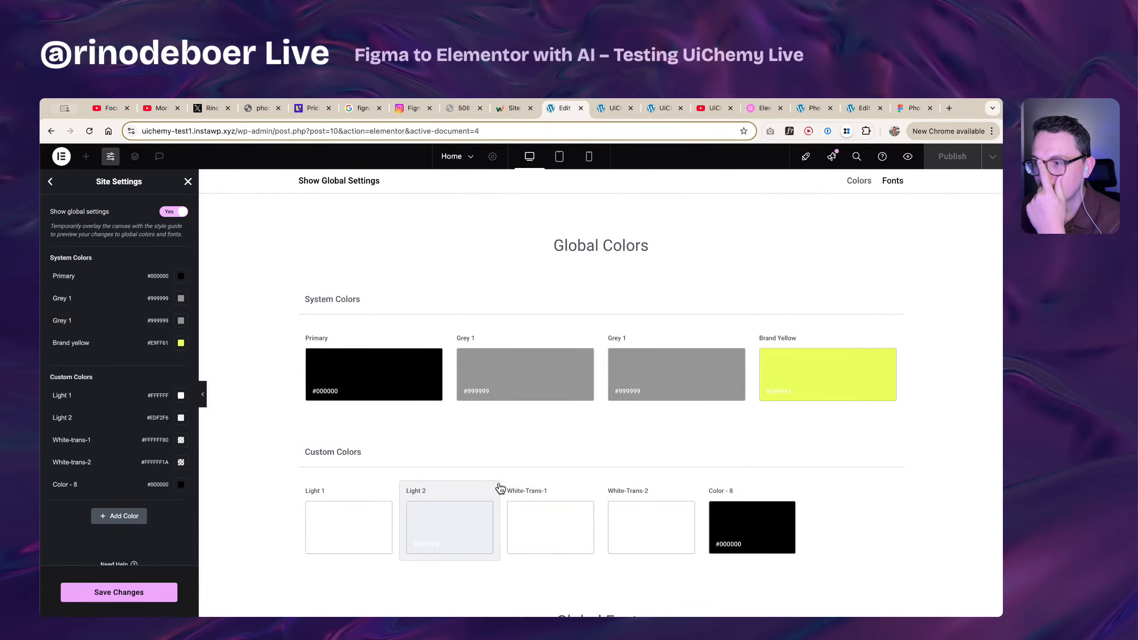
pyautogui.click(181, 441)
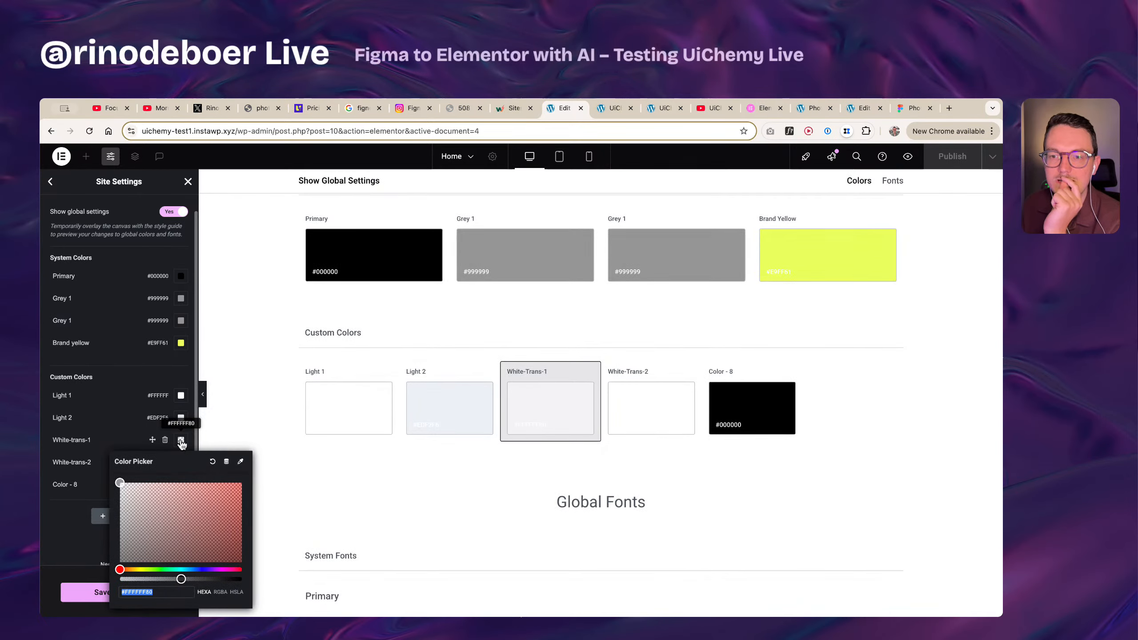
pyautogui.click(104, 440)
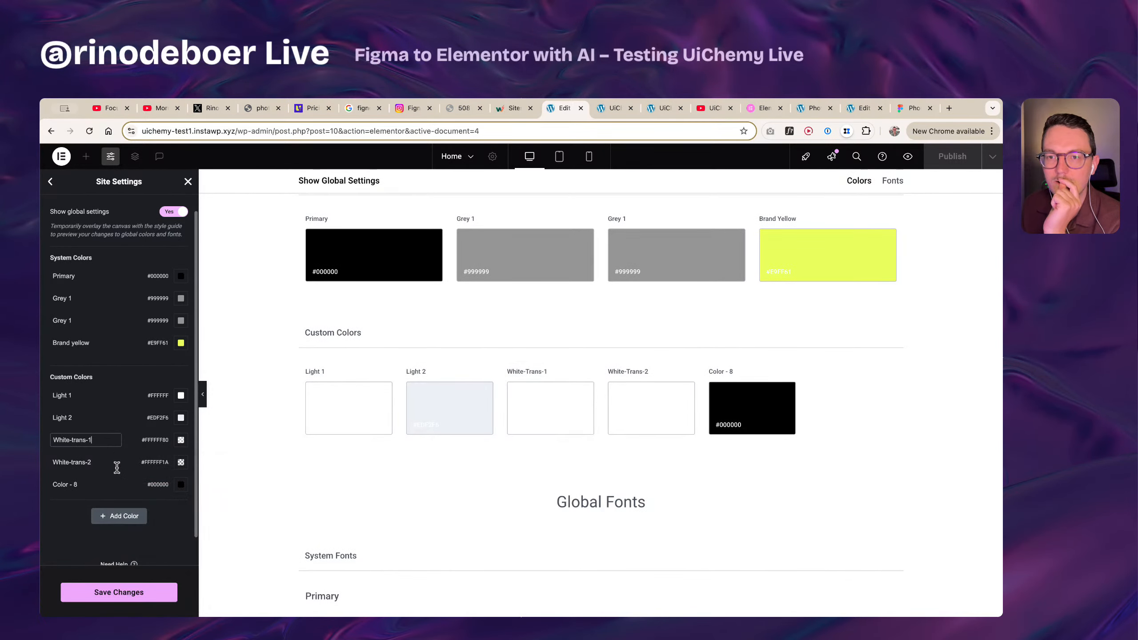
pyautogui.click(116, 462)
pyautogui.click(110, 496)
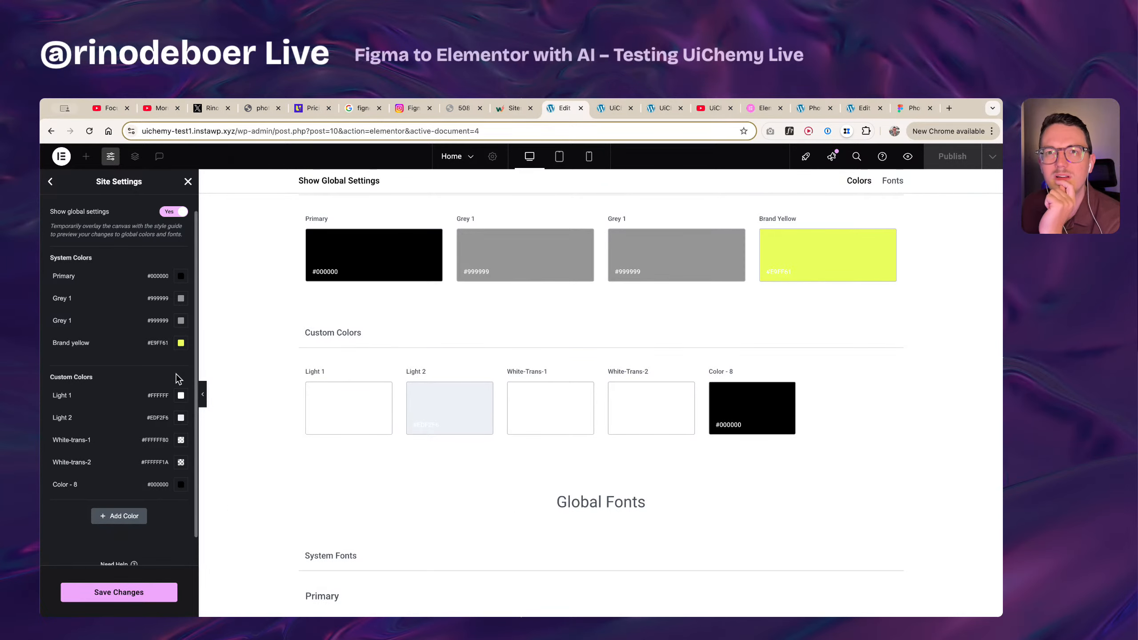
pyautogui.scroll(1, 179, 378)
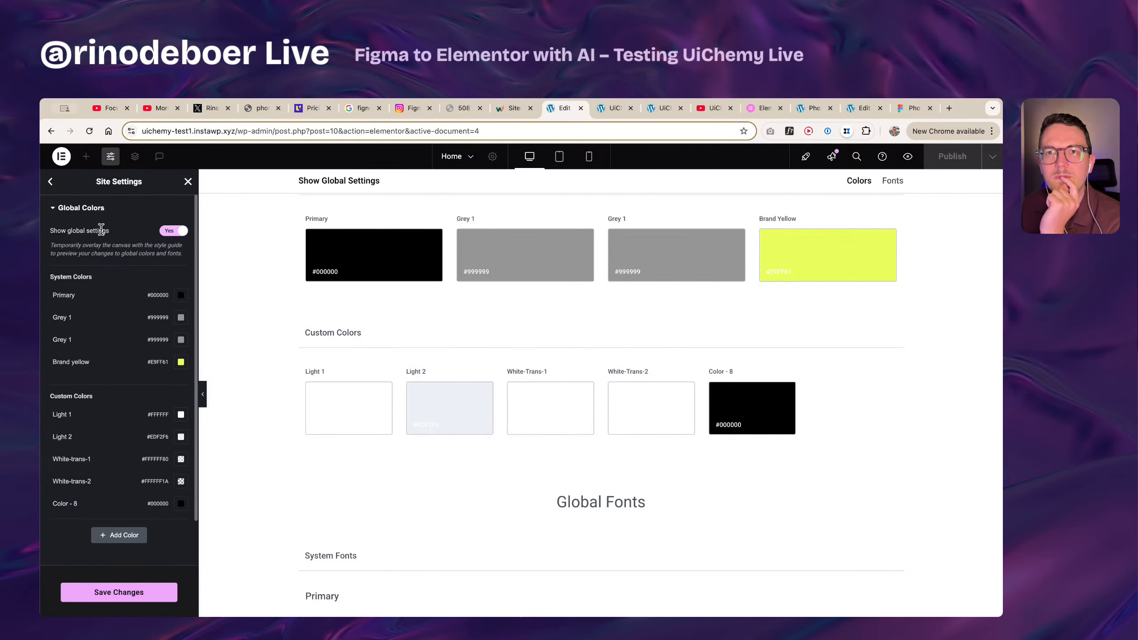
pyautogui.click(51, 181)
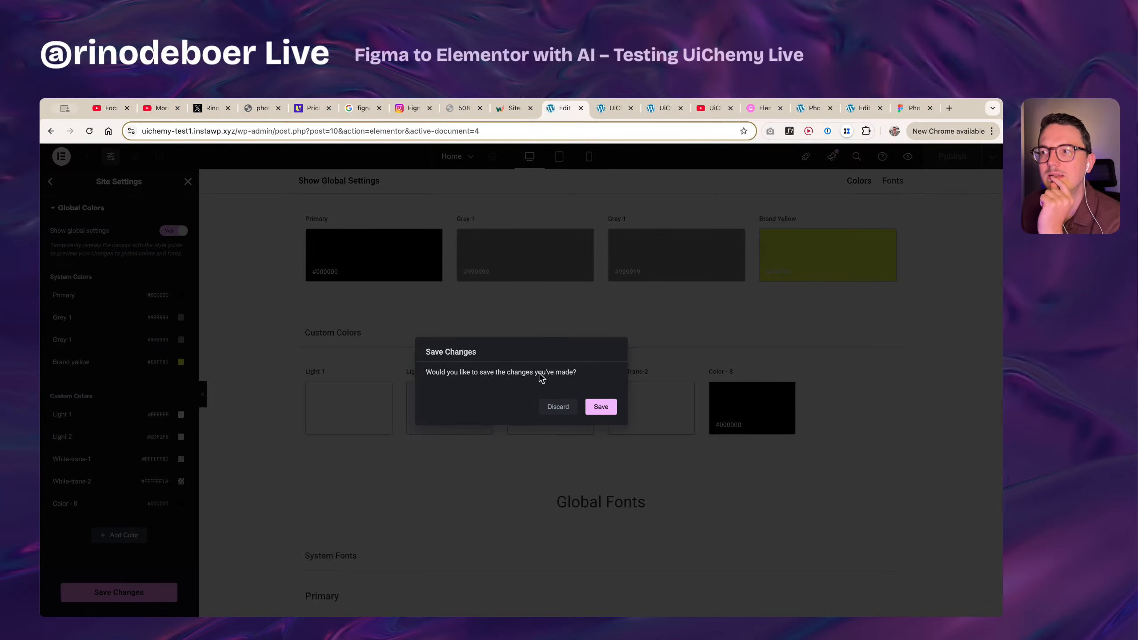
pyautogui.click(601, 406)
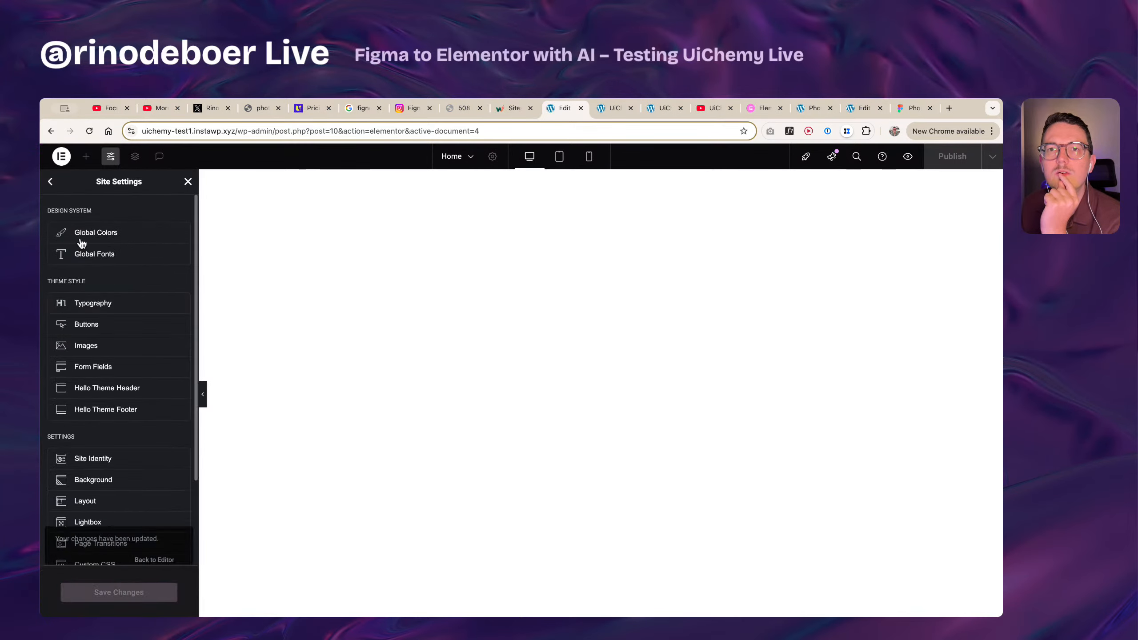
# - Review the synced Primary, Text and Body typography in Elementor's Global Fonts and save the site settings
pyautogui.click(92, 254)
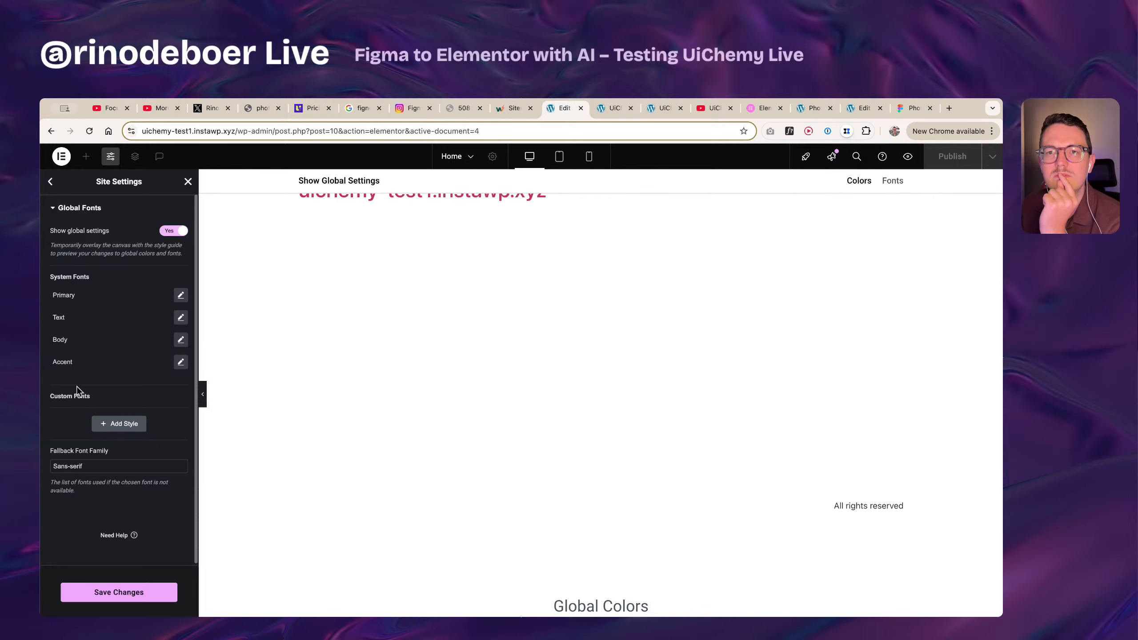
pyautogui.click(181, 296)
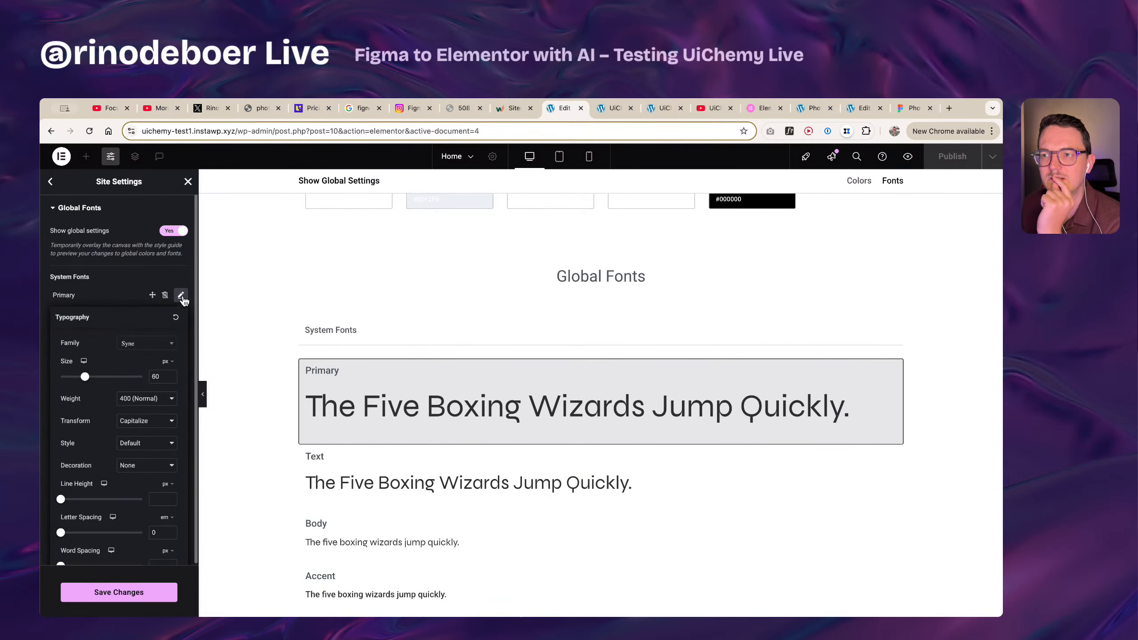
pyautogui.click(181, 296)
pyautogui.click(181, 317)
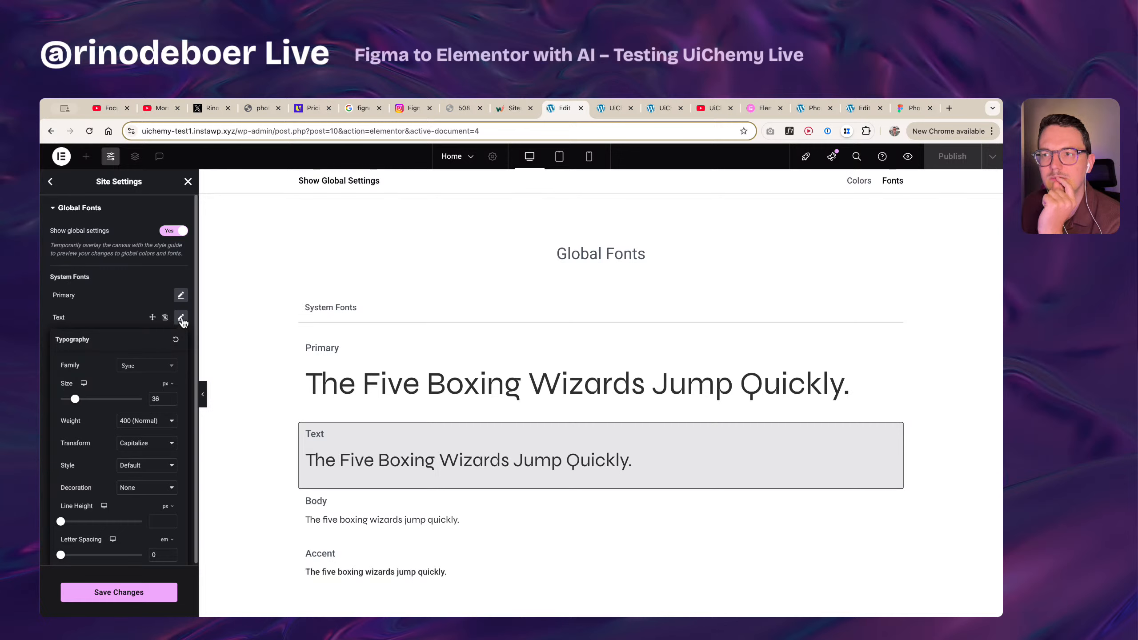
pyautogui.click(181, 318)
pyautogui.click(181, 340)
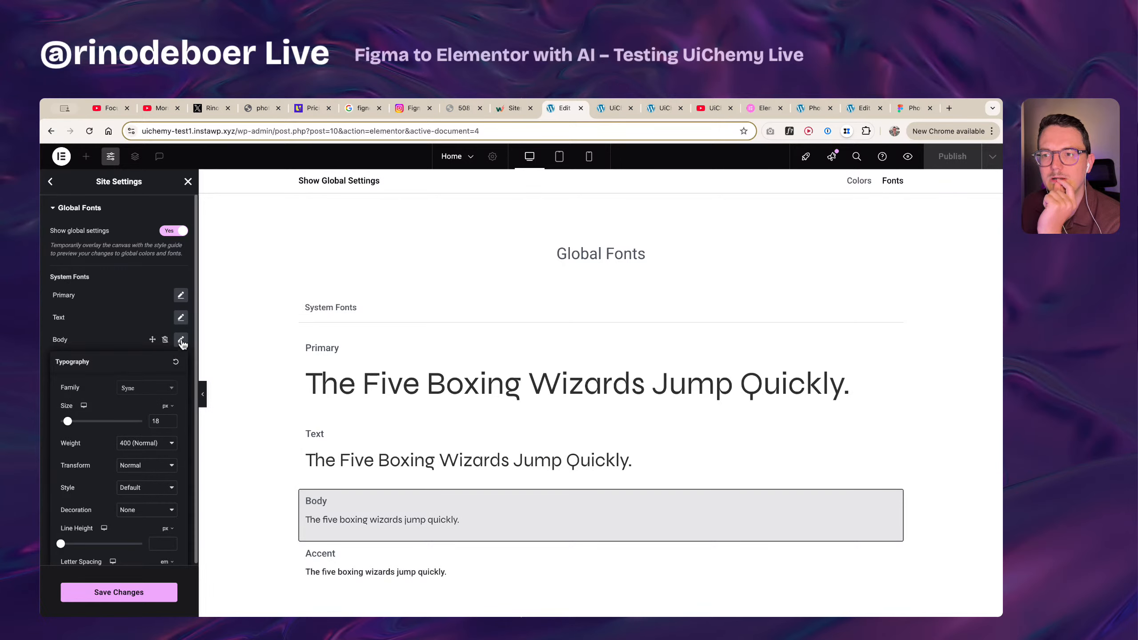
pyautogui.click(180, 340)
pyautogui.click(130, 594)
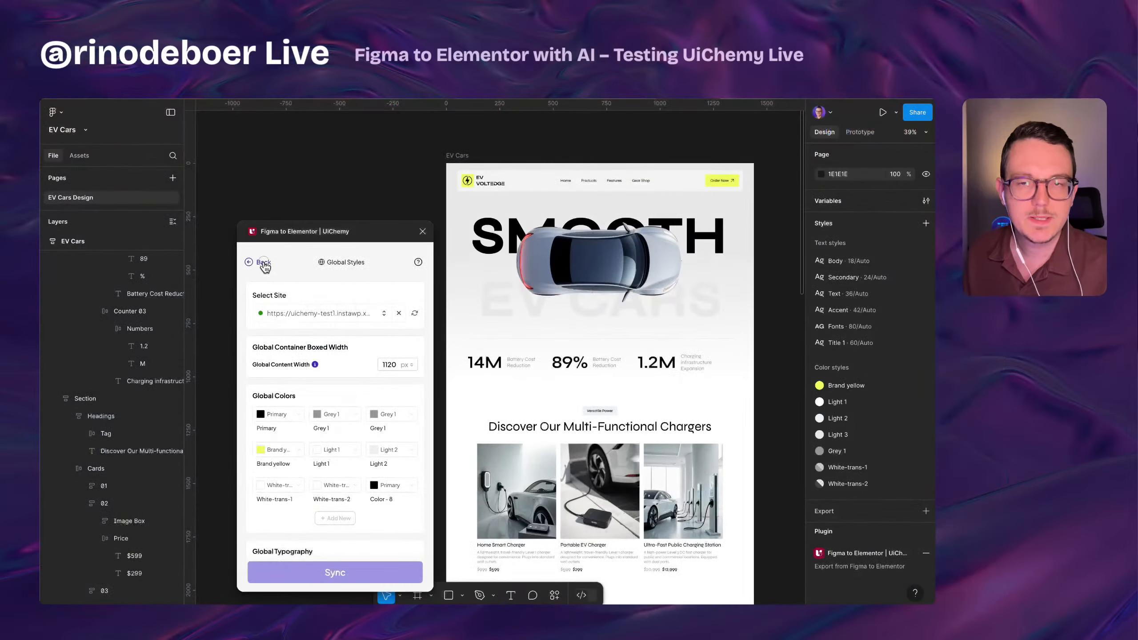
# - In Figma, convert the EV Cars frame with UiChemy and set up a Live Import that exports it to a Page
pyautogui.click(265, 269)
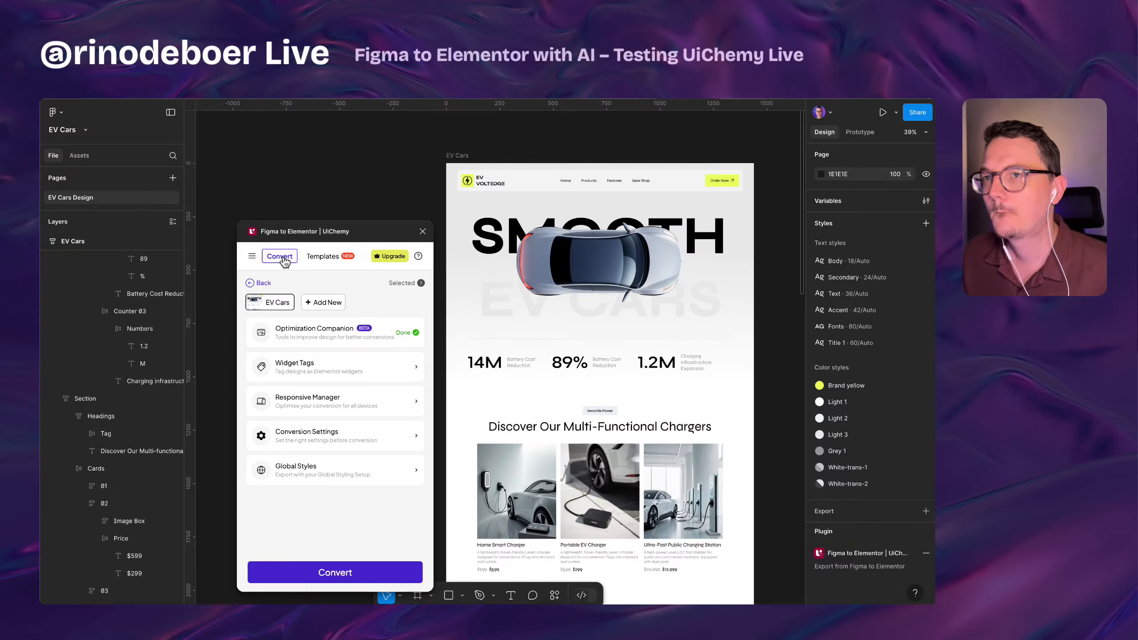
pyautogui.moveTo(323, 232); pyautogui.dragTo(324, 185)
pyautogui.click(453, 156)
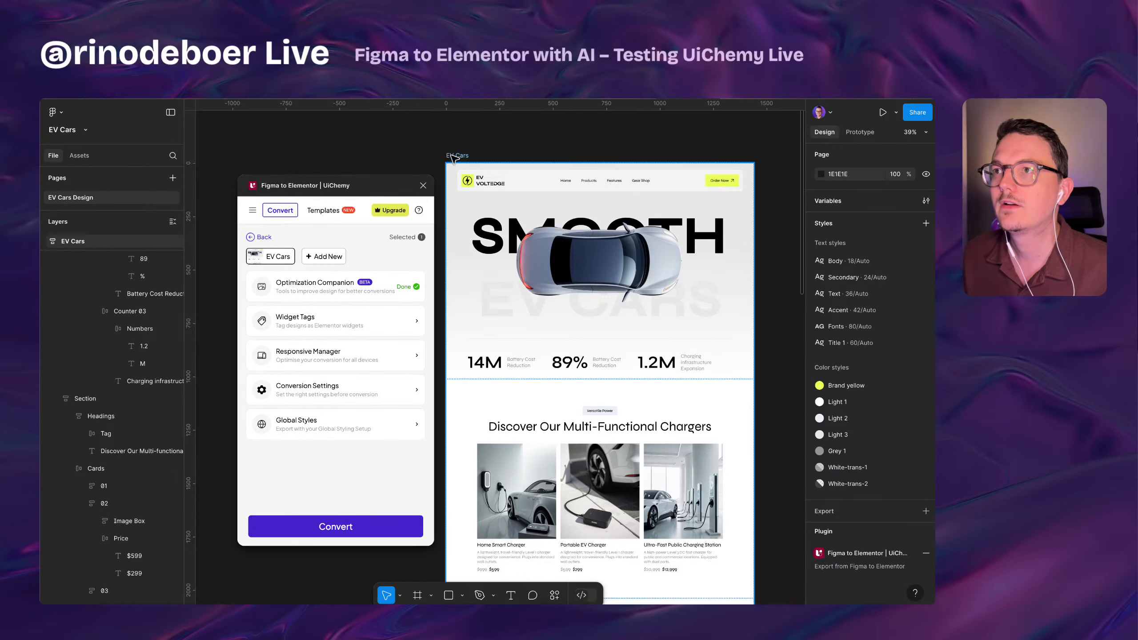
pyautogui.click(453, 156)
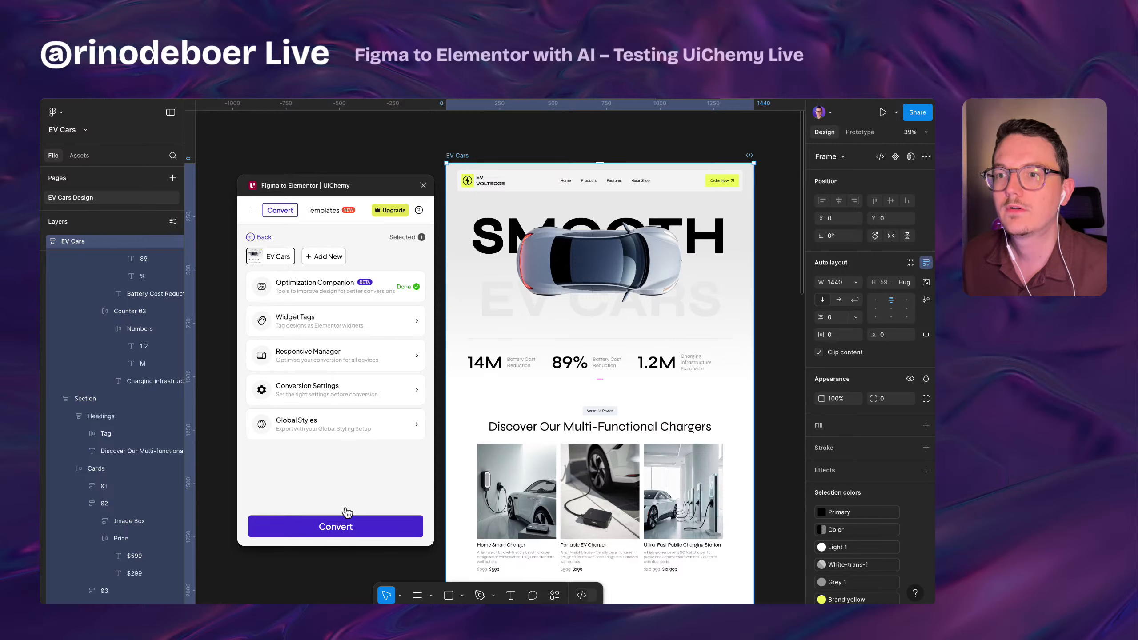
pyautogui.click(344, 525)
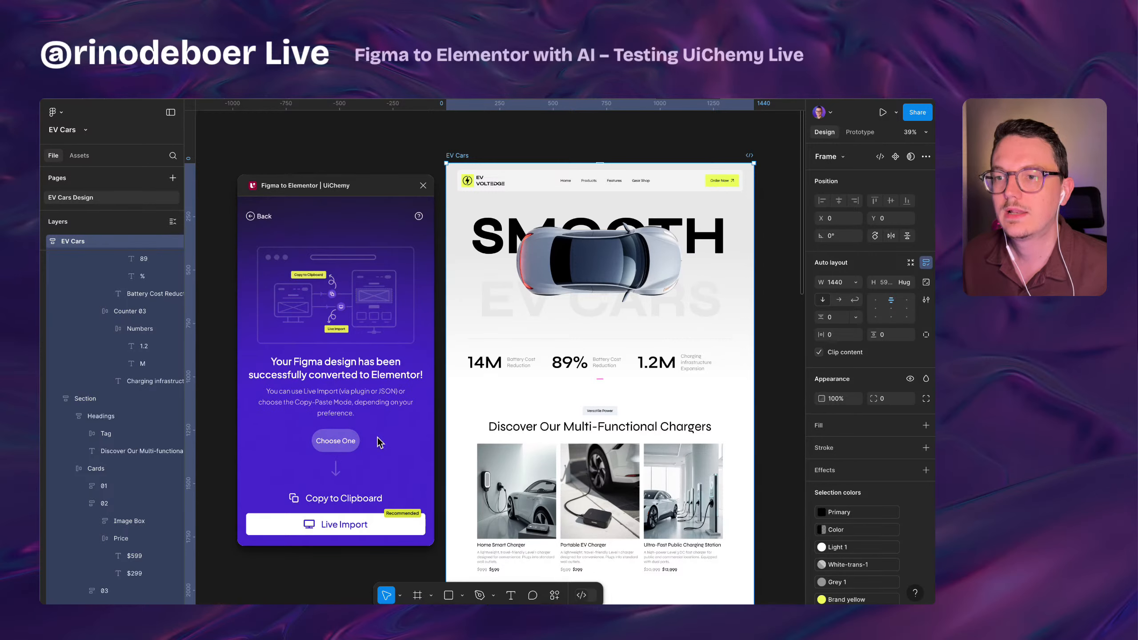
pyautogui.click(355, 532)
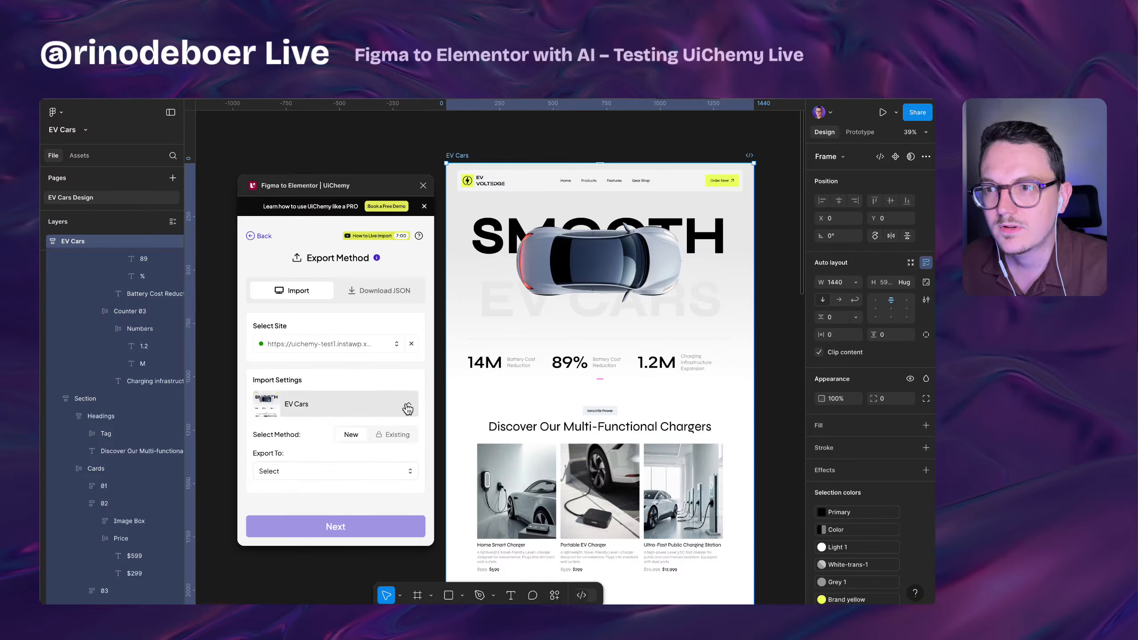
pyautogui.click(296, 479)
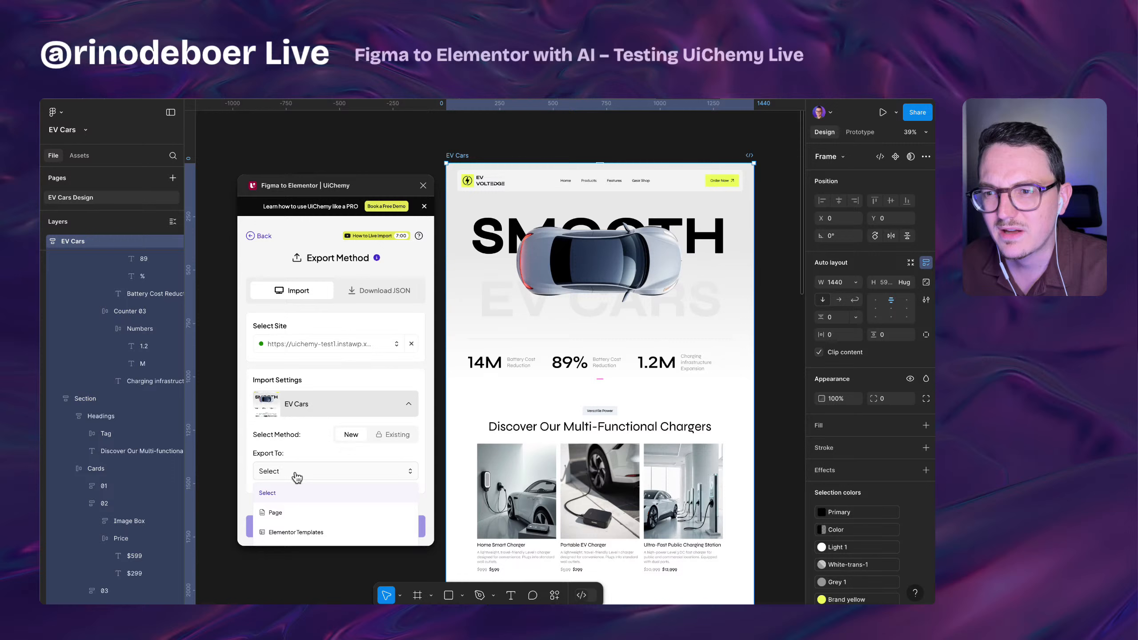
pyautogui.click(302, 496)
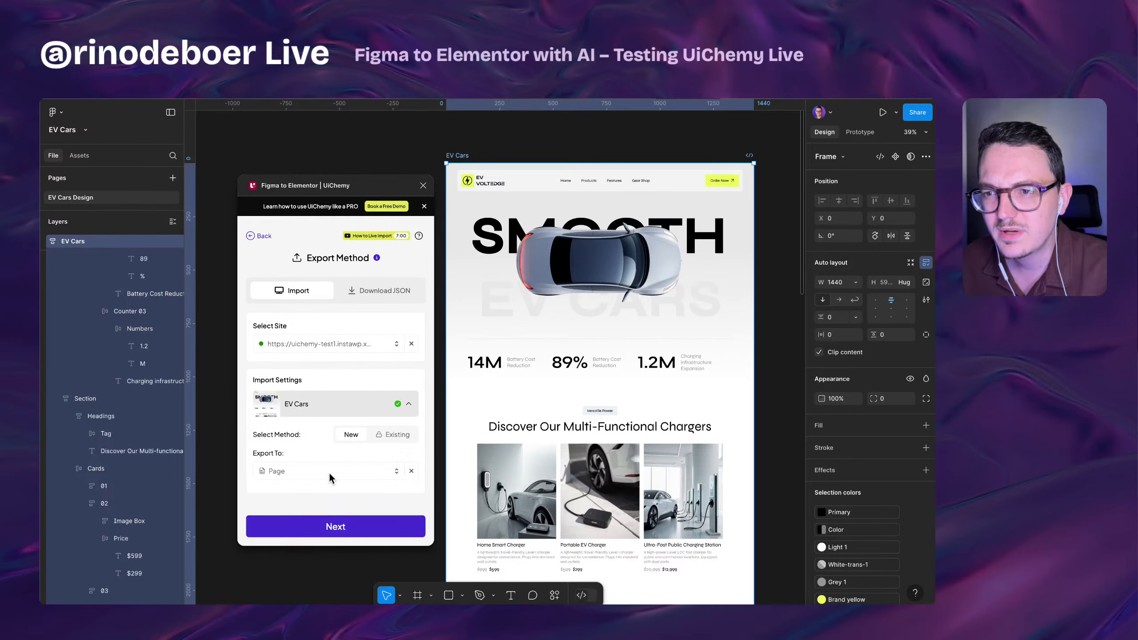
# - Try the Existing import method, look at its Pro upgrade offer and return to importing as a new Page
pyautogui.click(388, 462)
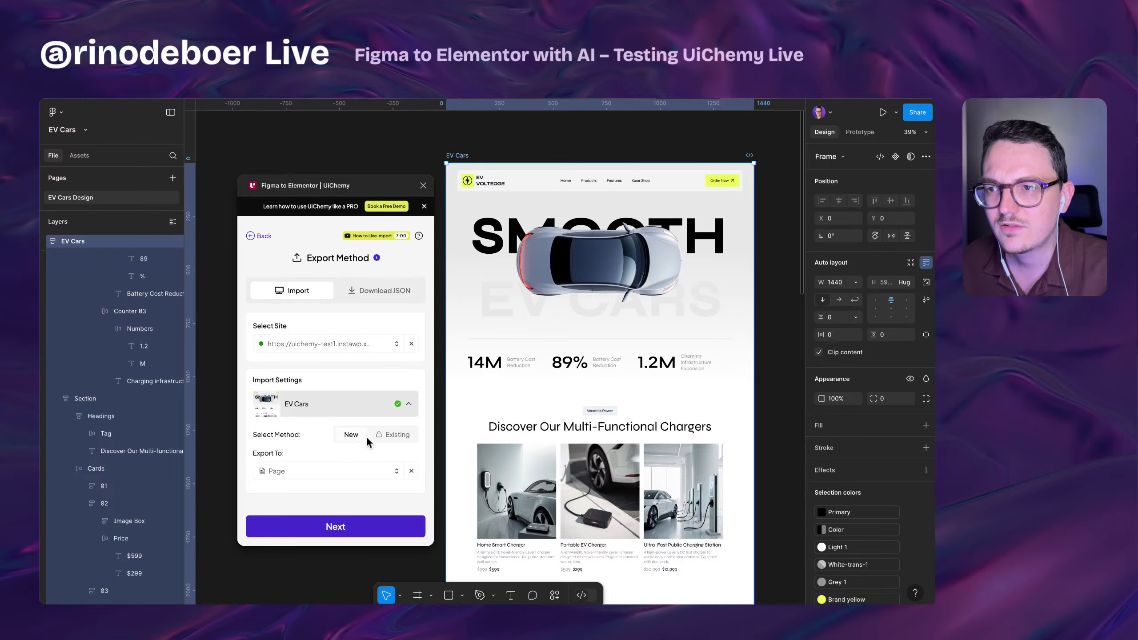
pyautogui.click(387, 439)
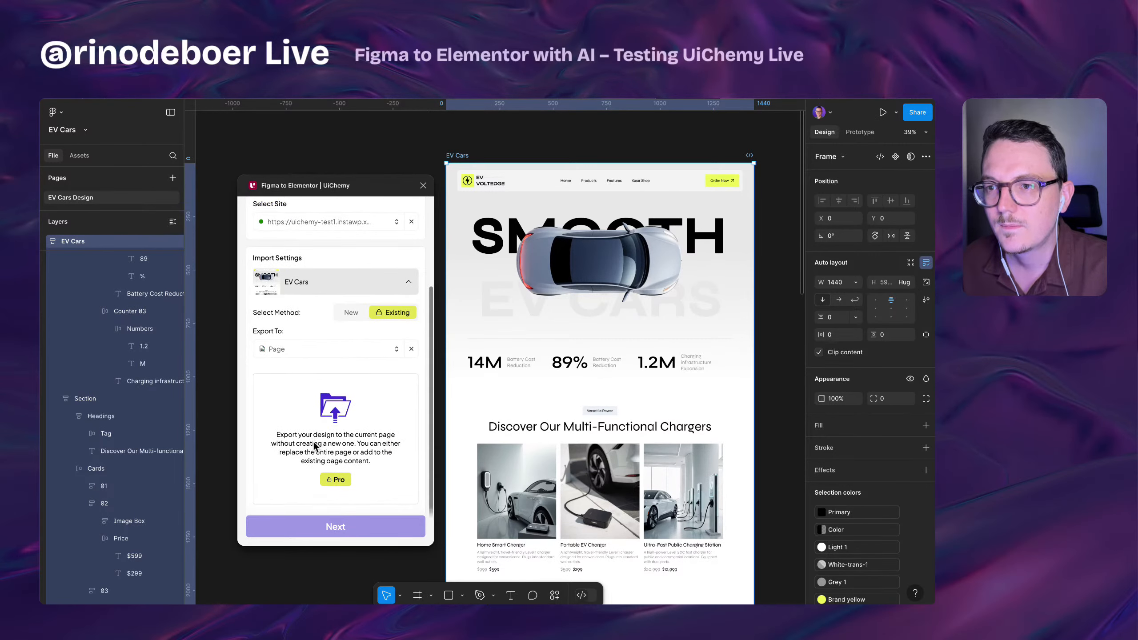
pyautogui.scroll(-1, 316, 444)
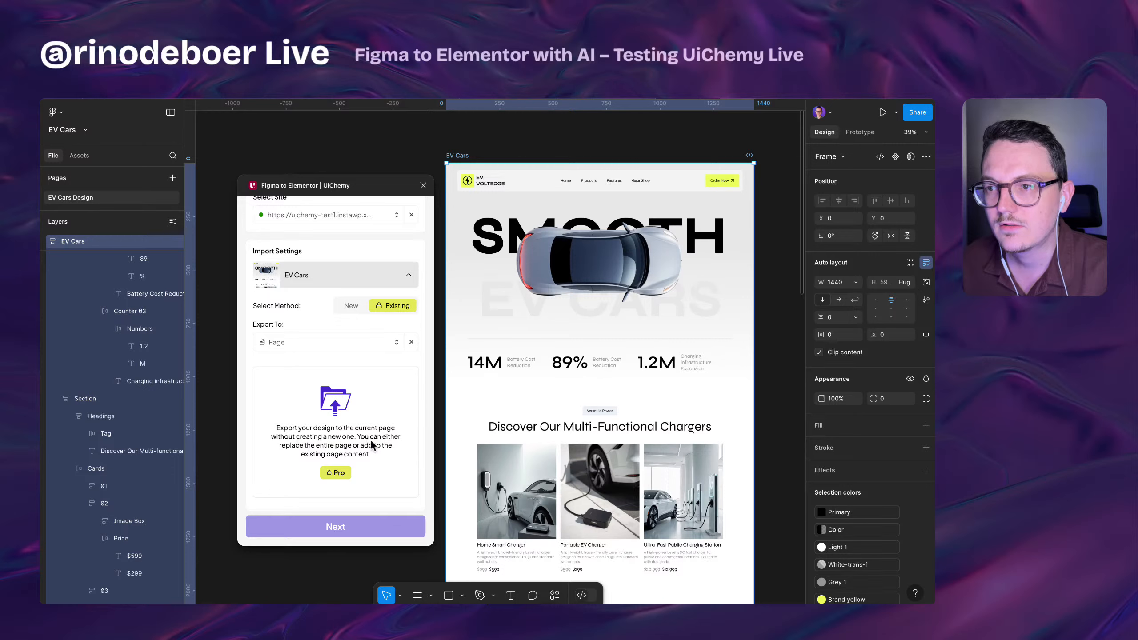
pyautogui.click(339, 474)
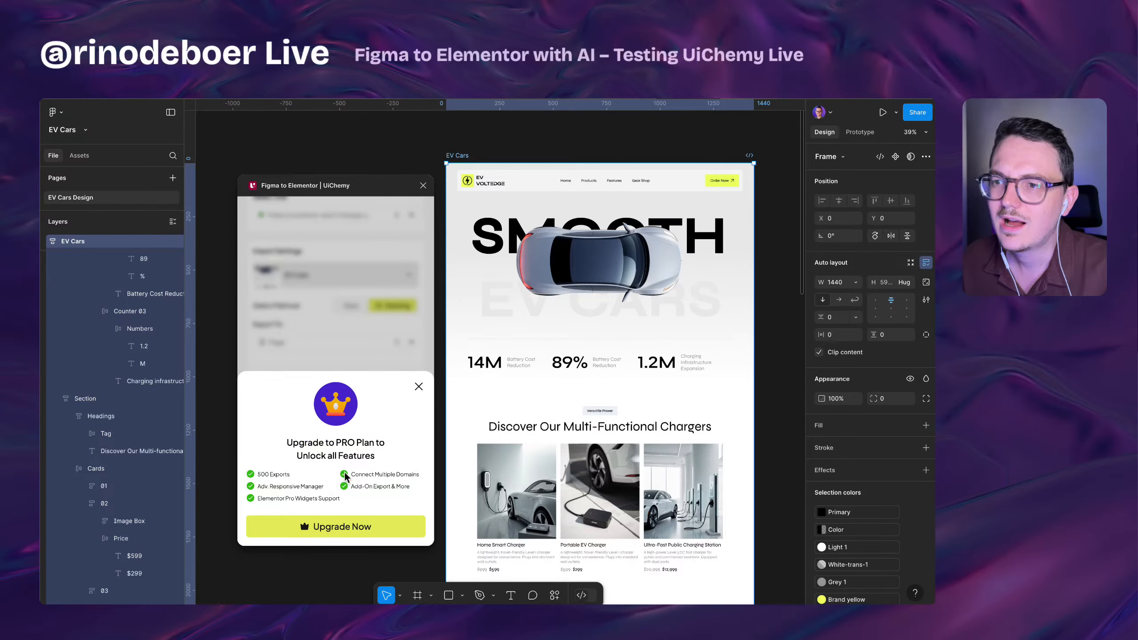
pyautogui.click(419, 387)
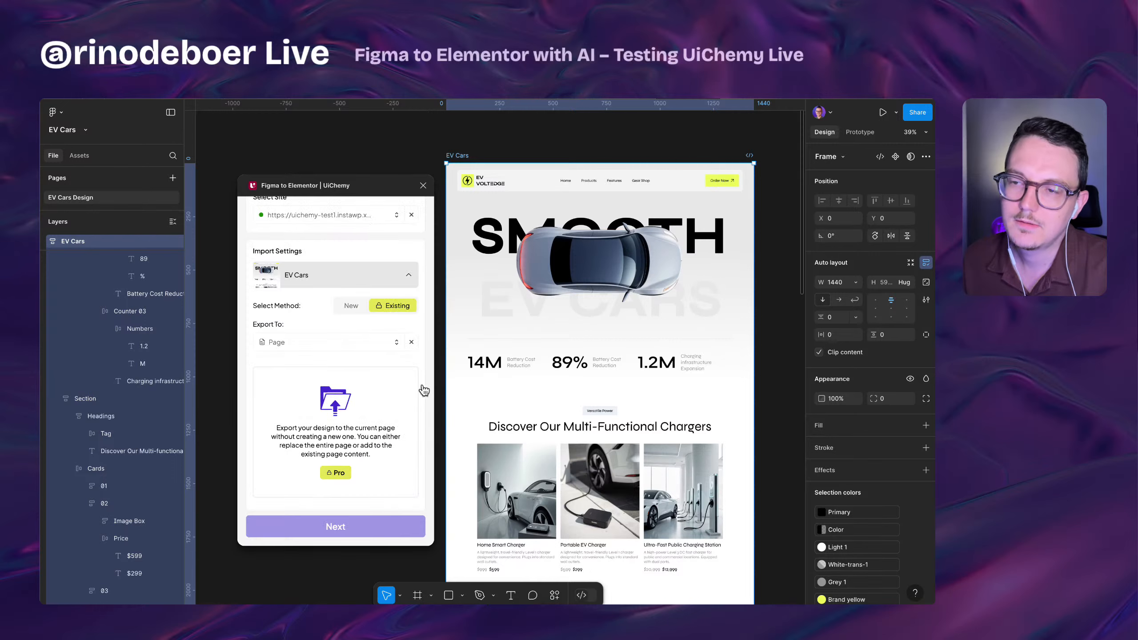
pyautogui.click(326, 343)
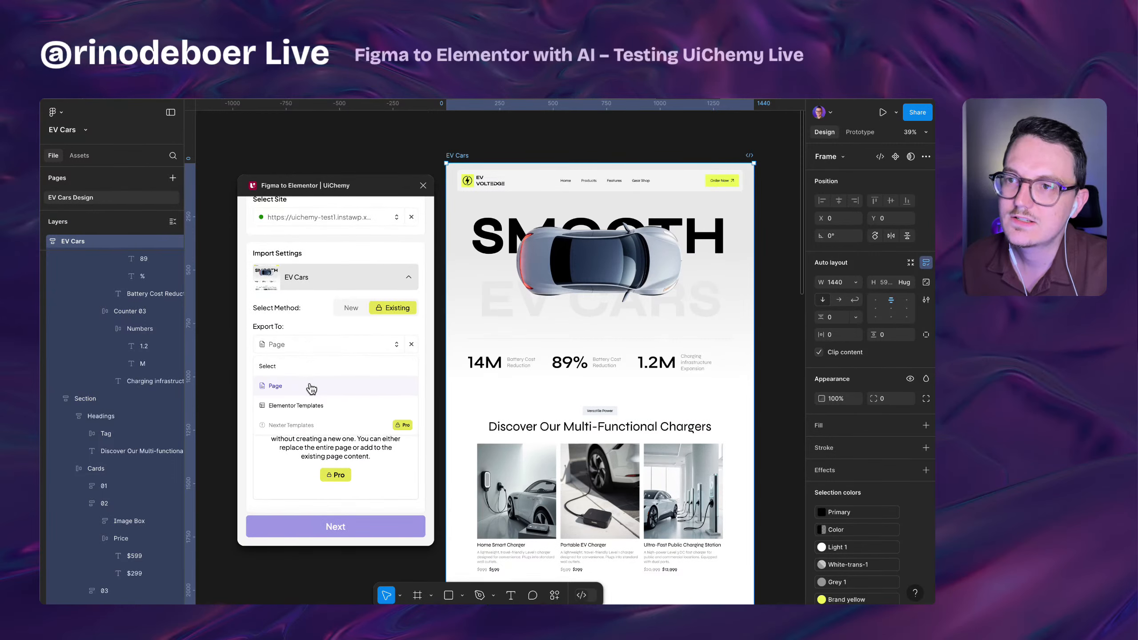
pyautogui.click(308, 388)
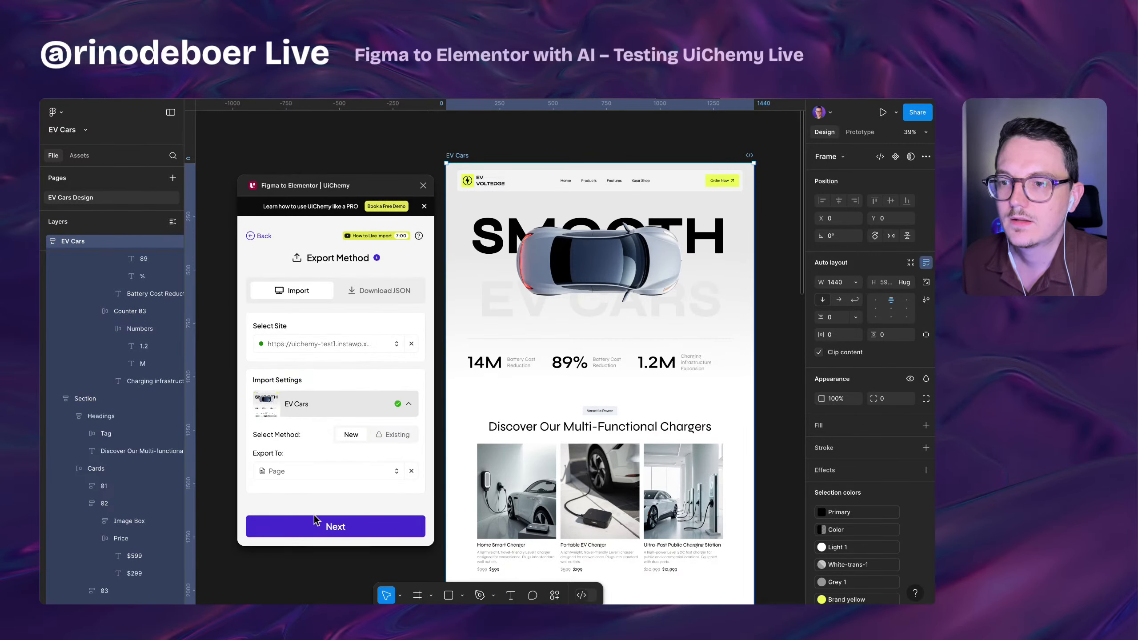
# - Import EV Cars to the WordPress site as a new page and open the imported page in Chrome
pyautogui.click(317, 528)
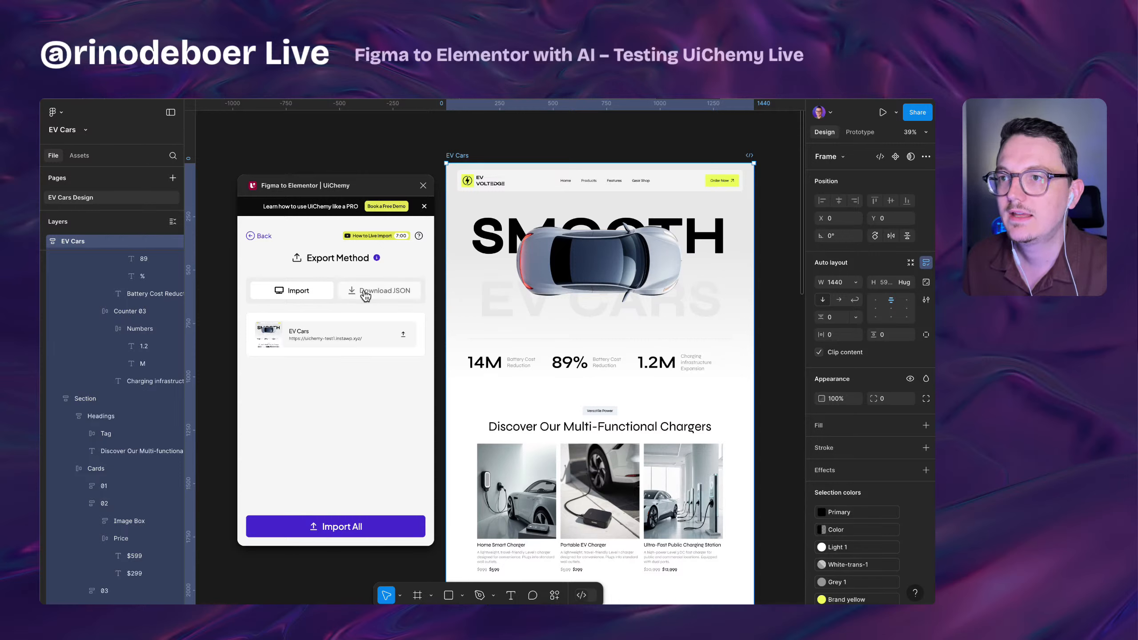
pyautogui.click(333, 523)
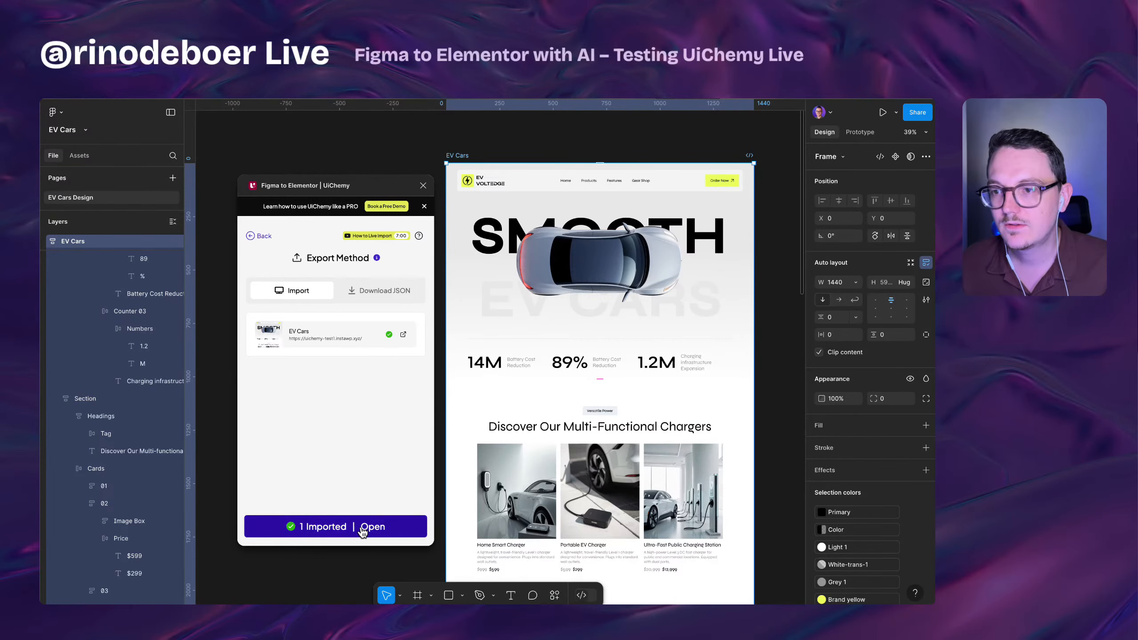
pyautogui.click(326, 536)
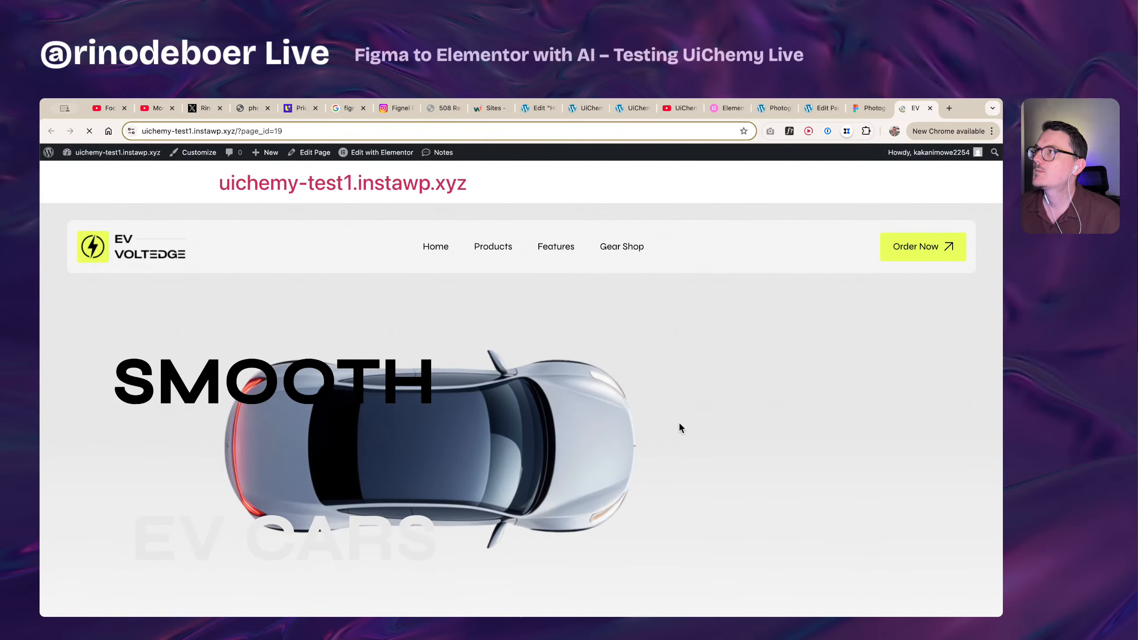
# - Review the imported EV Cars page from the hero and animated statistics down to the Revolutionizing EV Mobility section
pyautogui.scroll(-8, 679, 423)
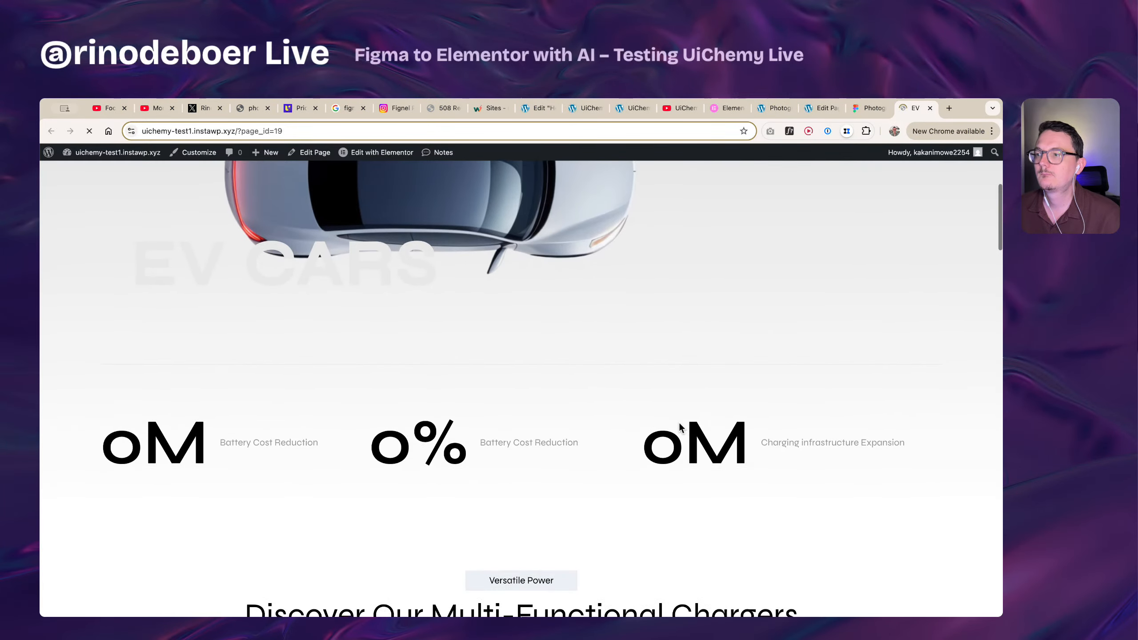
pyautogui.scroll(-8, 679, 424)
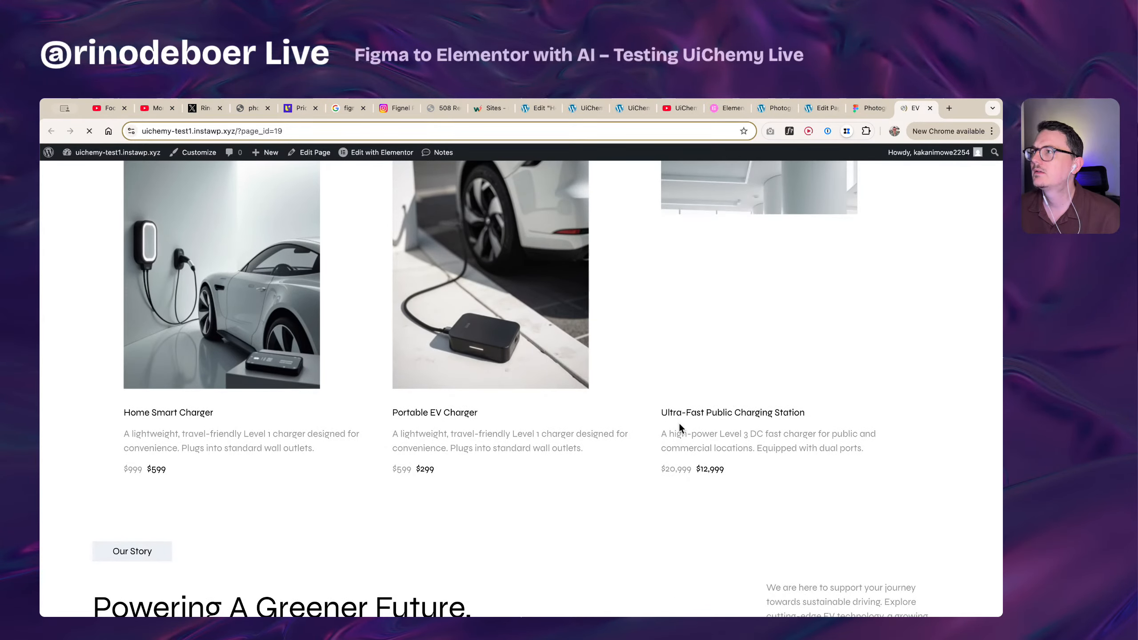
pyautogui.scroll(3, 679, 423)
pyautogui.scroll(12, 678, 421)
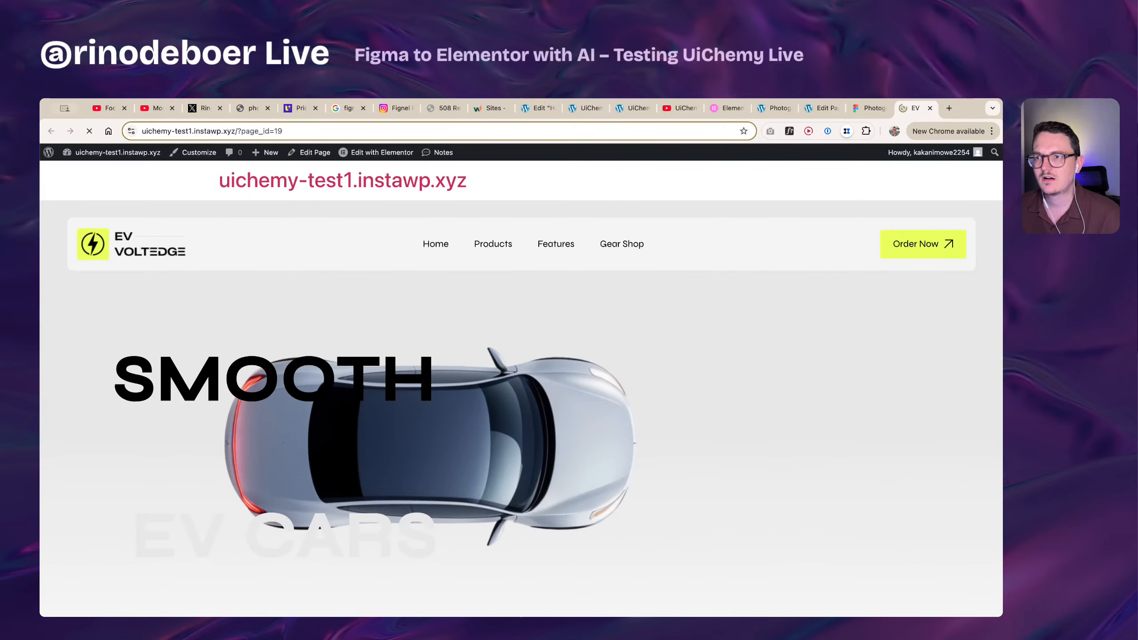
pyautogui.click(592, 406)
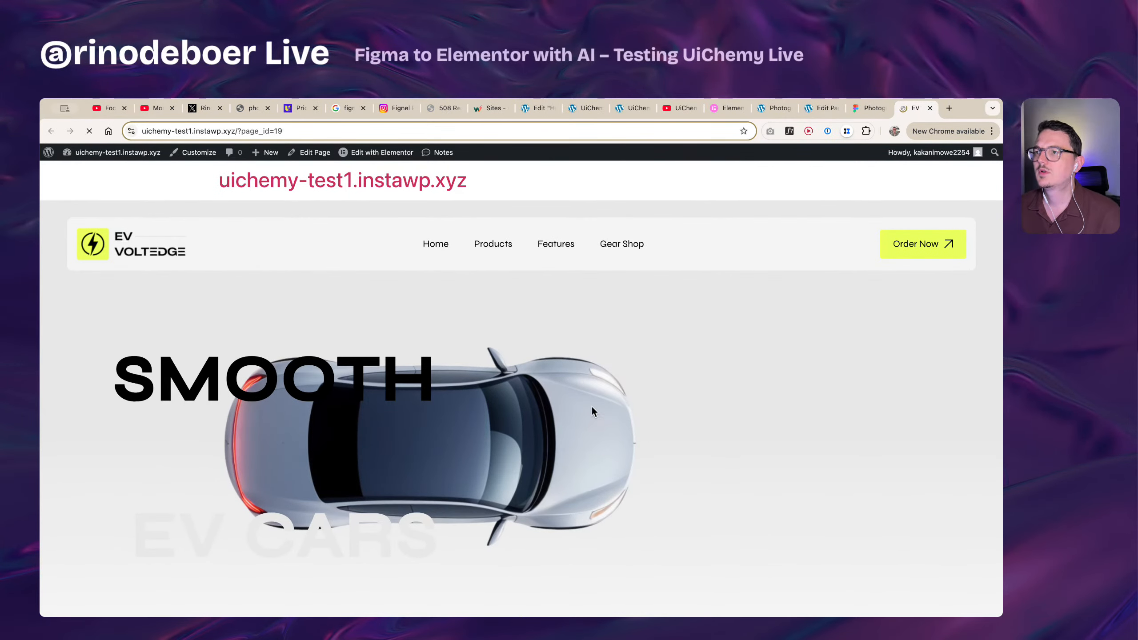
pyautogui.scroll(-10, 656, 360)
pyautogui.scroll(4, 659, 360)
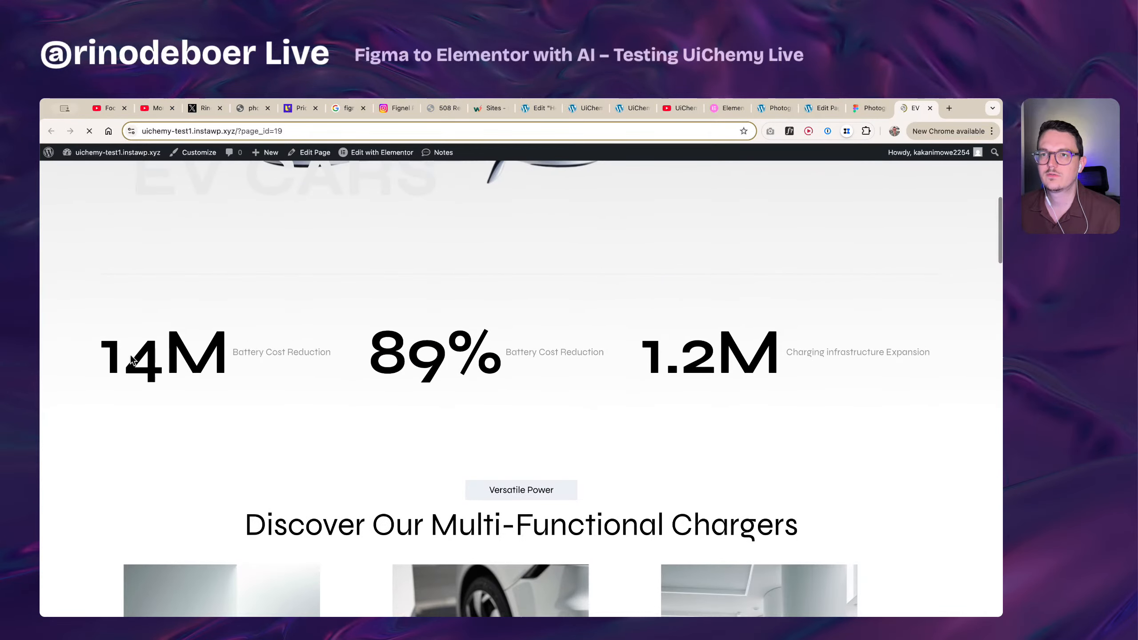
pyautogui.moveTo(130, 362); pyautogui.dragTo(333, 362)
pyautogui.click(603, 375)
pyautogui.scroll(-10, 604, 374)
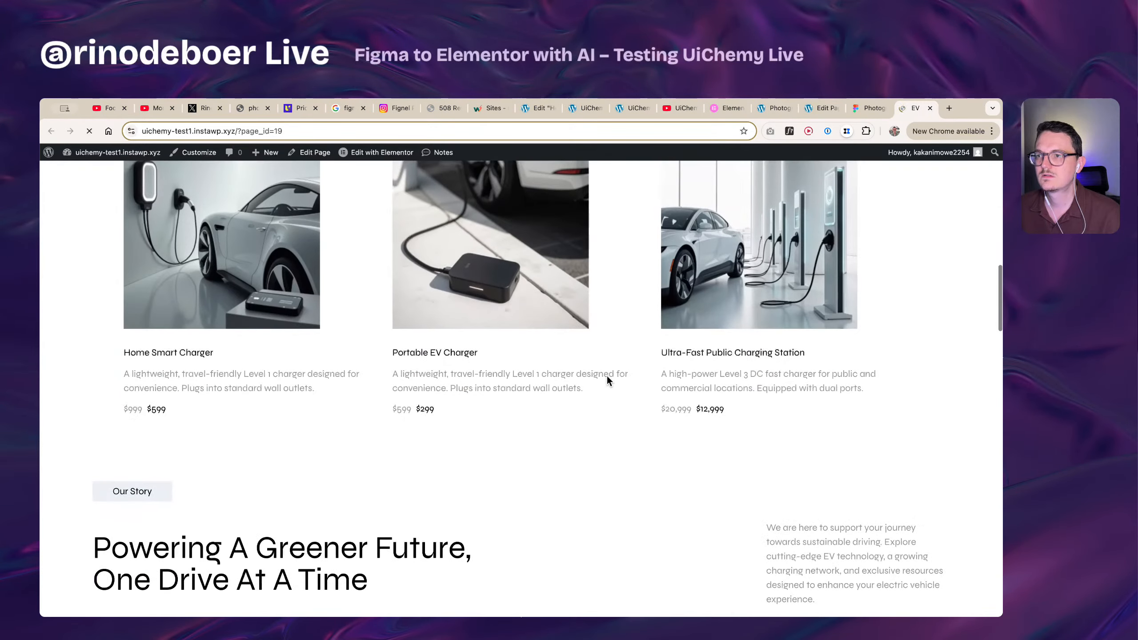
pyautogui.scroll(-8, 607, 375)
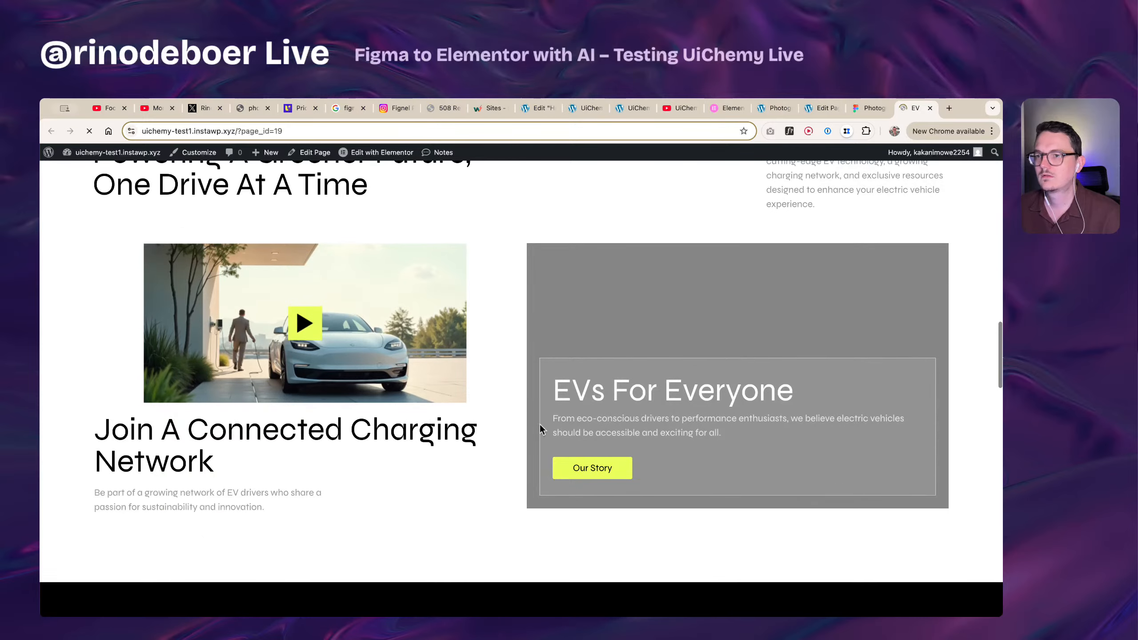
pyautogui.scroll(-9, 465, 409)
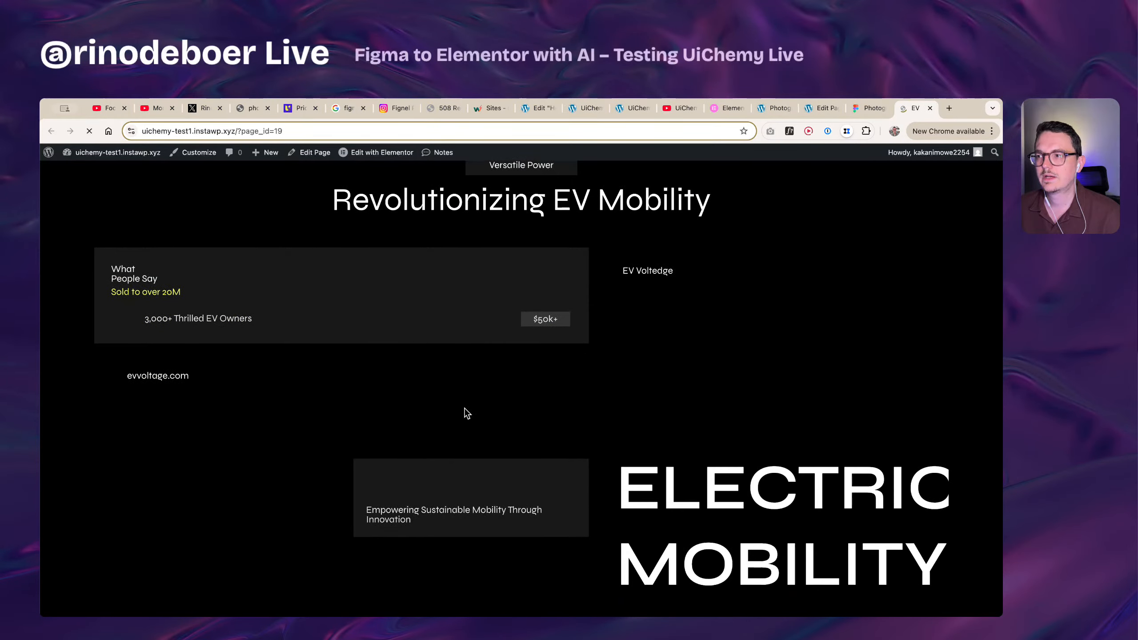
# - Open the imported EV Cars page in the Elementor editor in a new browser tab and switch to it
pyautogui.scroll(20, 475, 416)
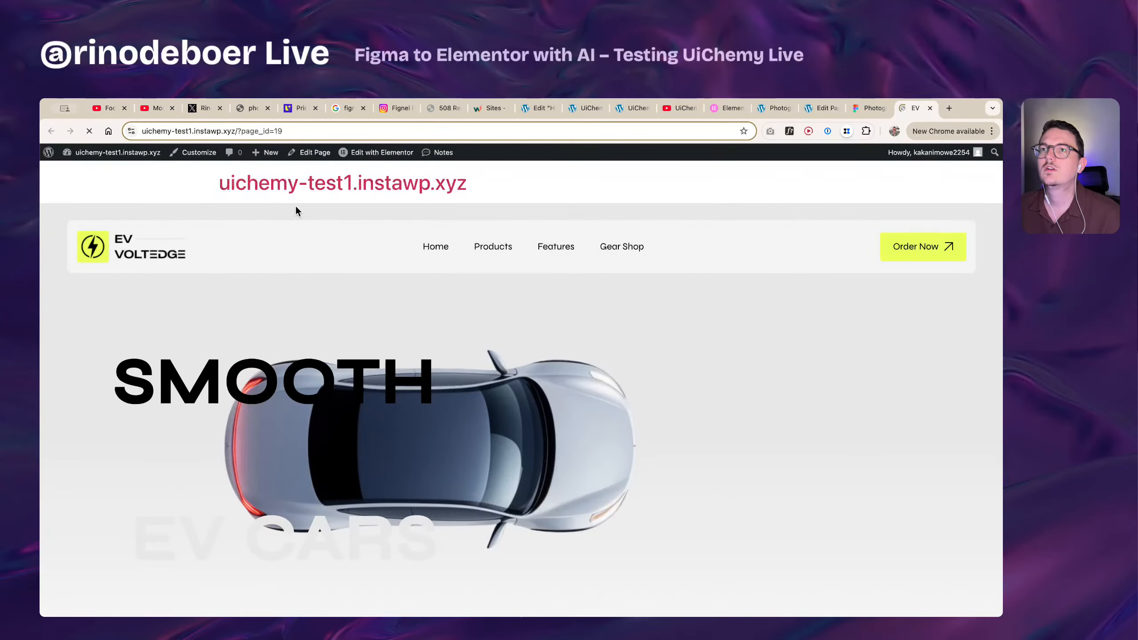
pyautogui.keyDown('super'); pyautogui.click(395, 153); pyautogui.keyUp('super')
pyautogui.click(909, 109)
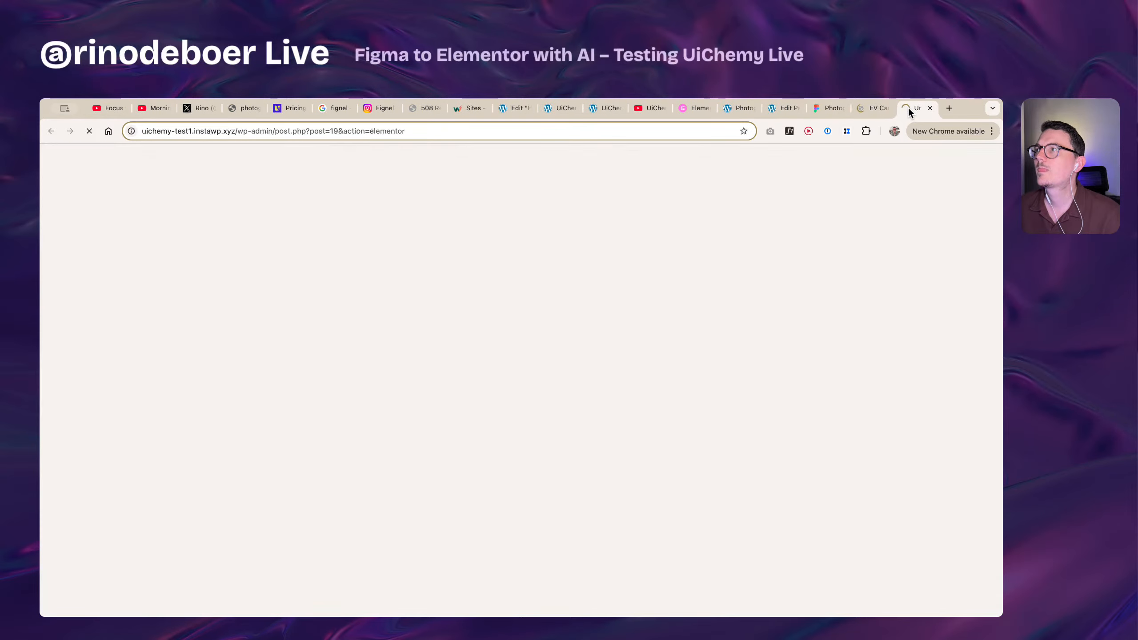
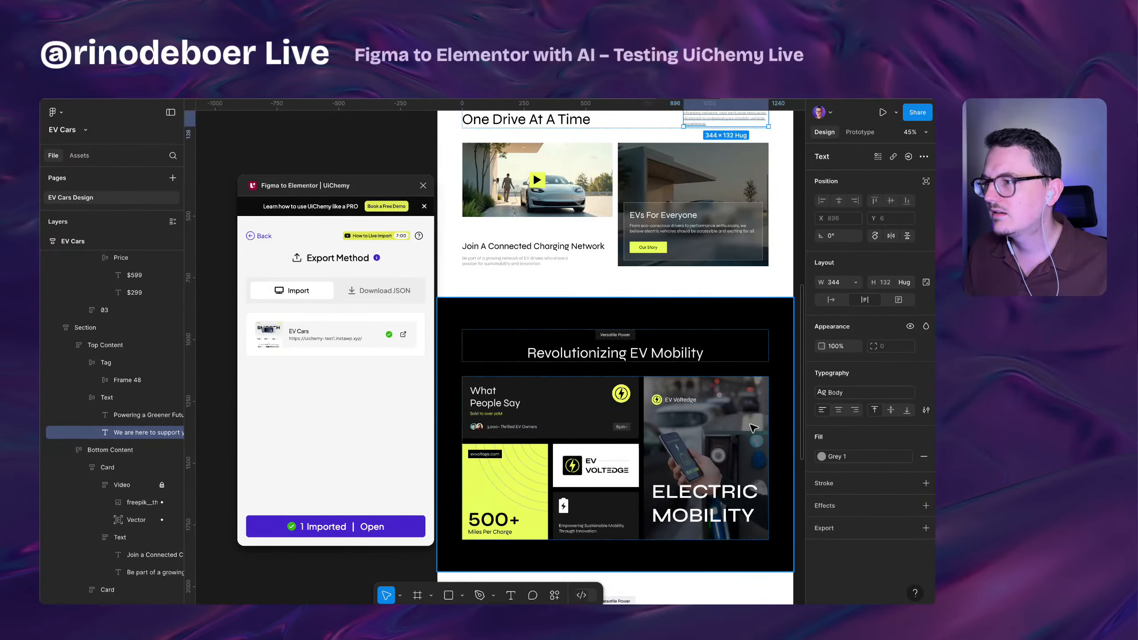
# - Inspect the fill properties of the Electric Mobility card in the Figma design
pyautogui.click(753, 439)
pyautogui.scroll(3, 752, 434)
pyautogui.scroll(-3, 751, 431)
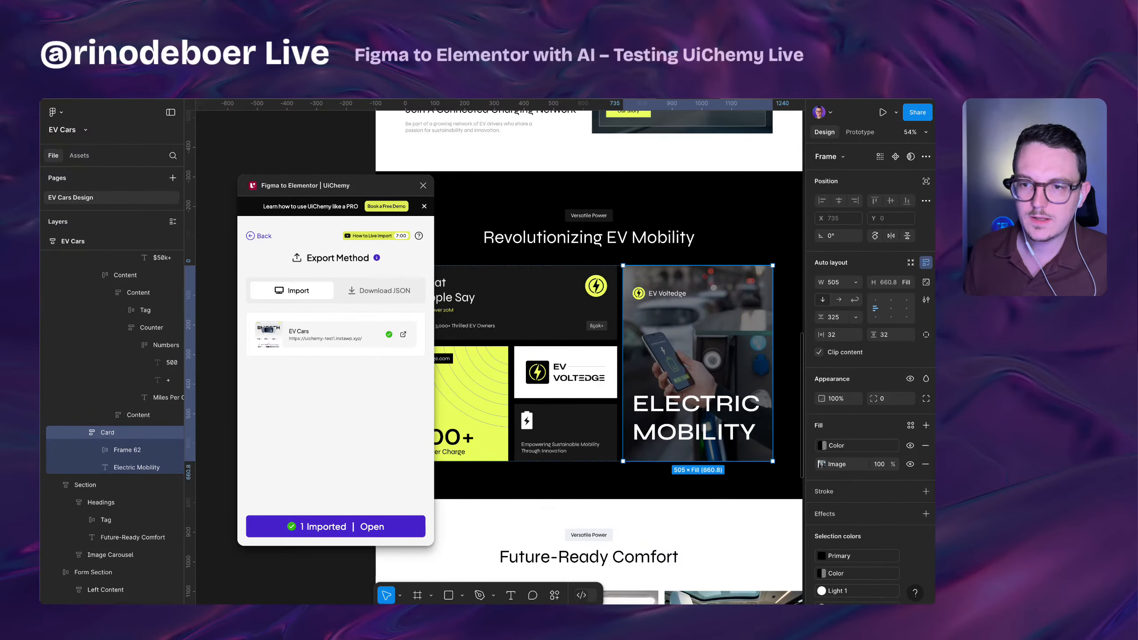
# - Switch to the EV Cars page's Elementor editor in Chrome and examine the Future-Ready Comfort section and its image carousel
pyautogui.press('super+Tab')
pyautogui.scroll(-8, 556, 384)
pyautogui.scroll(-5, 556, 381)
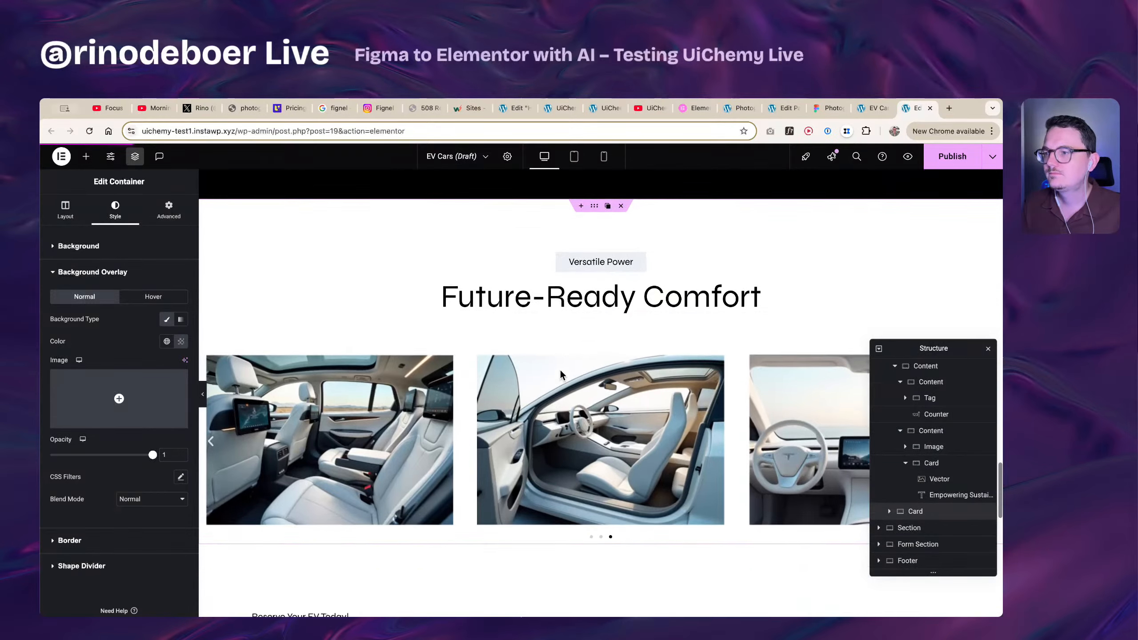
# - Inspect the content settings of the image carousel in the Future-Ready Comfort section
pyautogui.scroll(2, 603, 425)
pyautogui.scroll(1, 606, 417)
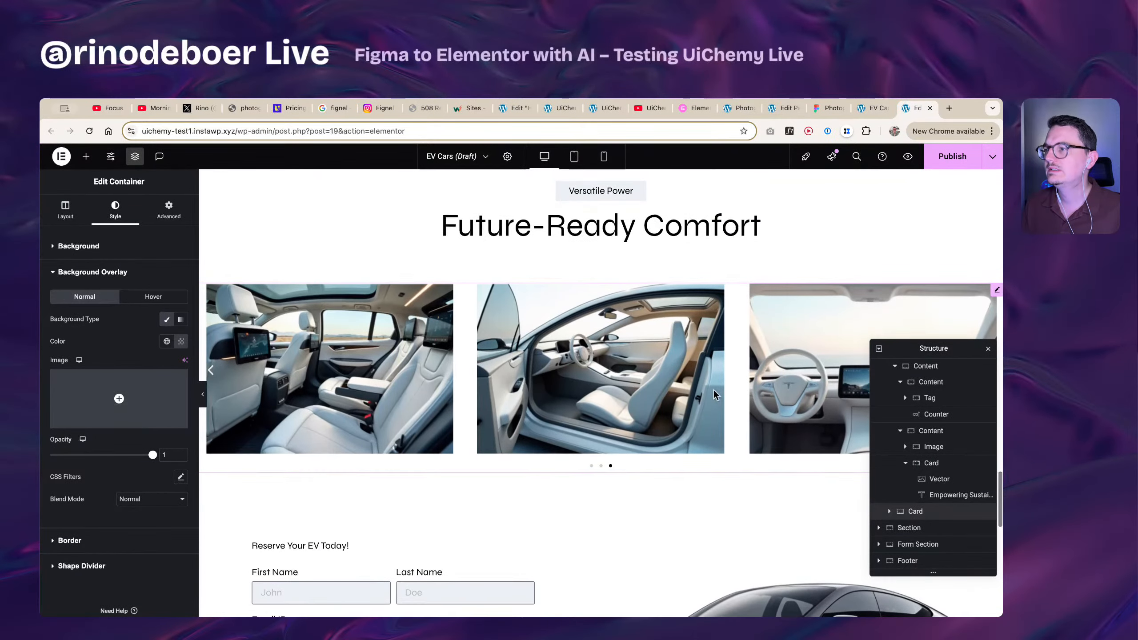
pyautogui.click(730, 383)
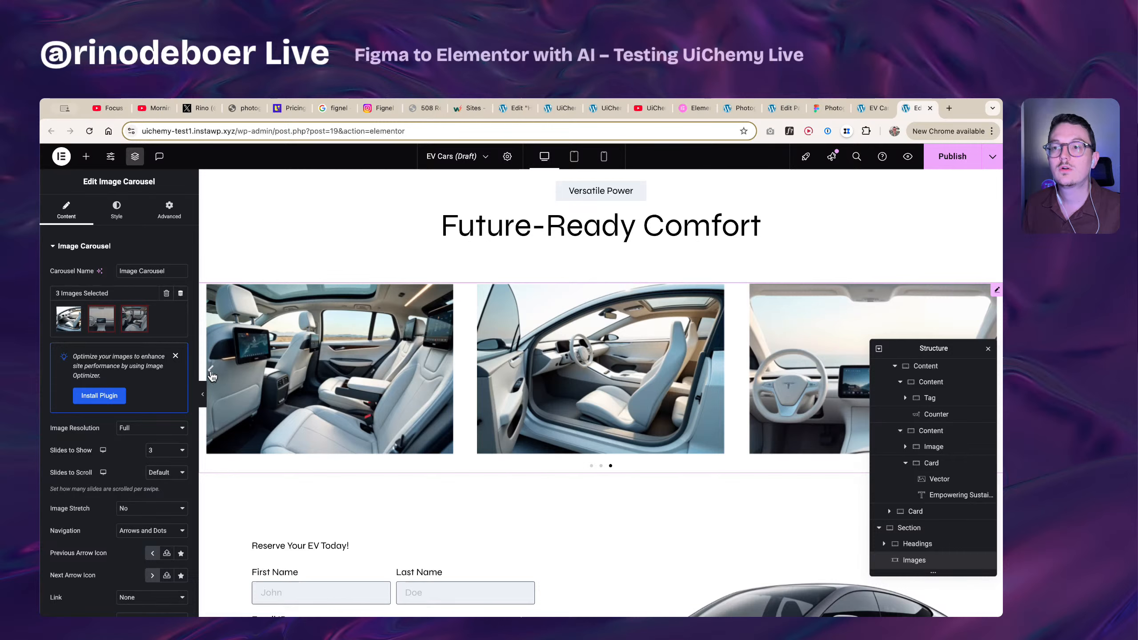
# - Inspect the reservation form and the style of its "Reserve Your EV Today!" heading, comparing the heading with its typography in Figma
pyautogui.scroll(-5, 601, 422)
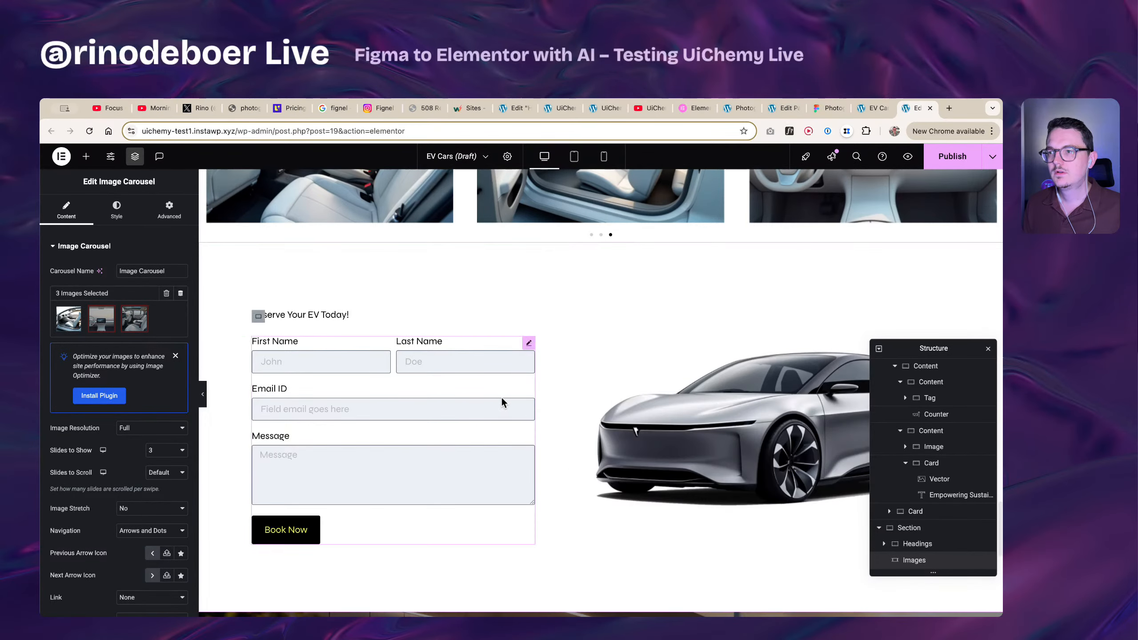
pyautogui.click(530, 343)
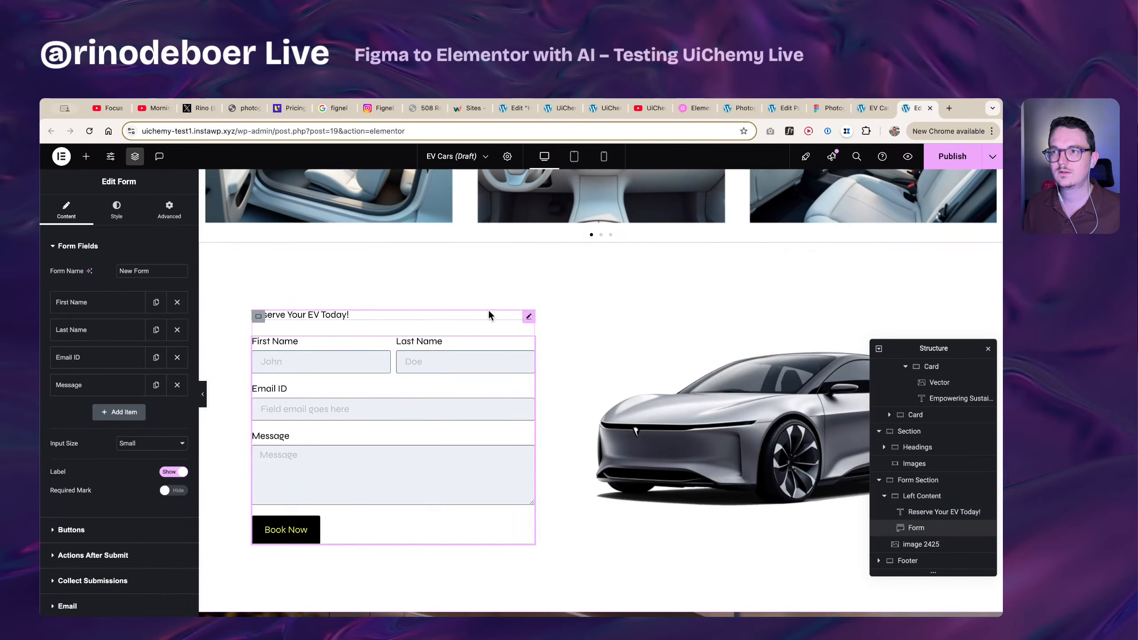
pyautogui.click(528, 316)
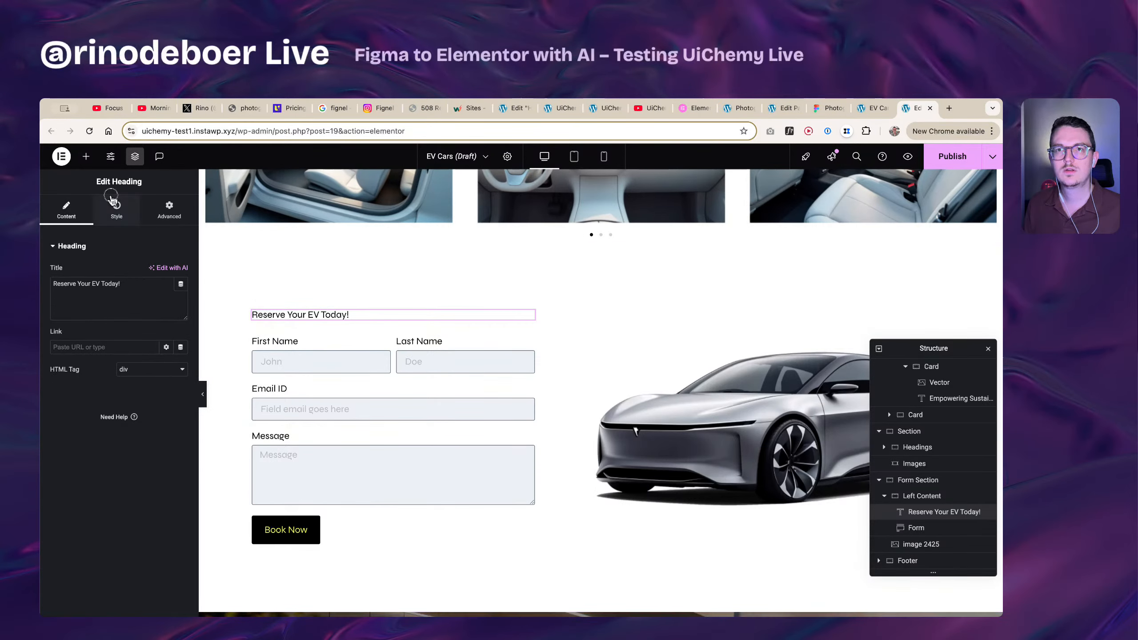
pyautogui.click(116, 210)
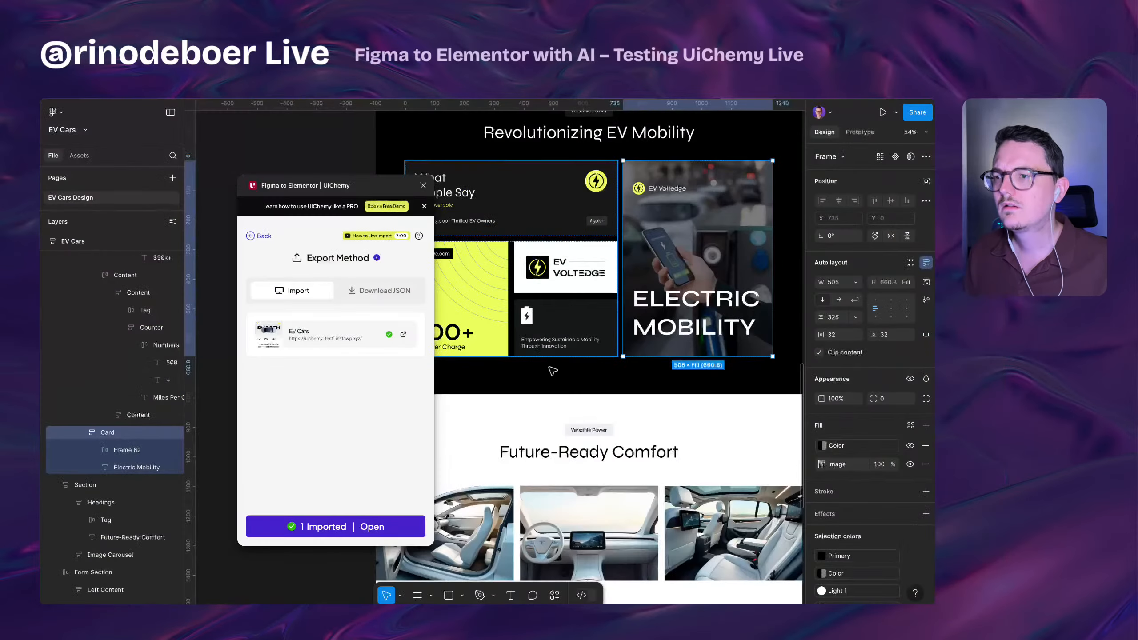
pyautogui.scroll(-5, 510, 354)
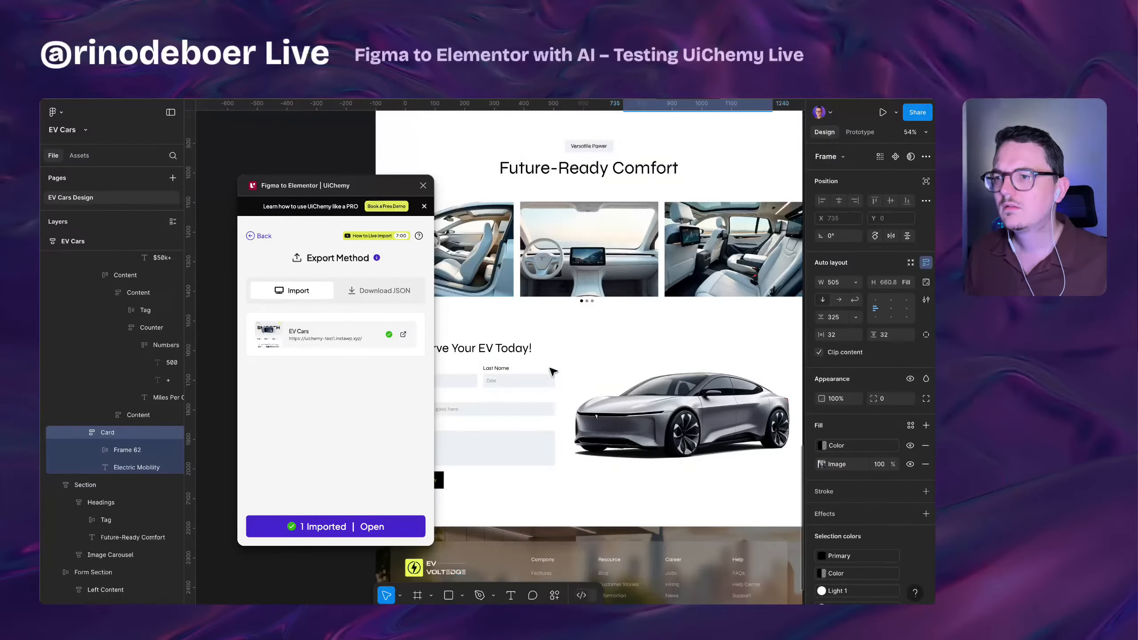
pyautogui.click(512, 352)
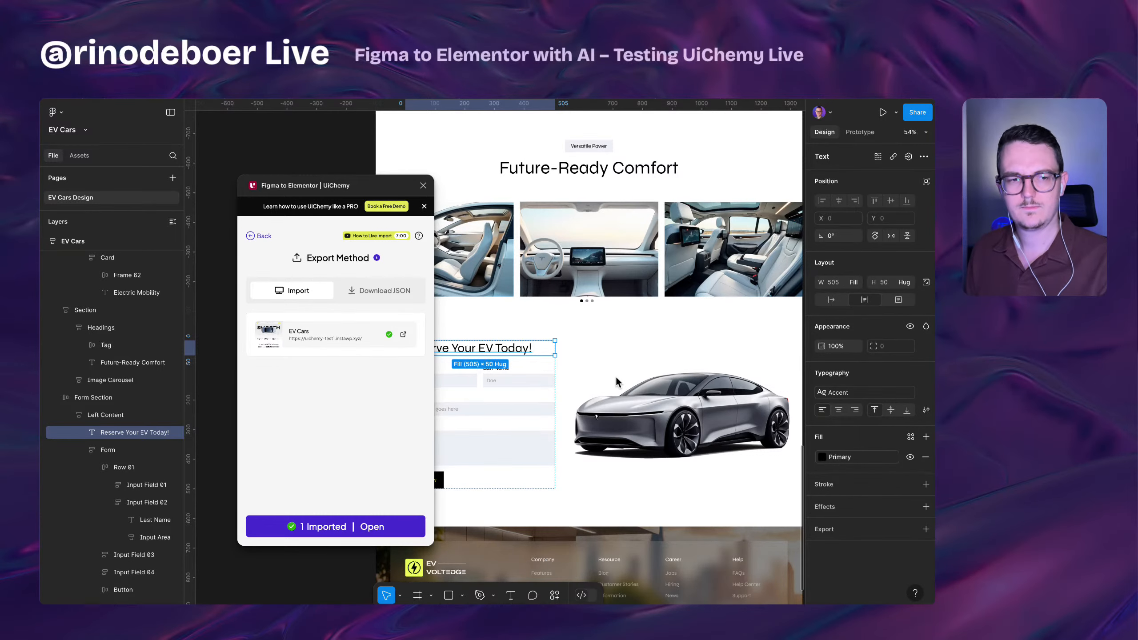
# - Switch to the Elementor editor in Chrome and inspect the footer content container's background and the Company link list's text style
pyautogui.scroll(-10, 600, 386)
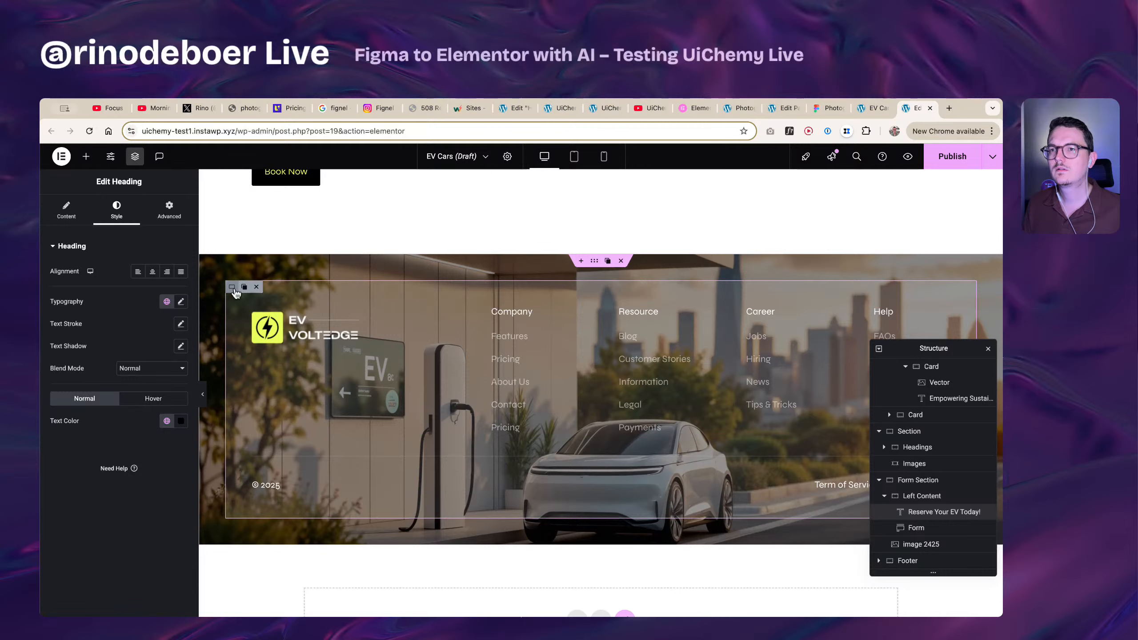
pyautogui.click(233, 289)
pyautogui.moveTo(941, 353); pyautogui.dragTo(868, 380)
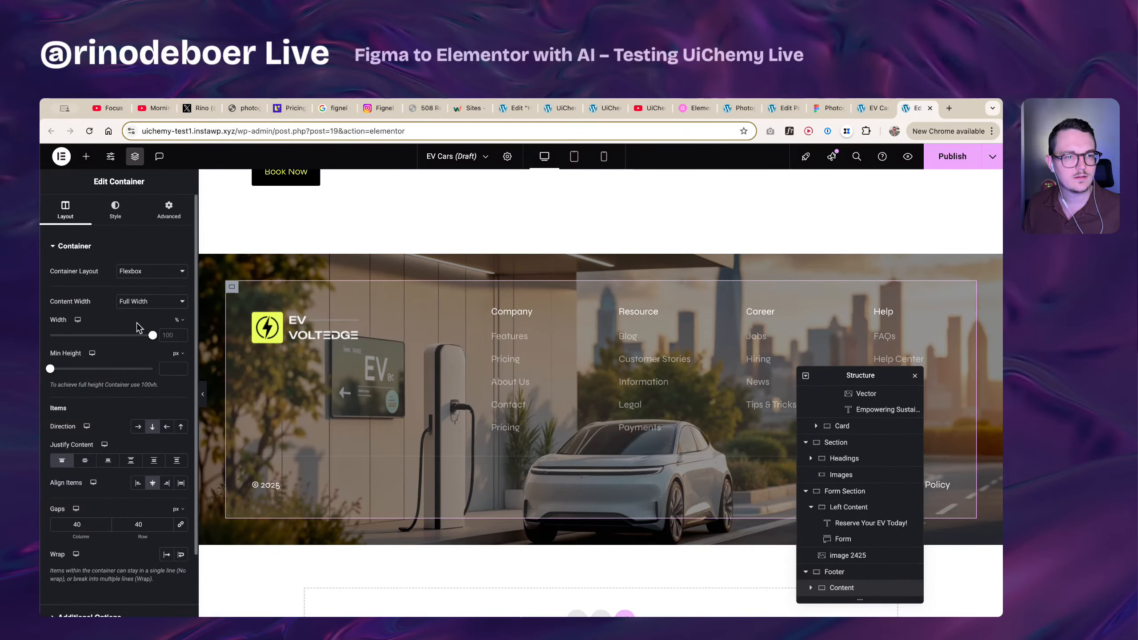
pyautogui.click(115, 211)
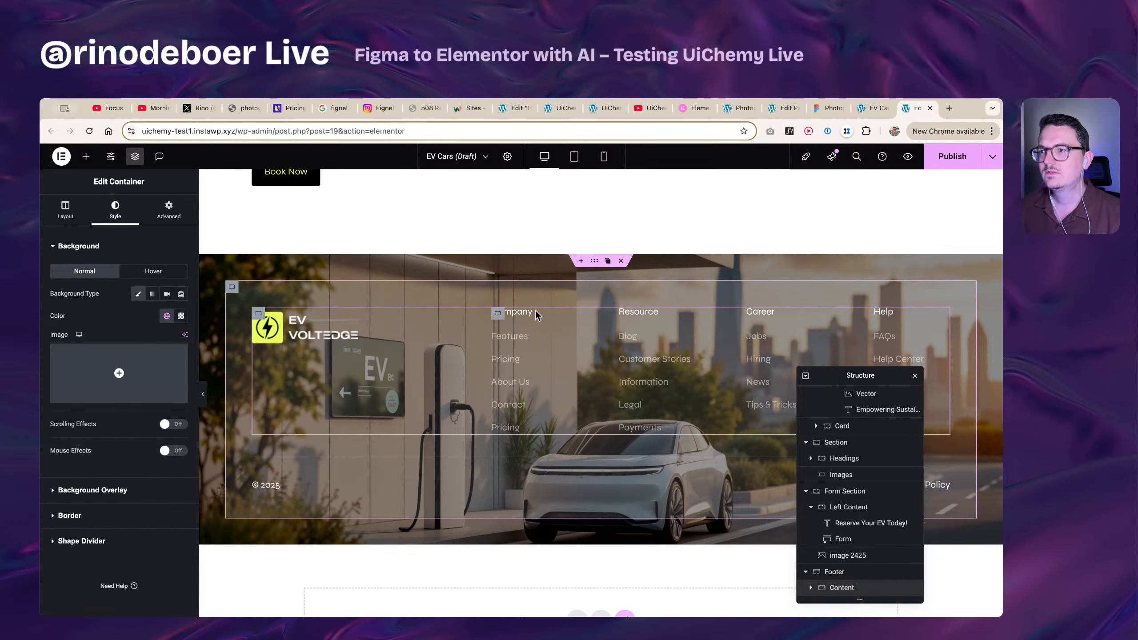
pyautogui.click(562, 336)
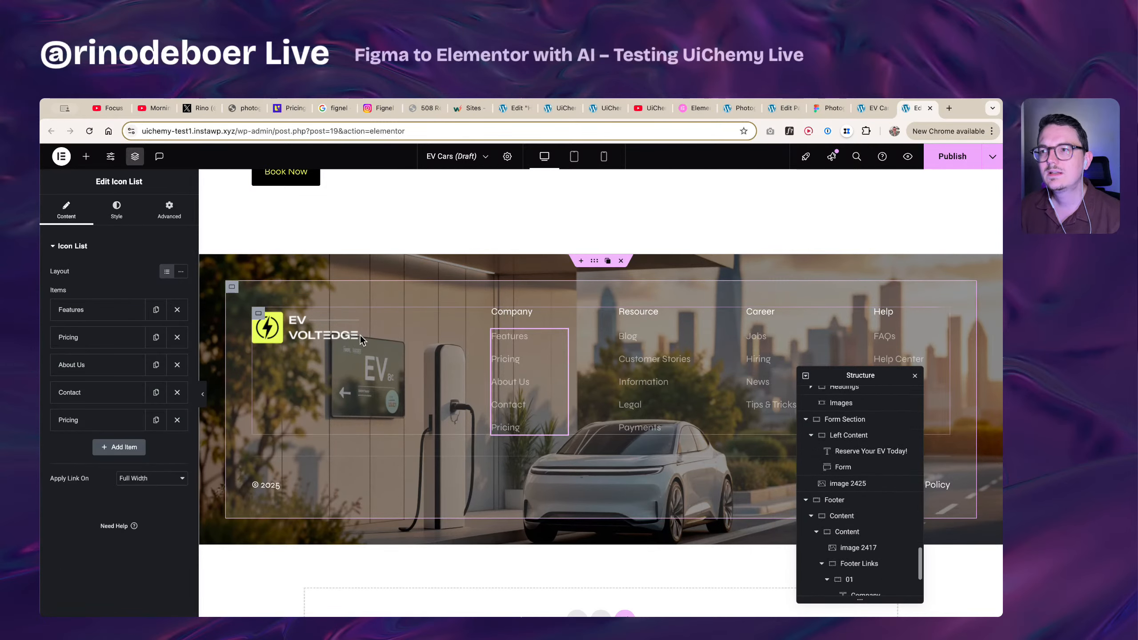
pyautogui.click(117, 211)
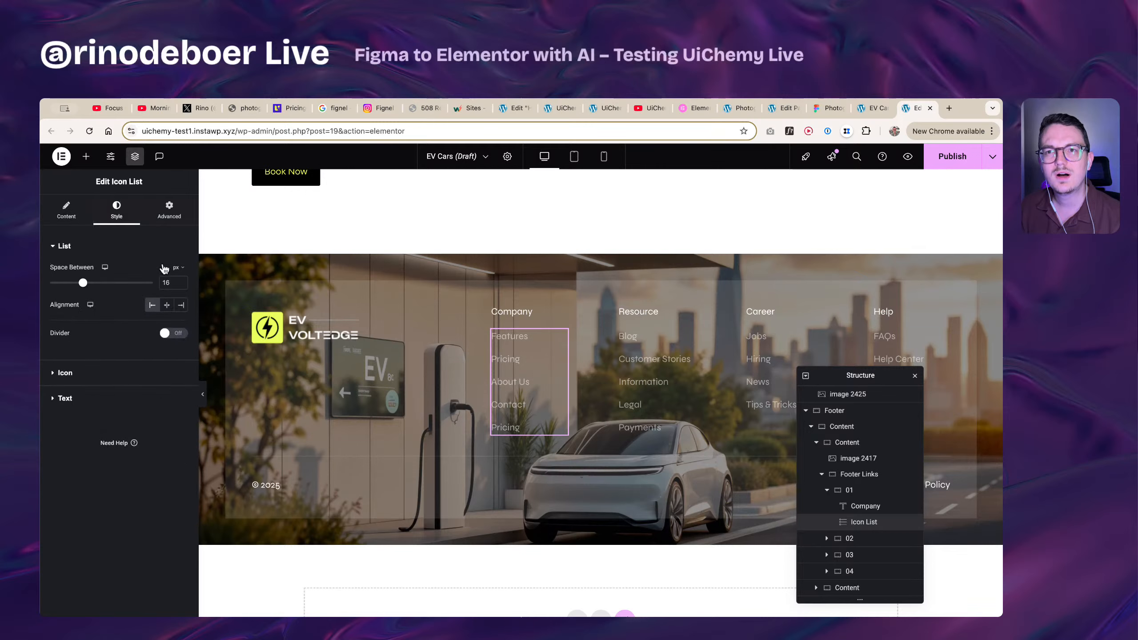
pyautogui.click(133, 396)
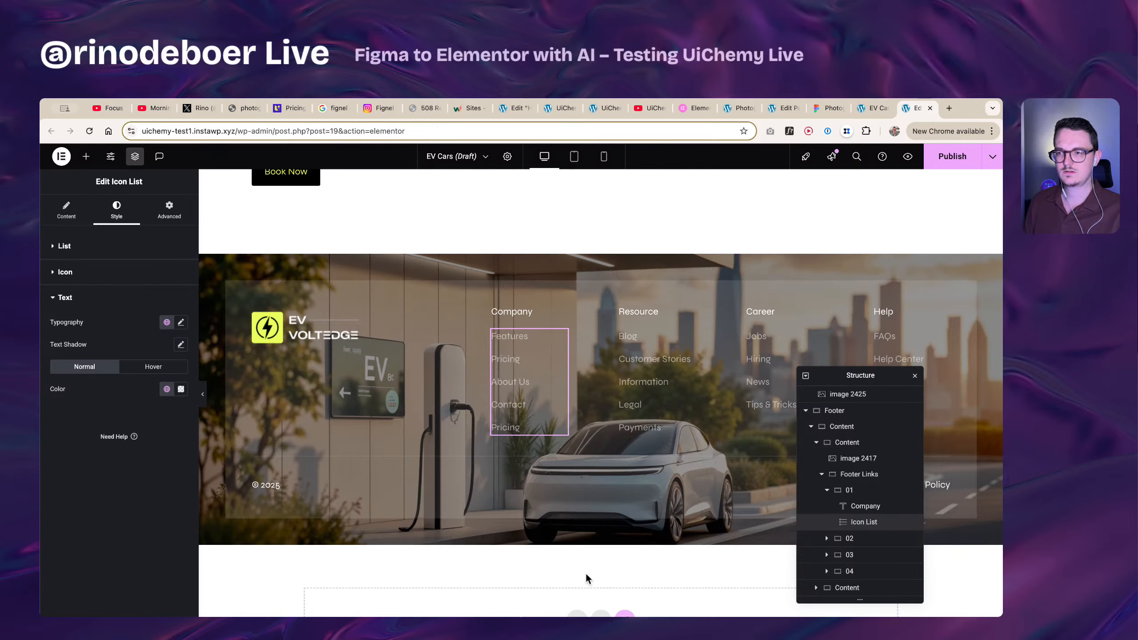
# - Compare the footer in the Figma design with the footer content container's background settings in the Elementor editor in Chrome
pyautogui.press('super+Tab')
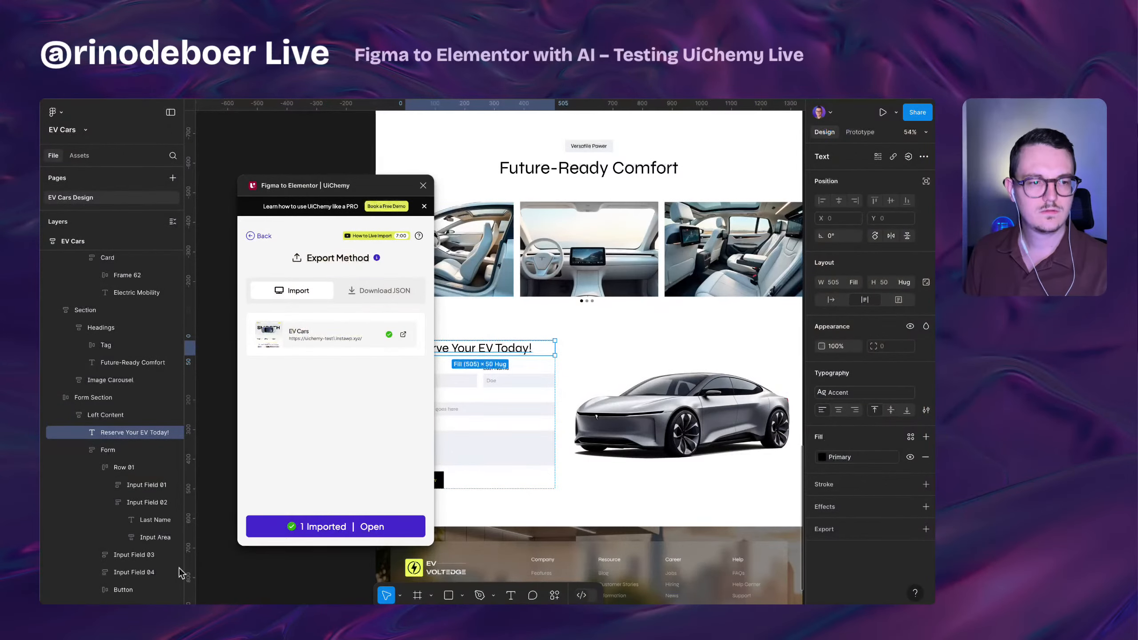
pyautogui.scroll(-3, 564, 458)
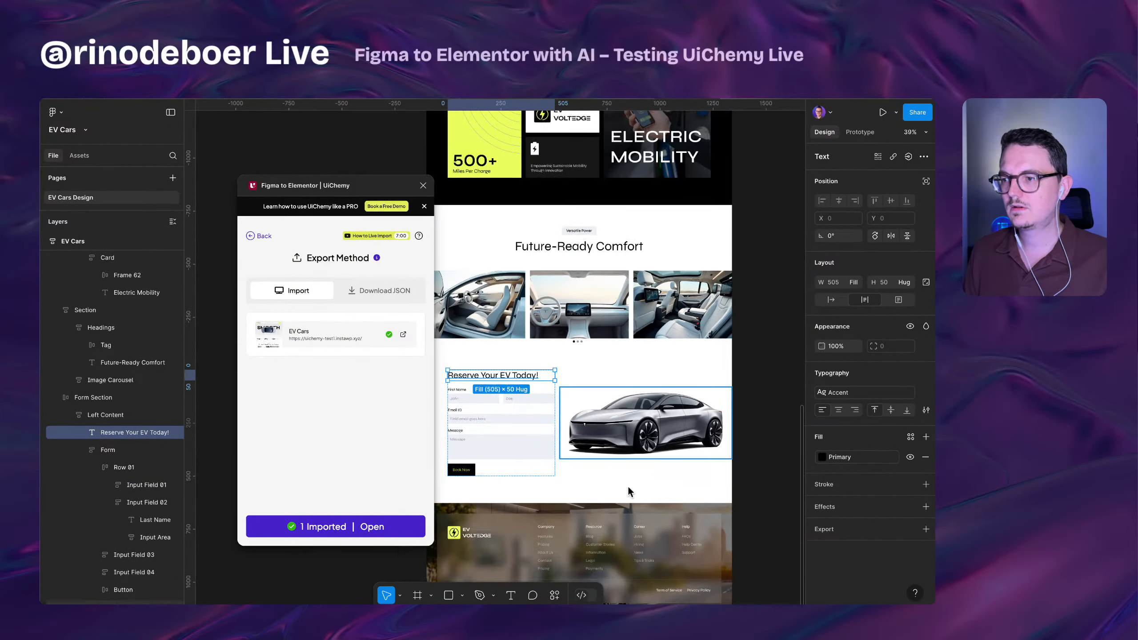
pyautogui.click(755, 507)
pyautogui.scroll(-3, 717, 520)
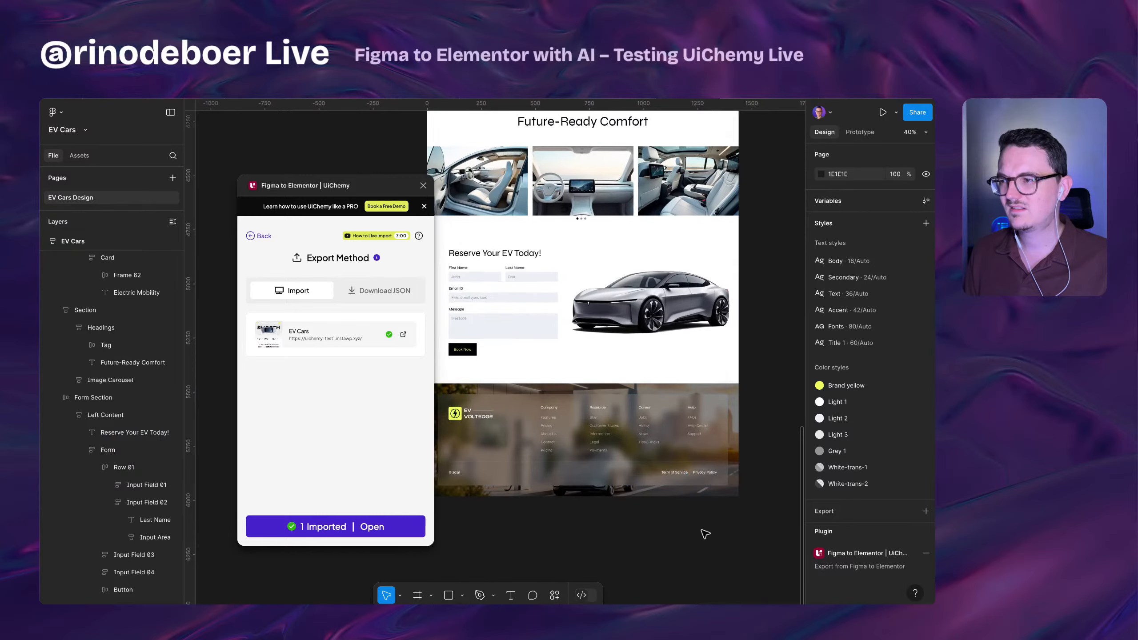
pyautogui.scroll(-2, 705, 534)
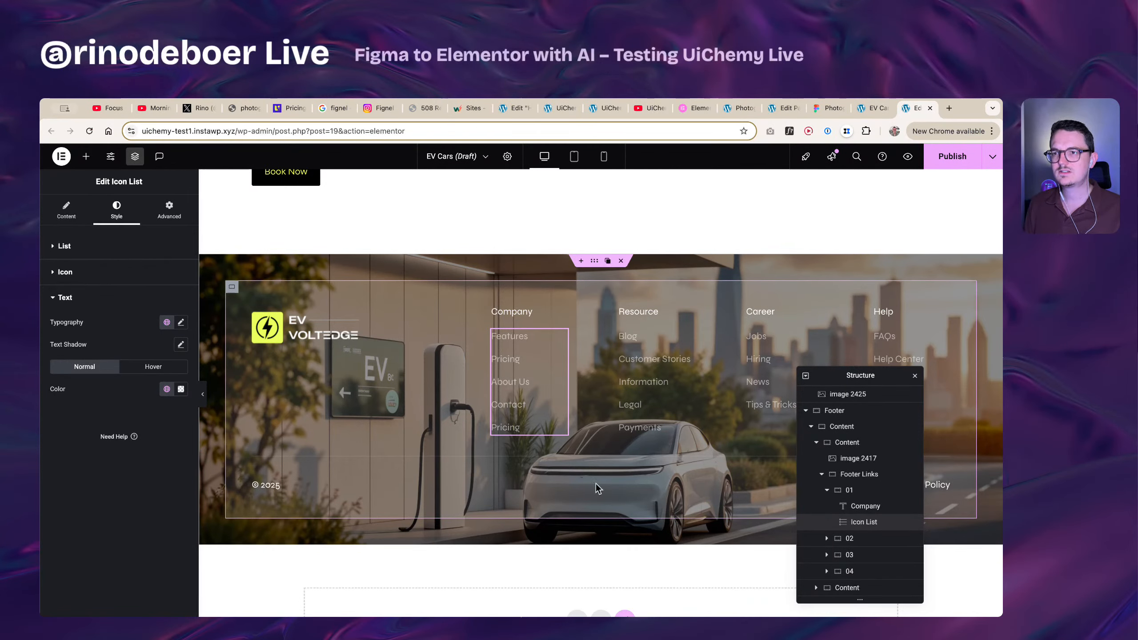
pyautogui.click(232, 288)
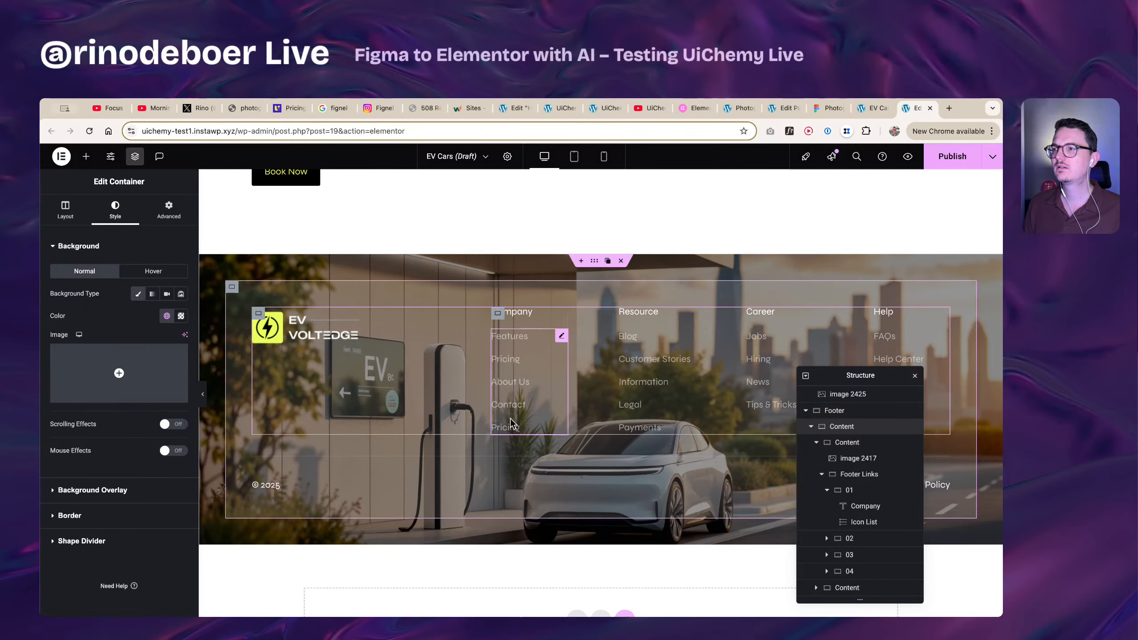
pyautogui.scroll(6, 510, 424)
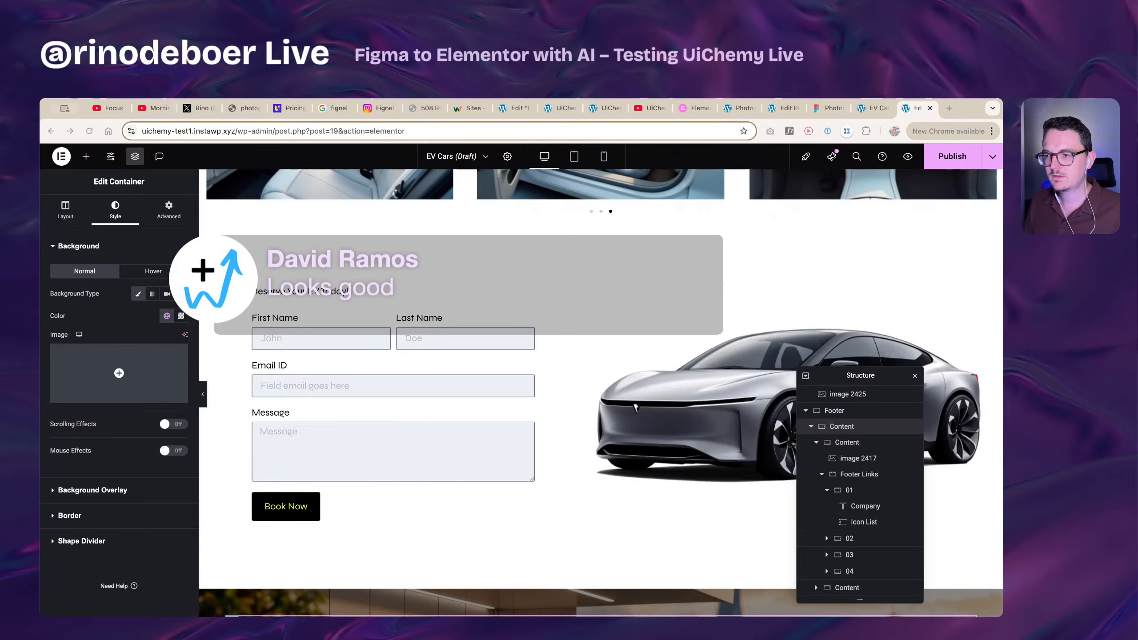
# - Switch to Figma, view the EV Cars frame from footer to hero, and reposition the UiChemy plugin window beside it
pyautogui.press('super+Tab')
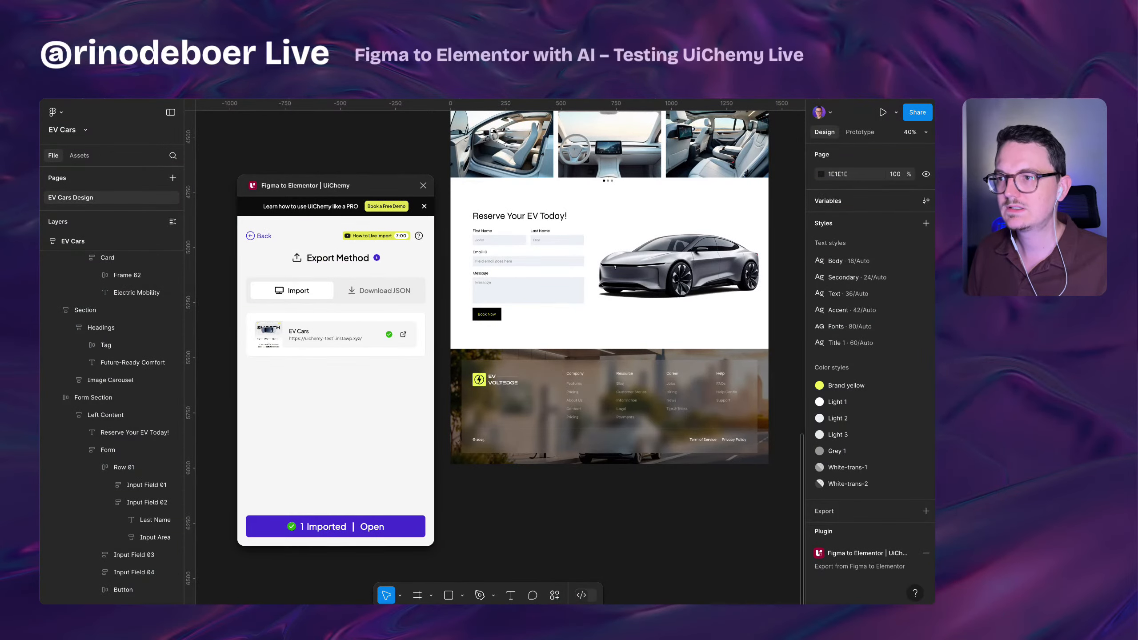
pyautogui.scroll(-5, 554, 428)
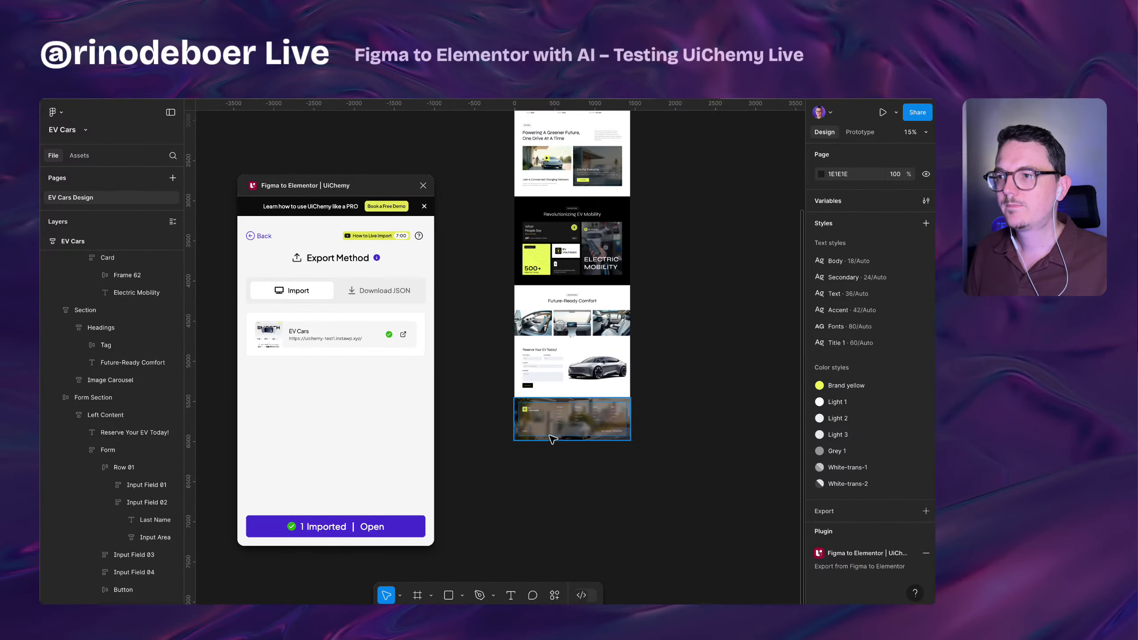
pyautogui.moveTo(606, 459); pyautogui.dragTo(523, 532)
pyautogui.moveTo(581, 343); pyautogui.dragTo(598, 582)
pyautogui.moveTo(598, 301); pyautogui.dragTo(622, 234)
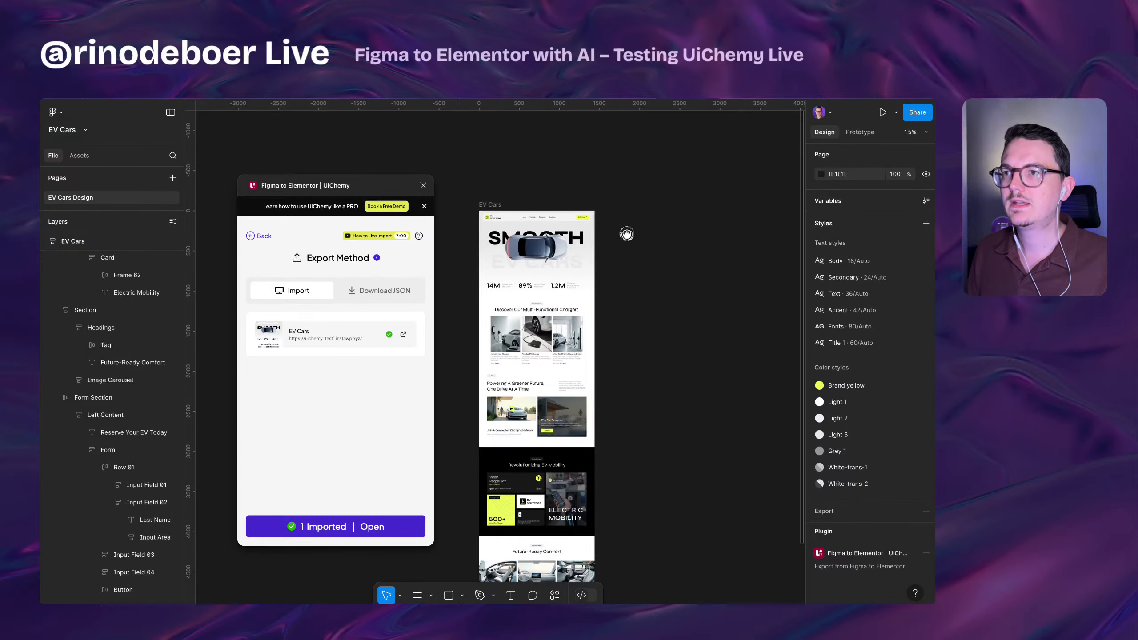
pyautogui.moveTo(516, 178); pyautogui.dragTo(521, 278)
pyautogui.moveTo(425, 199); pyautogui.dragTo(448, 328)
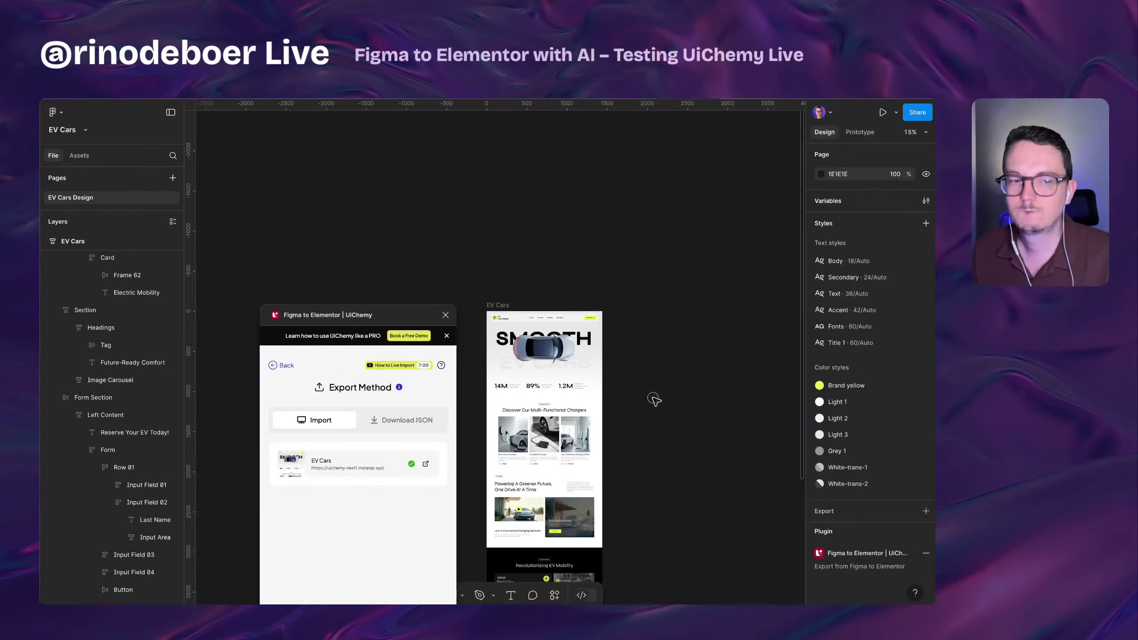
# - Inspect the auto layout of the Discover Our Multi-Functional Chargers section, deselect it, and move the UiChemy window clear of the page frame
pyautogui.scroll(3, 526, 416)
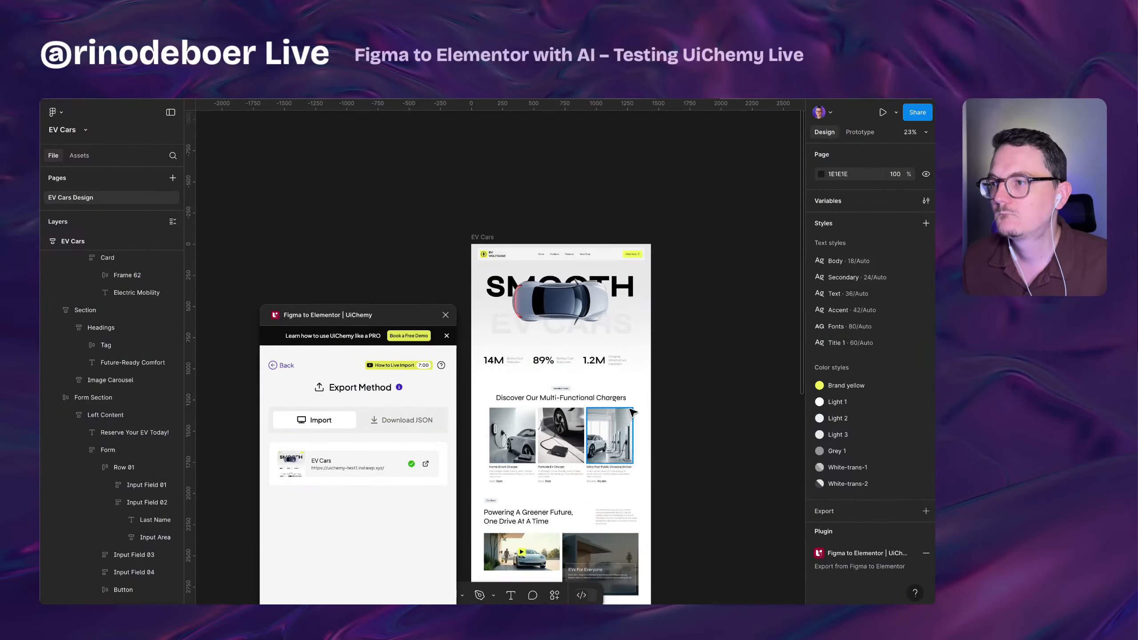
pyautogui.scroll(1, 527, 416)
pyautogui.click(492, 372)
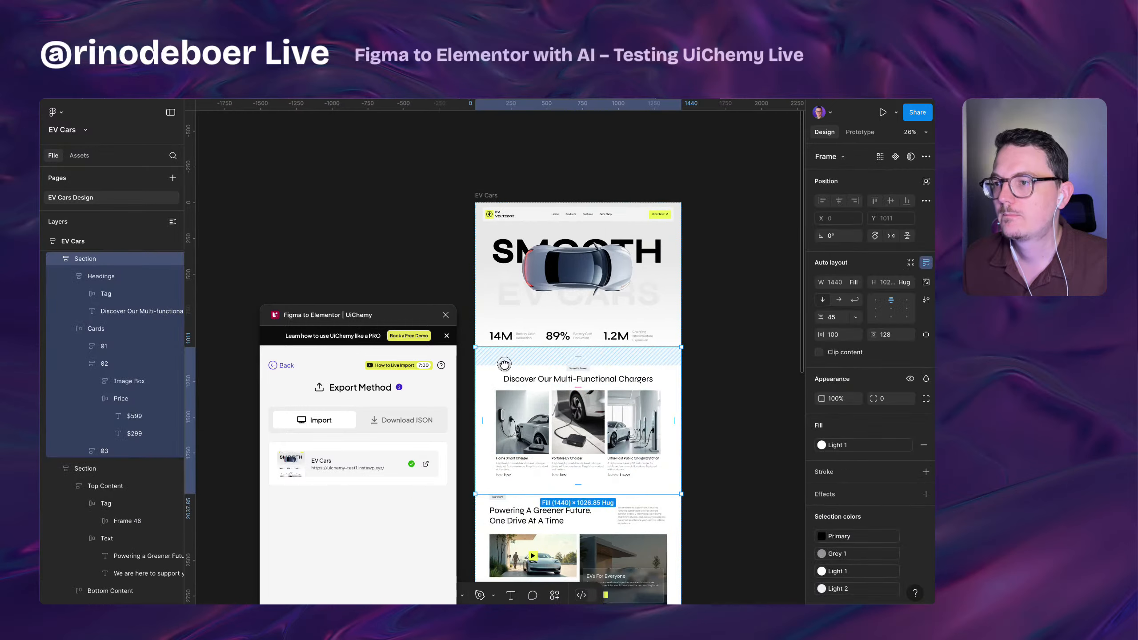
pyautogui.scroll(2, 492, 372)
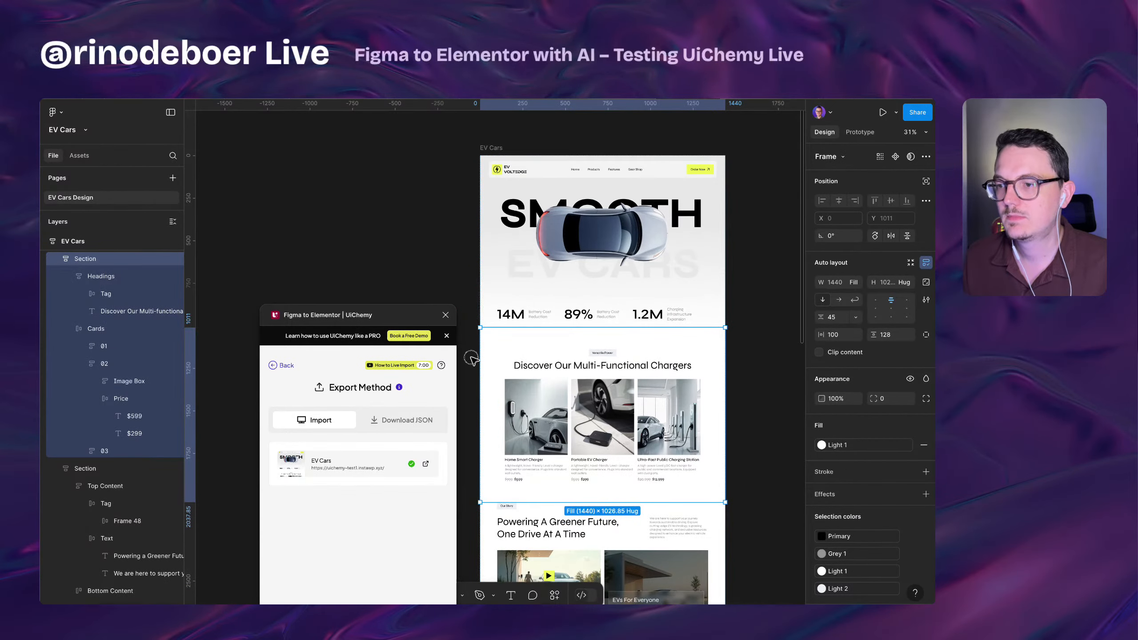
pyautogui.click(471, 505)
pyautogui.moveTo(386, 312); pyautogui.dragTo(322, 287)
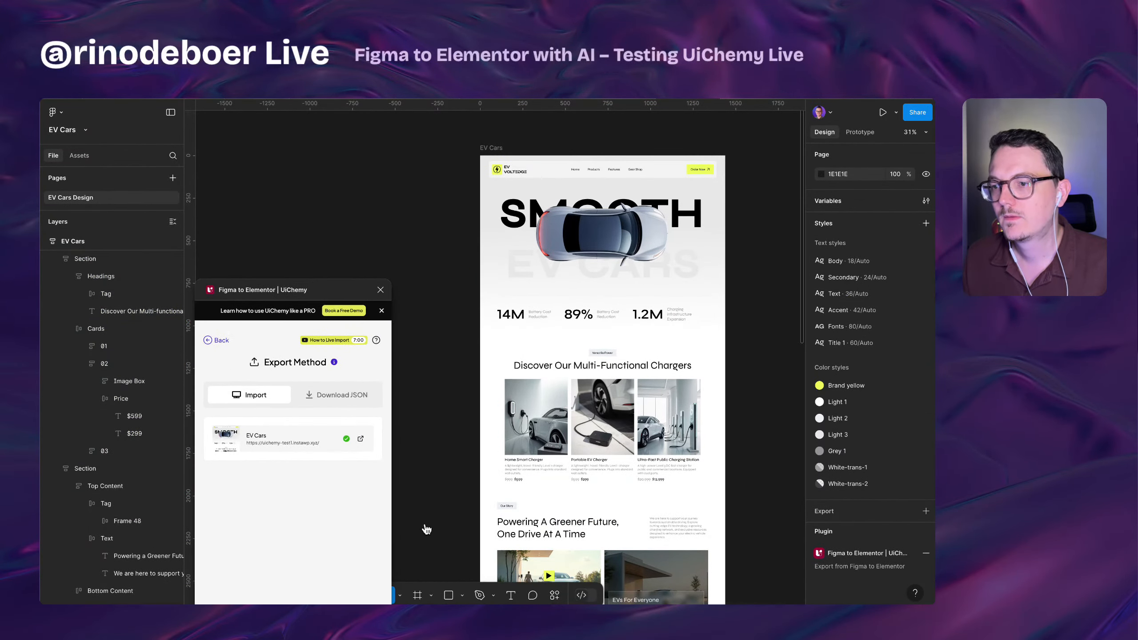
pyautogui.click(448, 595)
pyautogui.scroll(2, 554, 364)
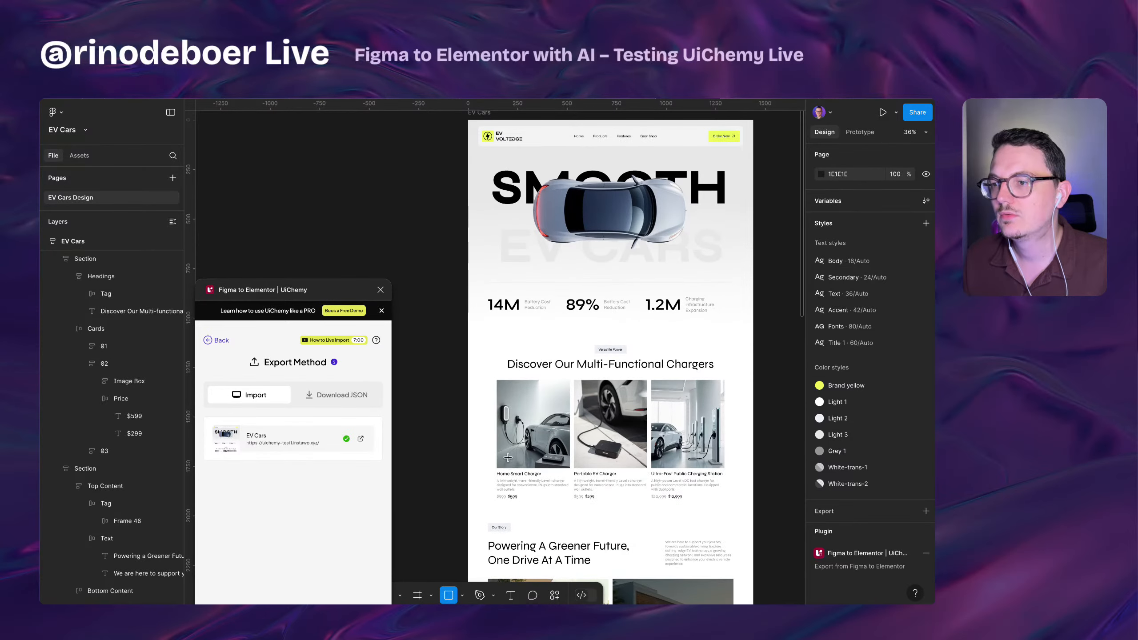
pyautogui.scroll(-3, 509, 461)
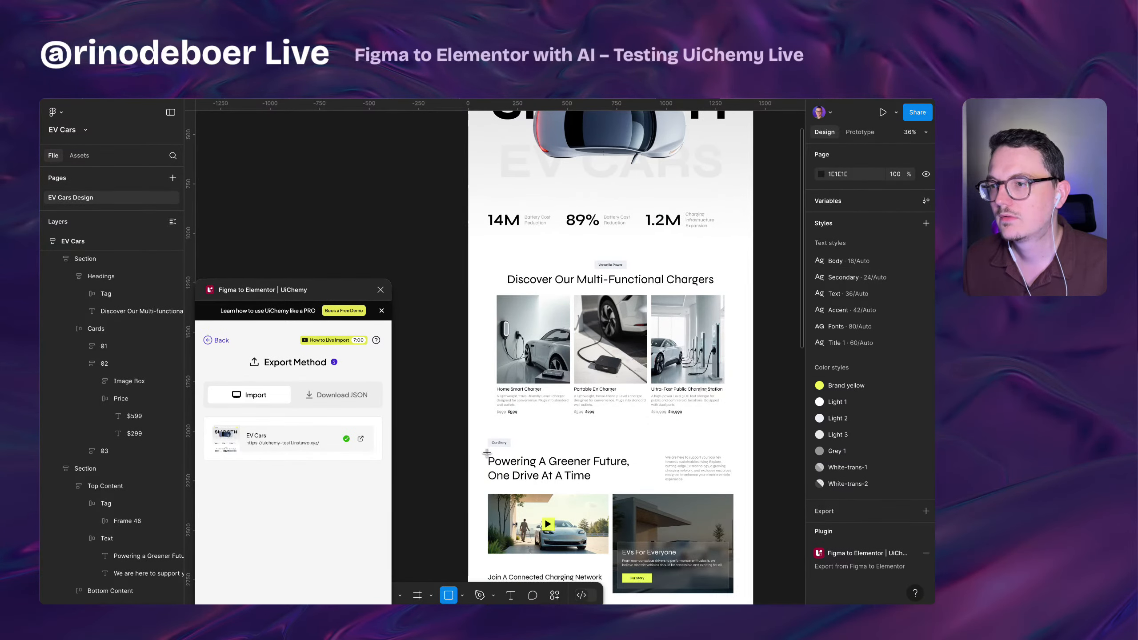
pyautogui.press('Escape')
# - Inspect the width and auto layout of the Top Content frame in the Powering A Greener Future section
pyautogui.doubleClick(508, 469)
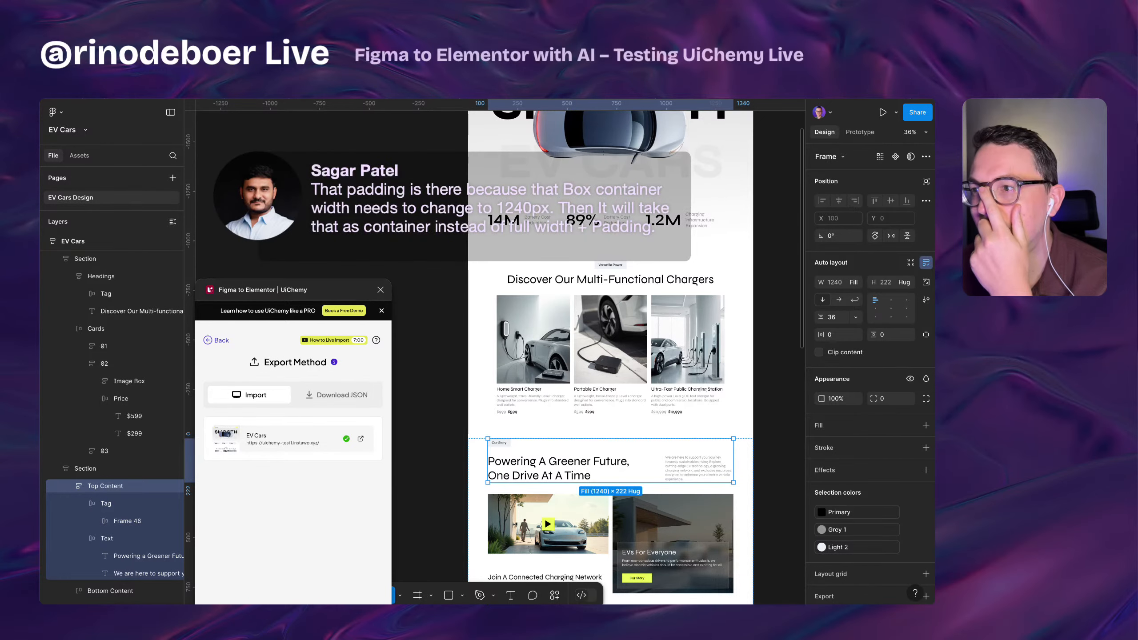
pyautogui.scroll(3, 506, 391)
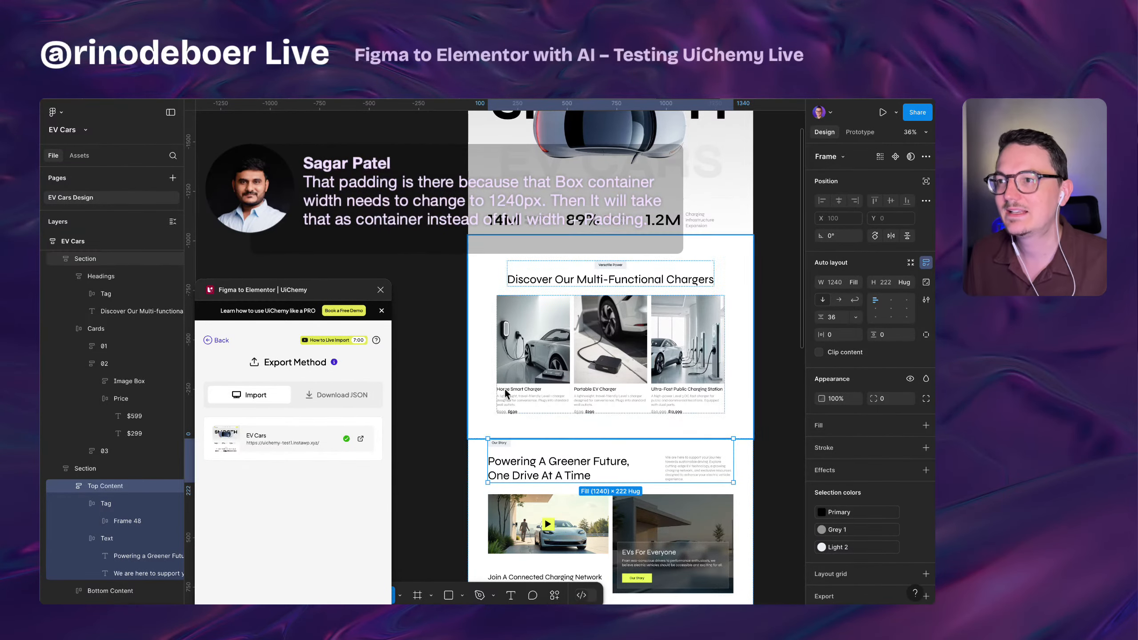
pyautogui.scroll(3, 509, 393)
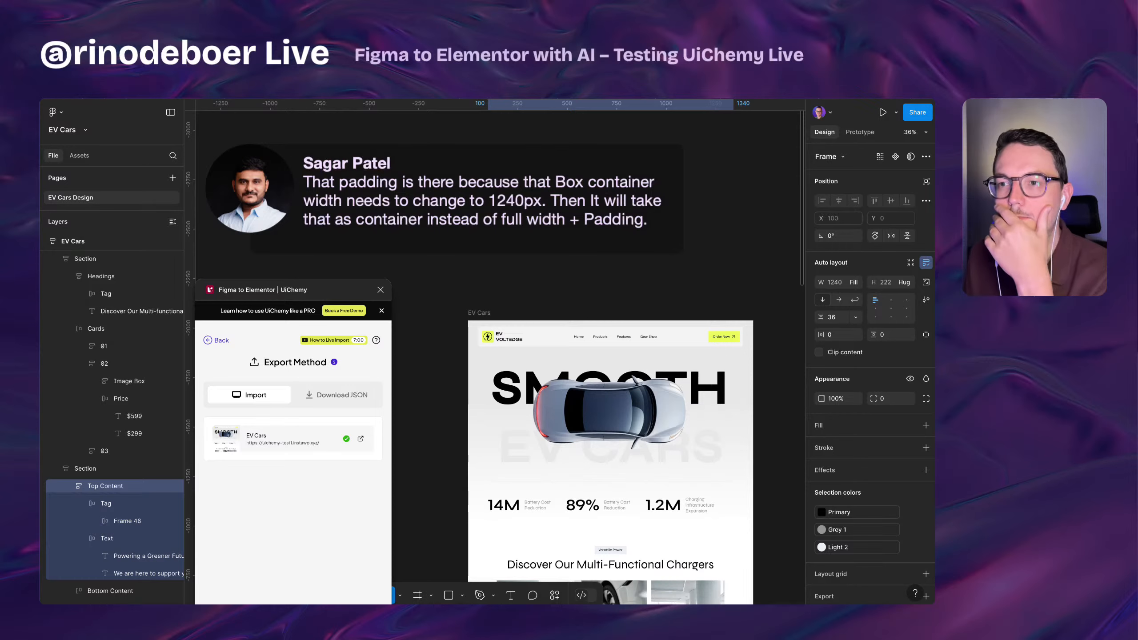
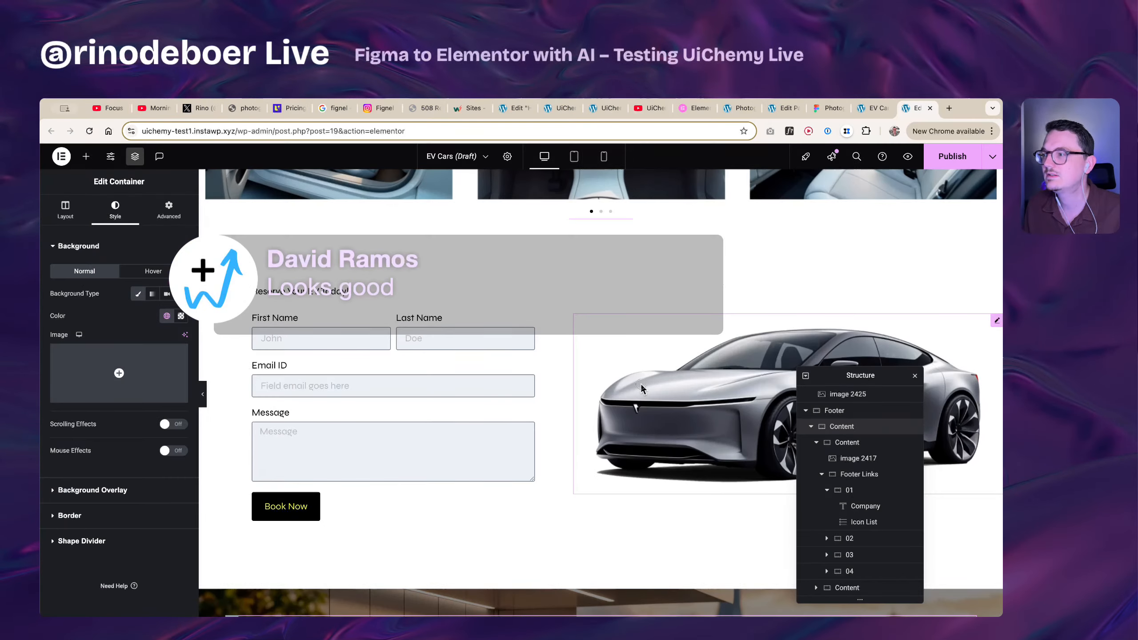
# - Check the custom CSS of the car image beside the reservation form
pyautogui.click(640, 384)
pyautogui.click(169, 209)
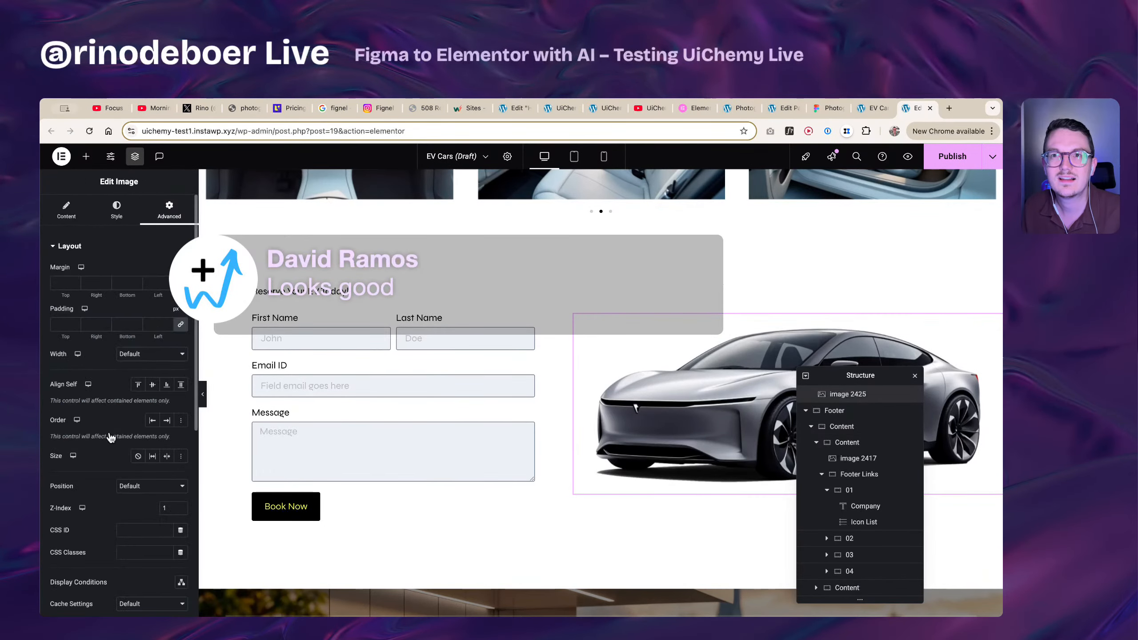
pyautogui.scroll(-8, 110, 434)
pyautogui.click(123, 541)
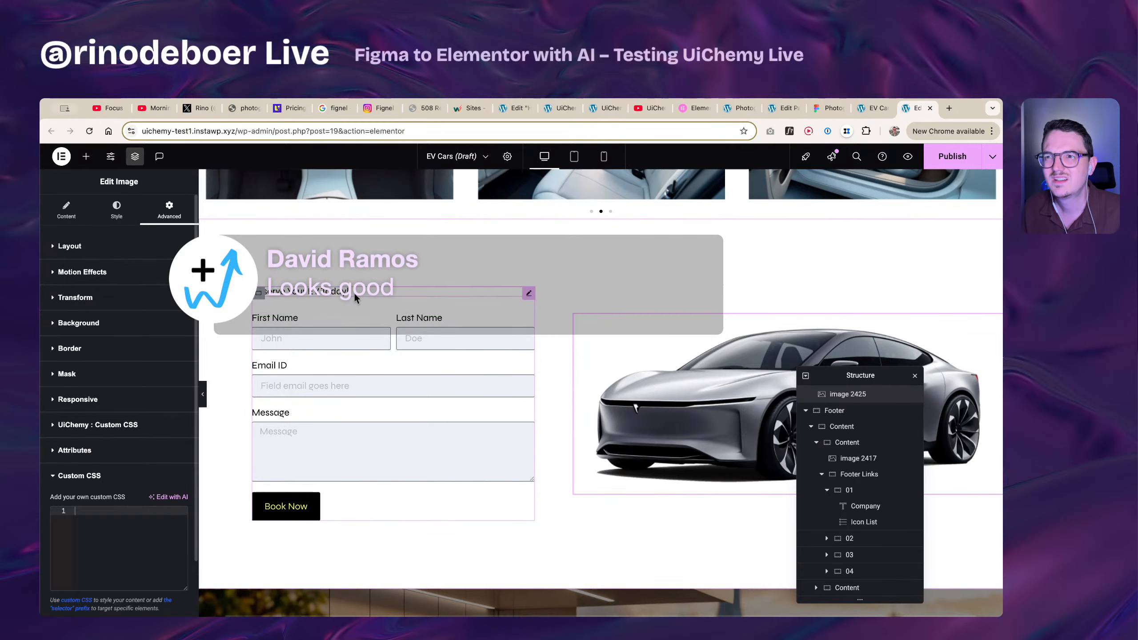
# - Check the custom CSS of the reservation form widget
pyautogui.click(527, 320)
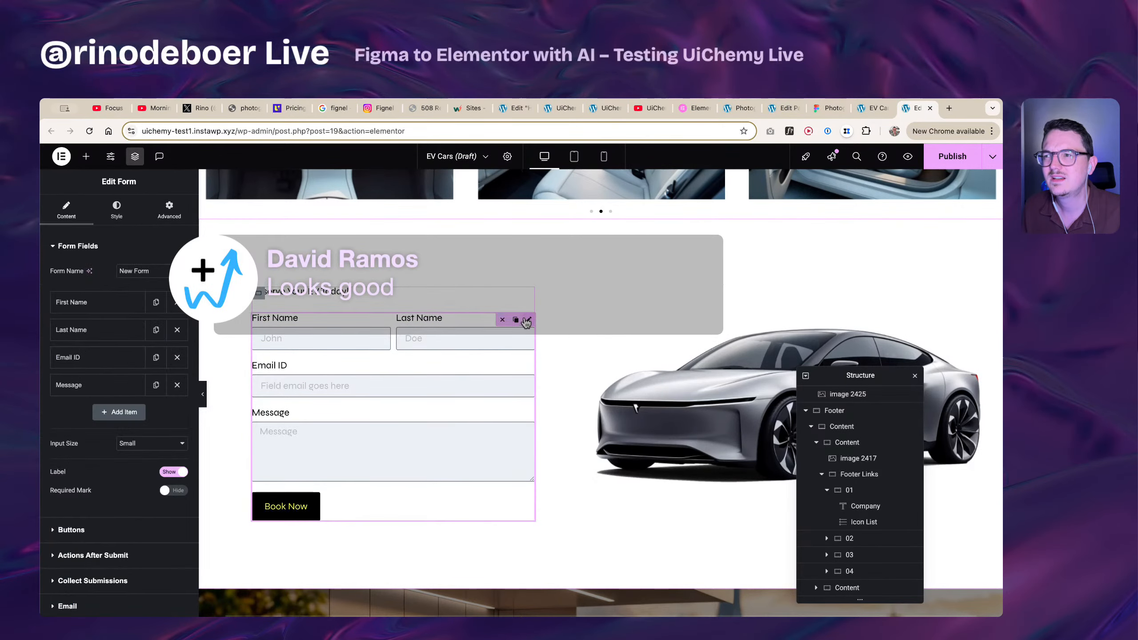
pyautogui.click(169, 209)
pyautogui.scroll(-5, 116, 448)
pyautogui.click(103, 540)
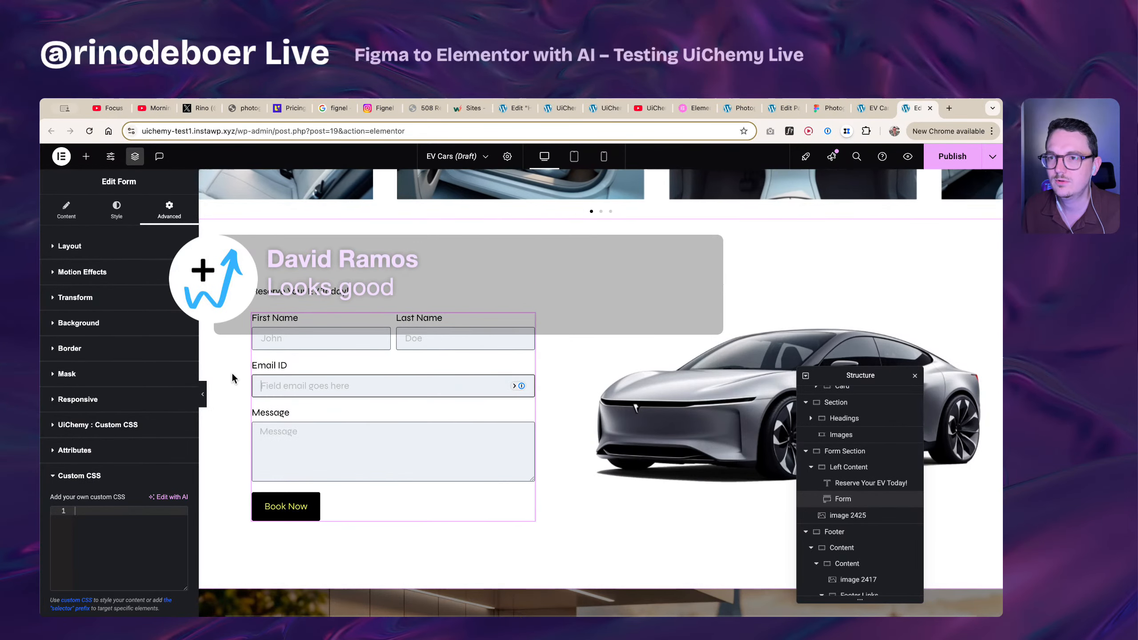
# - Try the form's First Name, Last Name and Email ID fields on the canvas to examine their focus behaviour
pyautogui.scroll(-3, 240, 368)
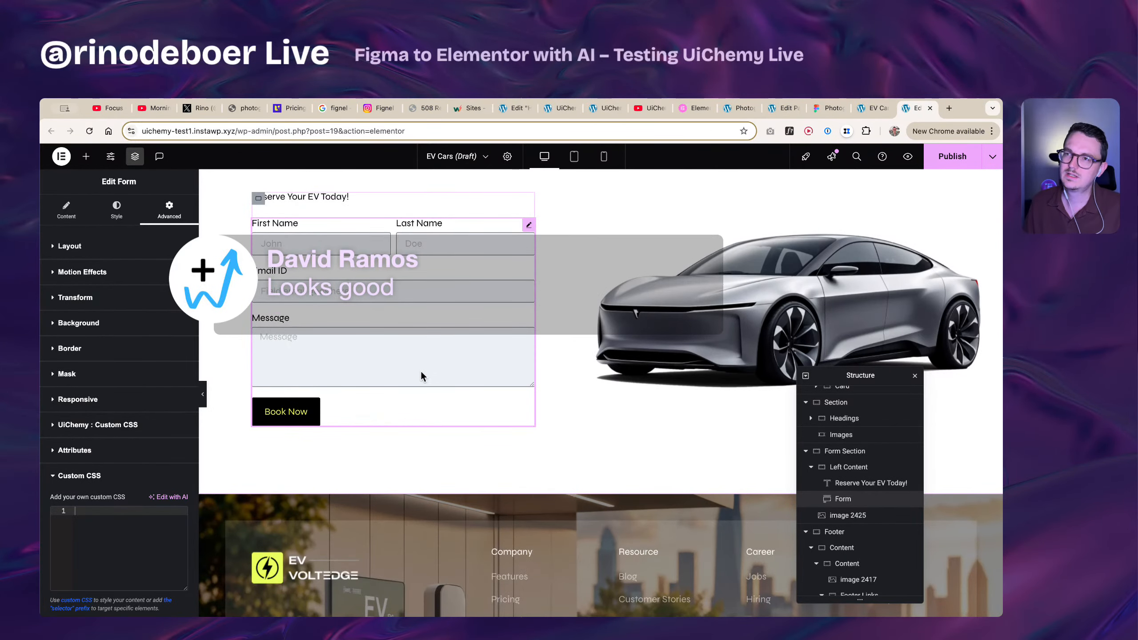
pyautogui.click(478, 252)
pyautogui.click(312, 245)
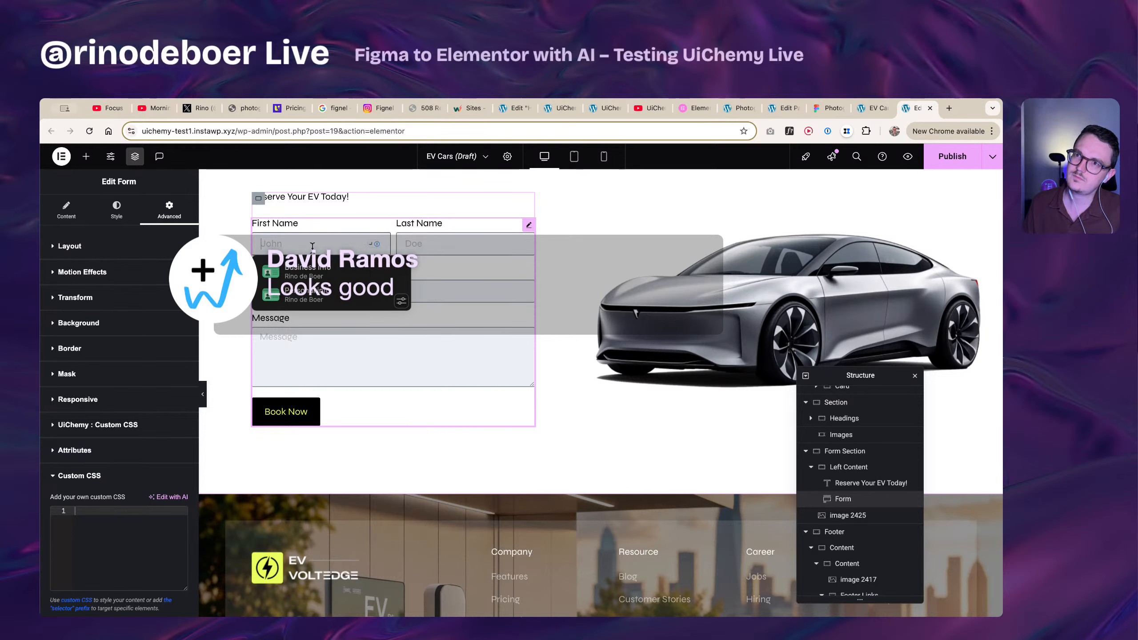
pyautogui.scroll(1, 312, 301)
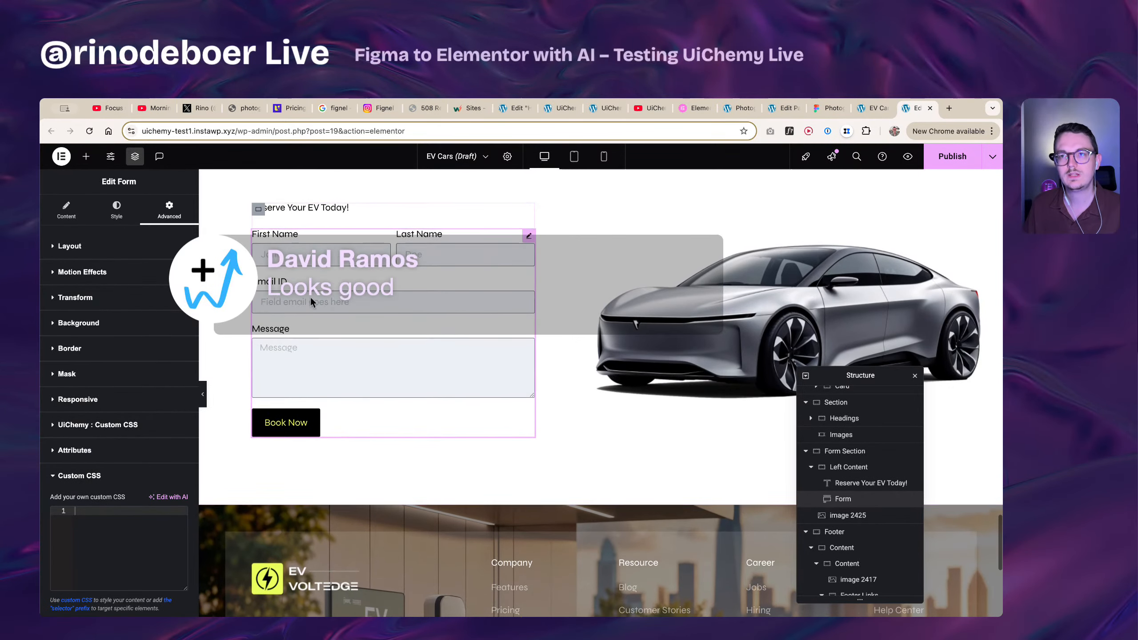
pyautogui.scroll(1, 312, 302)
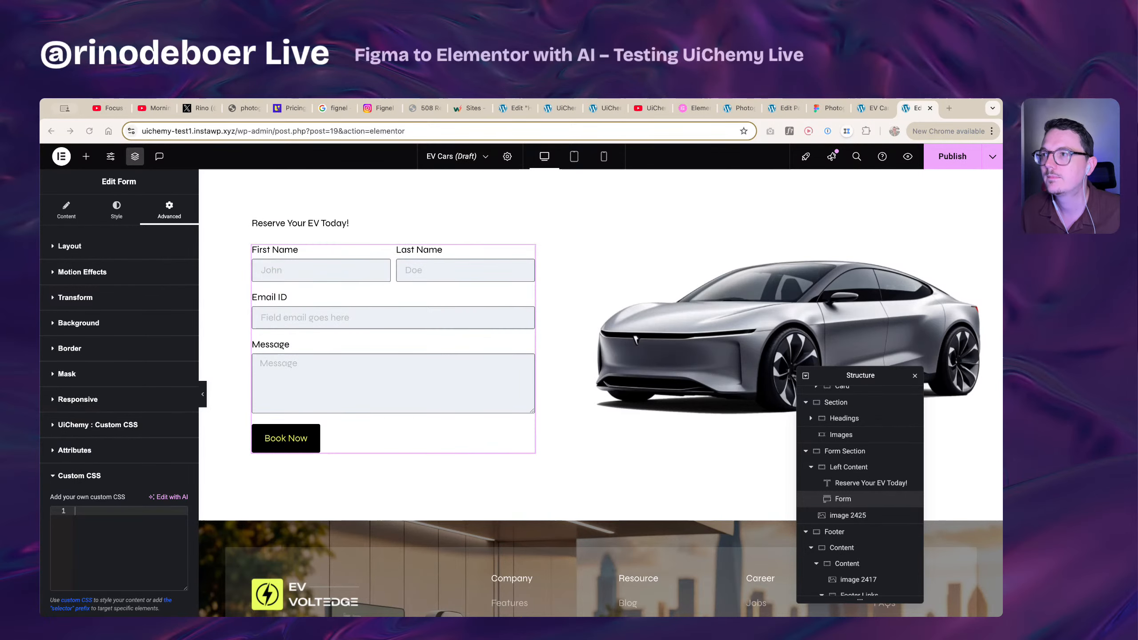
pyautogui.scroll(1, 360, 309)
pyautogui.click(360, 297)
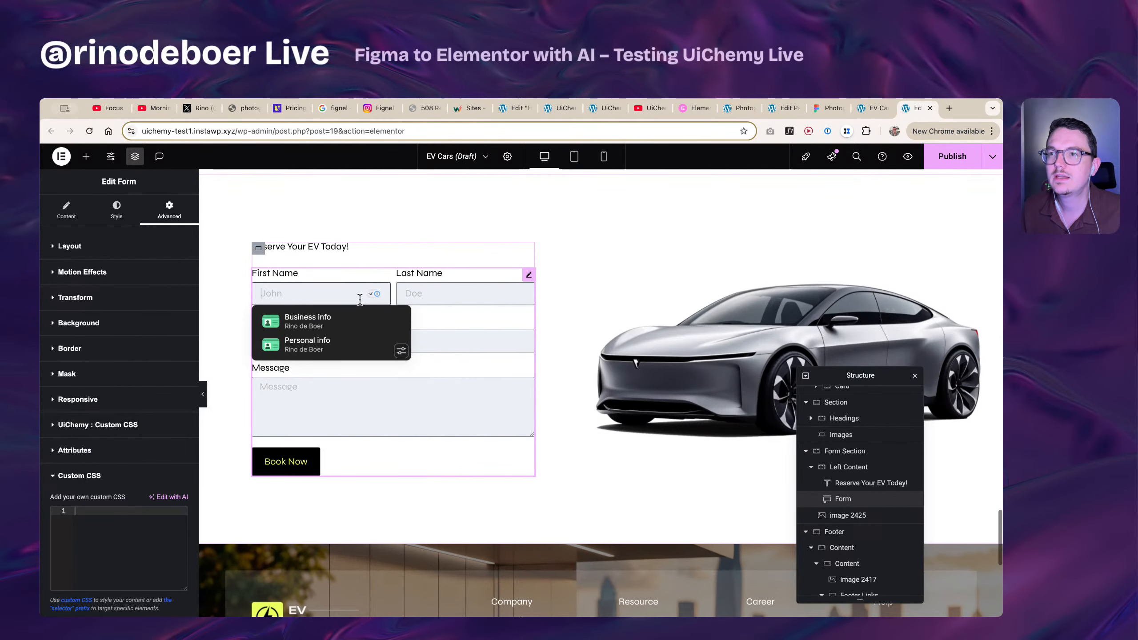
pyautogui.click(437, 298)
pyautogui.click(344, 346)
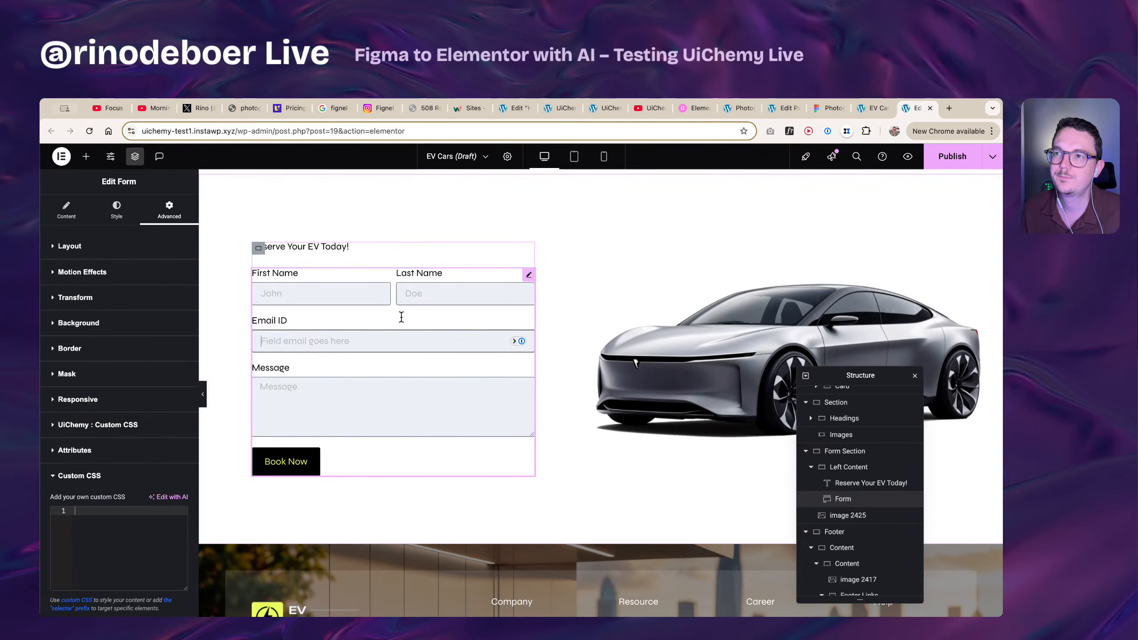
pyautogui.click(425, 294)
pyautogui.click(339, 290)
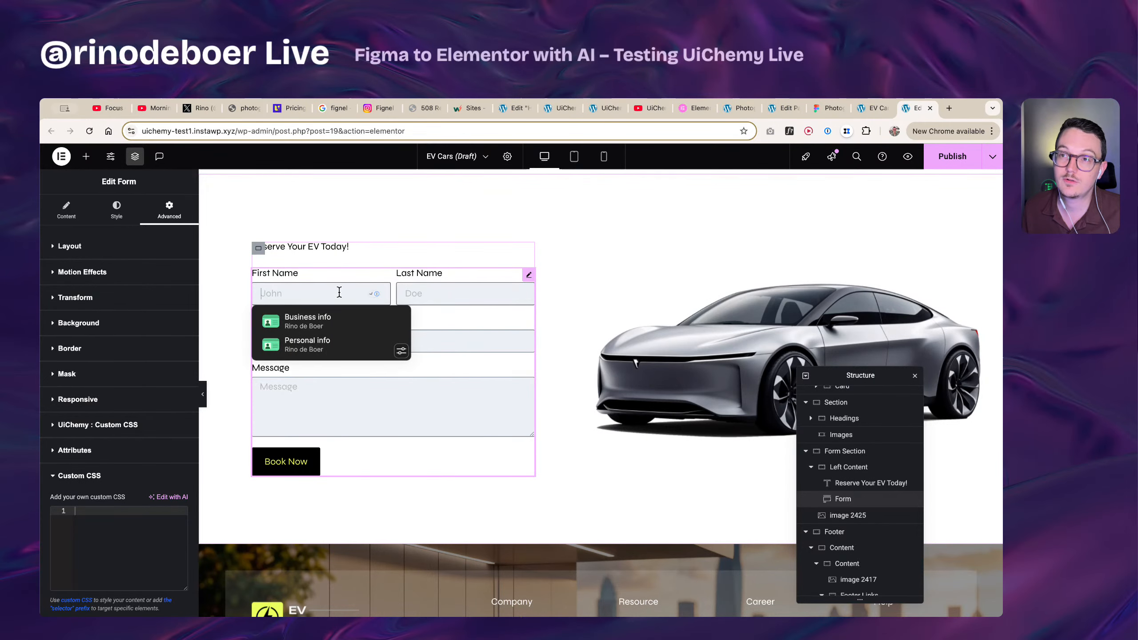
# - Open the First Name field's content settings in the form widget
pyautogui.click(70, 224)
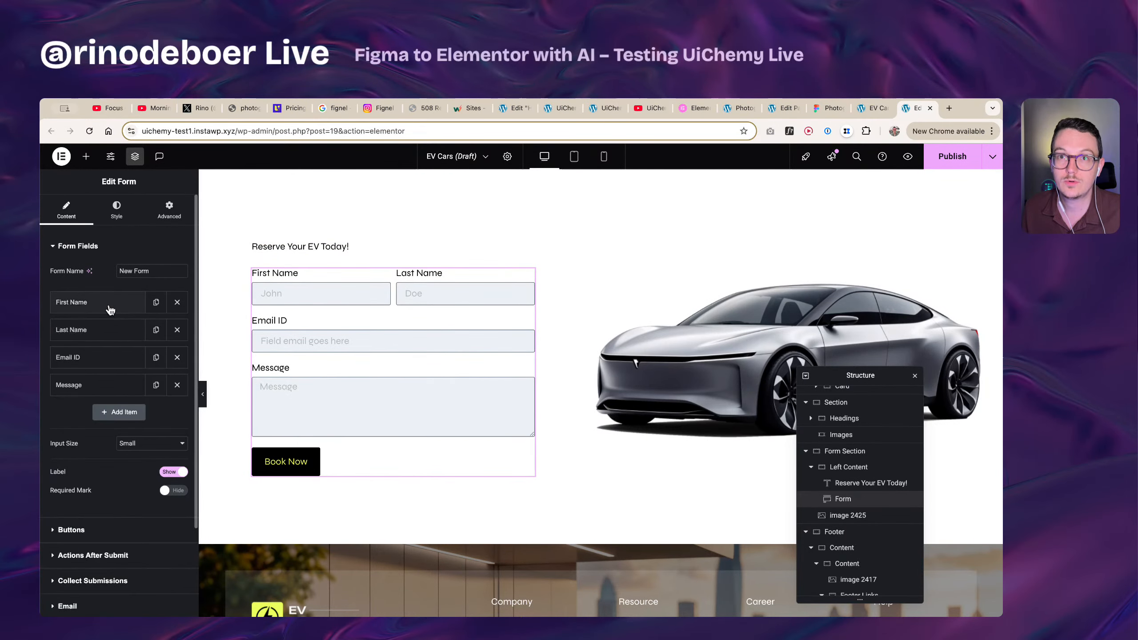
pyautogui.click(98, 302)
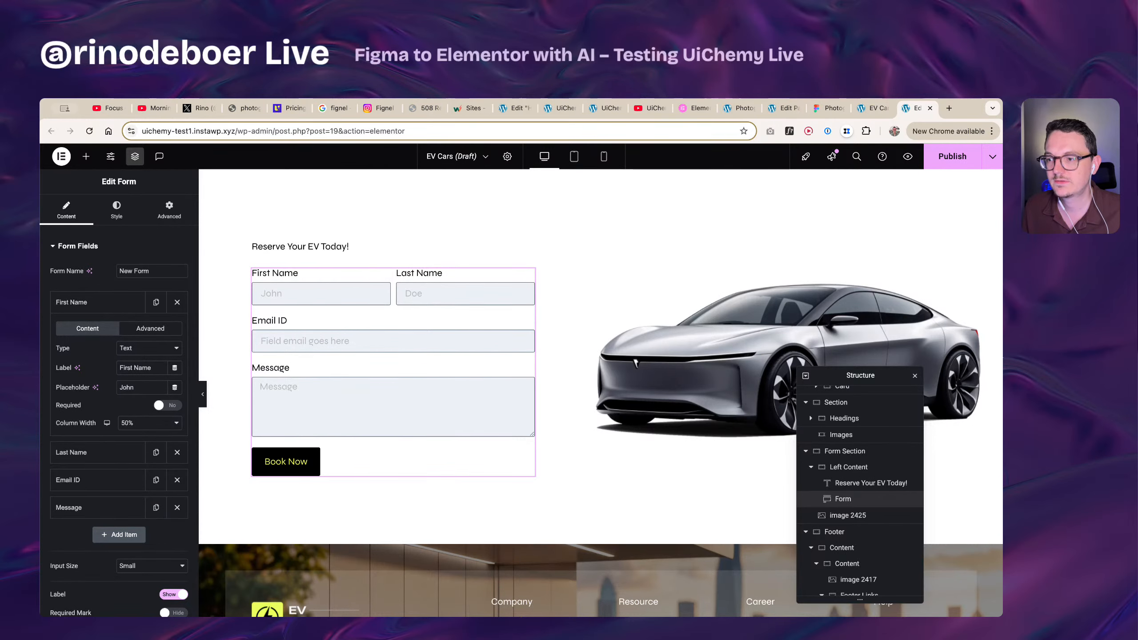
pyautogui.scroll(-1, 338, 448)
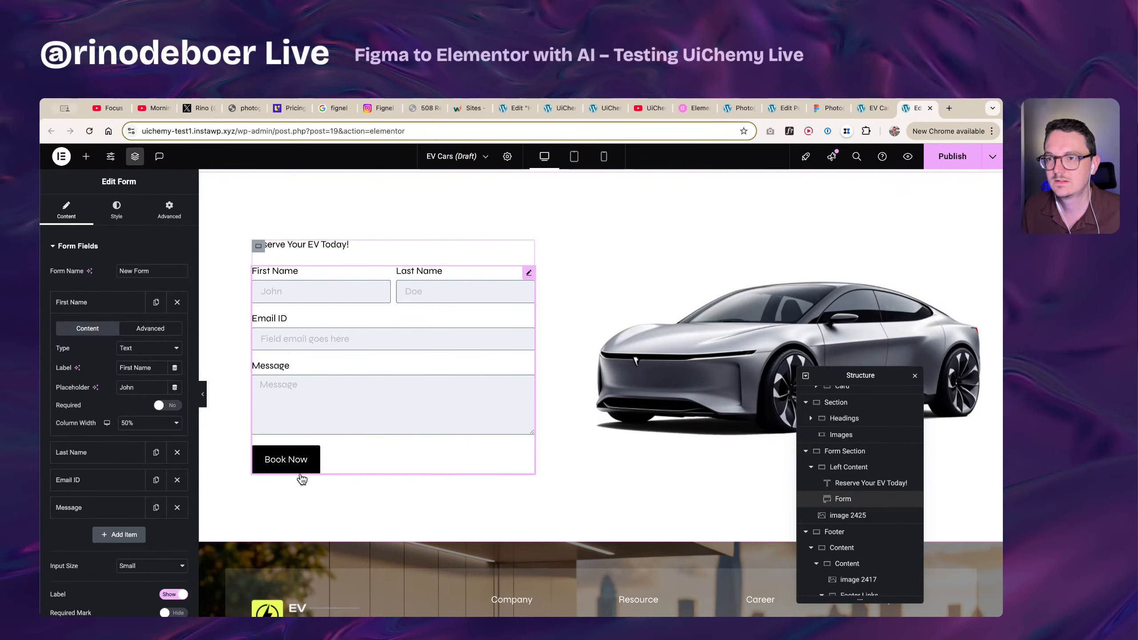
# - Check the custom CSS of the "Empowering Sustainable Mobility Through Innovation" card container
pyautogui.scroll(-5, 454, 479)
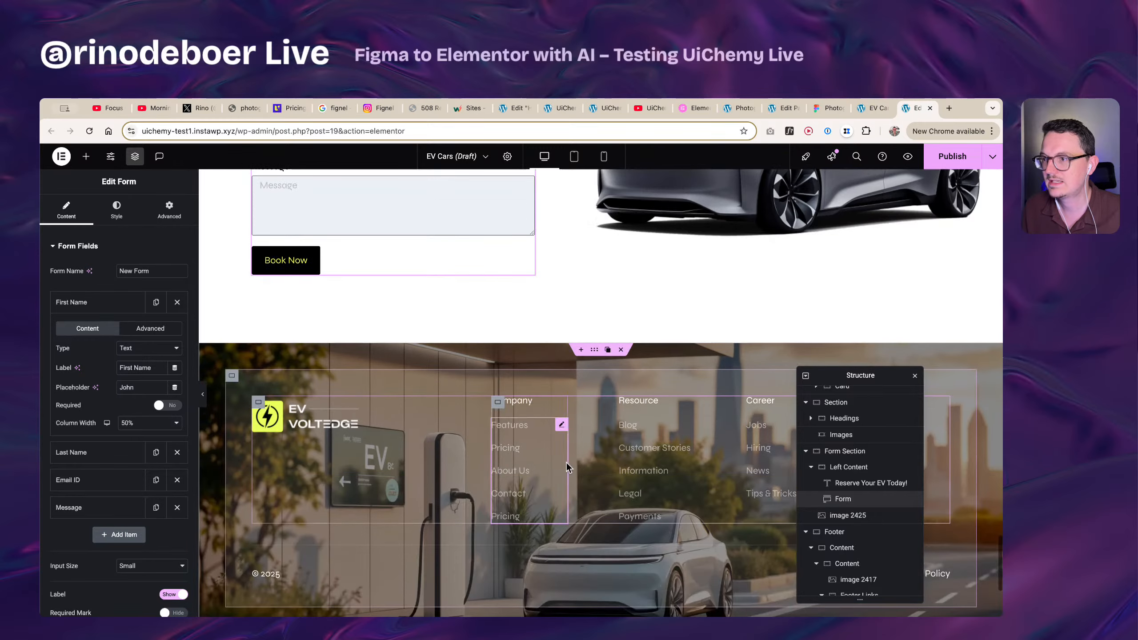
pyautogui.scroll(-5, 663, 470)
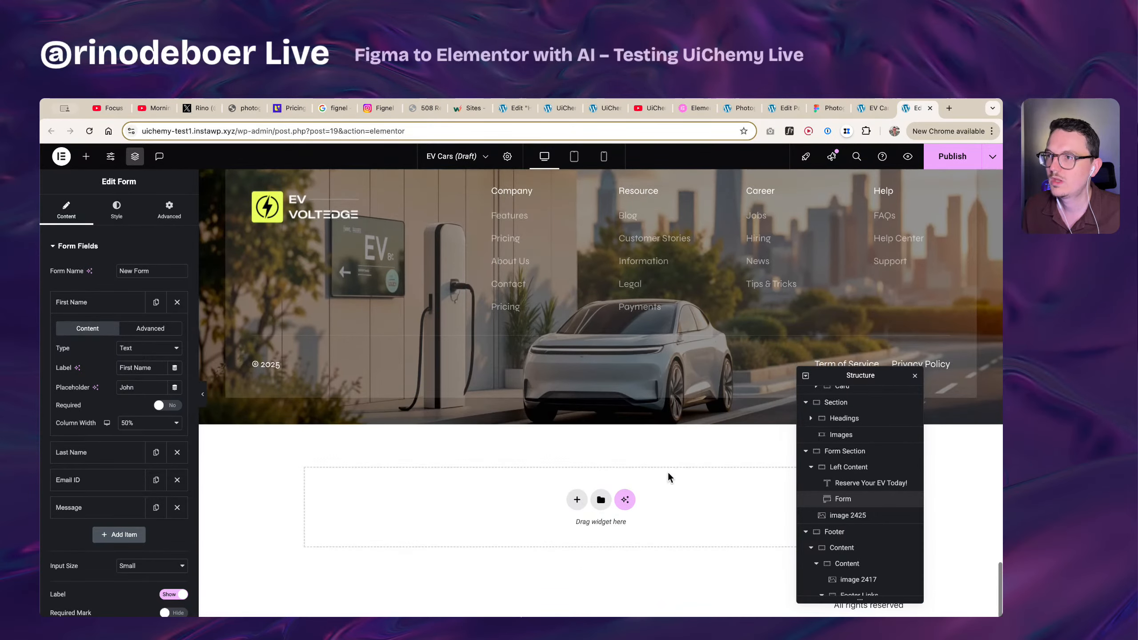
pyautogui.scroll(20, 669, 474)
pyautogui.scroll(5, 582, 448)
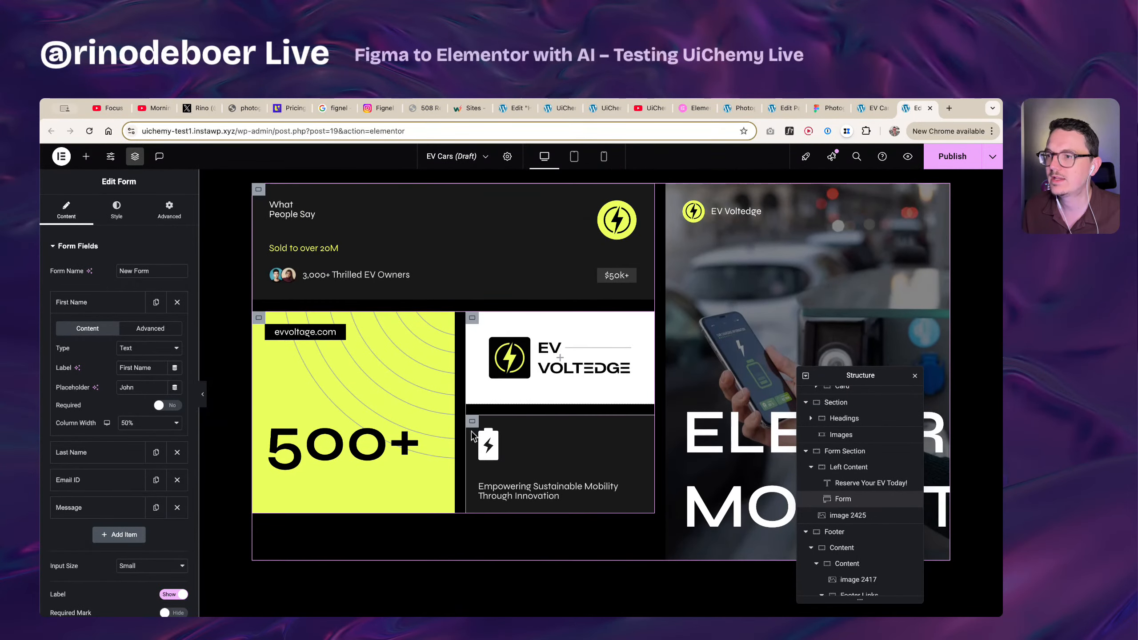
pyautogui.click(473, 425)
pyautogui.click(169, 208)
pyautogui.scroll(-10, 119, 358)
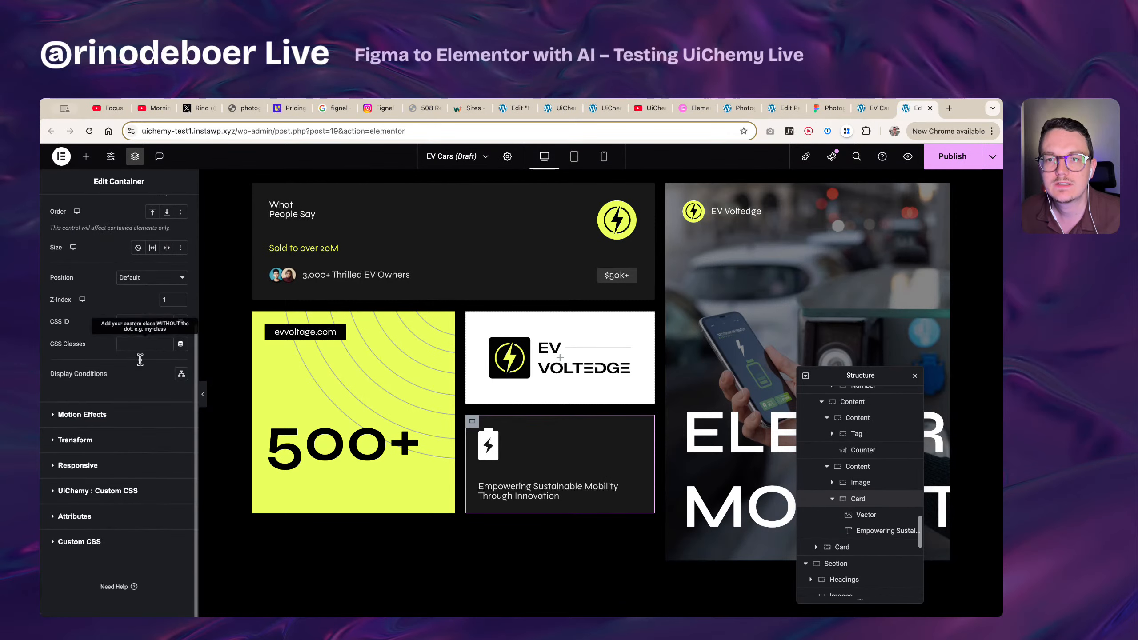
pyautogui.click(95, 540)
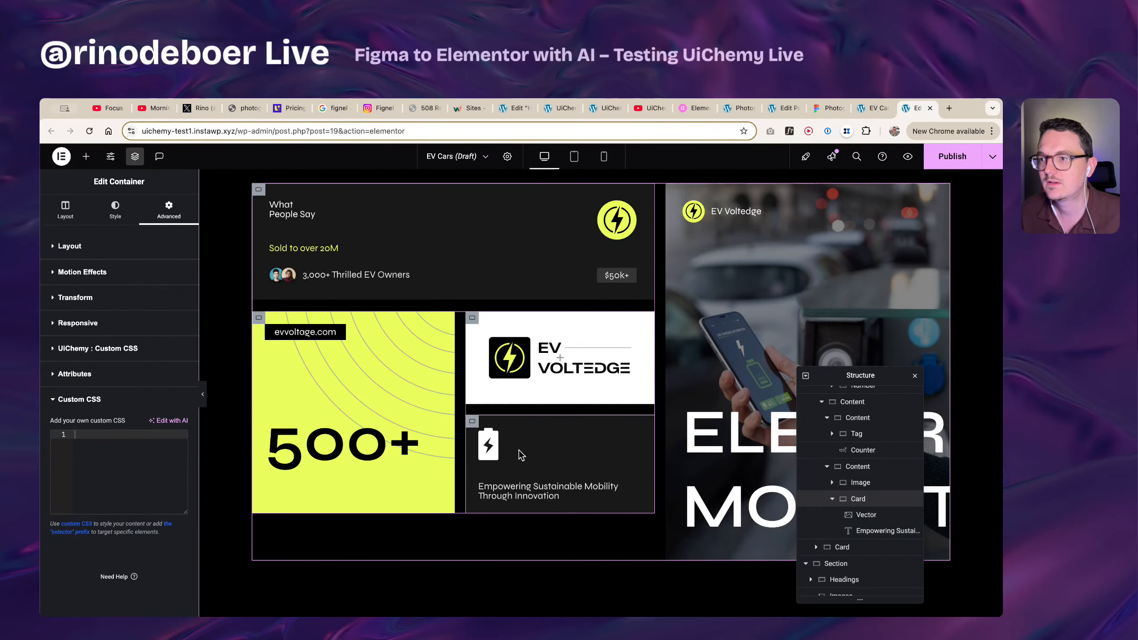
# - Check the custom CSS of the battery icon image in the "Empowering Sustainable Mobility" card
pyautogui.click(491, 438)
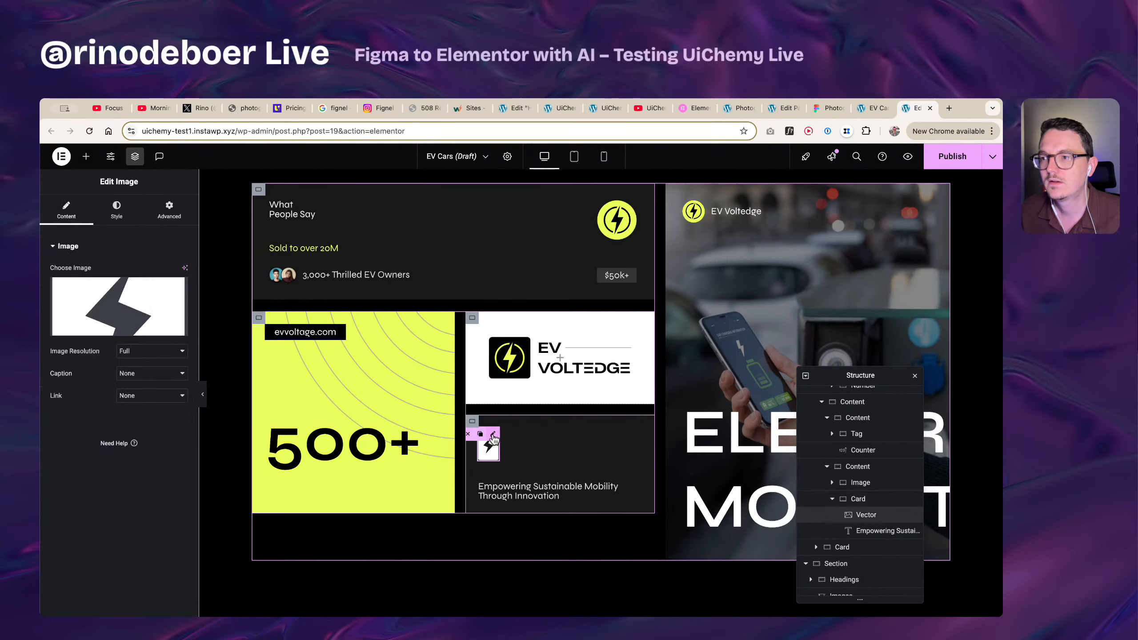
pyautogui.click(164, 211)
pyautogui.scroll(-8, 119, 359)
pyautogui.click(107, 542)
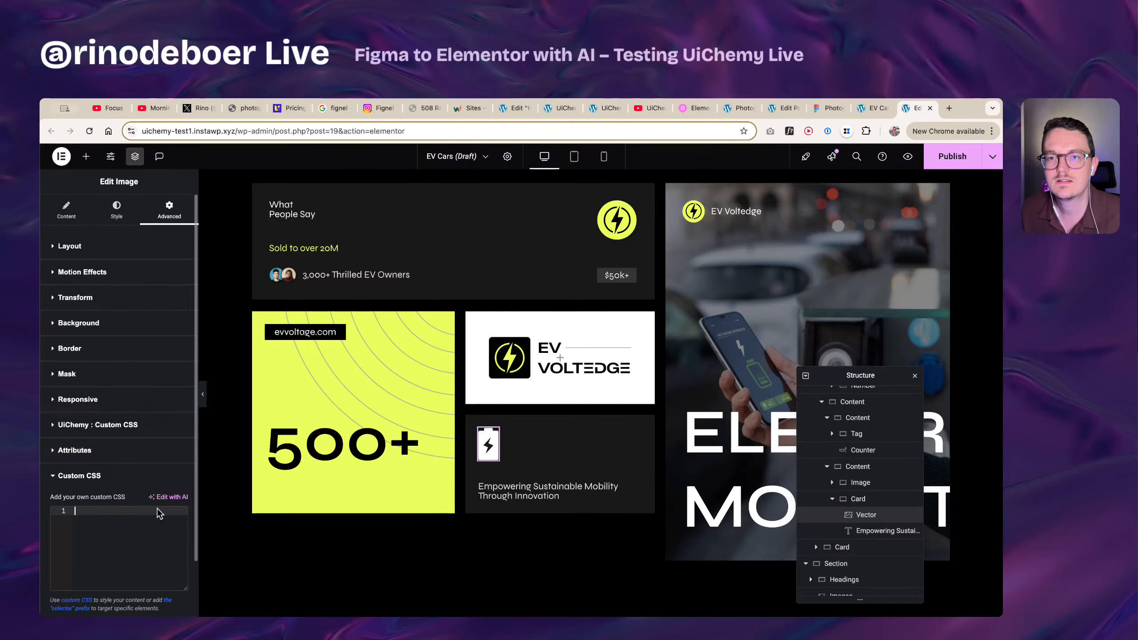
# - Inspect the 500+ counter's settings and the background overlay of the outer Content container around the yellow card
pyautogui.click(401, 411)
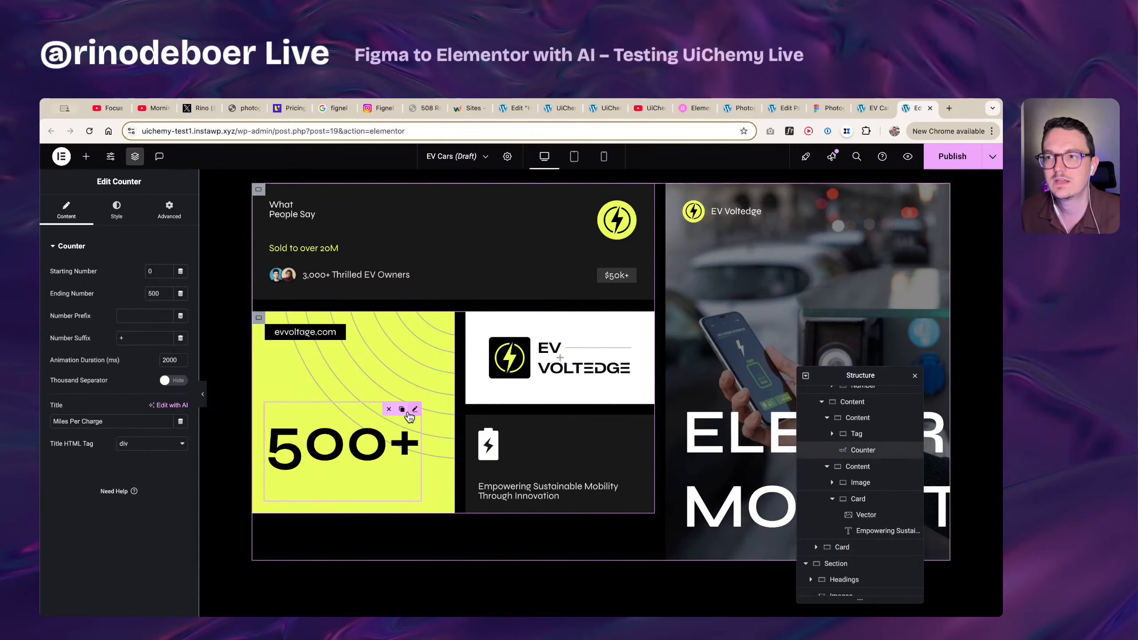
pyautogui.click(257, 318)
pyautogui.click(115, 208)
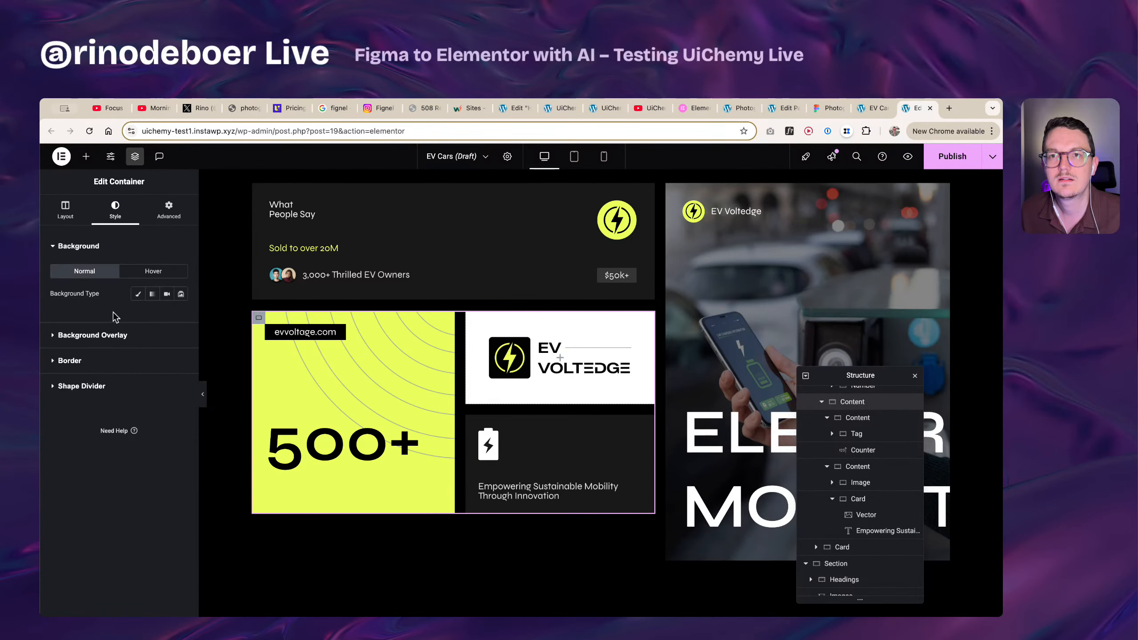
pyautogui.click(126, 335)
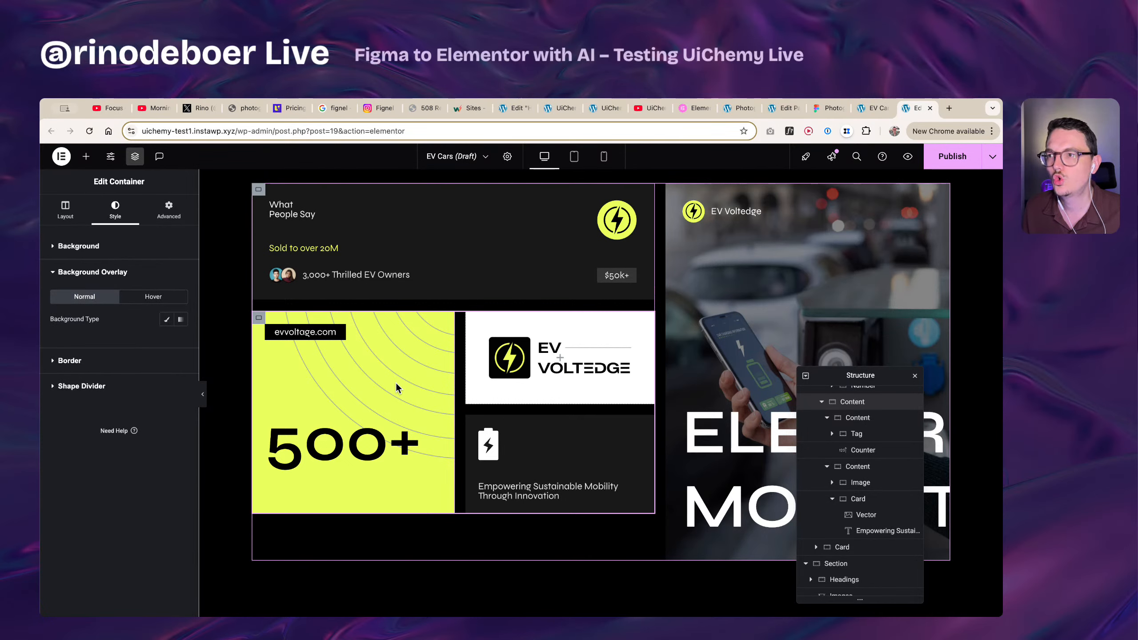
# - Inspect the background image and custom CSS of the yellow 500+ card's Content container
pyautogui.click(850, 418)
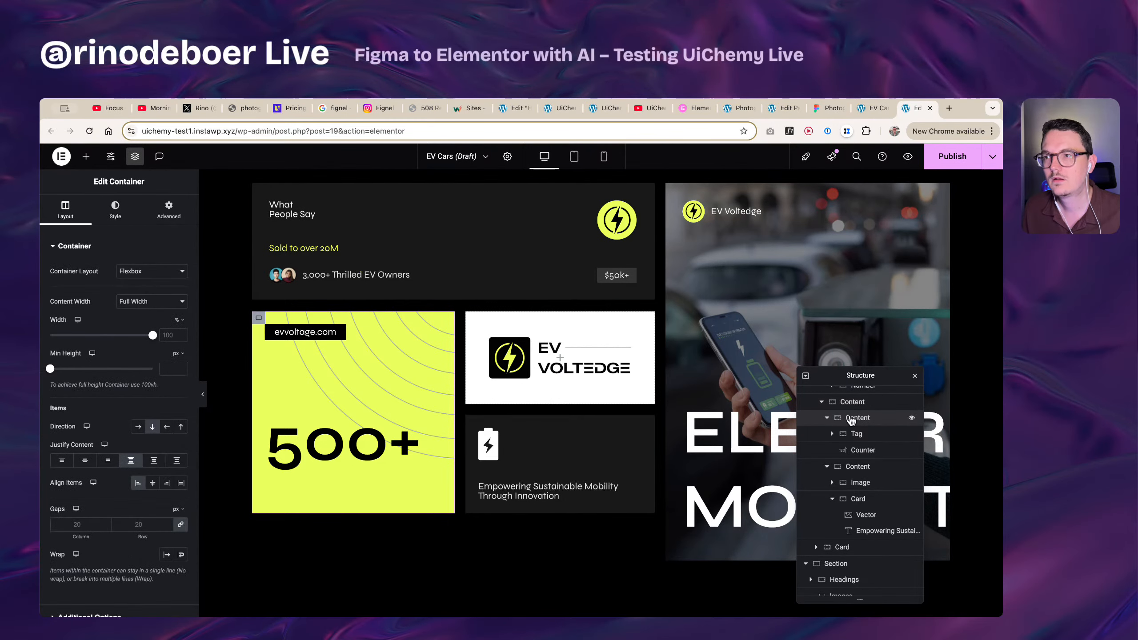
pyautogui.click(115, 209)
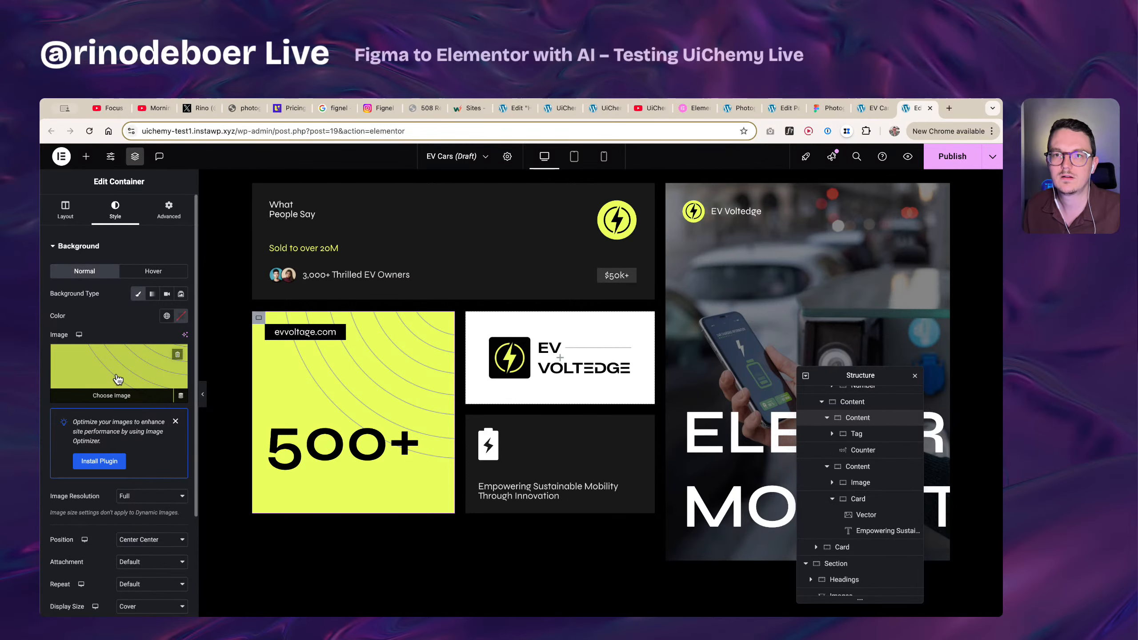
pyautogui.click(168, 209)
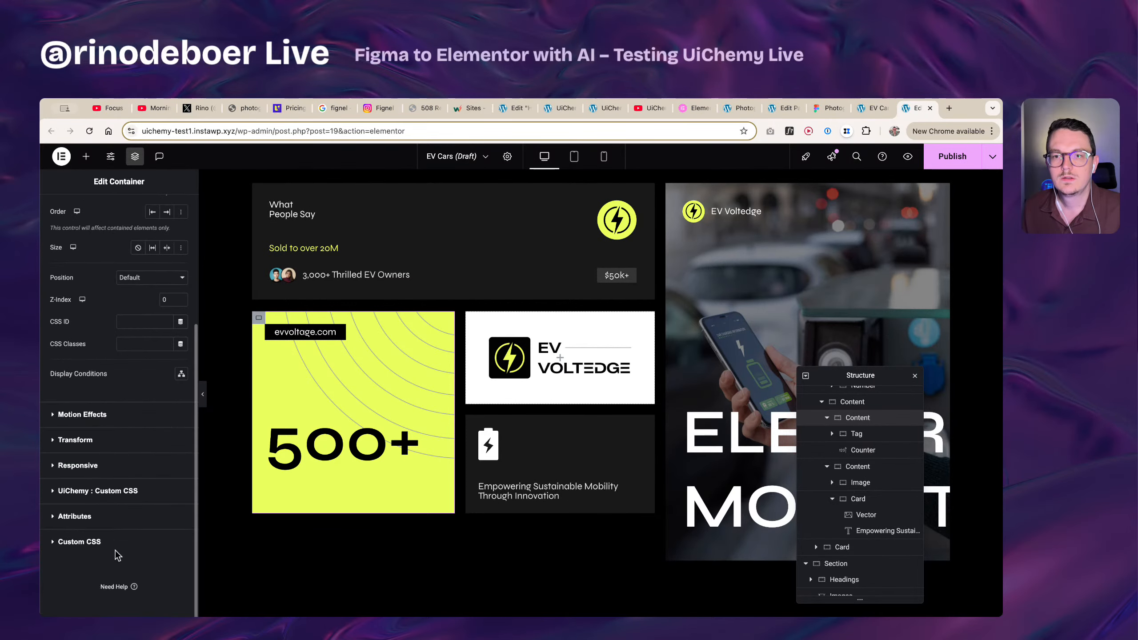
pyautogui.click(115, 550)
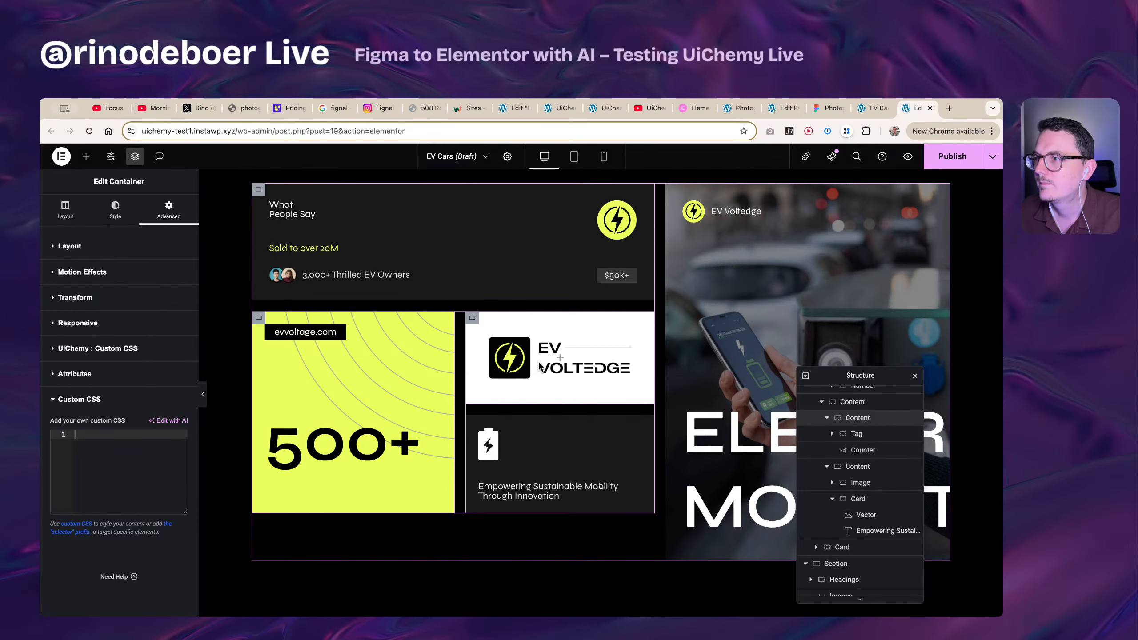
# - Check the media library details of the round lightning icon in the "What People Say" card, leaving the image unchanged
pyautogui.scroll(1, 569, 408)
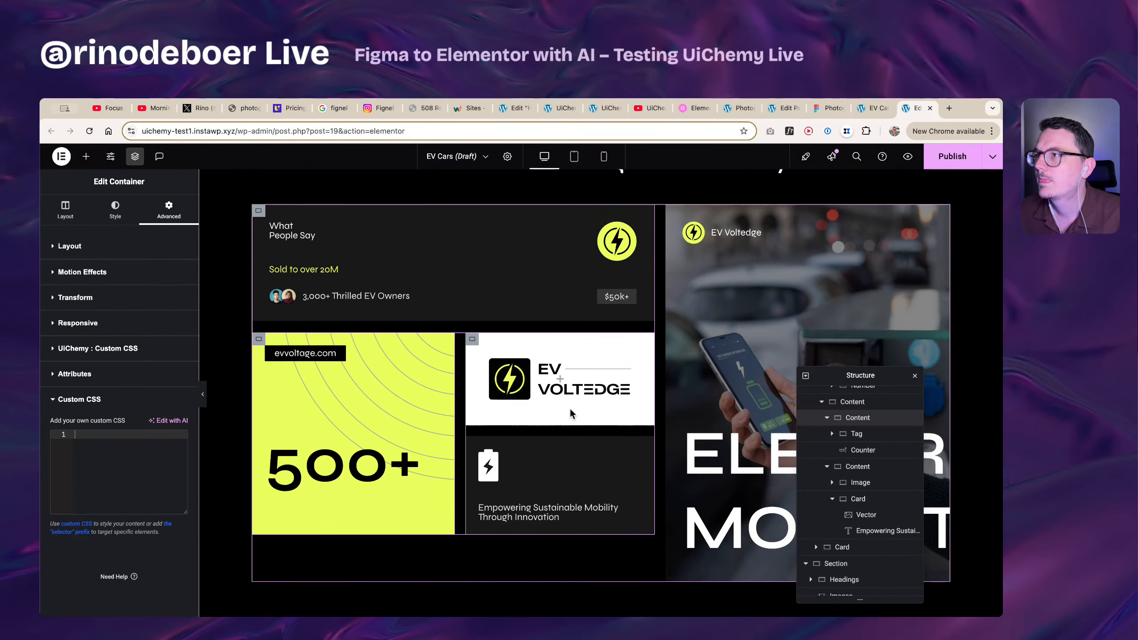
pyautogui.click(617, 240)
pyautogui.click(119, 301)
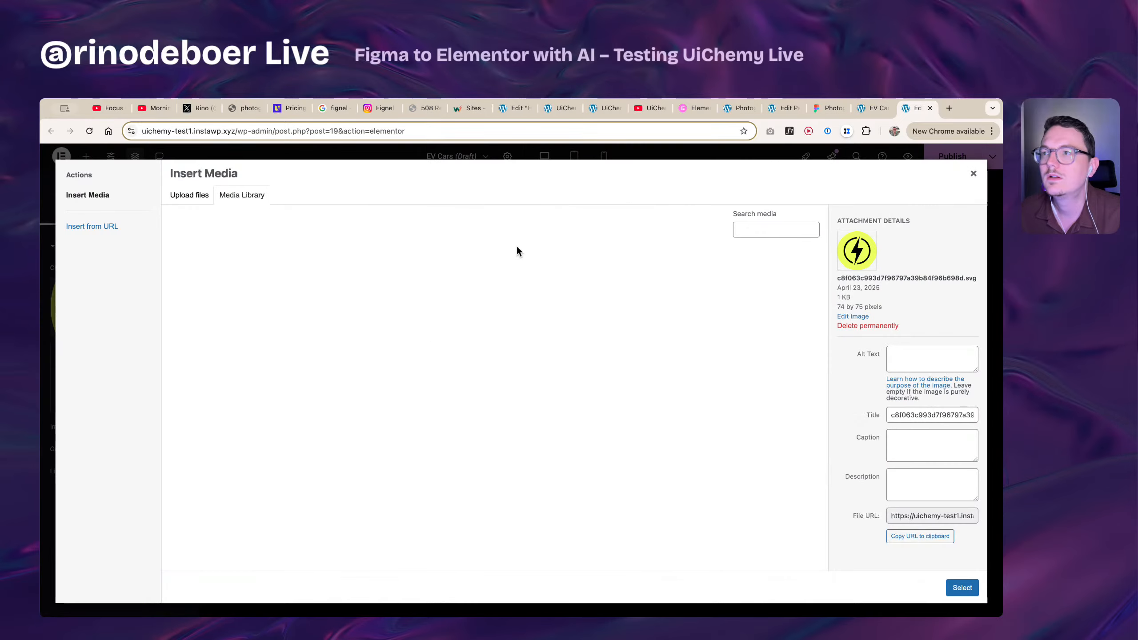
pyautogui.click(973, 173)
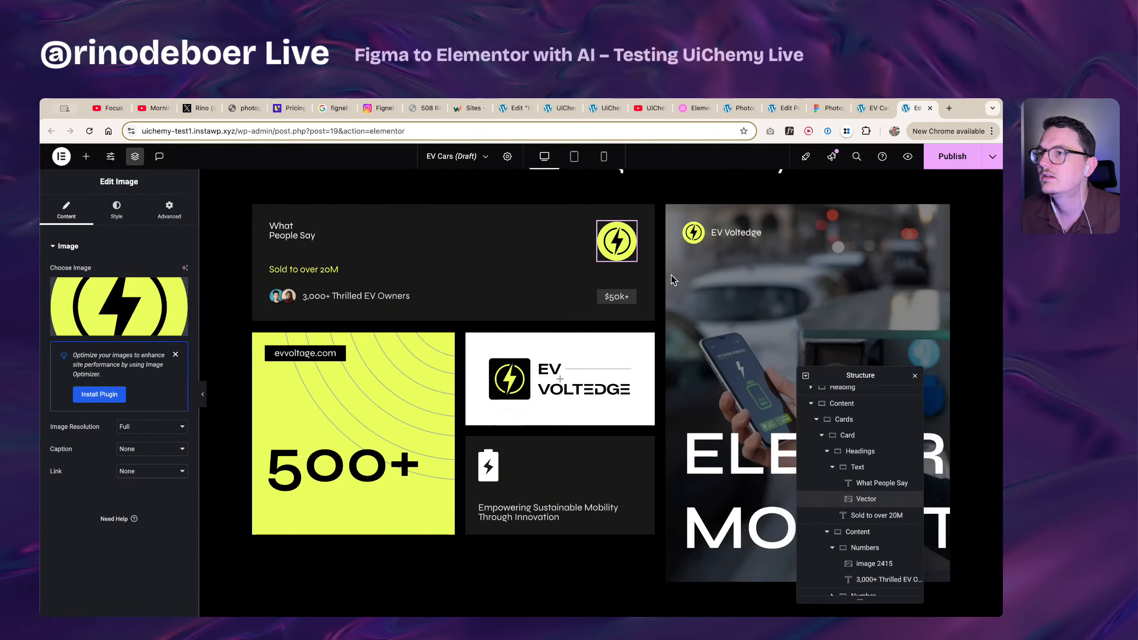
# - Review the page sections from the video block up to the SMOOTH EV CARS hero
pyautogui.scroll(20, 475, 391)
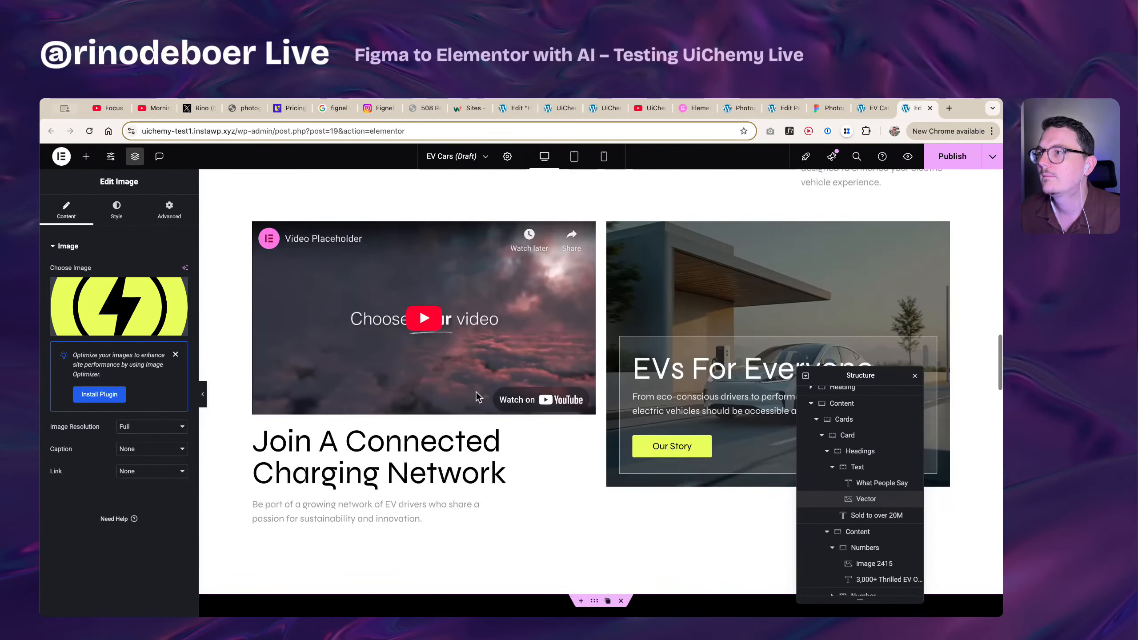
pyautogui.scroll(-3, 478, 393)
pyautogui.scroll(3, 480, 392)
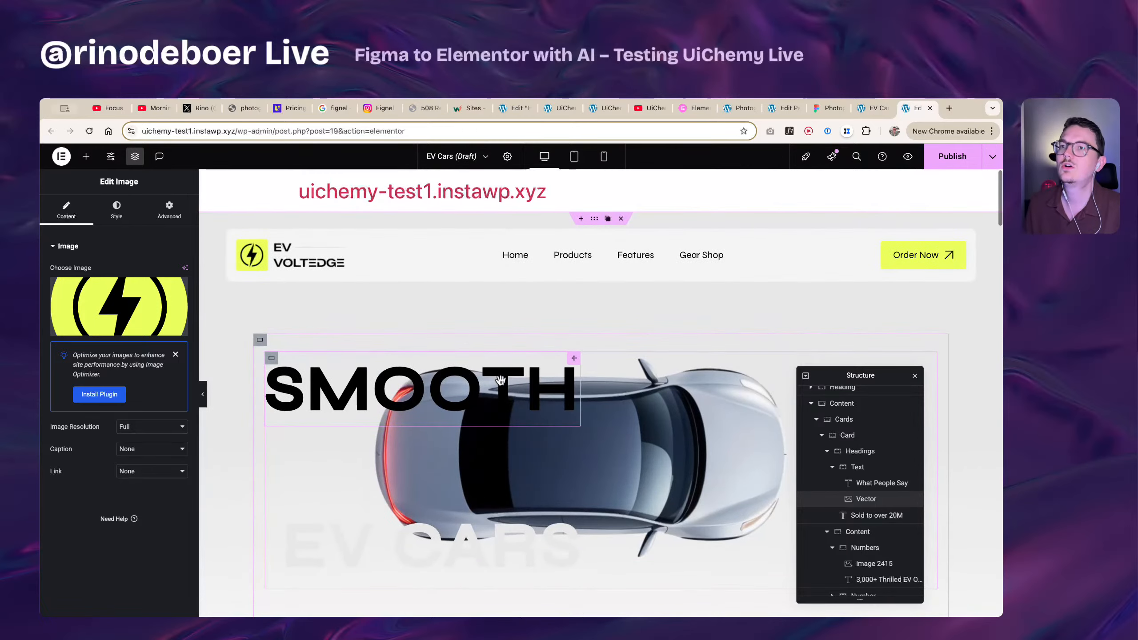
# - Switch the EV CARS hero heading's font size unit to px and set the size to 200
pyautogui.scroll(-3, 482, 373)
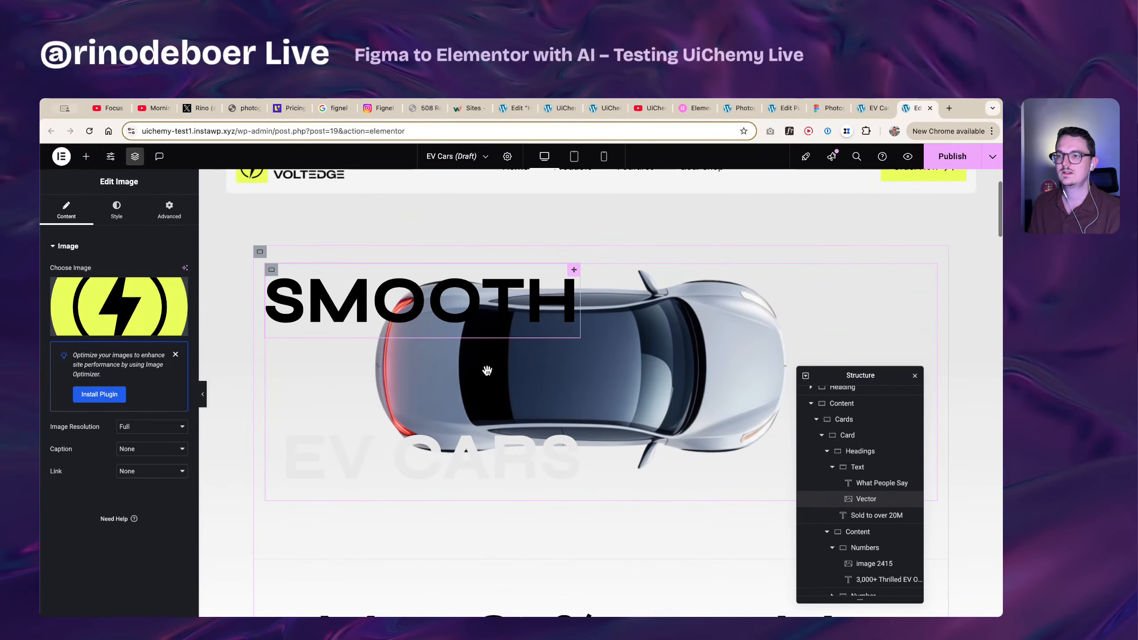
pyautogui.click(576, 415)
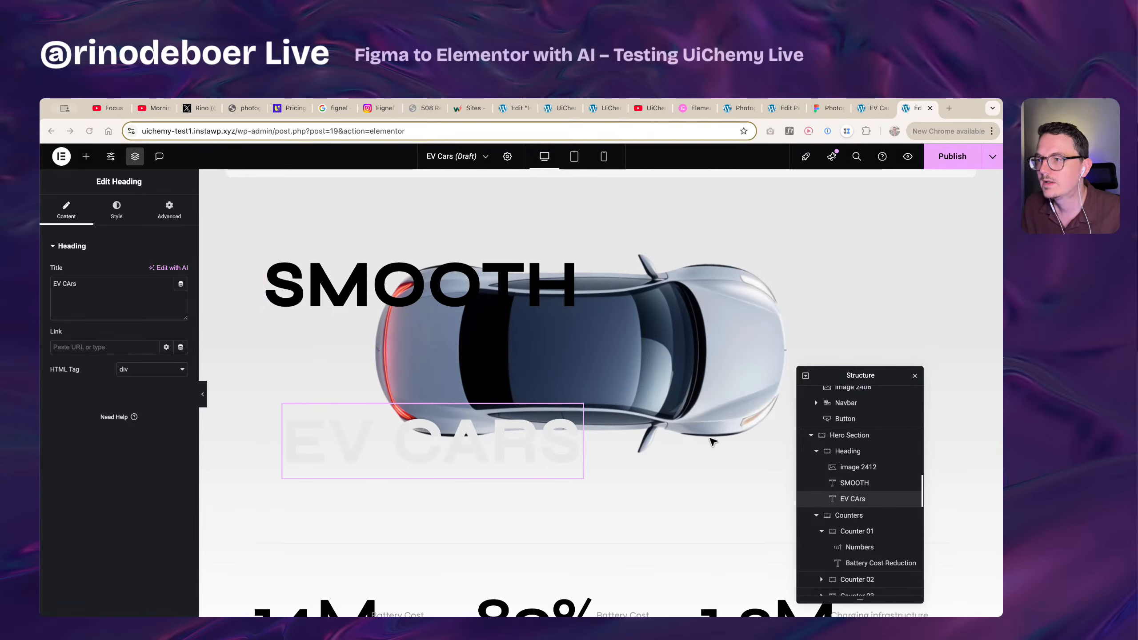
pyautogui.click(116, 217)
pyautogui.click(181, 303)
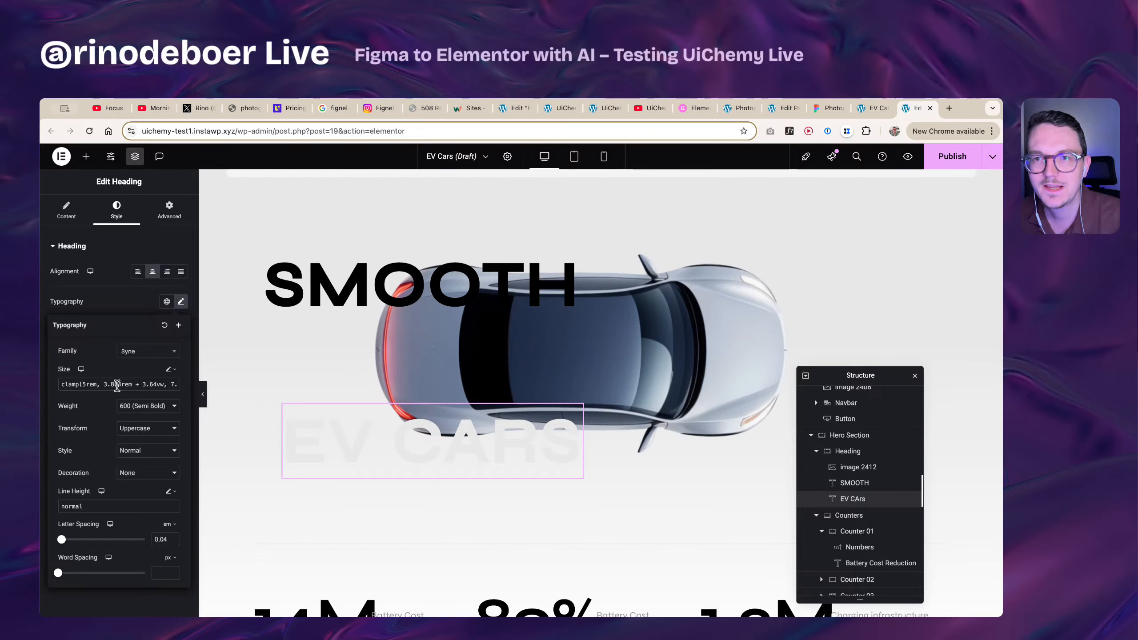
pyautogui.click(173, 370)
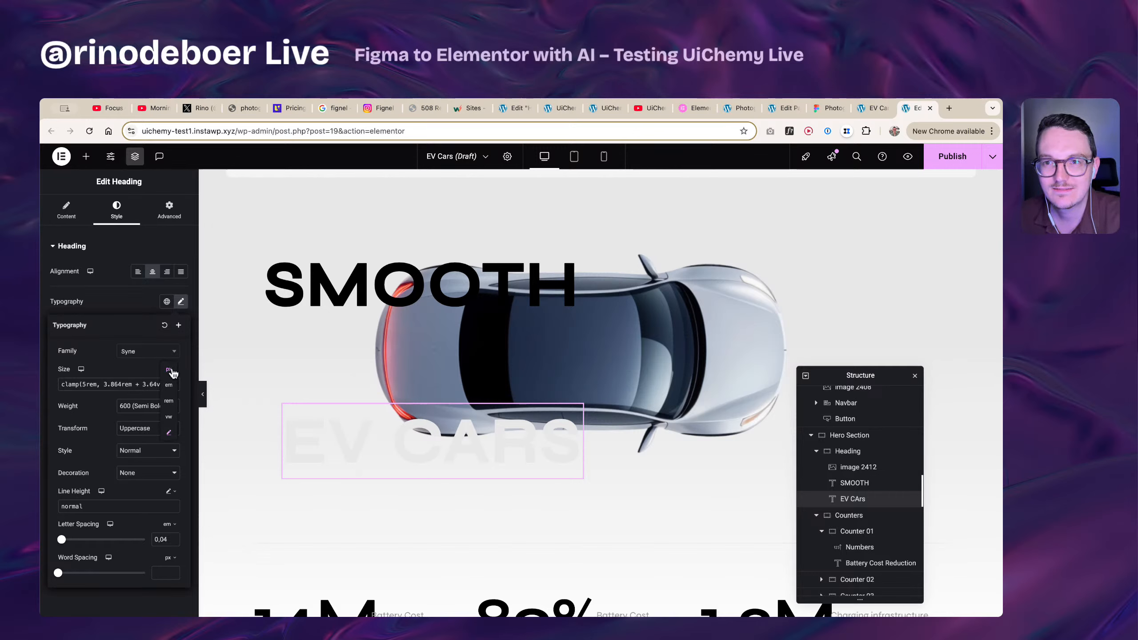
pyautogui.click(170, 370)
pyautogui.moveTo(65, 385); pyautogui.dragTo(154, 386)
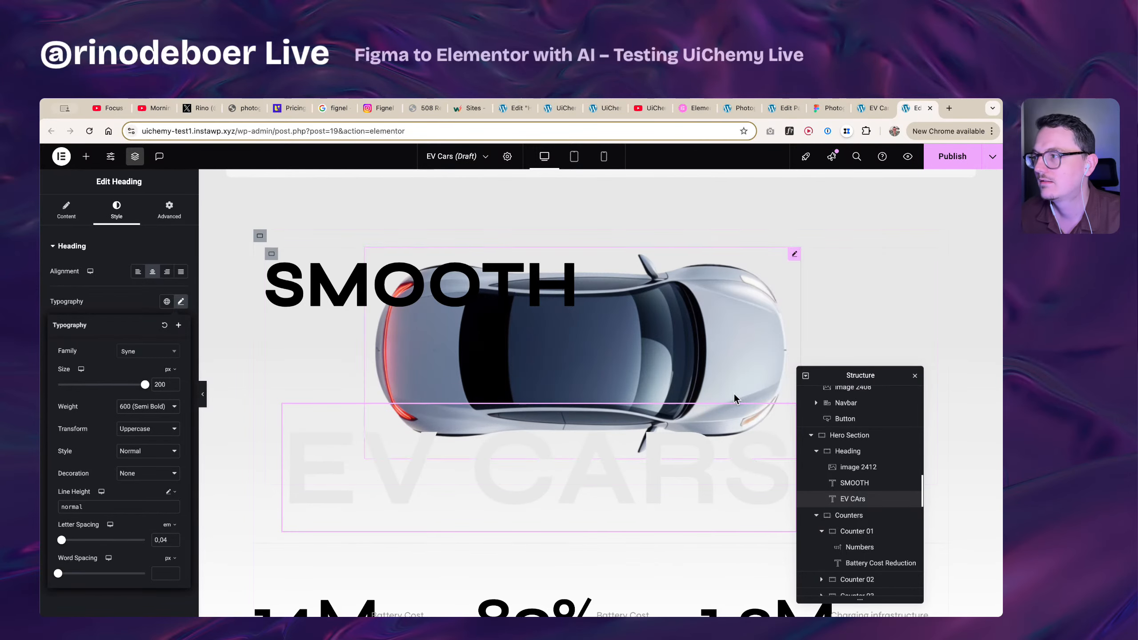
# - Move the structure tree clear of the hero and inspect the Heading container's layout and its car image
pyautogui.click(915, 376)
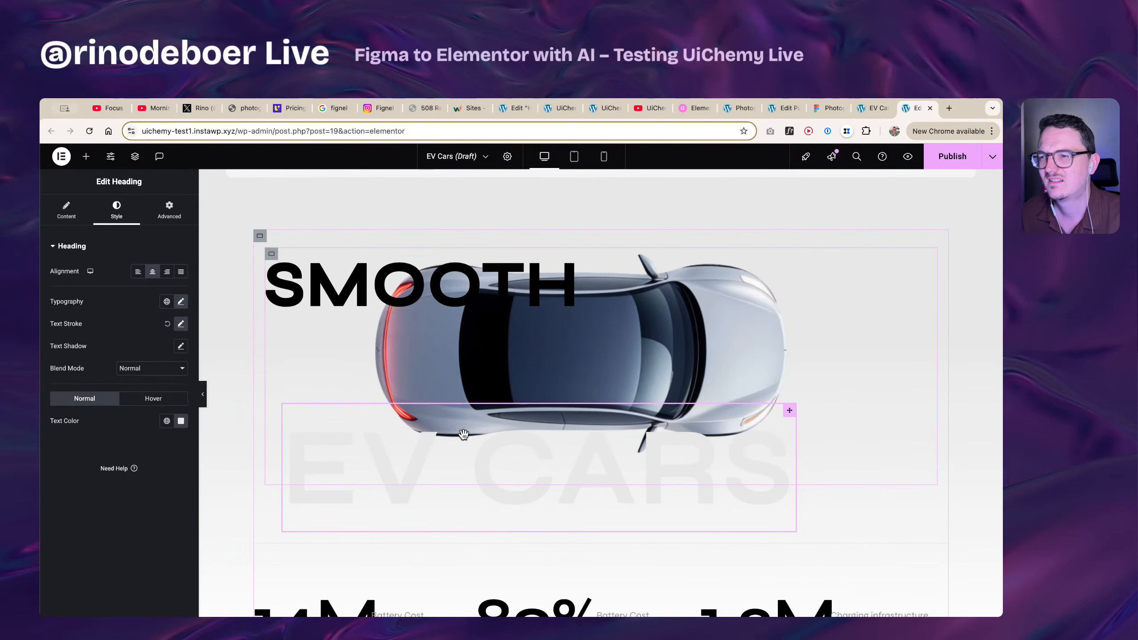
pyautogui.click(272, 256)
pyautogui.rightClick(434, 444)
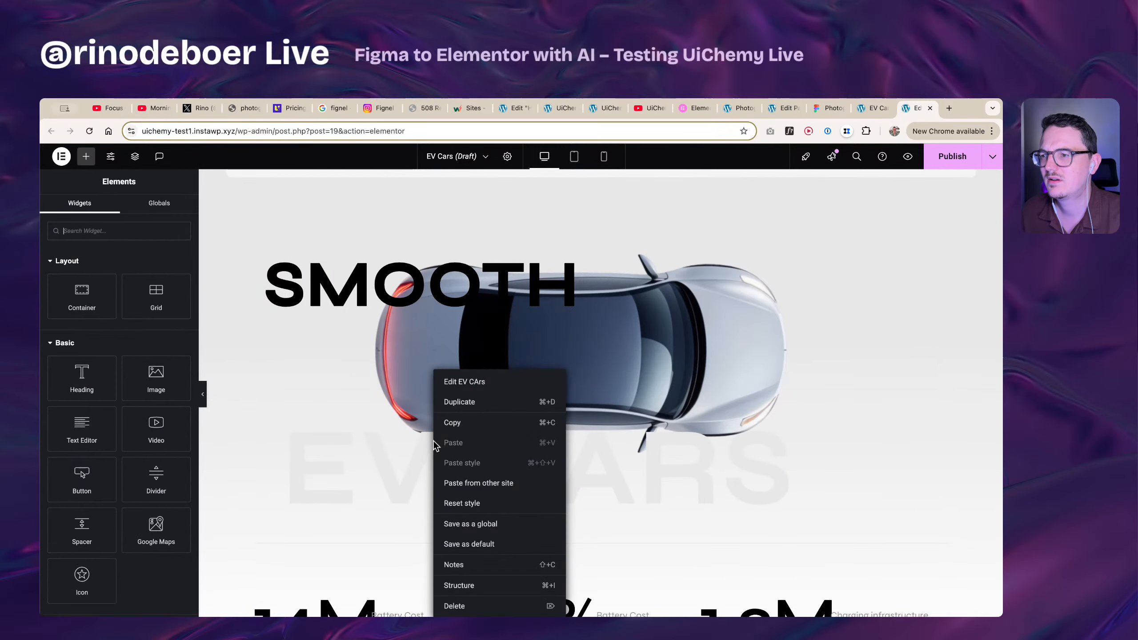
pyautogui.click(466, 585)
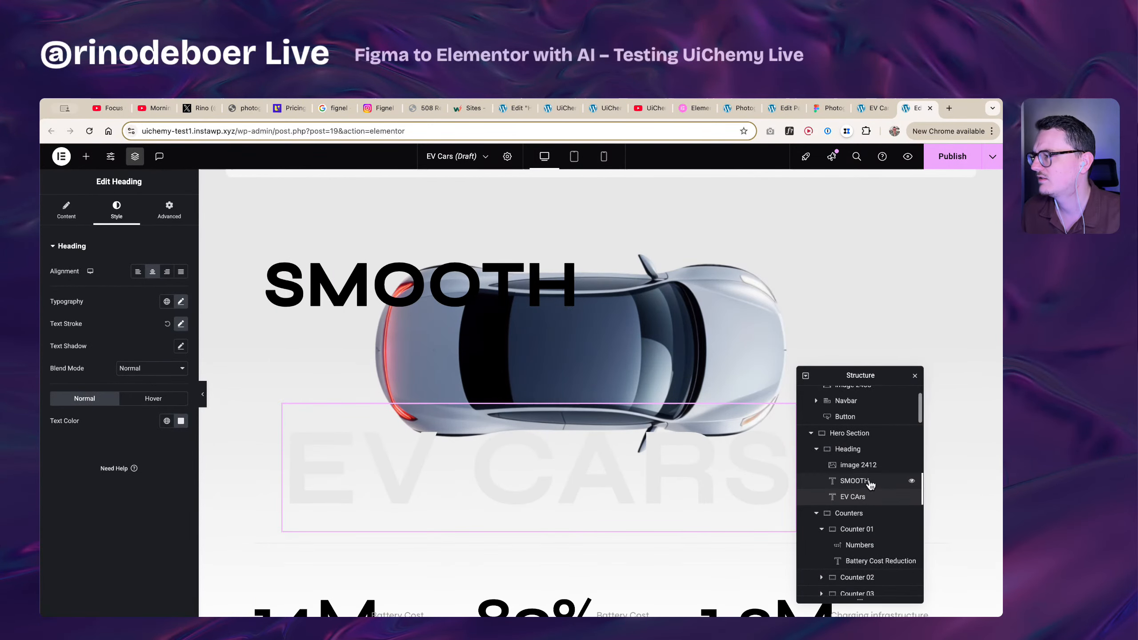
pyautogui.moveTo(871, 377); pyautogui.dragTo(926, 342)
pyautogui.click(912, 418)
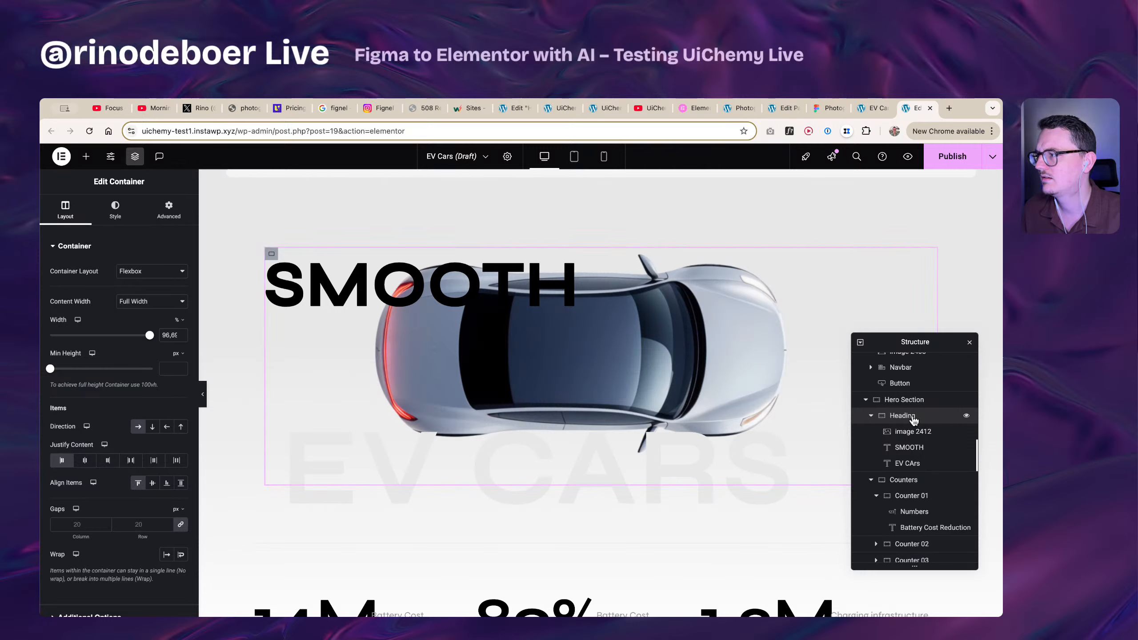
pyautogui.click(871, 416)
pyautogui.click(871, 417)
pyautogui.click(891, 433)
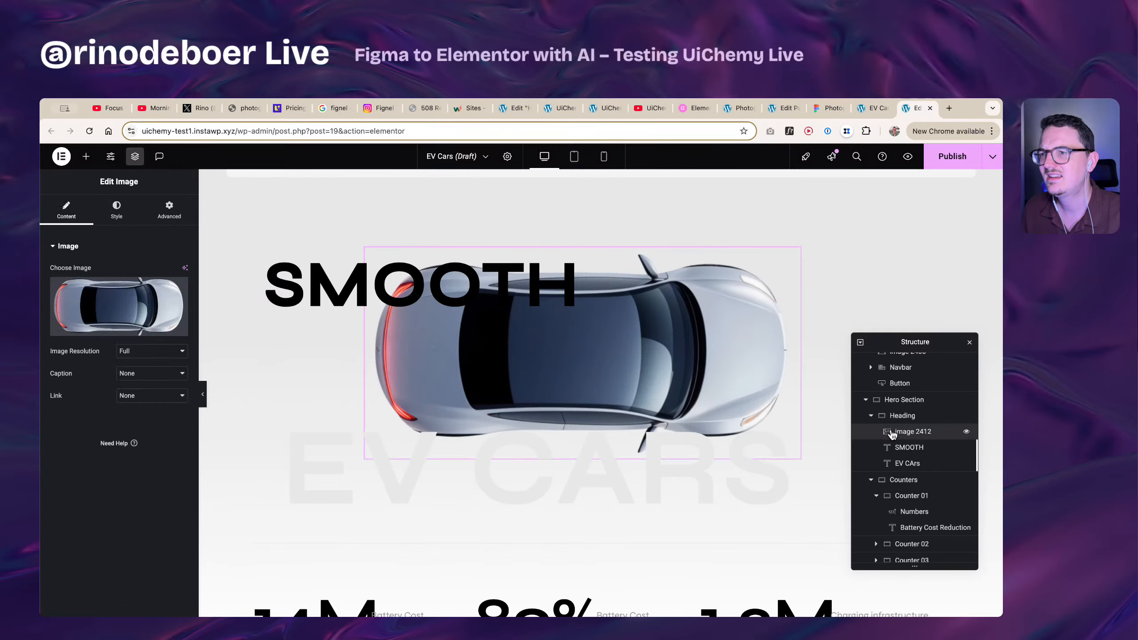
# - Switch the SMOOTH heading's font size unit to px and set the size to 200
pyautogui.click(910, 448)
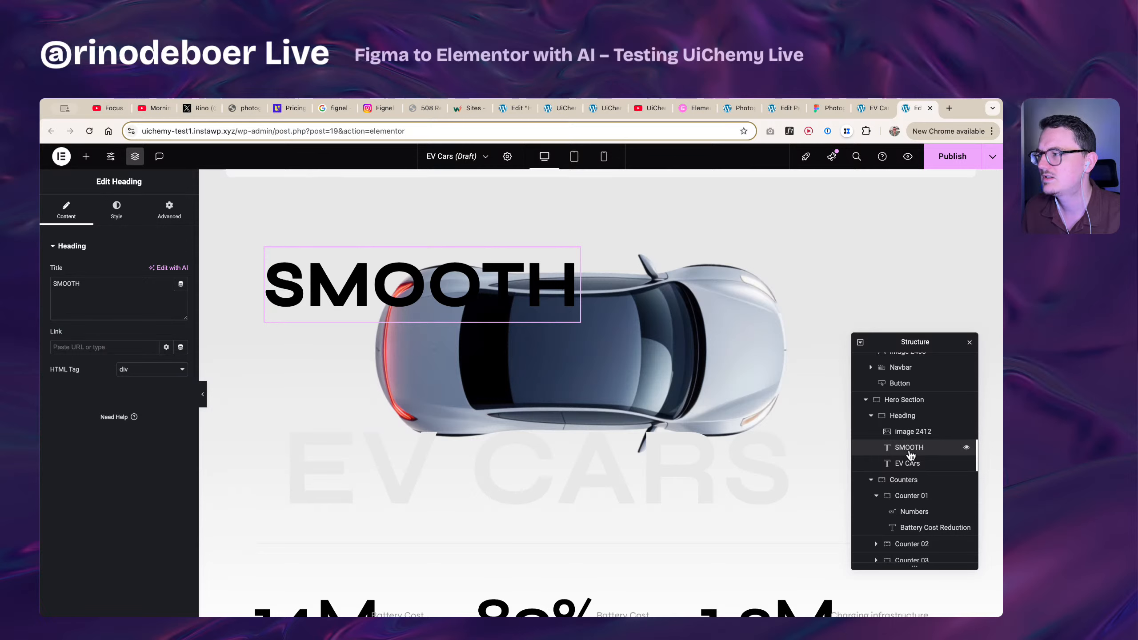
pyautogui.click(116, 210)
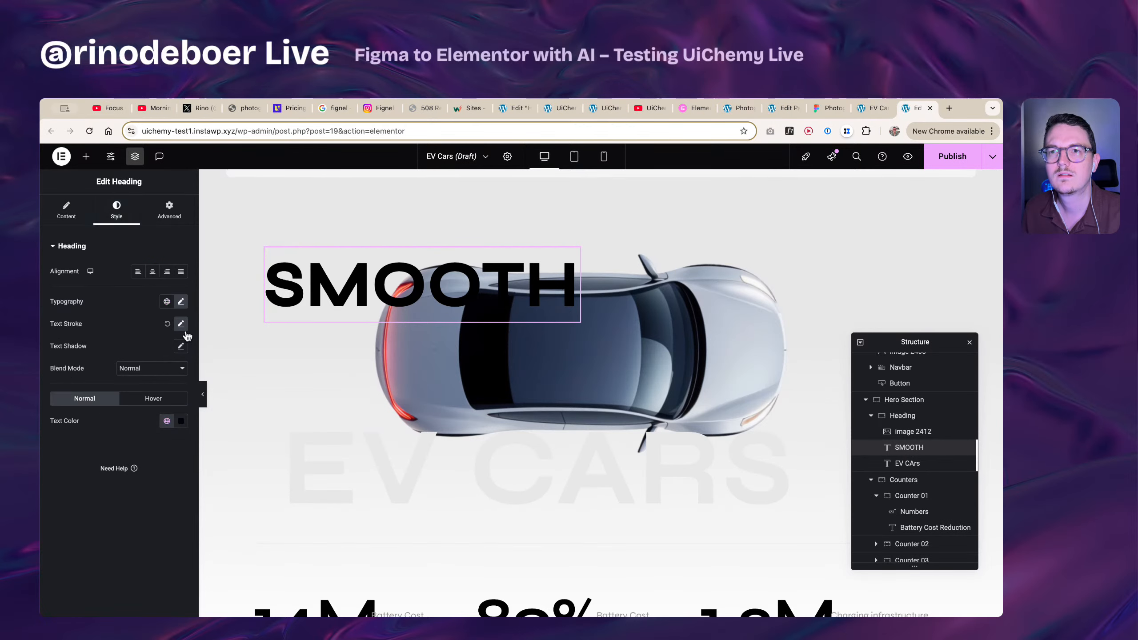
pyautogui.click(181, 303)
pyautogui.click(169, 369)
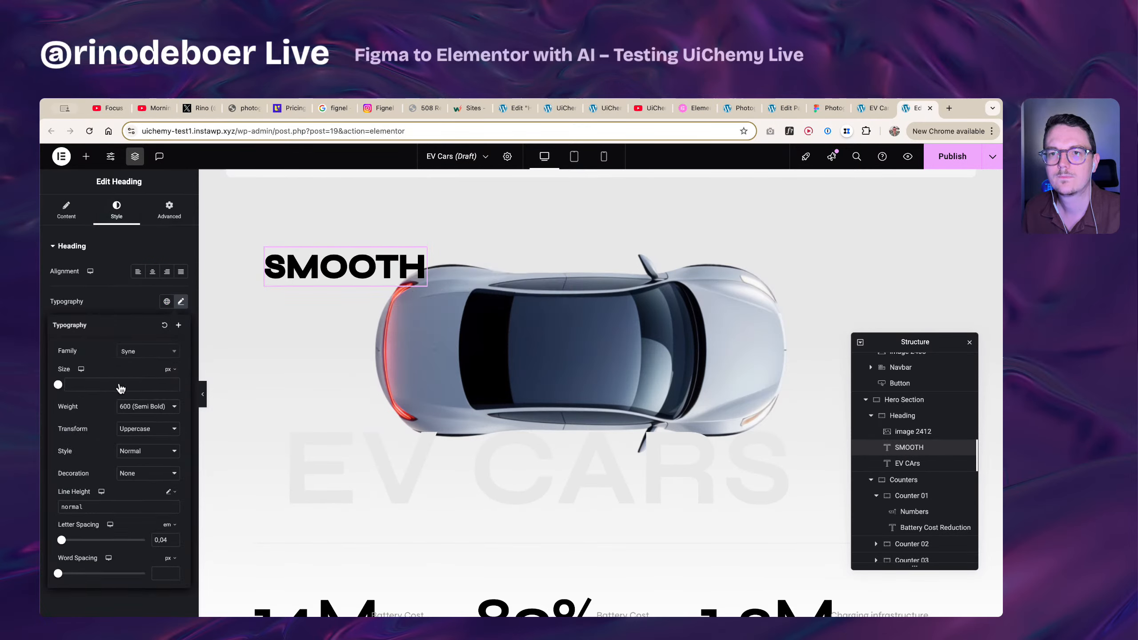
pyautogui.moveTo(59, 384); pyautogui.dragTo(242, 383)
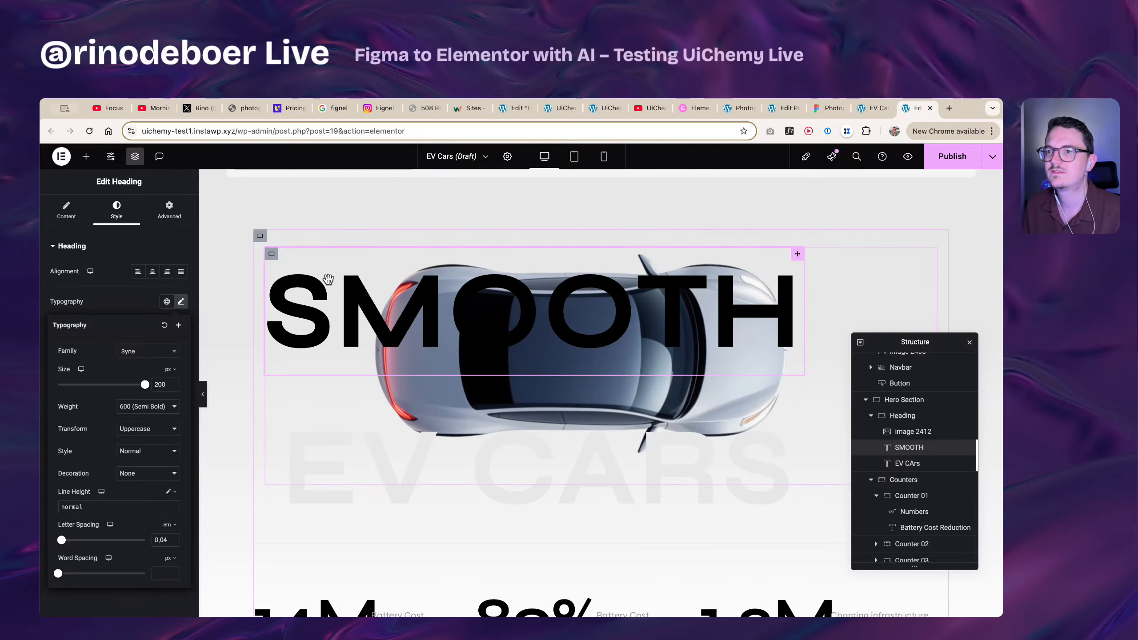
# - Try centring the contents of the hero's Heading container with Justify Content
pyautogui.click(274, 255)
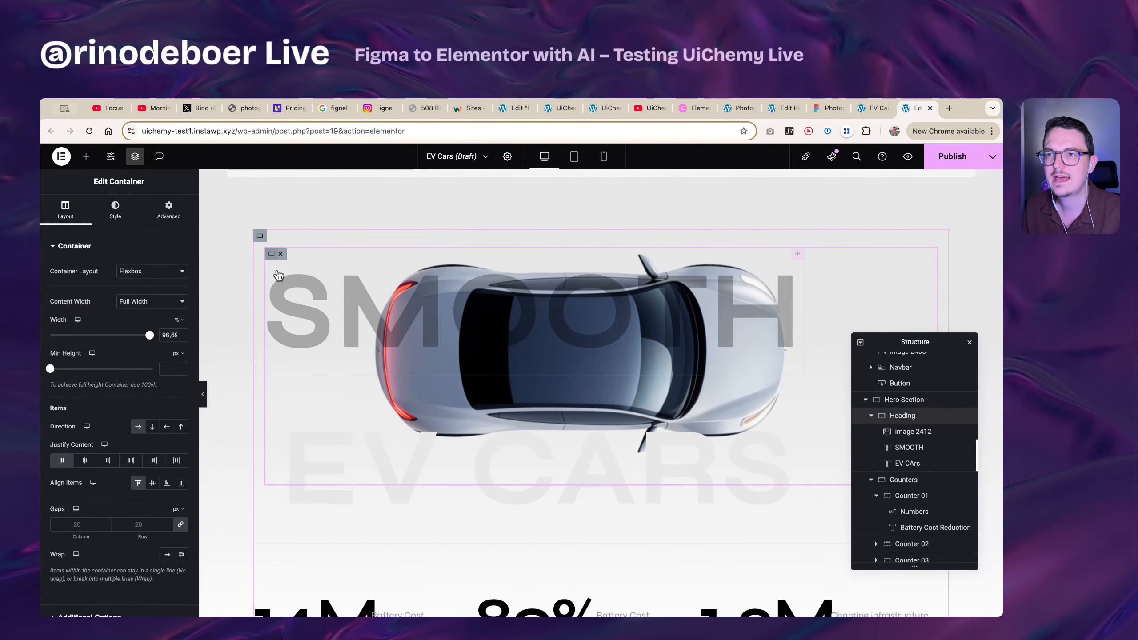
pyautogui.click(86, 462)
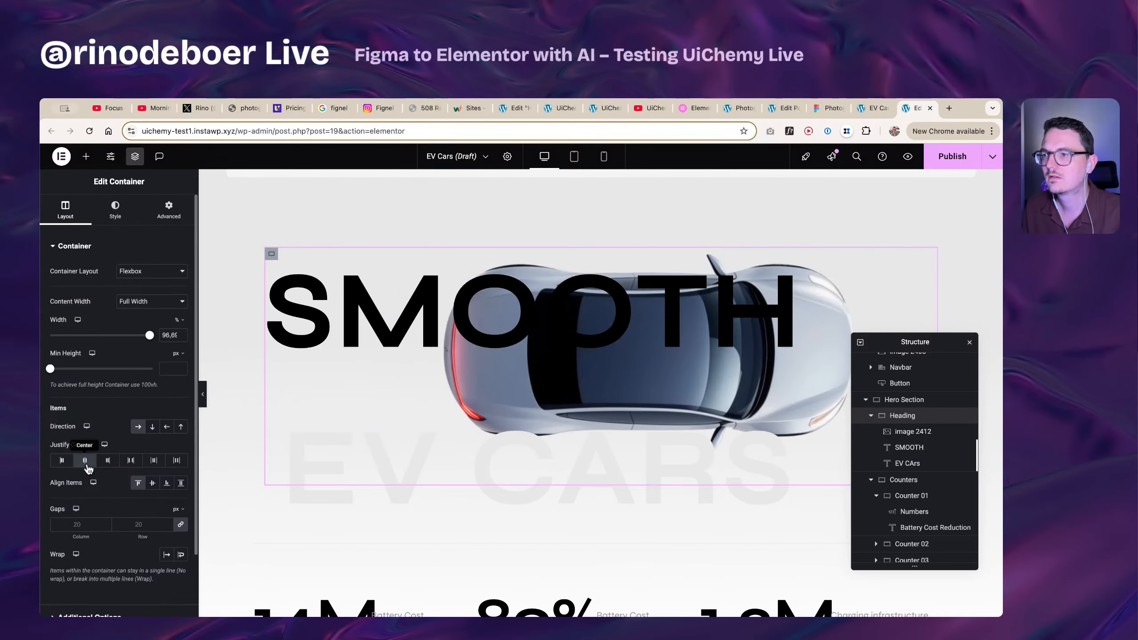
pyautogui.click(86, 462)
pyautogui.click(86, 461)
pyautogui.click(86, 462)
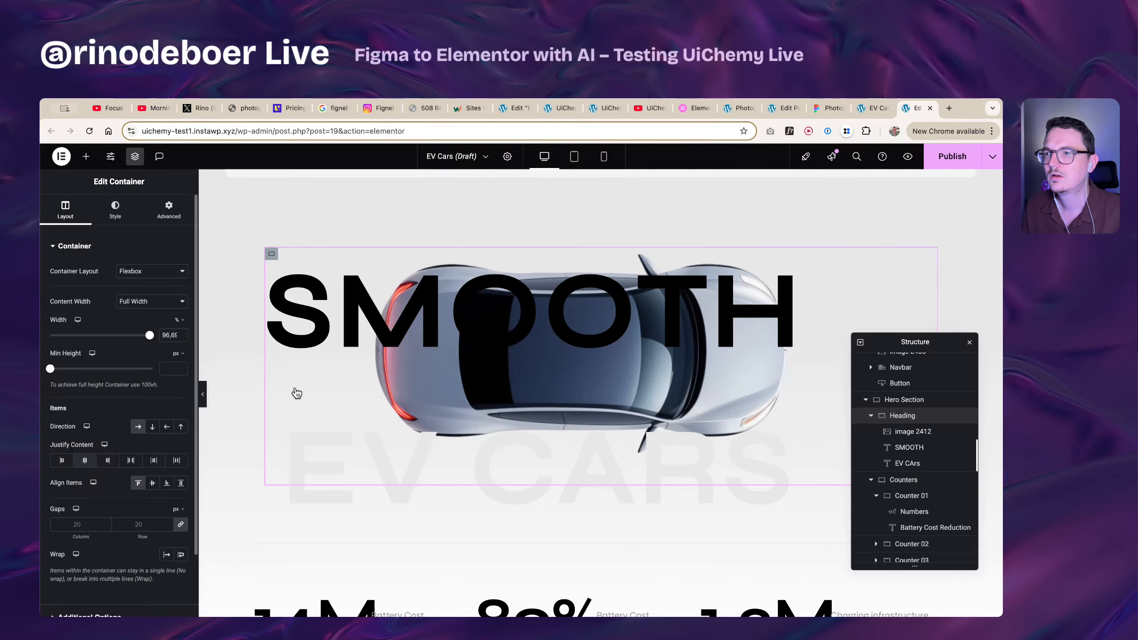
# - Try Default positioning and centred self-alignment on the SMOOTH heading, returning its position to Absolute
pyautogui.click(799, 253)
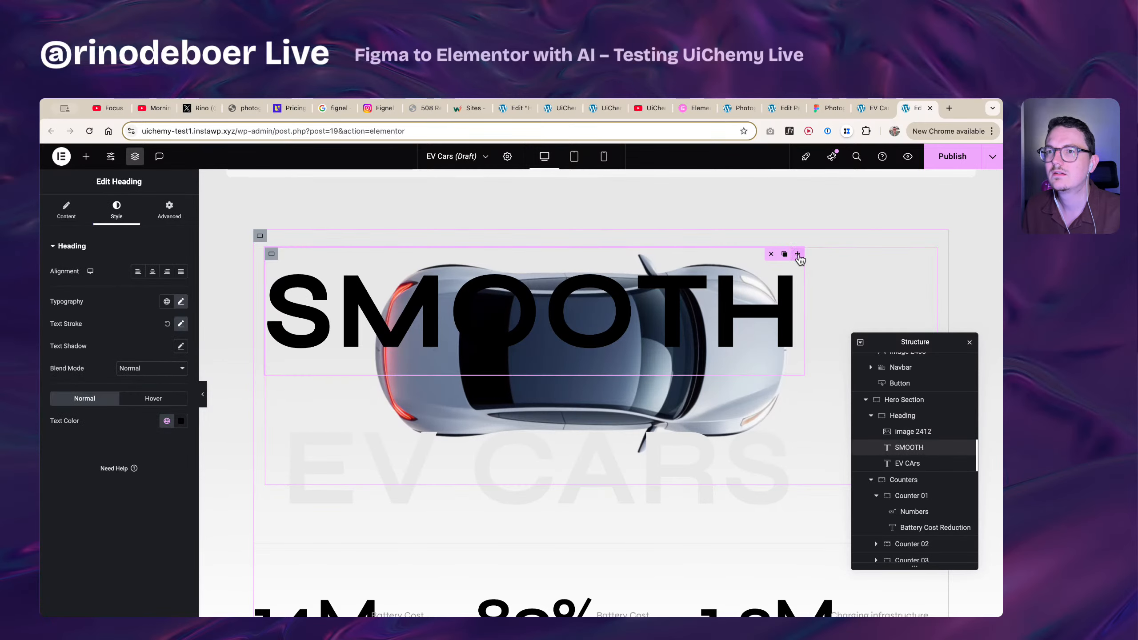
pyautogui.click(169, 209)
pyautogui.scroll(-5, 126, 477)
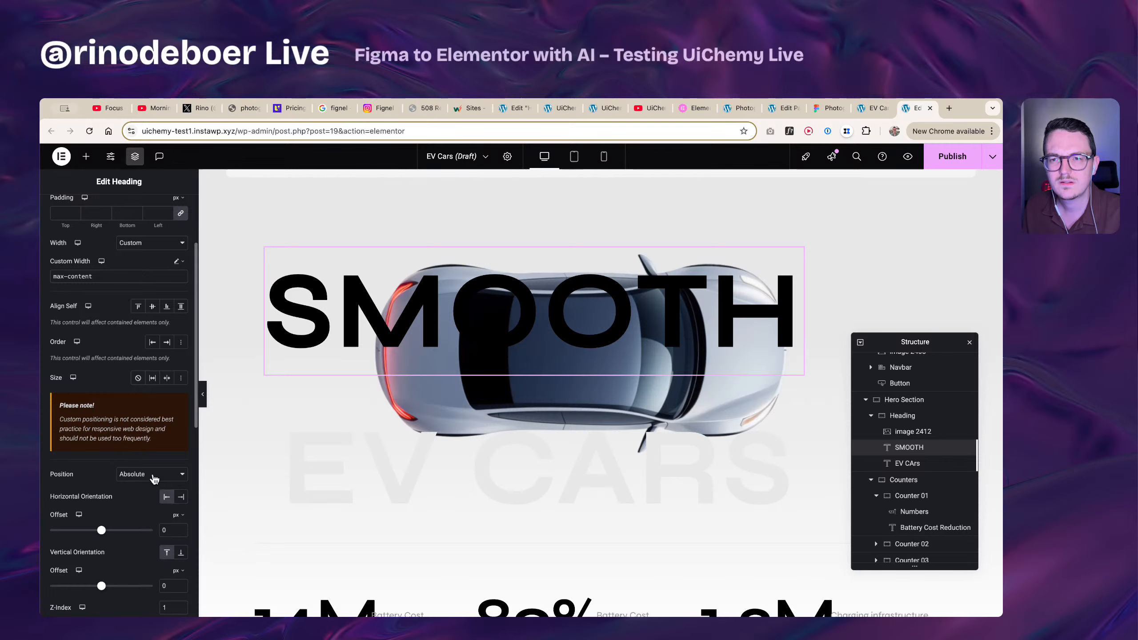
pyautogui.click(153, 474)
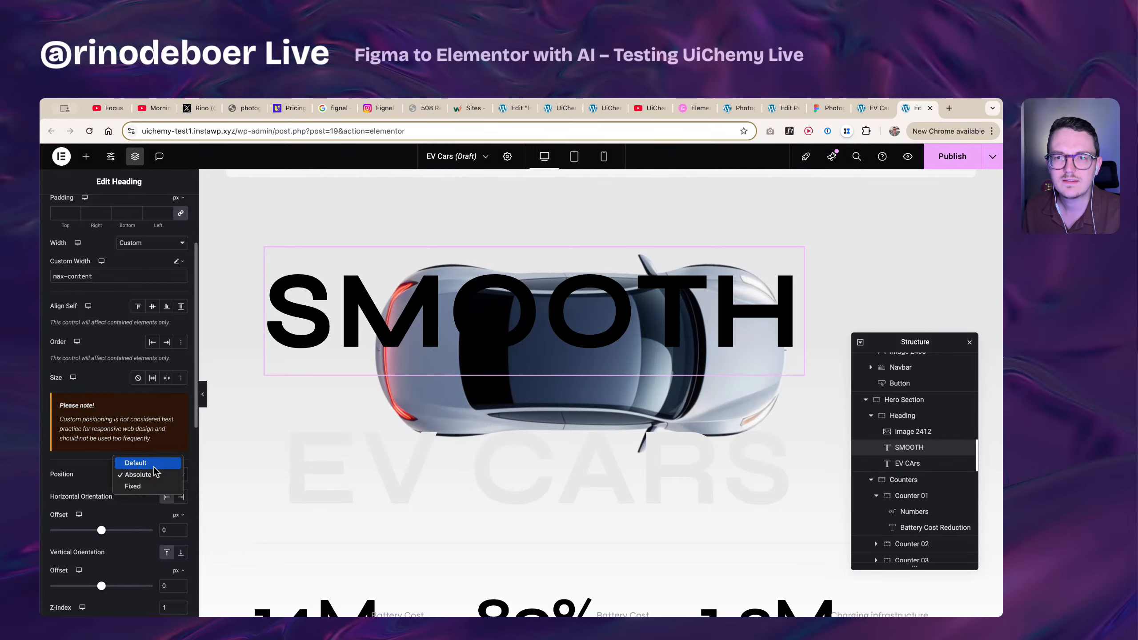
pyautogui.click(148, 463)
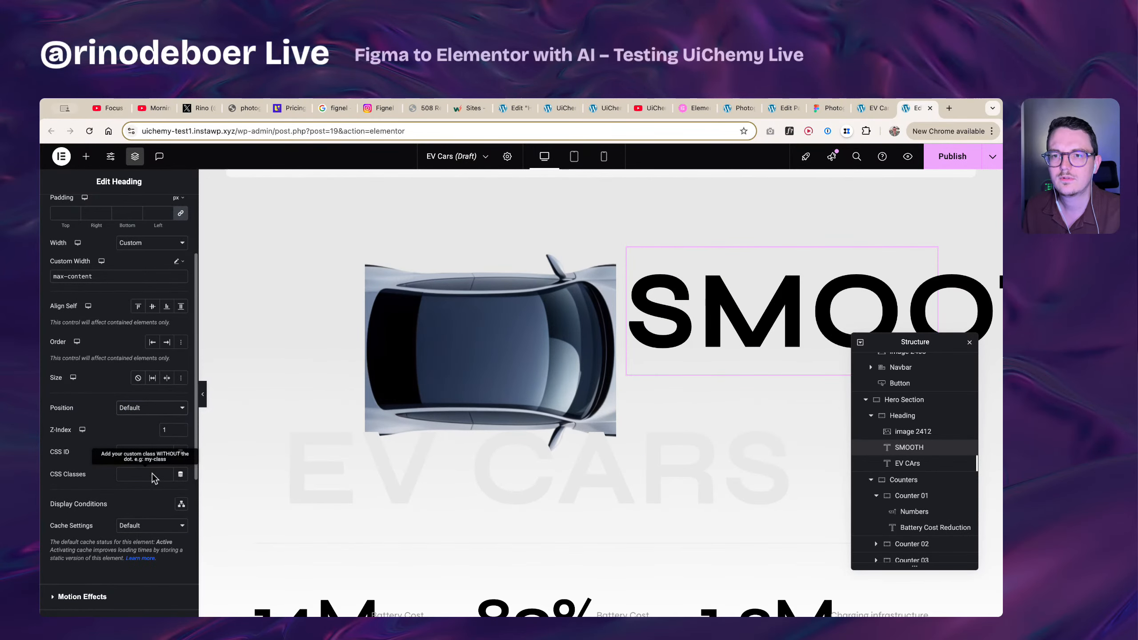
pyautogui.click(148, 409)
pyautogui.click(148, 419)
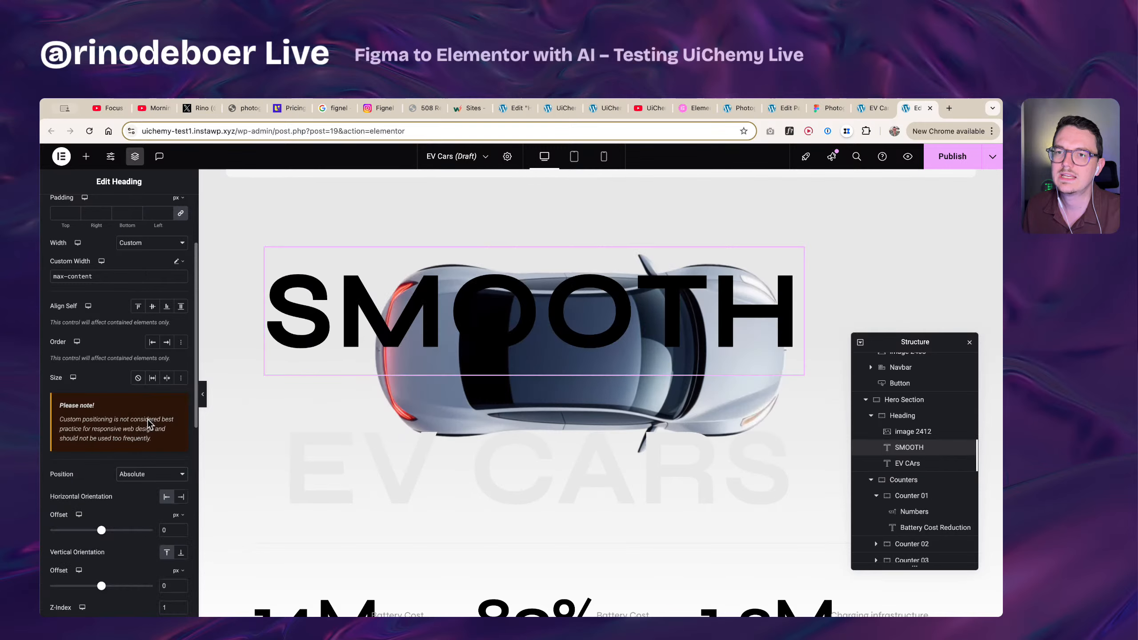
pyautogui.click(153, 307)
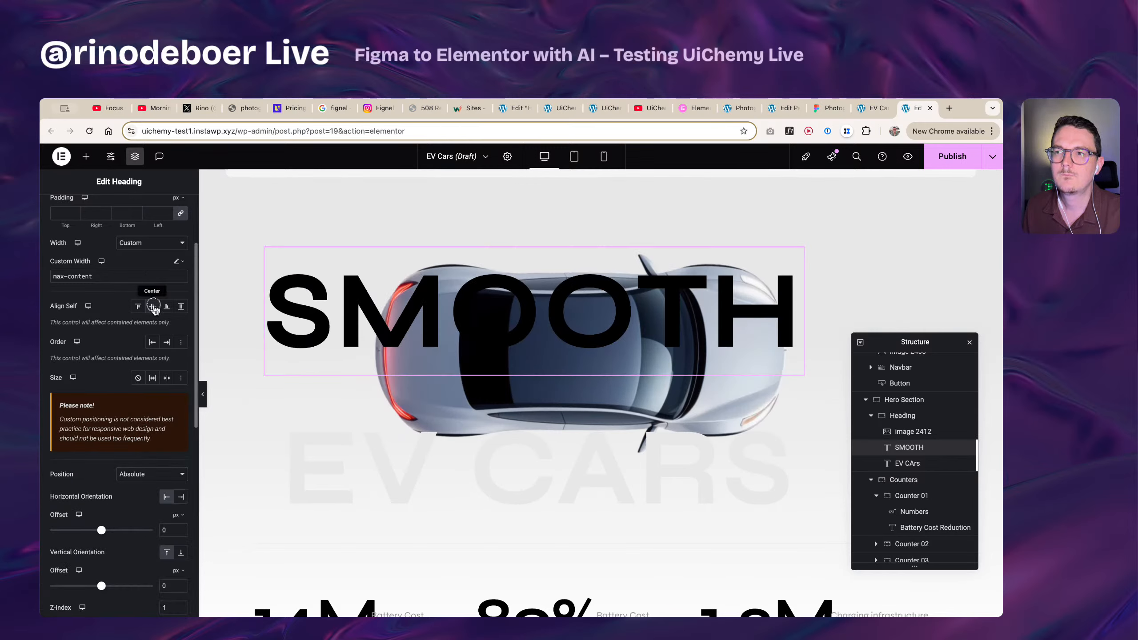
# - Set the width of the hero's Heading container to 100%
pyautogui.click(902, 416)
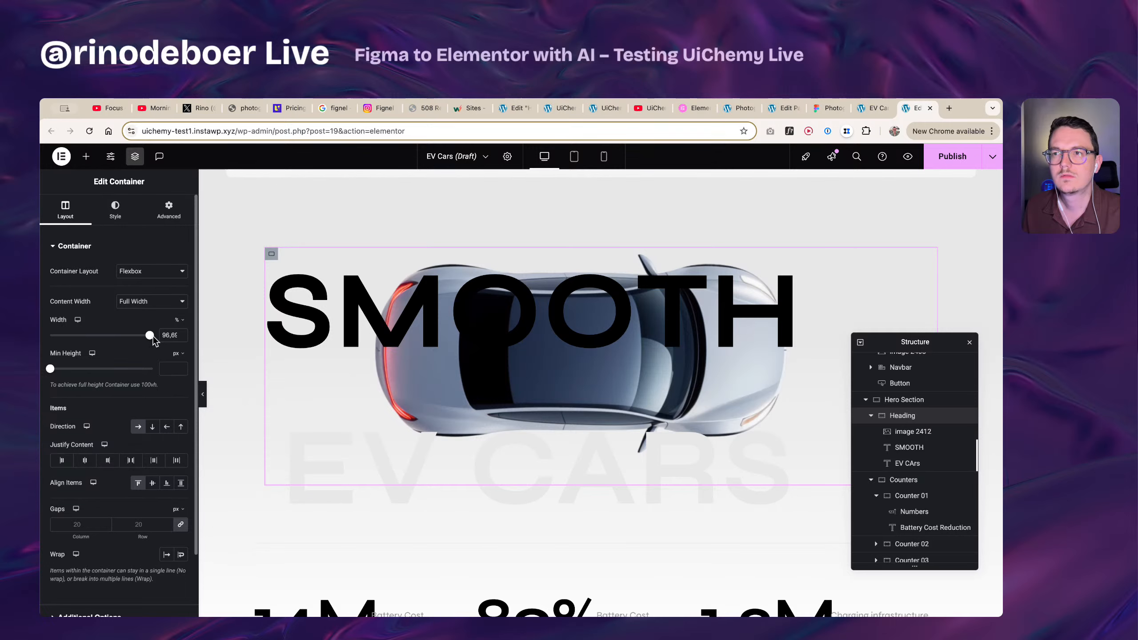
pyautogui.moveTo(153, 336); pyautogui.dragTo(160, 340)
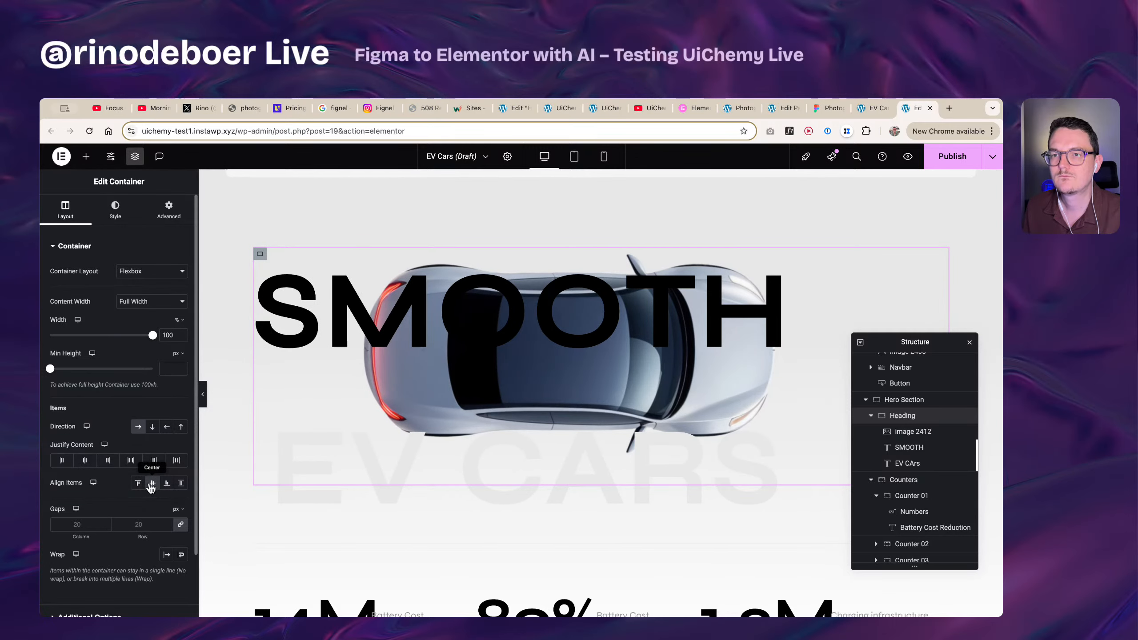
pyautogui.click(87, 462)
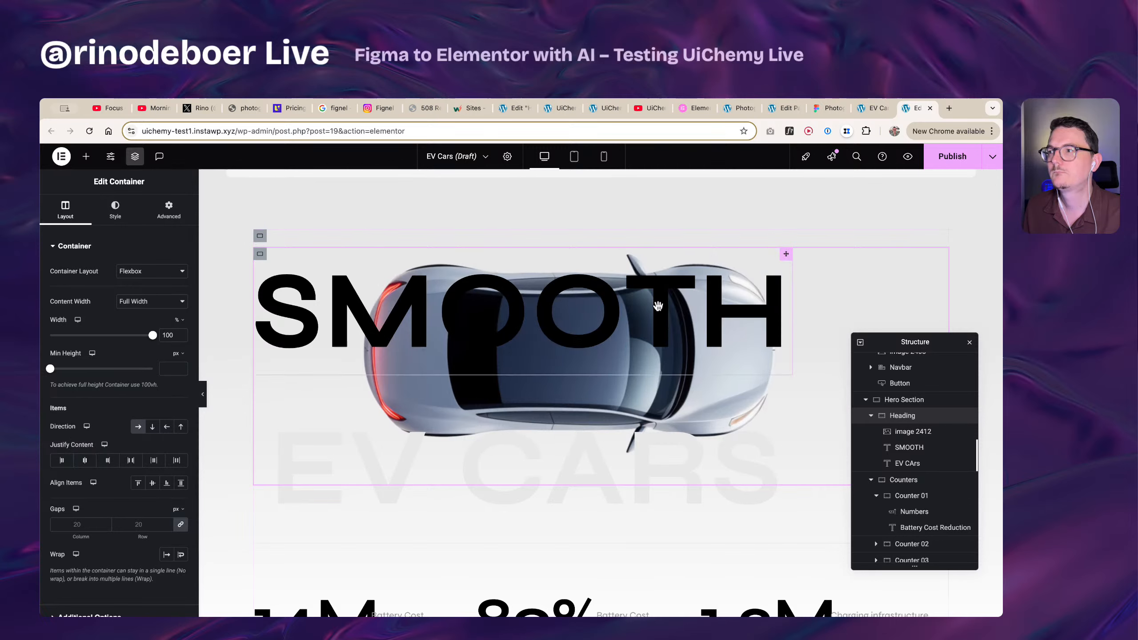
# - Switch the SMOOTH heading's vertical offset unit to percent, try 50, and set the offset back to 0
pyautogui.click(782, 254)
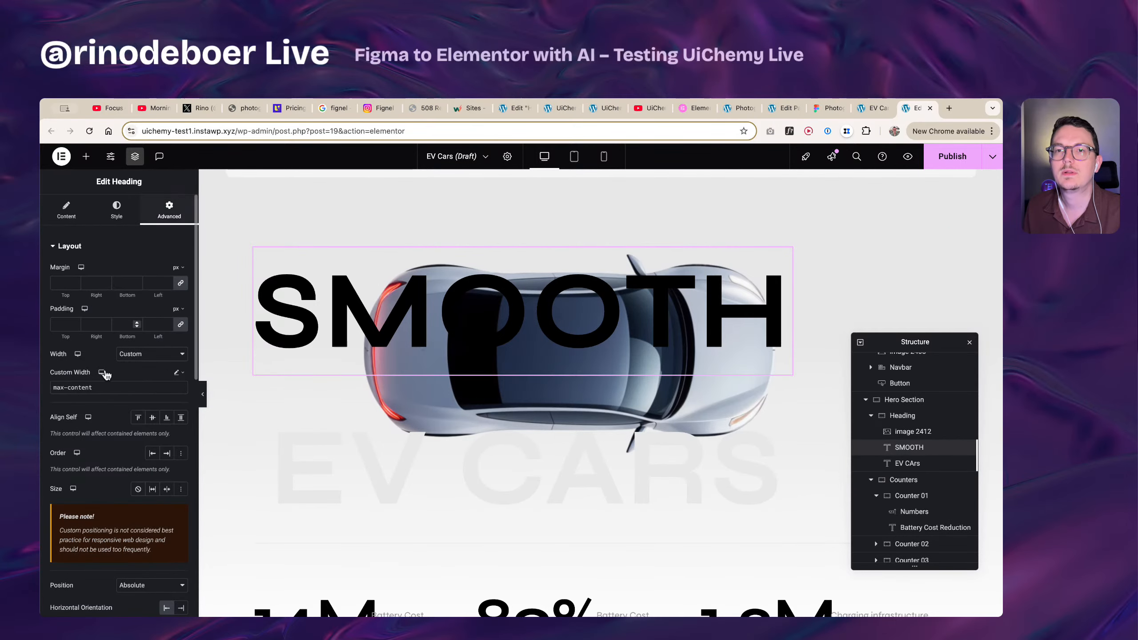
pyautogui.scroll(-5, 128, 437)
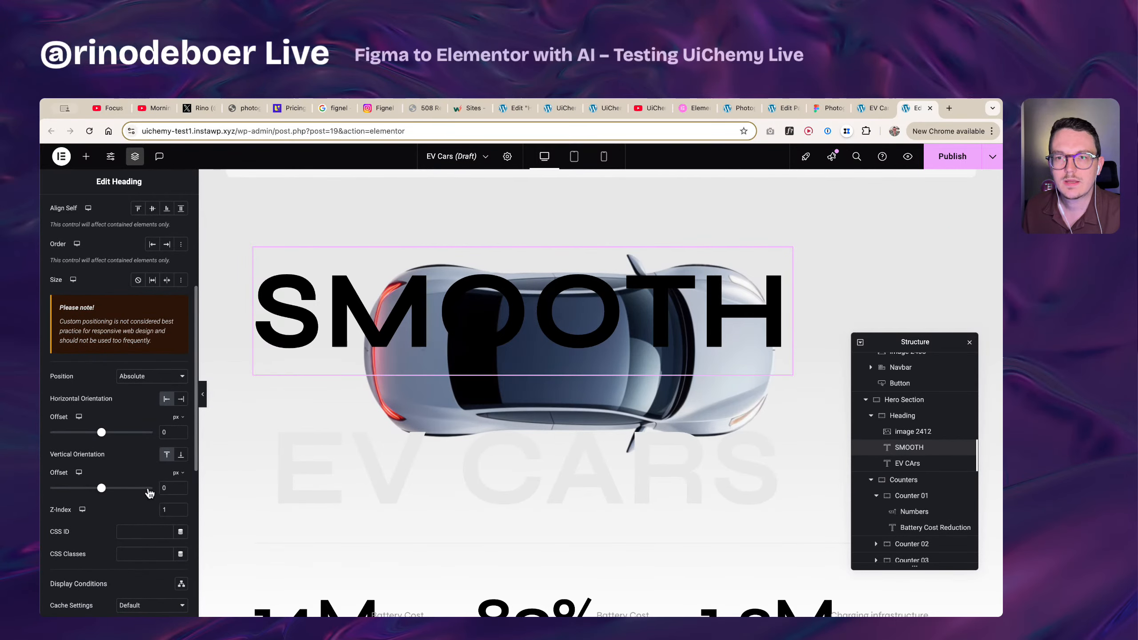
pyautogui.click(179, 473)
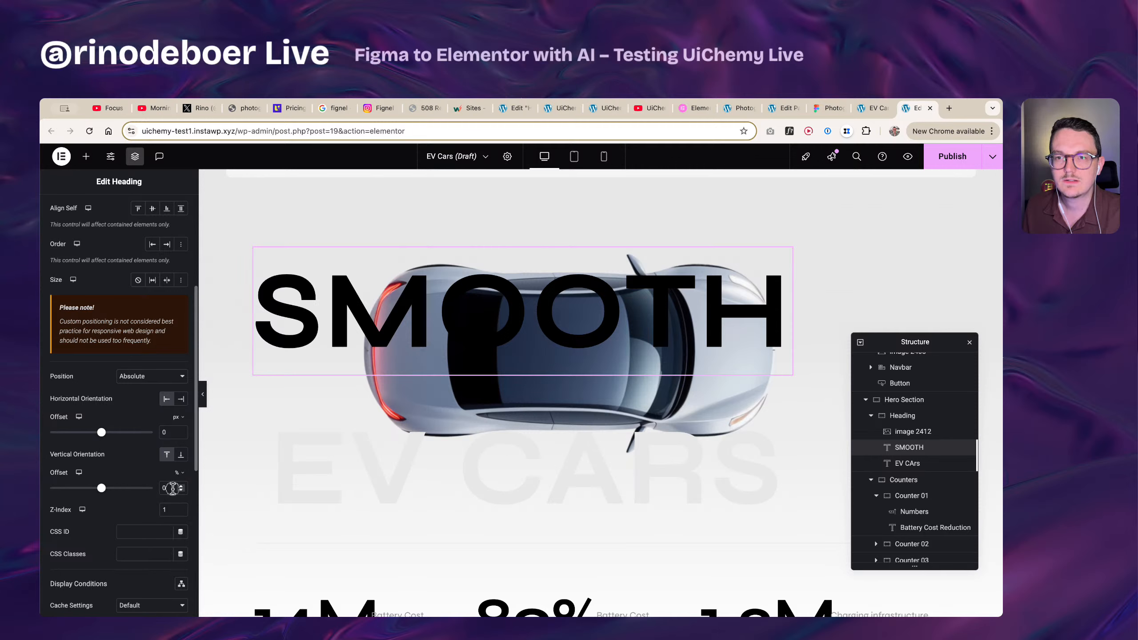
pyautogui.write('50')
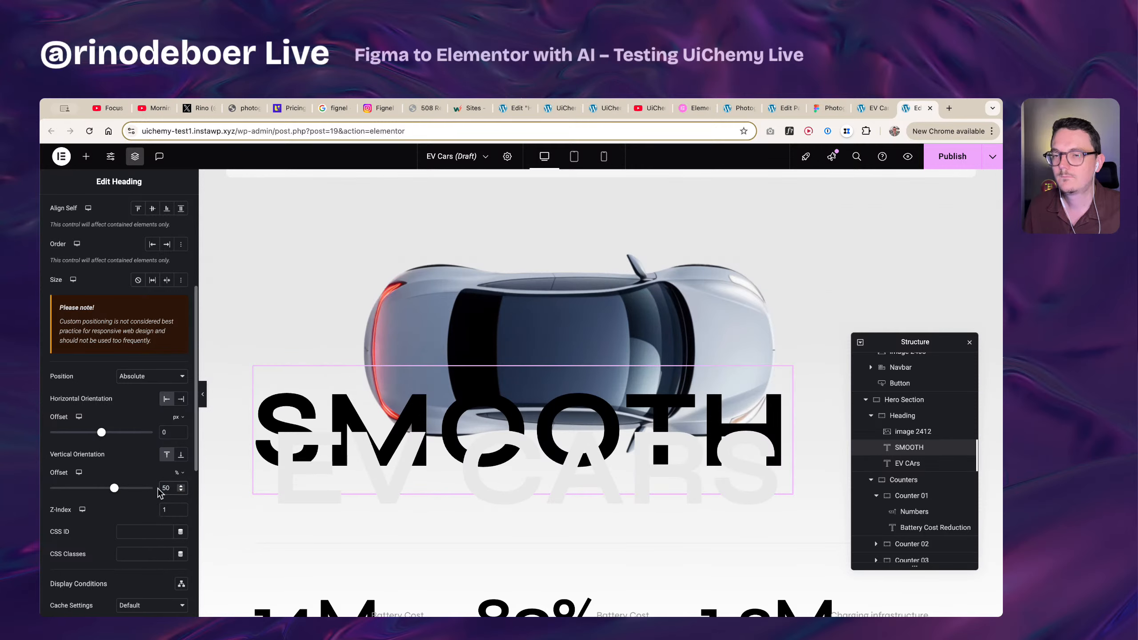
pyautogui.press('BackSpace')
pyautogui.press('BackSpace')
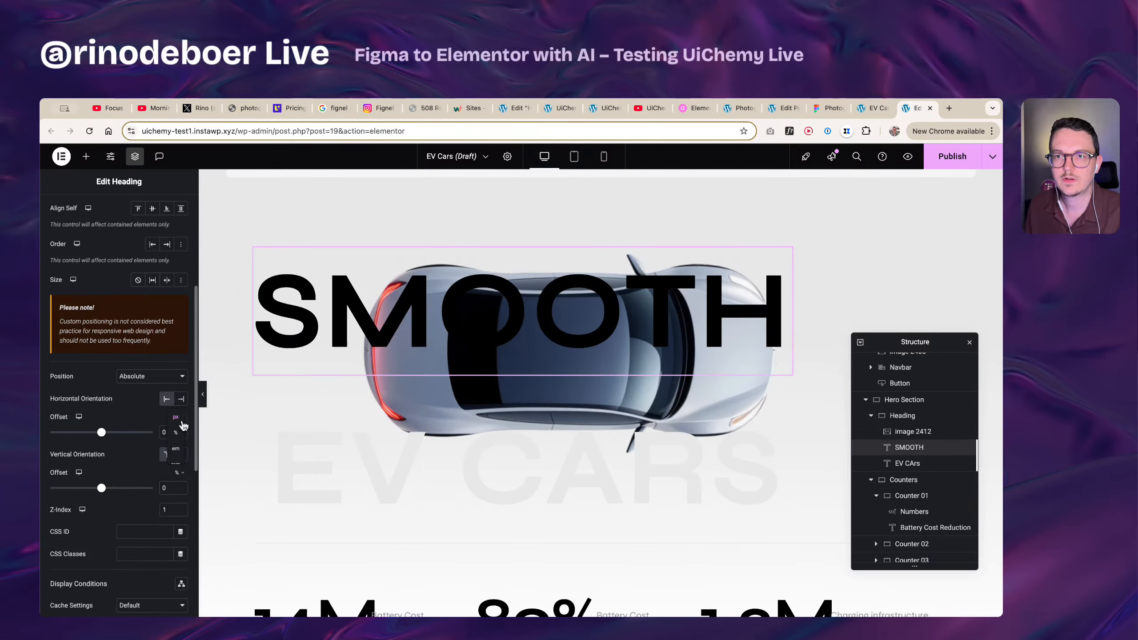
# - Switch the SMOOTH heading's horizontal offset unit to percent and set the offset to 12
pyautogui.click(177, 433)
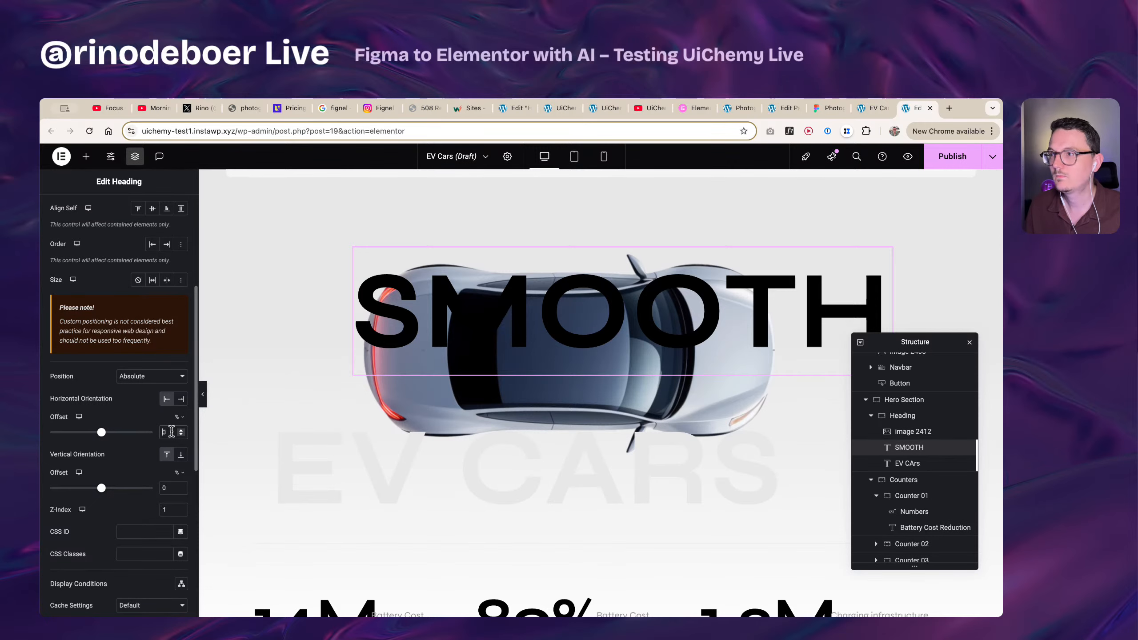
pyautogui.write('50')
pyautogui.press('BackSpace')
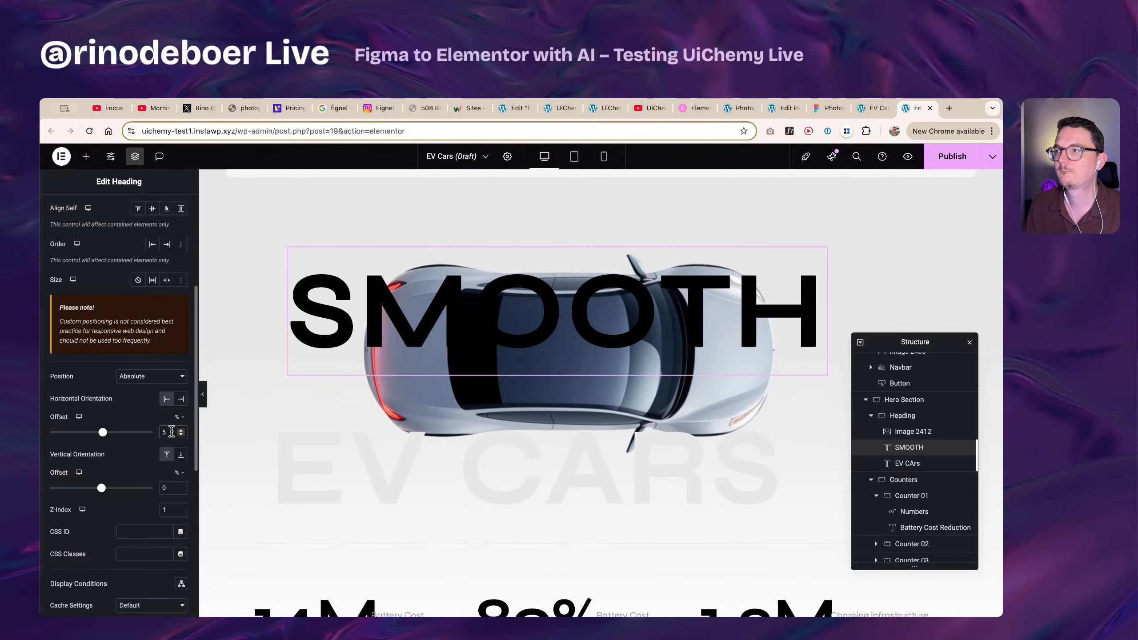
pyautogui.press('Up')
pyautogui.press('Up')
pyautogui.press('Up')
pyautogui.press('Up')
pyautogui.press('Up')
pyautogui.press('Up')
pyautogui.press('Up')
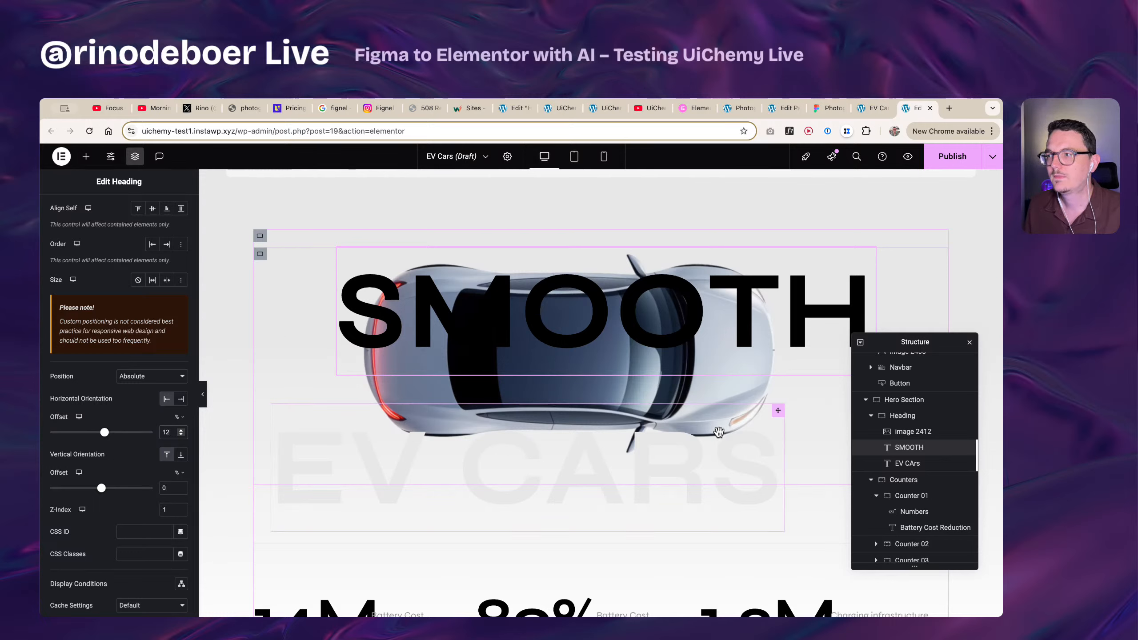
# - Switch the EV CARS heading's horizontal offset unit to percent and set the offset to 8
pyautogui.click(779, 417)
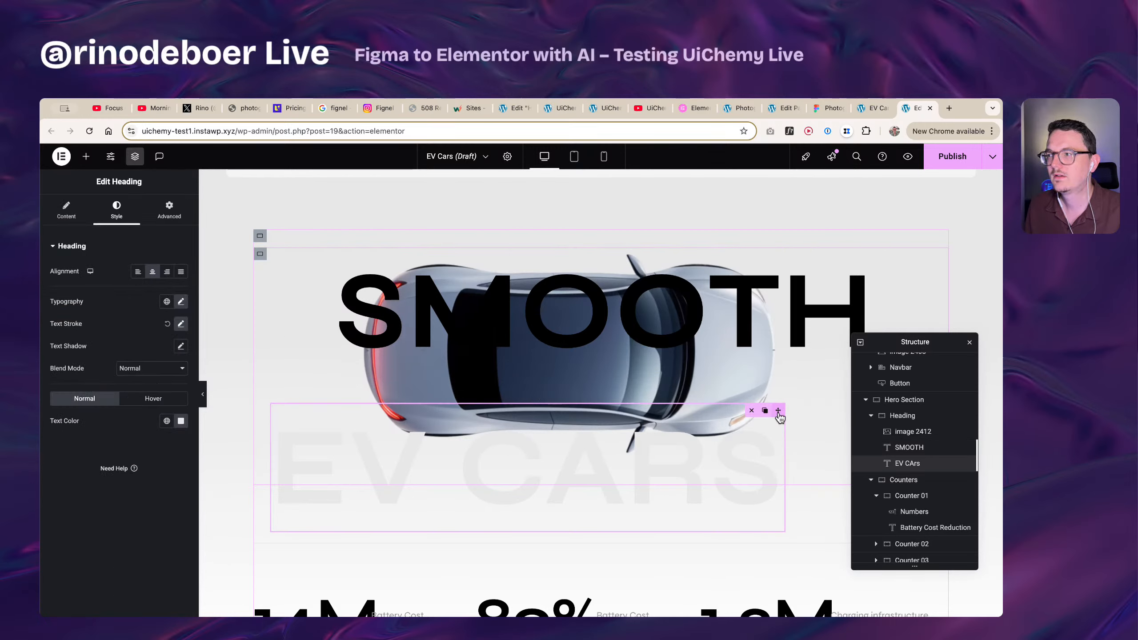
pyautogui.click(172, 211)
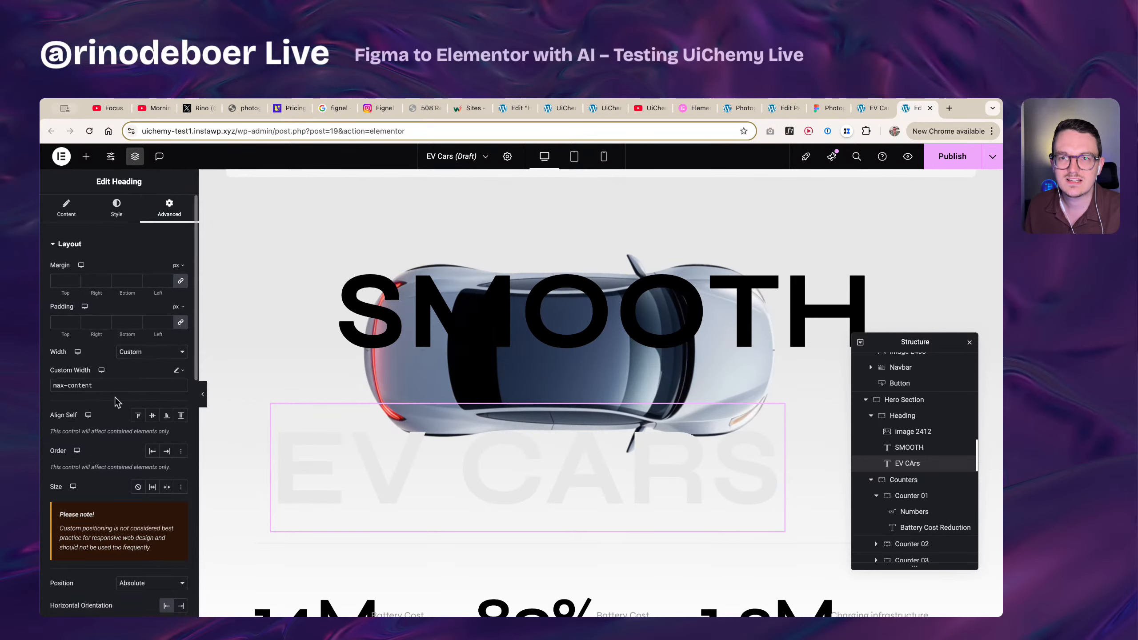
pyautogui.click(118, 211)
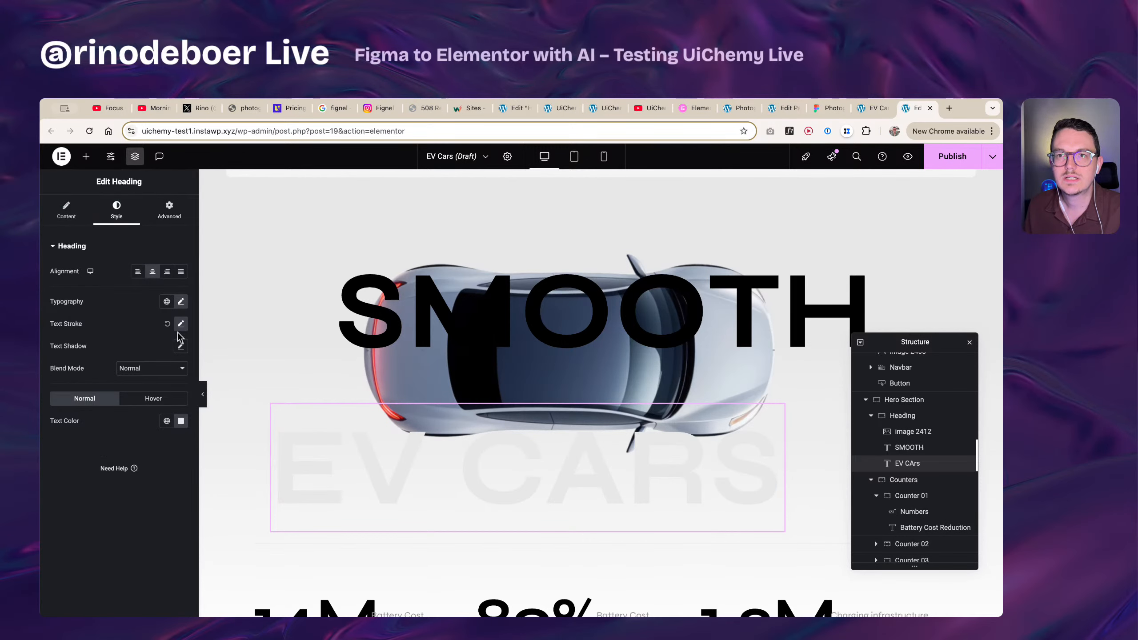
pyautogui.click(169, 219)
pyautogui.scroll(-3, 148, 466)
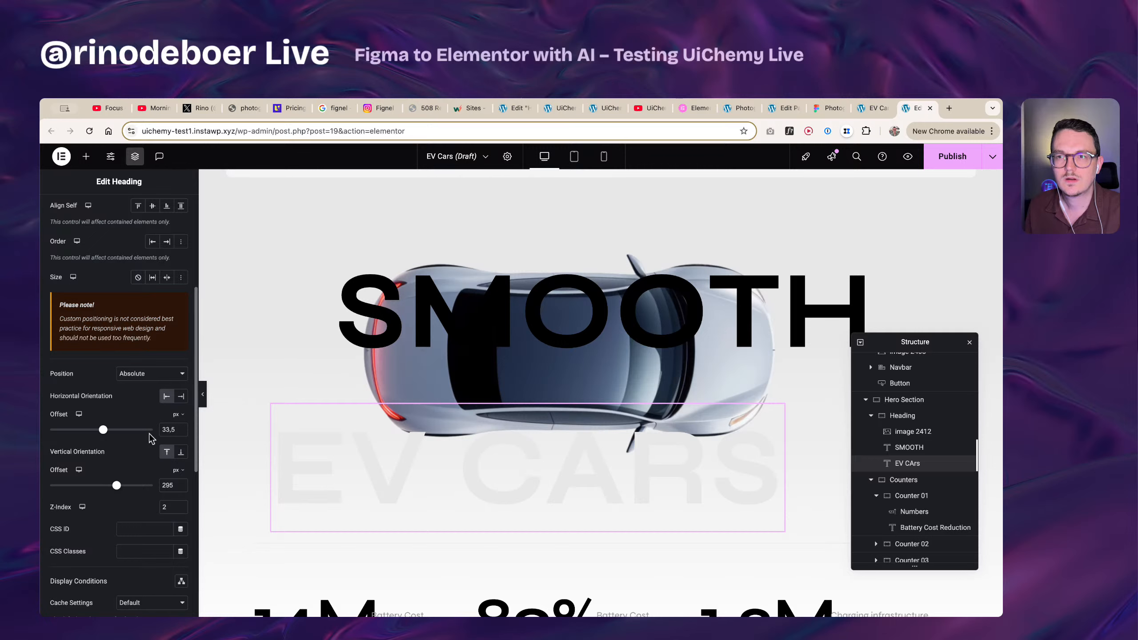
pyautogui.click(177, 414)
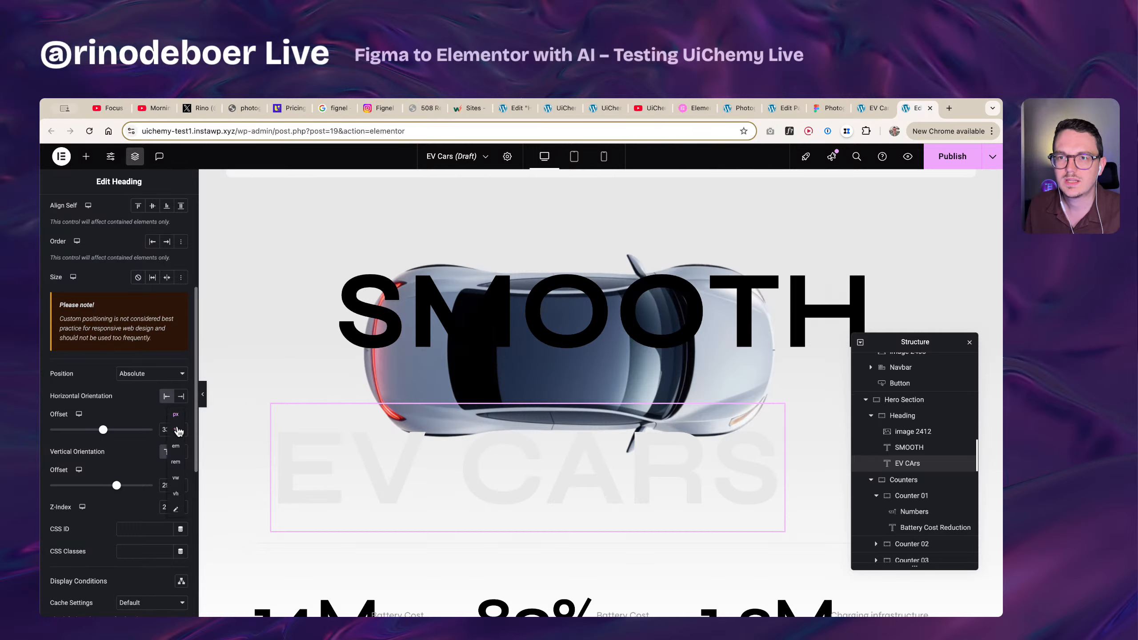
pyautogui.click(177, 430)
pyautogui.moveTo(101, 431); pyautogui.dragTo(106, 433)
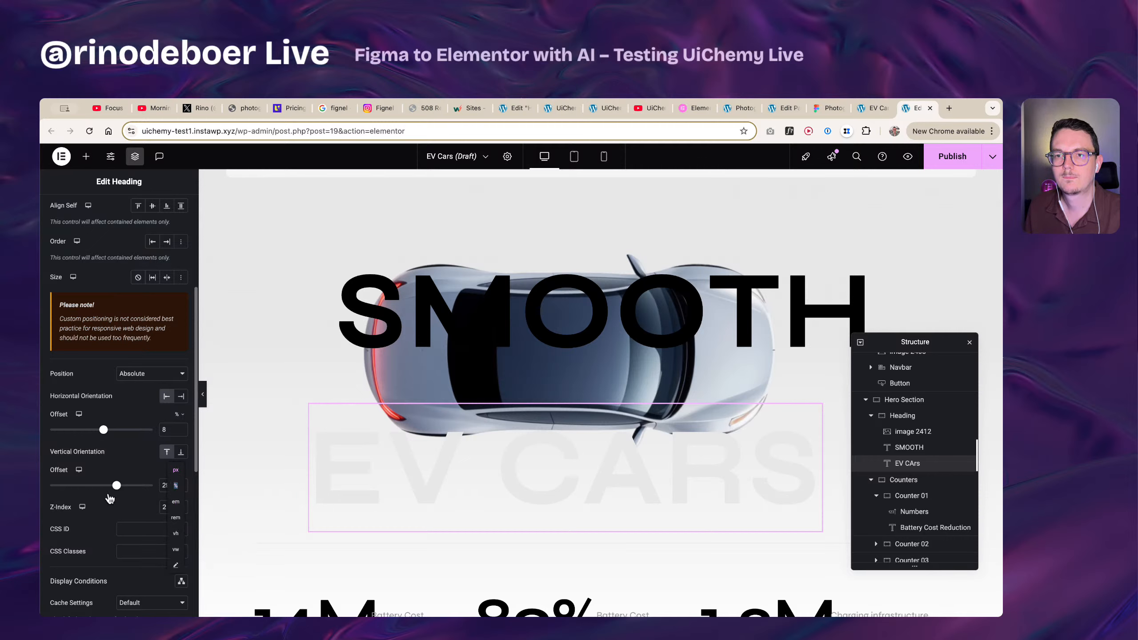
# - Set the EV CARS heading's vertical offset to 233 px, its horizontal offset to 10 percent and its z-index to 1
pyautogui.moveTo(116, 488); pyautogui.dragTo(114, 488)
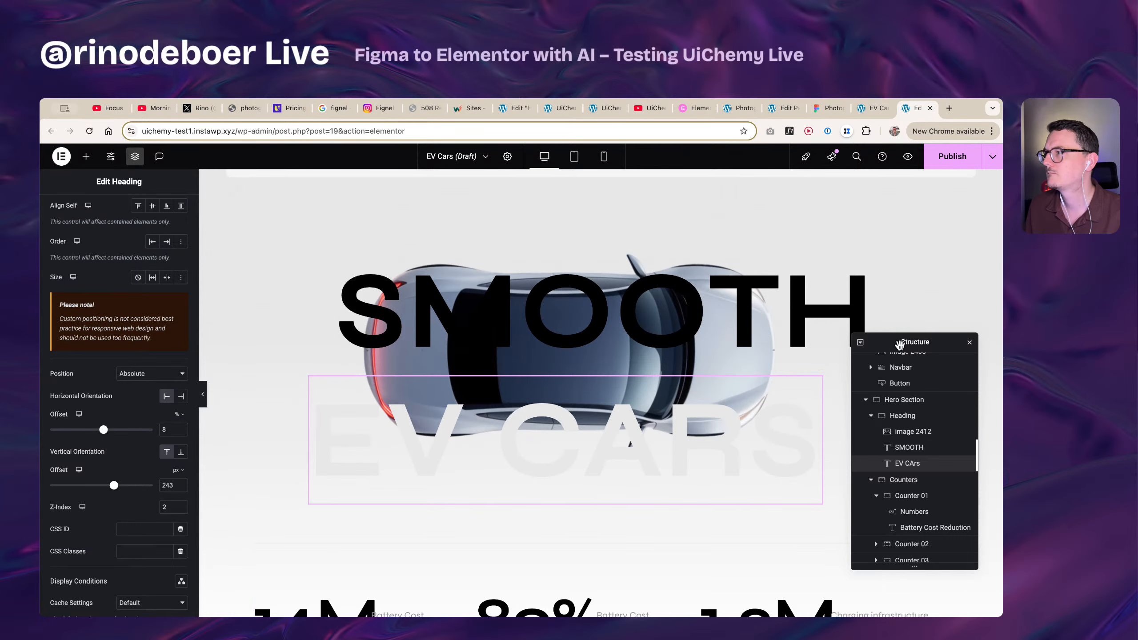
pyautogui.moveTo(878, 341); pyautogui.dragTo(804, 421)
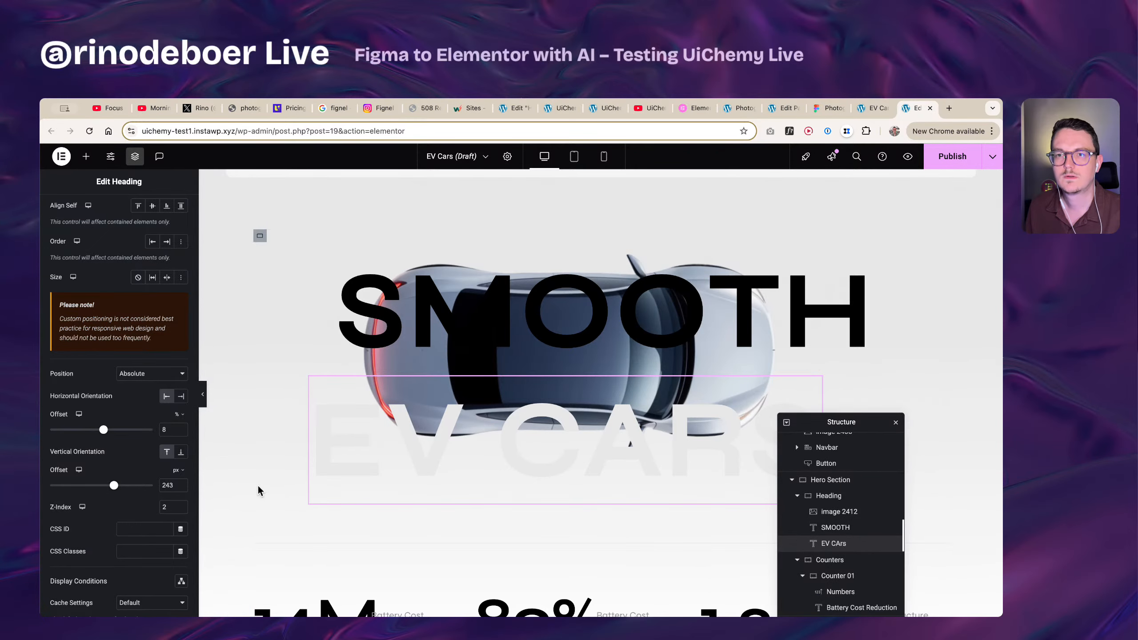
pyautogui.moveTo(114, 489); pyautogui.dragTo(114, 485)
pyautogui.moveTo(103, 430); pyautogui.dragTo(104, 432)
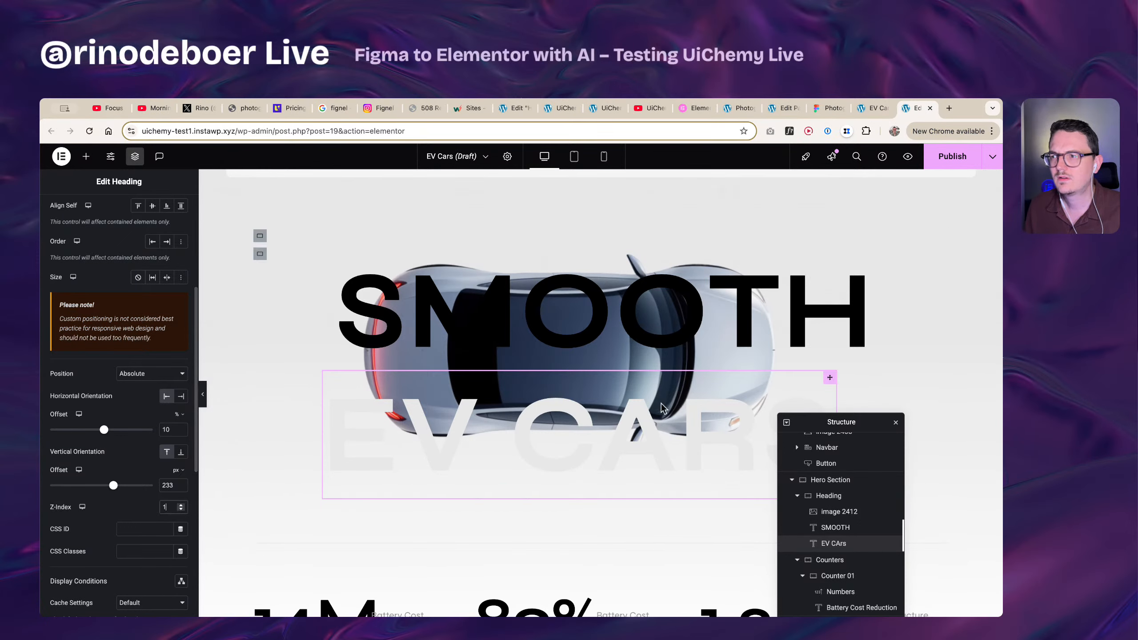
# - Set the z-index of the hero's car image to 2 and the SMOOTH heading's z-index to 3
pyautogui.click(847, 515)
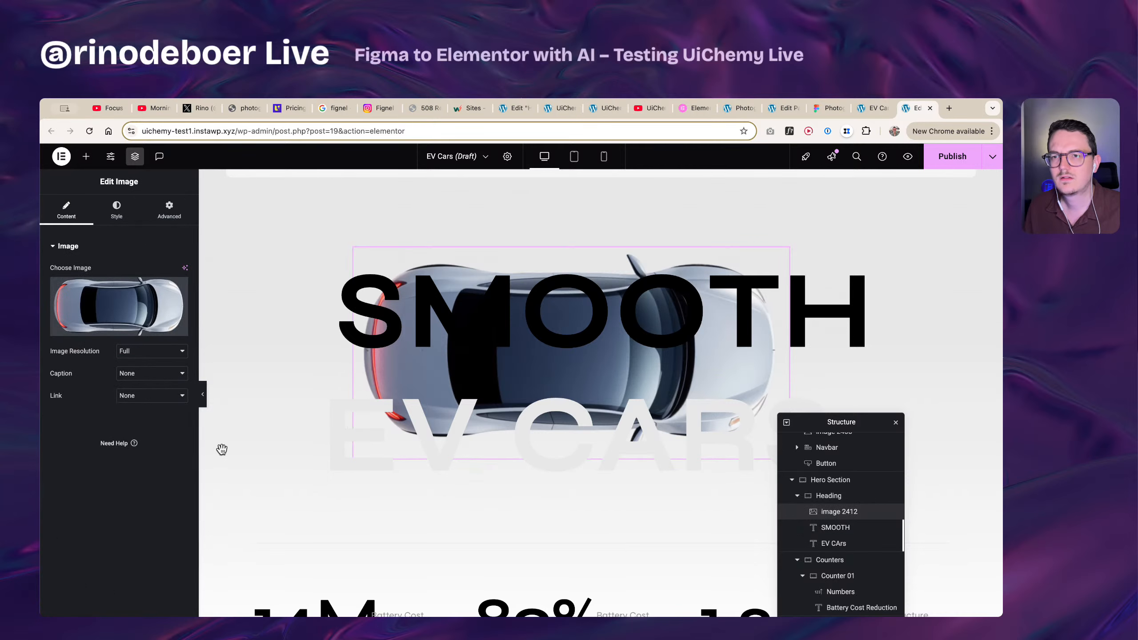
pyautogui.click(169, 209)
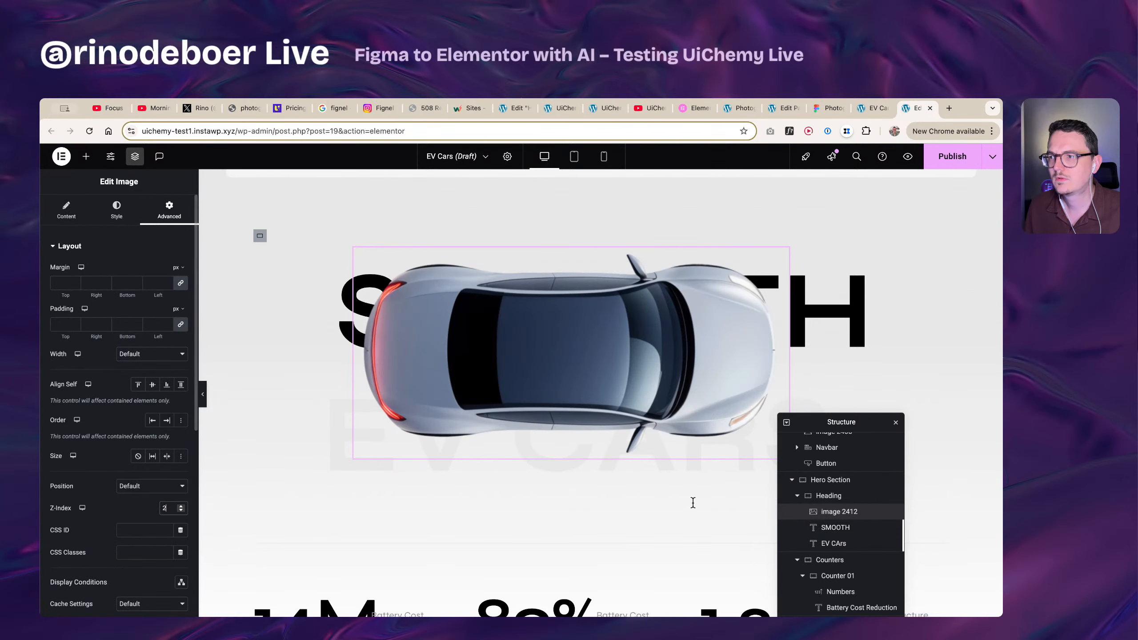
pyautogui.click(853, 528)
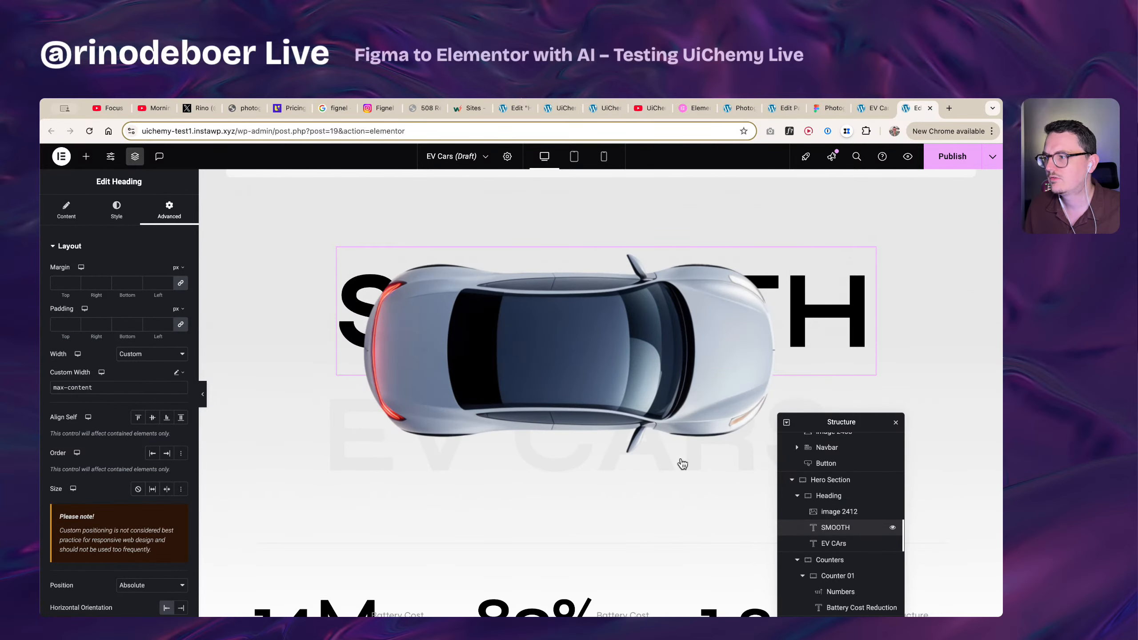
pyautogui.scroll(-3, 159, 586)
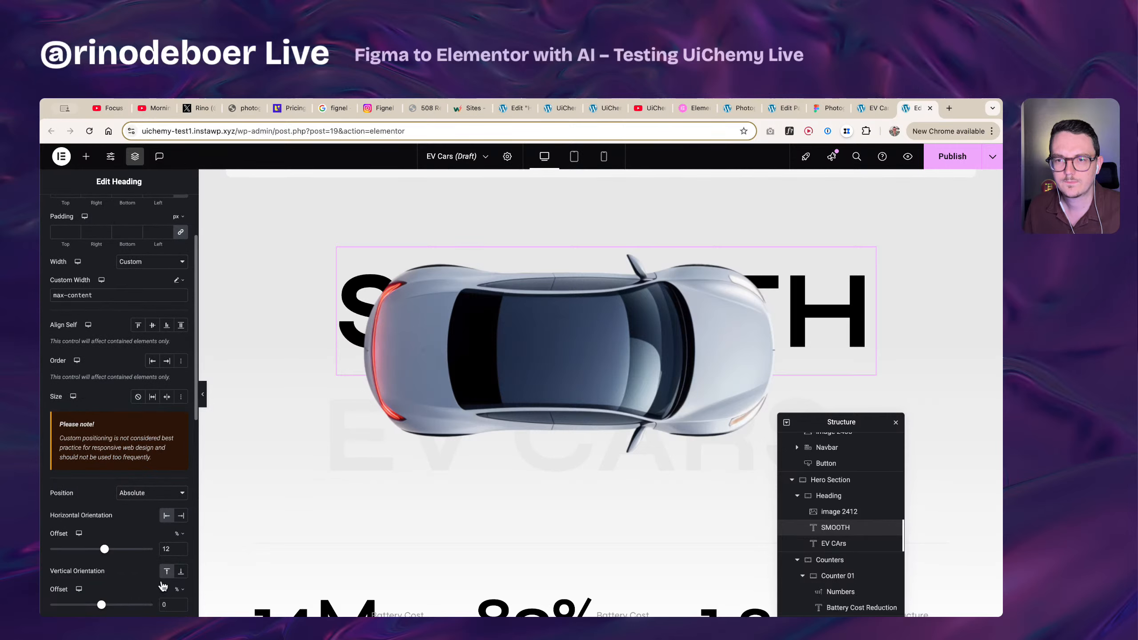
pyautogui.scroll(-3, 174, 565)
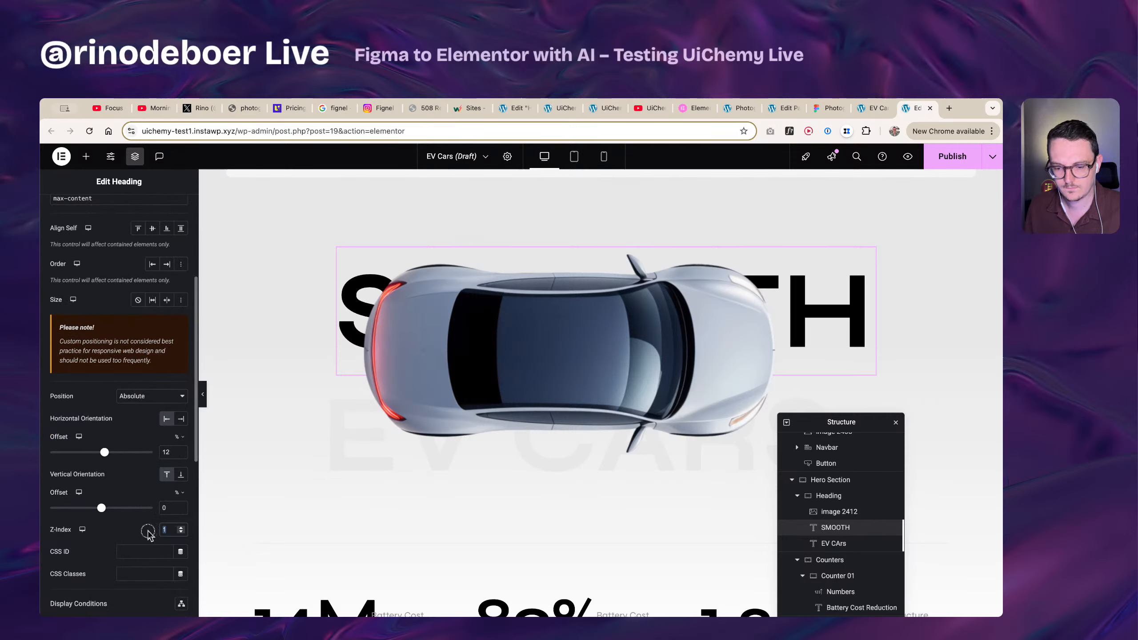
pyautogui.write('3')
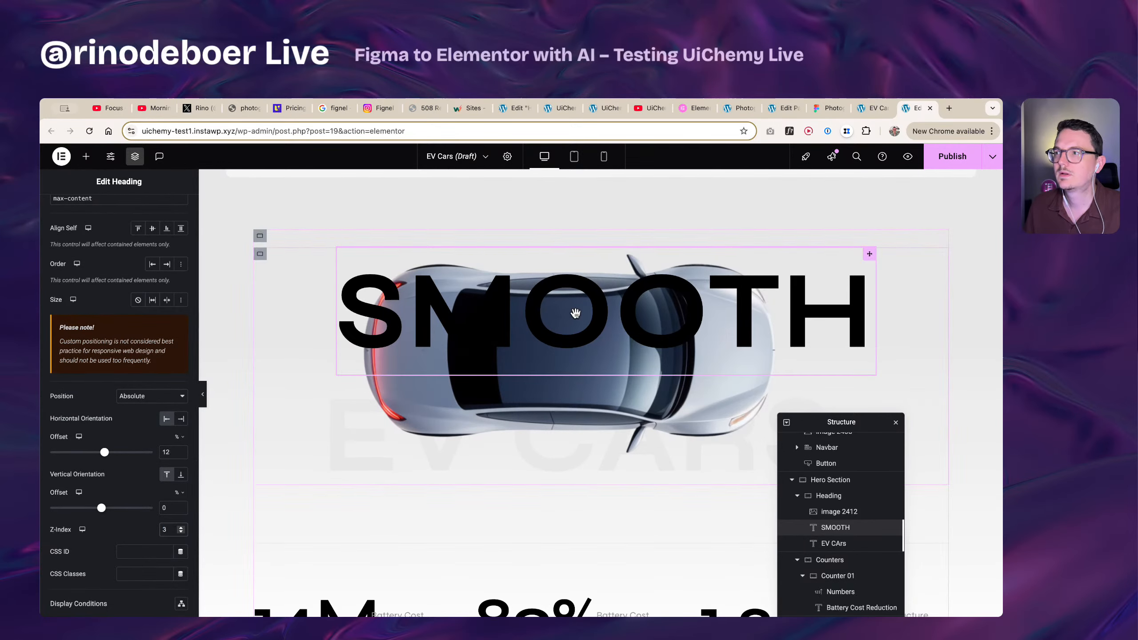
# - Set the SMOOTH heading's horizontal offset to 6 percent, vertical offset to -23 percent and z-index to 1
pyautogui.scroll(5, 106, 274)
pyautogui.scroll(-6, 121, 282)
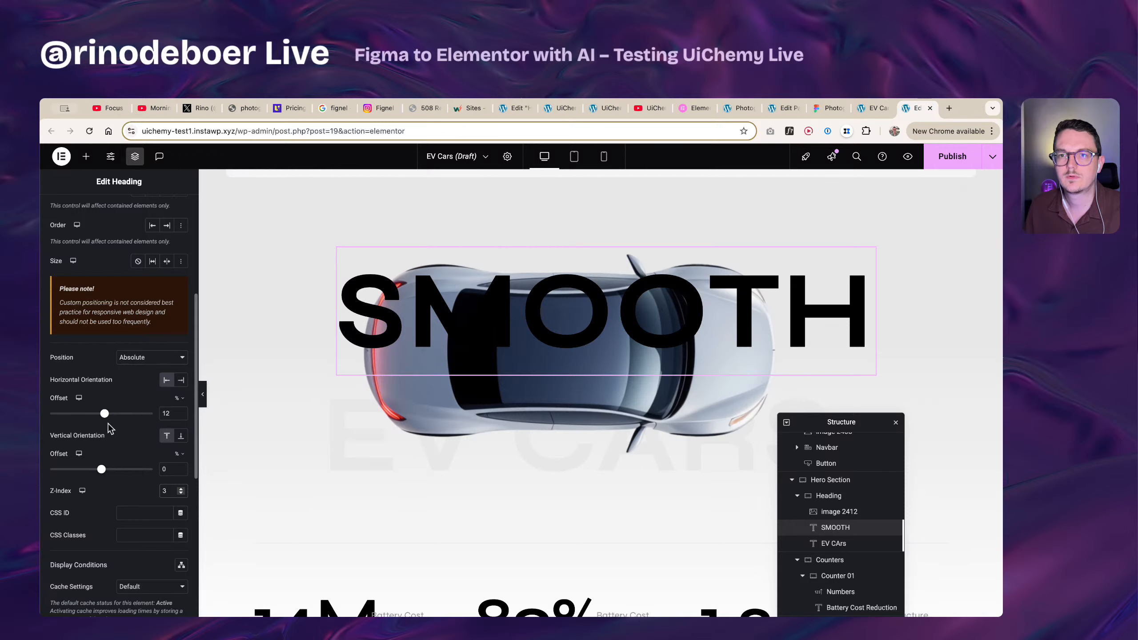
pyautogui.moveTo(104, 415); pyautogui.dragTo(103, 417)
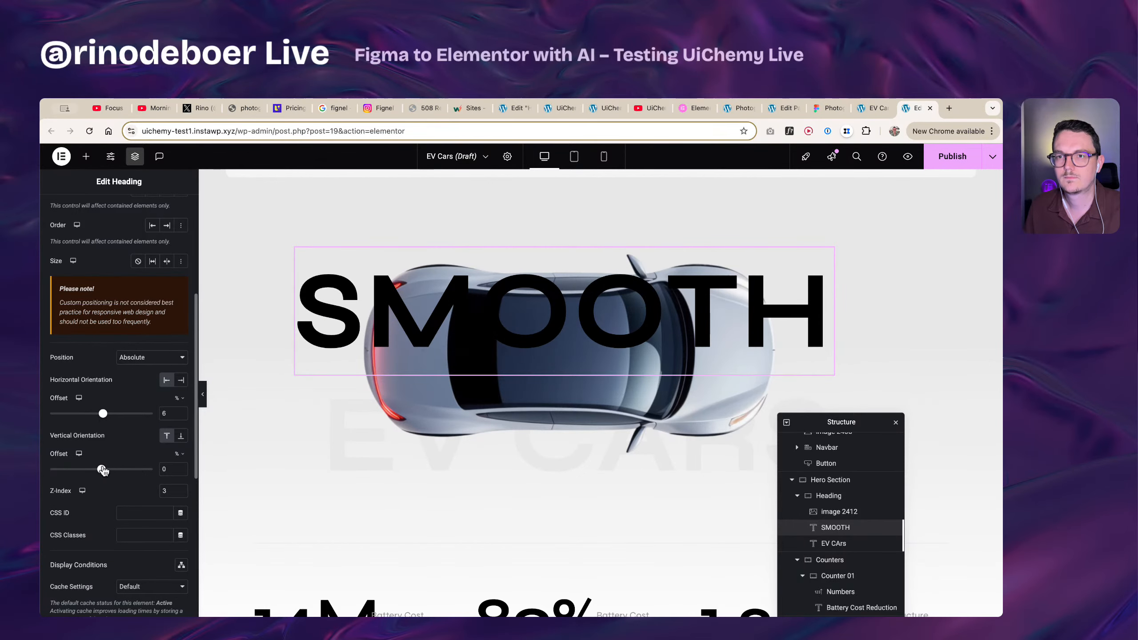
pyautogui.moveTo(104, 471); pyautogui.dragTo(97, 473)
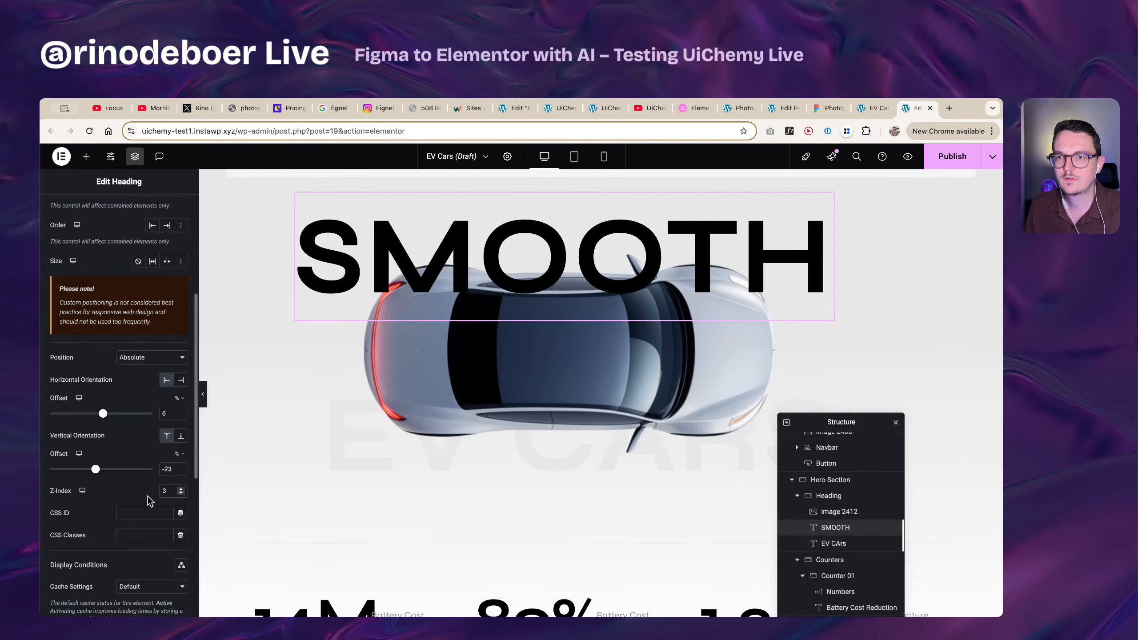
pyautogui.write('1')
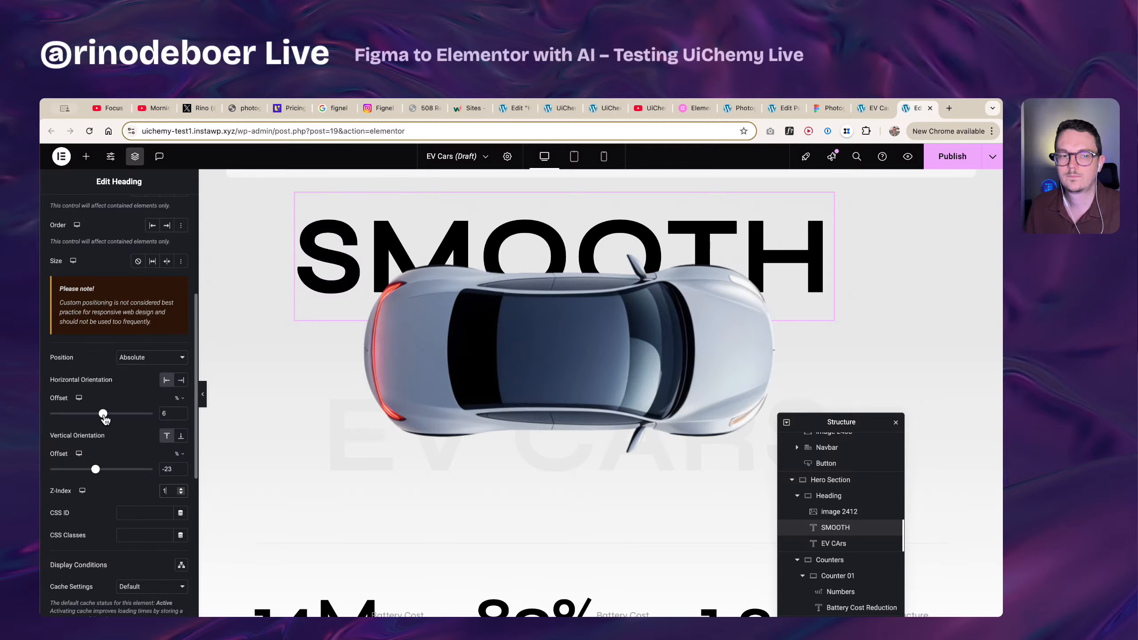
# - Adjust the SMOOTH heading's horizontal offset to 8 percent and its vertical offset to -19 percent
pyautogui.moveTo(104, 415); pyautogui.dragTo(102, 415)
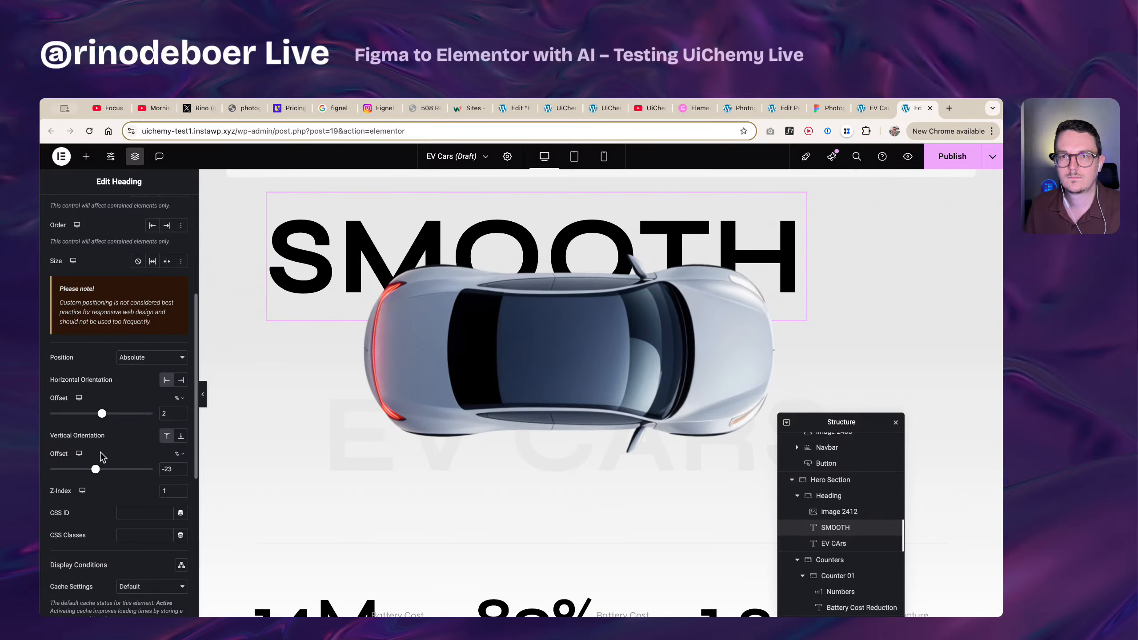
pyautogui.moveTo(98, 475); pyautogui.dragTo(99, 476)
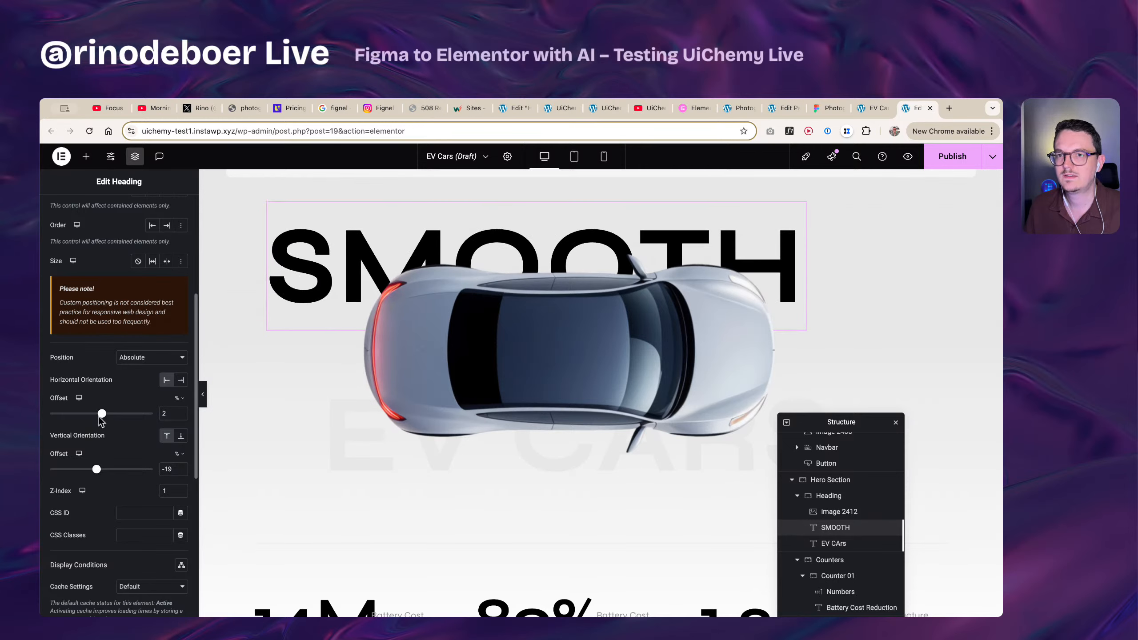
pyautogui.moveTo(101, 414); pyautogui.dragTo(103, 415)
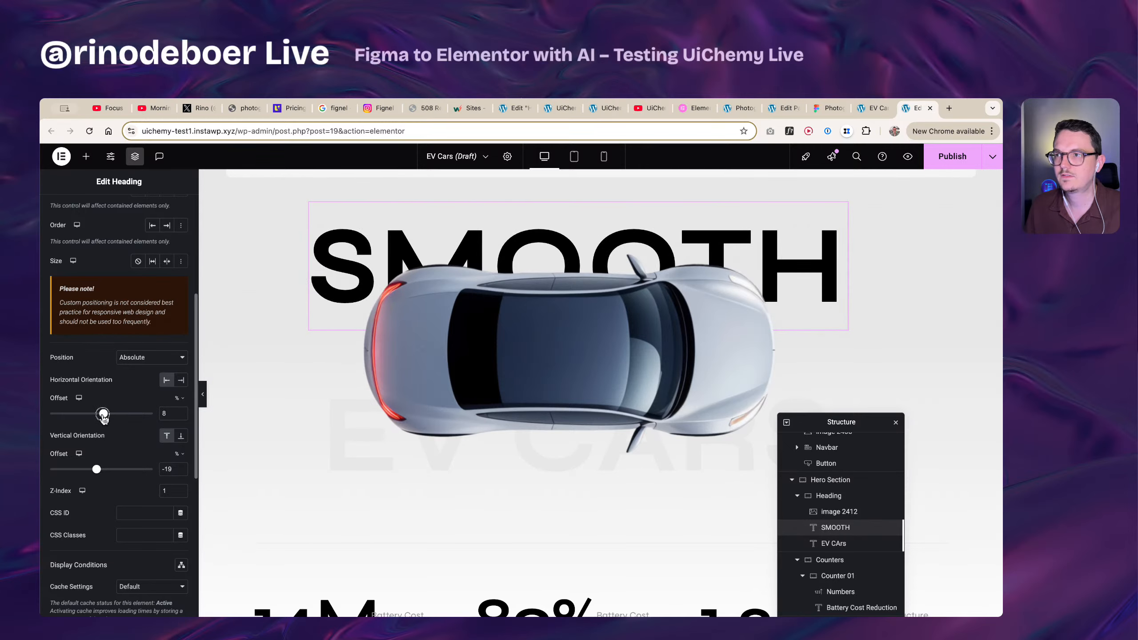
# - Close the Structure view and review the desktop layout of the hero, counters and chargers sections
pyautogui.click(895, 422)
pyautogui.scroll(3, 695, 403)
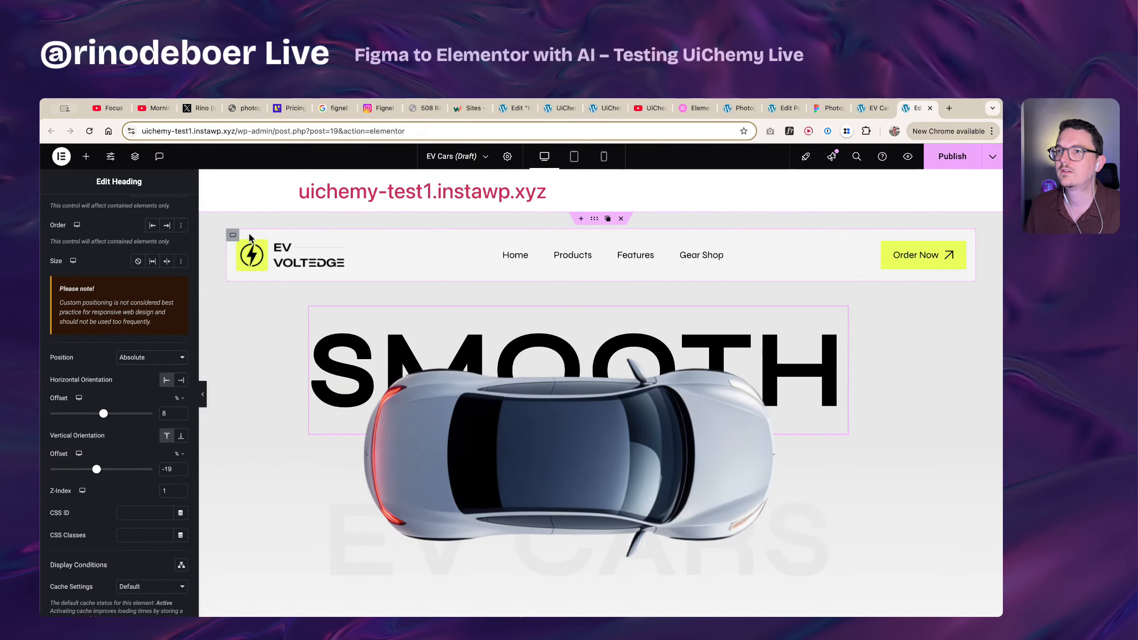
pyautogui.scroll(-2, 895, 301)
pyautogui.scroll(-8, 894, 298)
pyautogui.scroll(6, 842, 354)
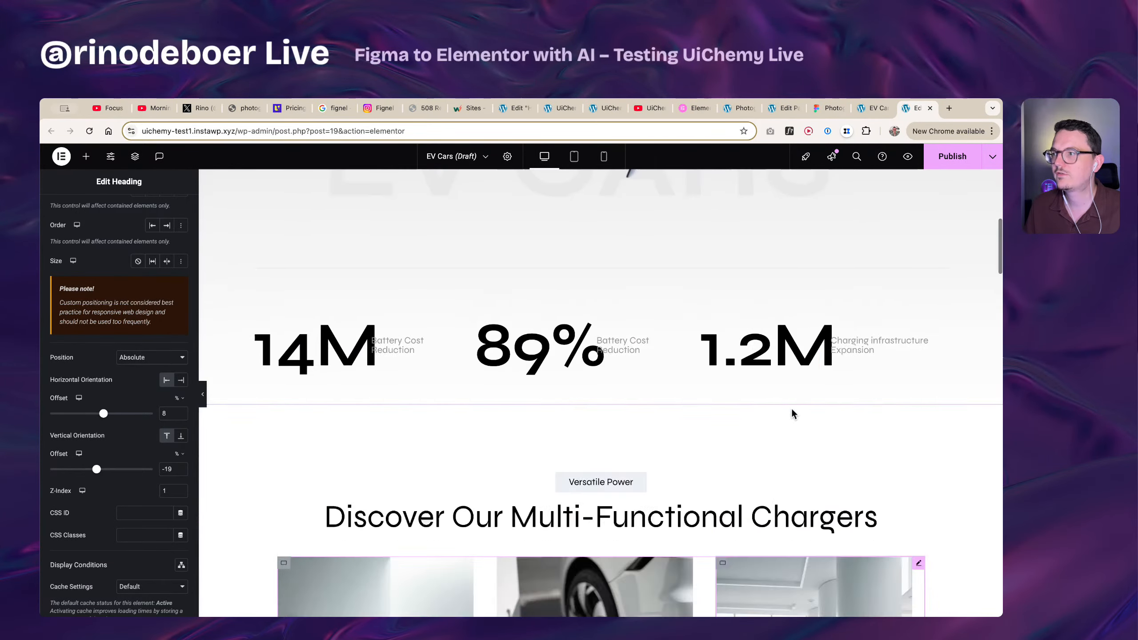
pyautogui.scroll(6, 671, 437)
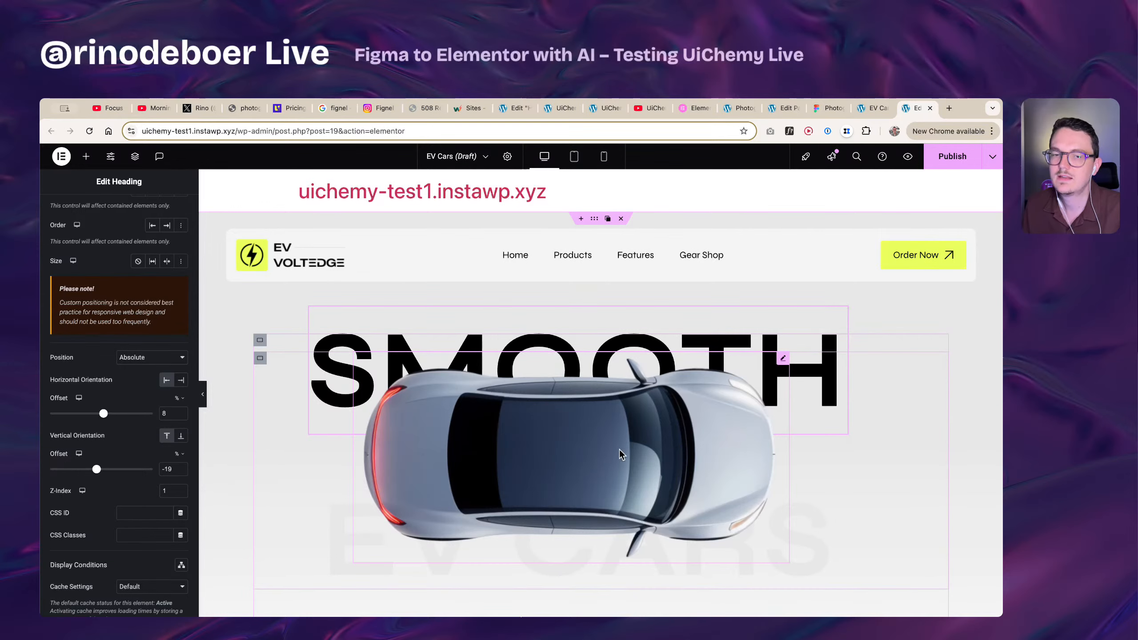
# - Switch to the tablet preview and inspect the navbar, hero headings and counters
pyautogui.click(574, 157)
pyautogui.scroll(-3, 723, 383)
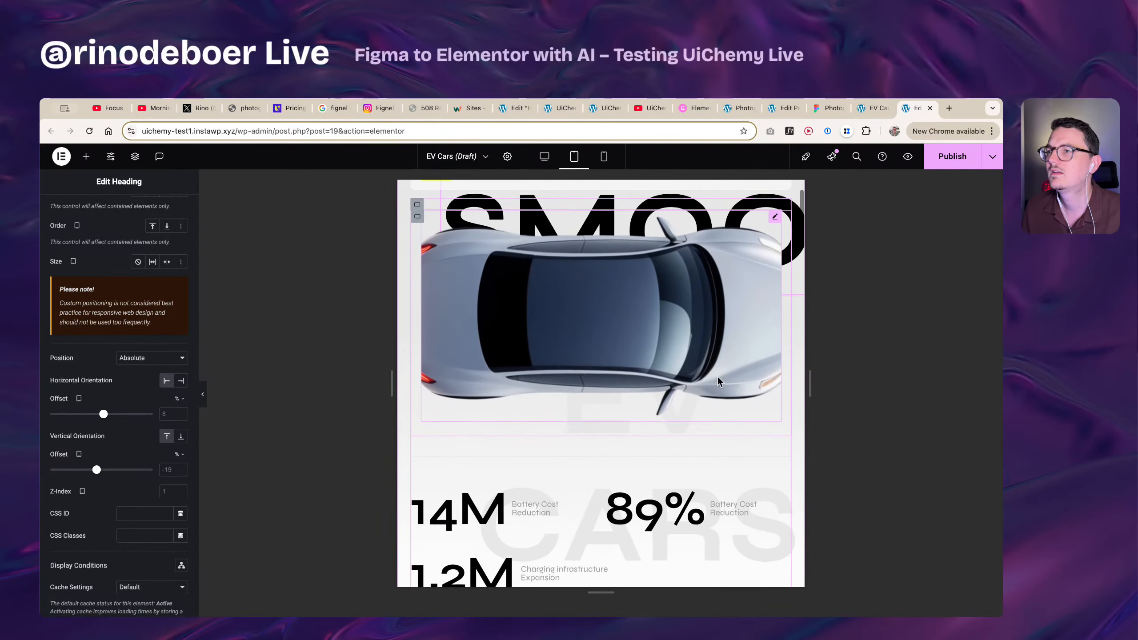
pyautogui.scroll(3, 715, 380)
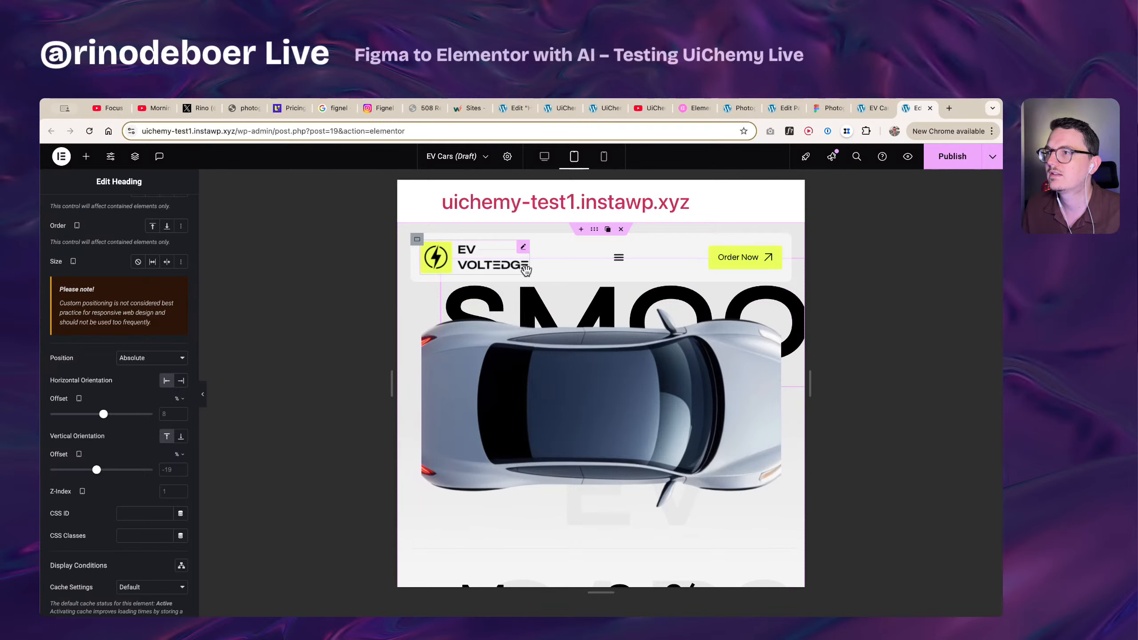
# - Try a custom width of 222 px on the navbar menu for tablet and test opening and closing its dropdown
pyautogui.click(618, 260)
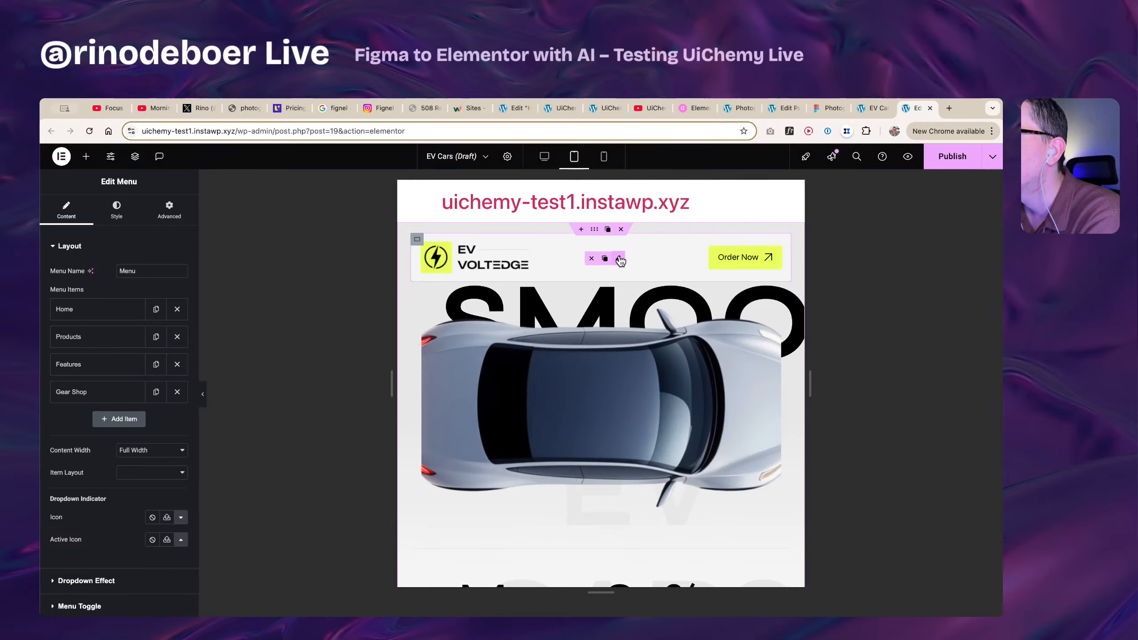
pyautogui.click(169, 210)
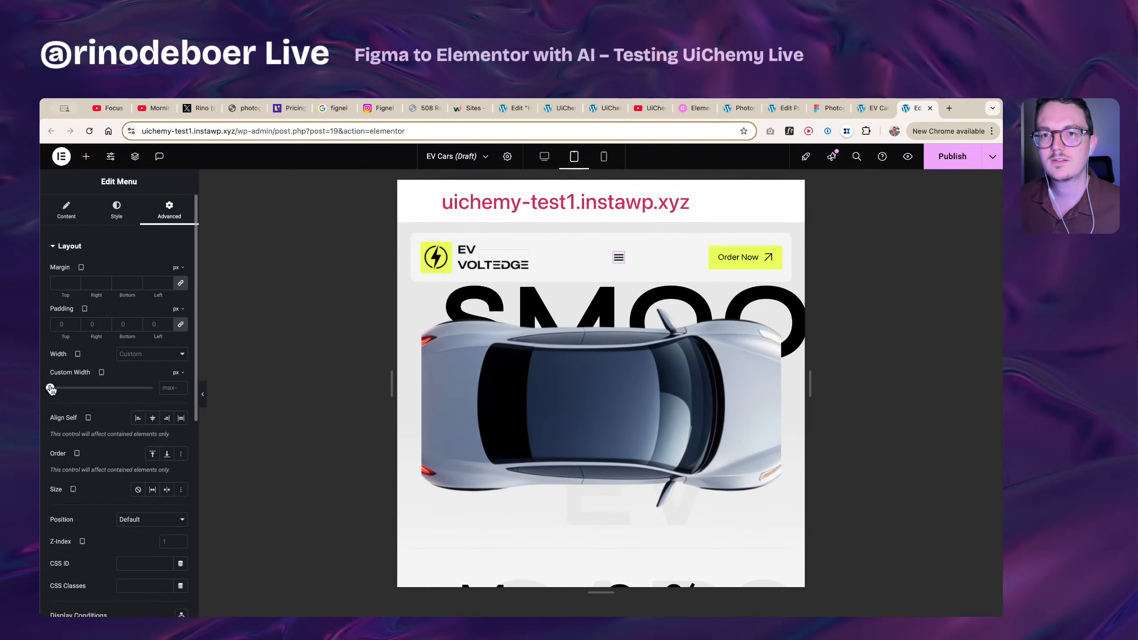
pyautogui.moveTo(51, 389); pyautogui.dragTo(73, 388)
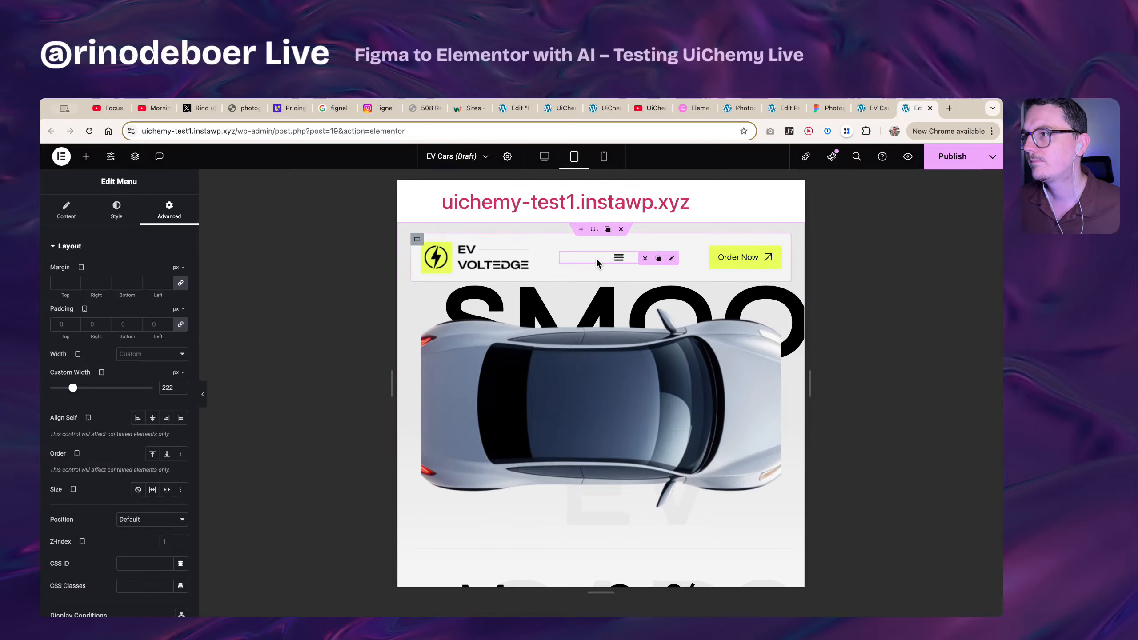
pyautogui.click(618, 259)
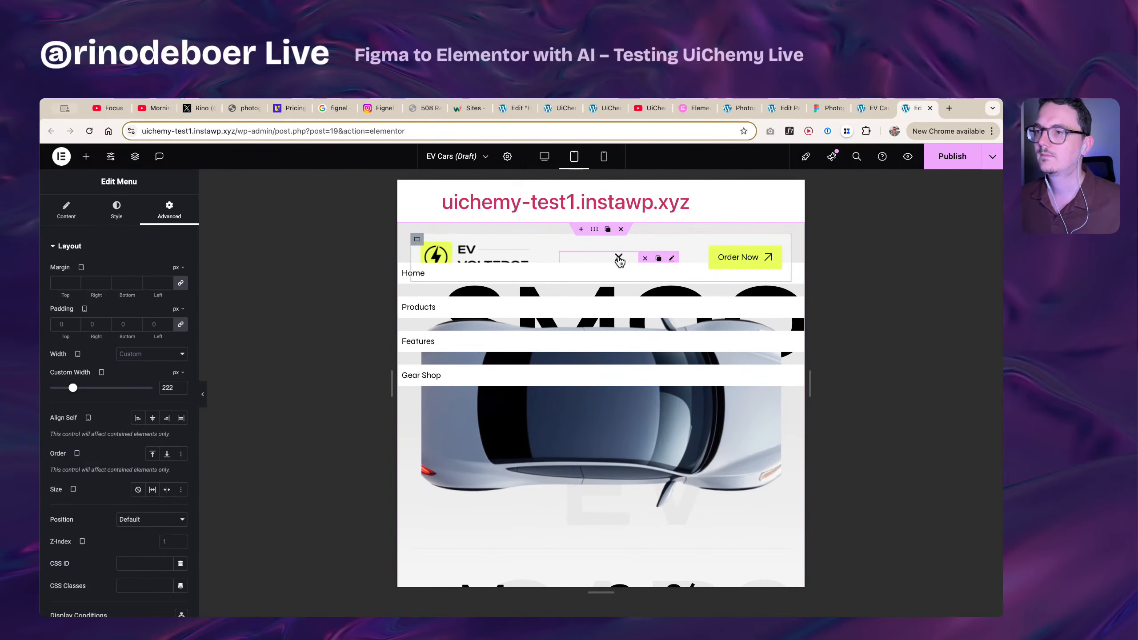
pyautogui.click(618, 259)
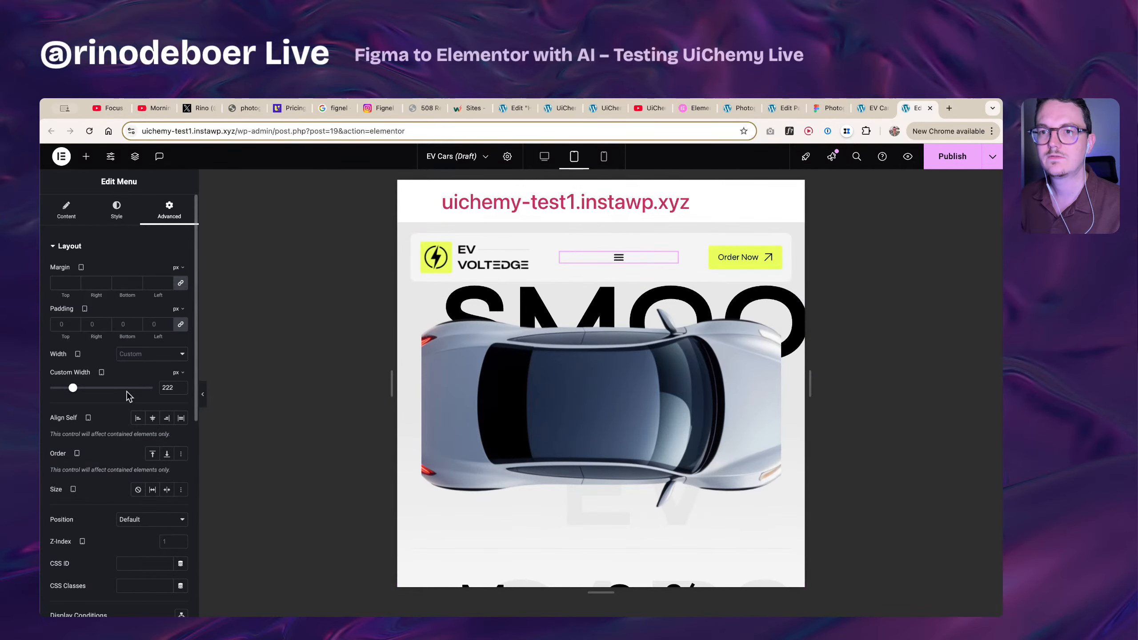
# - Clear the navbar menu's custom width for tablet
pyautogui.click(69, 388)
pyautogui.moveTo(178, 388); pyautogui.dragTo(162, 389)
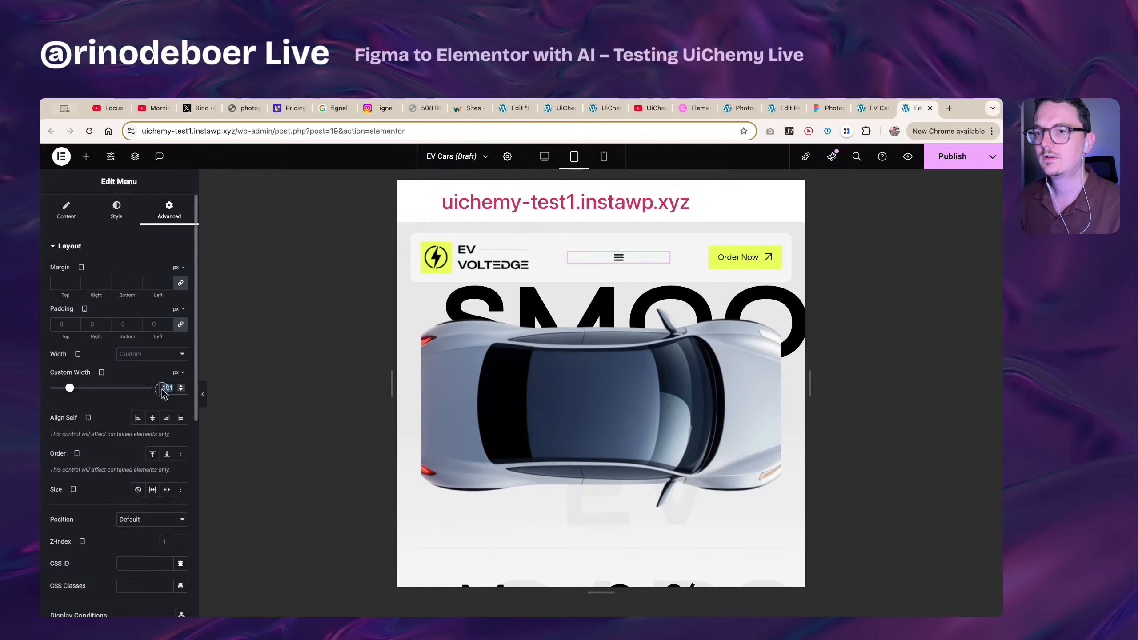
pyautogui.press('BackSpace')
# - Try an image width of 78% on the Home Smart Charger image box in the tablet layout
pyautogui.scroll(-10, 577, 339)
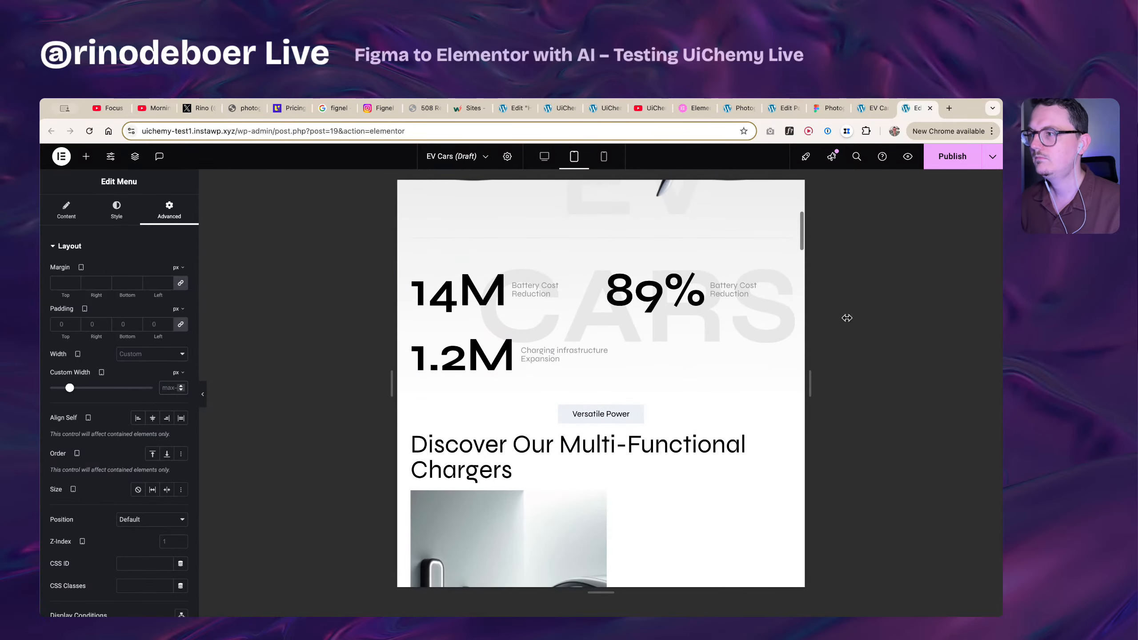
pyautogui.scroll(-6, 600, 336)
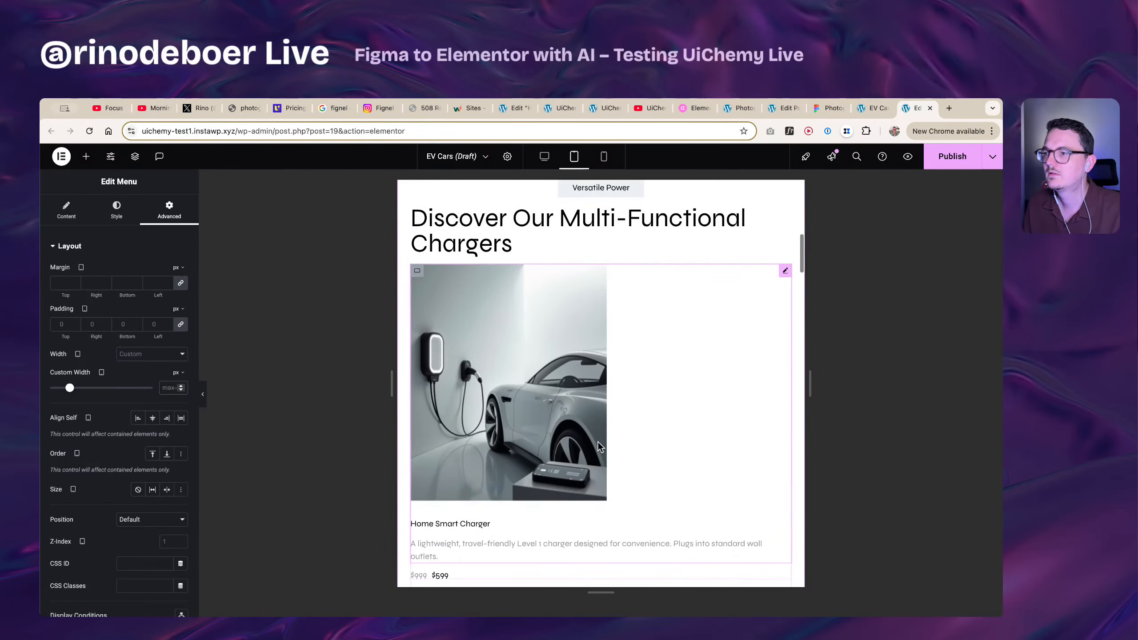
pyautogui.scroll(-8, 598, 443)
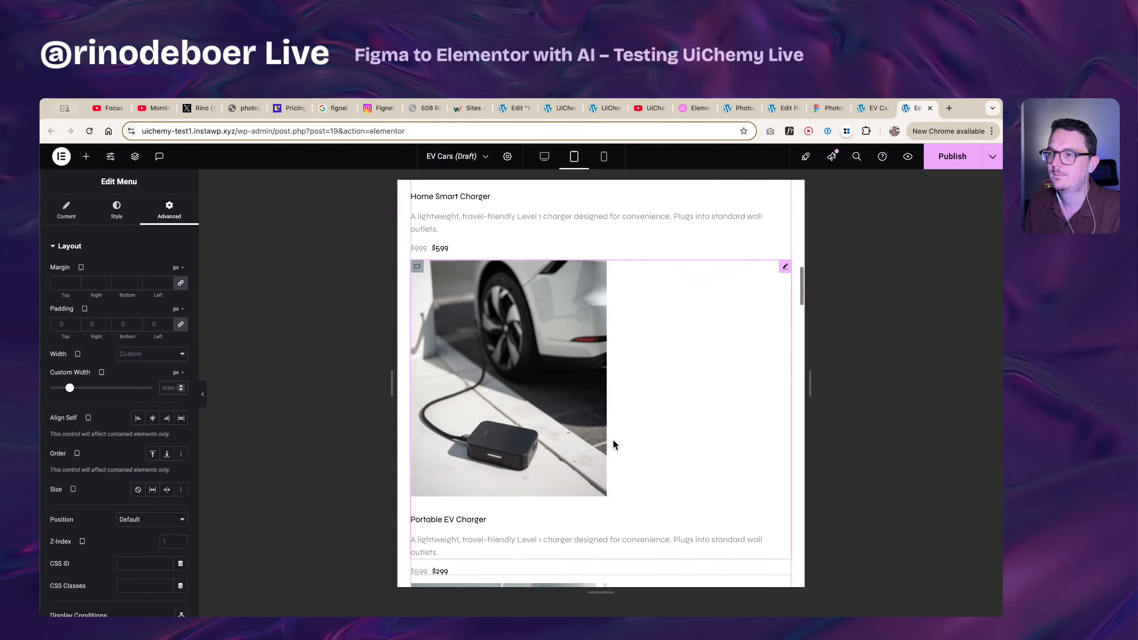
pyautogui.scroll(5, 617, 428)
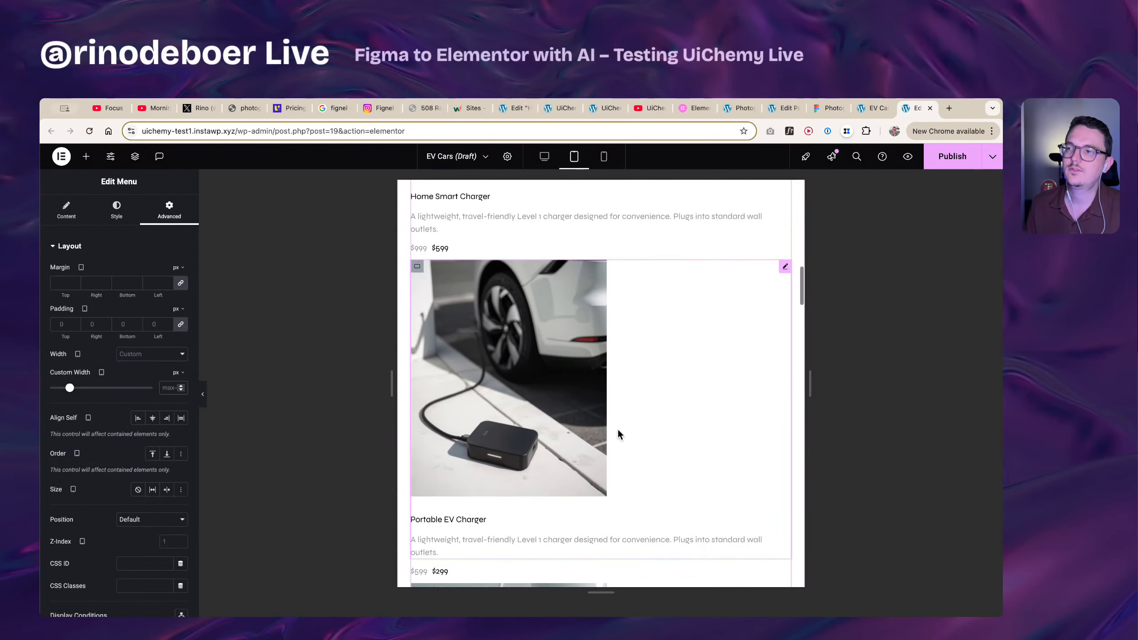
pyautogui.scroll(2, 694, 382)
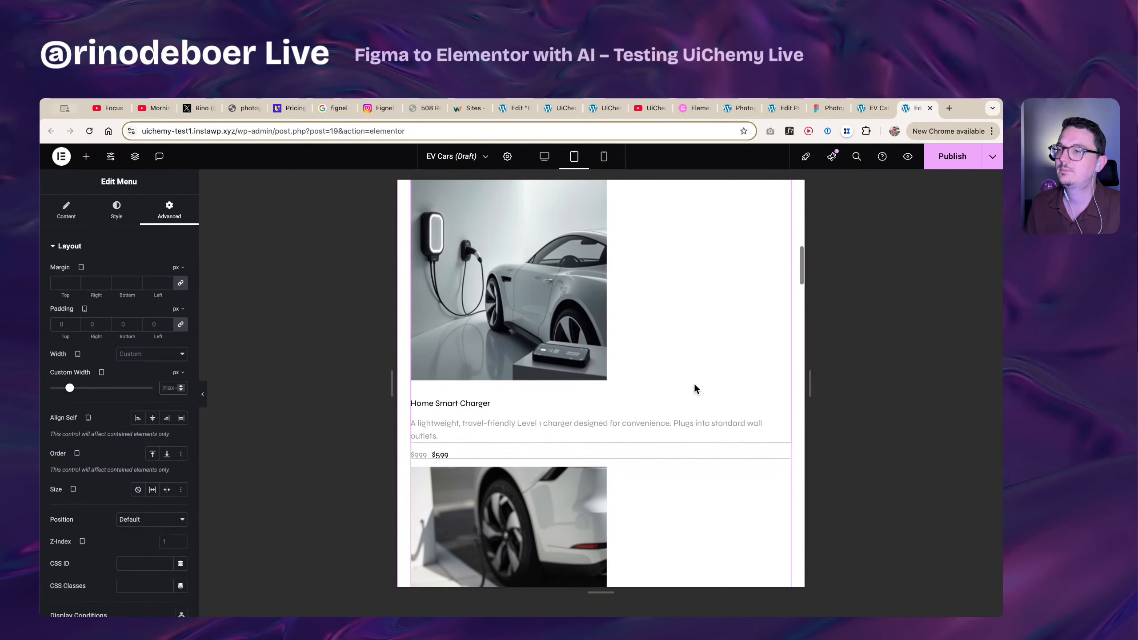
pyautogui.click(685, 372)
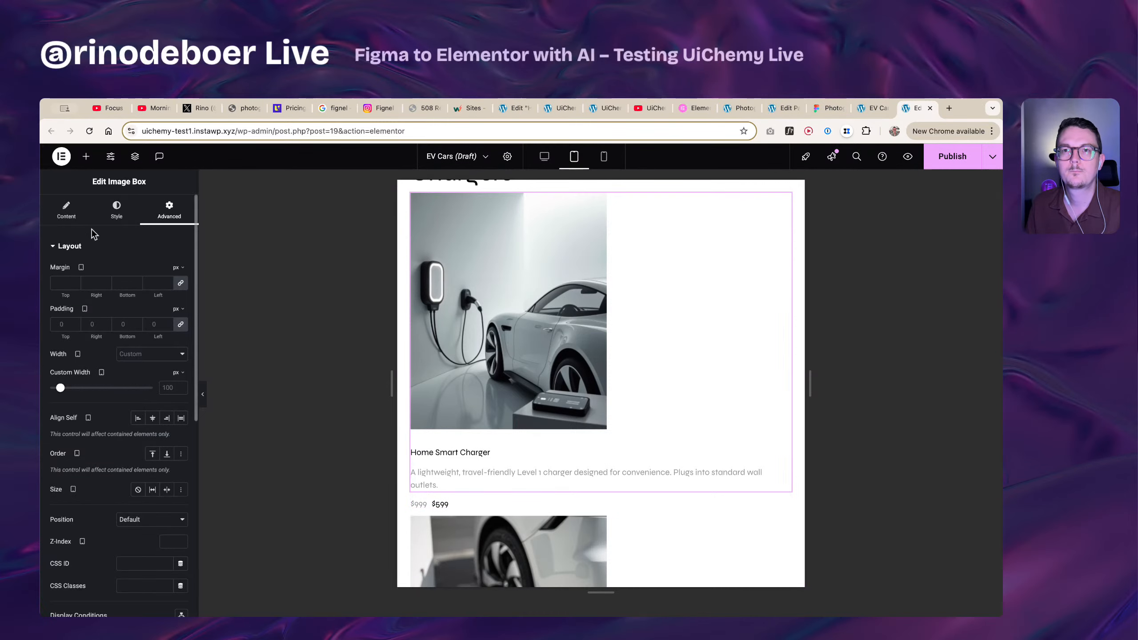
pyautogui.click(116, 209)
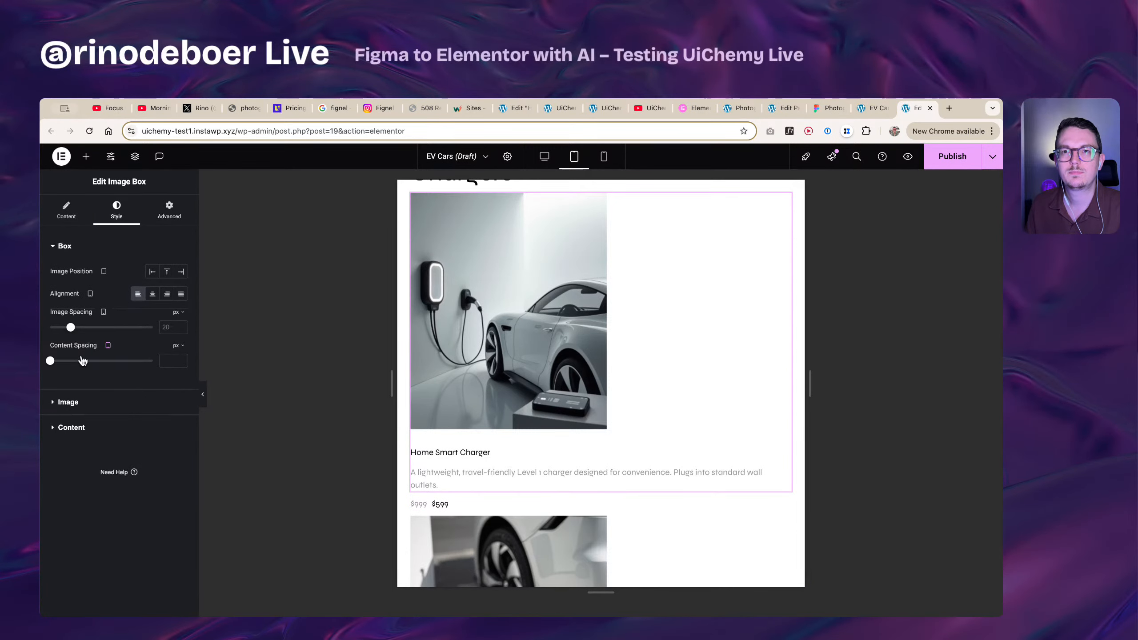
pyautogui.click(70, 403)
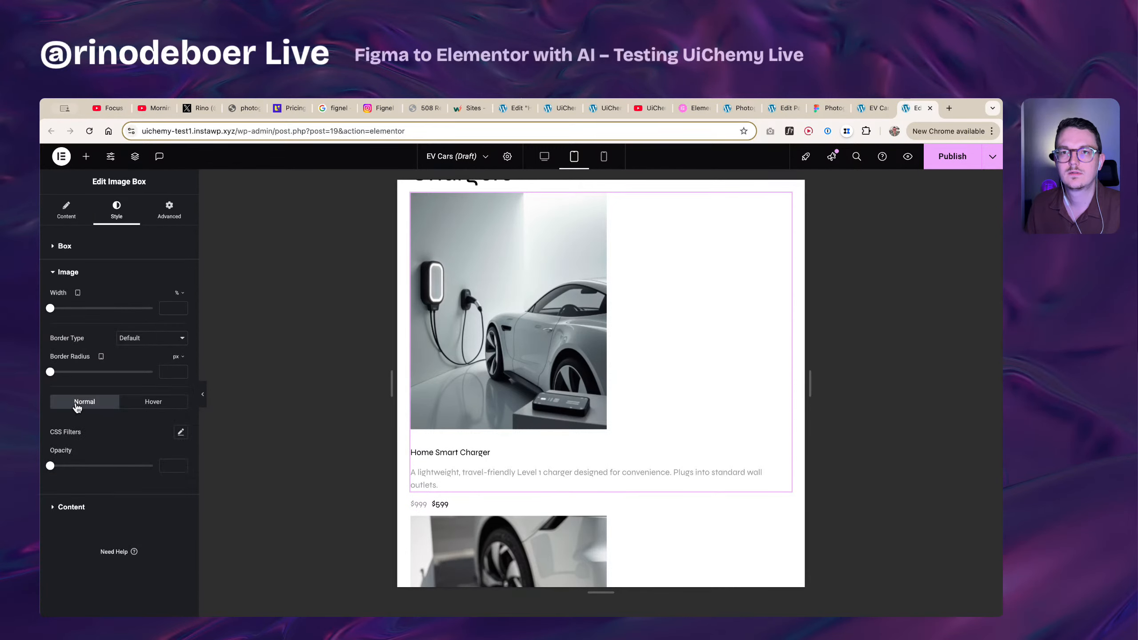
pyautogui.moveTo(50, 308); pyautogui.dragTo(128, 319)
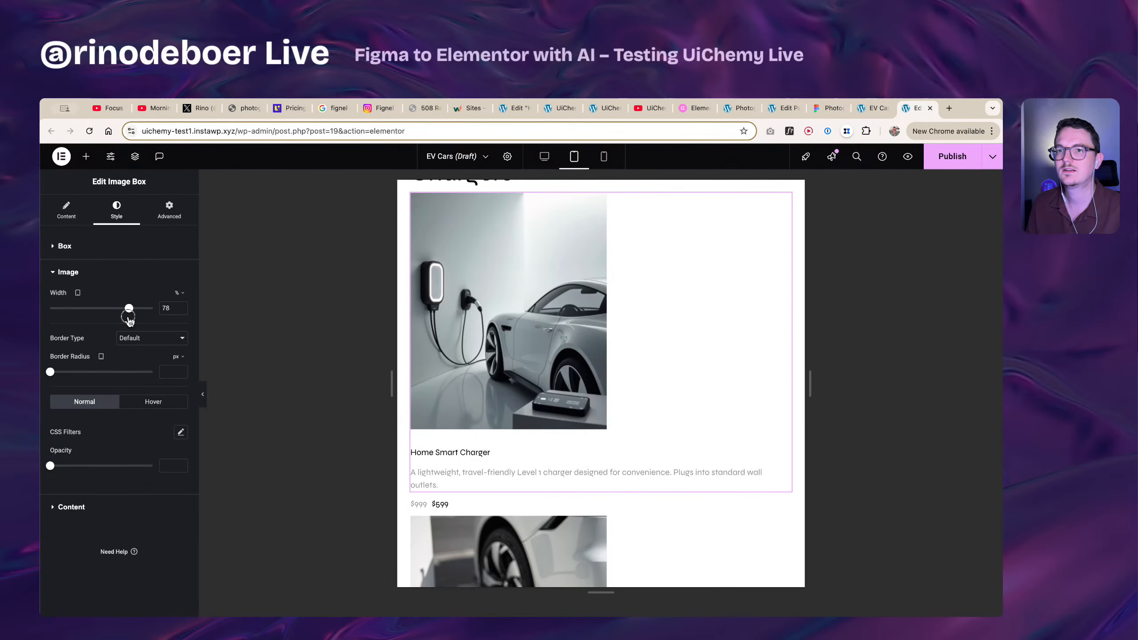
pyautogui.scroll(2, 462, 384)
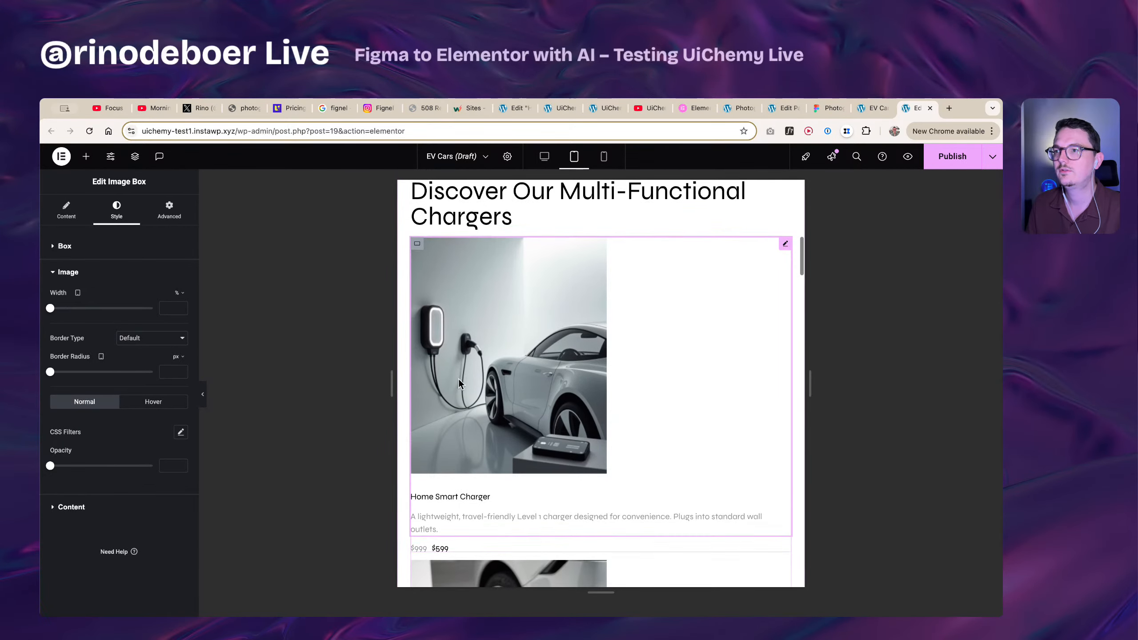
# - Set the Home Smart Charger image box to a custom width of 33% for tablet and its flex size to Grow
pyautogui.click(154, 213)
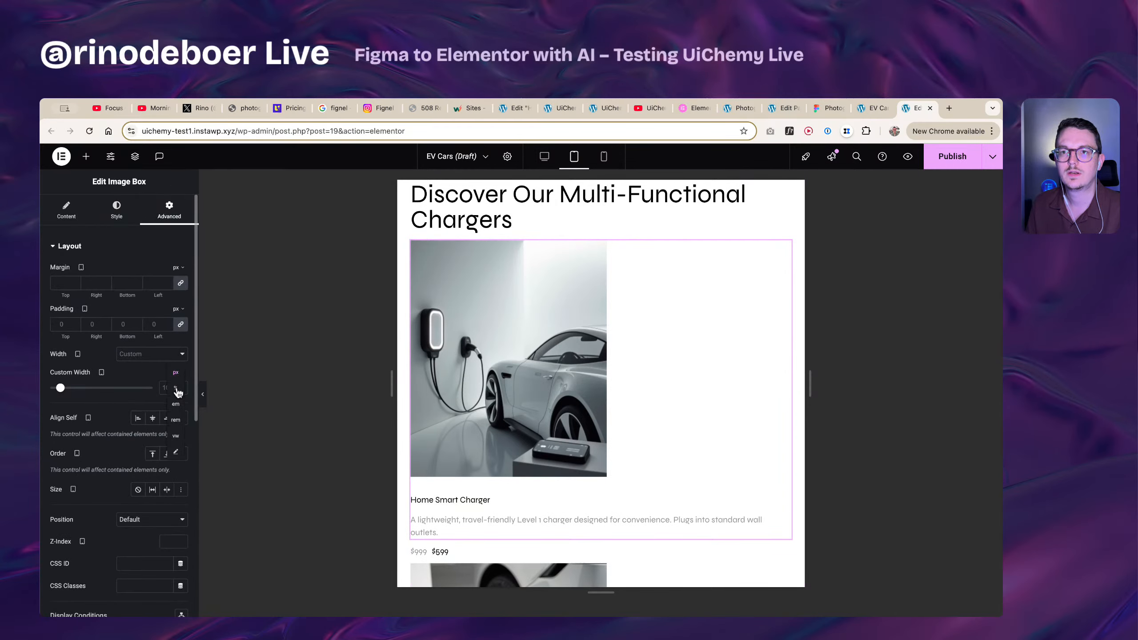
pyautogui.click(176, 387)
pyautogui.write('33')
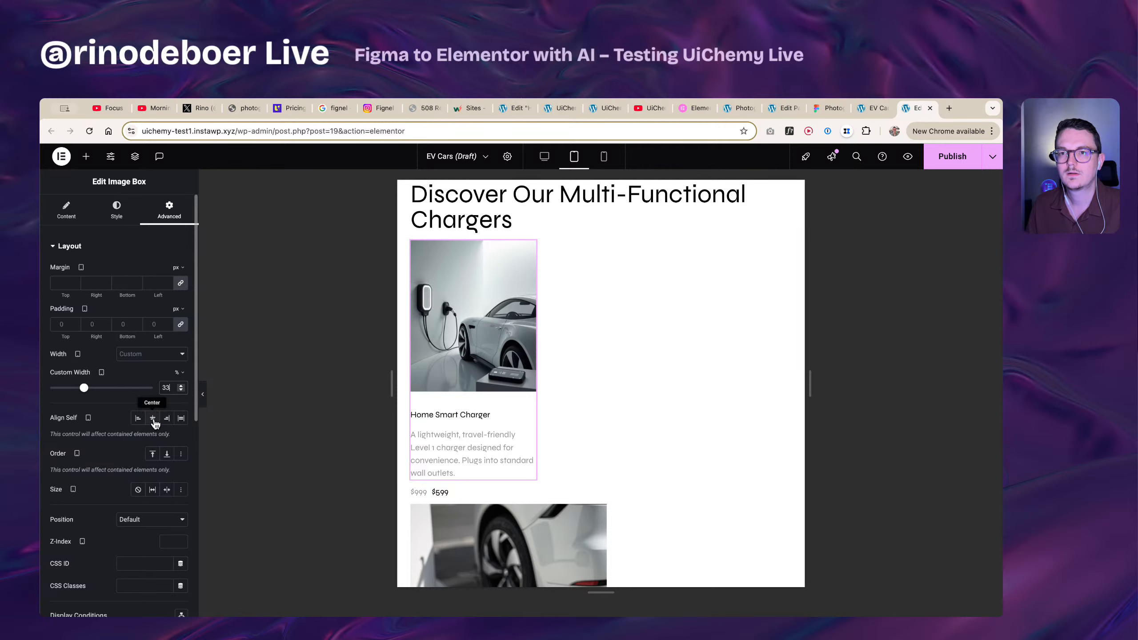
pyautogui.click(153, 489)
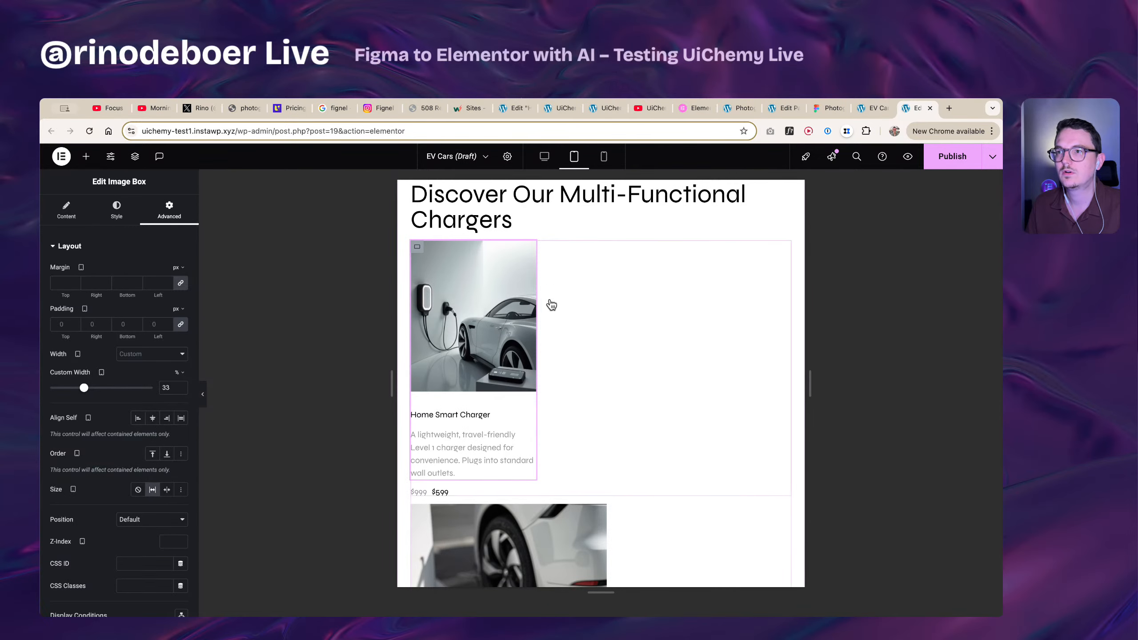
# - Copy the Home Smart Charger image box and paste its style onto the Portable EV Charger image box
pyautogui.click(417, 247)
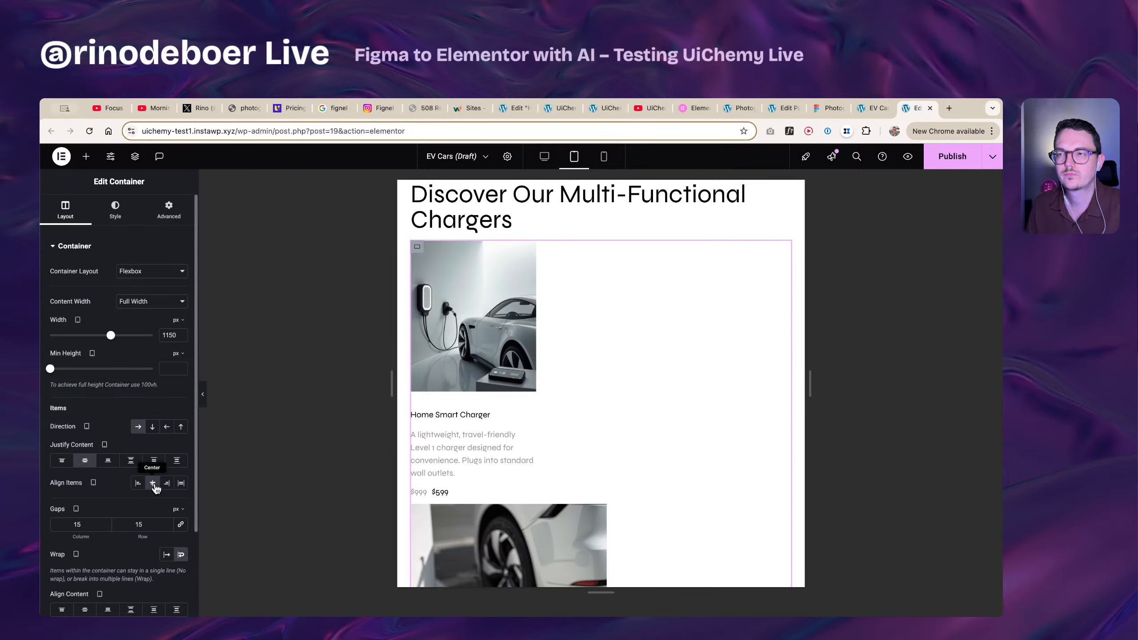
pyautogui.scroll(-2, 506, 404)
pyautogui.rightClick(523, 297)
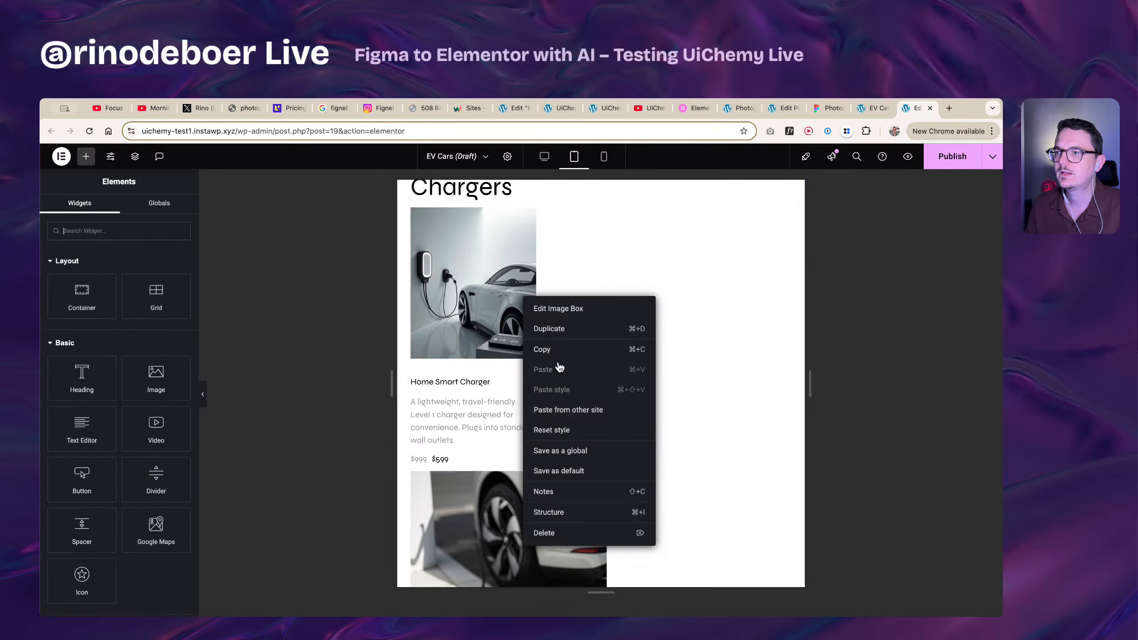
pyautogui.click(555, 351)
pyautogui.scroll(-5, 537, 381)
pyautogui.rightClick(545, 369)
pyautogui.click(553, 462)
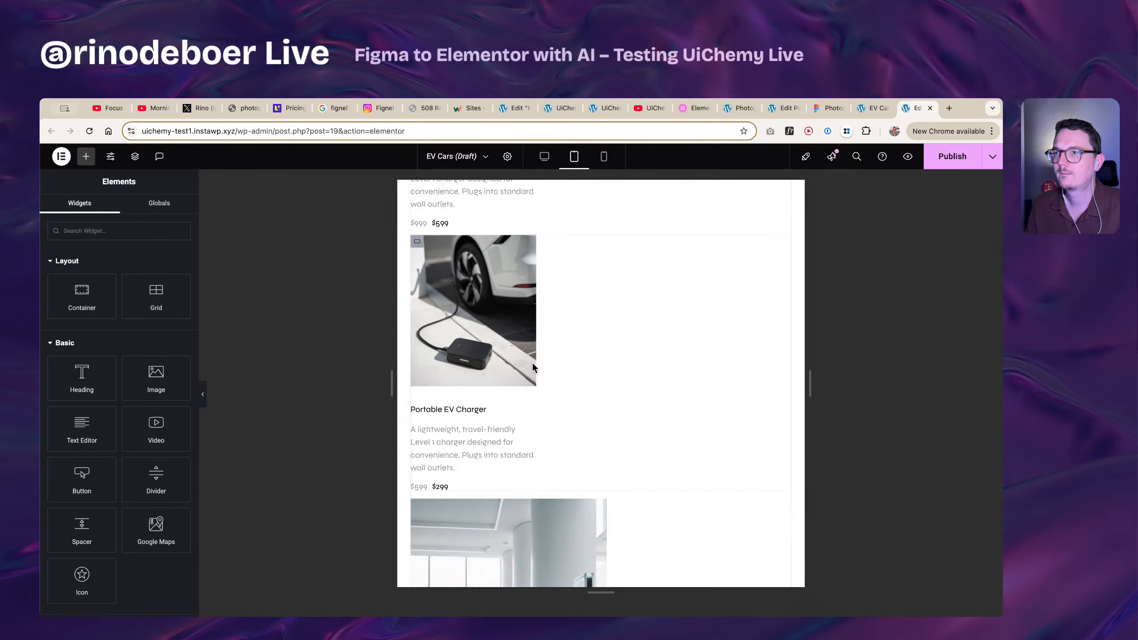
# - Review the tablet layout of the charger cards, the Our Story video and the EVs For Everyone section
pyautogui.scroll(4, 532, 365)
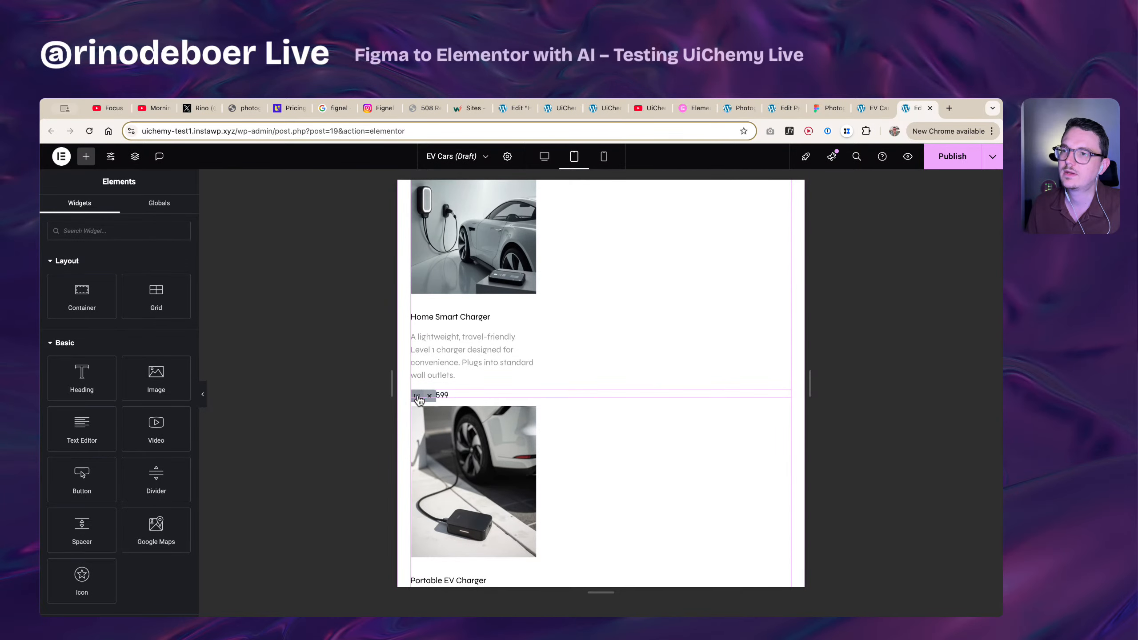
pyautogui.scroll(4, 443, 398)
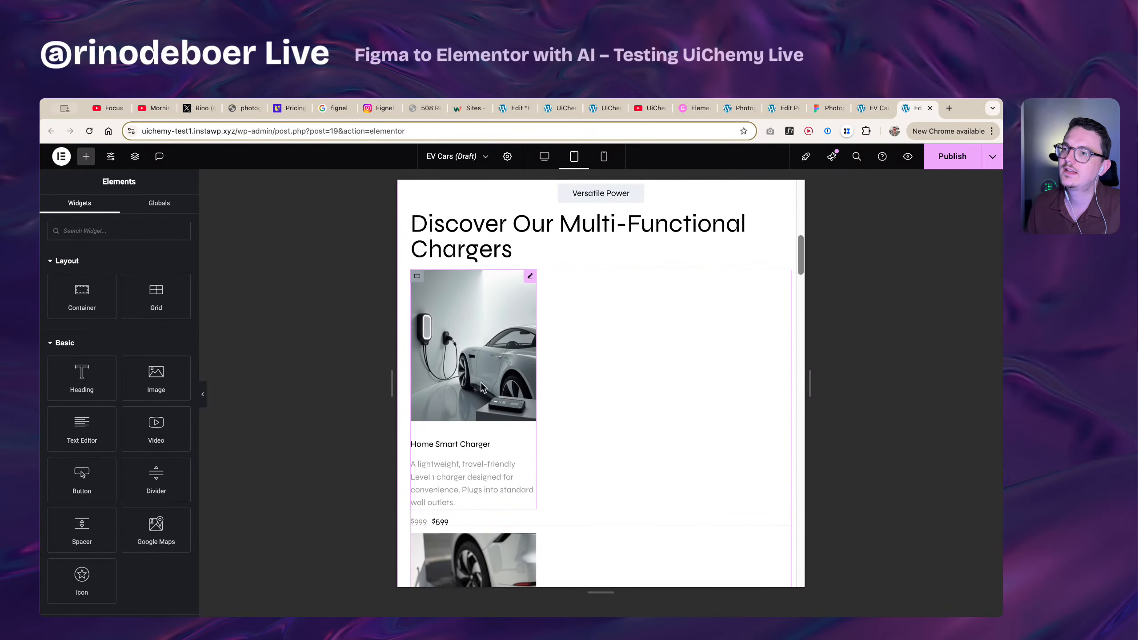
pyautogui.scroll(-3, 481, 386)
pyautogui.scroll(6, 522, 412)
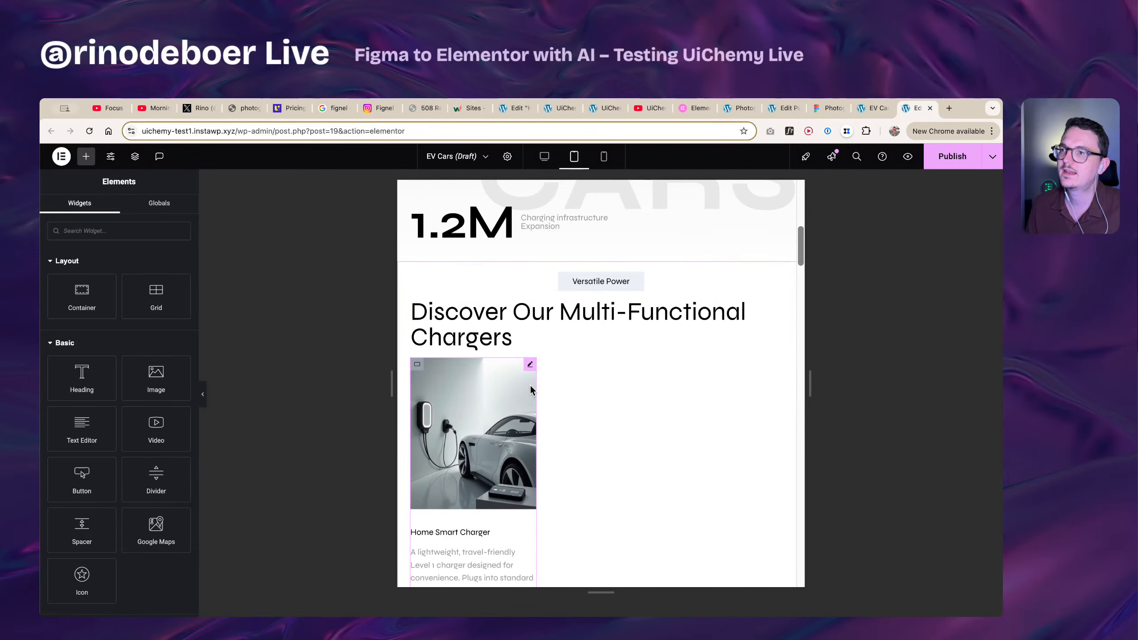
pyautogui.scroll(-5, 530, 383)
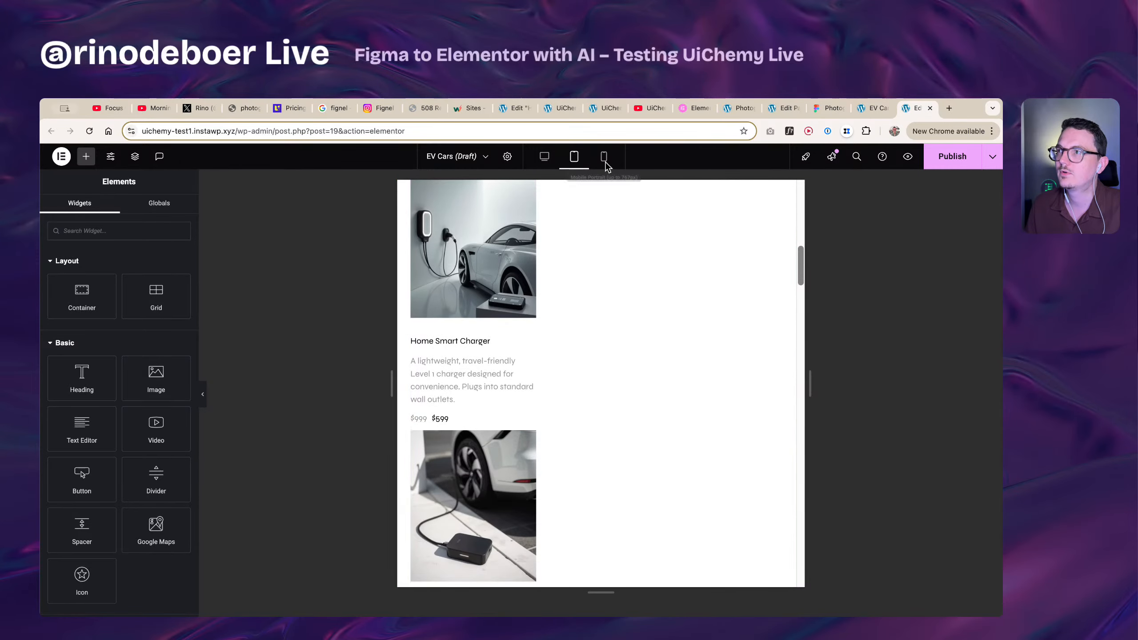
pyautogui.scroll(-10, 535, 389)
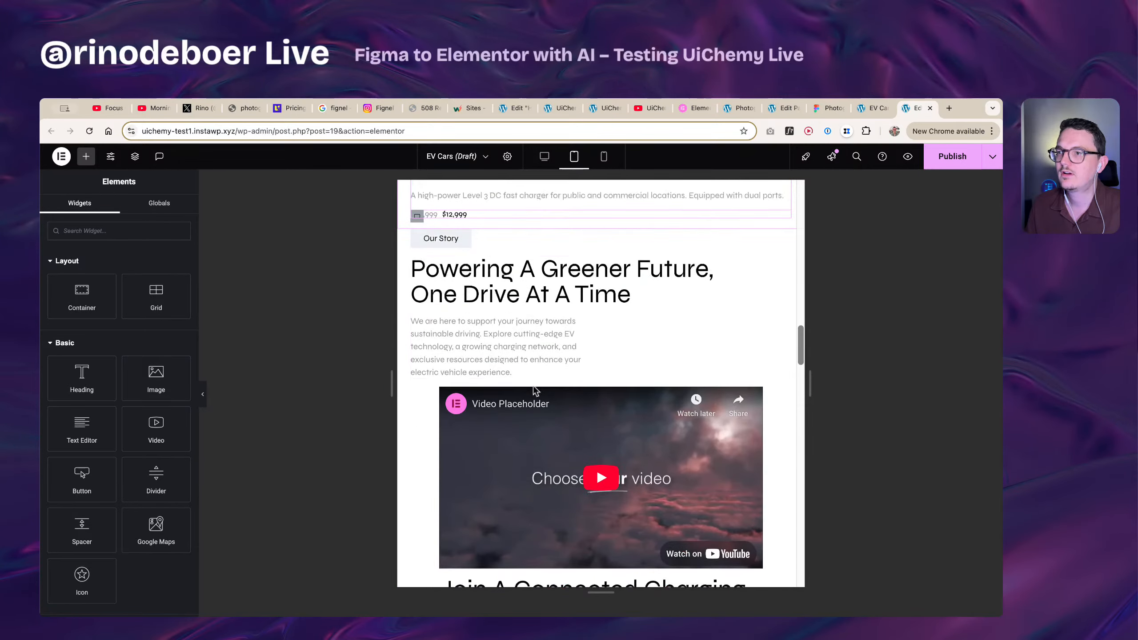
pyautogui.scroll(-10, 536, 390)
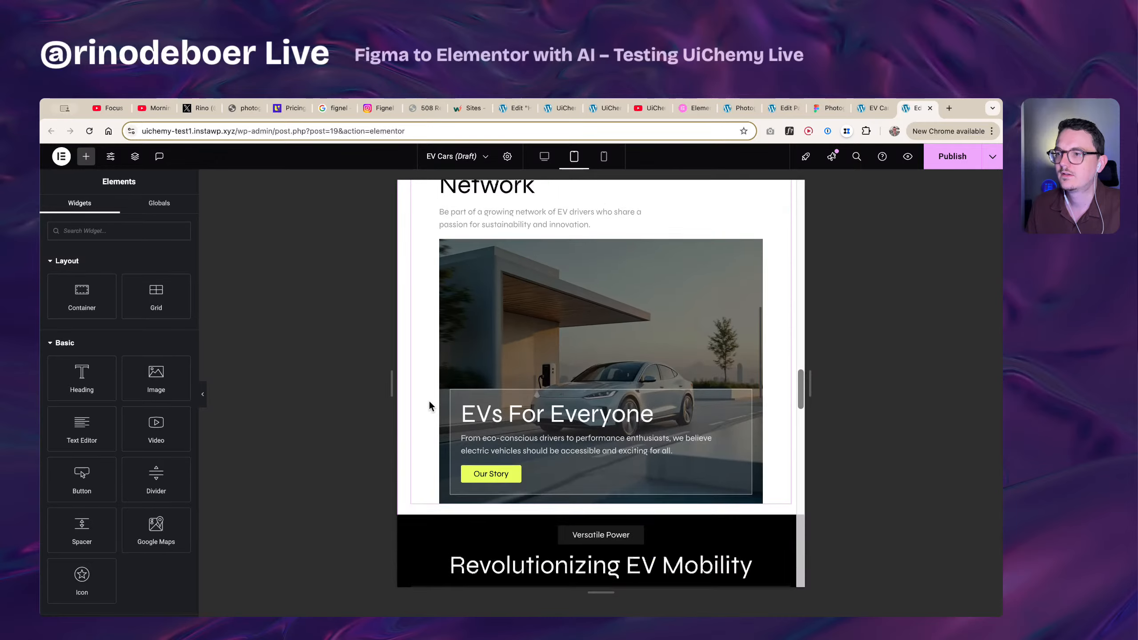
pyautogui.scroll(7, 429, 406)
pyautogui.scroll(-8, 429, 407)
pyautogui.scroll(9, 429, 406)
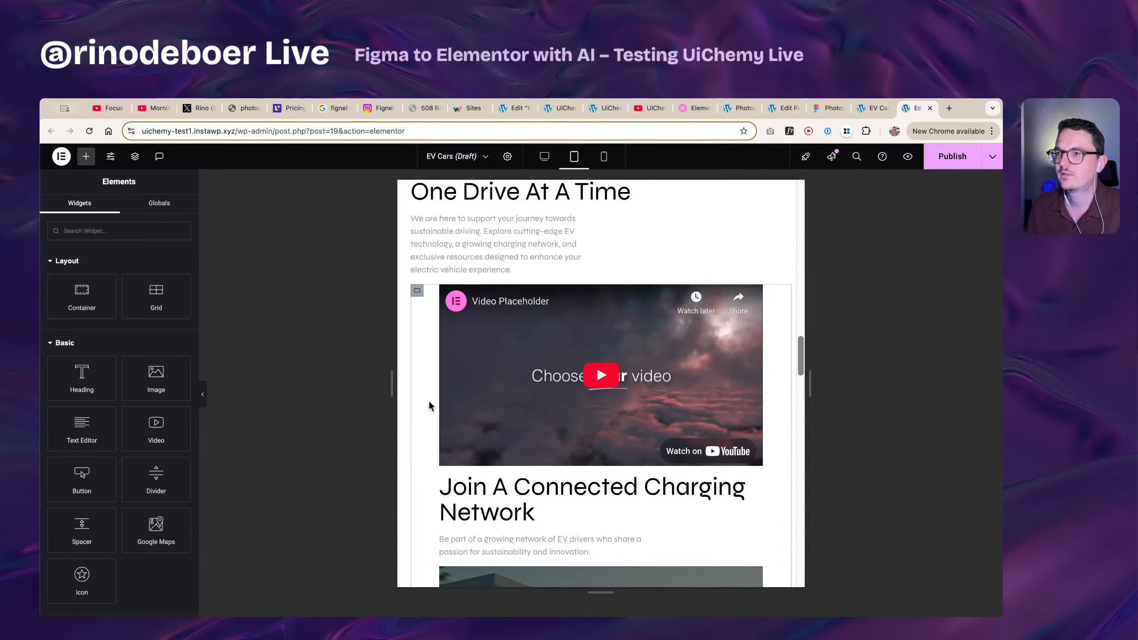
# - Justify the content of the container holding the video and Connected Charging Network text to Start, in row direction, for tablet
pyautogui.click(427, 321)
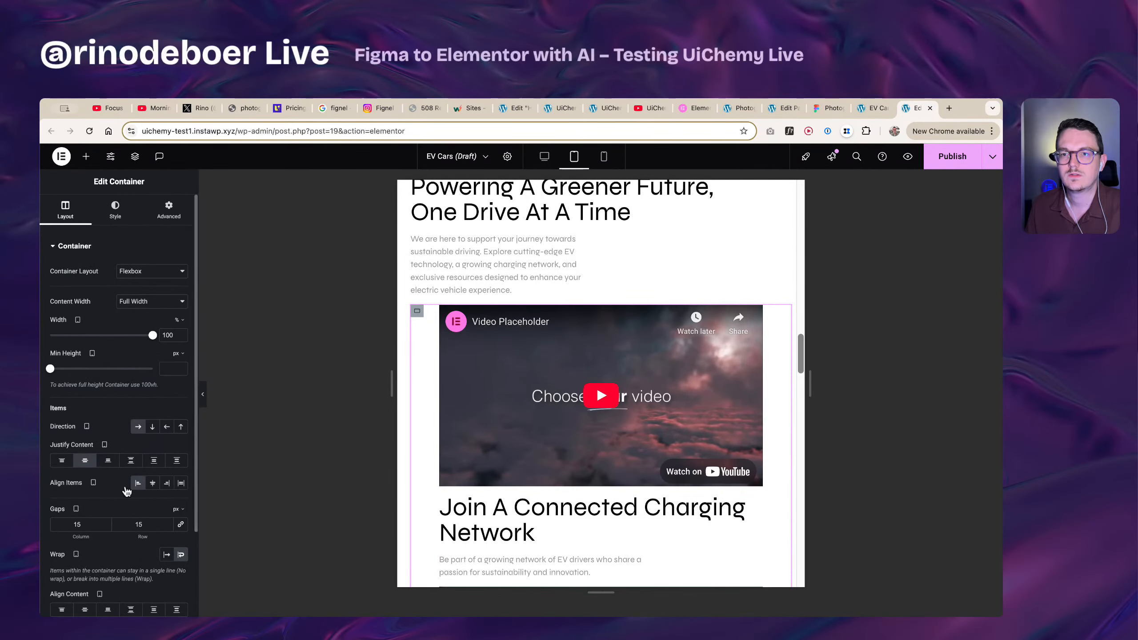
pyautogui.scroll(-1, 533, 399)
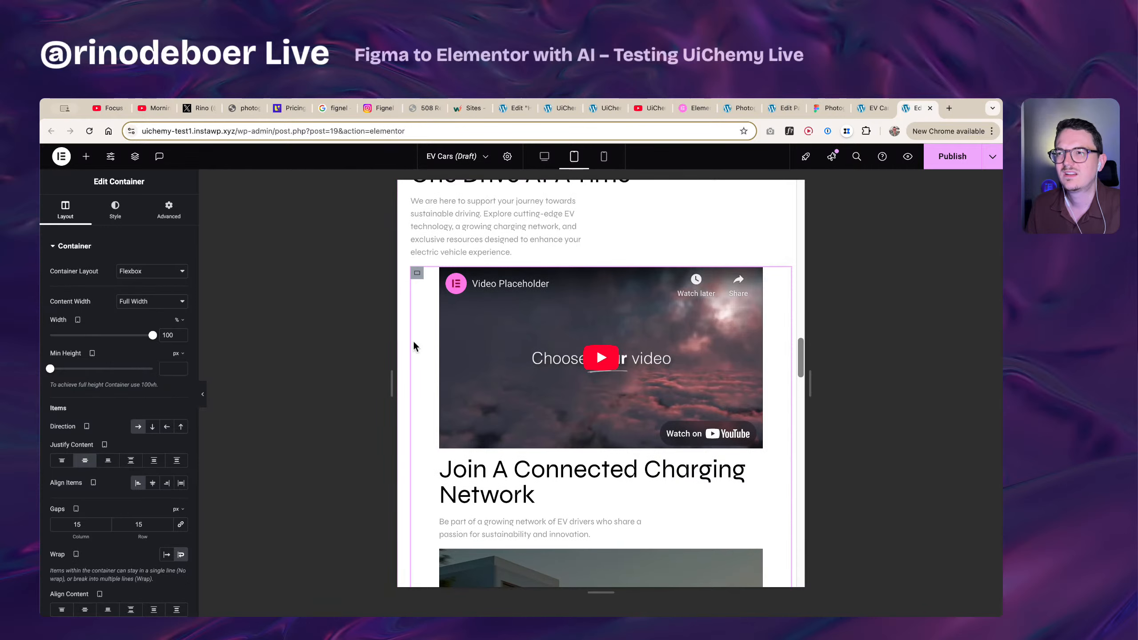
pyautogui.click(167, 213)
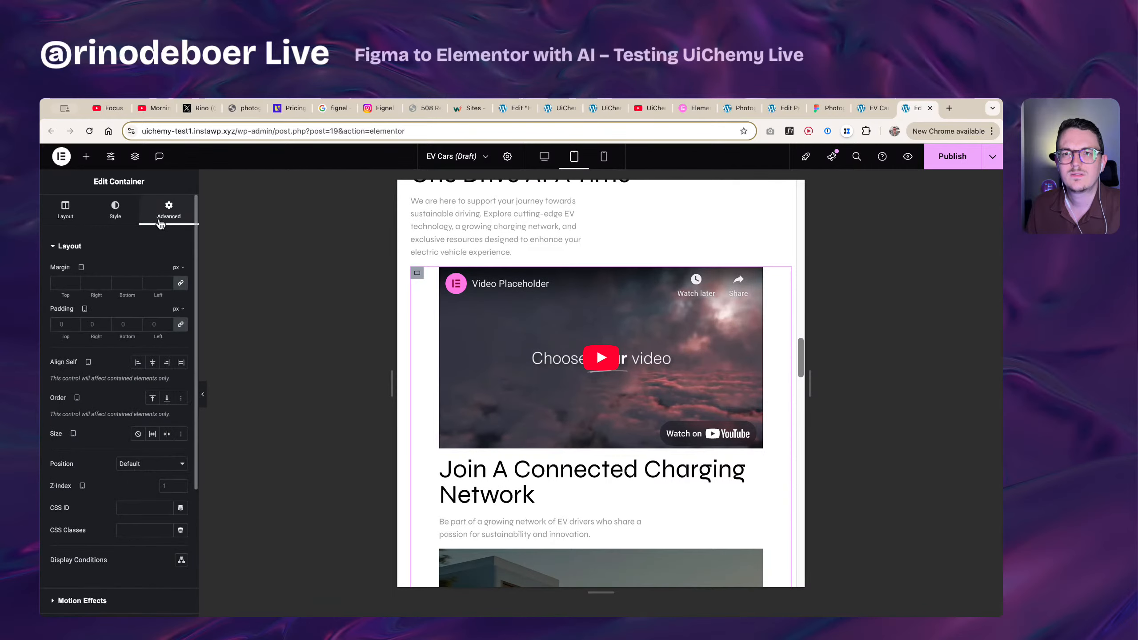
pyautogui.click(75, 213)
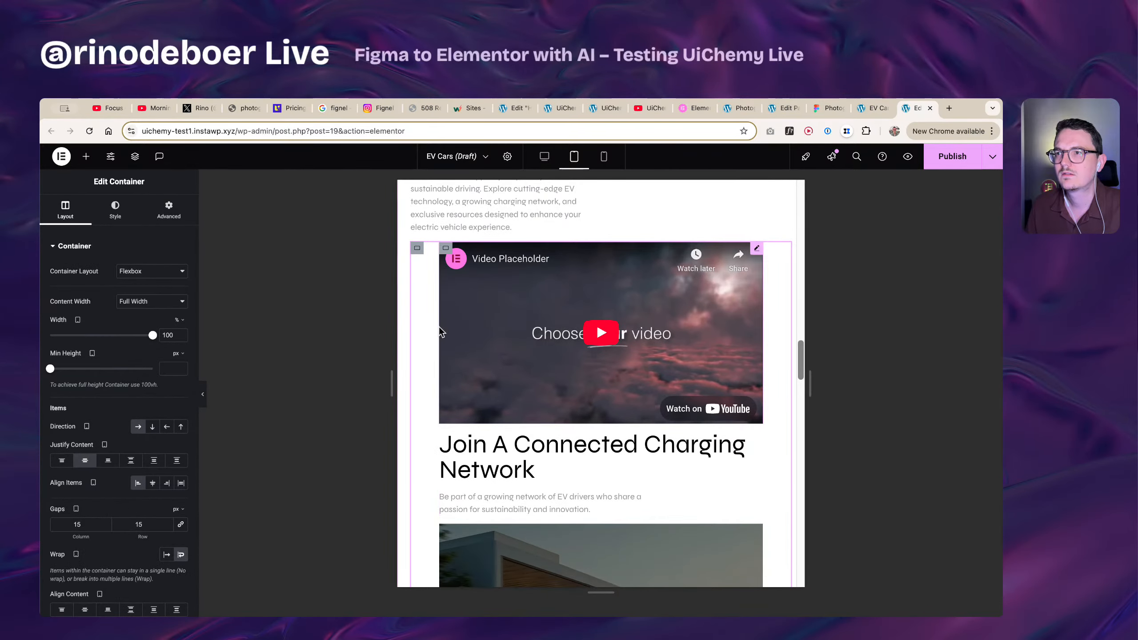
pyautogui.click(68, 465)
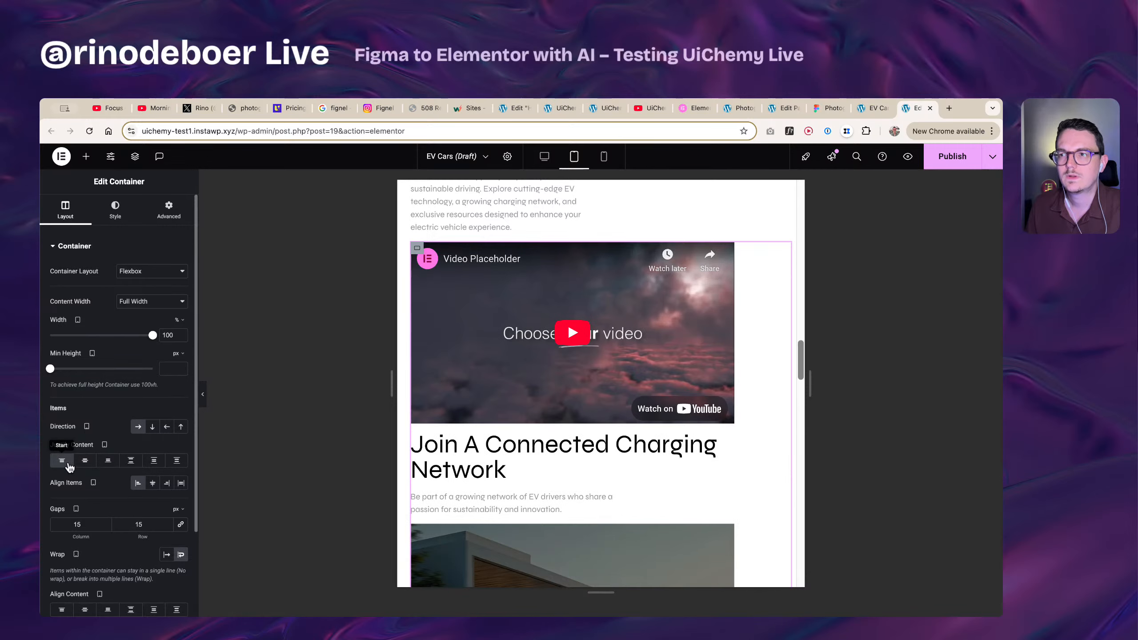
pyautogui.click(138, 427)
# - Compare the Revolutionizing EV Mobility container's padding and surrounding layout in the tablet and desktop previews
pyautogui.scroll(-6, 734, 404)
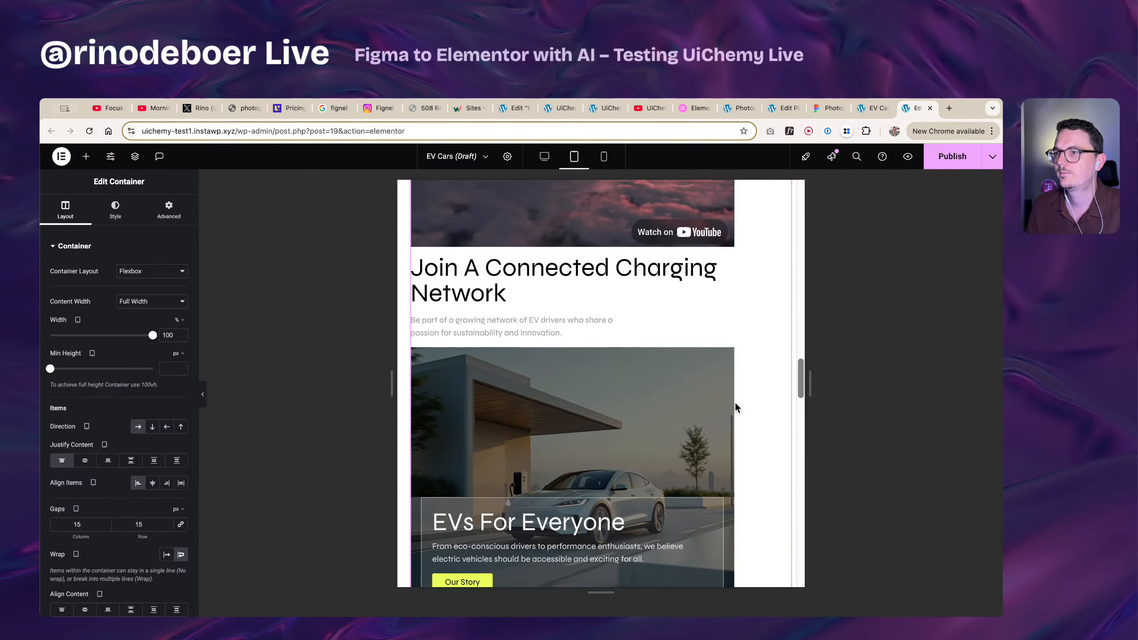
pyautogui.scroll(-4, 735, 403)
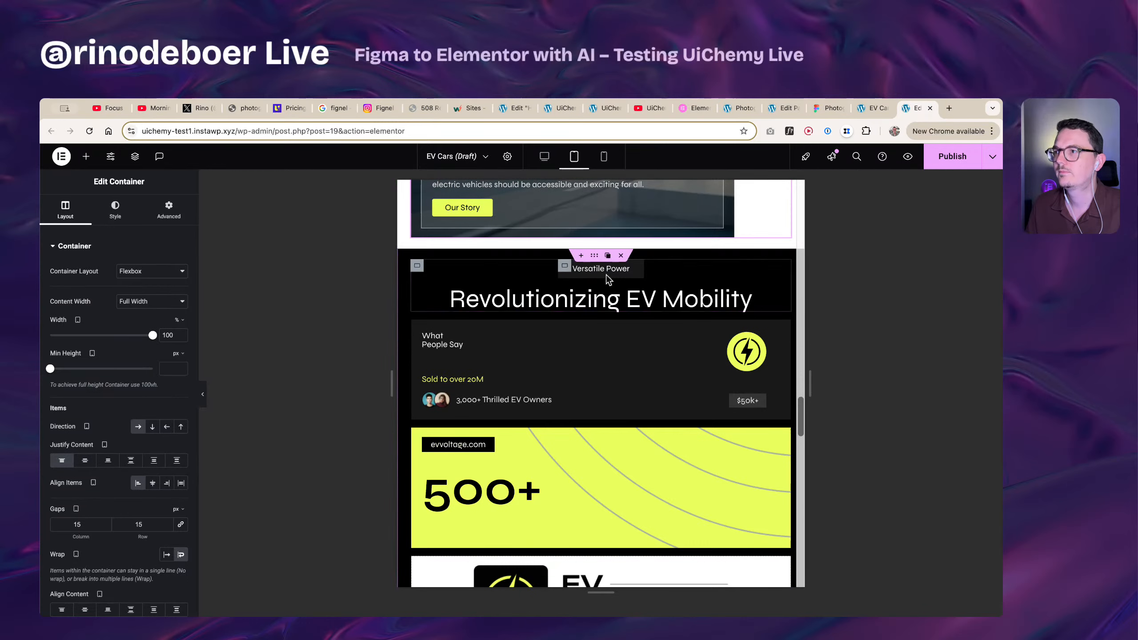
pyautogui.click(595, 256)
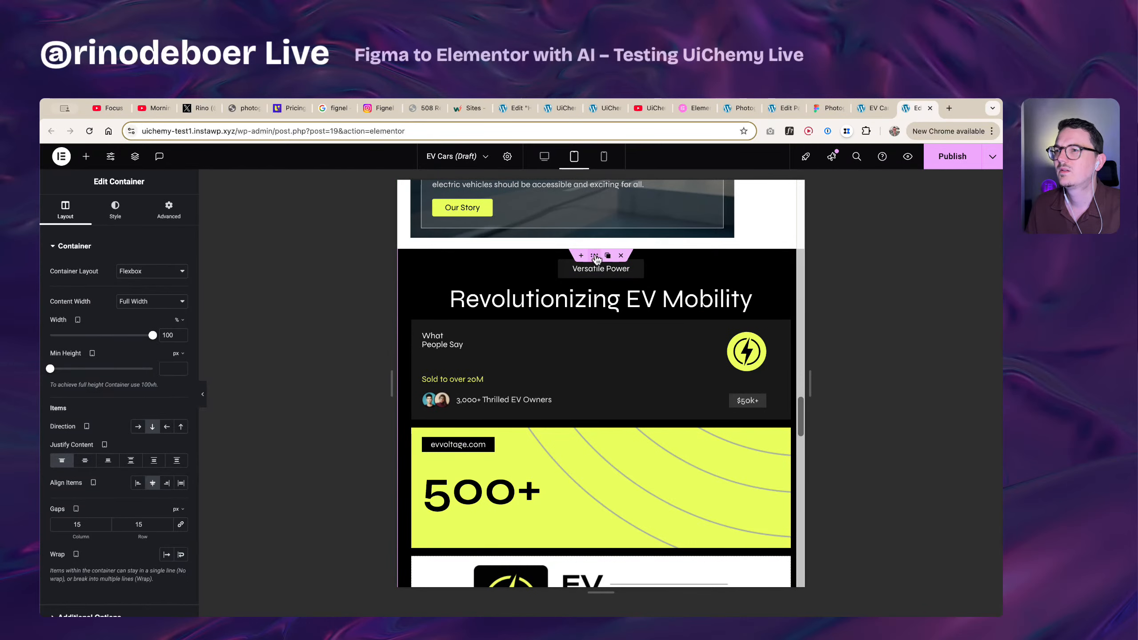
pyautogui.click(168, 208)
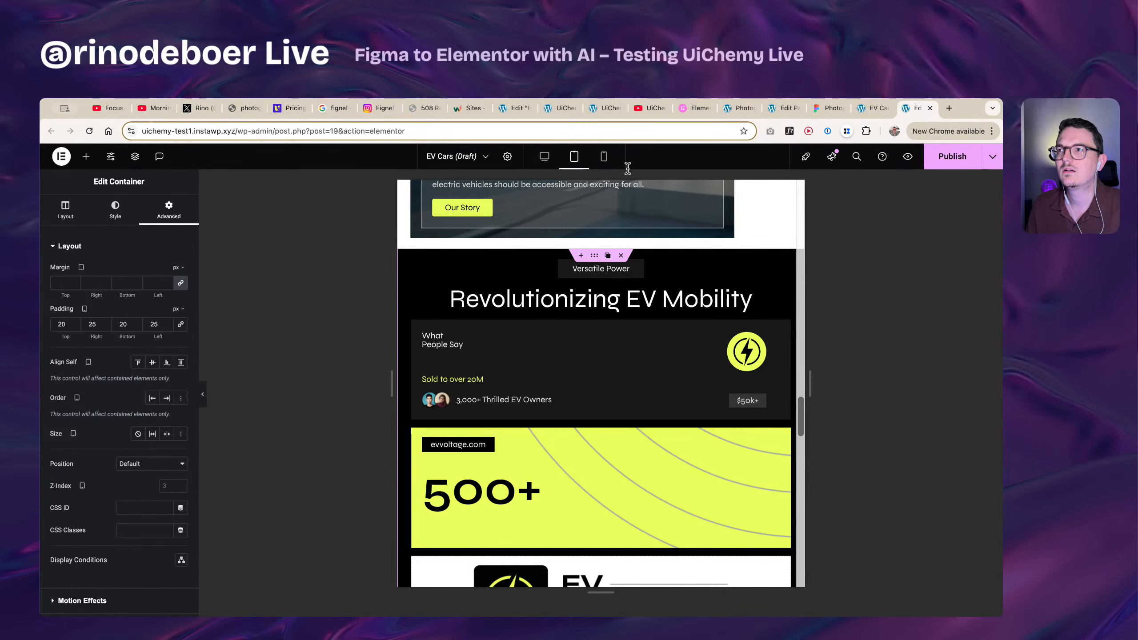
pyautogui.click(543, 160)
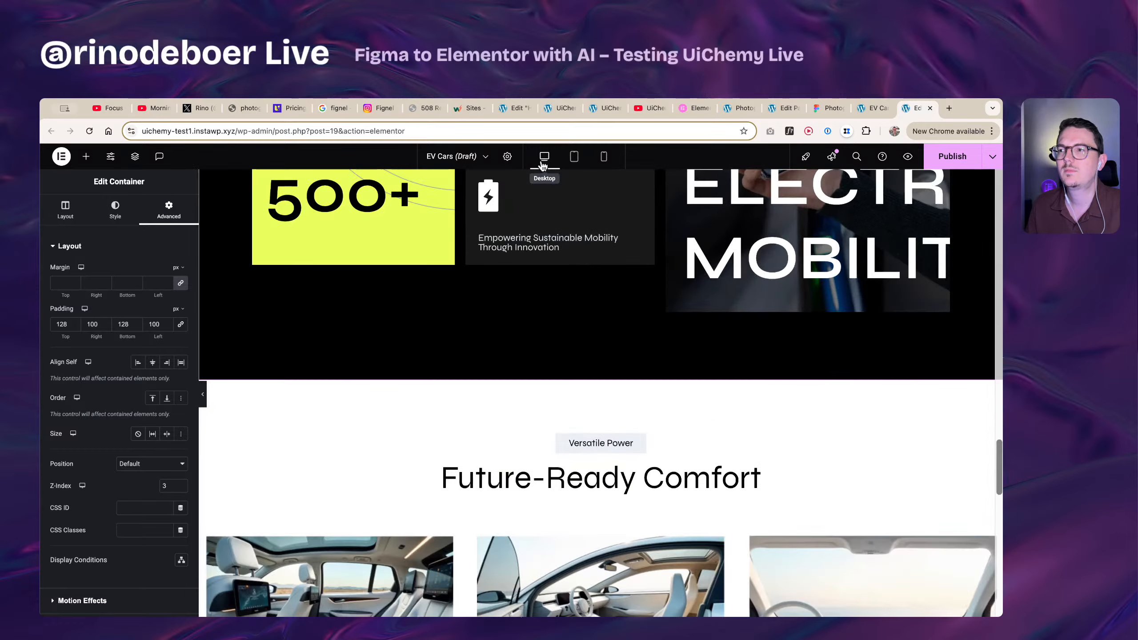
pyautogui.scroll(13, 542, 336)
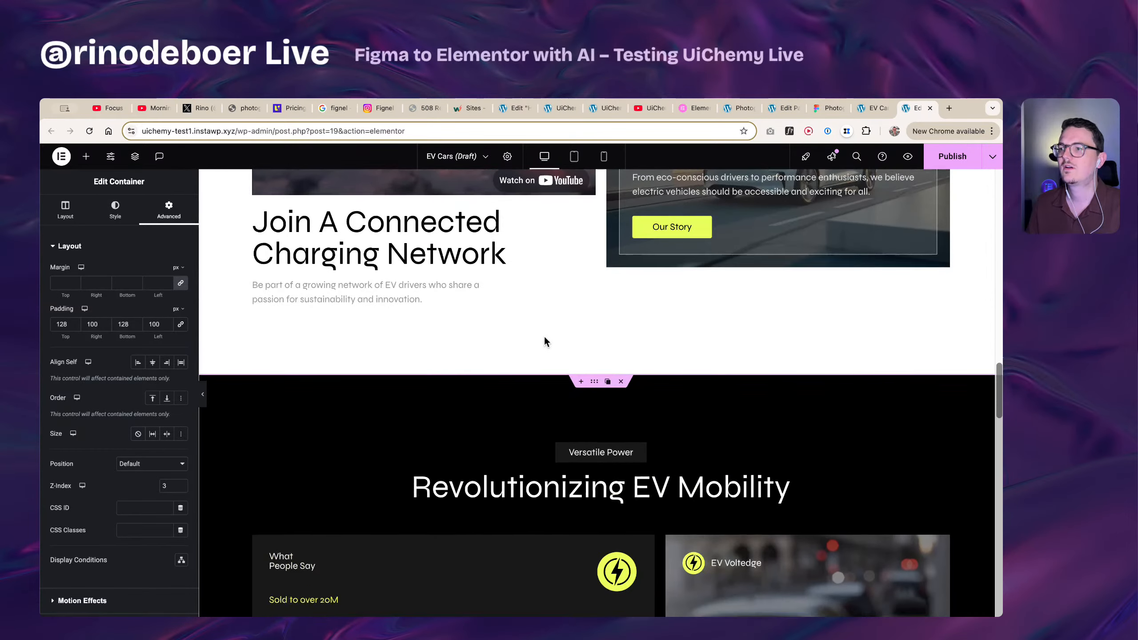
pyautogui.scroll(-2, 544, 337)
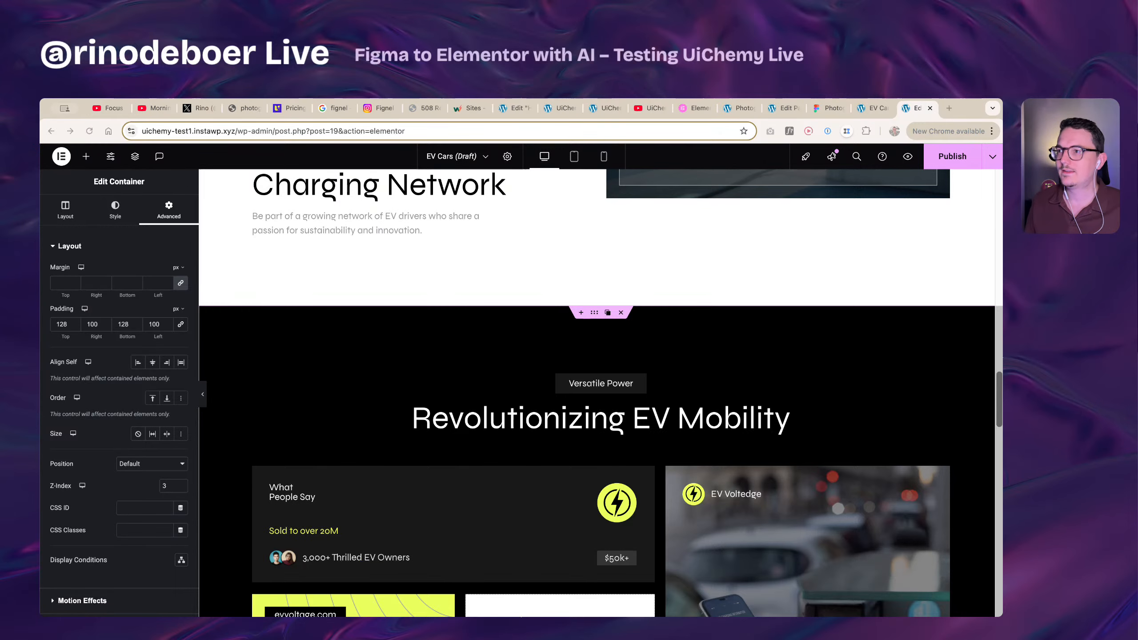
# - Examine the system and custom global fonts in the site settings
pyautogui.click(110, 156)
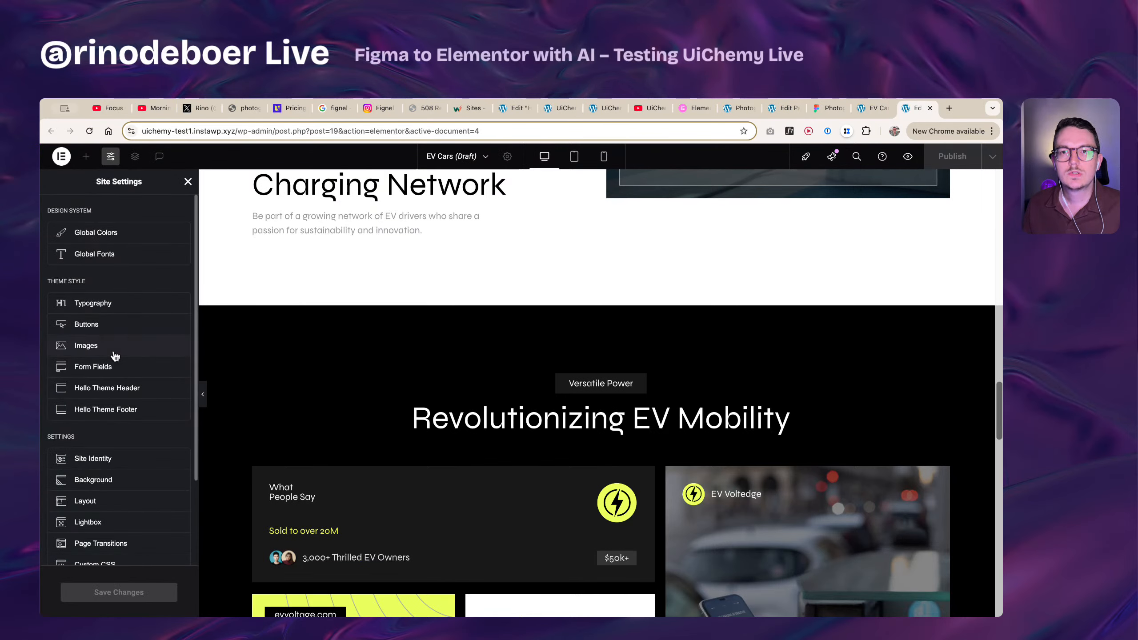
pyautogui.click(129, 259)
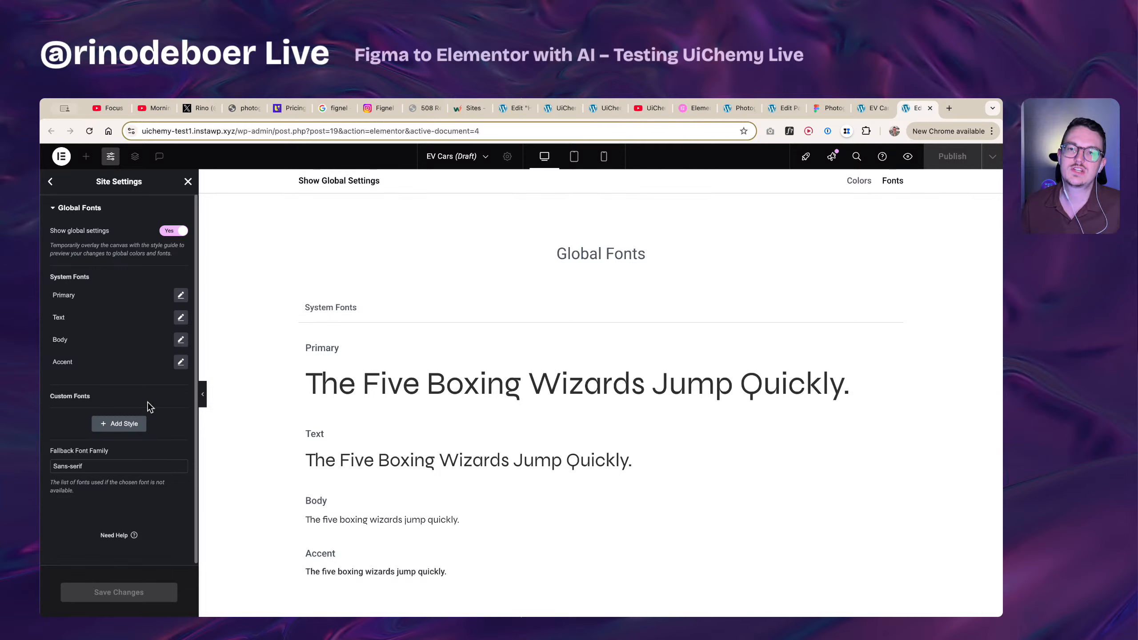
pyautogui.tripleClick(66, 397)
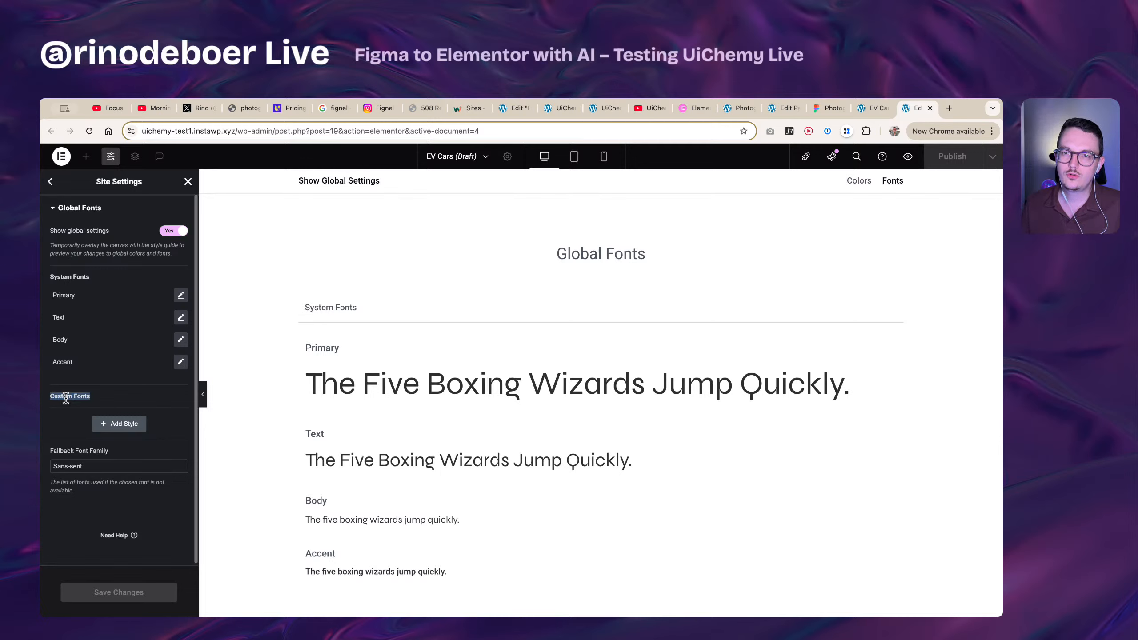
pyautogui.click(67, 397)
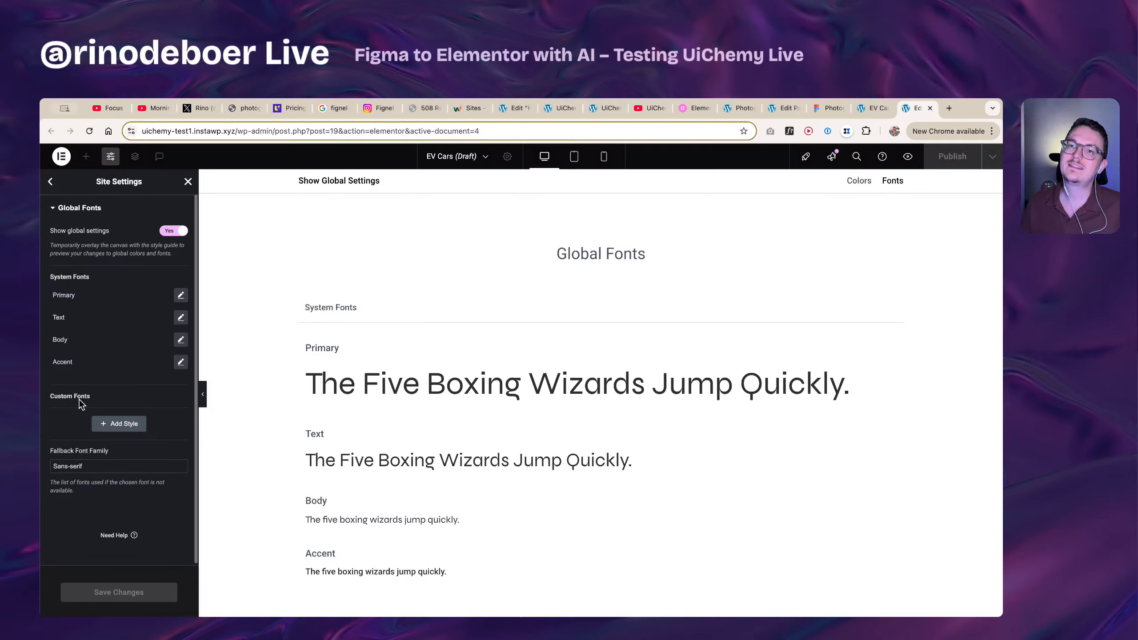
pyautogui.doubleClick(78, 277)
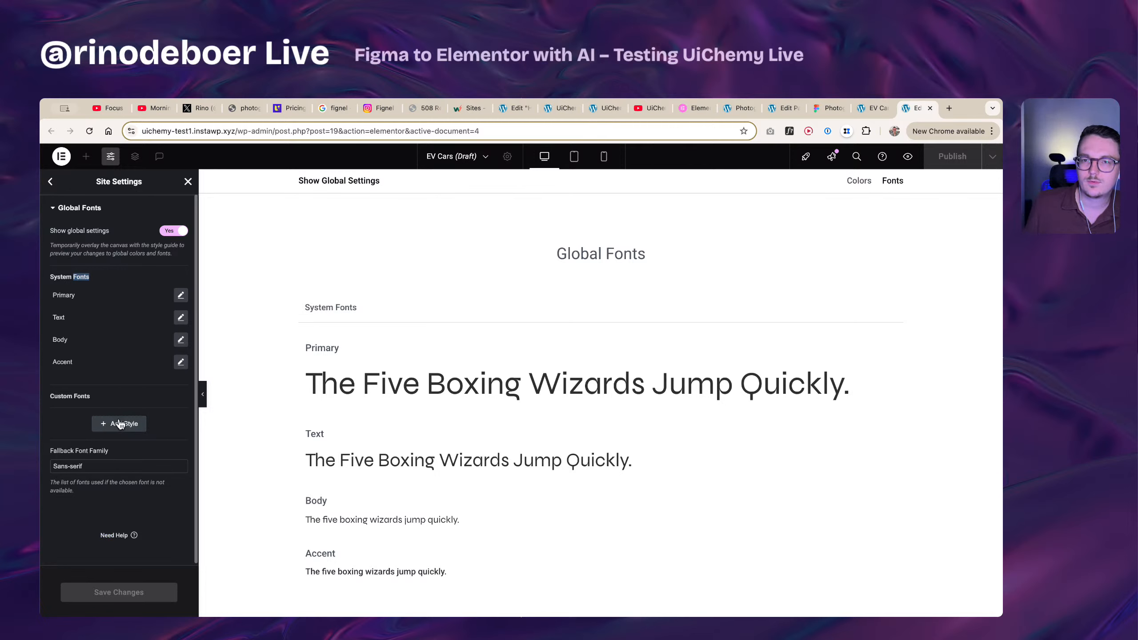
pyautogui.click(170, 424)
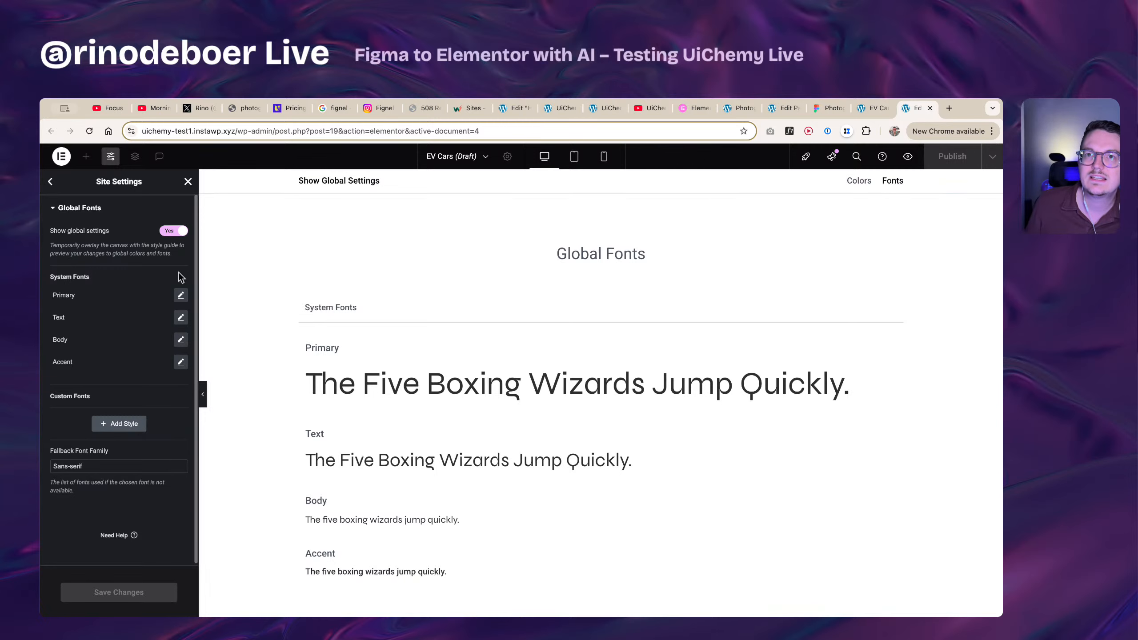
pyautogui.click(50, 181)
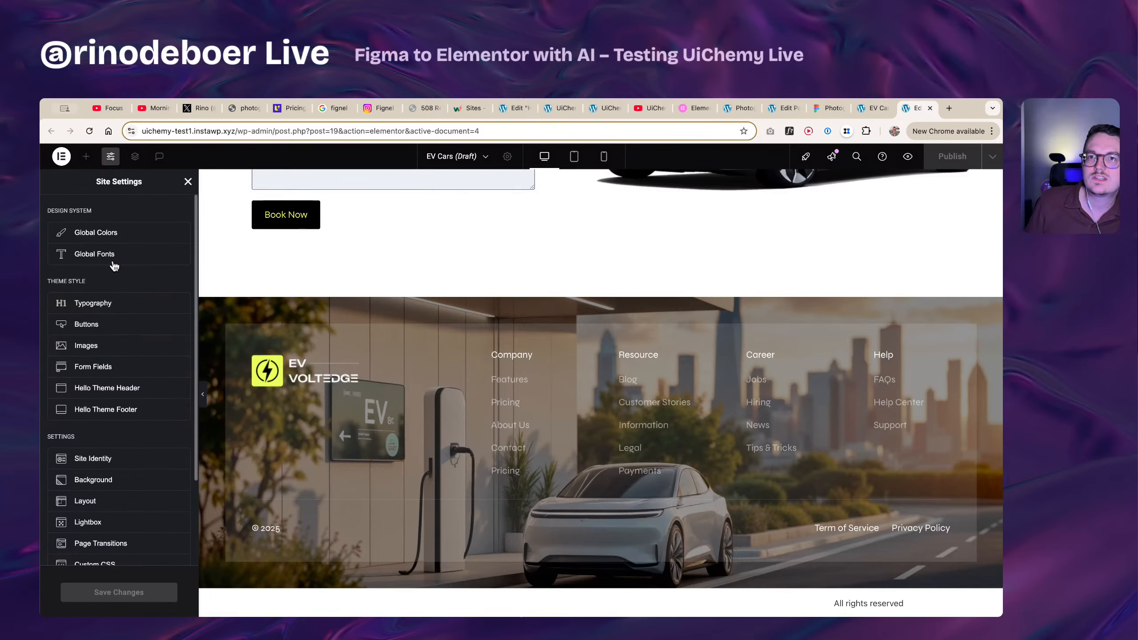
# - Check the theme style typography settings for body, links and H1 to H6 headings, and reopen the global fonts
pyautogui.click(111, 307)
pyautogui.scroll(-8, 116, 332)
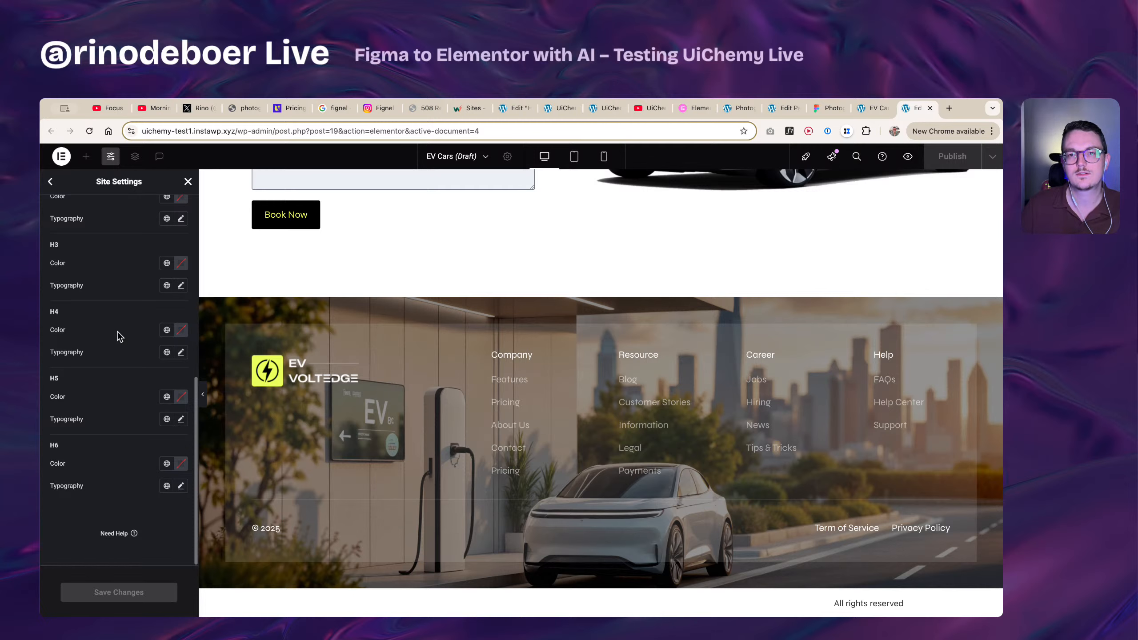
pyautogui.scroll(2, 133, 360)
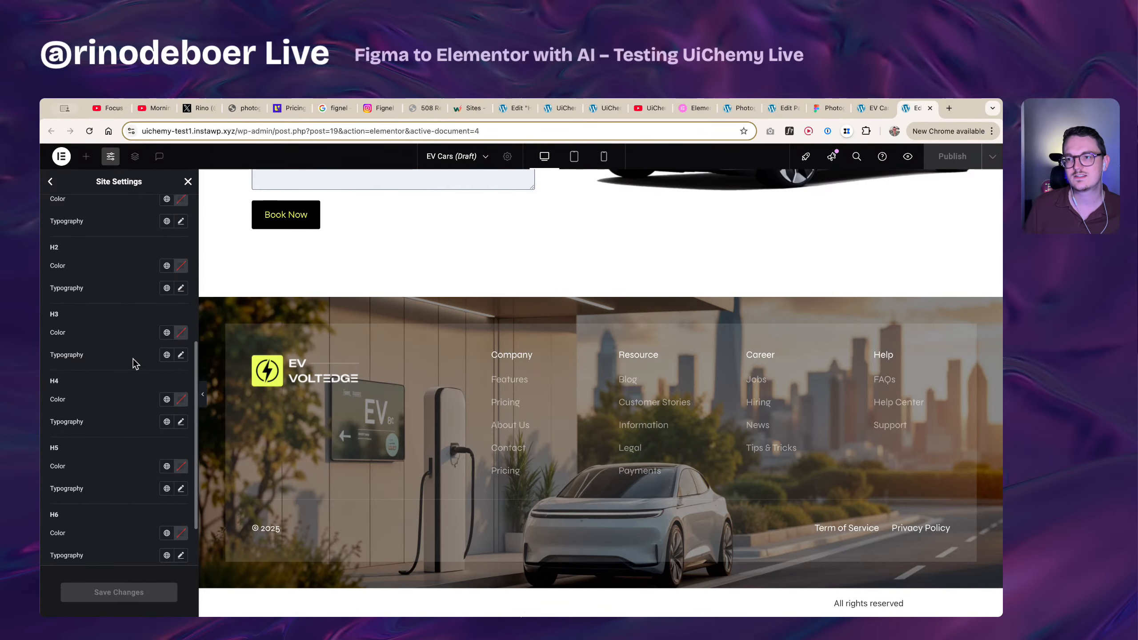
pyautogui.scroll(6, 133, 419)
pyautogui.scroll(1, 140, 405)
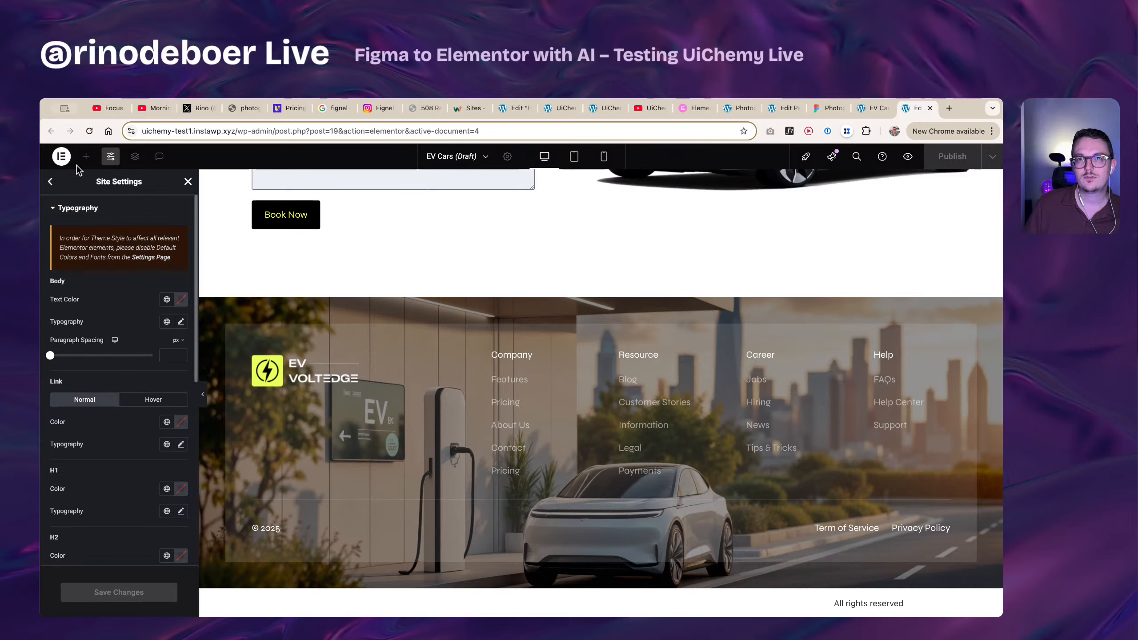
pyautogui.scroll(-5, 114, 369)
pyautogui.scroll(5, 119, 376)
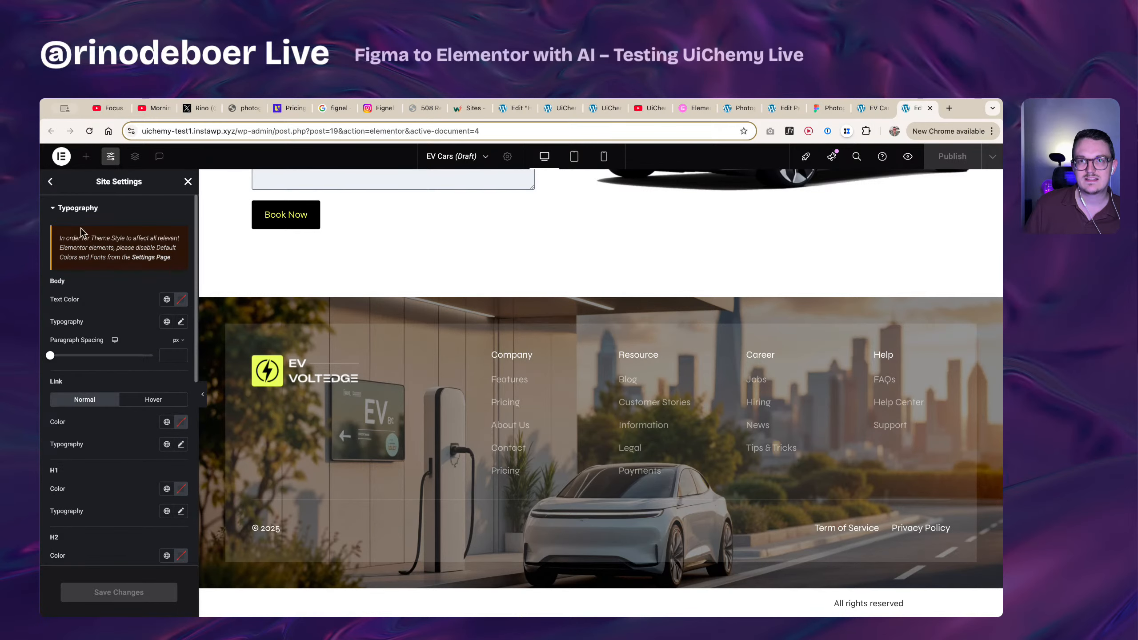
pyautogui.click(50, 181)
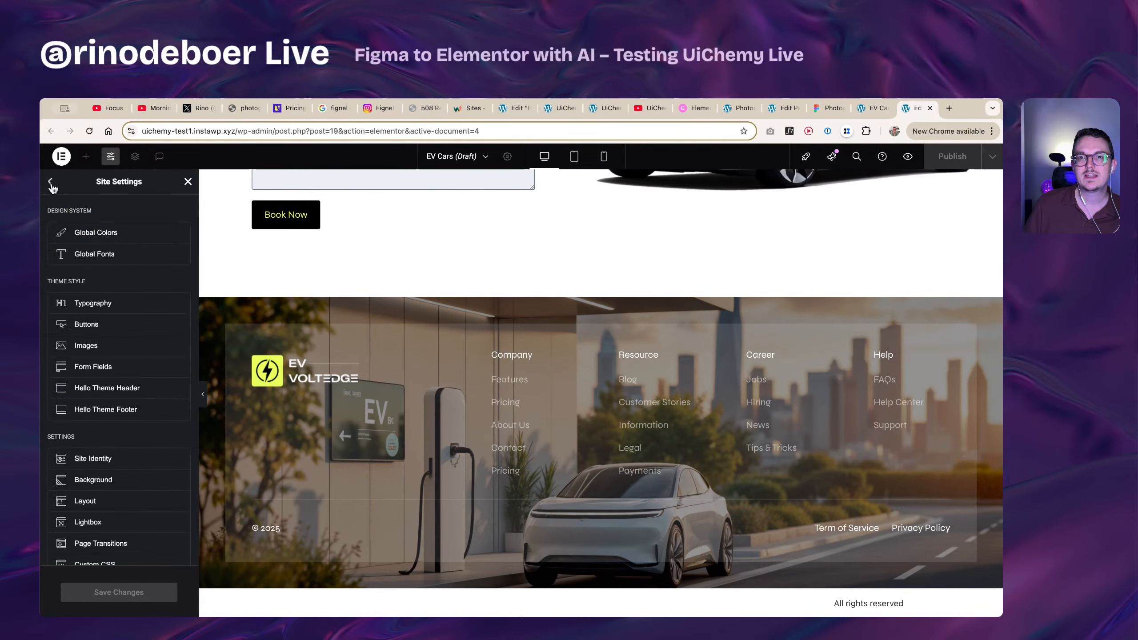
pyautogui.click(127, 259)
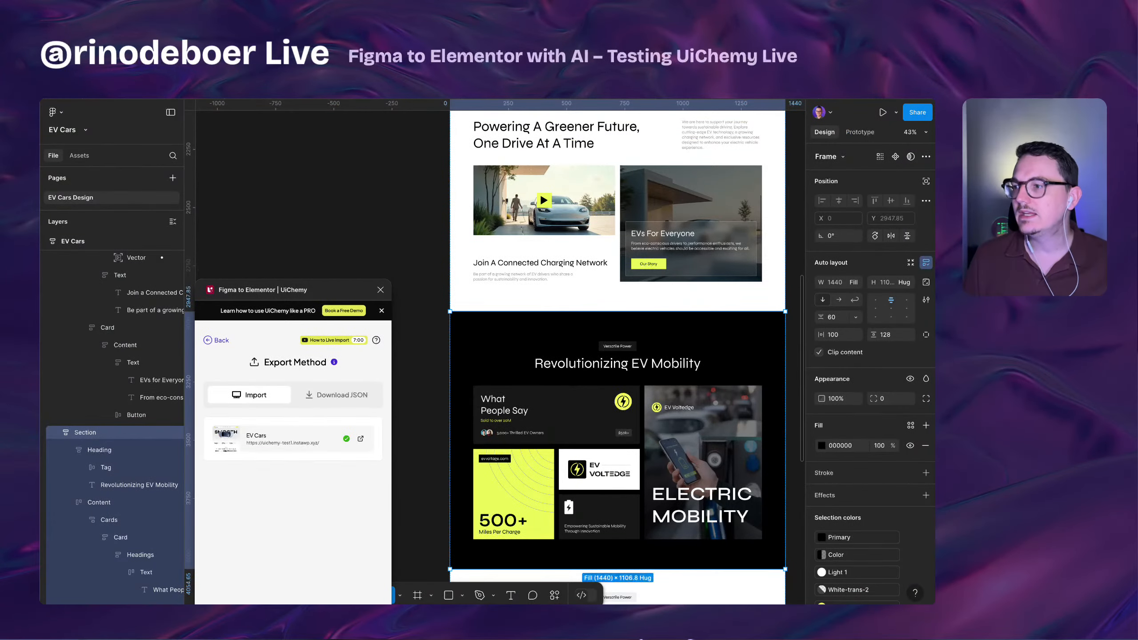
pyautogui.hscroll(2, 773, 340)
pyautogui.click(779, 362)
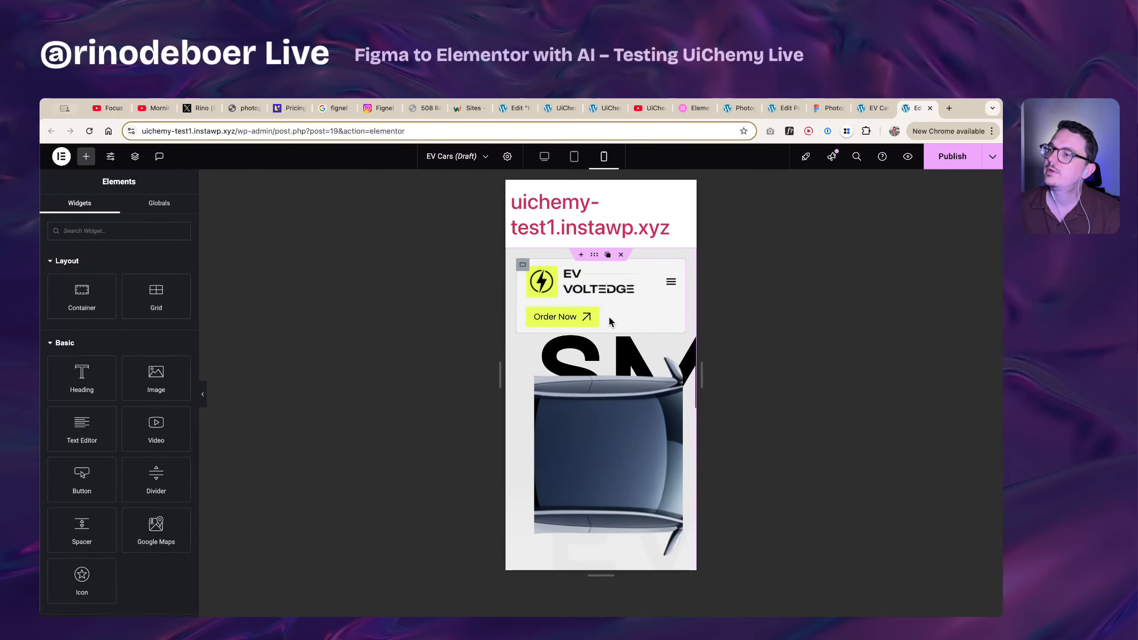
# - Set the hero car image's mobile width and max width to 100% and its height to 406 px
pyautogui.scroll(-2, 609, 318)
pyautogui.click(623, 386)
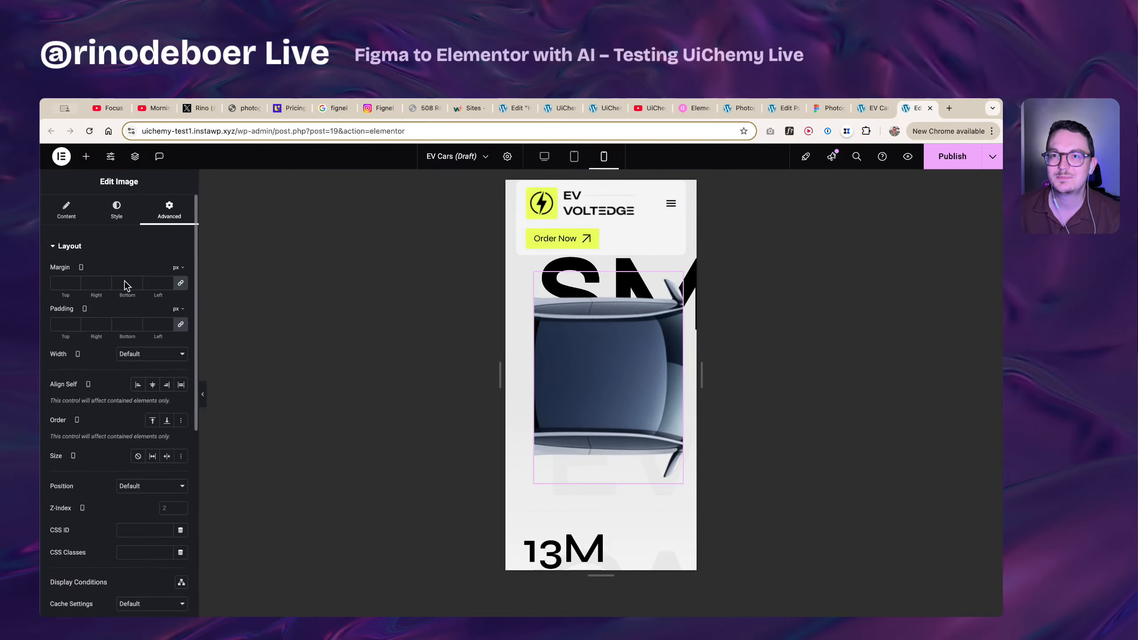
pyautogui.click(115, 217)
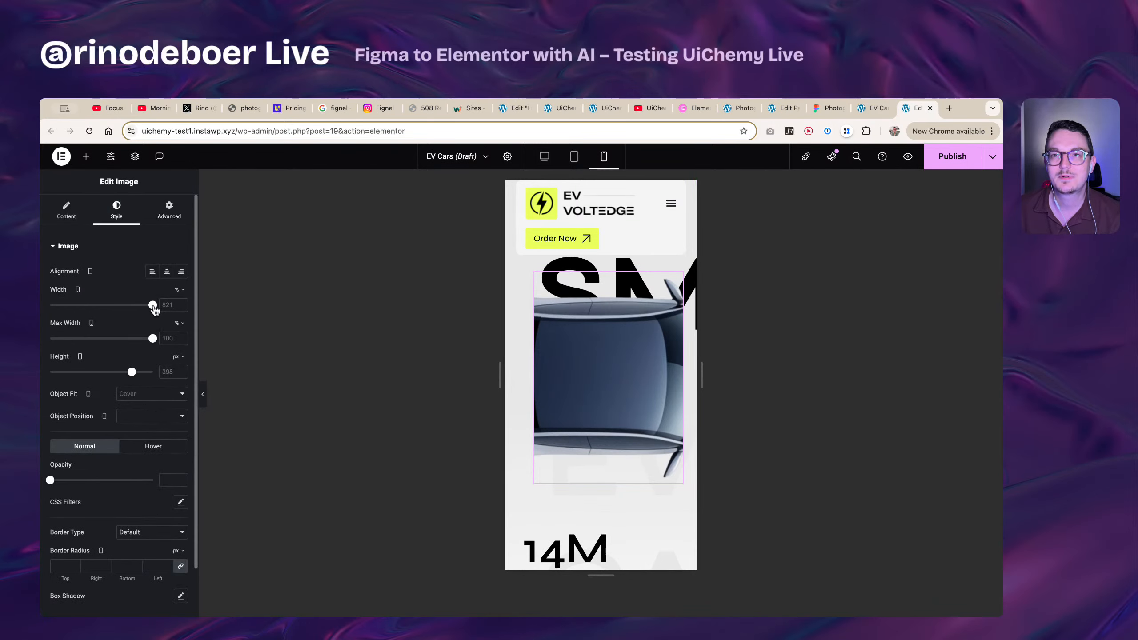
pyautogui.moveTo(152, 306); pyautogui.dragTo(182, 304)
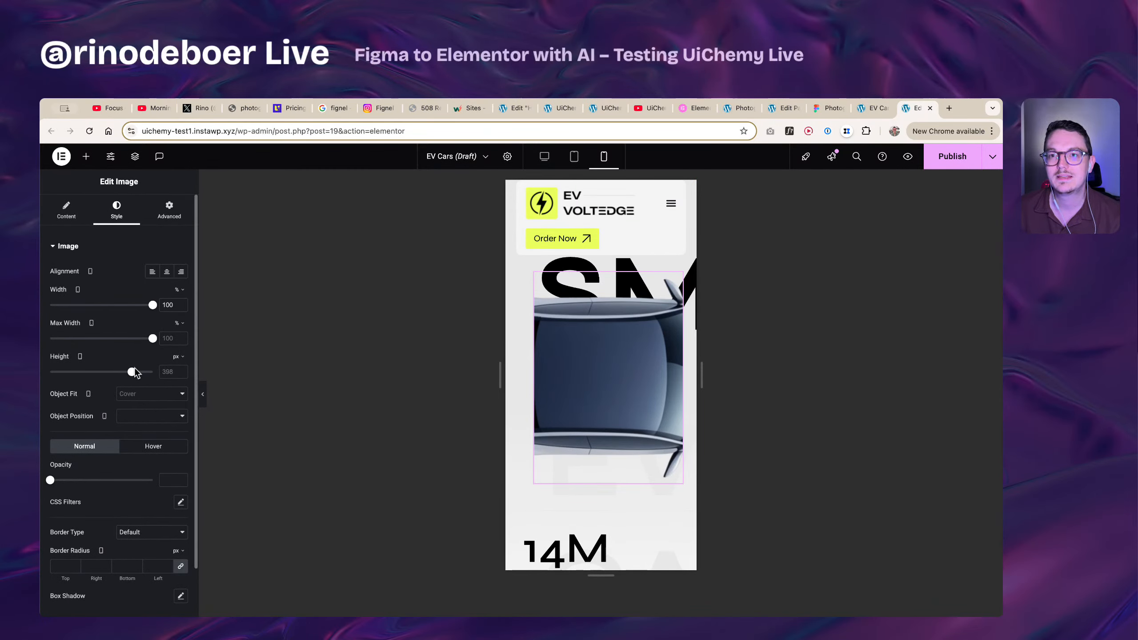
pyautogui.moveTo(132, 373); pyautogui.dragTo(183, 339)
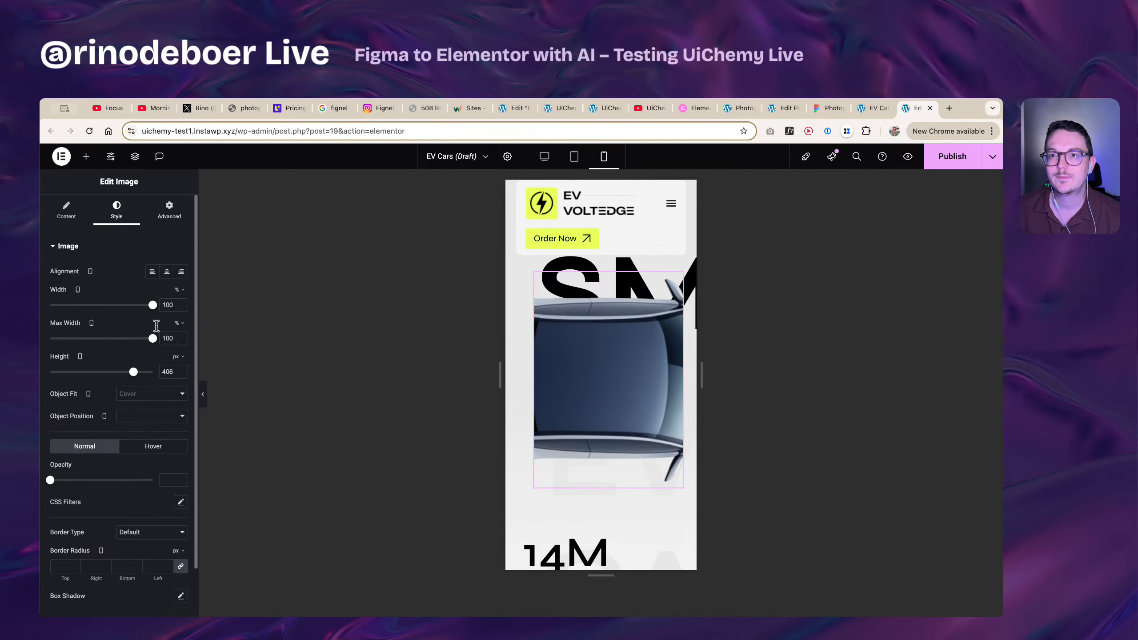
# - Try Fill and Cover on the hero car image, set its mobile object fit to Contain, and reduce its height to 184 px
pyautogui.click(142, 393)
pyautogui.click(141, 404)
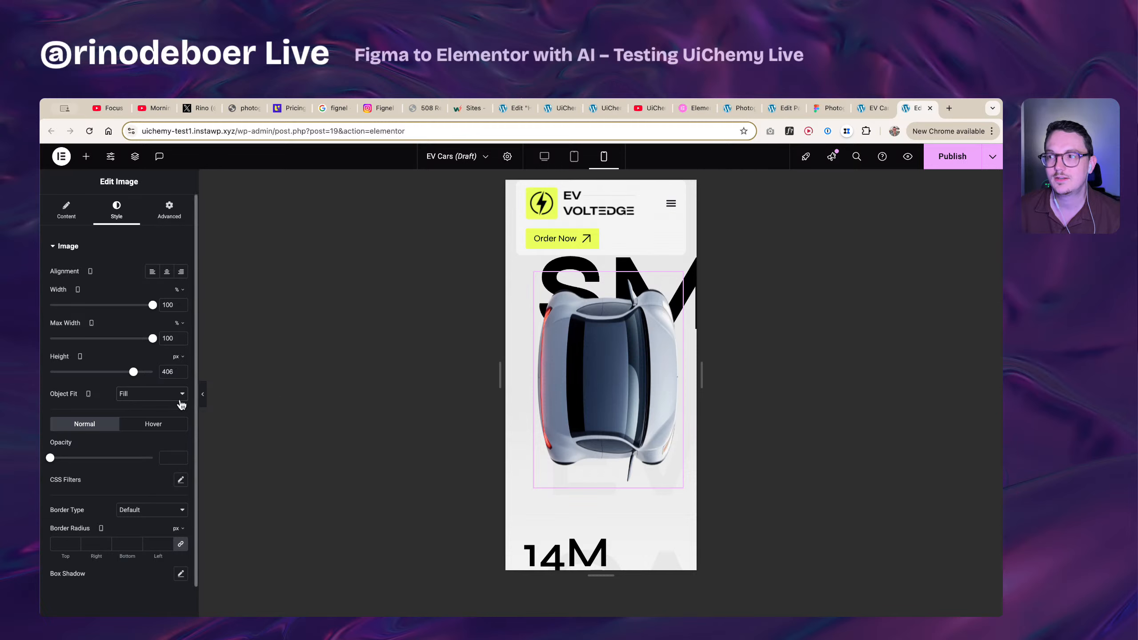
pyautogui.click(128, 395)
pyautogui.click(133, 405)
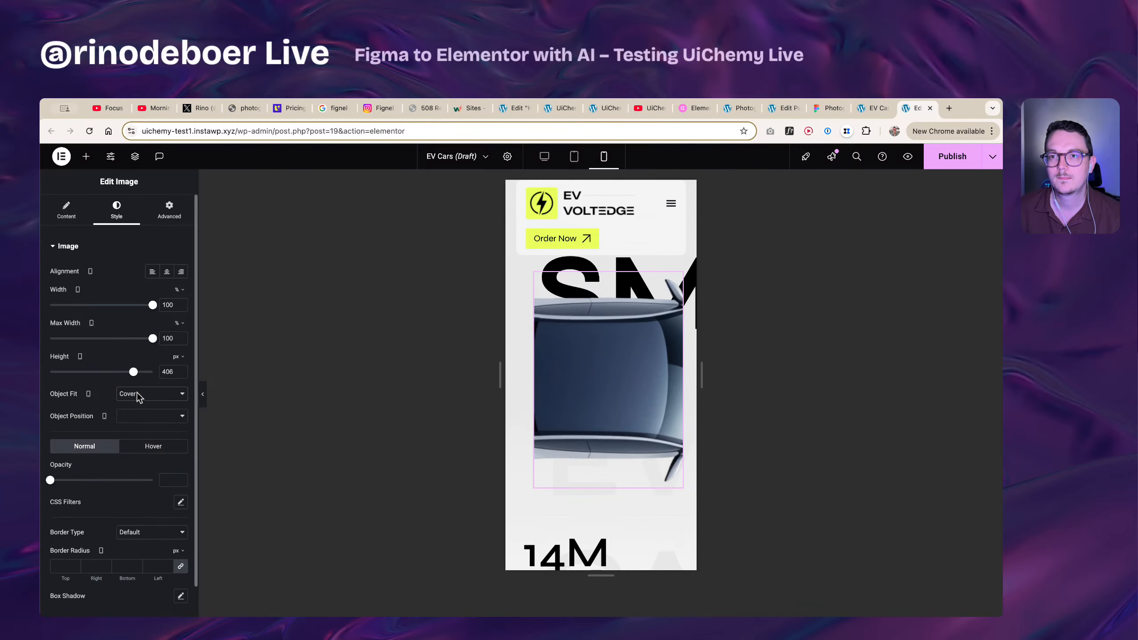
pyautogui.click(137, 393)
pyautogui.click(139, 405)
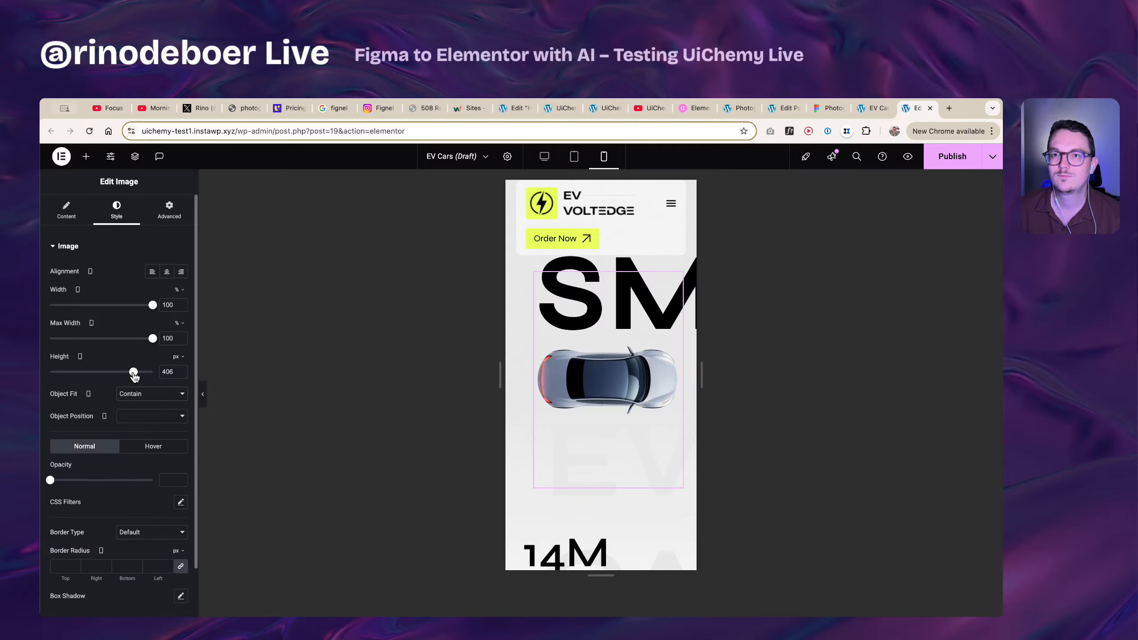
pyautogui.moveTo(133, 375); pyautogui.dragTo(90, 375)
# - Try the Scale Down and Cover object fits on the hero car image and return it to Contain
pyautogui.click(148, 394)
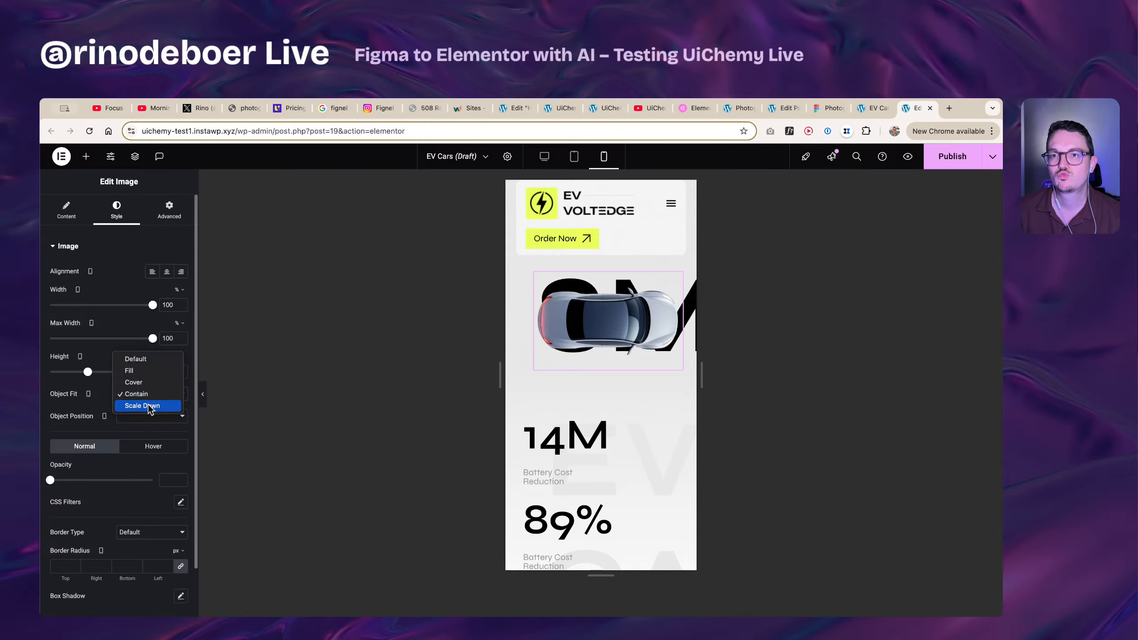
pyautogui.click(149, 406)
pyautogui.click(149, 394)
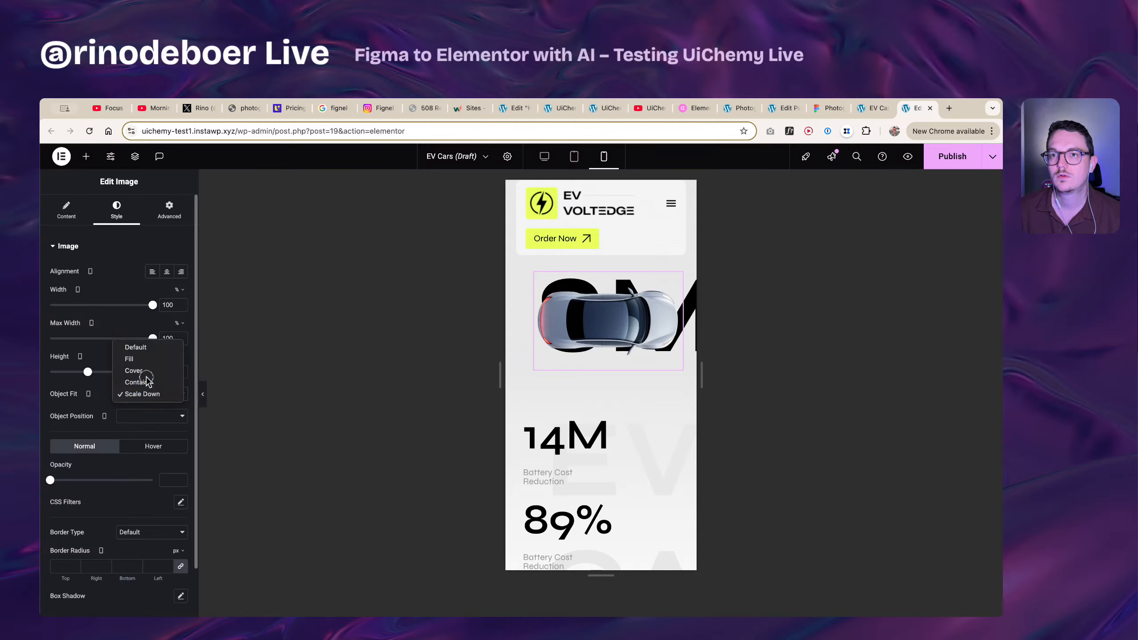
pyautogui.click(147, 380)
pyautogui.click(148, 393)
pyautogui.click(147, 381)
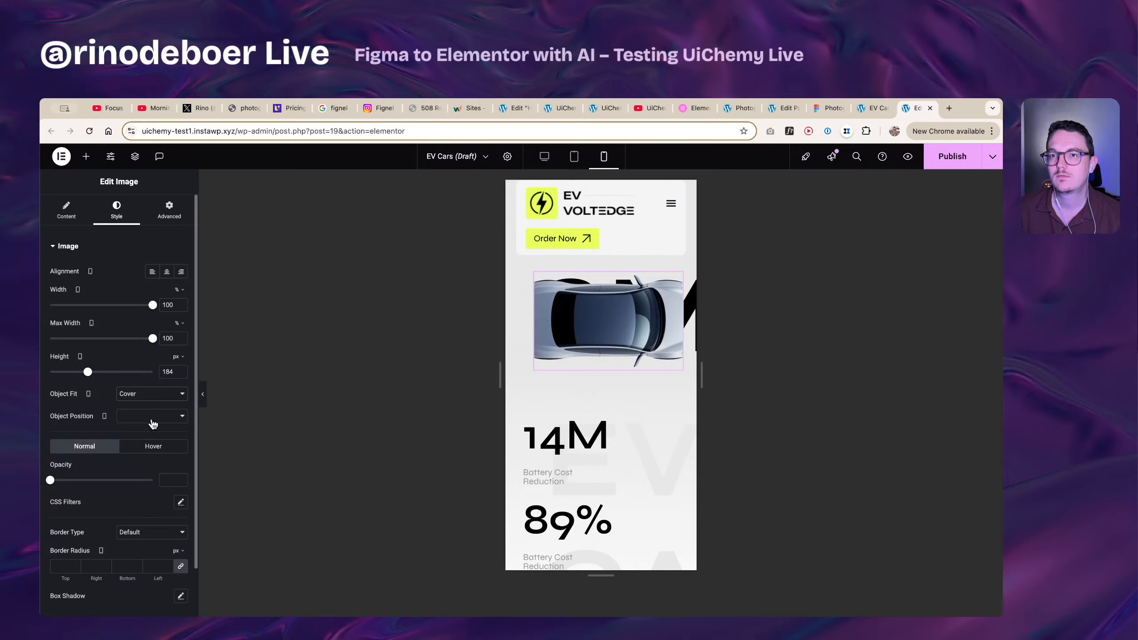
pyautogui.click(151, 420)
pyautogui.click(101, 408)
pyautogui.scroll(-3, 121, 475)
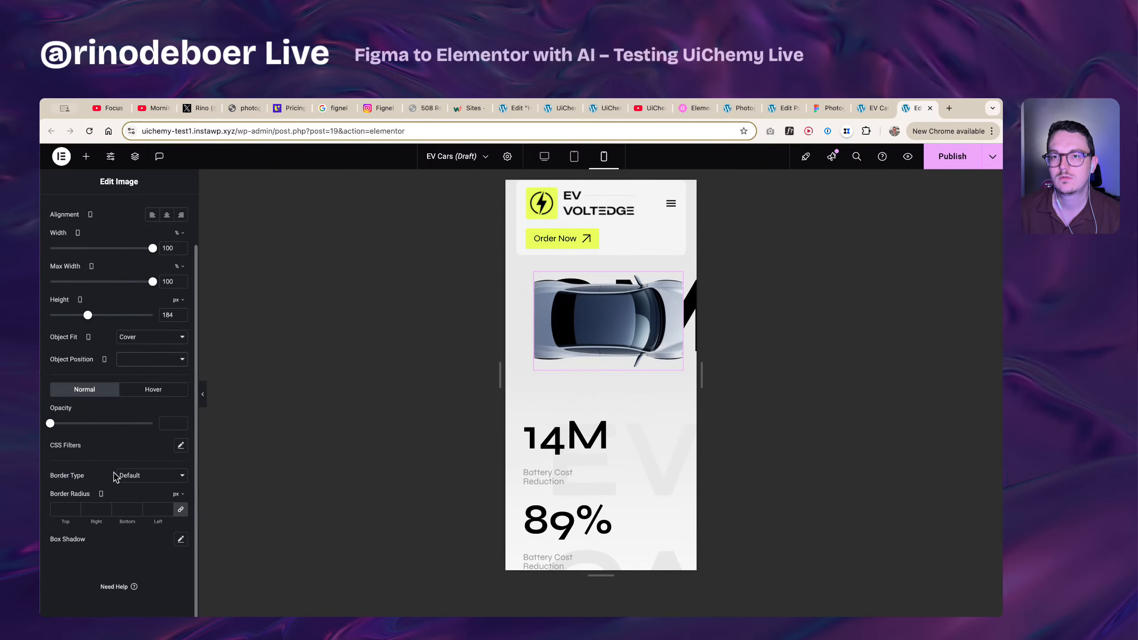
pyautogui.scroll(2, 120, 476)
pyautogui.click(141, 394)
pyautogui.click(142, 406)
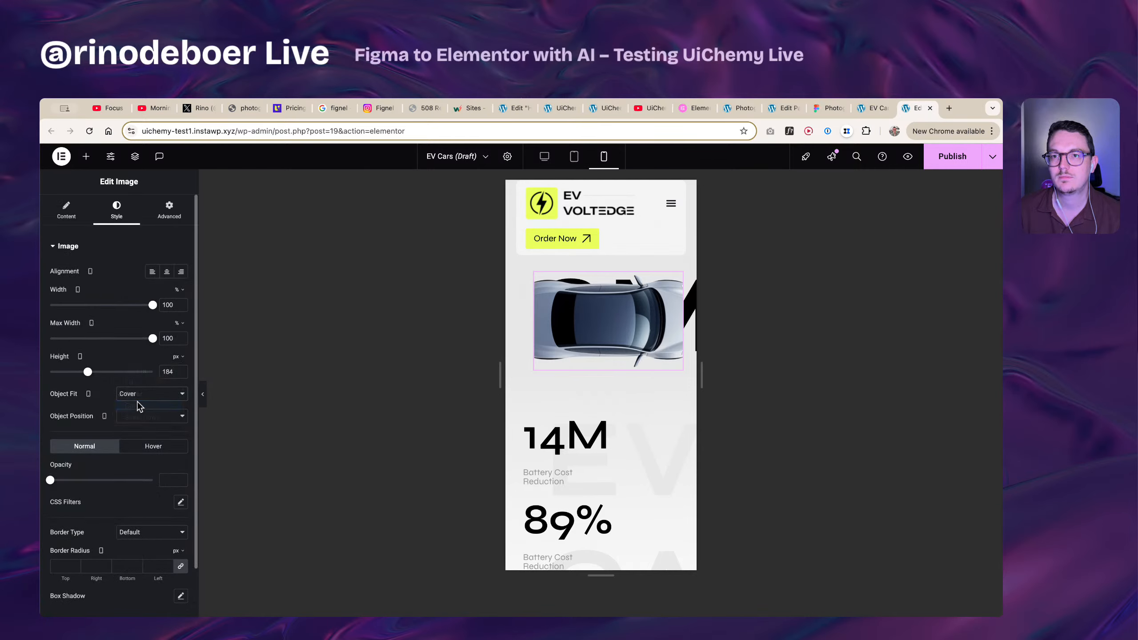
# - Apply a proportional scale transform of 1.3 to the hero car image for mobile
pyautogui.click(170, 211)
pyautogui.scroll(-5, 140, 460)
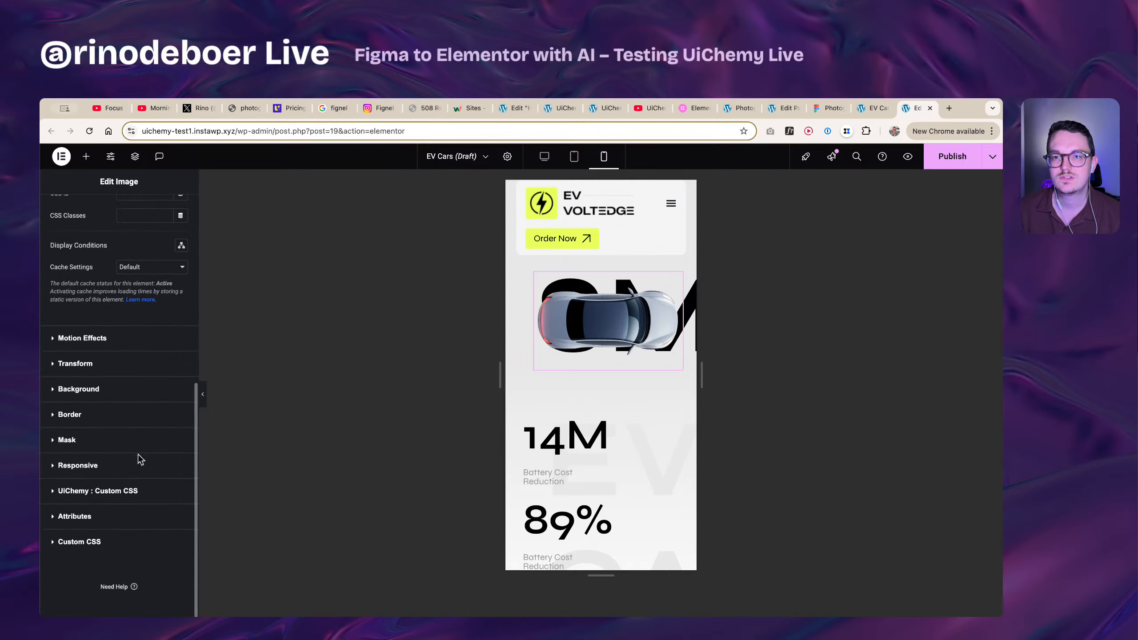
pyautogui.click(85, 373)
pyautogui.click(181, 389)
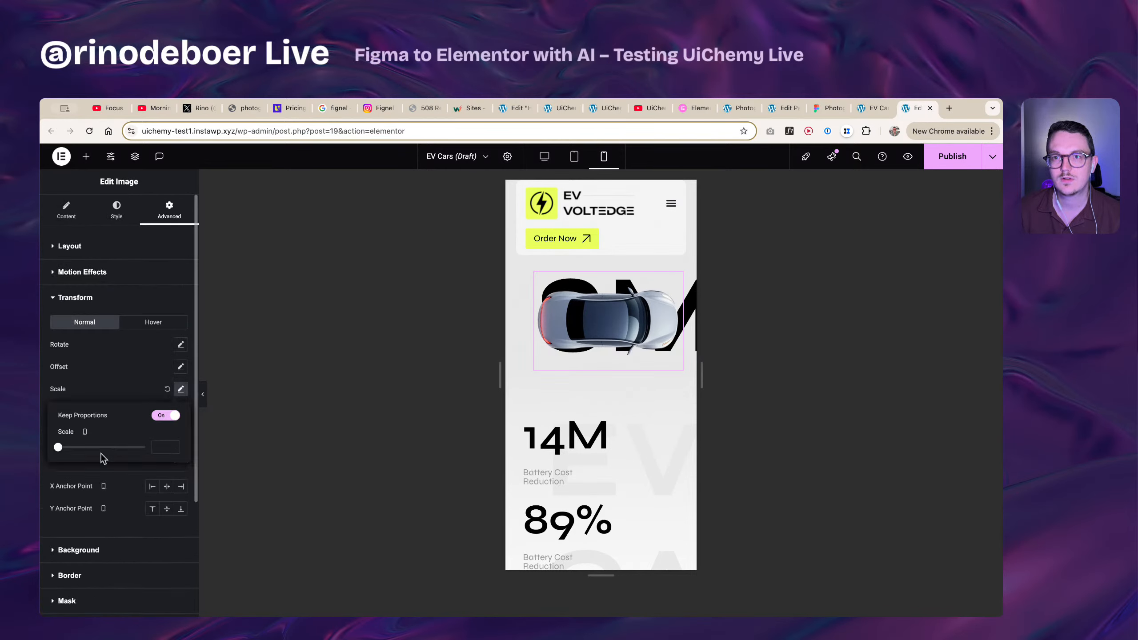
pyautogui.moveTo(67, 449); pyautogui.dragTo(115, 449)
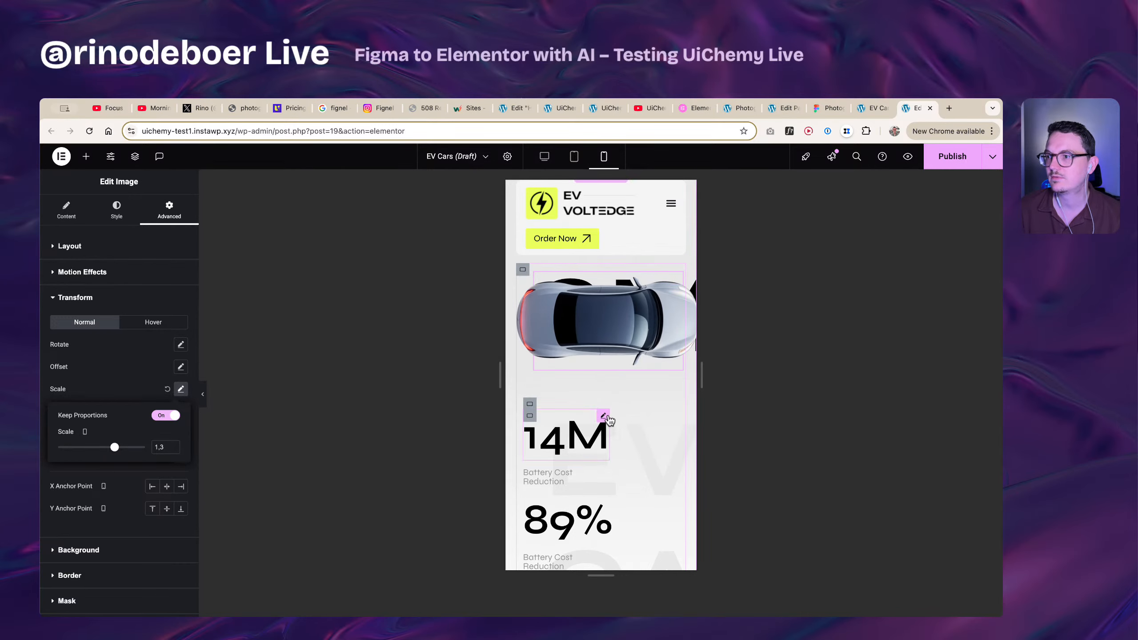
# - Review the mobile layout of the statistics, the charger cards and the Our Story section
pyautogui.scroll(-2, 605, 417)
pyautogui.scroll(-2, 595, 448)
pyautogui.scroll(1, 583, 471)
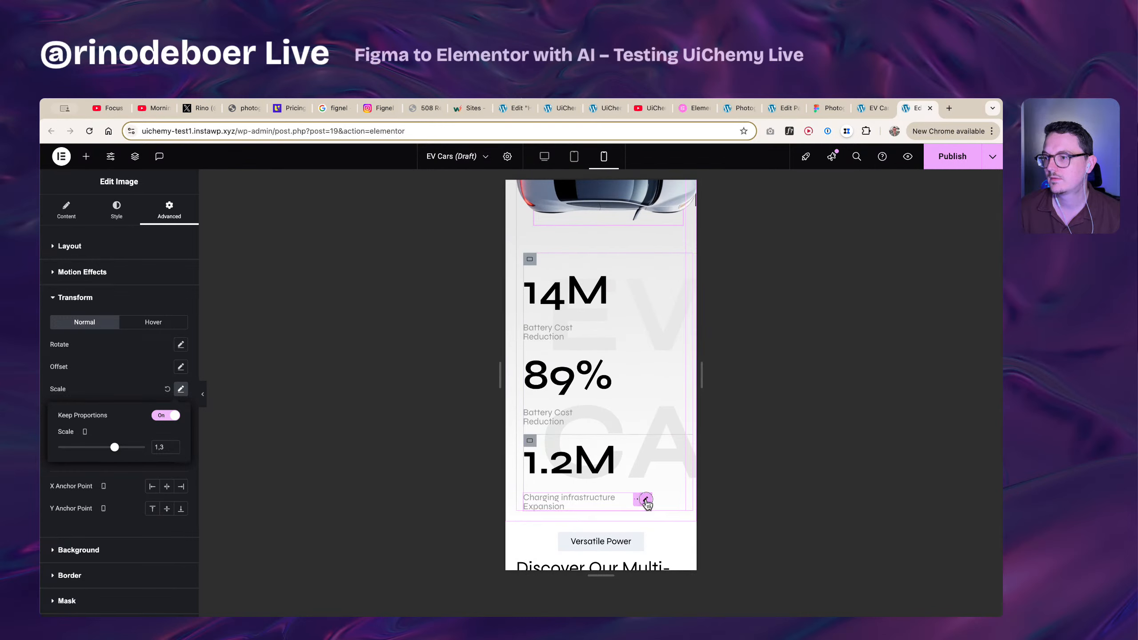
pyautogui.click(645, 499)
pyautogui.scroll(-1, 582, 471)
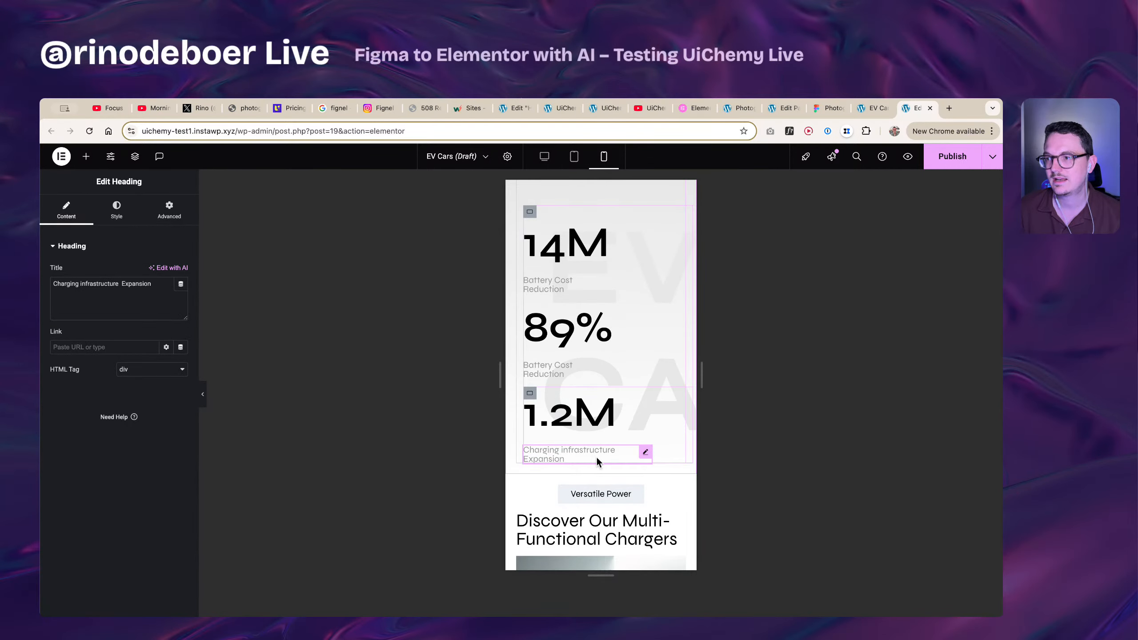
pyautogui.scroll(-3, 596, 462)
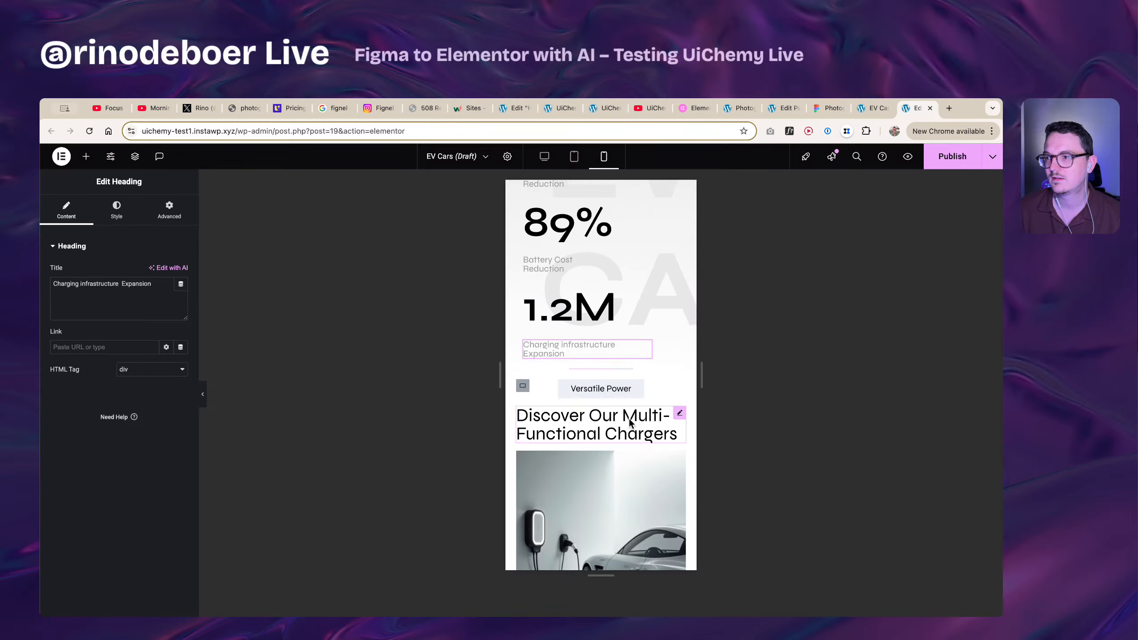
pyautogui.scroll(-6, 629, 422)
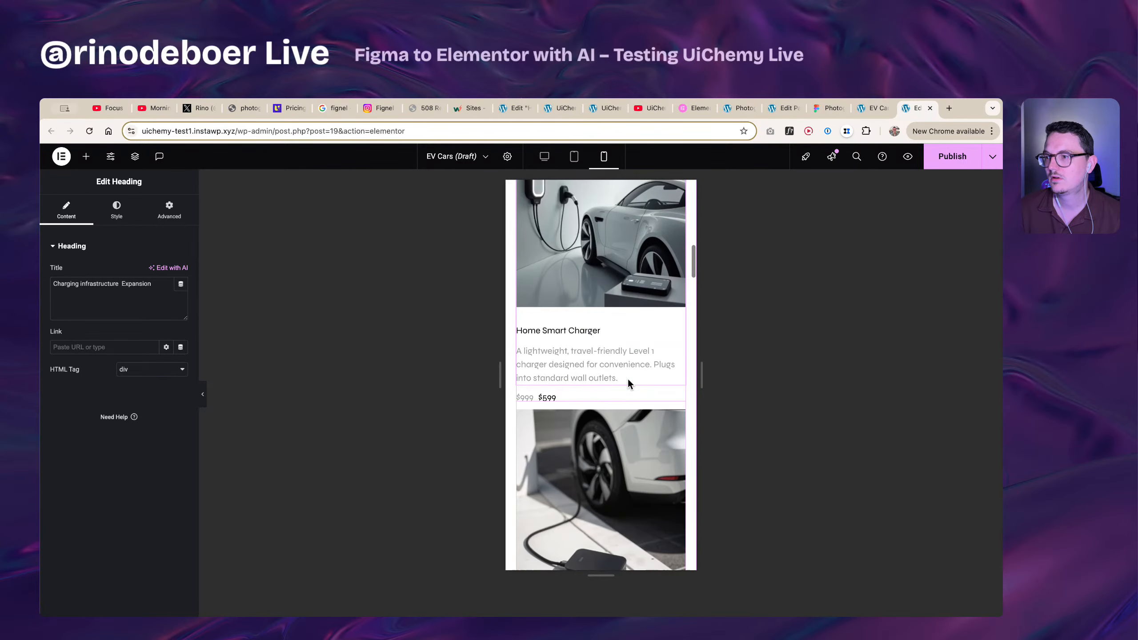
pyautogui.scroll(-12, 627, 380)
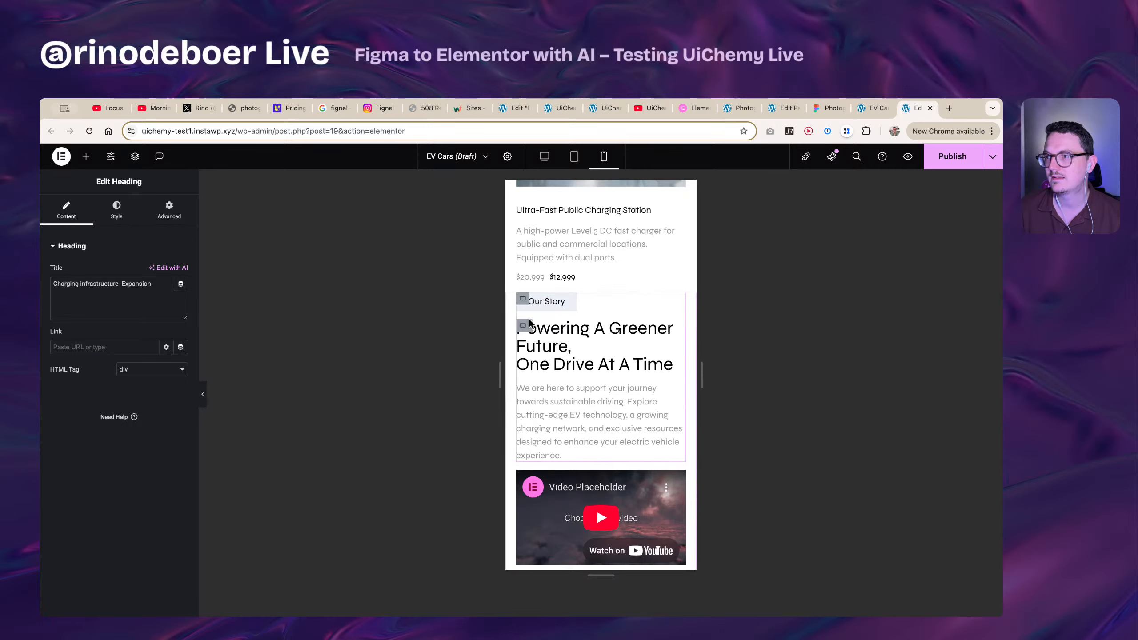
# - Set the Our Story section container's mobile top and bottom padding to 80 px
pyautogui.rightClick(513, 302)
pyautogui.click(522, 310)
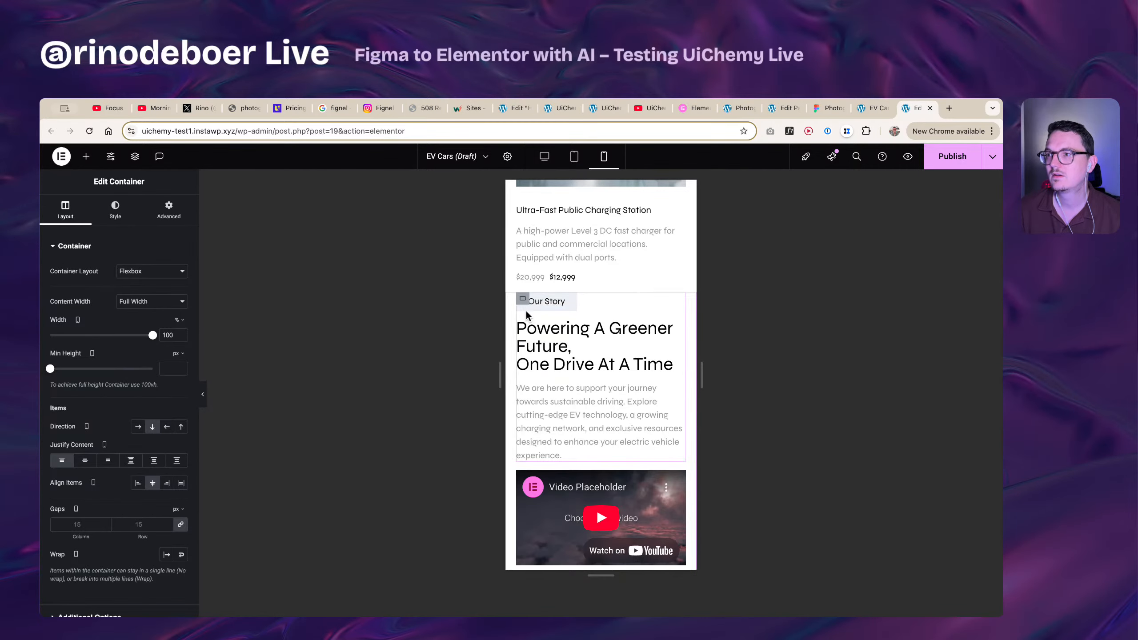
pyautogui.click(155, 213)
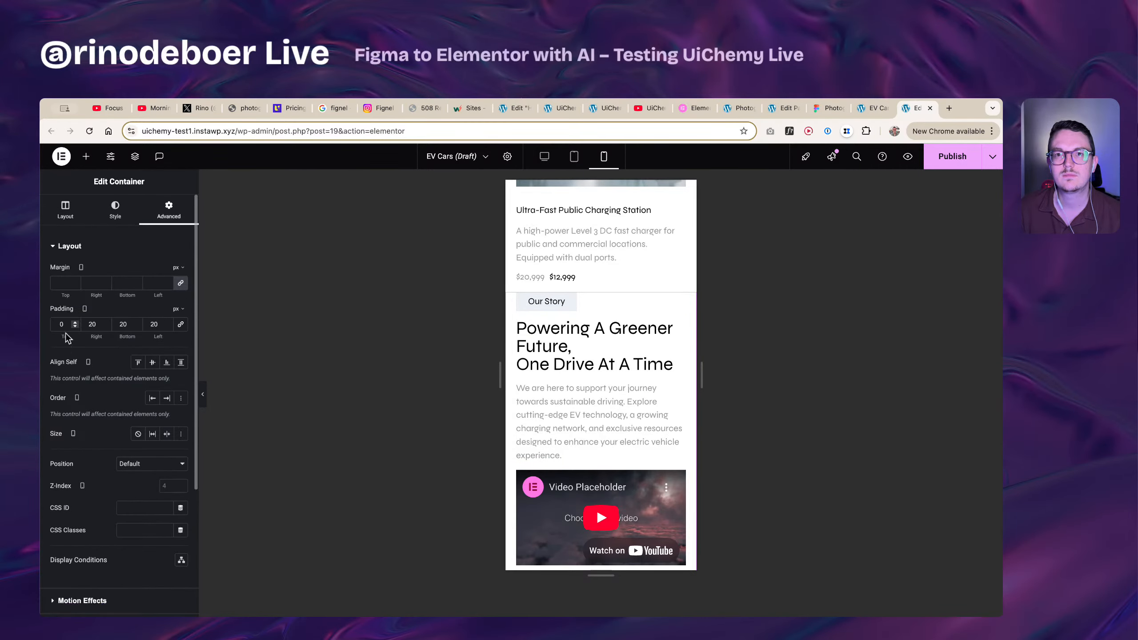
pyautogui.click(54, 327)
pyautogui.write('8')
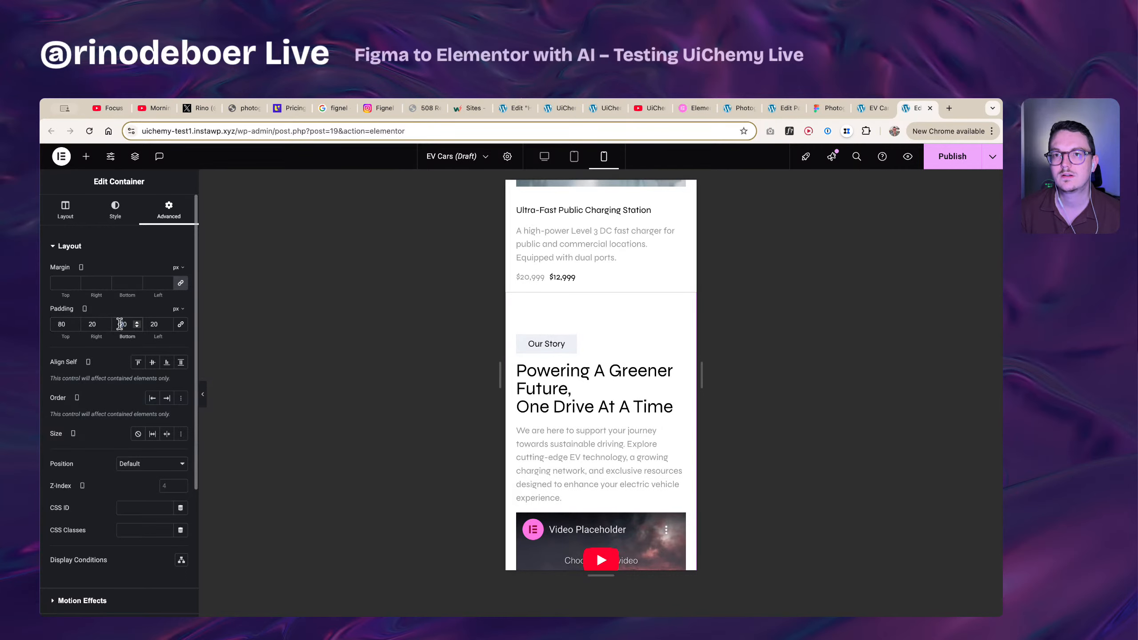
# - Set the mobile top and bottom padding of the black Revolutionizing EV Mobility section to 80 px
pyautogui.scroll(-8, 629, 382)
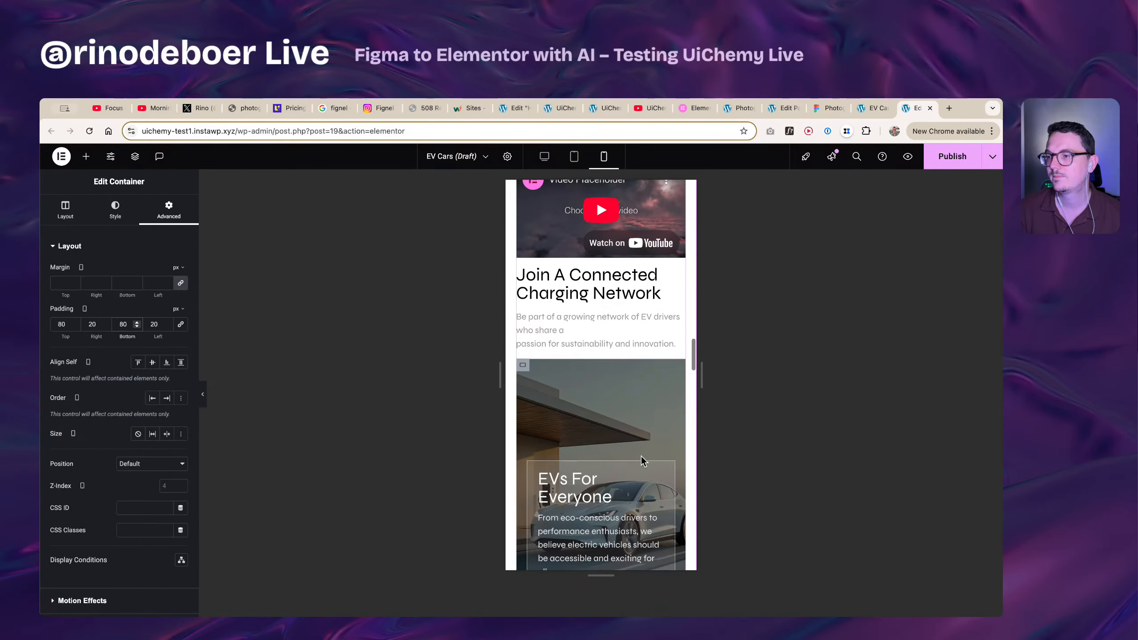
pyautogui.scroll(-8, 641, 456)
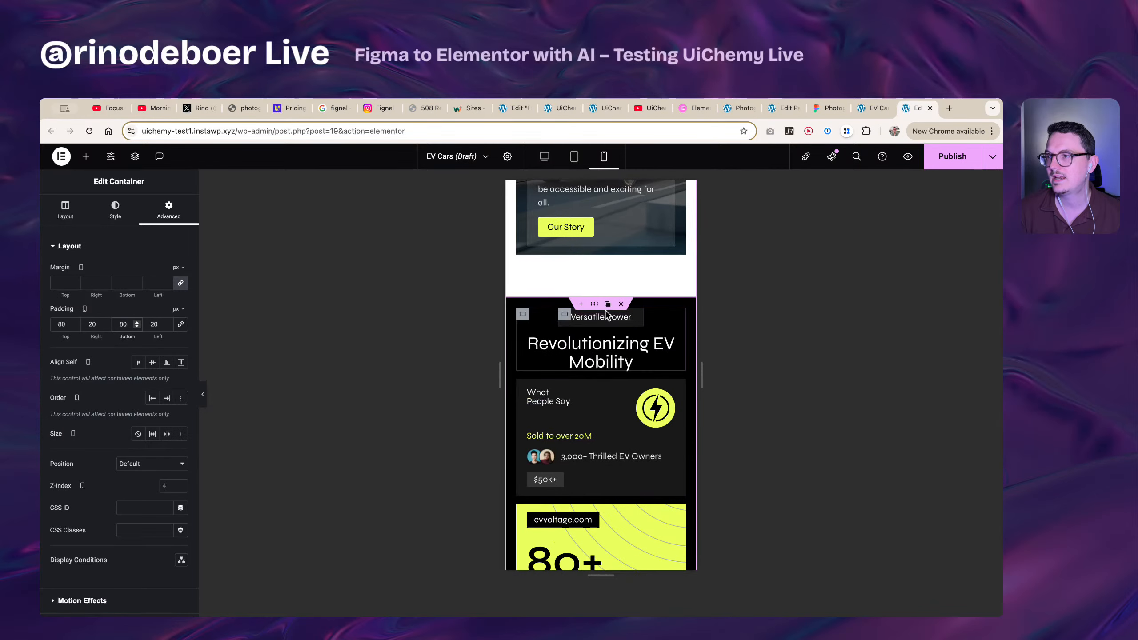
pyautogui.click(607, 314)
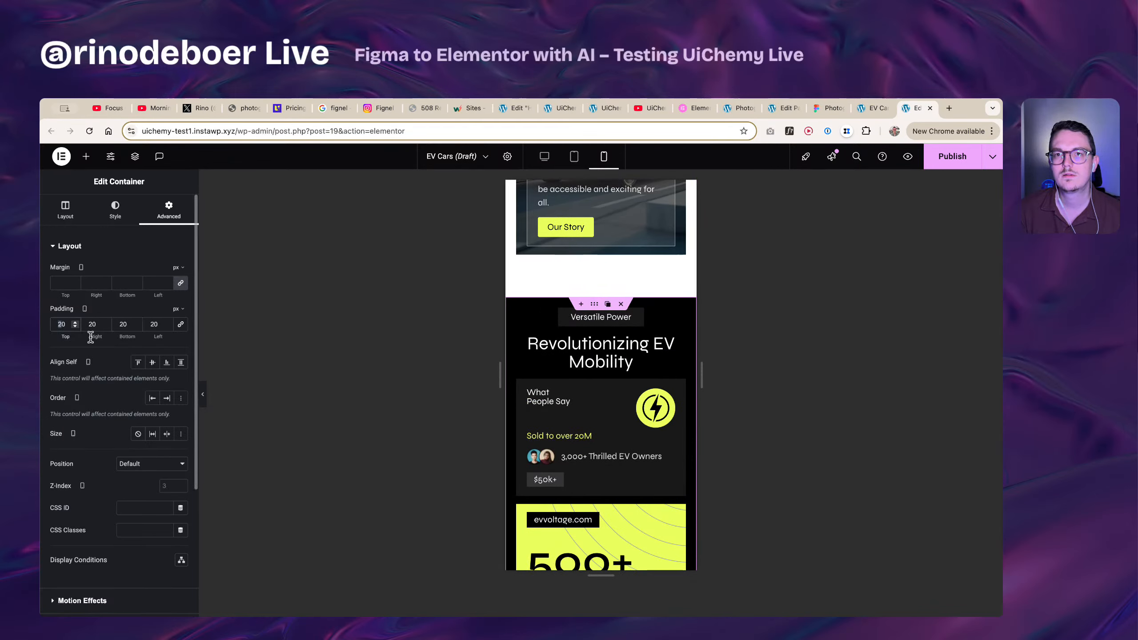
pyautogui.write('80')
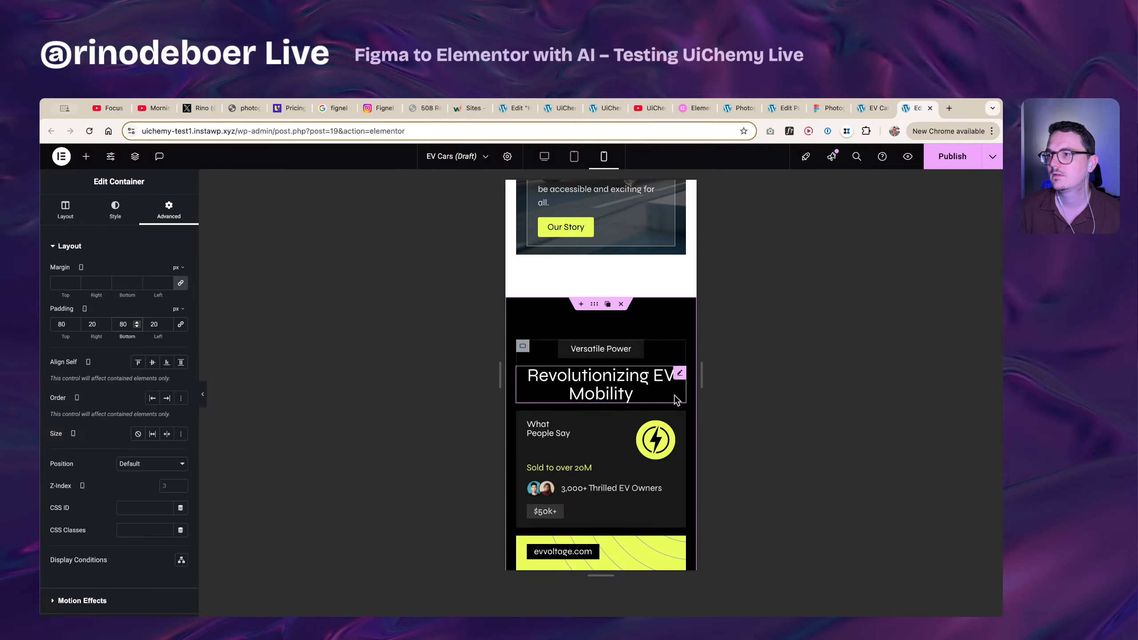
# - Apply the Accent global font to the oversized Electric Mobility heading on the EV Voltedge card
pyautogui.scroll(-5, 648, 381)
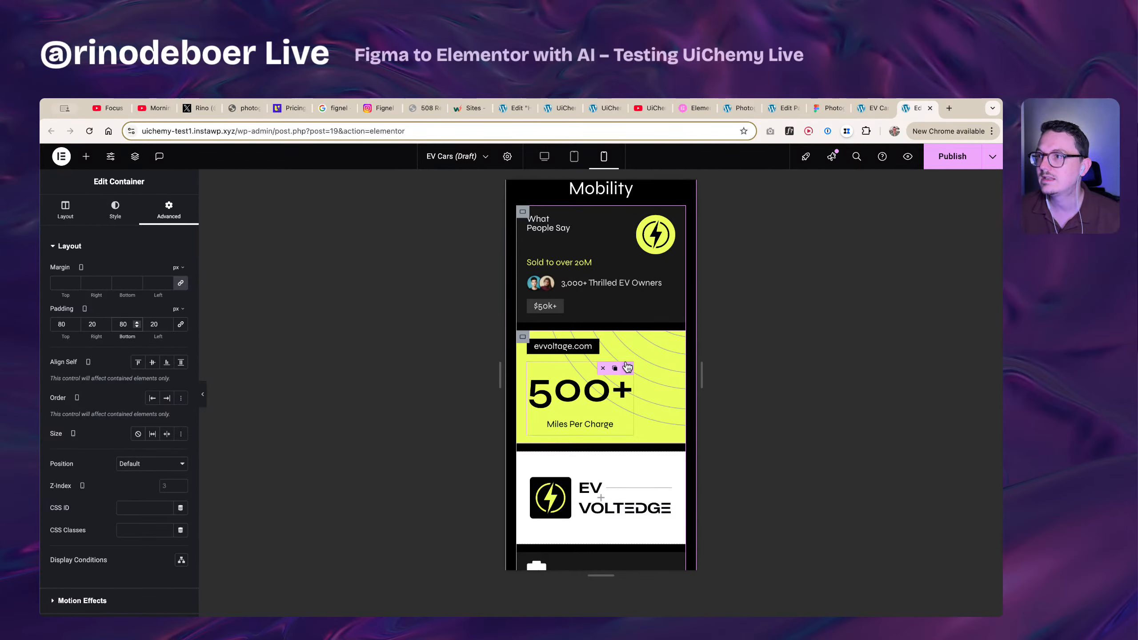
pyautogui.scroll(-3, 618, 358)
pyautogui.scroll(-3, 620, 362)
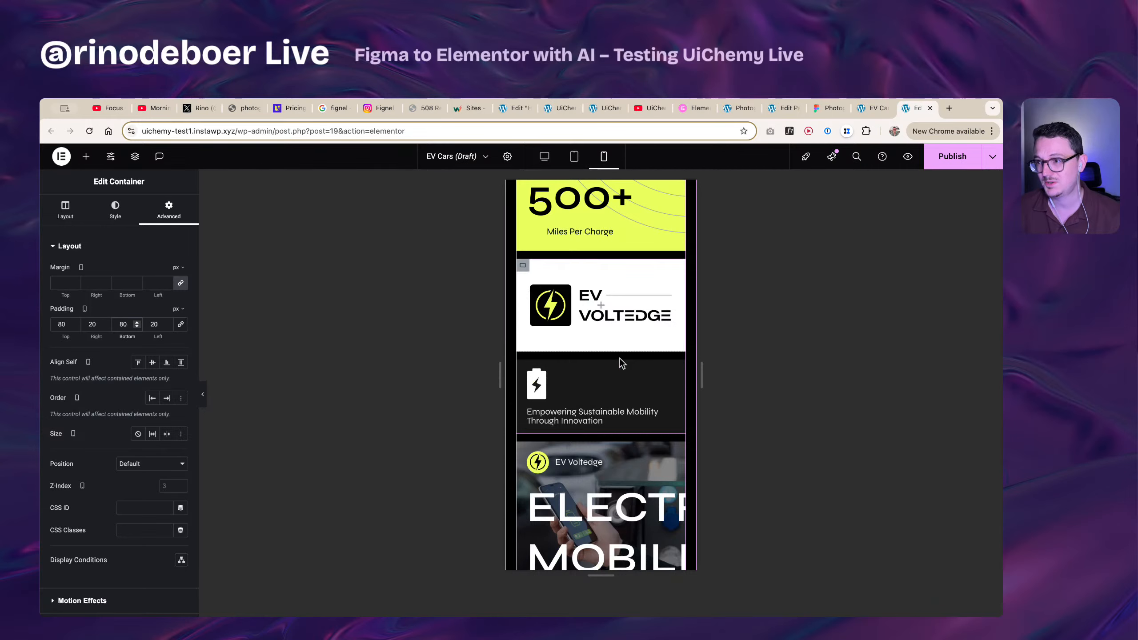
pyautogui.scroll(-5, 620, 358)
pyautogui.click(669, 307)
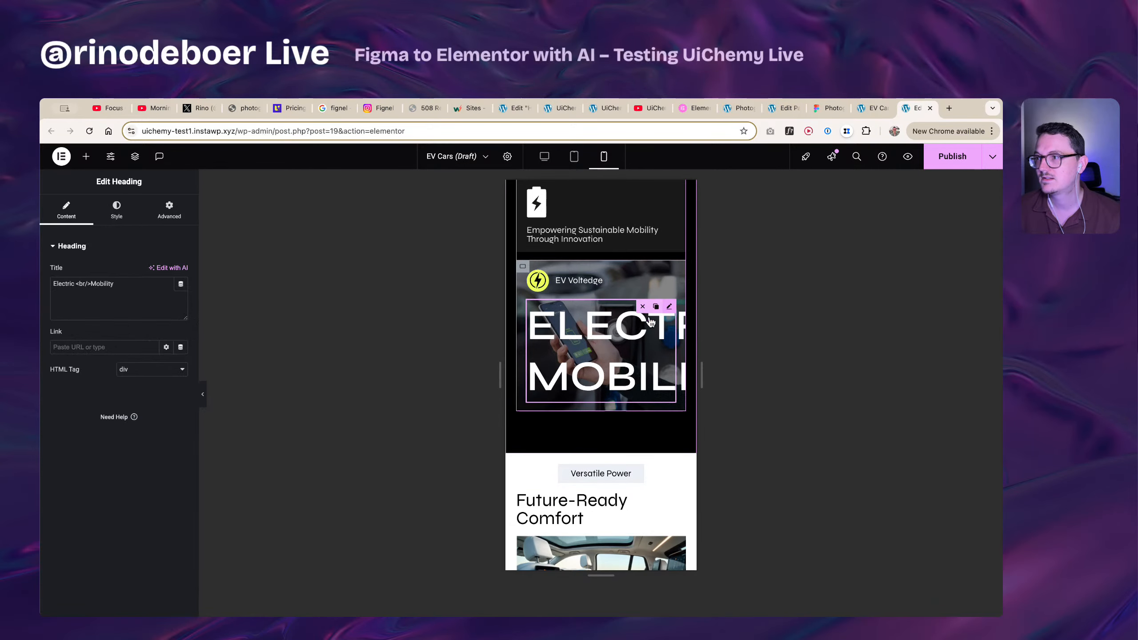
pyautogui.click(129, 210)
pyautogui.click(166, 301)
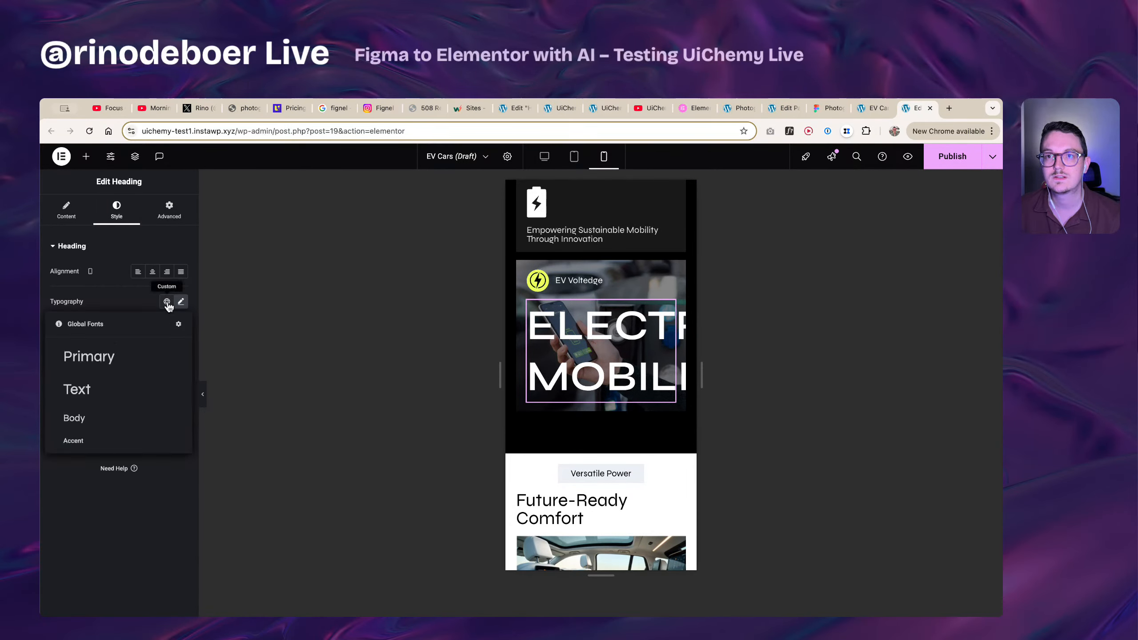
pyautogui.click(110, 441)
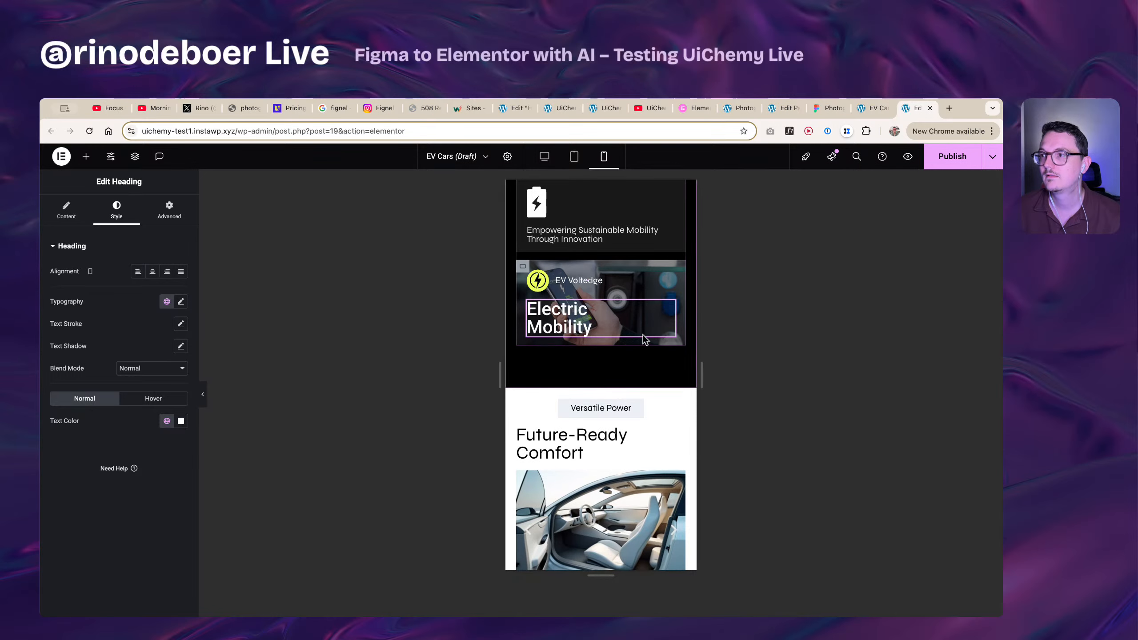
# - Align the items of the container holding the Versatile Power label and Future-Ready Comfort heading to the start
pyautogui.scroll(-3, 636, 383)
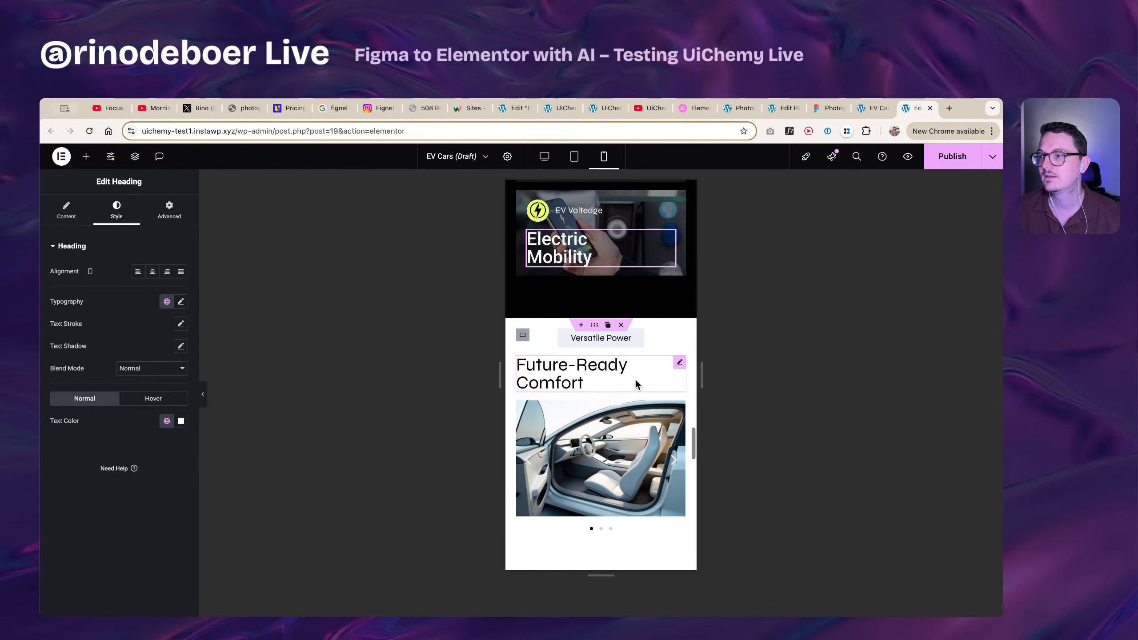
pyautogui.click(518, 336)
pyautogui.click(139, 484)
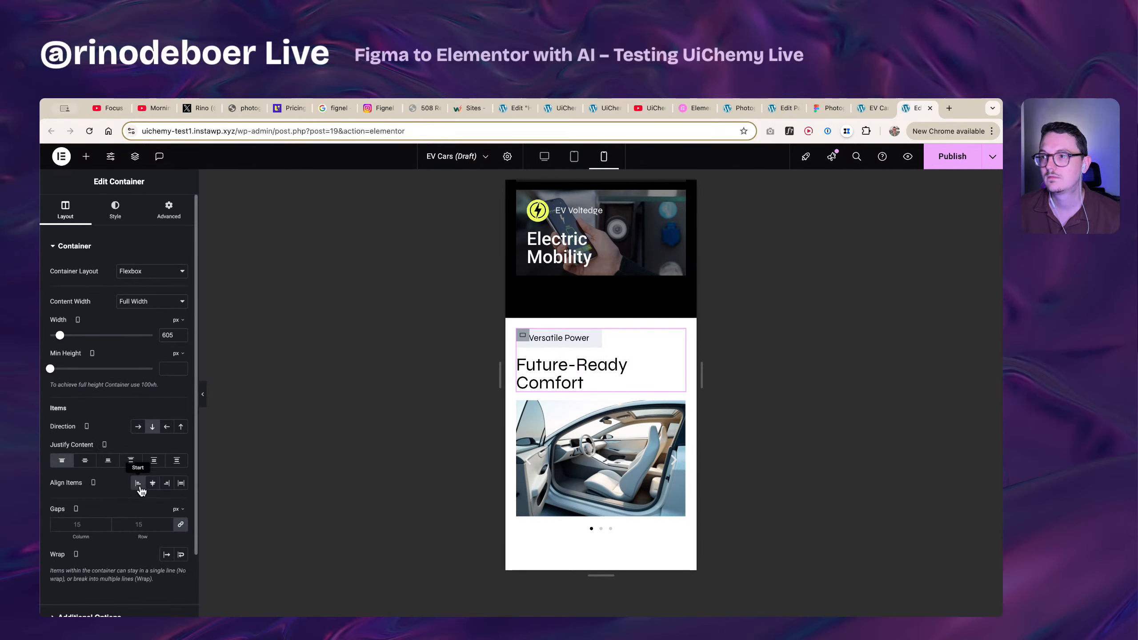
# - Try the Fill and Cover object fits on the car image below the booking form and set it to Contain for mobile
pyautogui.scroll(-5, 560, 434)
pyautogui.scroll(-8, 562, 434)
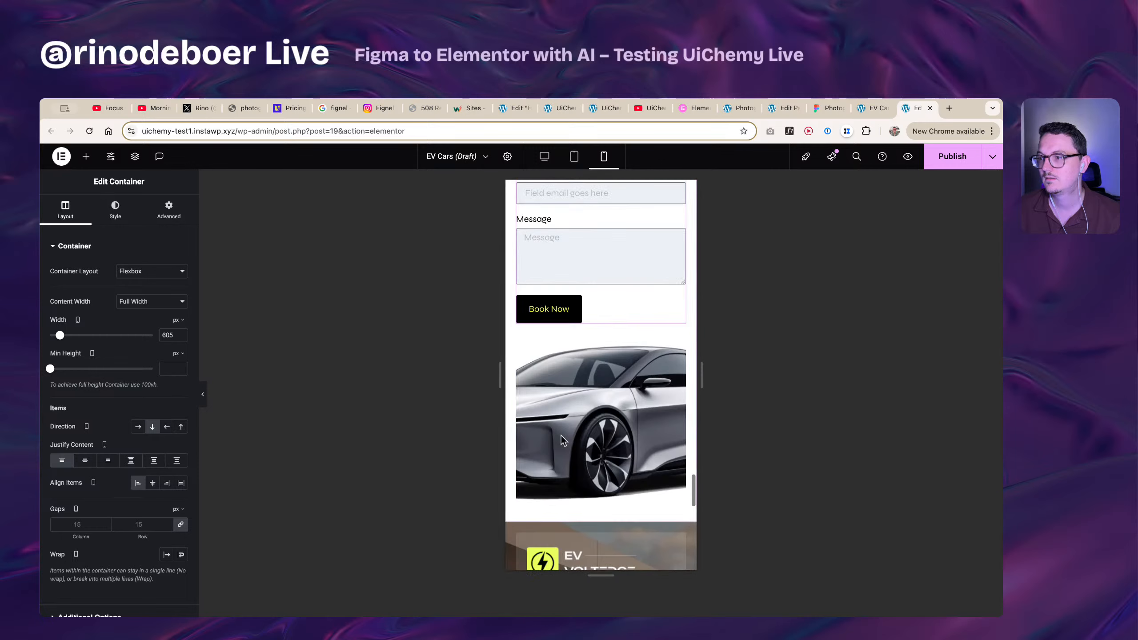
pyautogui.scroll(1, 582, 403)
pyautogui.click(616, 378)
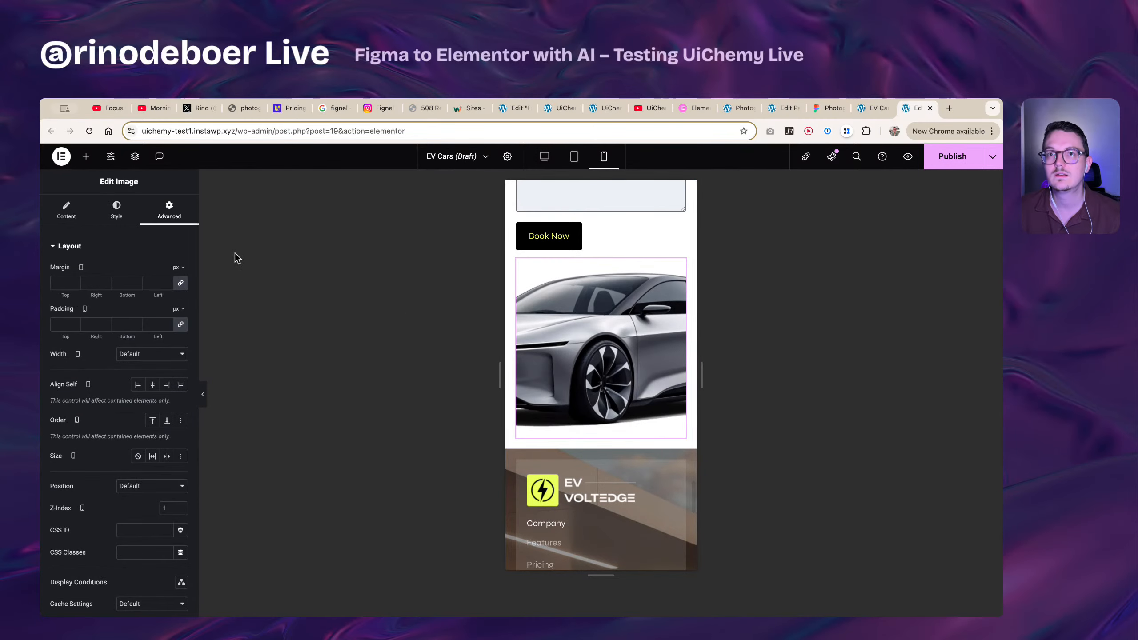
pyautogui.click(117, 209)
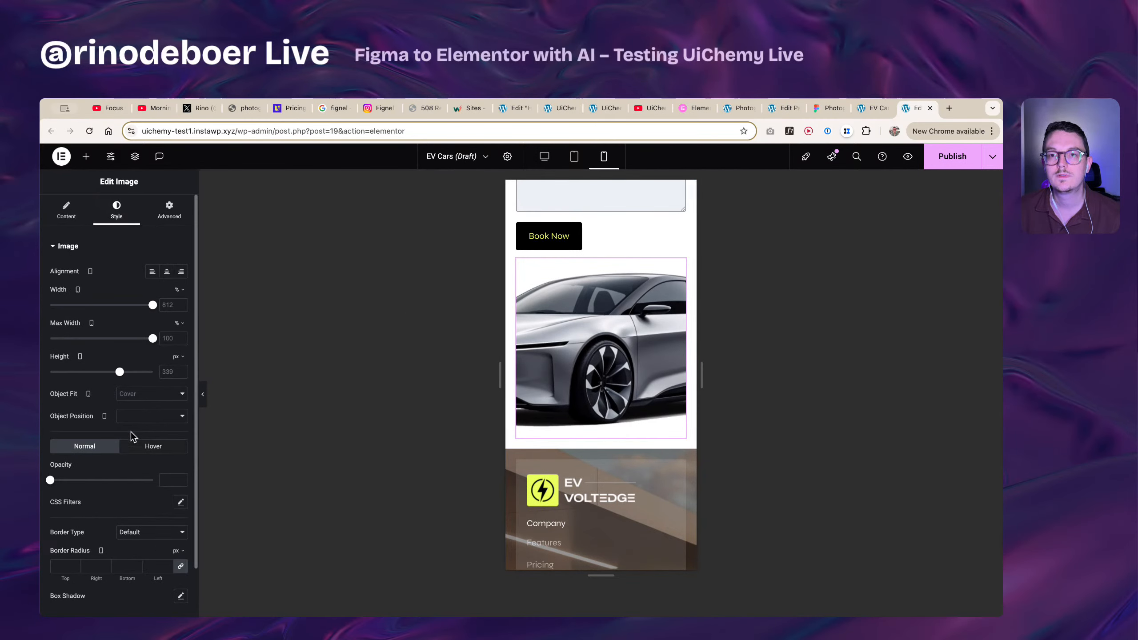
pyautogui.click(148, 395)
pyautogui.click(148, 406)
pyautogui.click(148, 395)
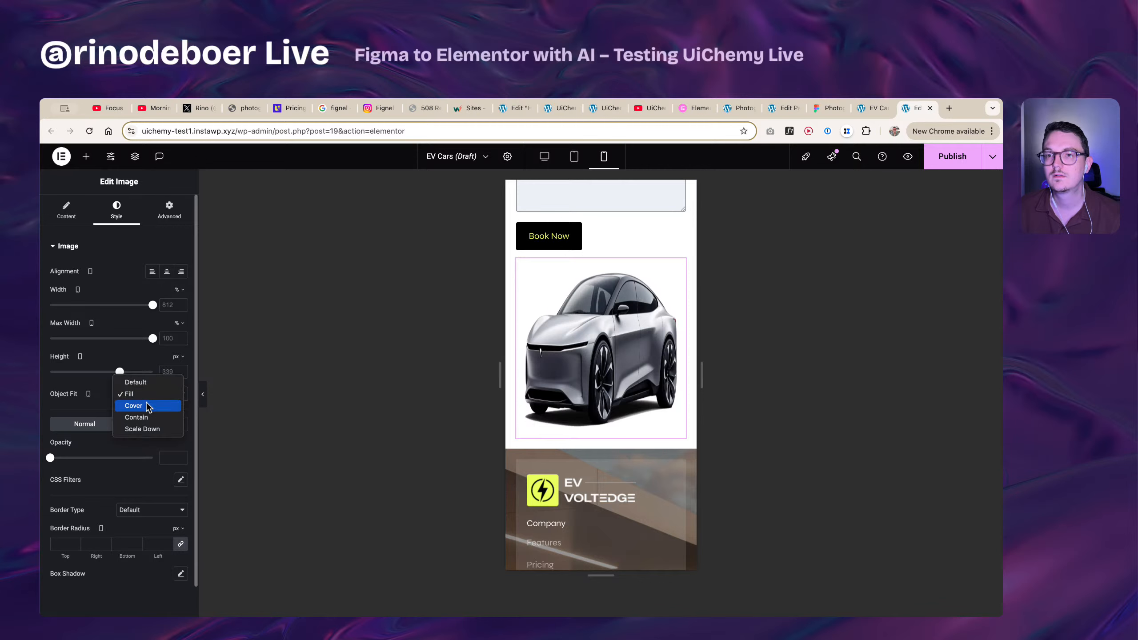
pyautogui.click(147, 405)
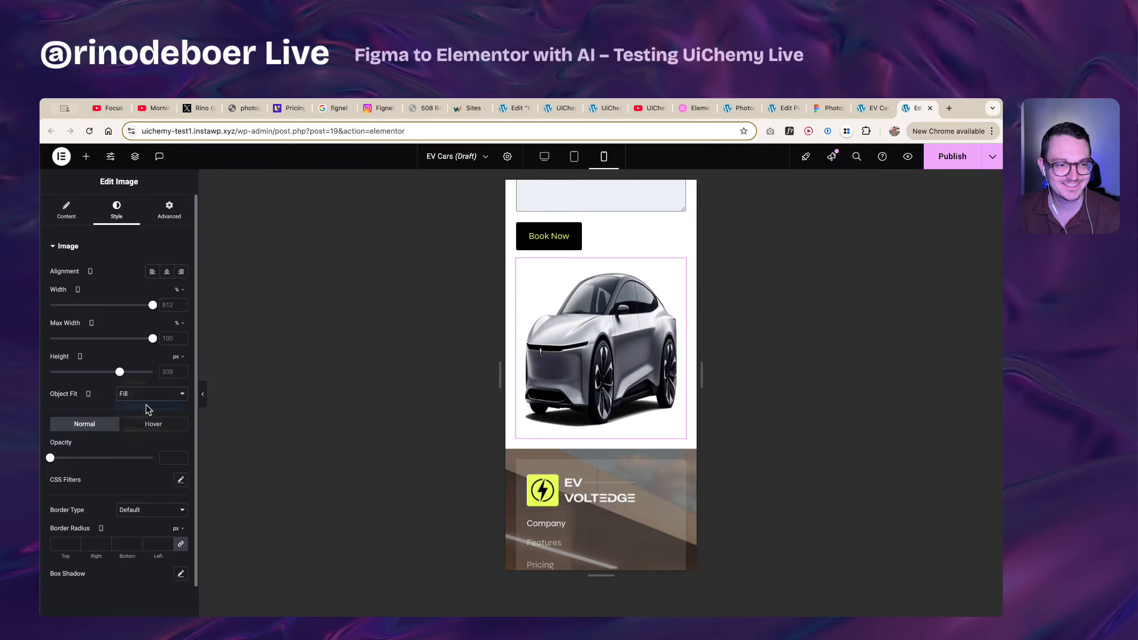
pyautogui.click(139, 396)
pyautogui.click(139, 406)
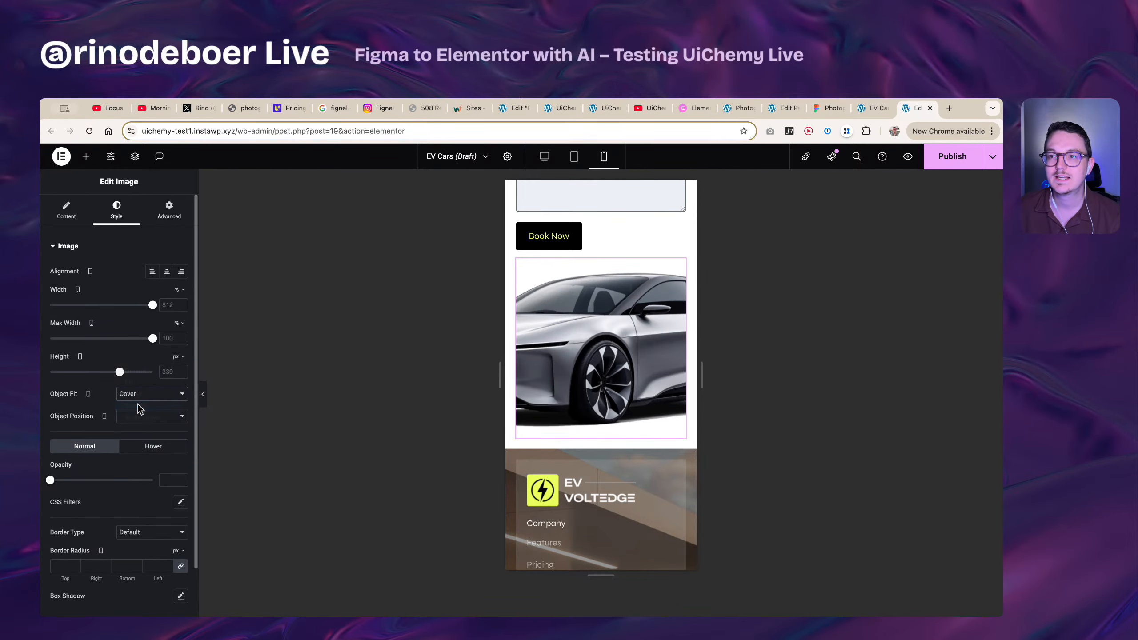
# - Apply a proportional scale transform of 1.2 to the car image below the booking form
pyautogui.click(169, 211)
pyautogui.scroll(-4, 152, 417)
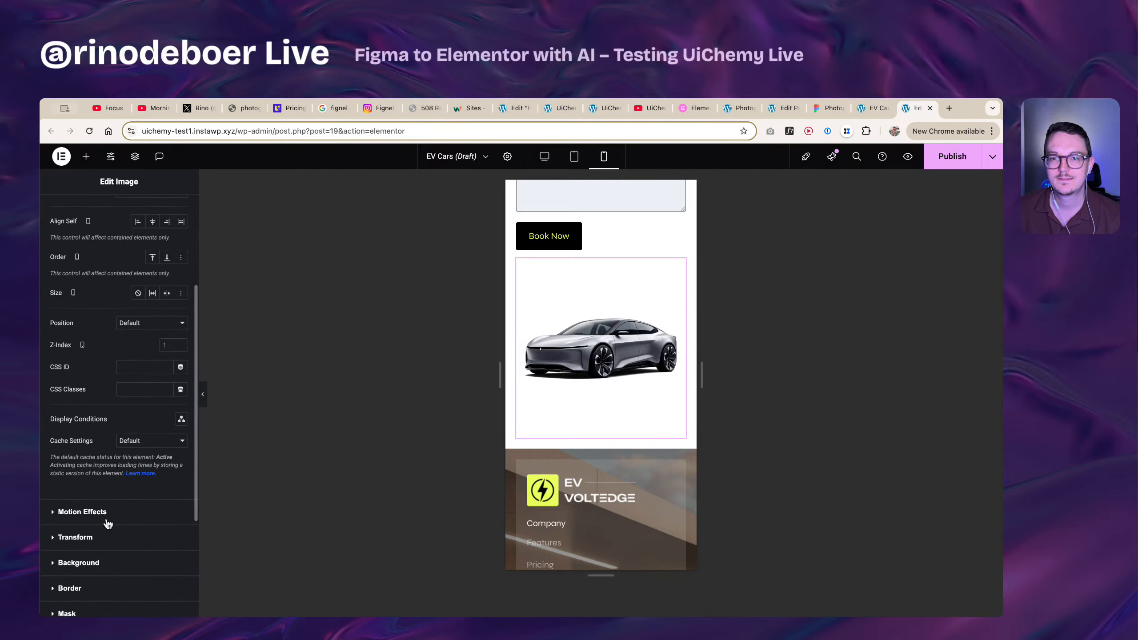
pyautogui.click(108, 536)
pyautogui.click(181, 388)
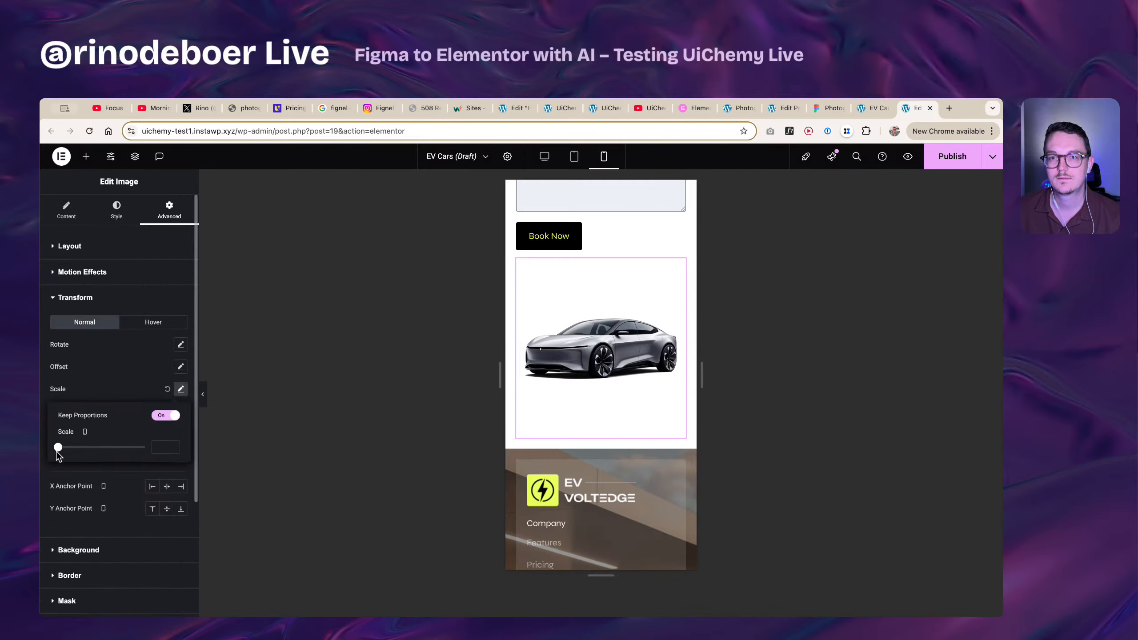
pyautogui.moveTo(58, 451); pyautogui.dragTo(110, 450)
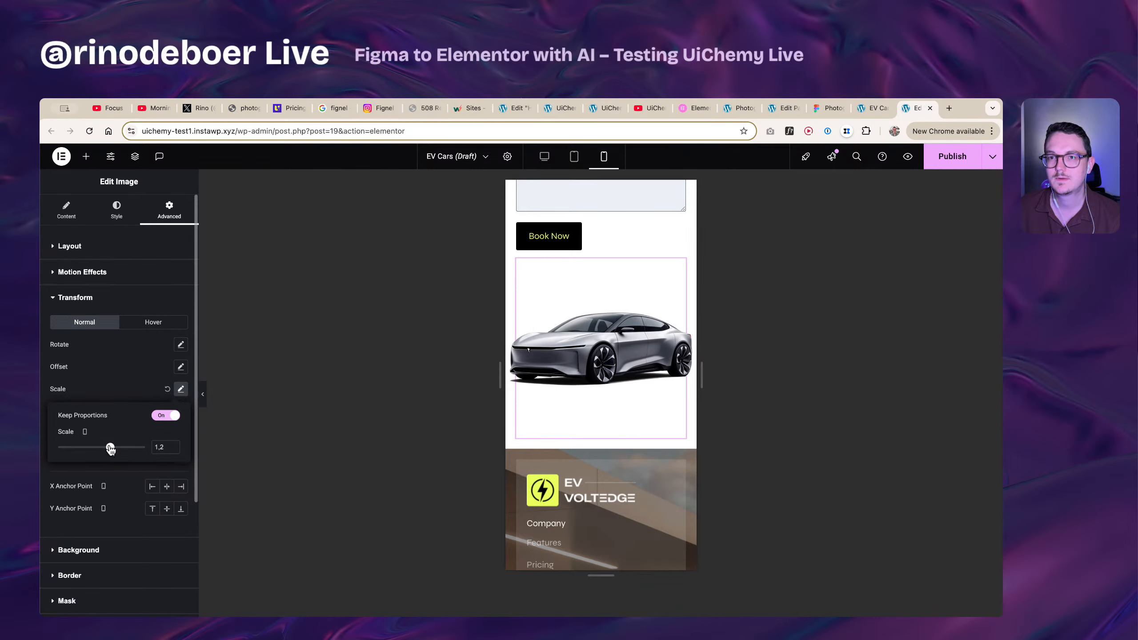
pyautogui.click(179, 390)
# - Shift the booking section's car image horizontally with an Offset X transform of 50 px
pyautogui.click(181, 368)
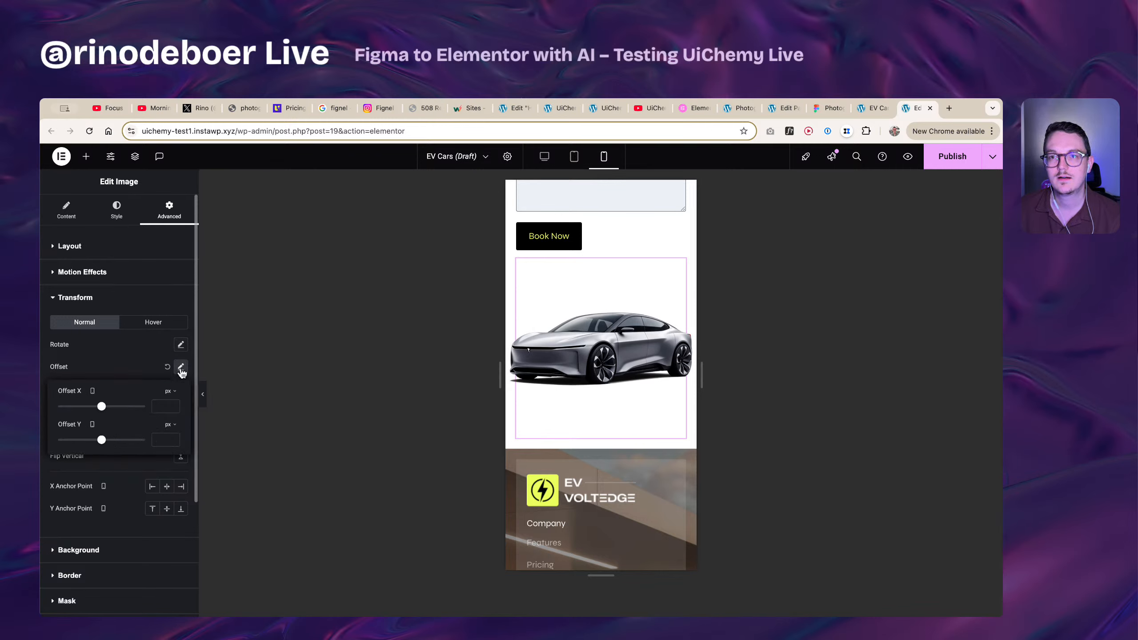
pyautogui.moveTo(102, 410); pyautogui.dragTo(106, 411)
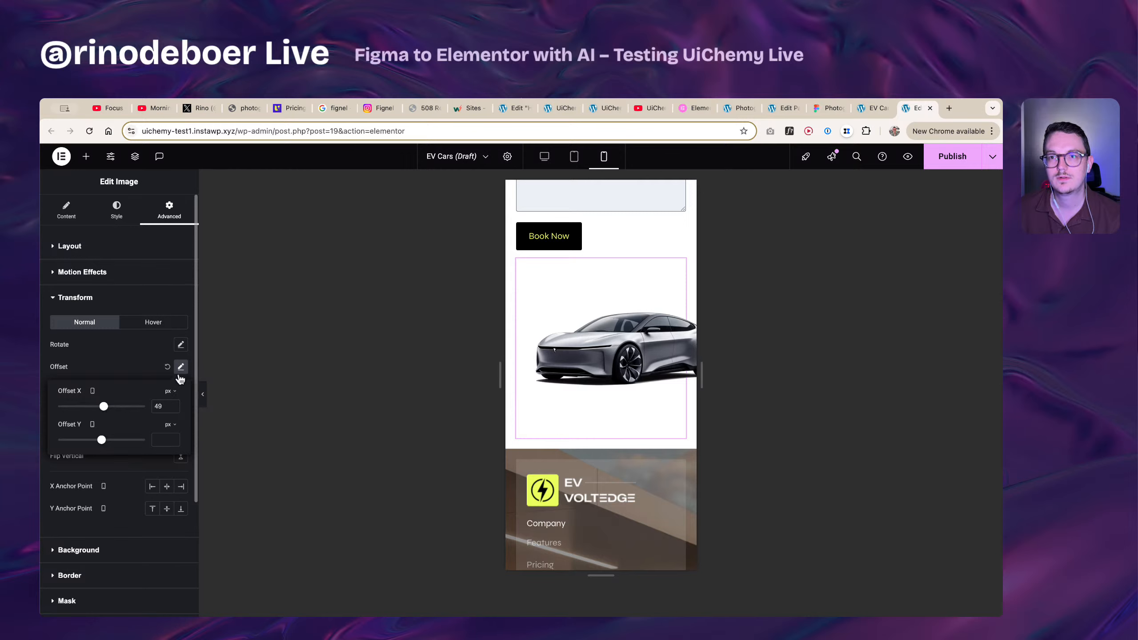
pyautogui.write('50')
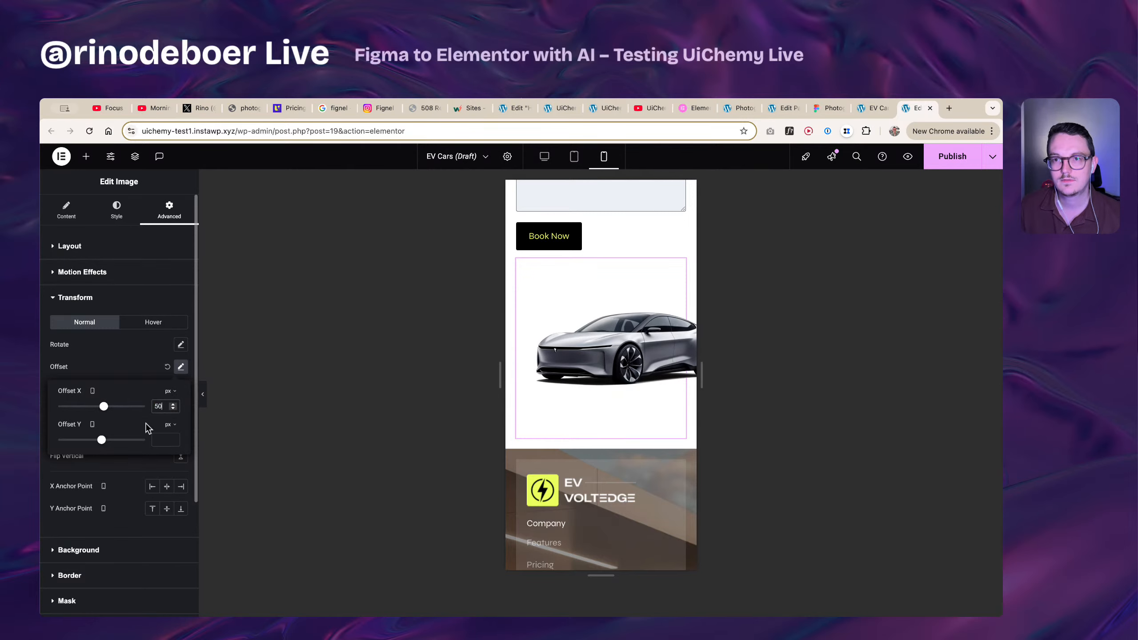
pyautogui.click(181, 367)
# - Increase the proportional scale of the booking section's car image to 1.4
pyautogui.click(181, 388)
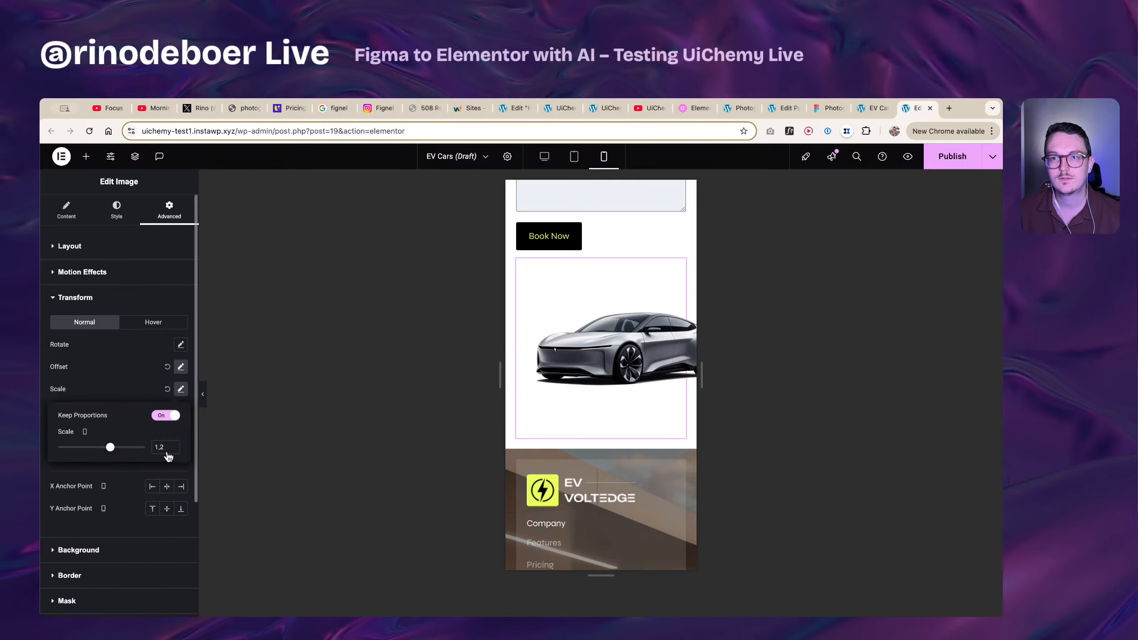
pyautogui.press('Up')
pyautogui.press('Up')
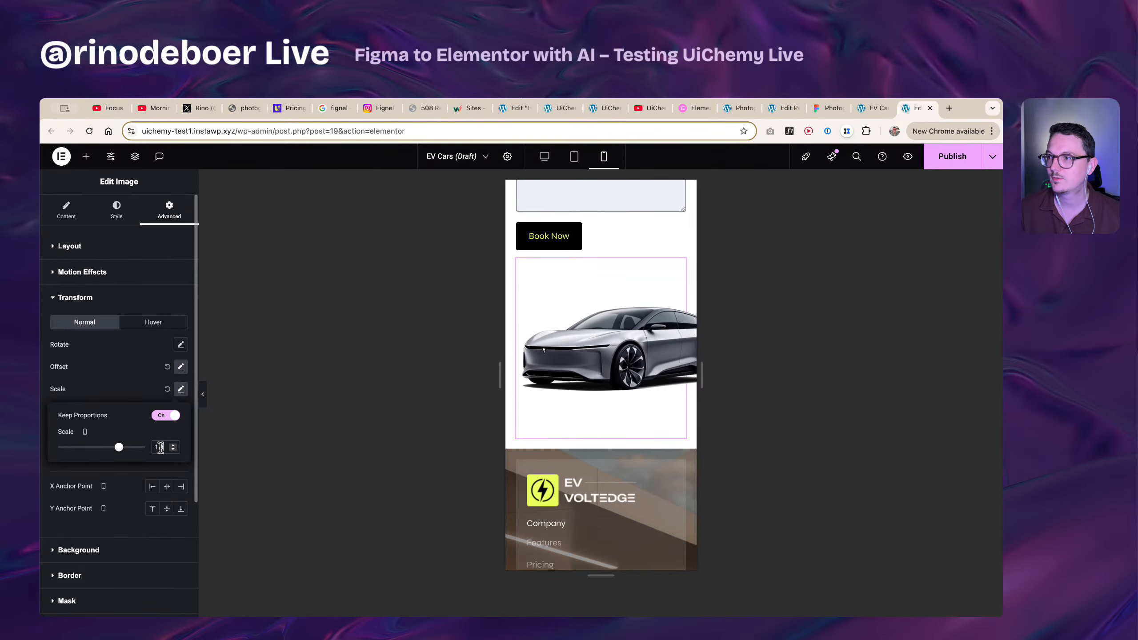
pyautogui.click(472, 351)
# - Set the footer container's mobile top and bottom padding to 60 px, after trying 40 px for the top
pyautogui.scroll(-15, 543, 394)
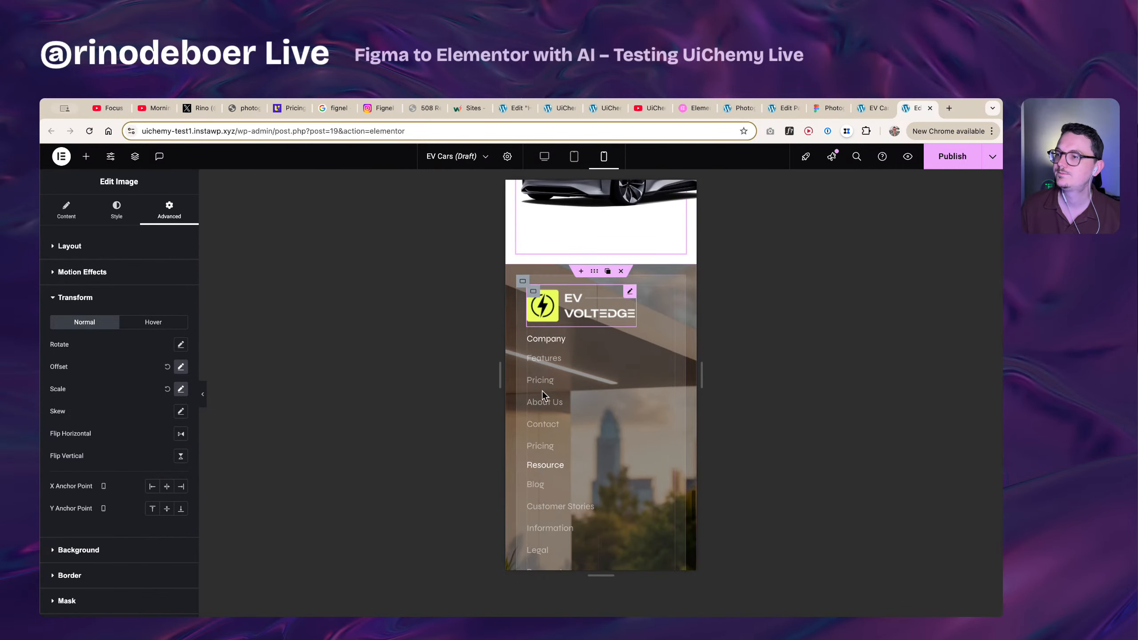
pyautogui.scroll(15, 605, 484)
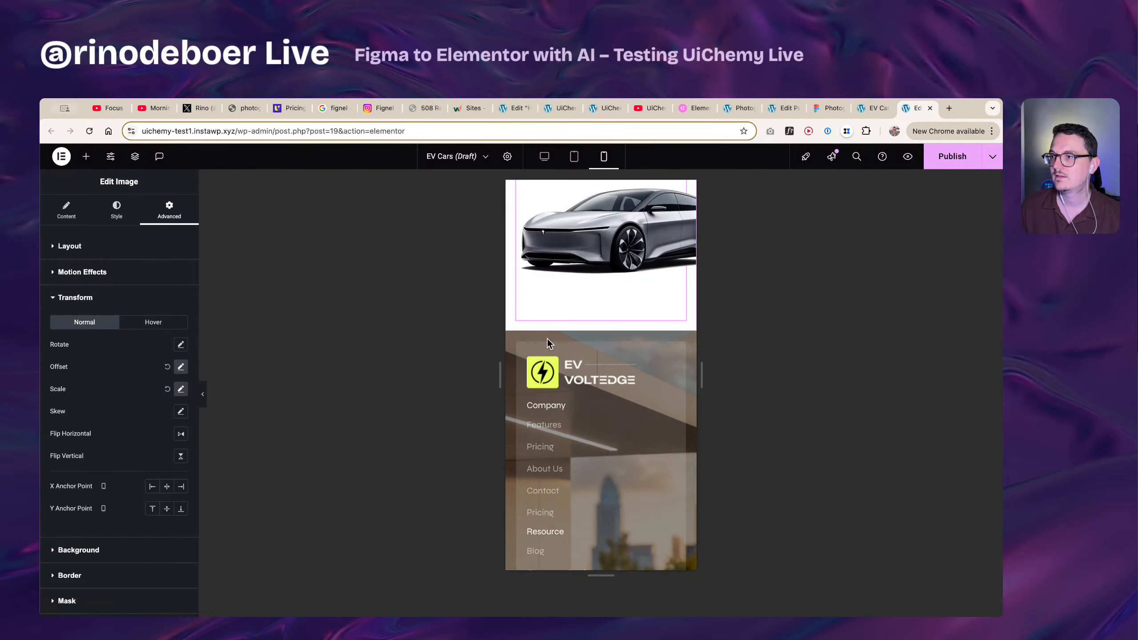
pyautogui.scroll(-4, 511, 343)
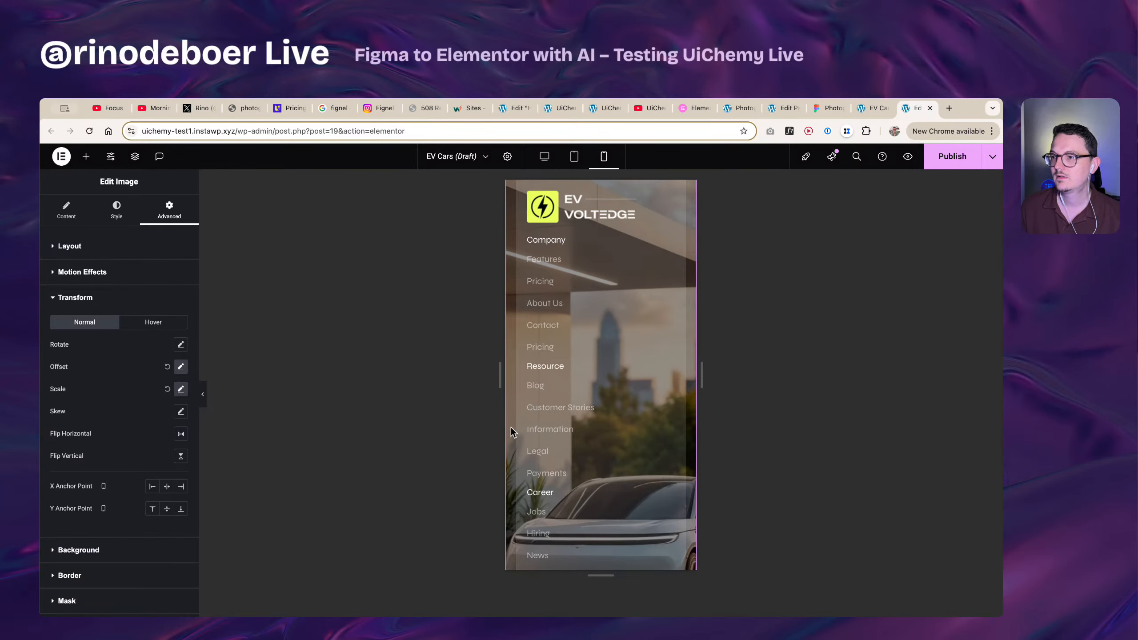
pyautogui.rightClick(584, 332)
pyautogui.click(589, 335)
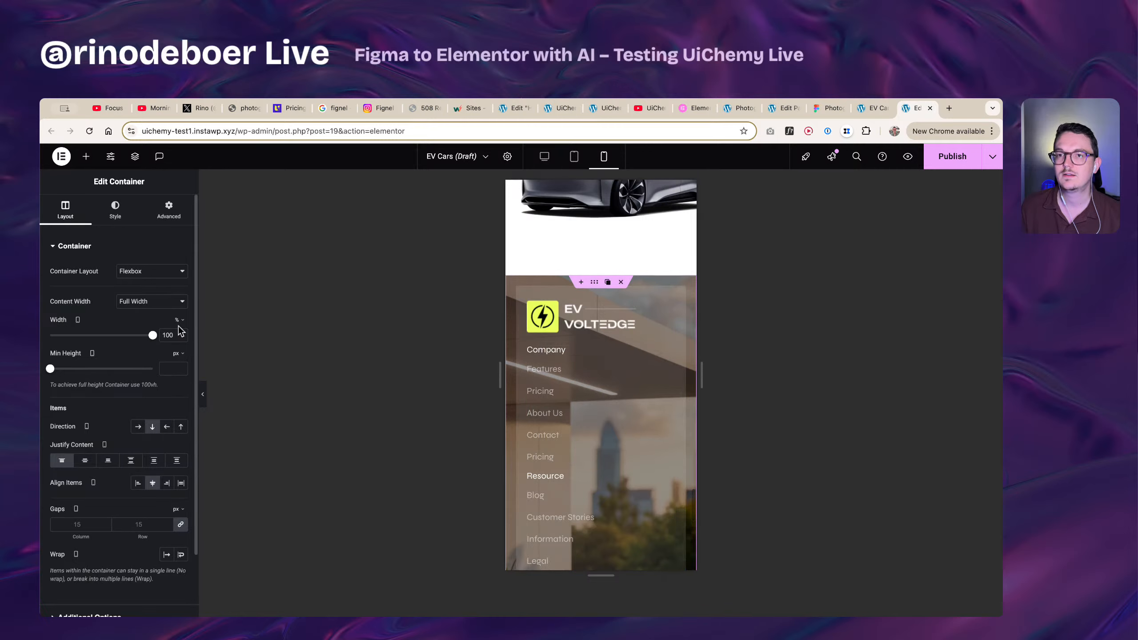
pyautogui.click(179, 209)
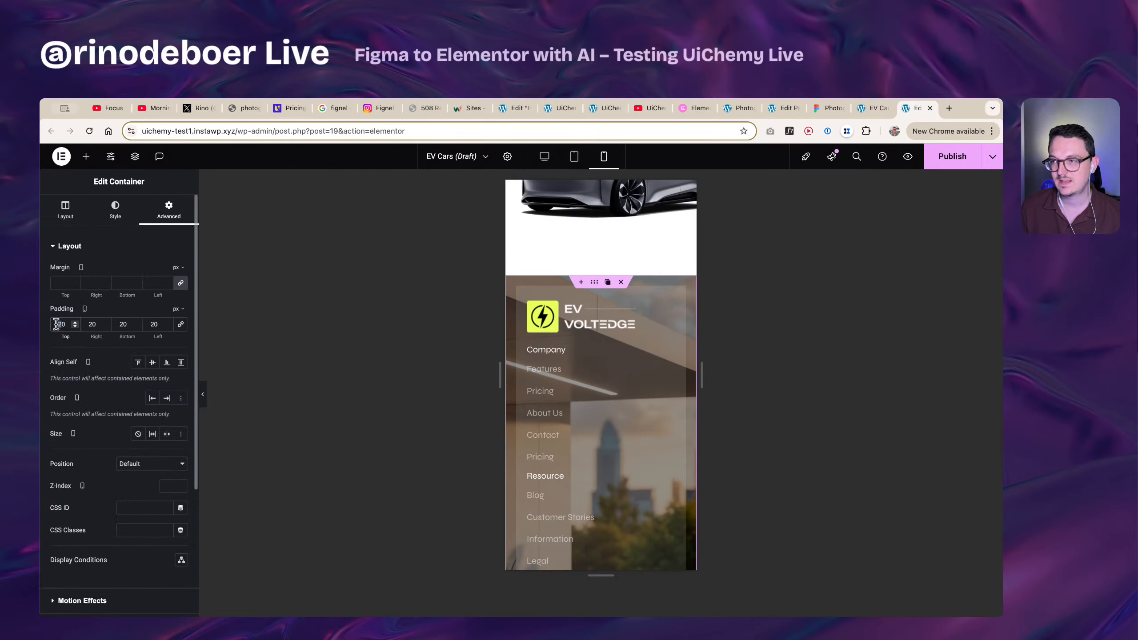
pyautogui.write('40')
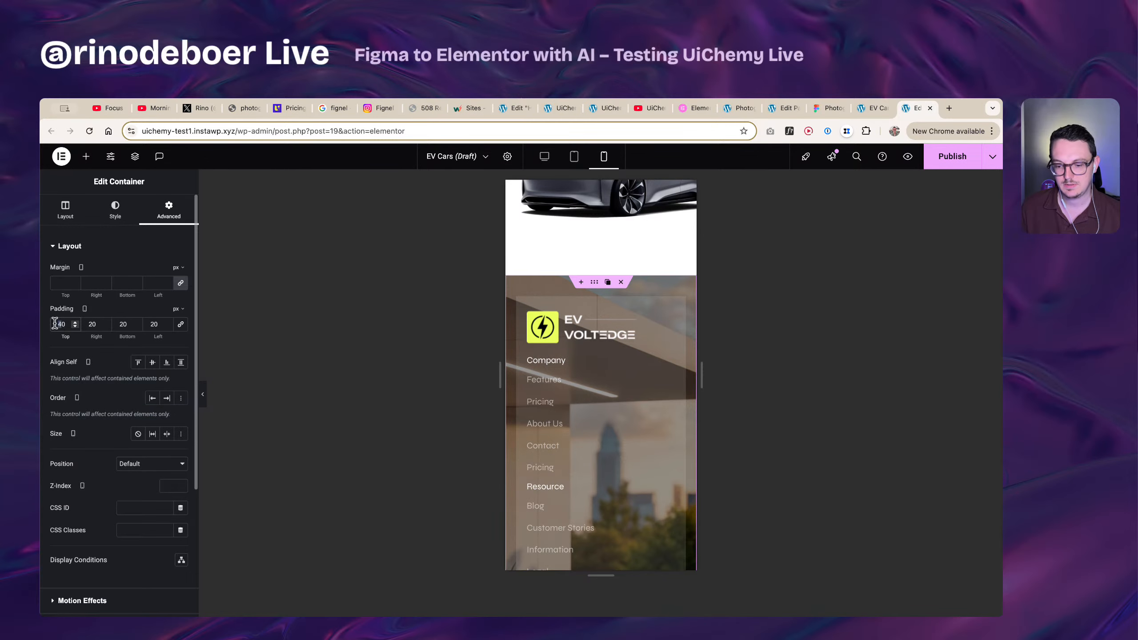
pyautogui.write('6060')
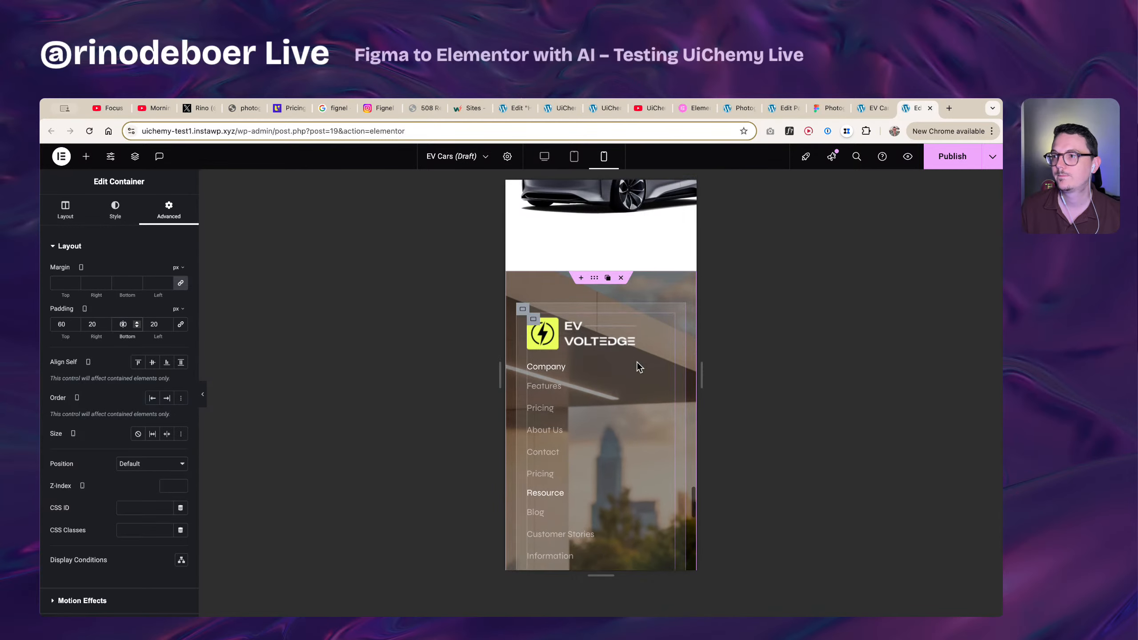
# - Open the page structure tree and select link column 01 inside the footer's Footer Links container
pyautogui.scroll(-10, 637, 361)
pyautogui.scroll(-3, 649, 499)
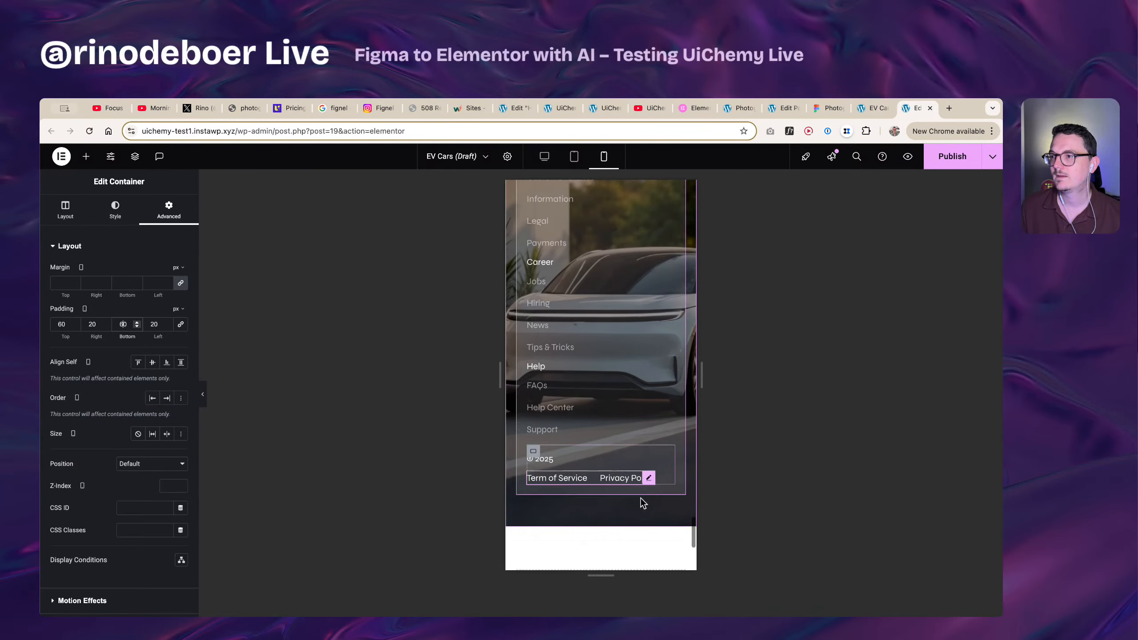
pyautogui.scroll(8, 629, 483)
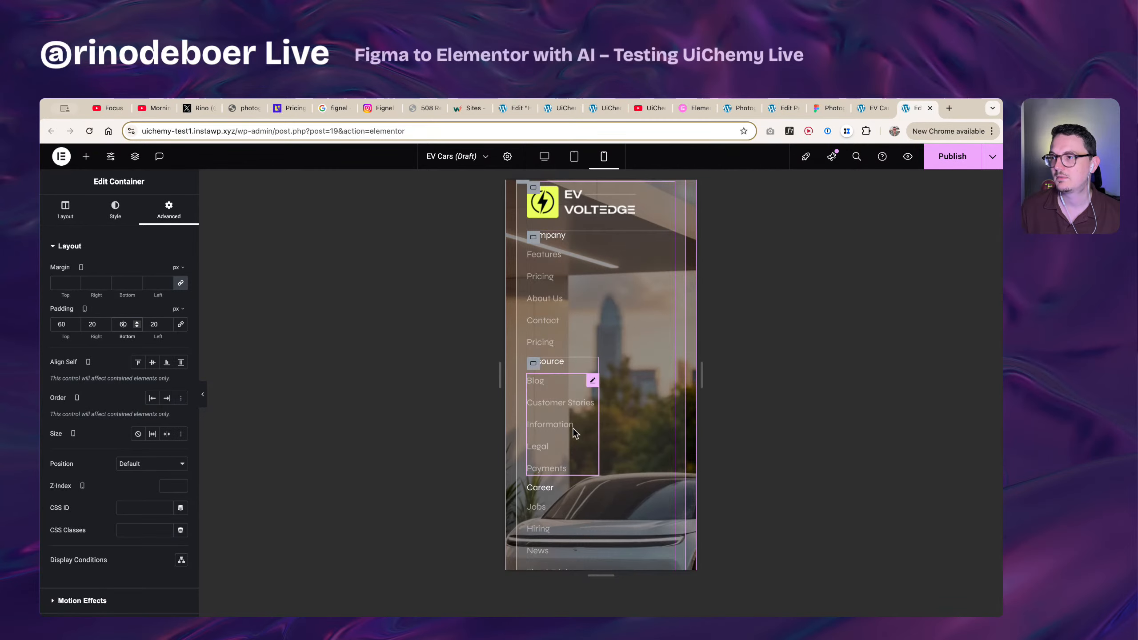
pyautogui.scroll(2, 572, 428)
pyautogui.scroll(2, 563, 348)
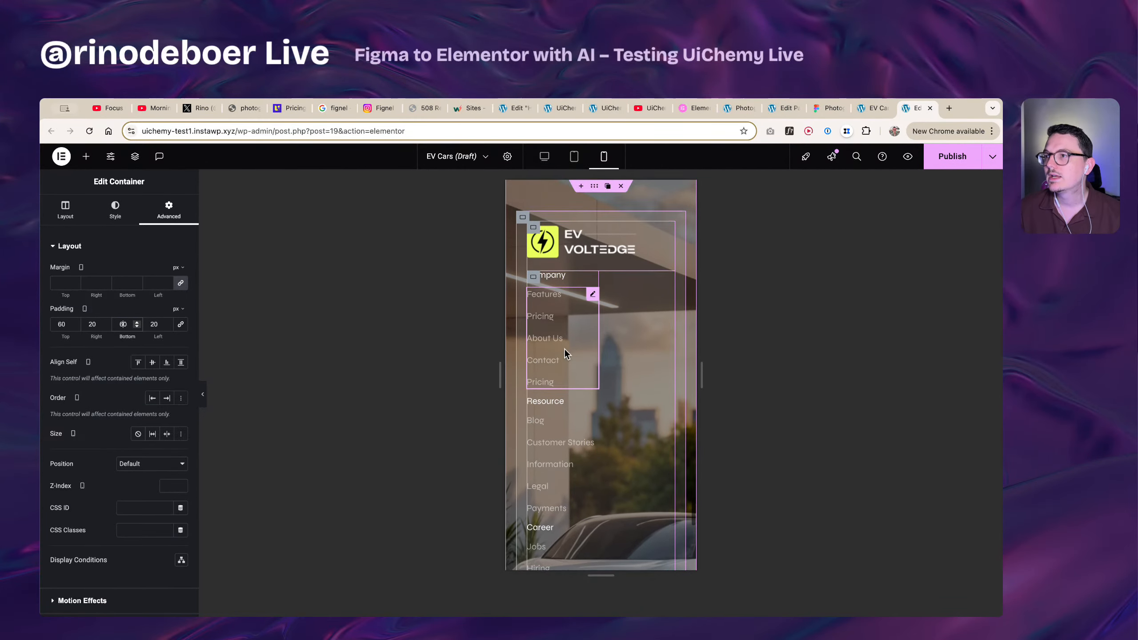
pyautogui.click(563, 406)
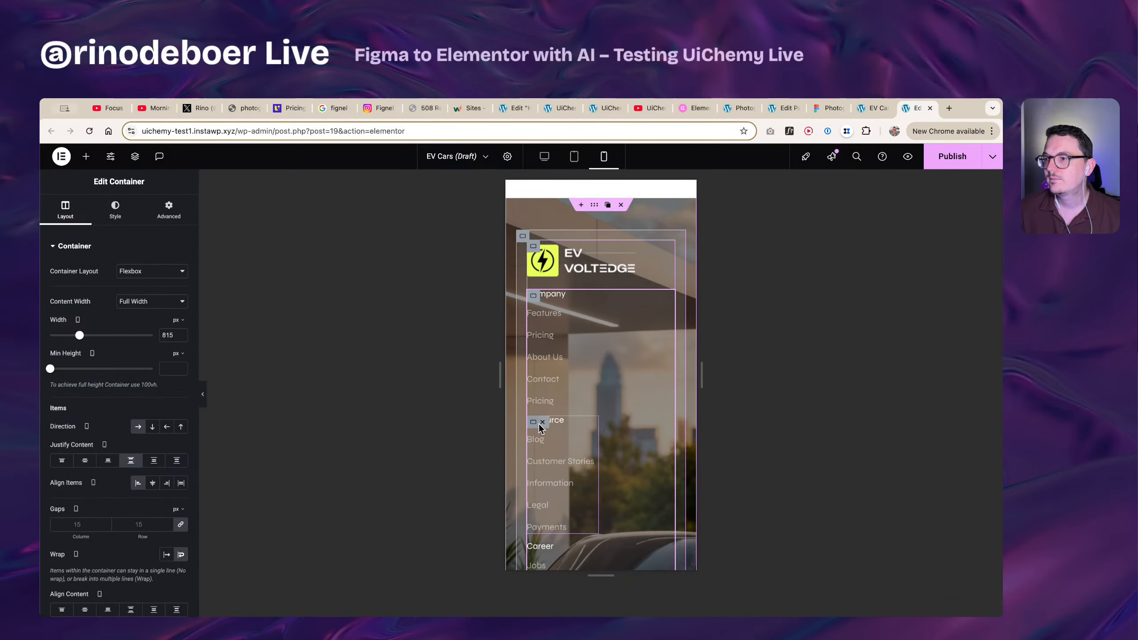
pyautogui.rightClick(534, 423)
pyautogui.click(570, 586)
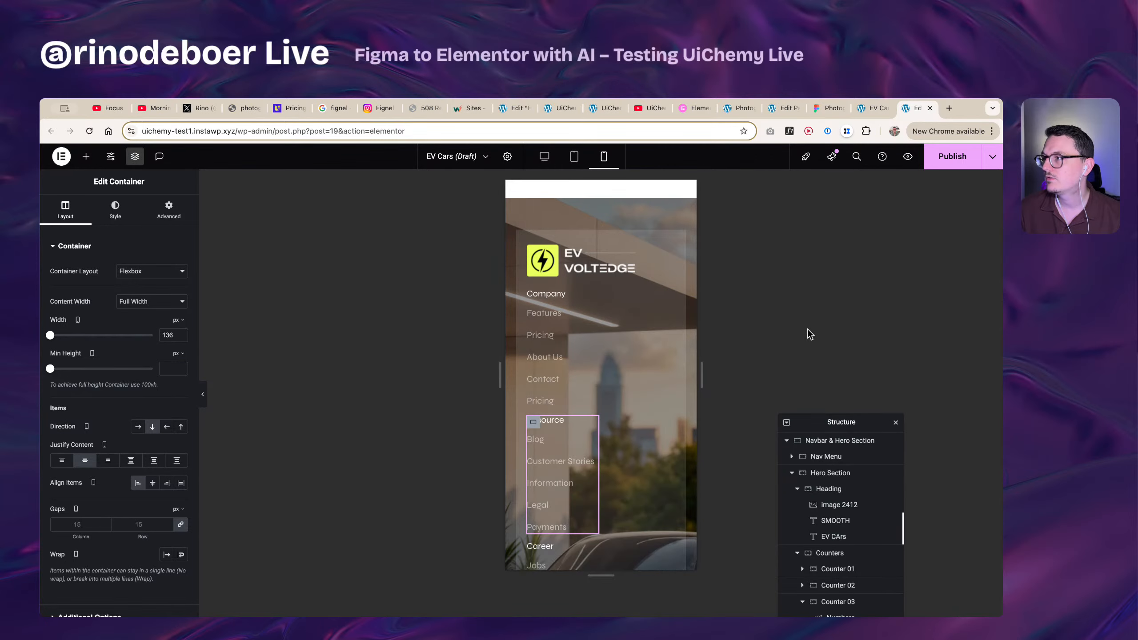
pyautogui.moveTo(822, 428); pyautogui.dragTo(796, 267)
pyautogui.scroll(-10, 795, 443)
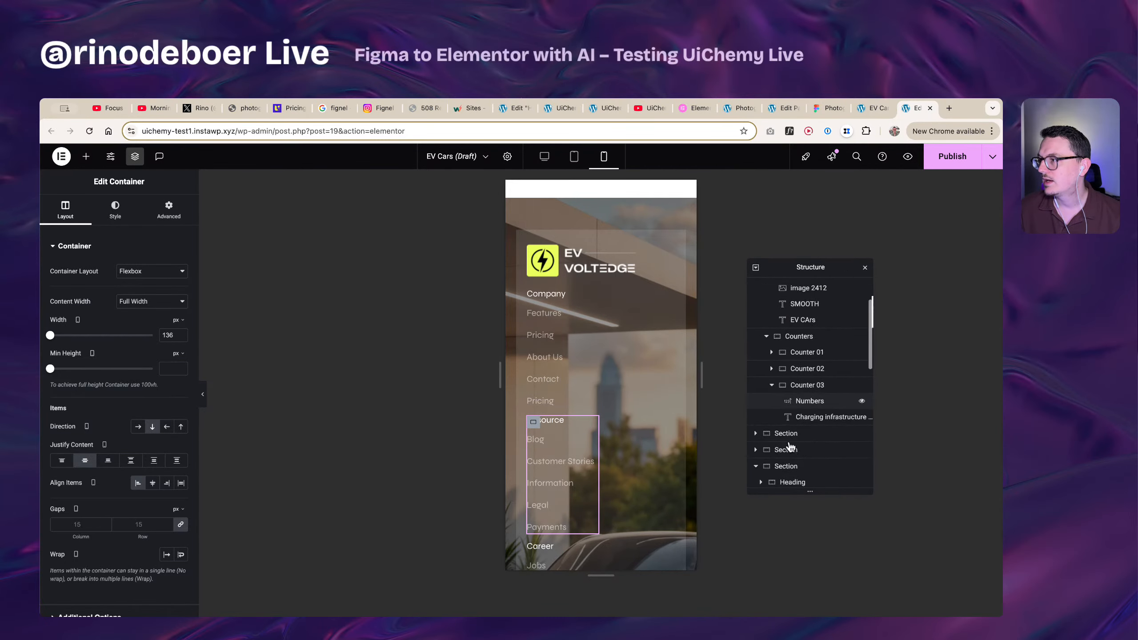
pyautogui.scroll(-3, 794, 443)
pyautogui.click(800, 415)
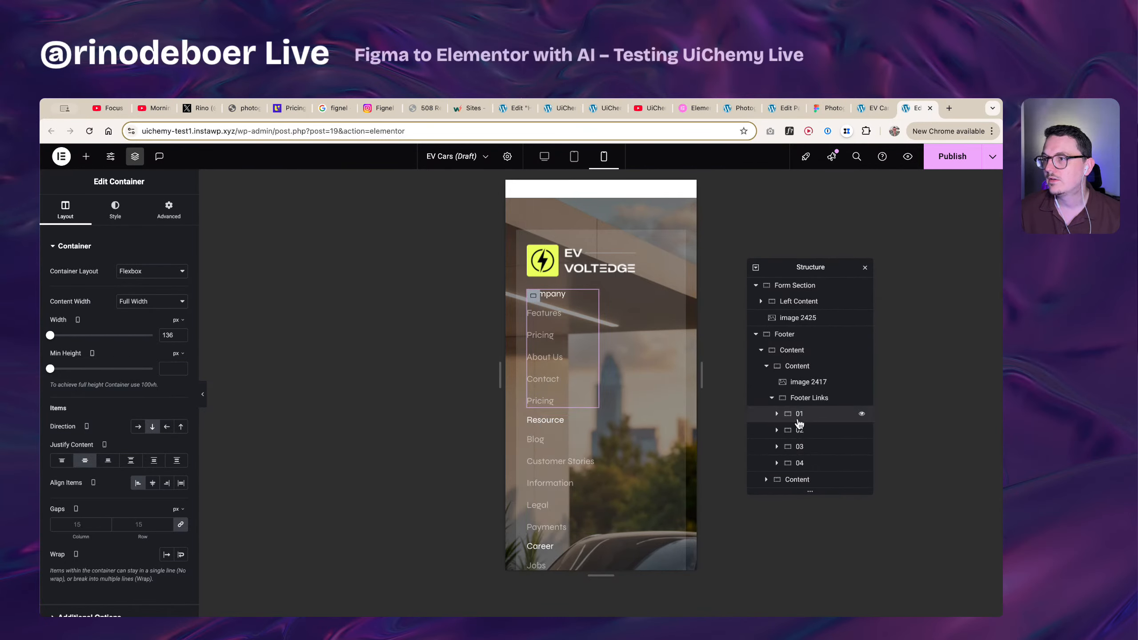
# - Set footer link column 01's mobile width to 33% and its flex size to Grow
pyautogui.click(179, 334)
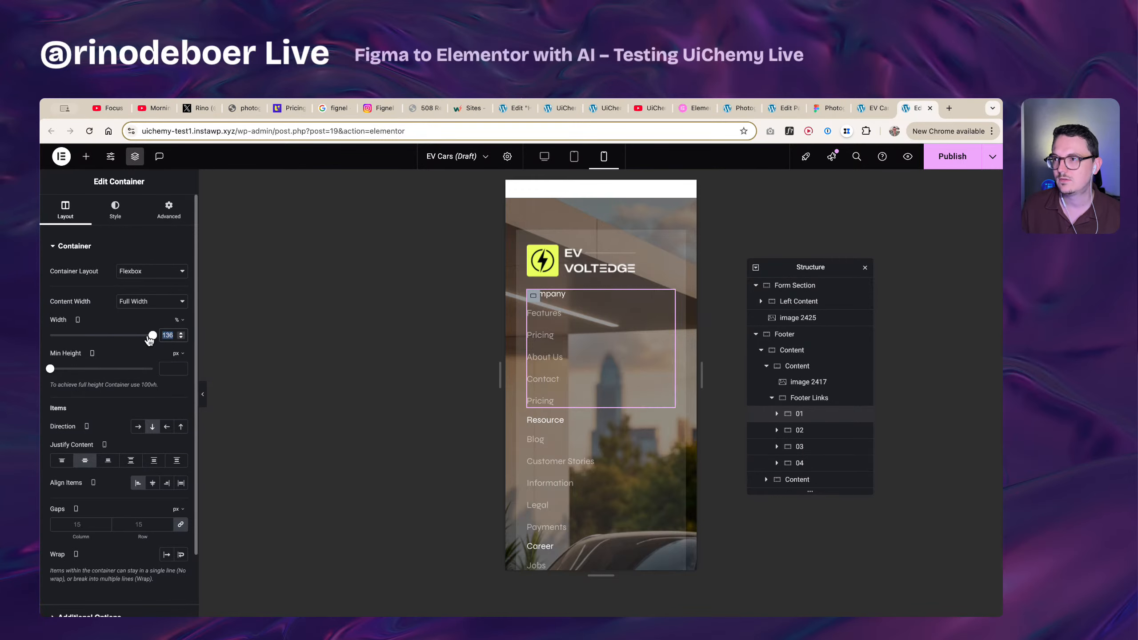
pyautogui.write('33')
pyautogui.click(165, 214)
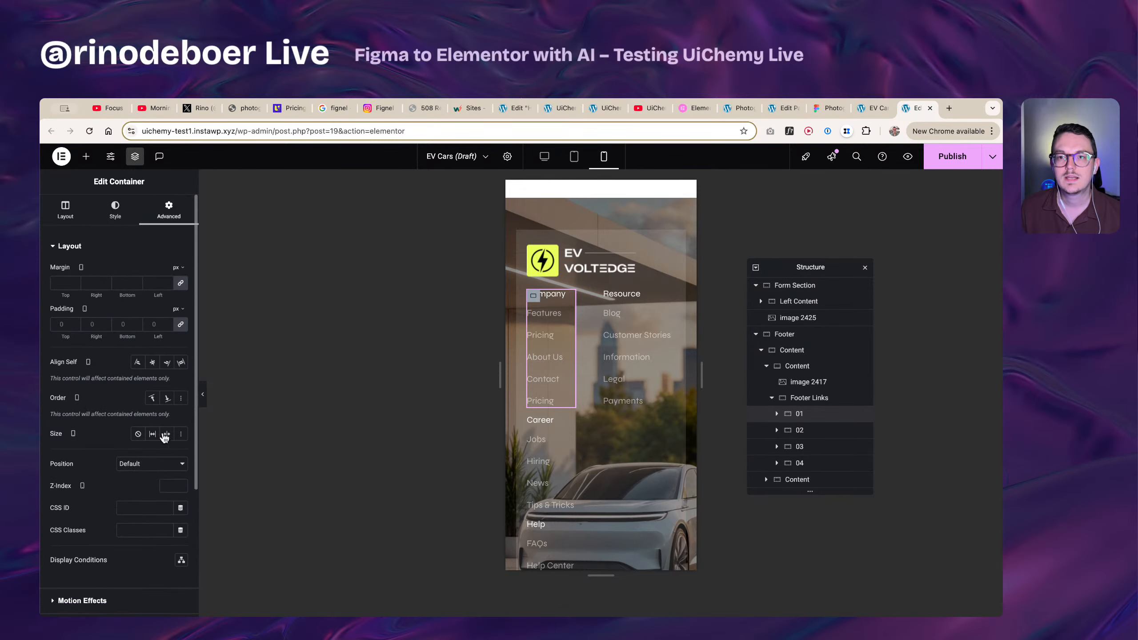
pyautogui.click(153, 433)
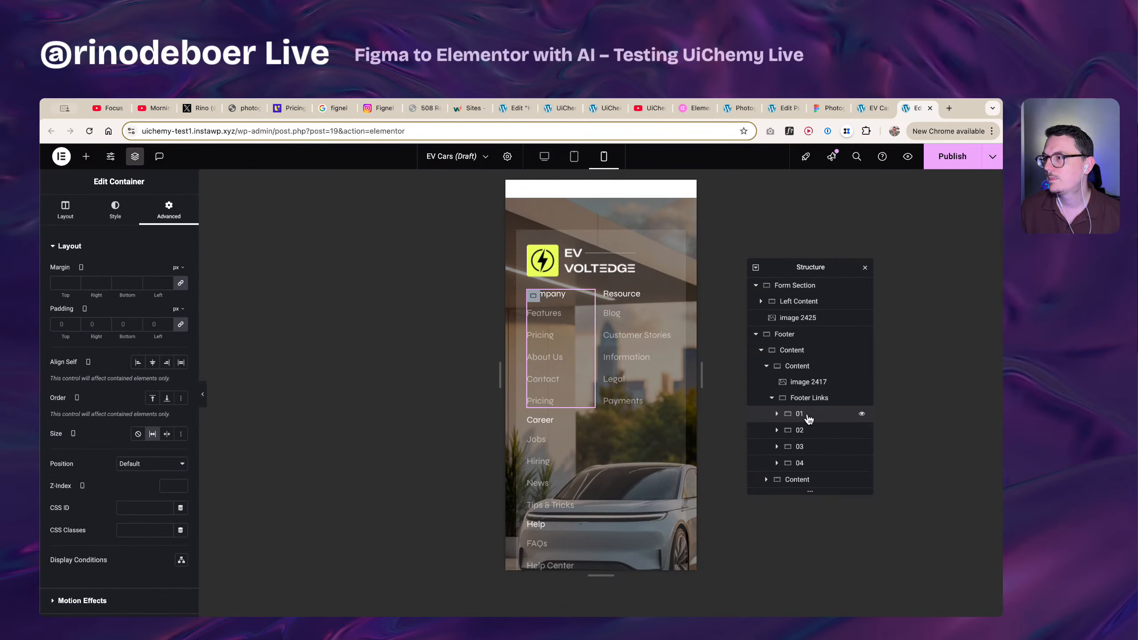
# - Try to copy the Footer Links container and paste its style onto link column 02
pyautogui.rightClick(532, 300)
pyautogui.click(566, 371)
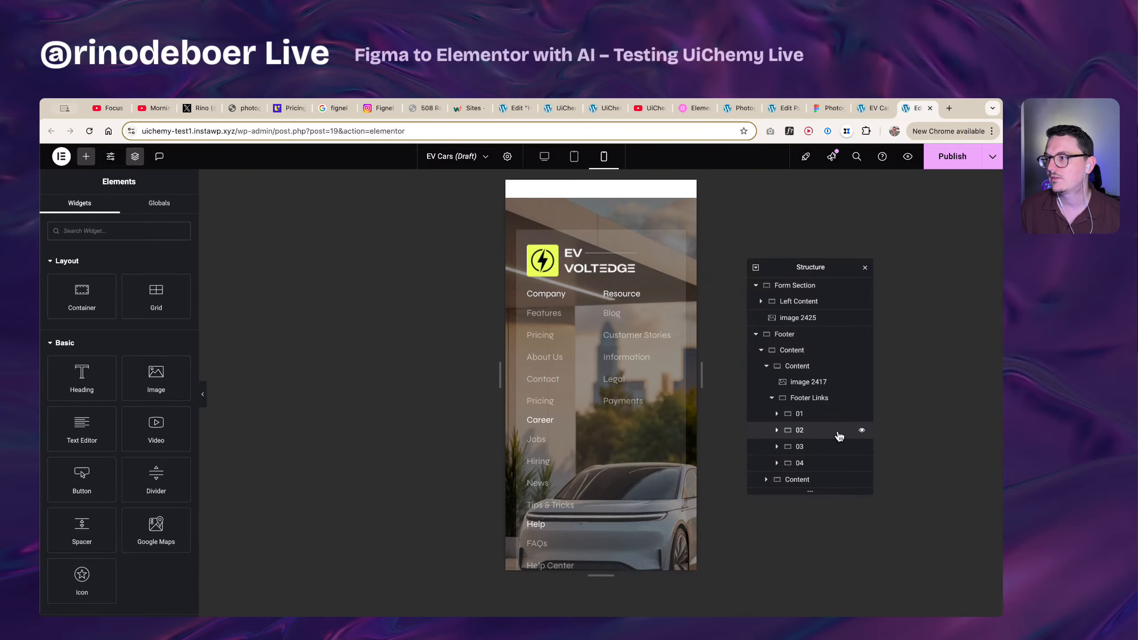
pyautogui.click(839, 436)
pyautogui.press('super+shift+v')
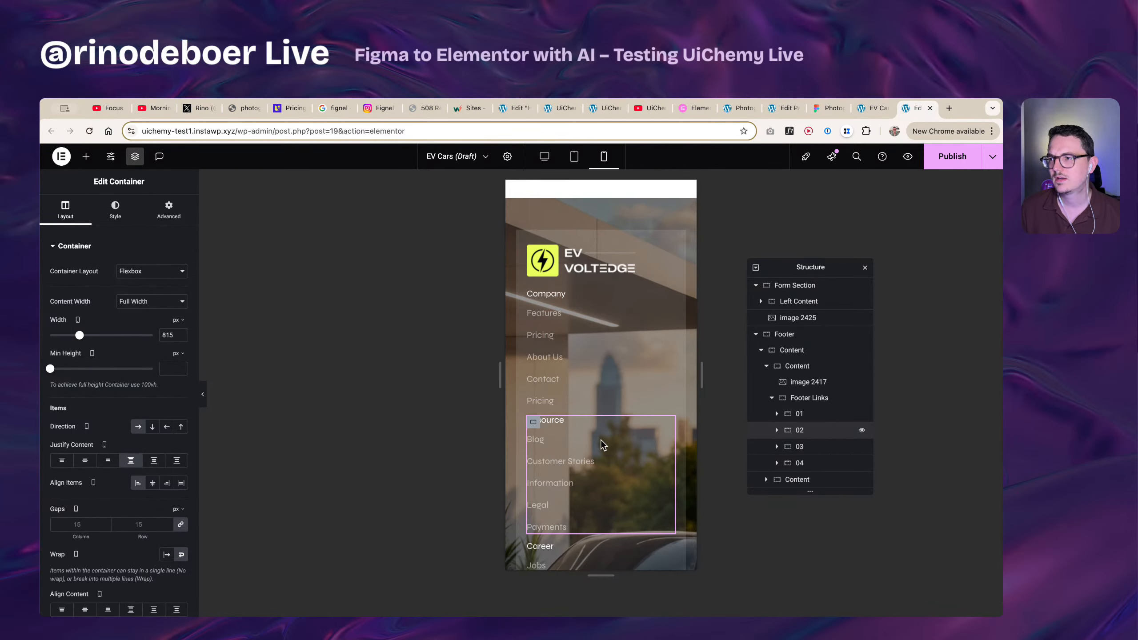
pyautogui.rightClick(533, 422)
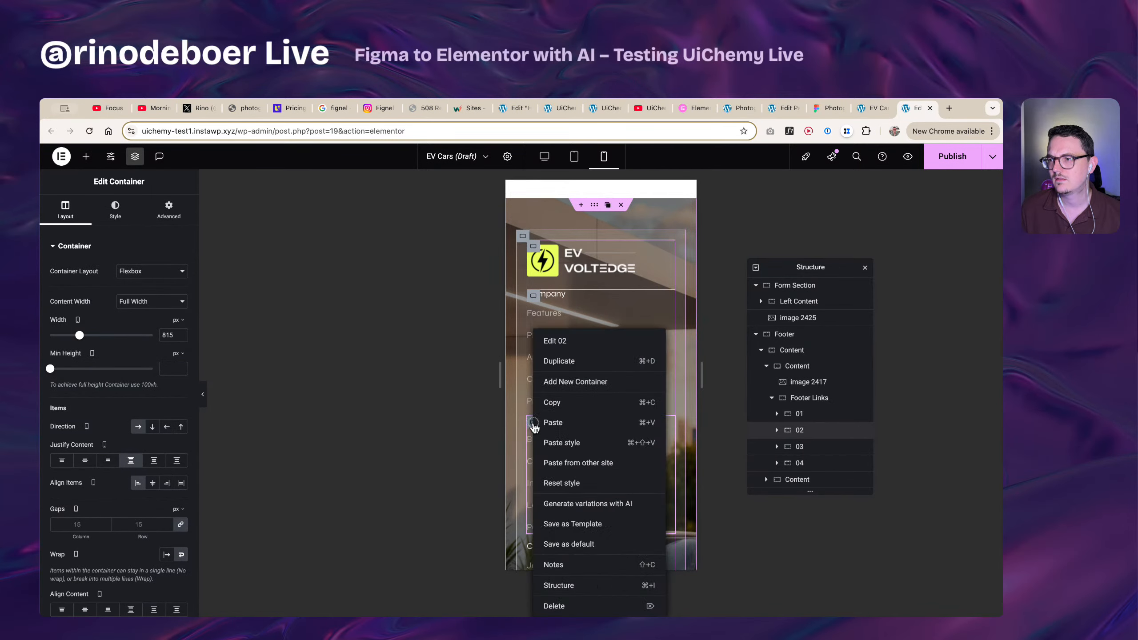
pyautogui.click(583, 444)
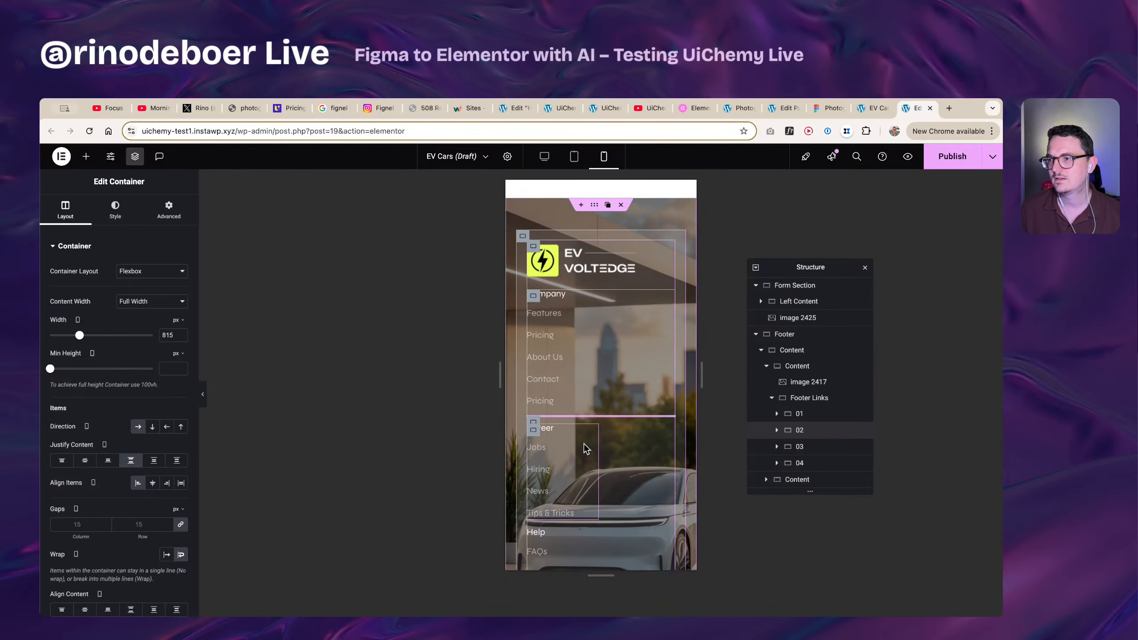
pyautogui.click(533, 297)
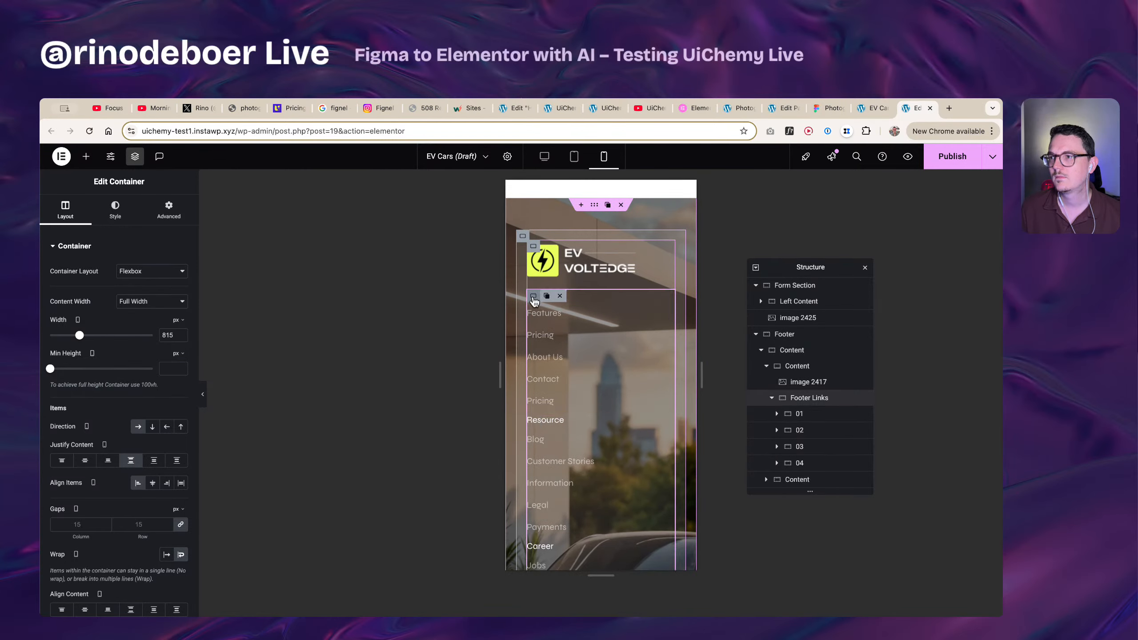
# - Copy footer link column 01 and paste its style onto link column 02
pyautogui.click(816, 414)
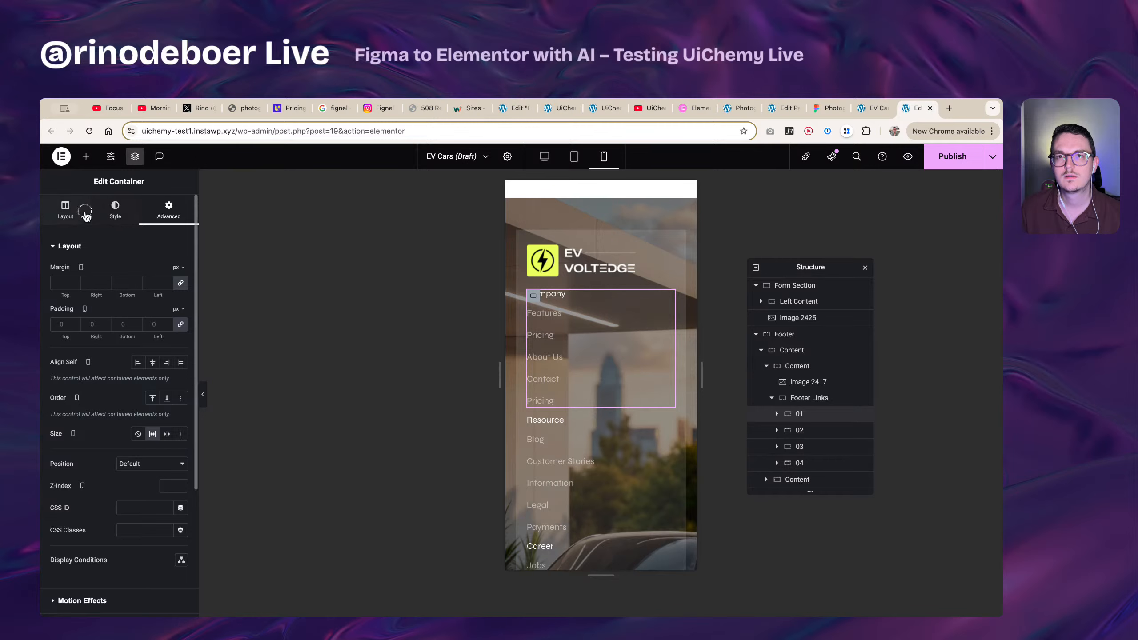
pyautogui.click(85, 214)
pyautogui.rightClick(818, 420)
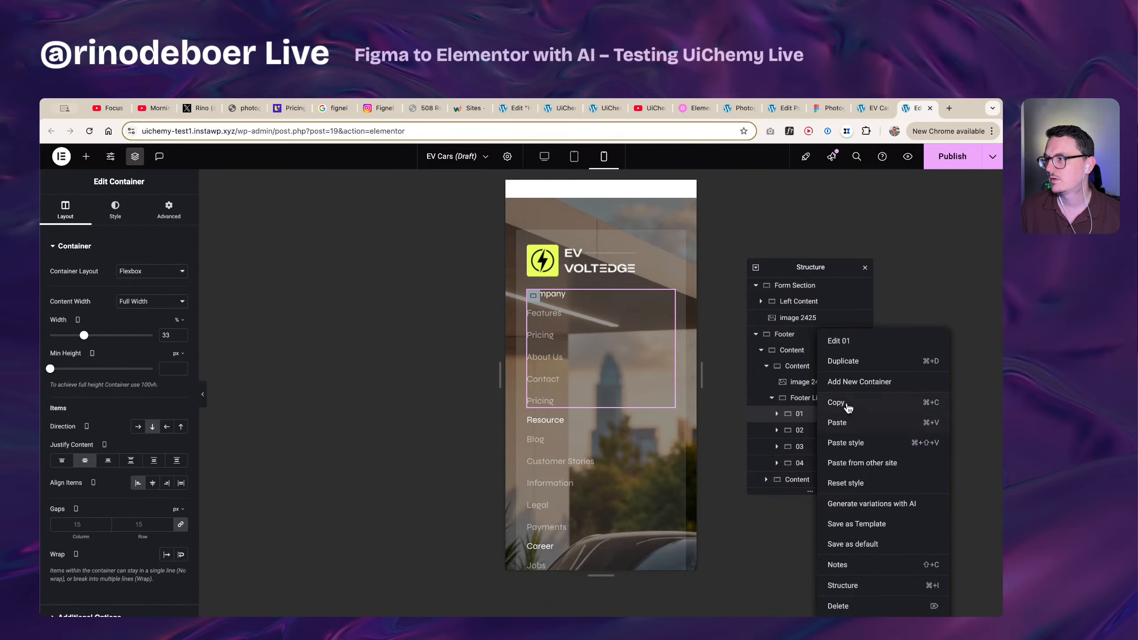
pyautogui.click(847, 406)
pyautogui.rightClick(822, 426)
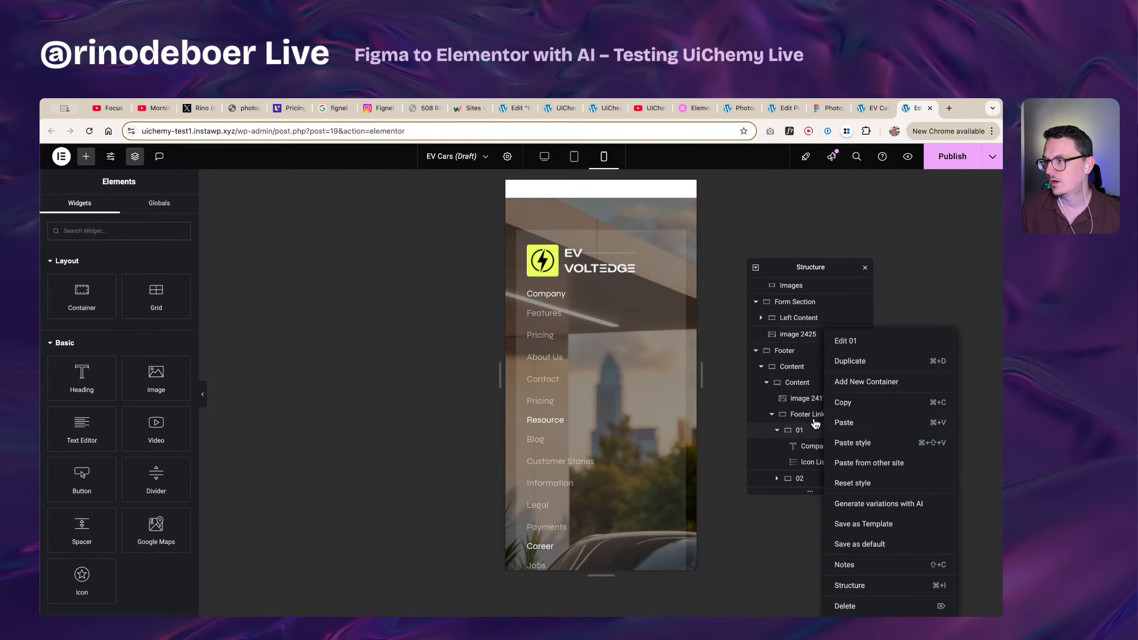
pyautogui.click(816, 425)
pyautogui.click(777, 430)
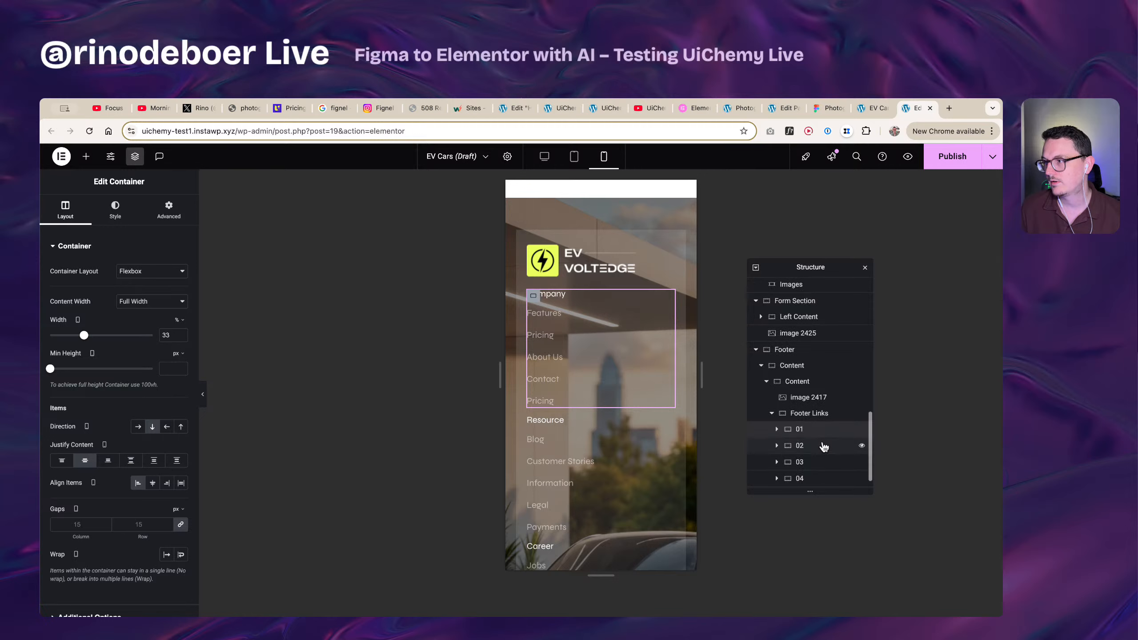
pyautogui.click(821, 434)
pyautogui.rightClick(821, 434)
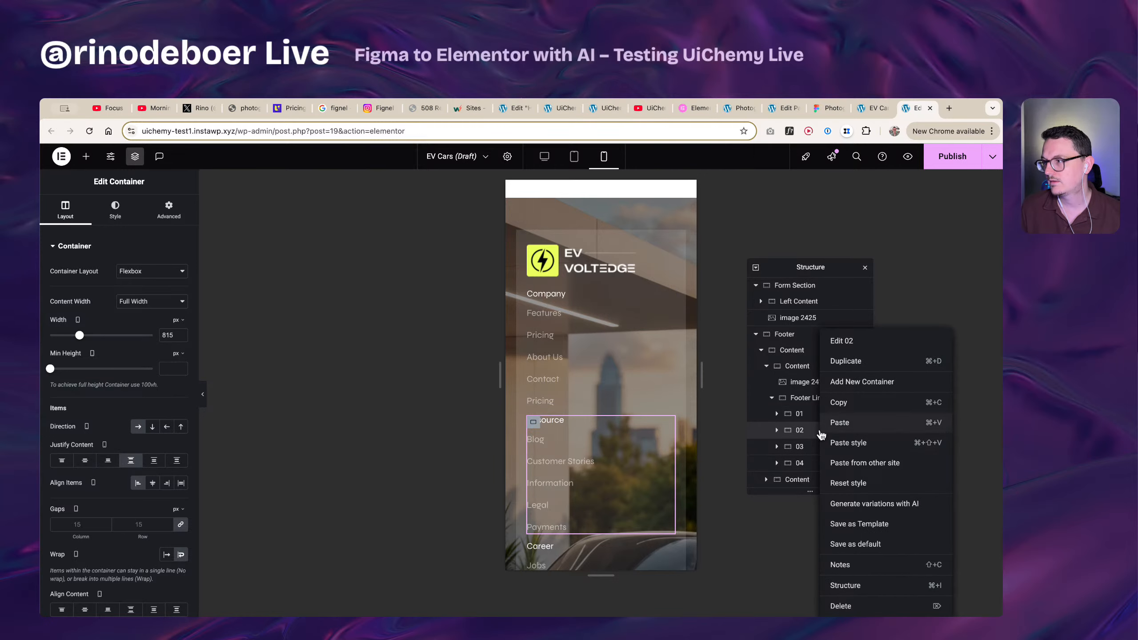
pyautogui.click(848, 443)
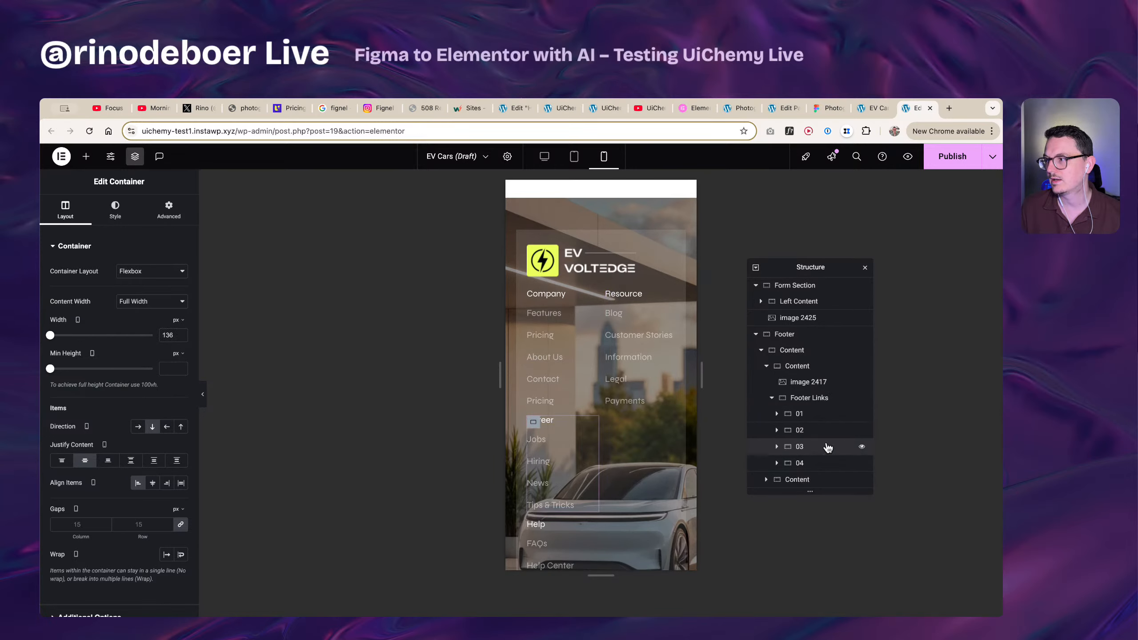
# - Paste the copied column style onto footer link columns 03 and 04
pyautogui.rightClick(828, 448)
pyautogui.click(852, 447)
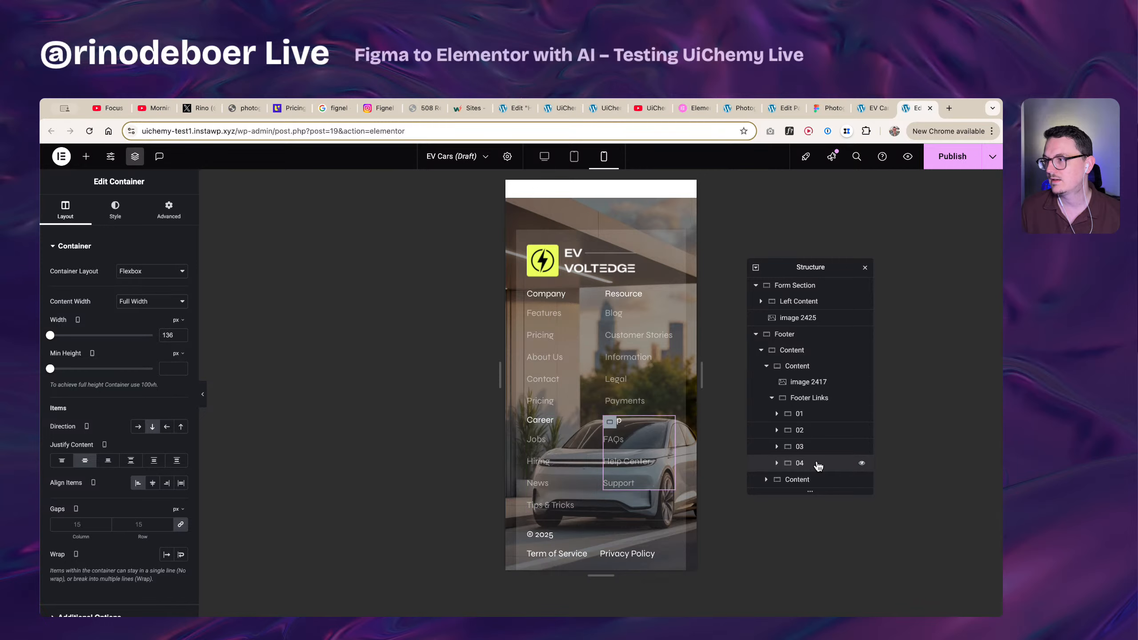
pyautogui.rightClick(815, 464)
pyautogui.click(859, 445)
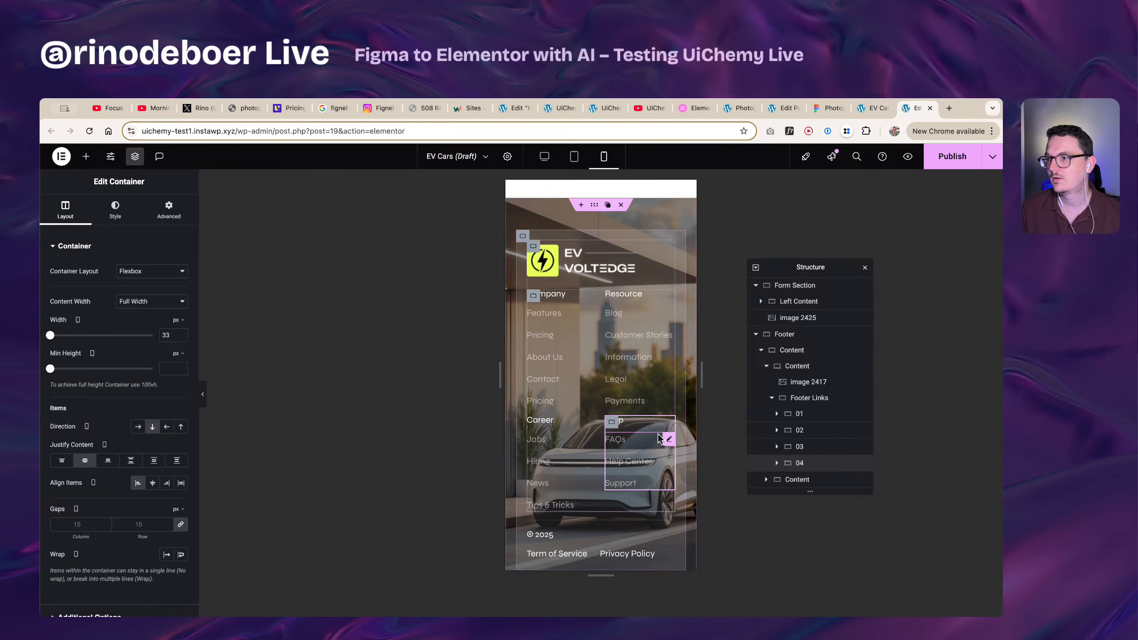
# - Give footer link column 03 (Career) an unlinked top margin of 2 rem
pyautogui.click(534, 424)
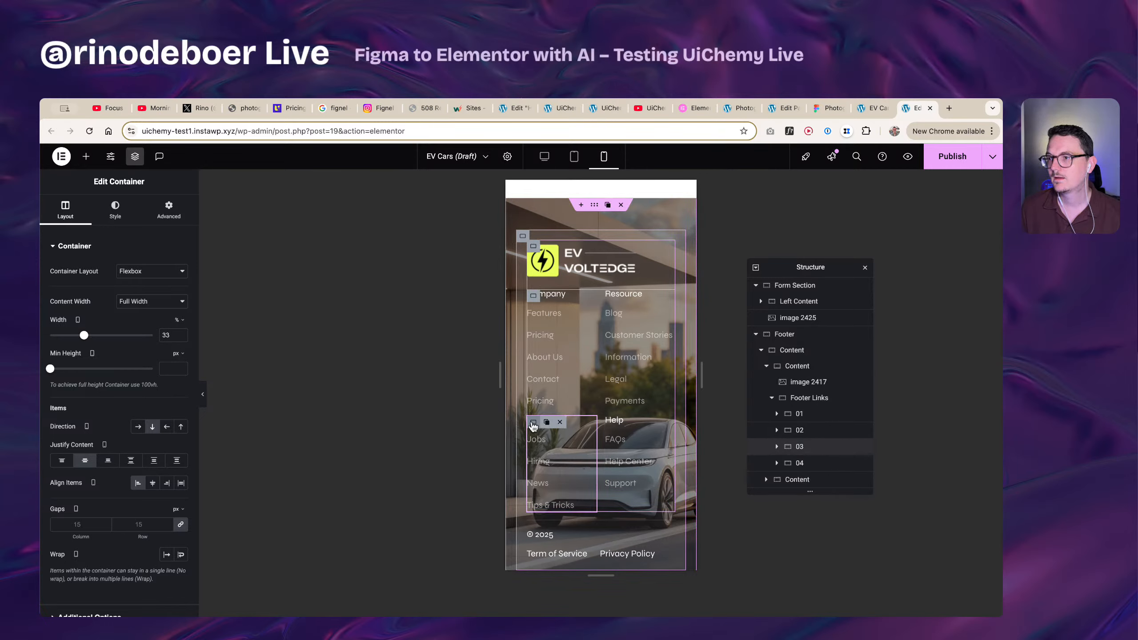
pyautogui.click(168, 221)
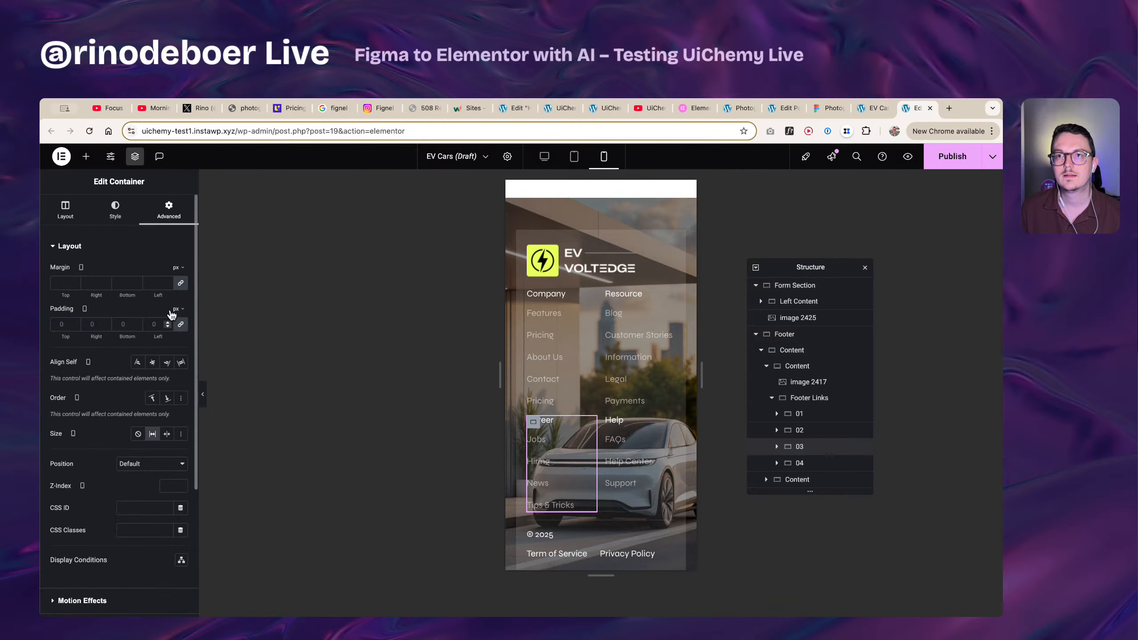
pyautogui.click(180, 283)
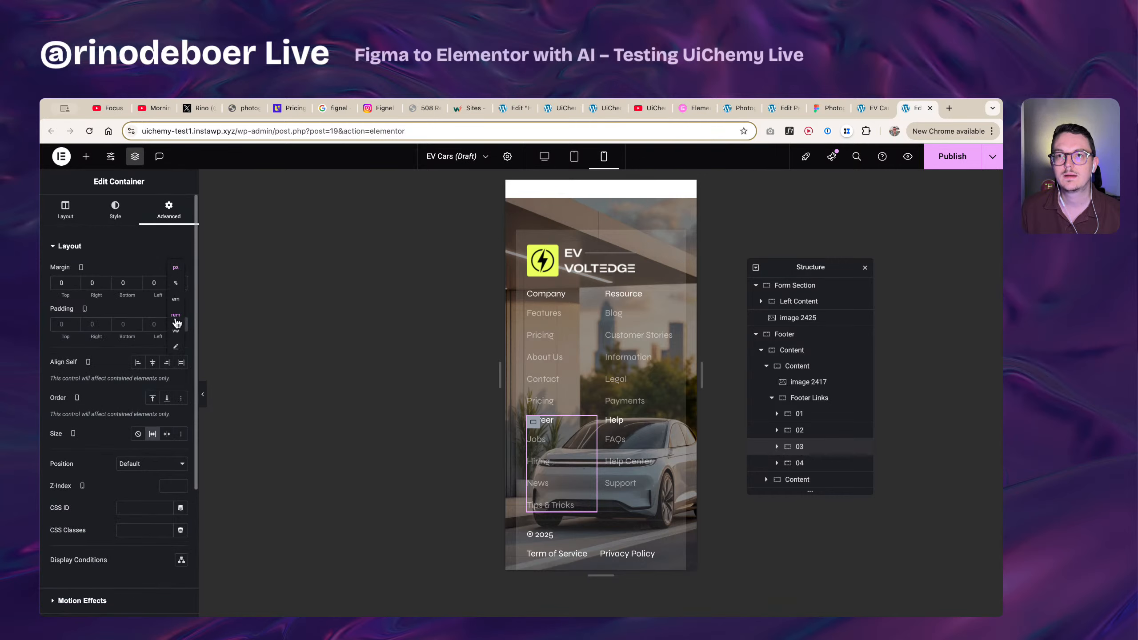
pyautogui.click(176, 316)
pyautogui.click(64, 282)
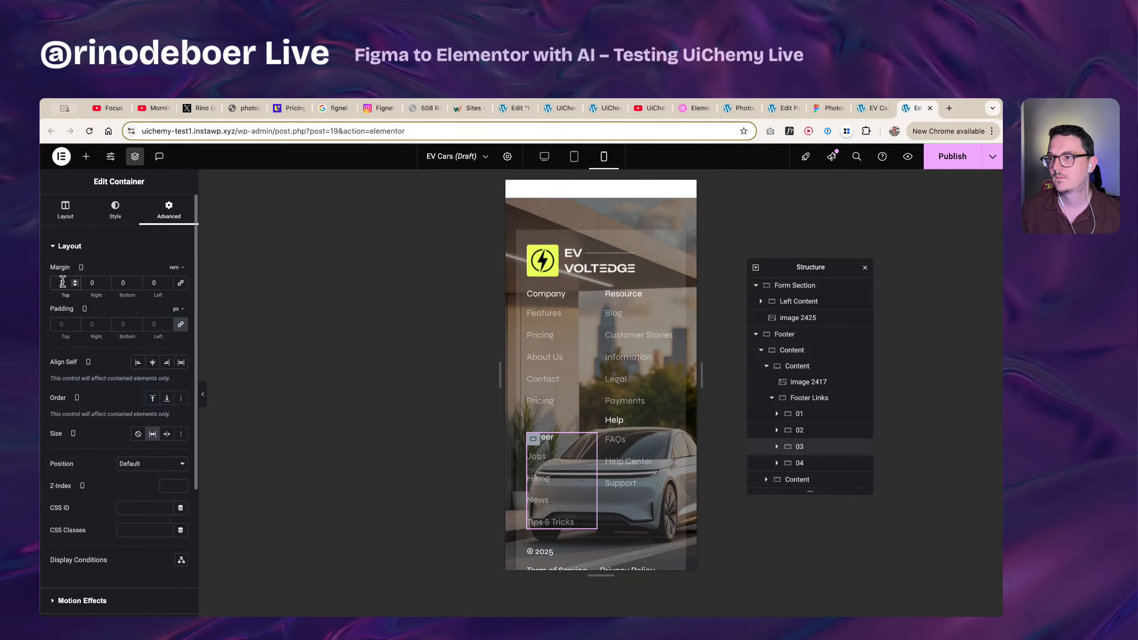
pyautogui.write('2')
# - Copy footer link column 03 and paste its style onto column 04 (Help)
pyautogui.rightClick(811, 441)
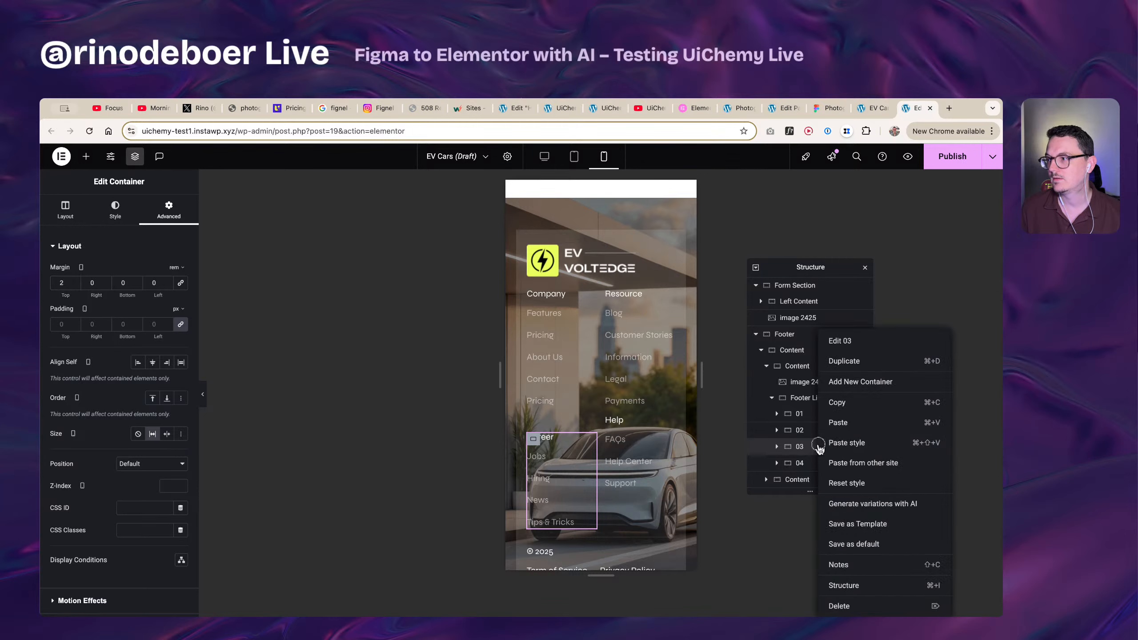
pyautogui.click(837, 413)
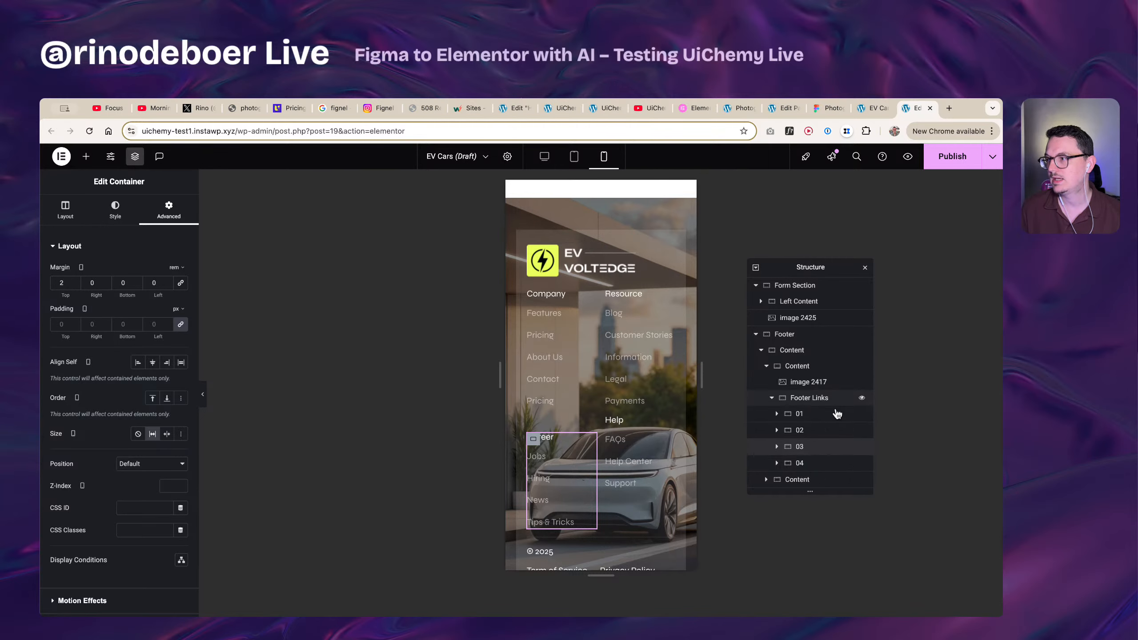
pyautogui.rightClick(806, 462)
pyautogui.click(843, 443)
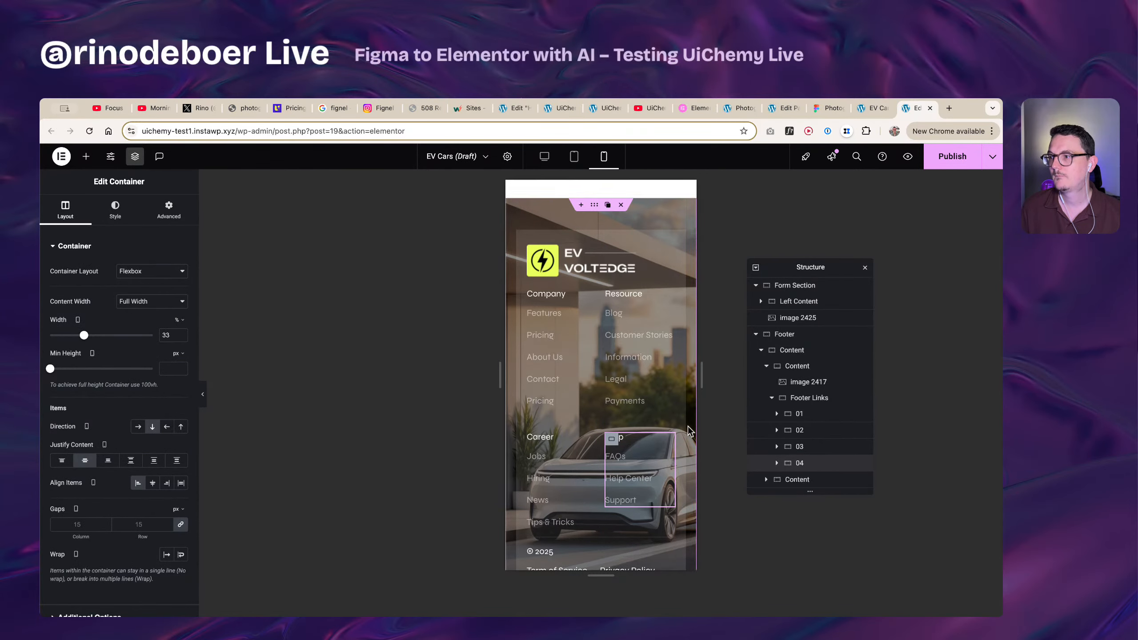
# - Review the mobile footer and the sections above it, and switch to the desktop preview to check the page up to the hero
pyautogui.scroll(-3, 688, 426)
pyautogui.scroll(3, 548, 487)
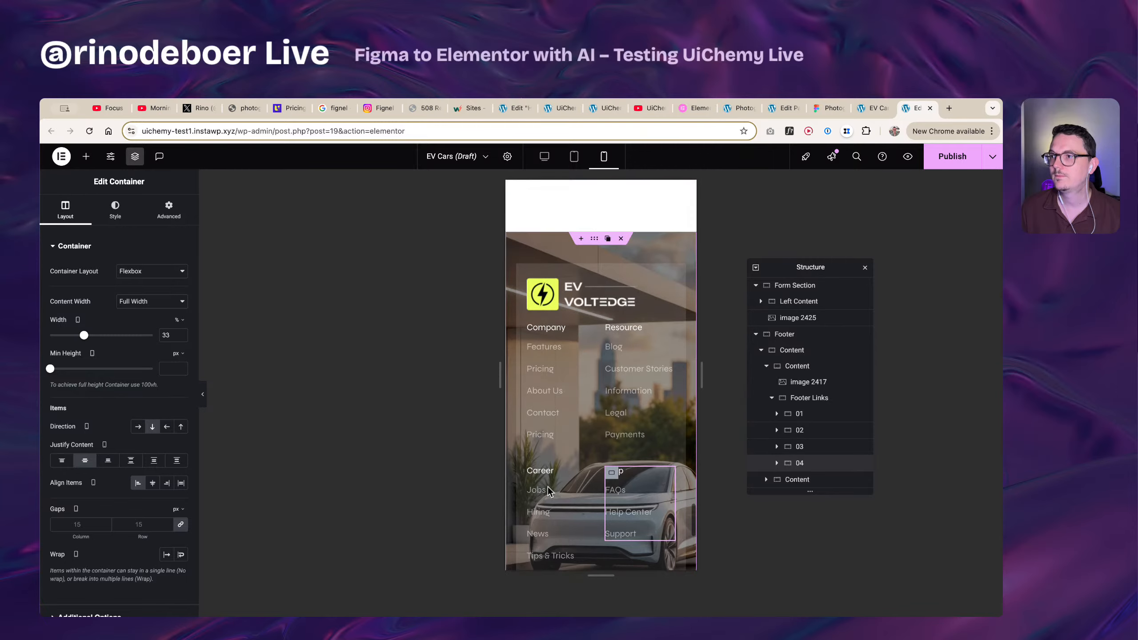
pyautogui.scroll(-4, 513, 362)
pyautogui.scroll(10, 512, 362)
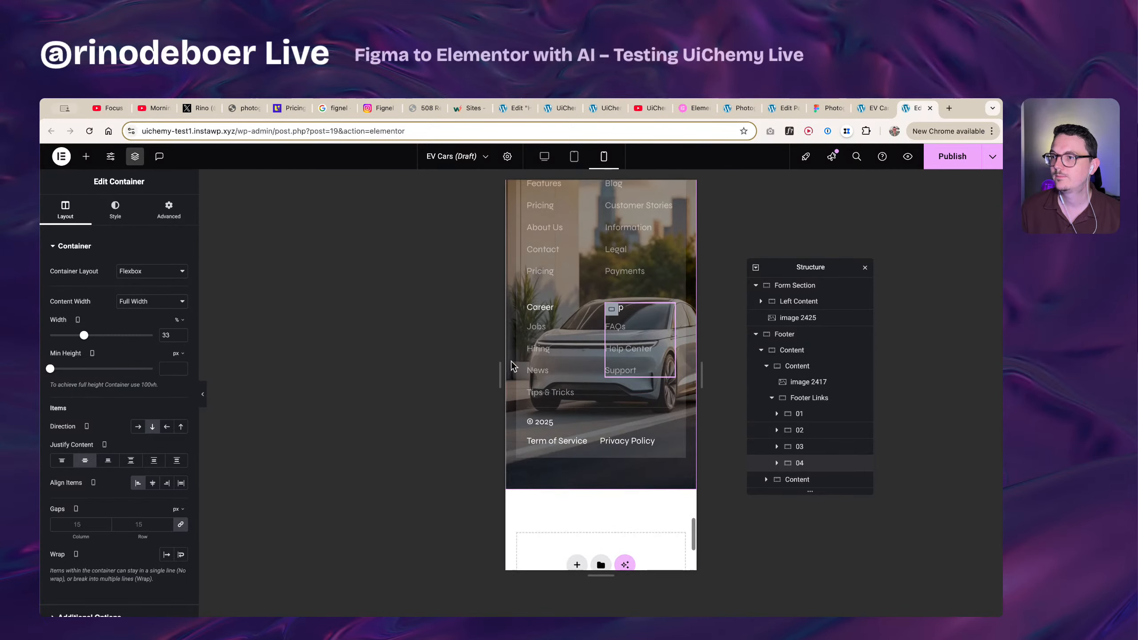
pyautogui.scroll(15, 511, 364)
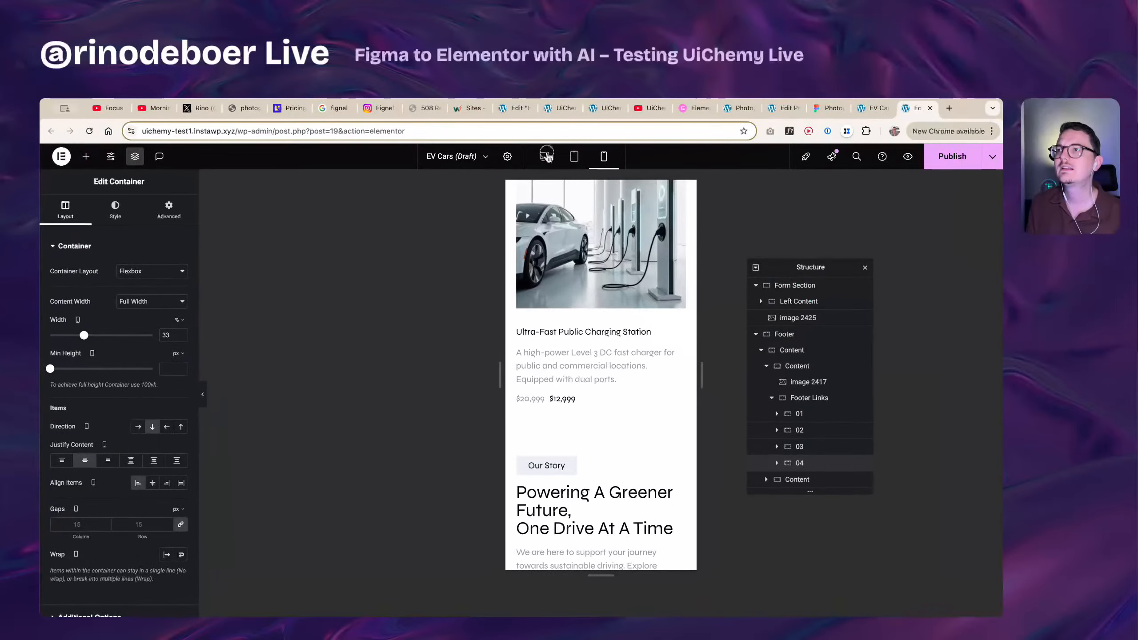
pyautogui.click(544, 158)
pyautogui.scroll(8, 579, 400)
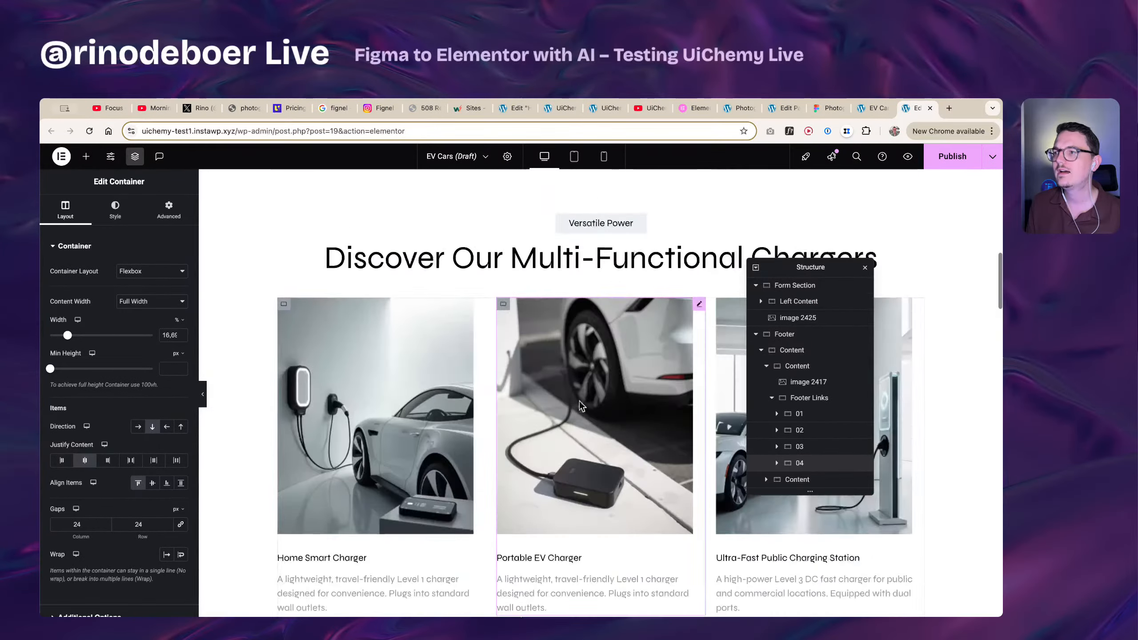
pyautogui.scroll(-20, 579, 400)
pyautogui.scroll(12, 581, 400)
pyautogui.scroll(20, 581, 403)
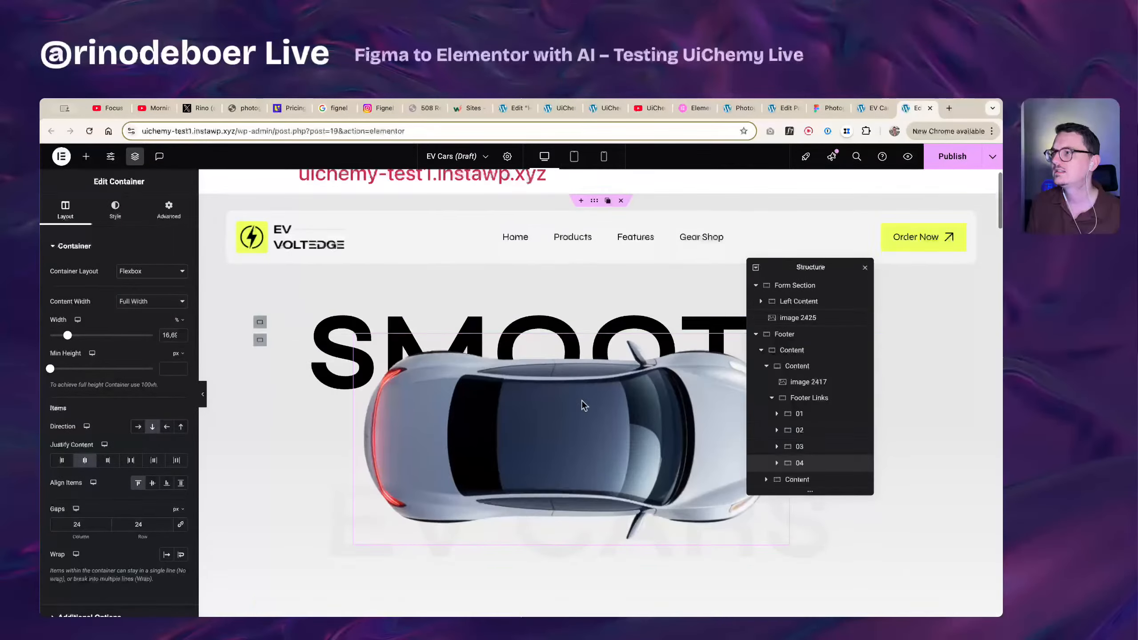
# - Set the page layout to Elementor Canvas, publish the page and open its live preview
pyautogui.click(865, 268)
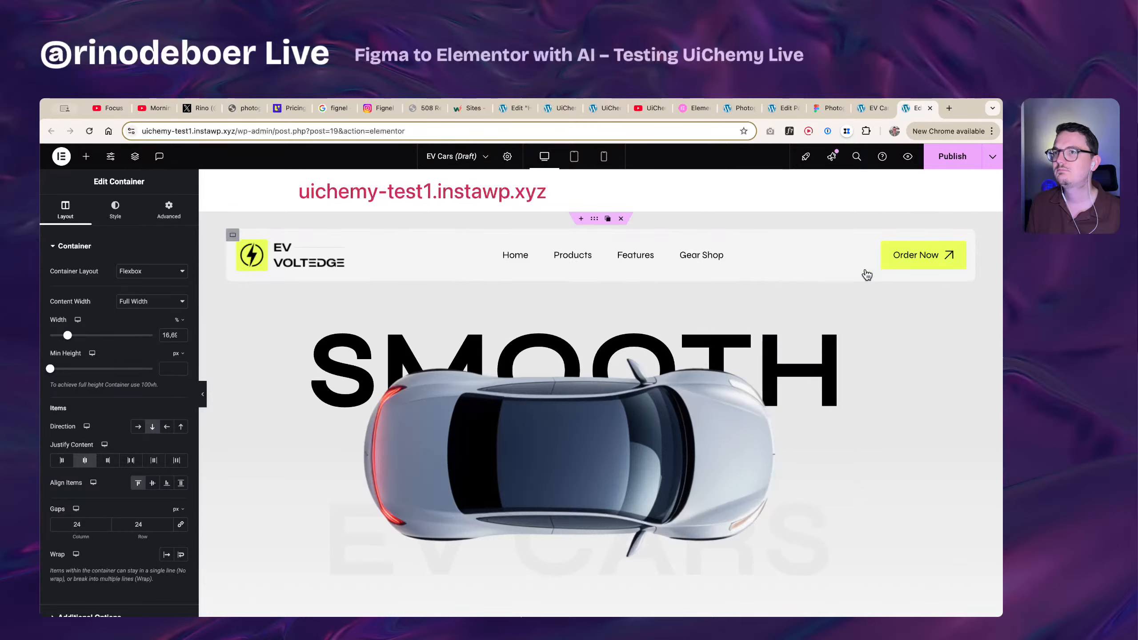
pyautogui.click(508, 158)
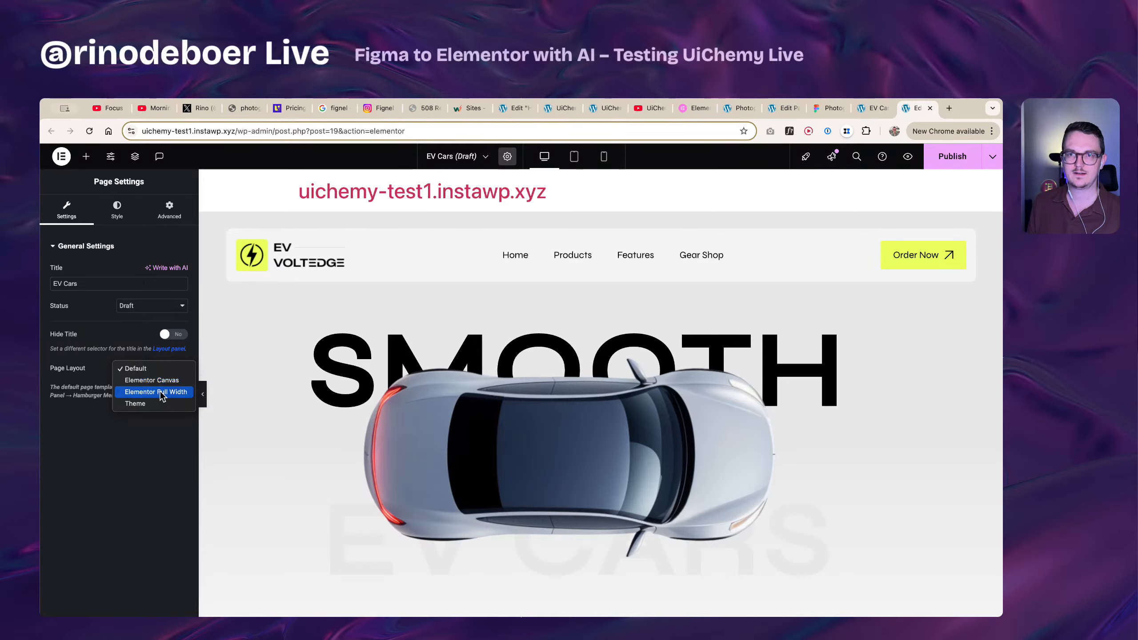
pyautogui.click(160, 383)
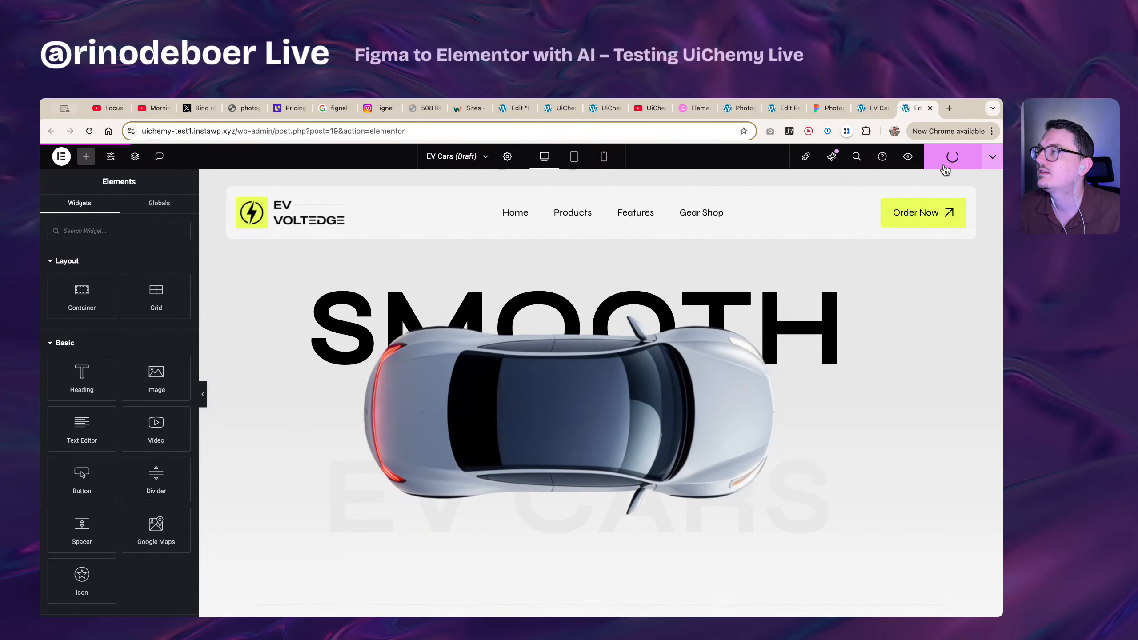
pyautogui.click(909, 158)
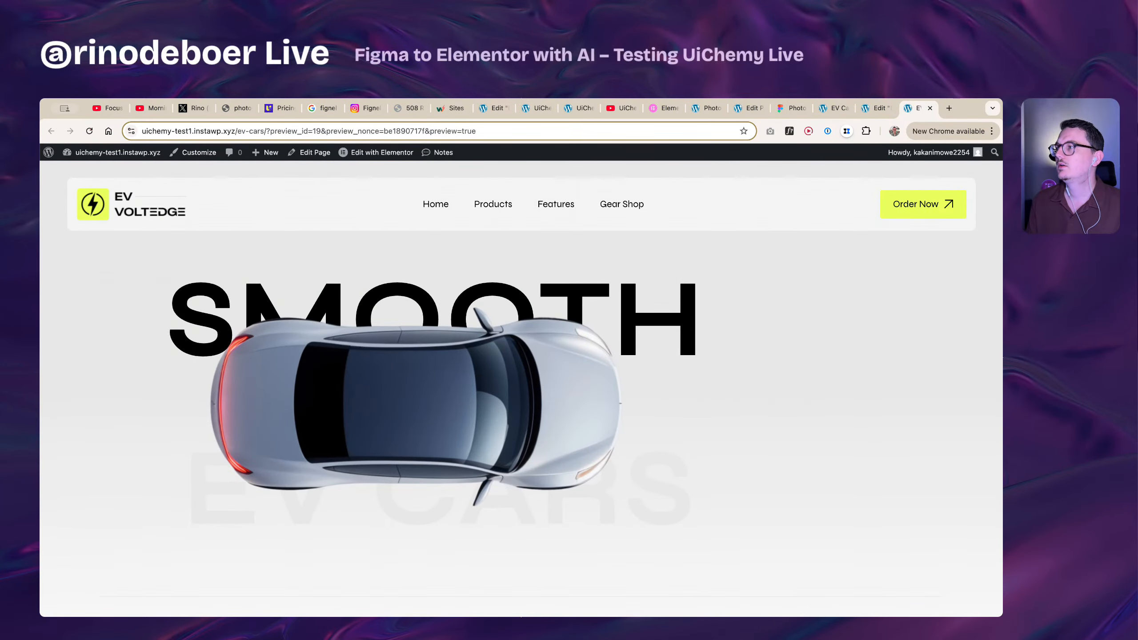
# - Review the previewed hero, statistics and Multi-Functional Chargers sections, and compare the chargers section with the original Figma design
pyautogui.moveTo(999, 307)
pyautogui.mouseDown()
pyautogui.moveTo(864, 311)
pyautogui.moveTo(970, 310)
pyautogui.moveTo(873, 312)
pyautogui.moveTo(992, 308)
pyautogui.moveTo(762, 300)
pyautogui.moveTo(1000, 314)
pyautogui.mouseUp()
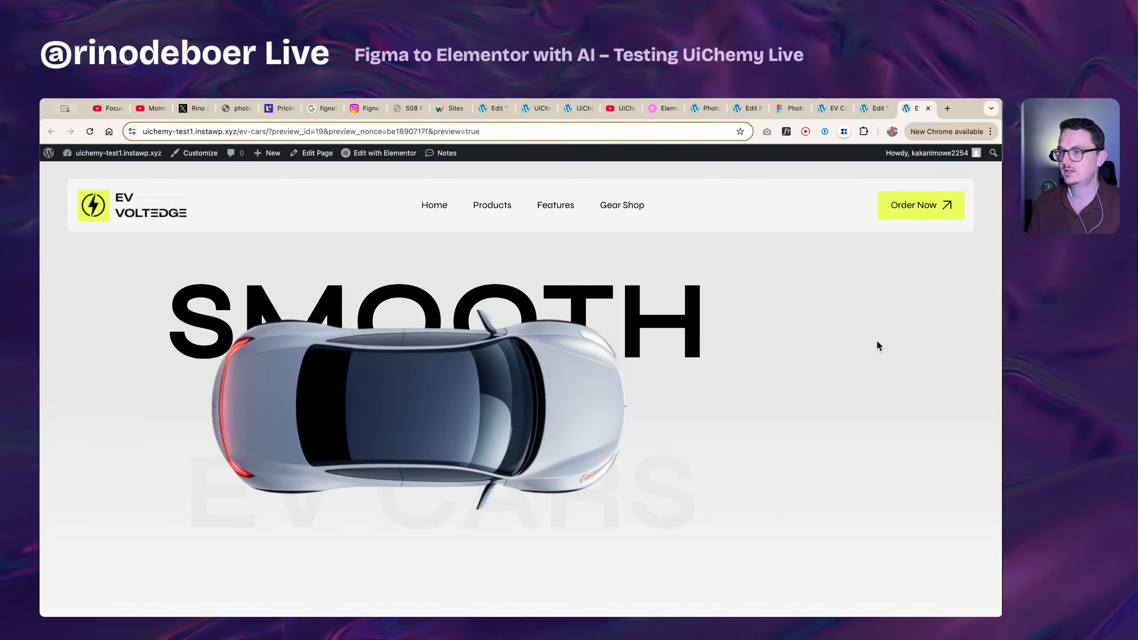
pyautogui.scroll(-6, 877, 345)
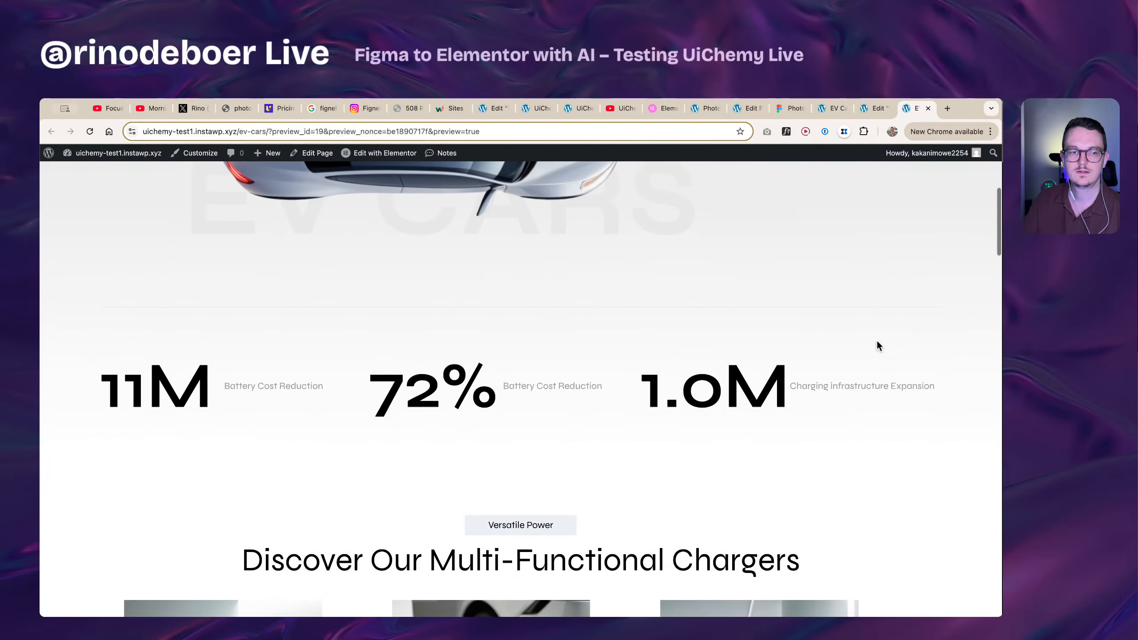
pyautogui.scroll(-6, 877, 343)
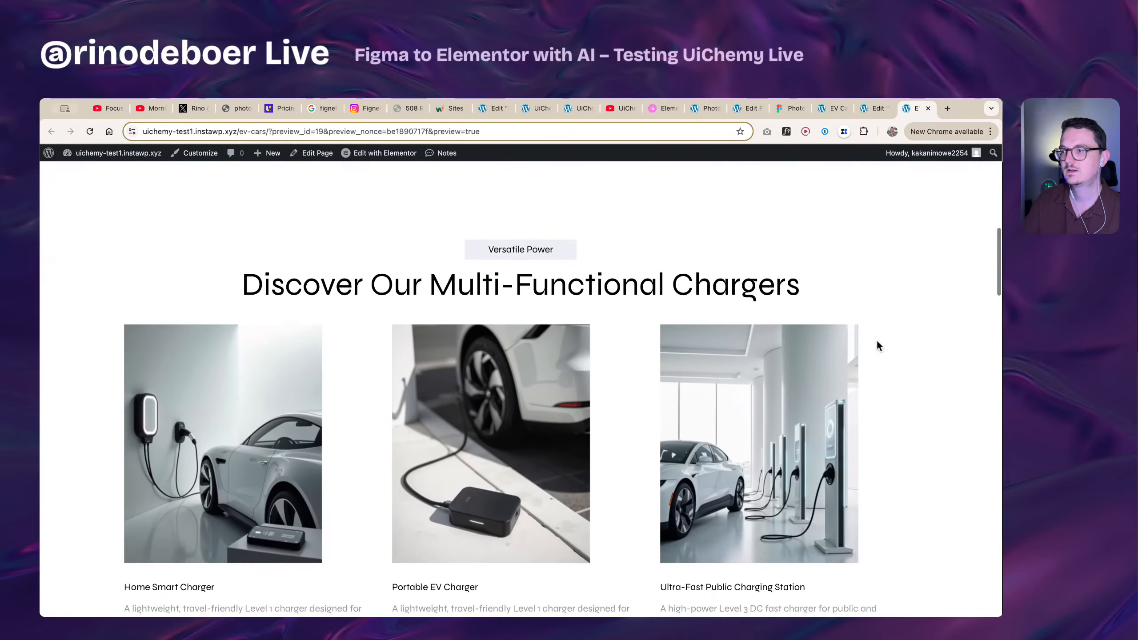
pyautogui.scroll(-3, 878, 345)
pyautogui.scroll(1, 878, 345)
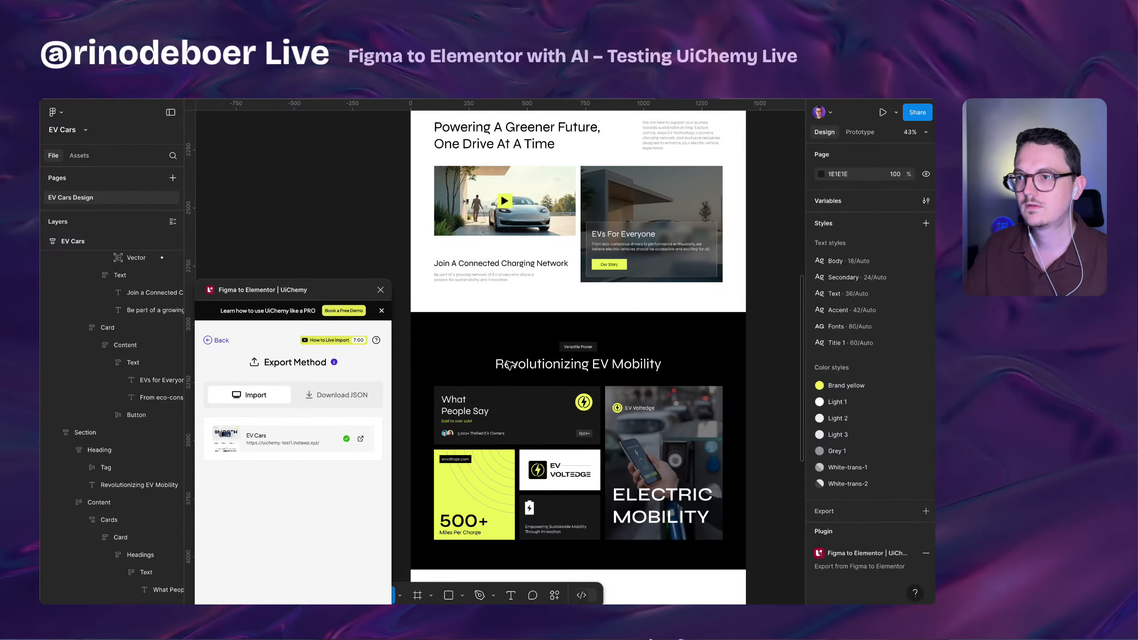
pyautogui.scroll(10, 509, 364)
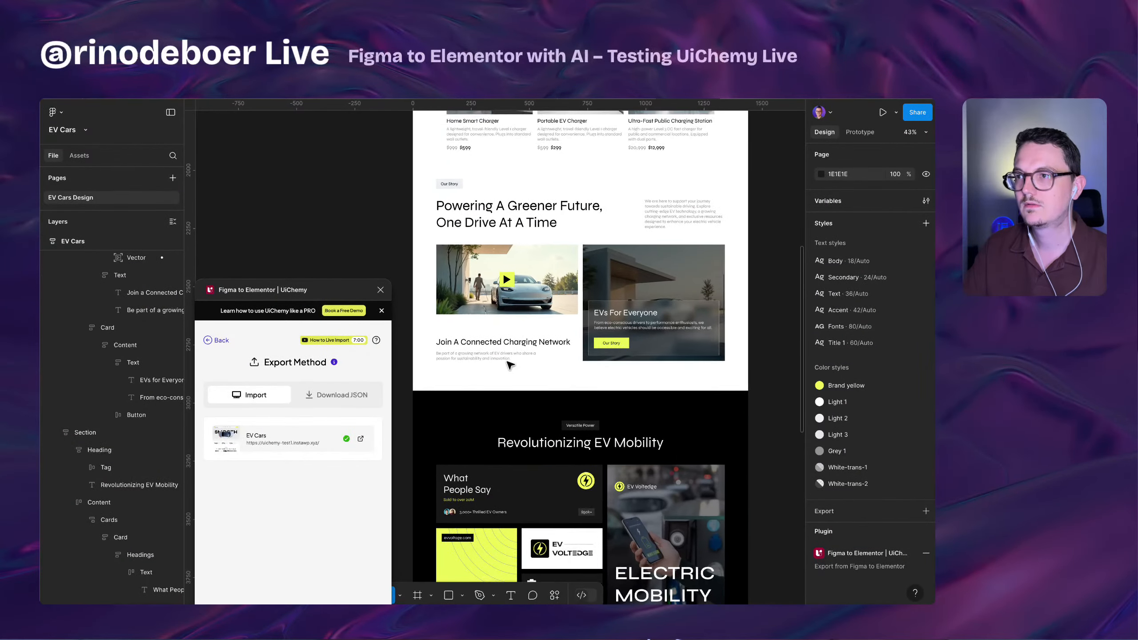
pyautogui.scroll(2, 511, 381)
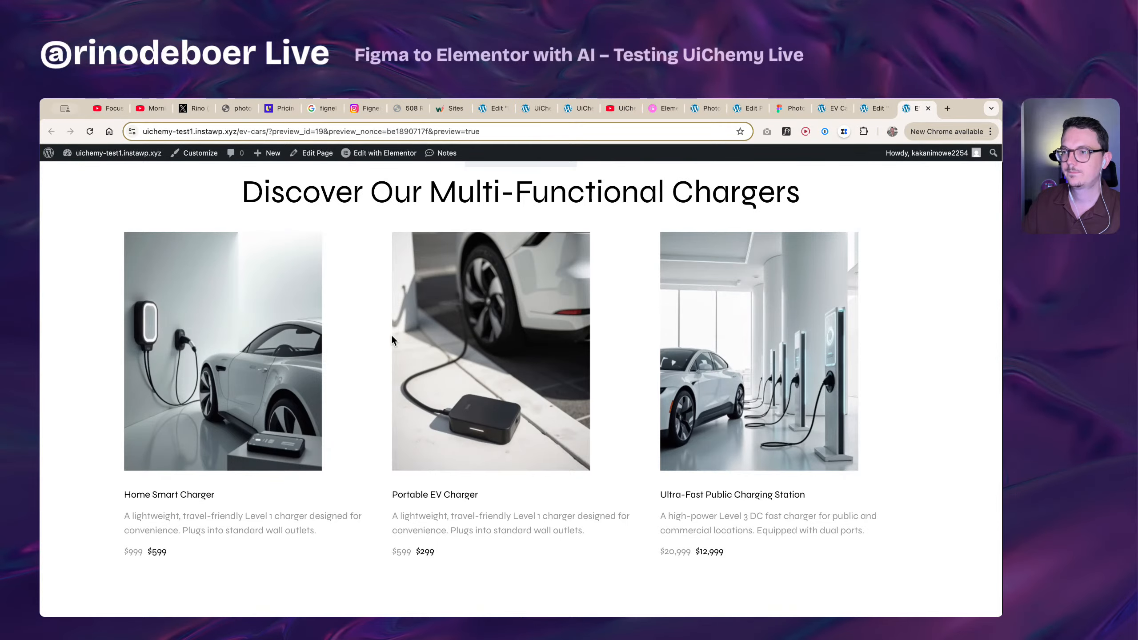
# - Compare the Our Story section's video and EVs For Everyone cards in the preview with their layout in the Figma design
pyautogui.scroll(-10, 393, 338)
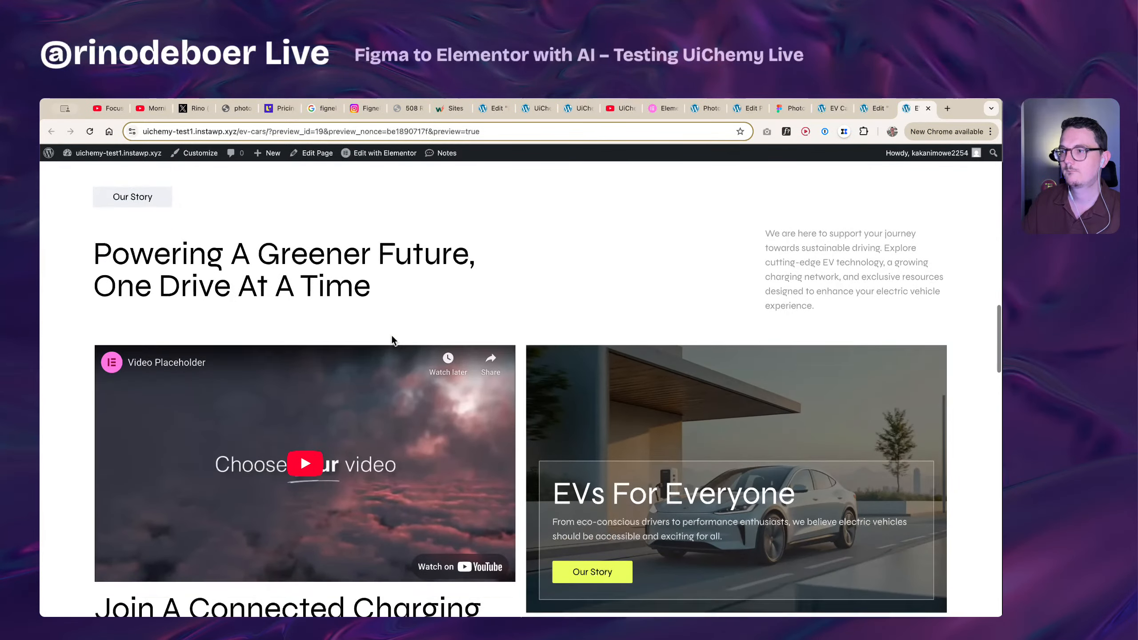
pyautogui.scroll(-2, 520, 393)
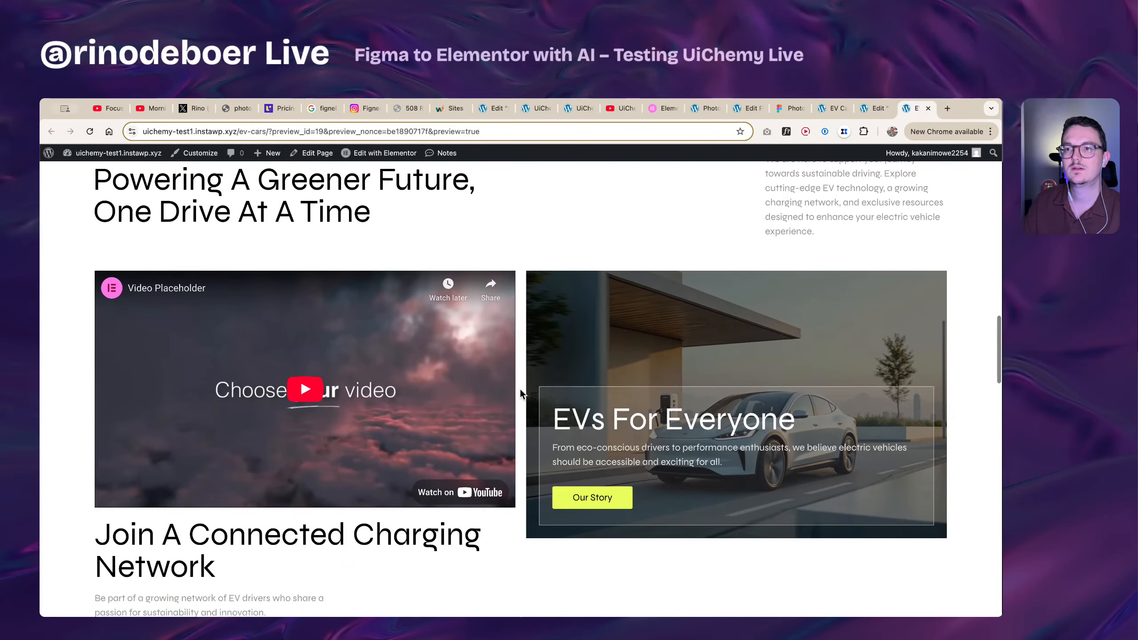
pyautogui.scroll(-3, 520, 392)
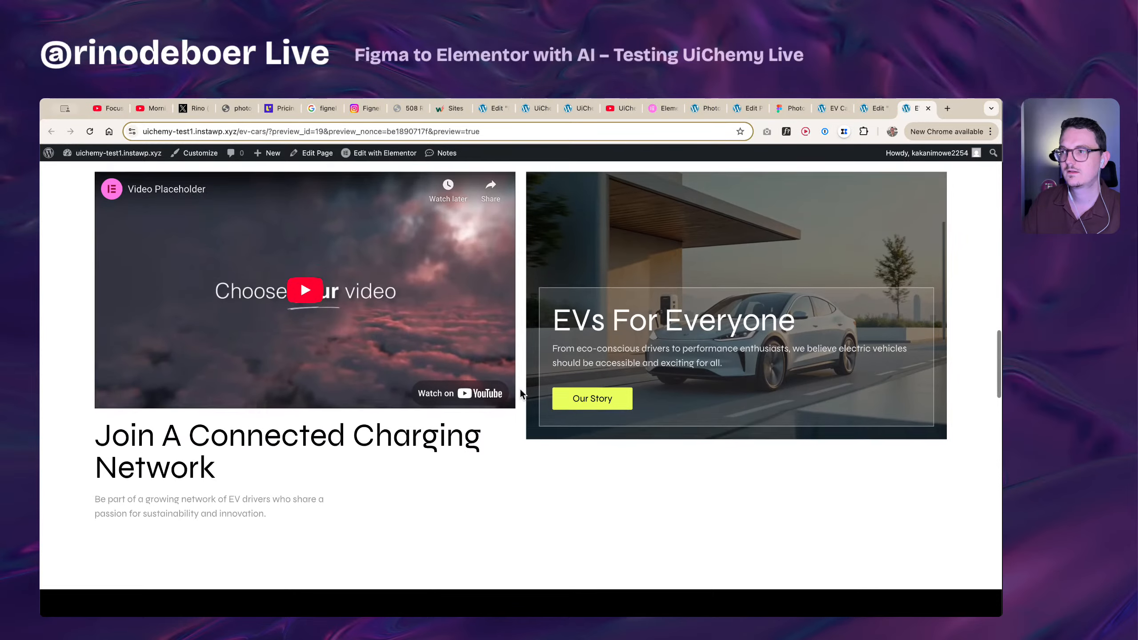
pyautogui.scroll(1, 520, 392)
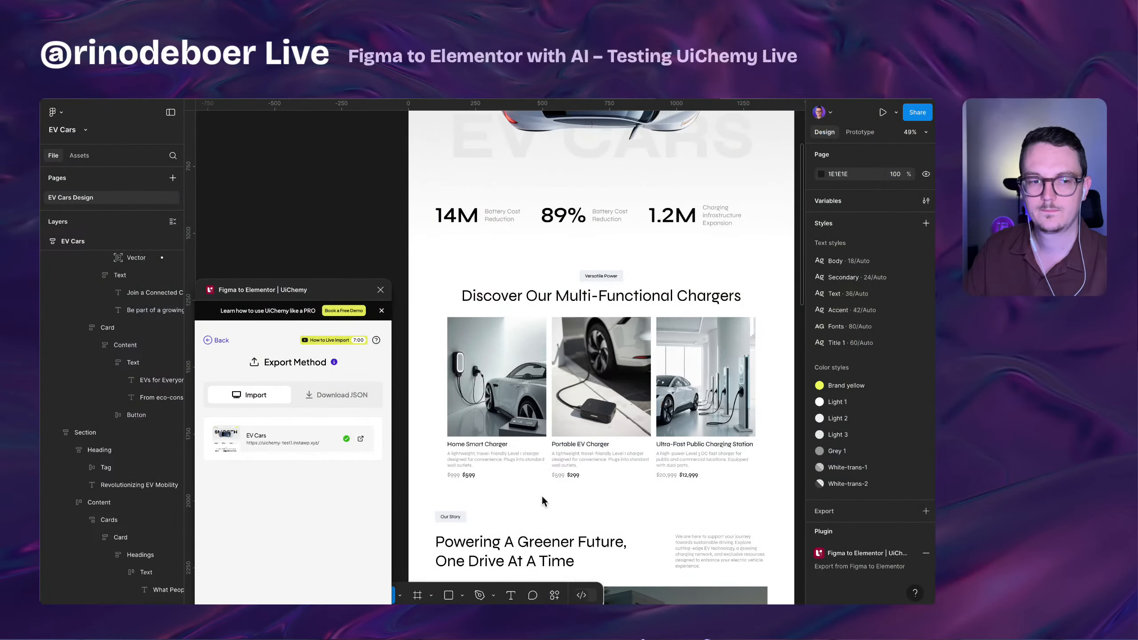
pyautogui.scroll(-6, 541, 494)
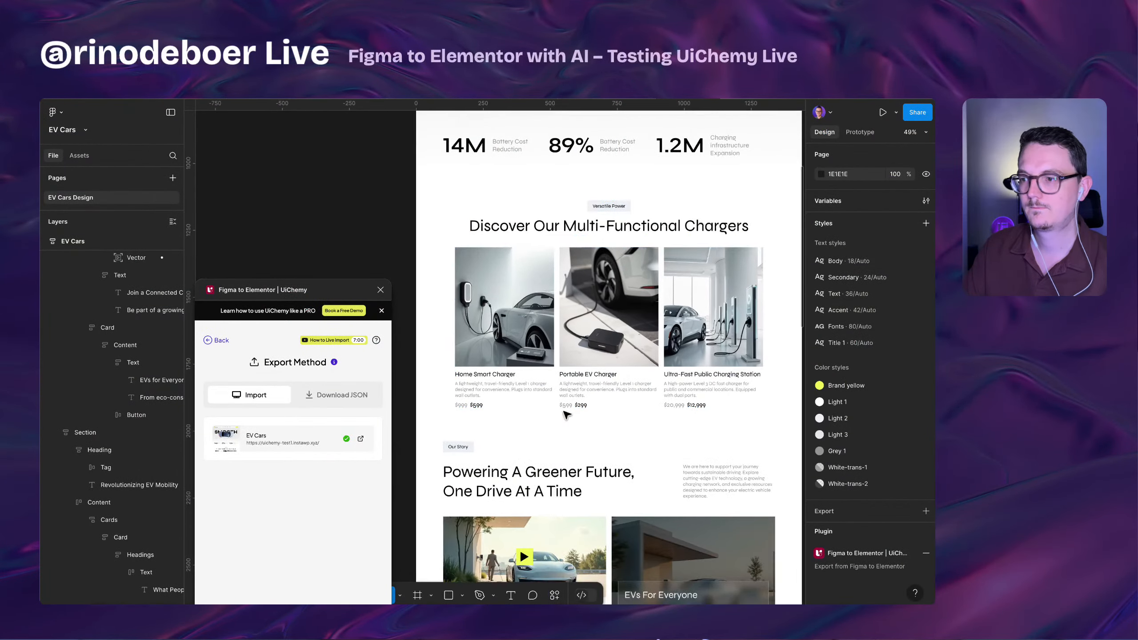
pyautogui.scroll(-1, 566, 414)
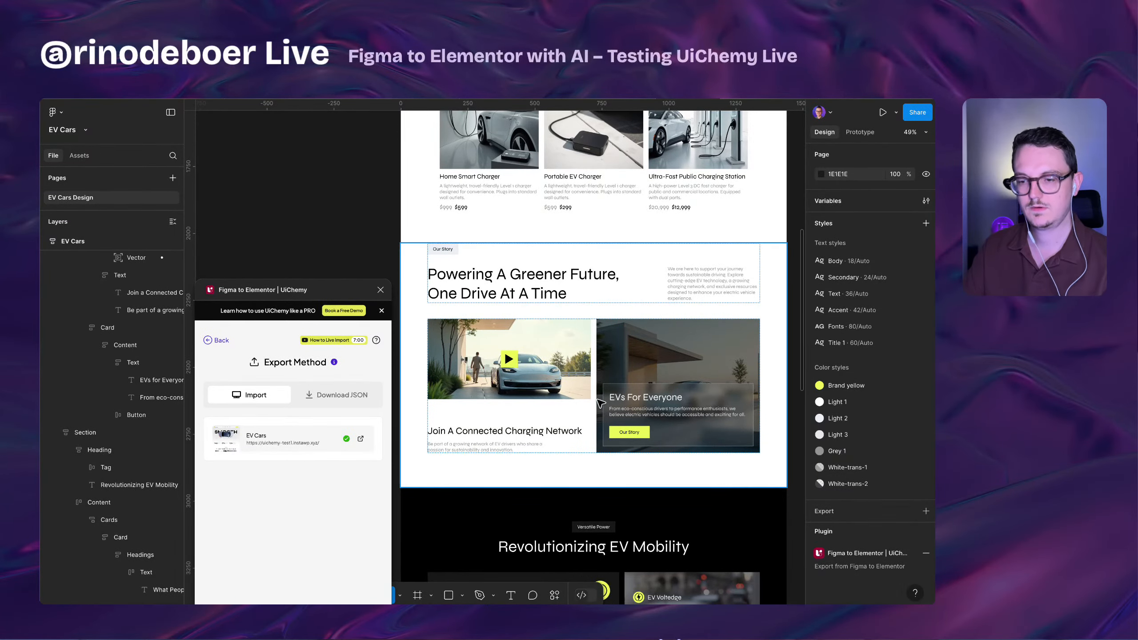
pyautogui.click(634, 358)
pyautogui.click(666, 364)
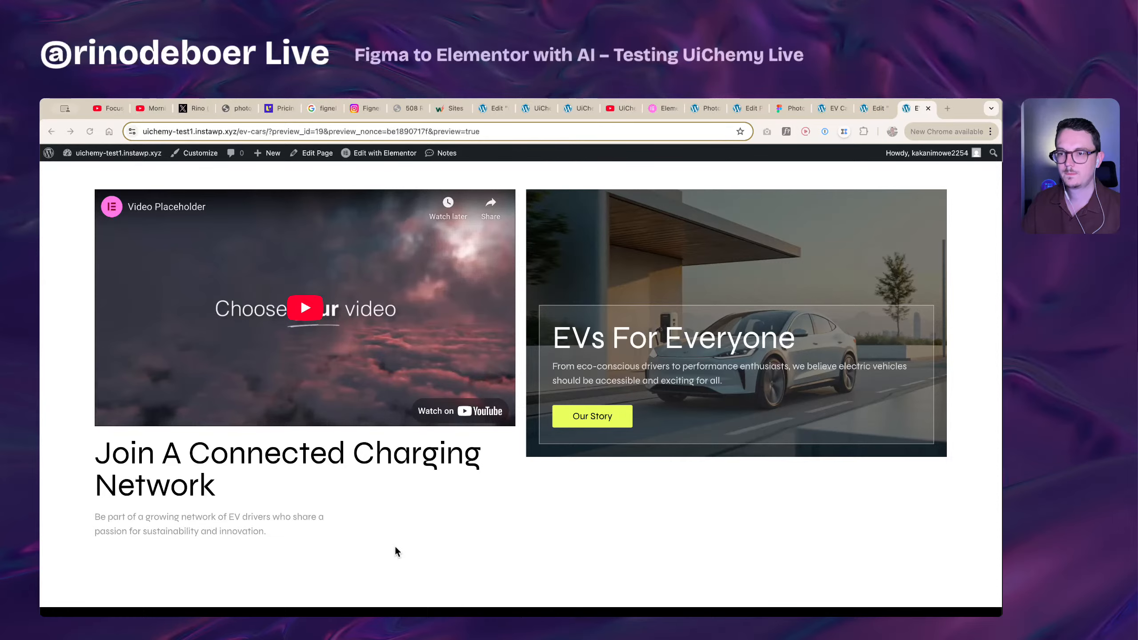
pyautogui.scroll(2, 540, 473)
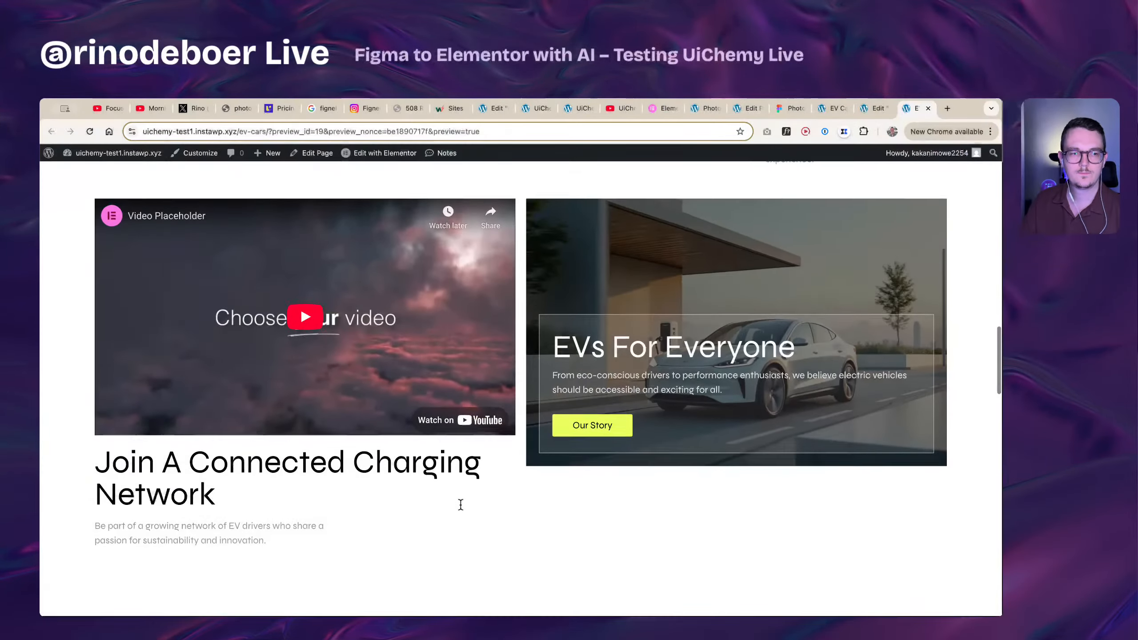
# - Check how the Revolutionizing EV Mobility grid responds to a narrower browser window, and restore the window's full width
pyautogui.scroll(-10, 461, 504)
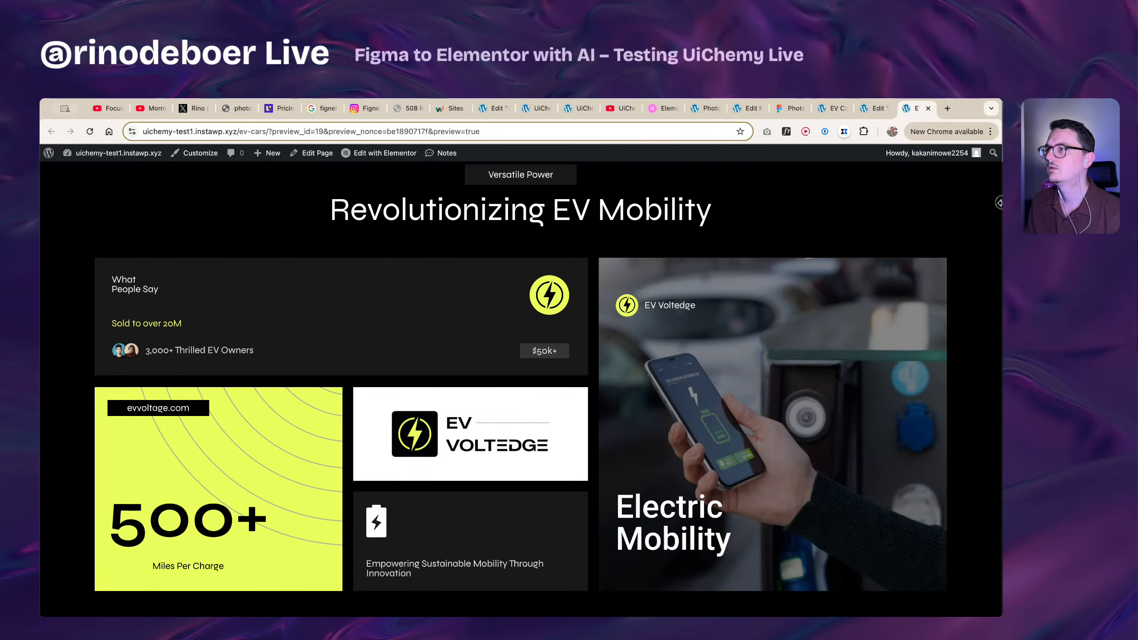
pyautogui.moveTo(999, 203); pyautogui.dragTo(566, 253)
pyautogui.scroll(-2, 480, 323)
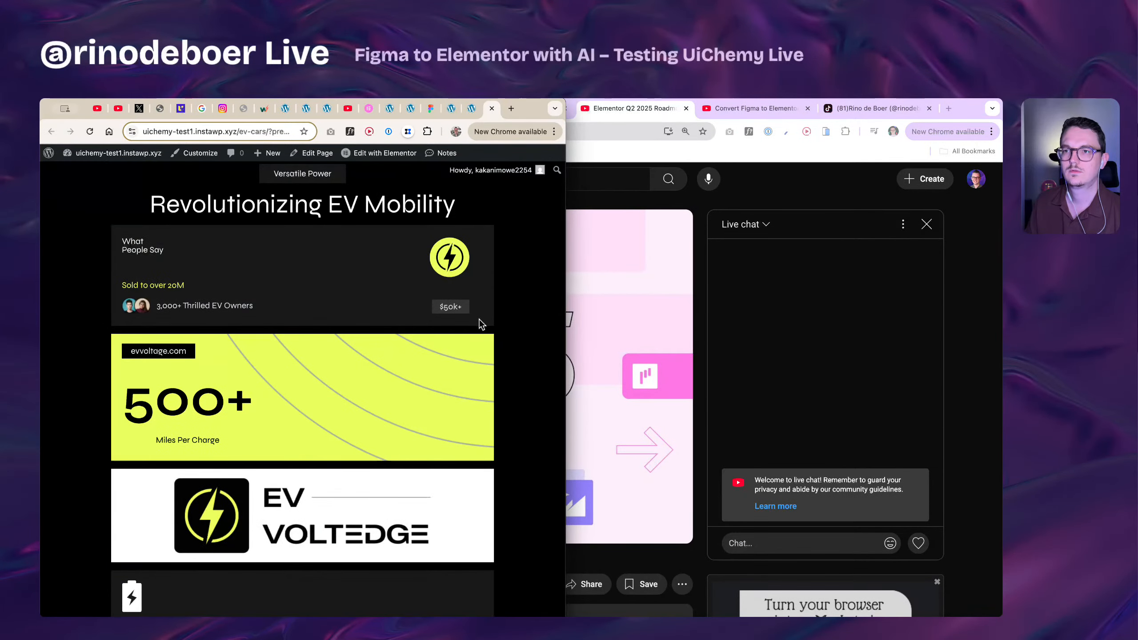
pyautogui.scroll(-5, 516, 364)
pyautogui.scroll(7, 515, 364)
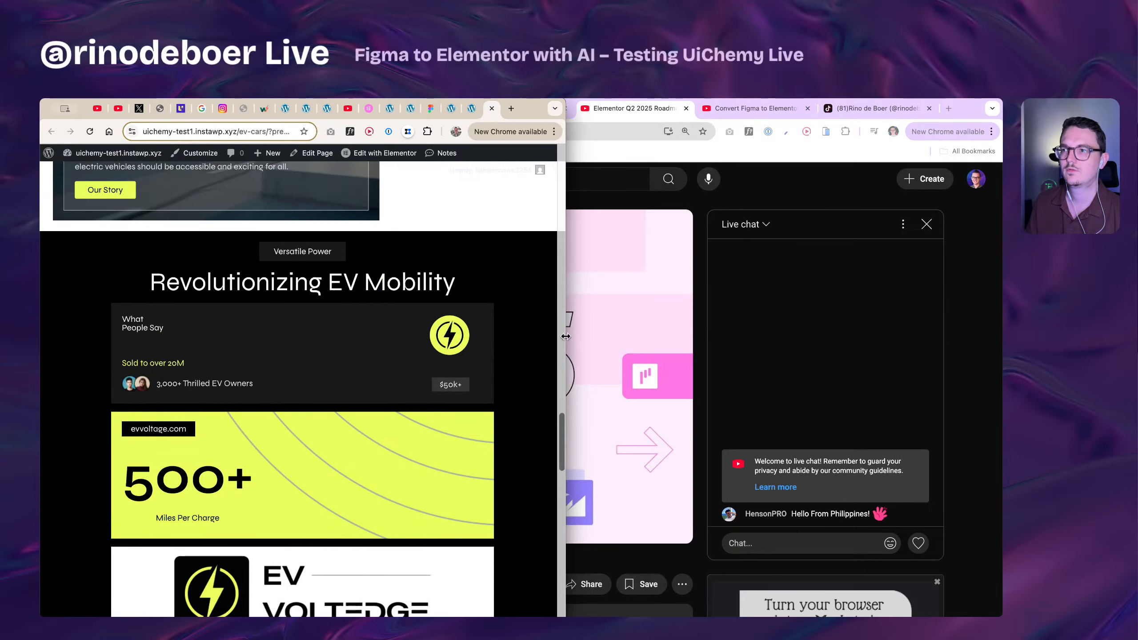
pyautogui.moveTo(568, 335); pyautogui.dragTo(1002, 341)
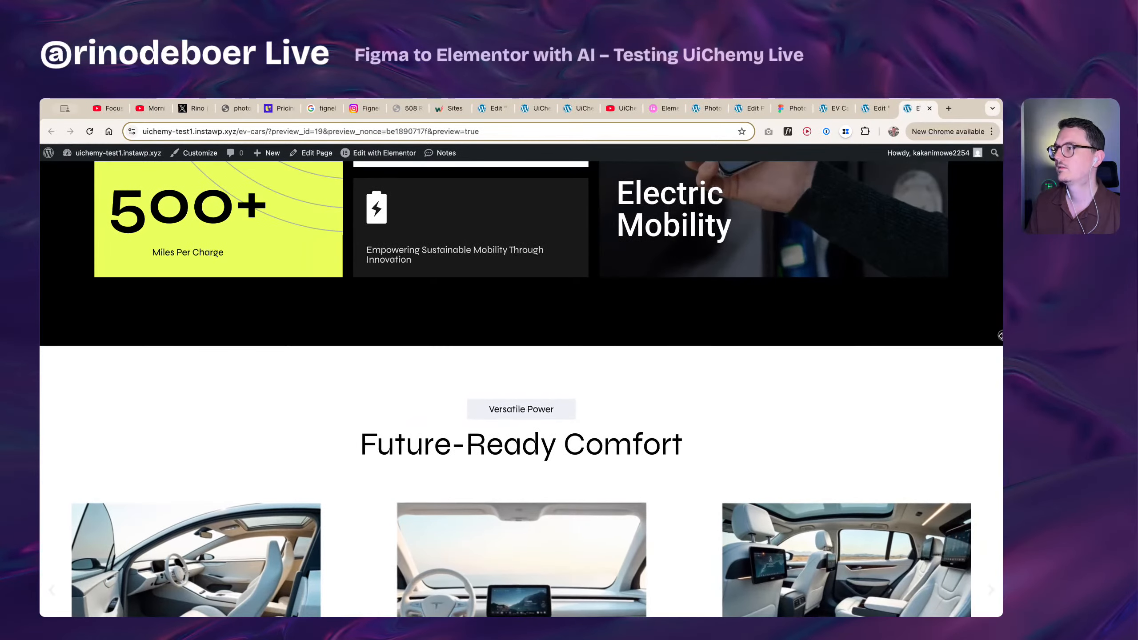
# - Review the Future-Ready Comfort section, swipe its carousel one slide forward, and check the Reserve Your EV Today form and the footer
pyautogui.scroll(-5, 787, 344)
pyautogui.scroll(4, 777, 341)
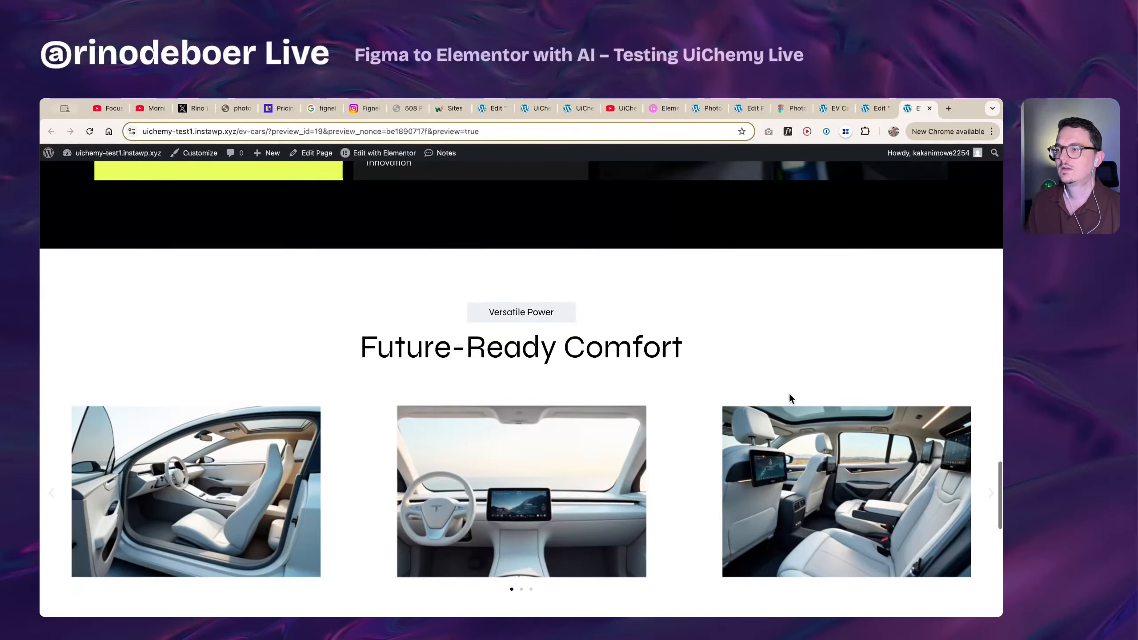
pyautogui.scroll(-2, 788, 392)
pyautogui.moveTo(668, 381); pyautogui.dragTo(359, 367)
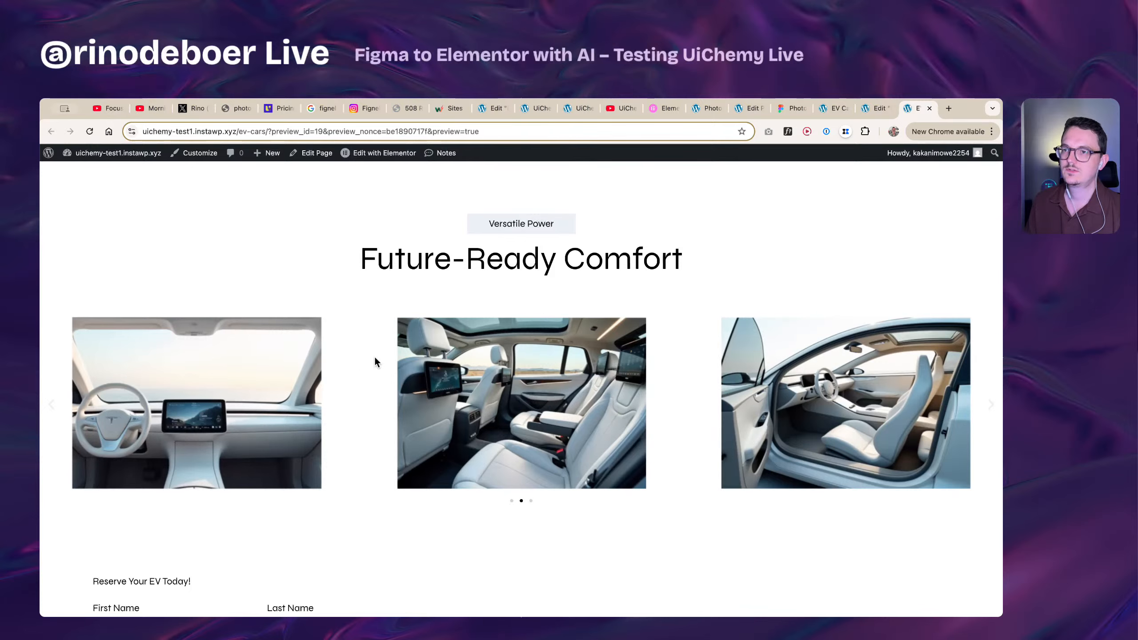
pyautogui.scroll(-3, 393, 390)
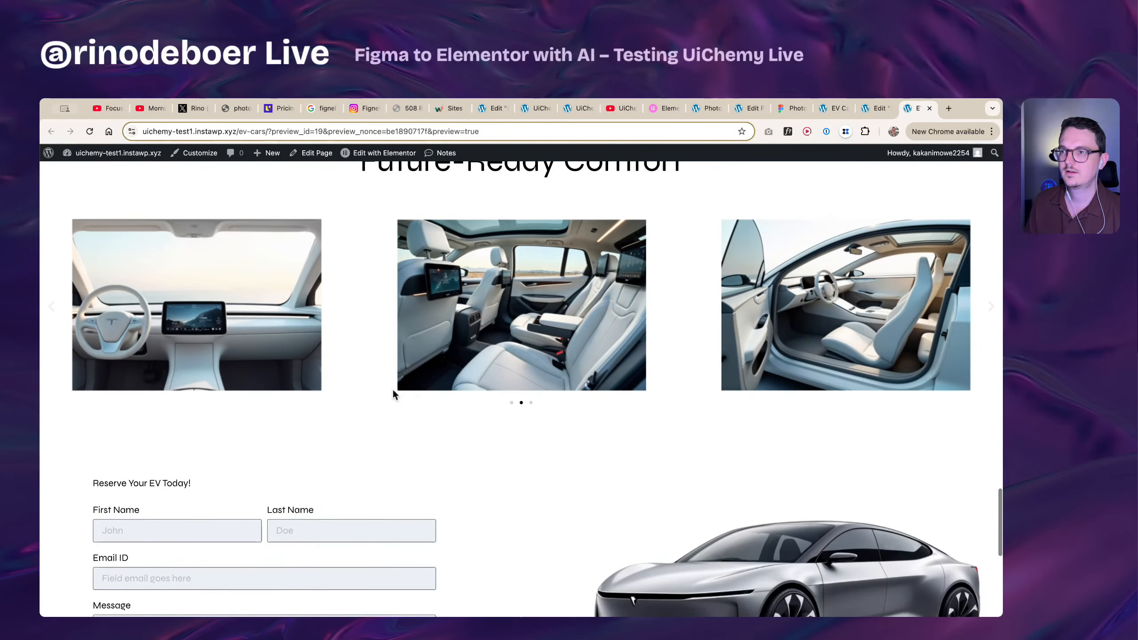
pyautogui.scroll(2, 392, 387)
pyautogui.scroll(-1, 665, 370)
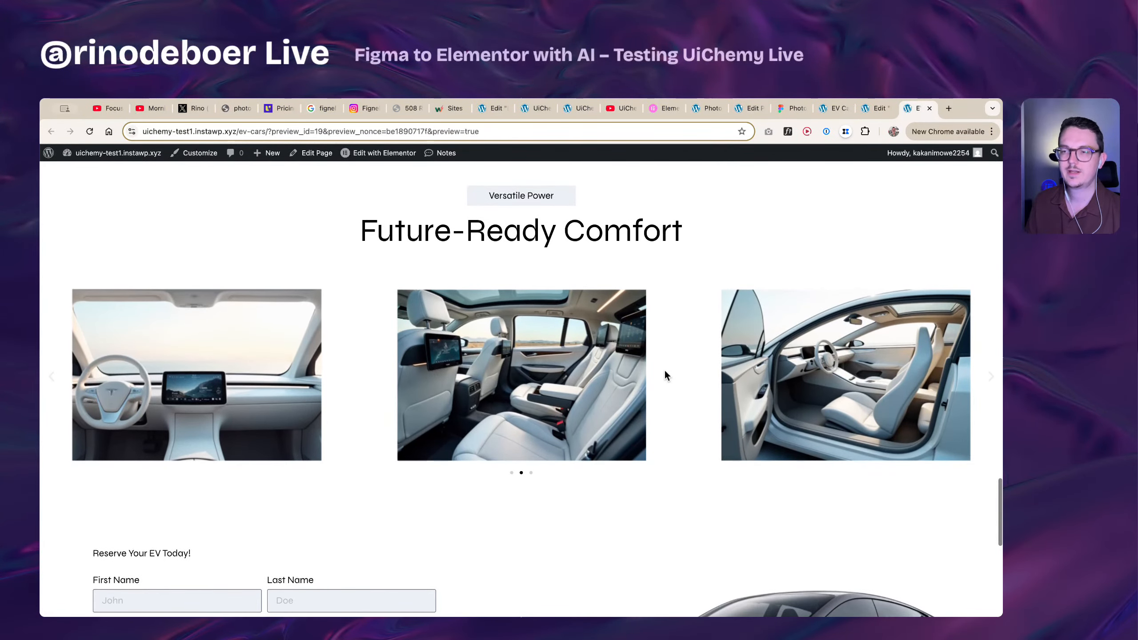
pyautogui.scroll(-5, 655, 371)
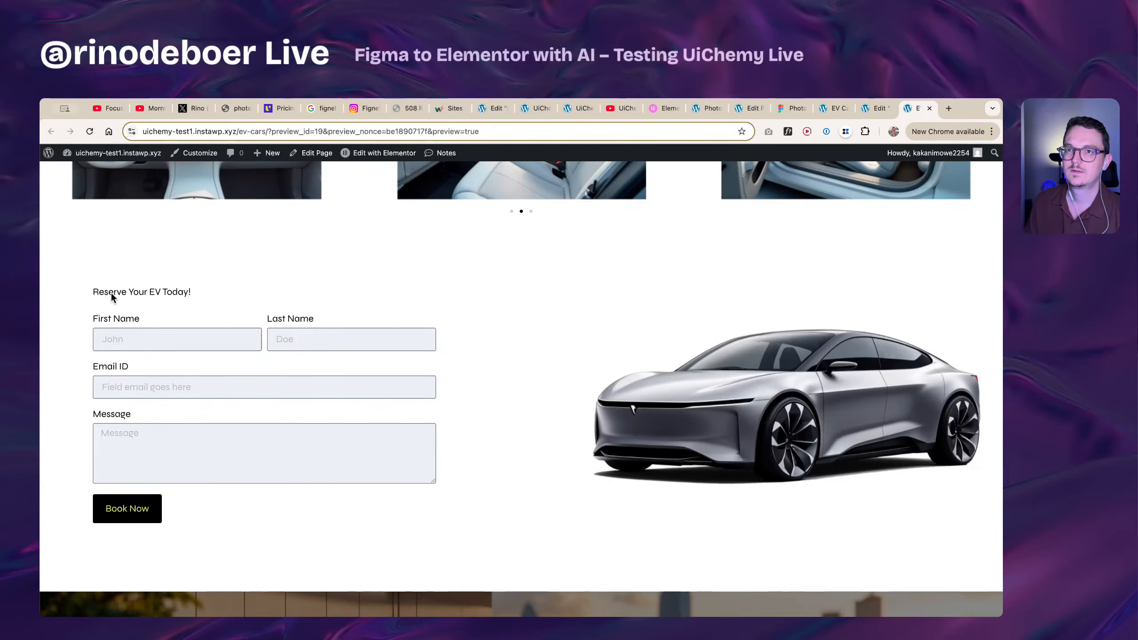
pyautogui.scroll(-5, 593, 270)
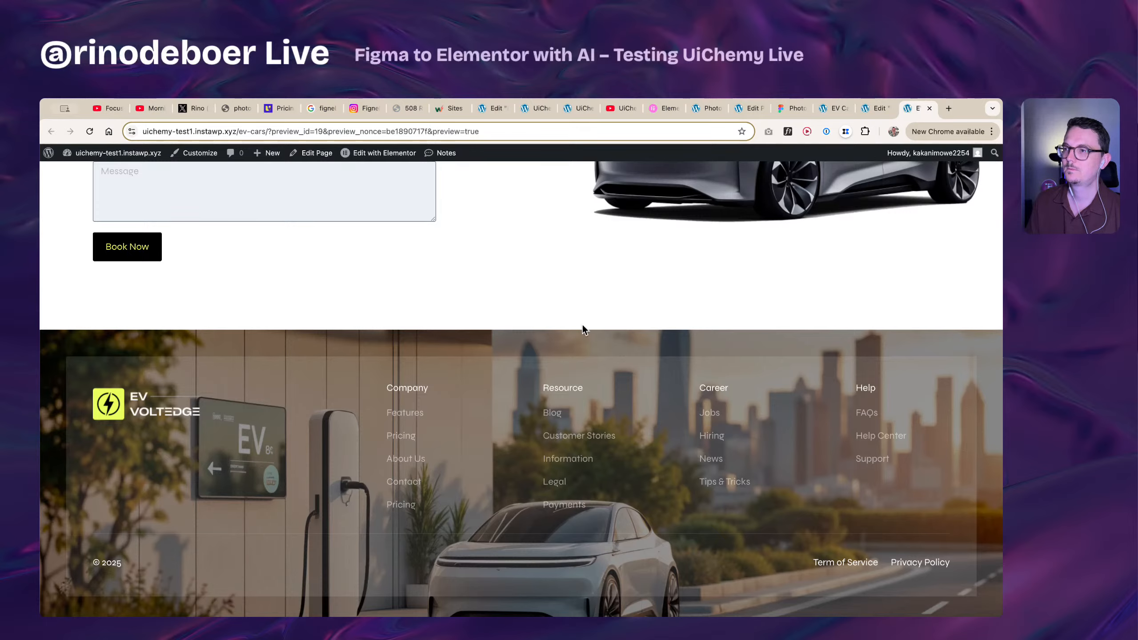
pyautogui.scroll(10, 583, 324)
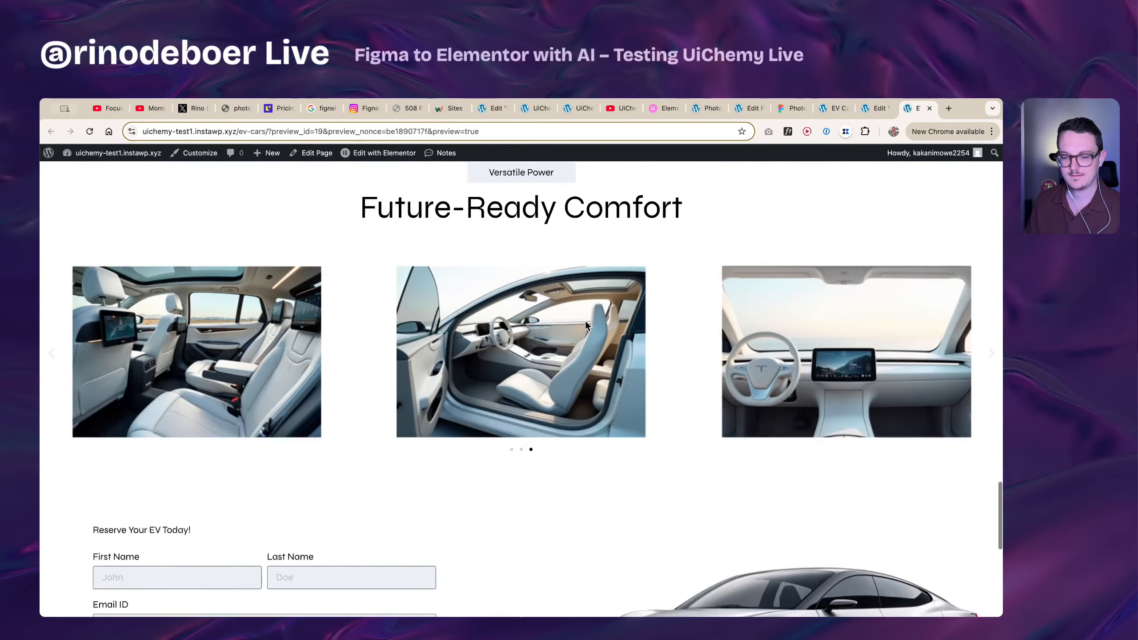